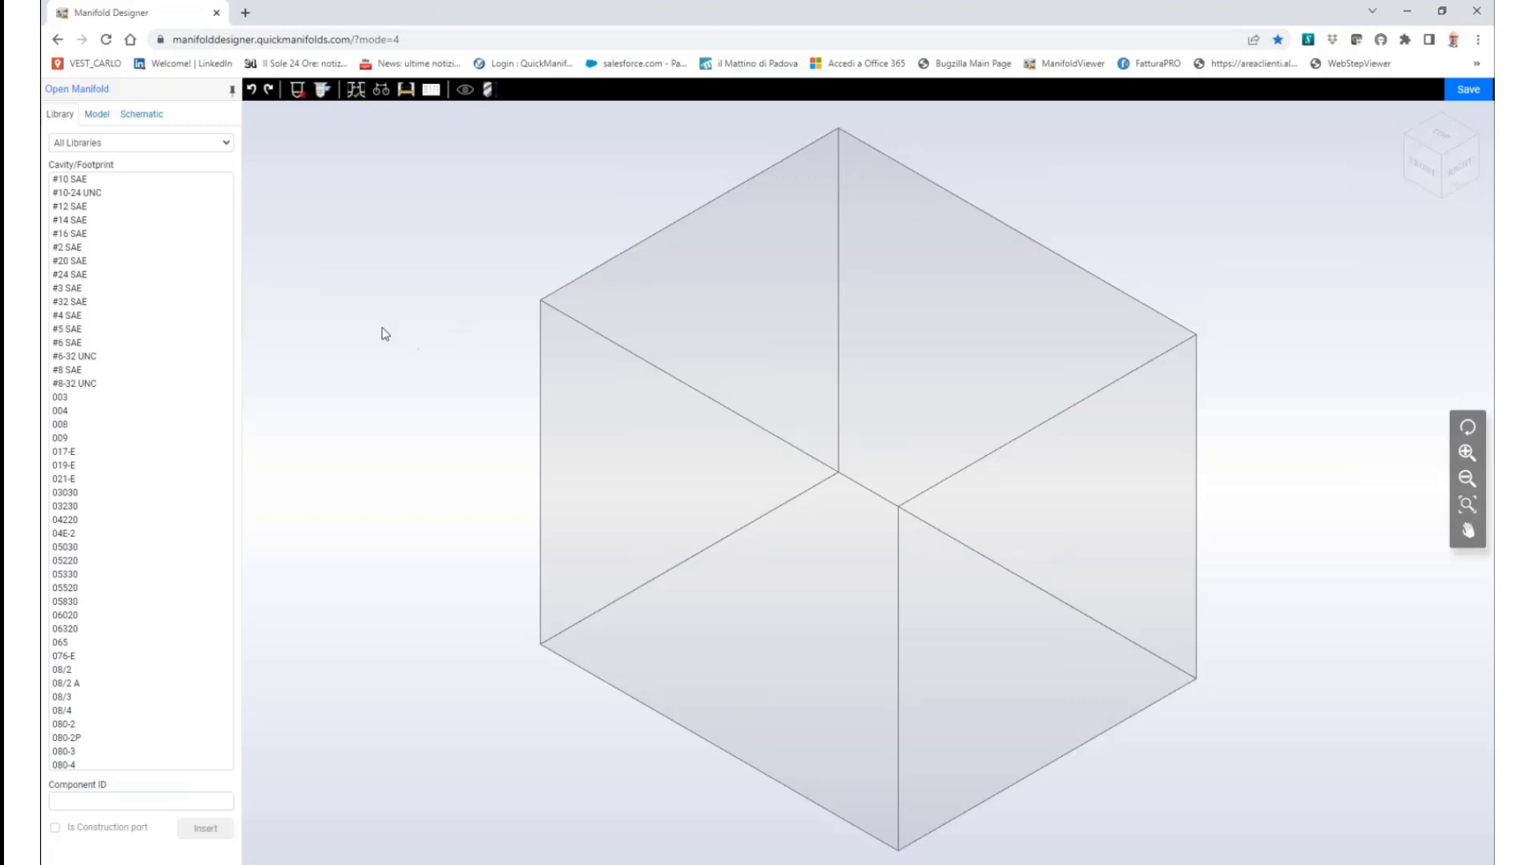
Browse the list of available cavity and footprint libraries
{"action": "left_click", "coordinate": [196, 146]}
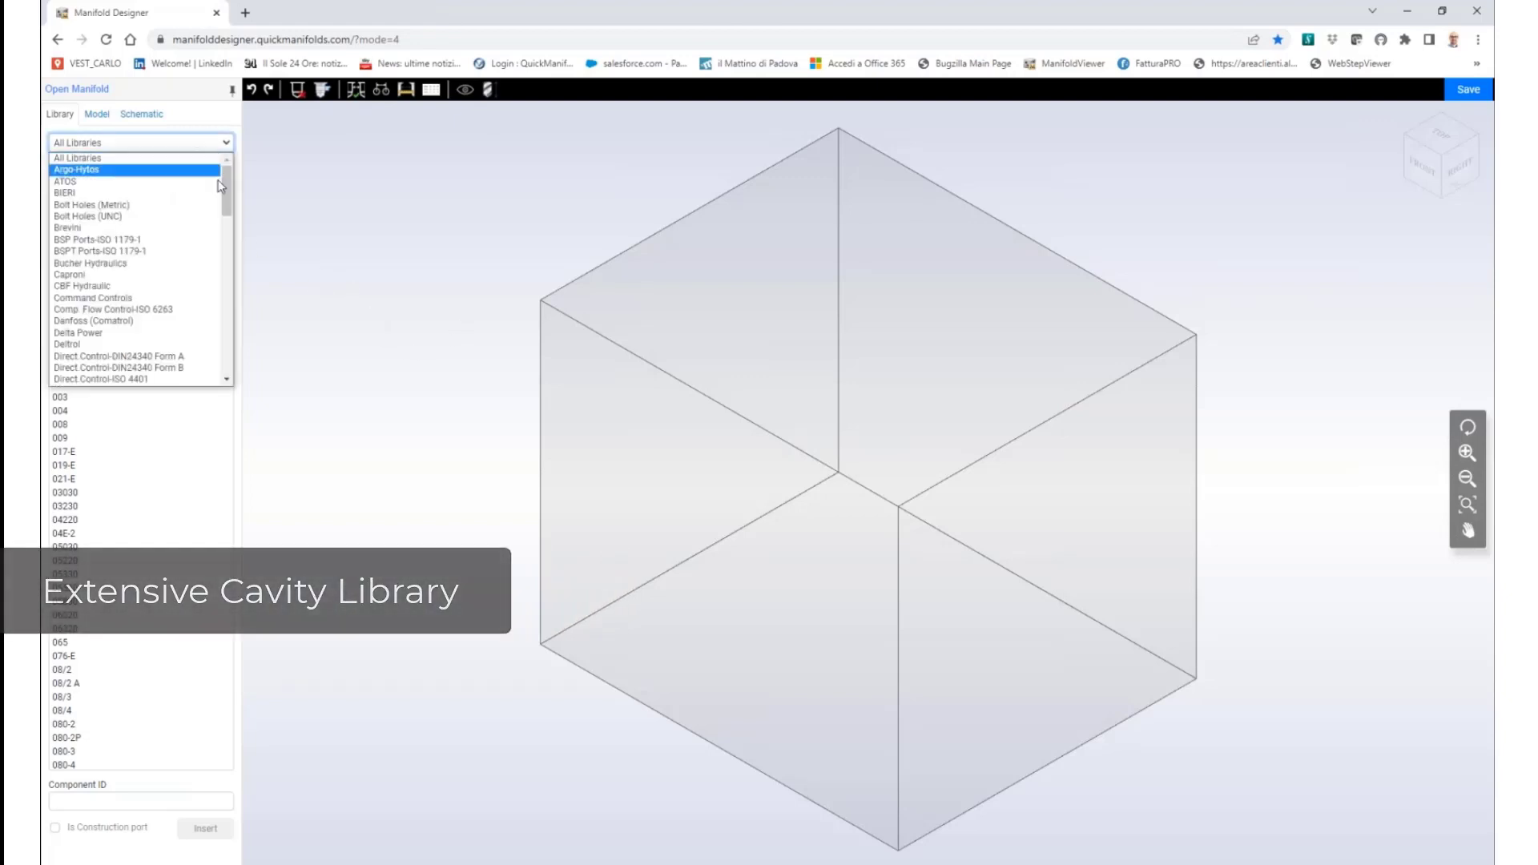
{"action": "mouse_move", "coordinate": [222, 186]}
{"action": "left_mouse_down"}
{"action": "mouse_move", "coordinate": [237, 237]}
{"action": "mouse_move", "coordinate": [221, 258]}
{"action": "mouse_move", "coordinate": [223, 365]}
{"action": "mouse_move", "coordinate": [226, 192]}
{"action": "left_mouse_up"}
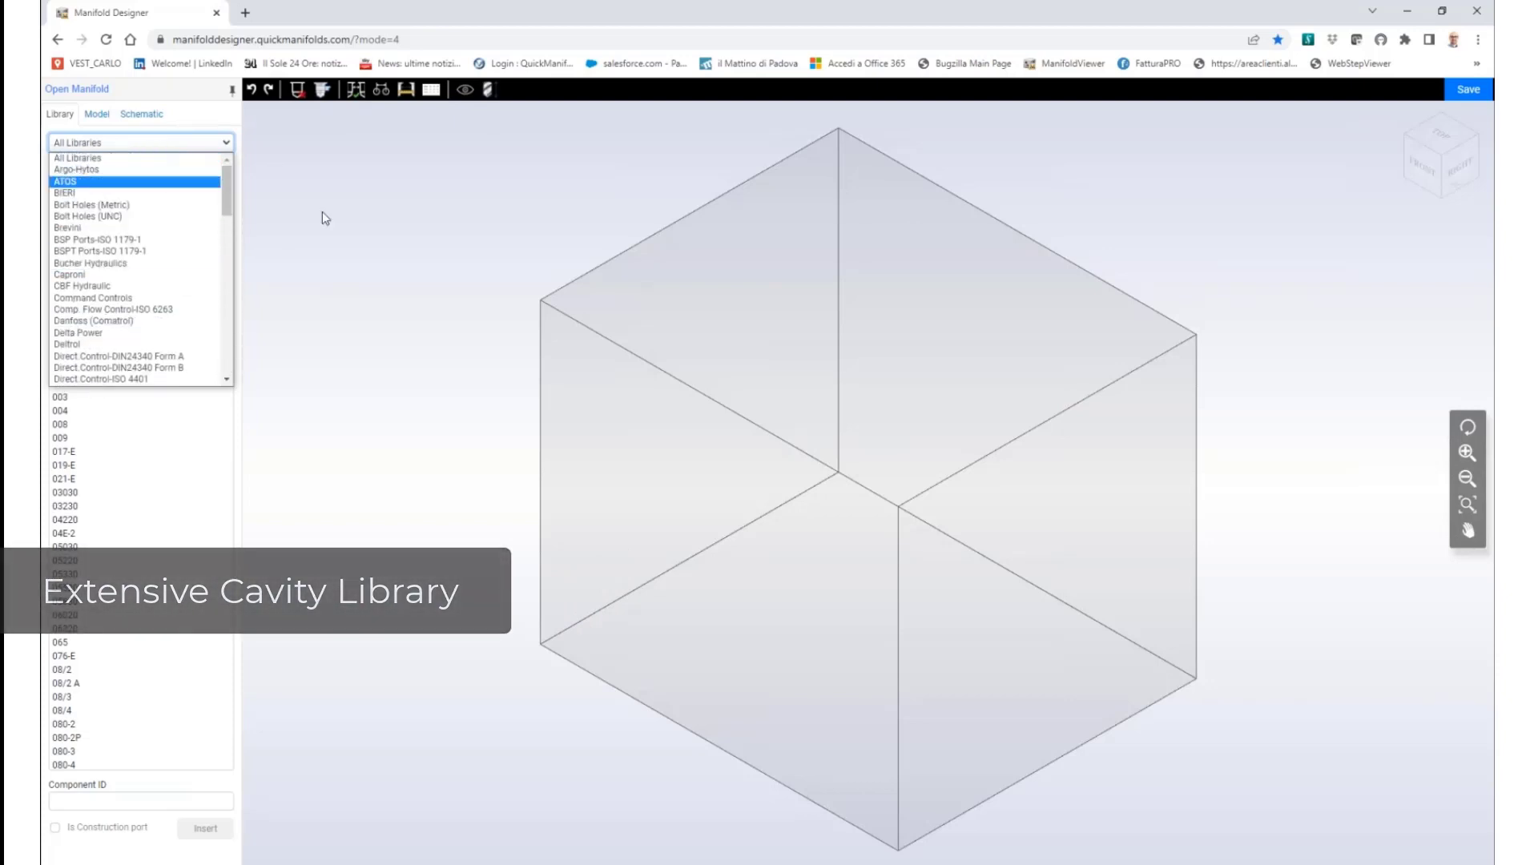
{"action": "left_click", "coordinate": [455, 171]}
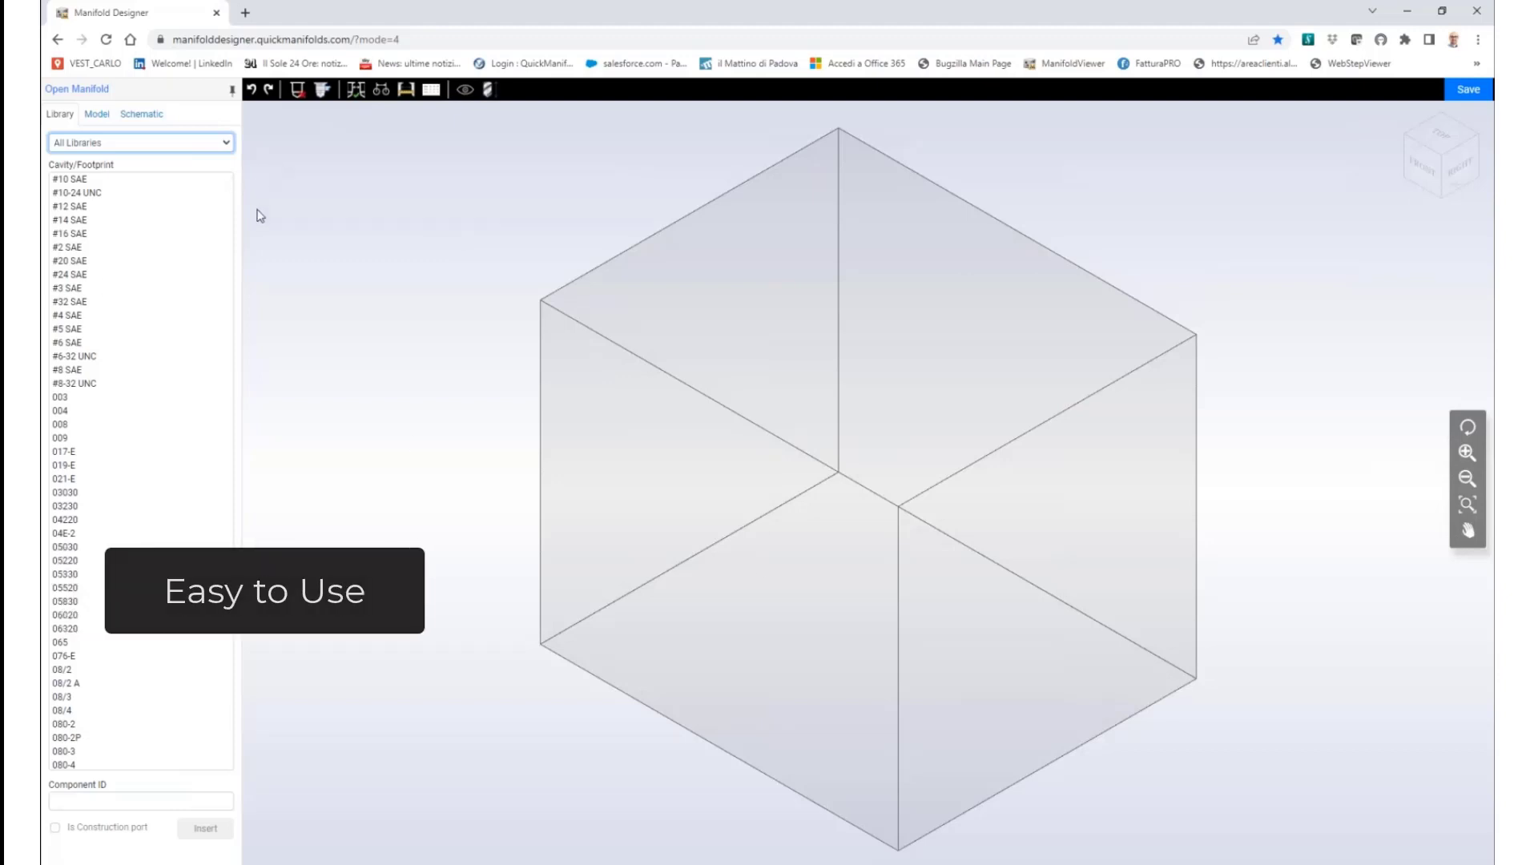
Open the manifold block's properties and set its length to 80 mm
{"action": "left_click_drag", "start_coordinate": [845, 697], "coordinate": [845, 666]}
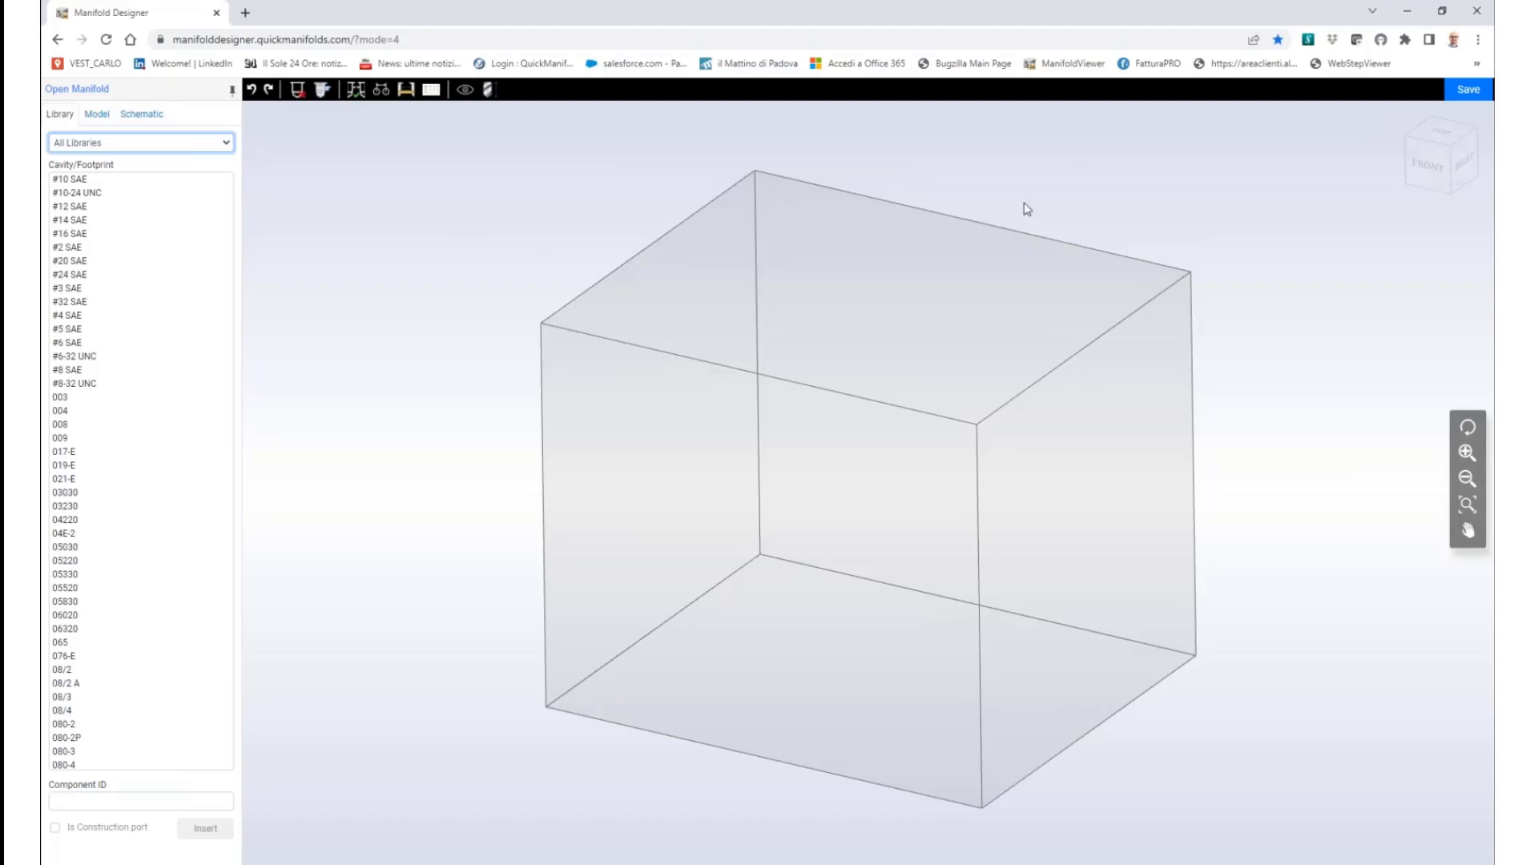
{"action": "left_click", "coordinate": [1016, 314]}
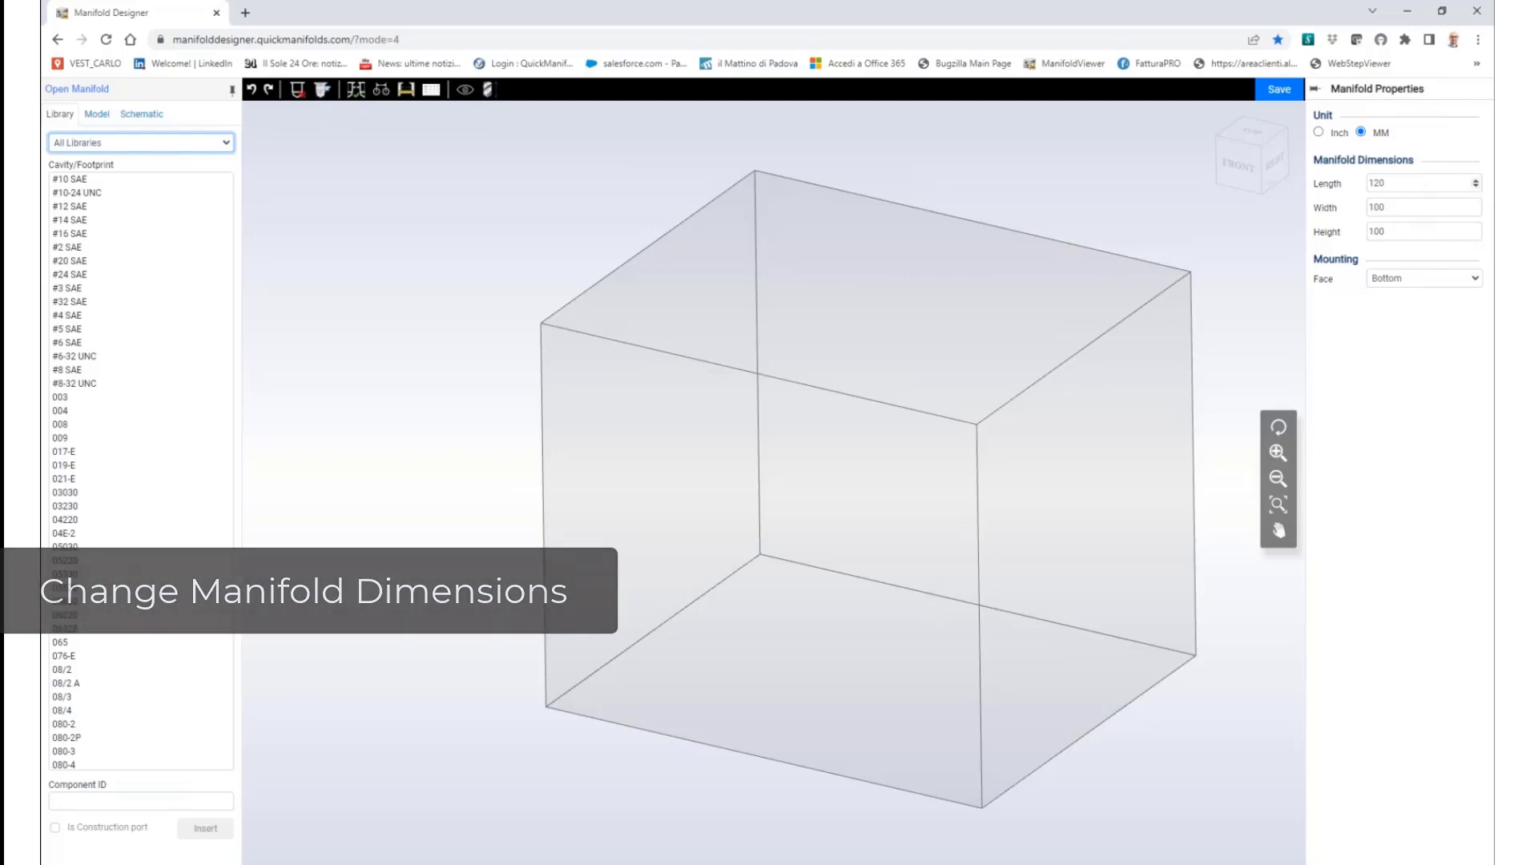
{"action": "double_click", "coordinate": [1379, 183]}
{"action": "key", "text": "BackSpace"}
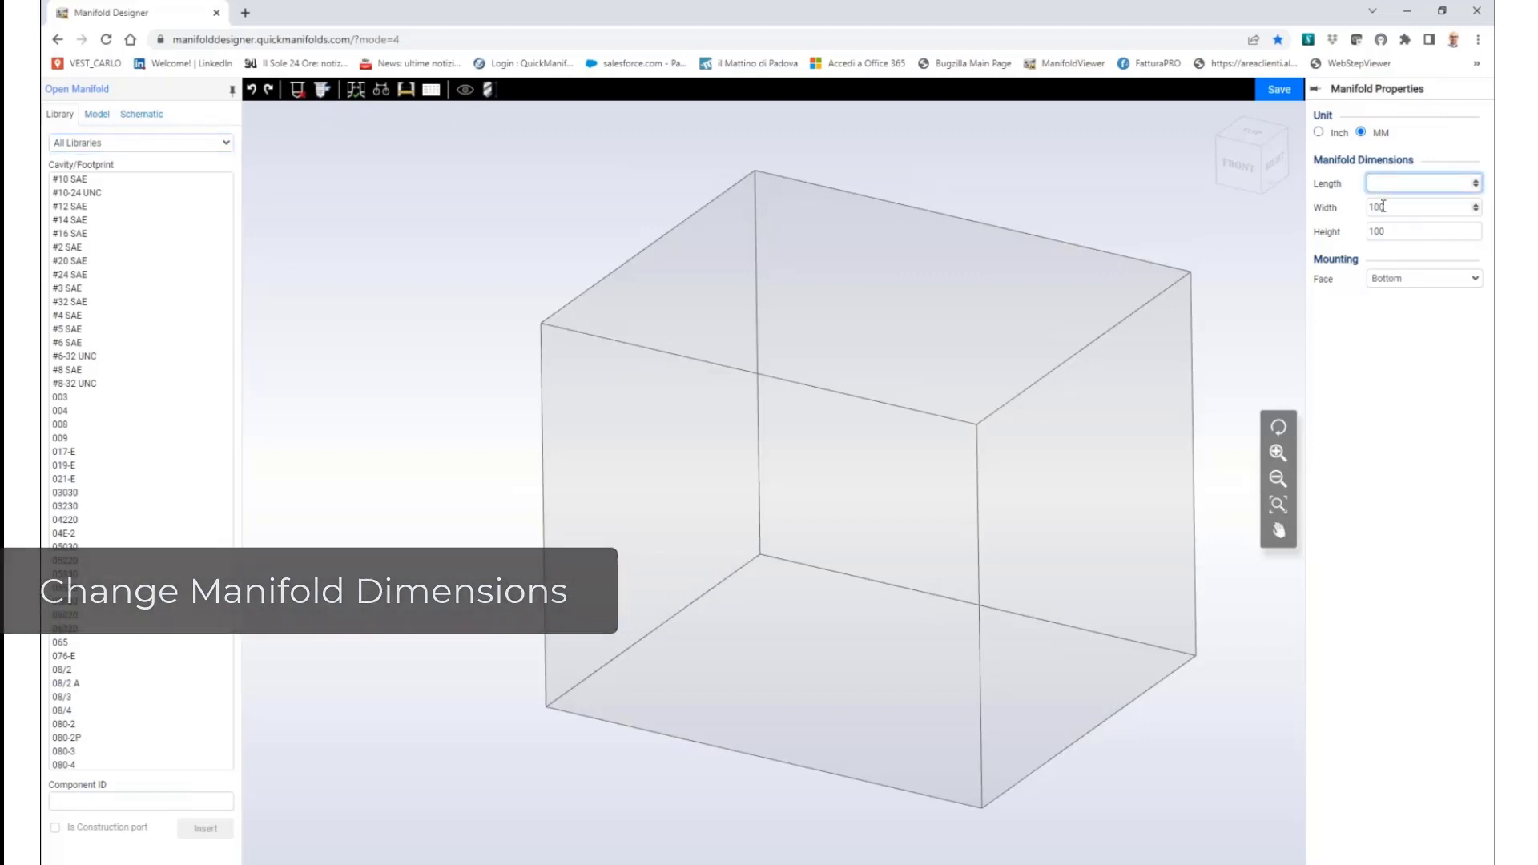
{"action": "type", "text": "1080"}
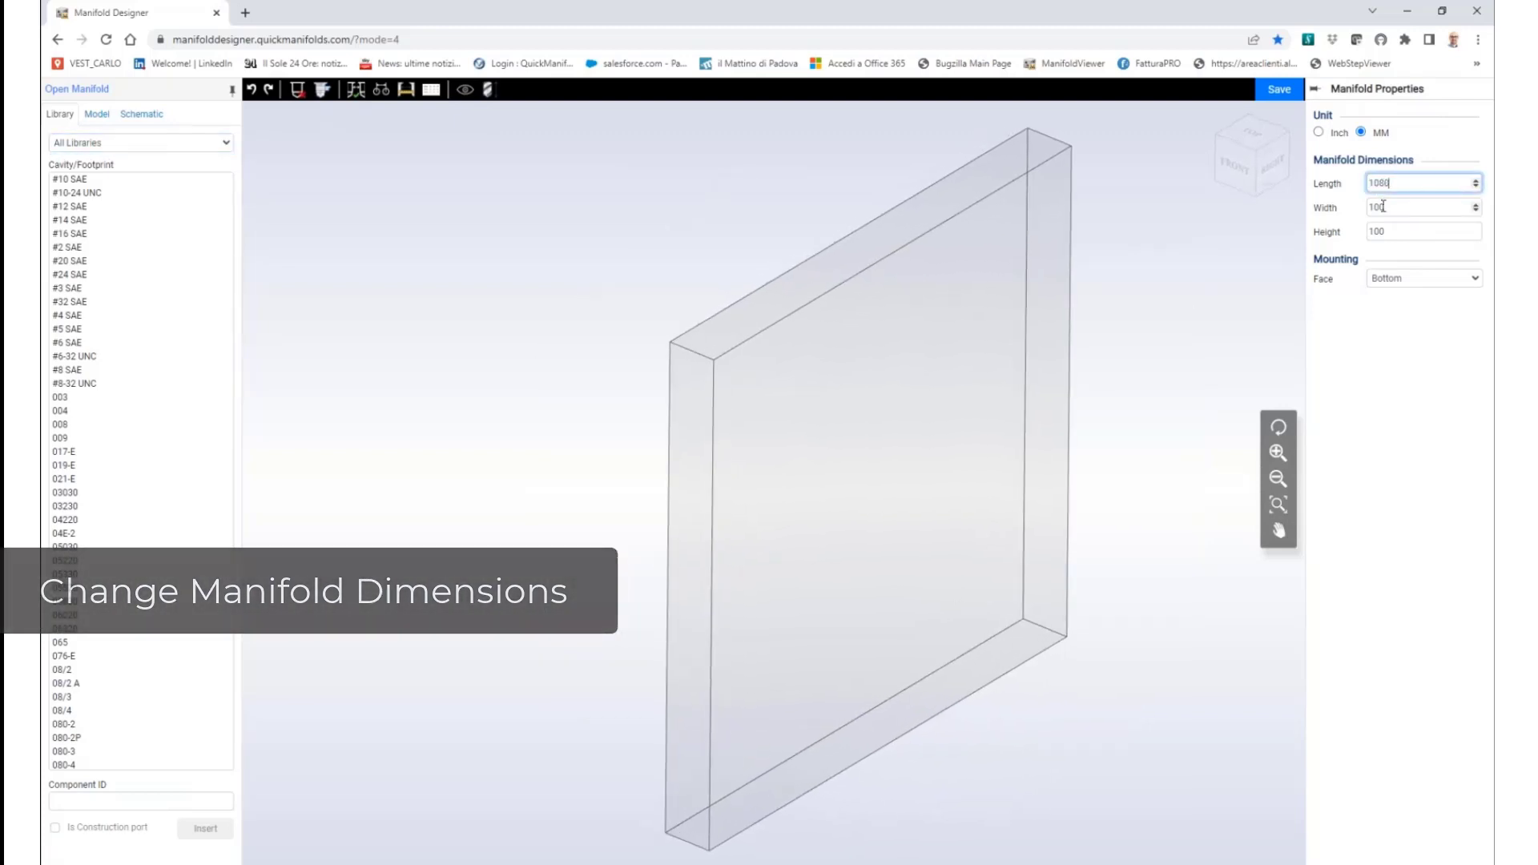
{"action": "key", "text": "BackSpace"}
{"action": "key", "text": "BackSpace"}
{"action": "key", "text": "BackSpace"}
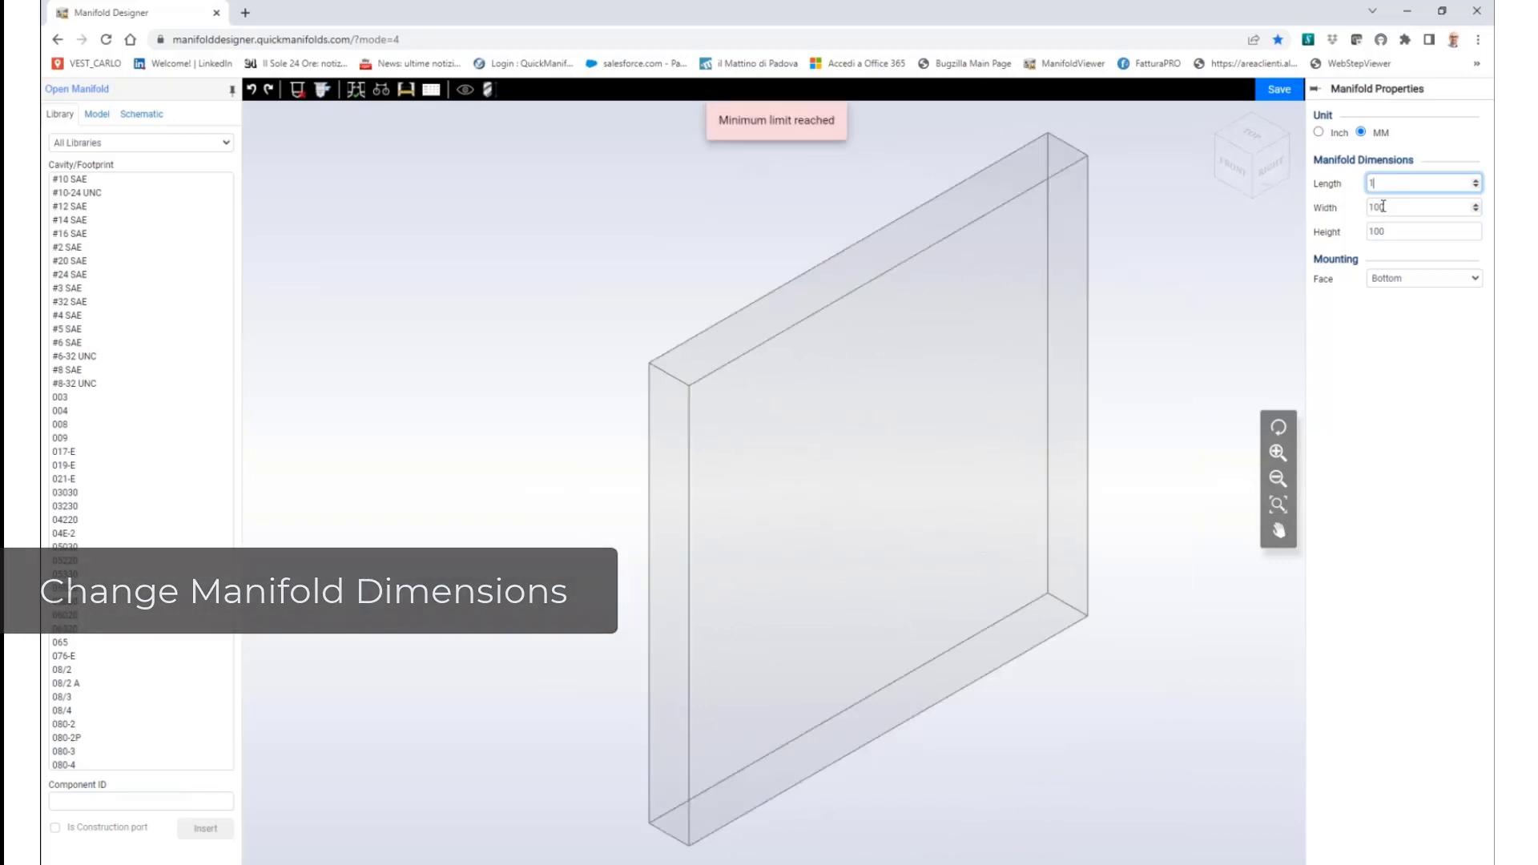
{"action": "type", "text": "080"}
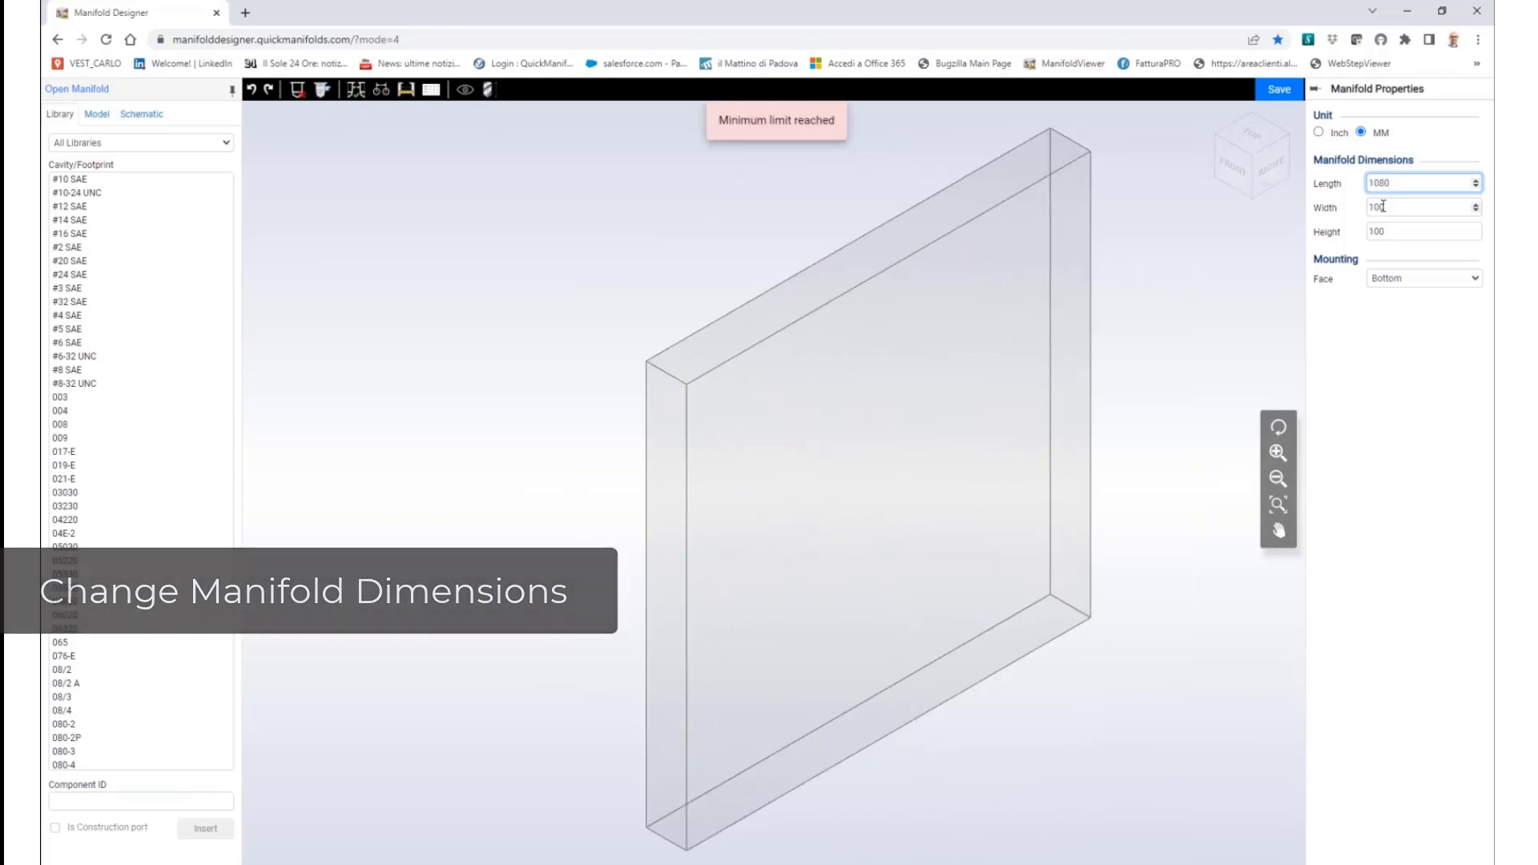
{"action": "key", "text": "Left"}
{"action": "key", "text": "Left"}
{"action": "key", "text": "BackSpace"}
{"action": "key", "text": "BackSpace"}
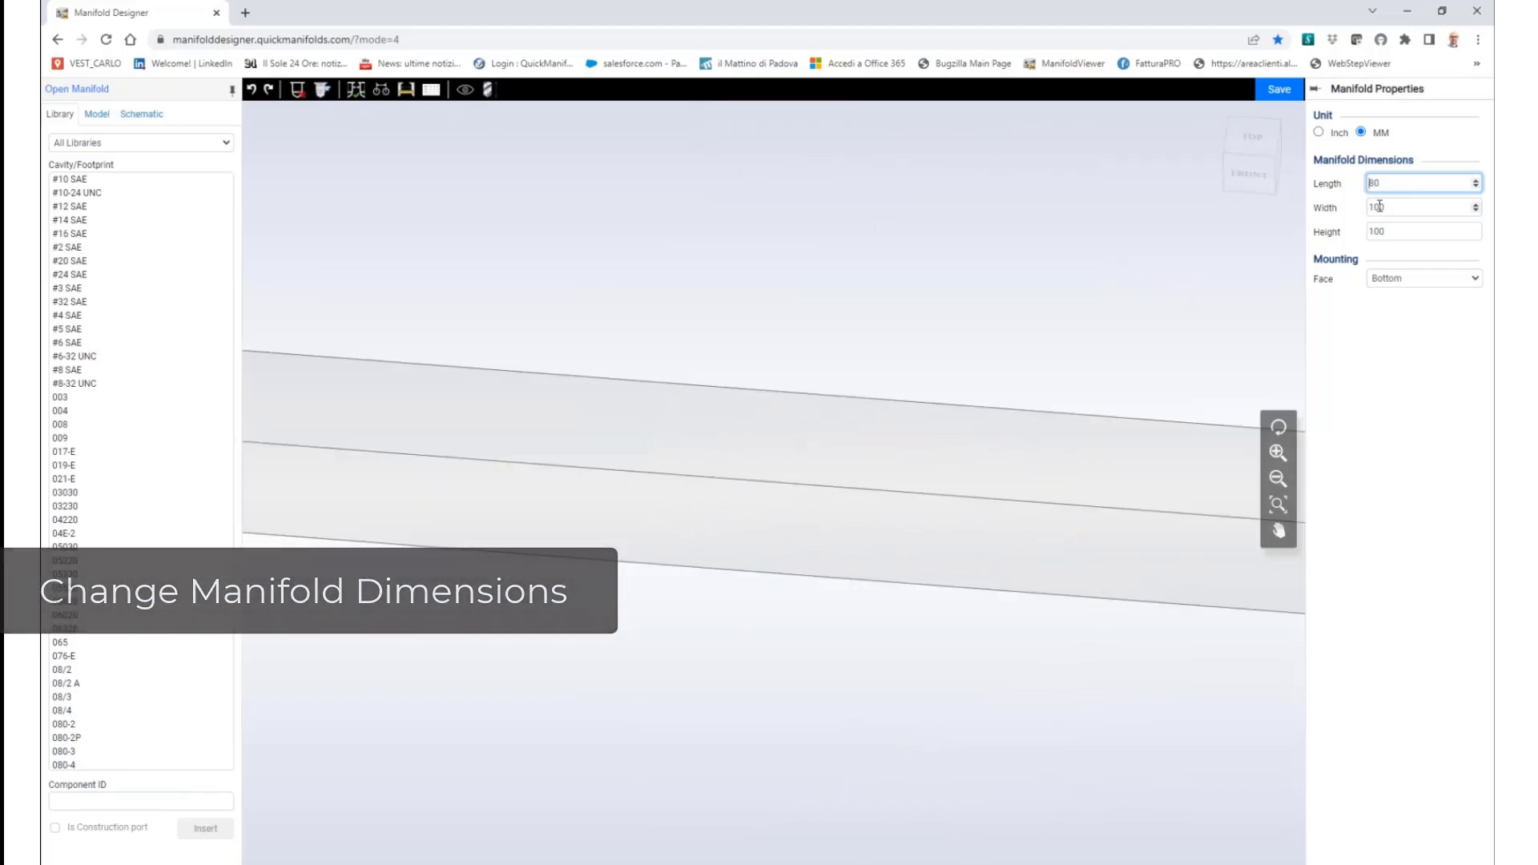
Set the manifold block's width to 60 mm
{"action": "double_click", "coordinate": [1377, 207]}
{"action": "type", "text": "6"}
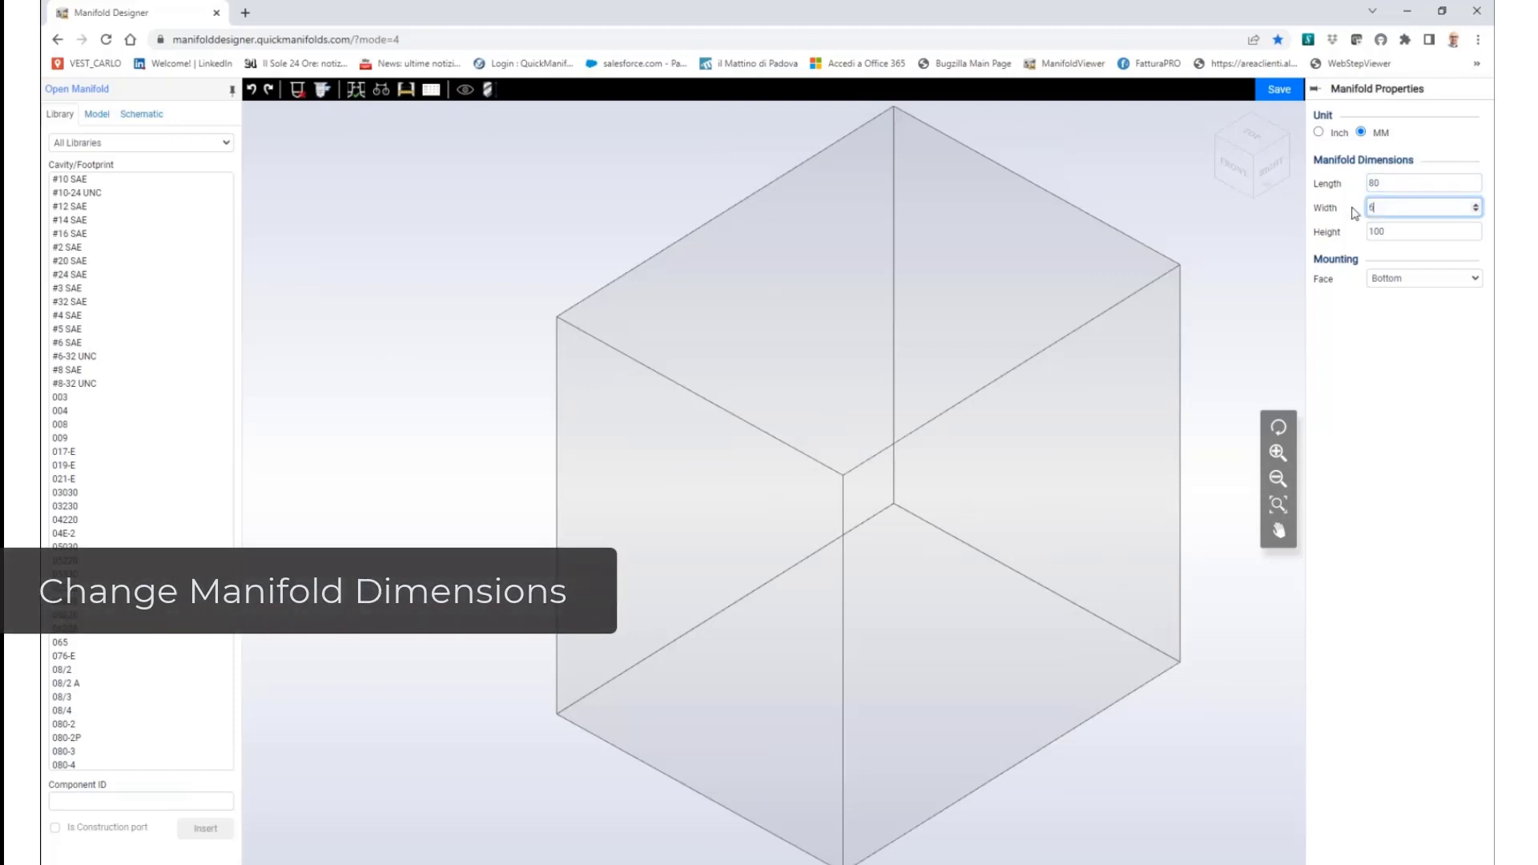
{"action": "type", "text": "0"}
Set the manifold block's height to 40 mm and its mounting face to Top
{"action": "double_click", "coordinate": [1377, 231]}
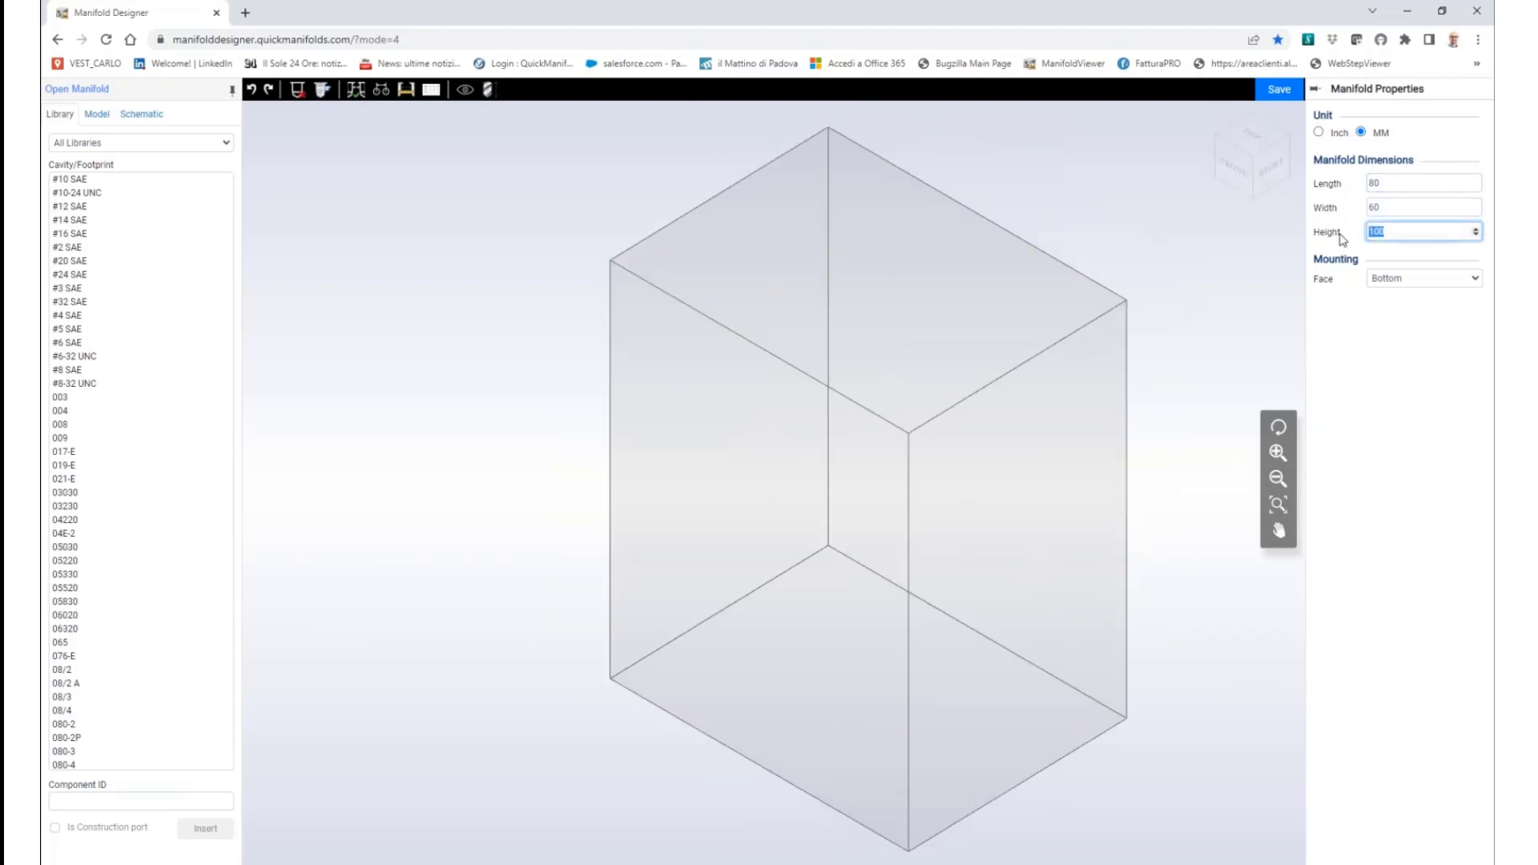
{"action": "type", "text": "40"}
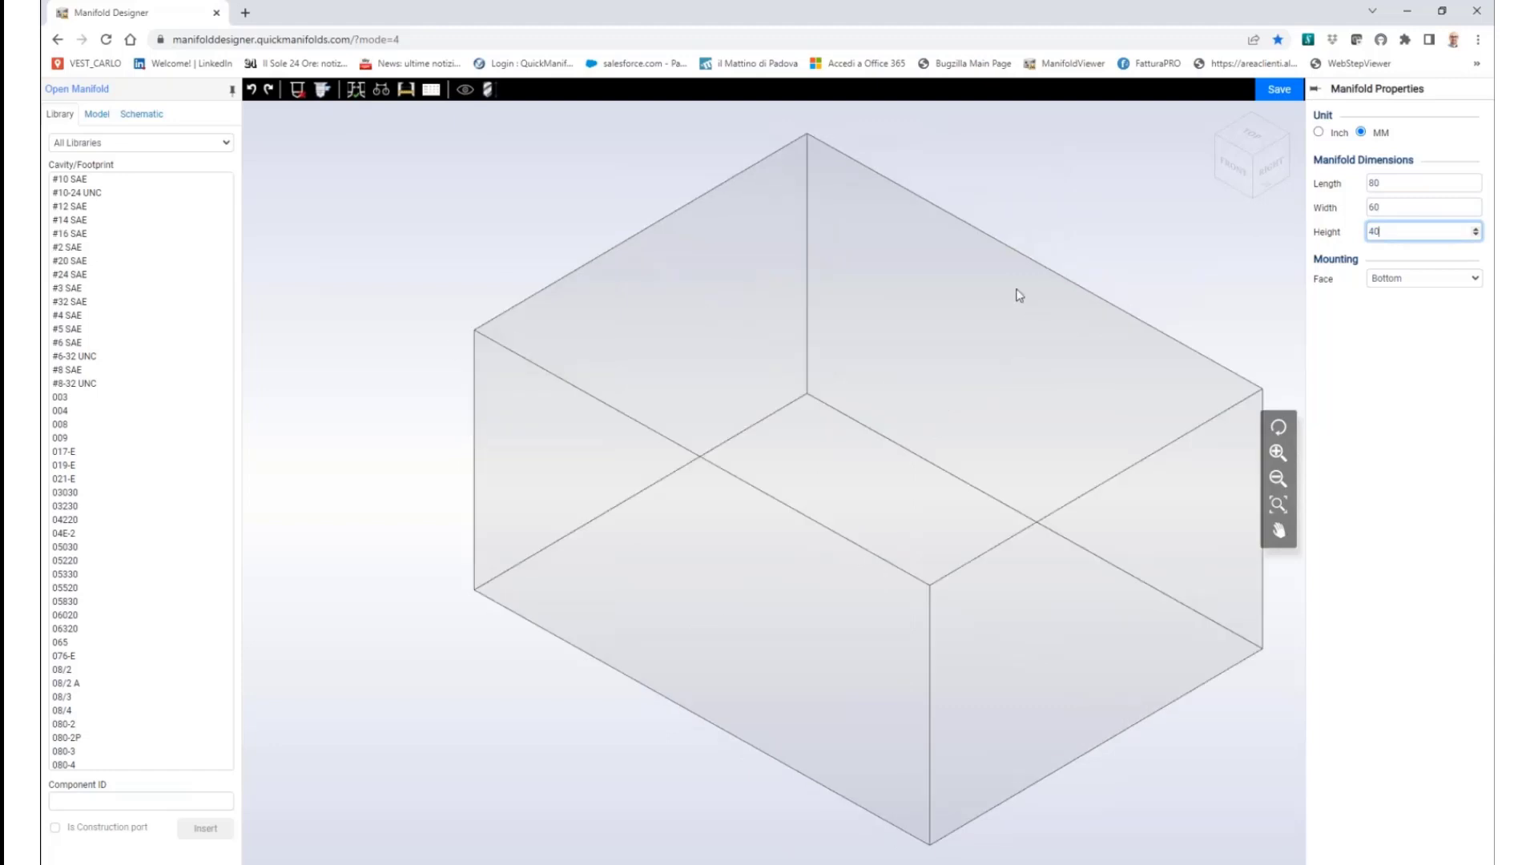
{"action": "left_click", "coordinate": [1462, 281]}
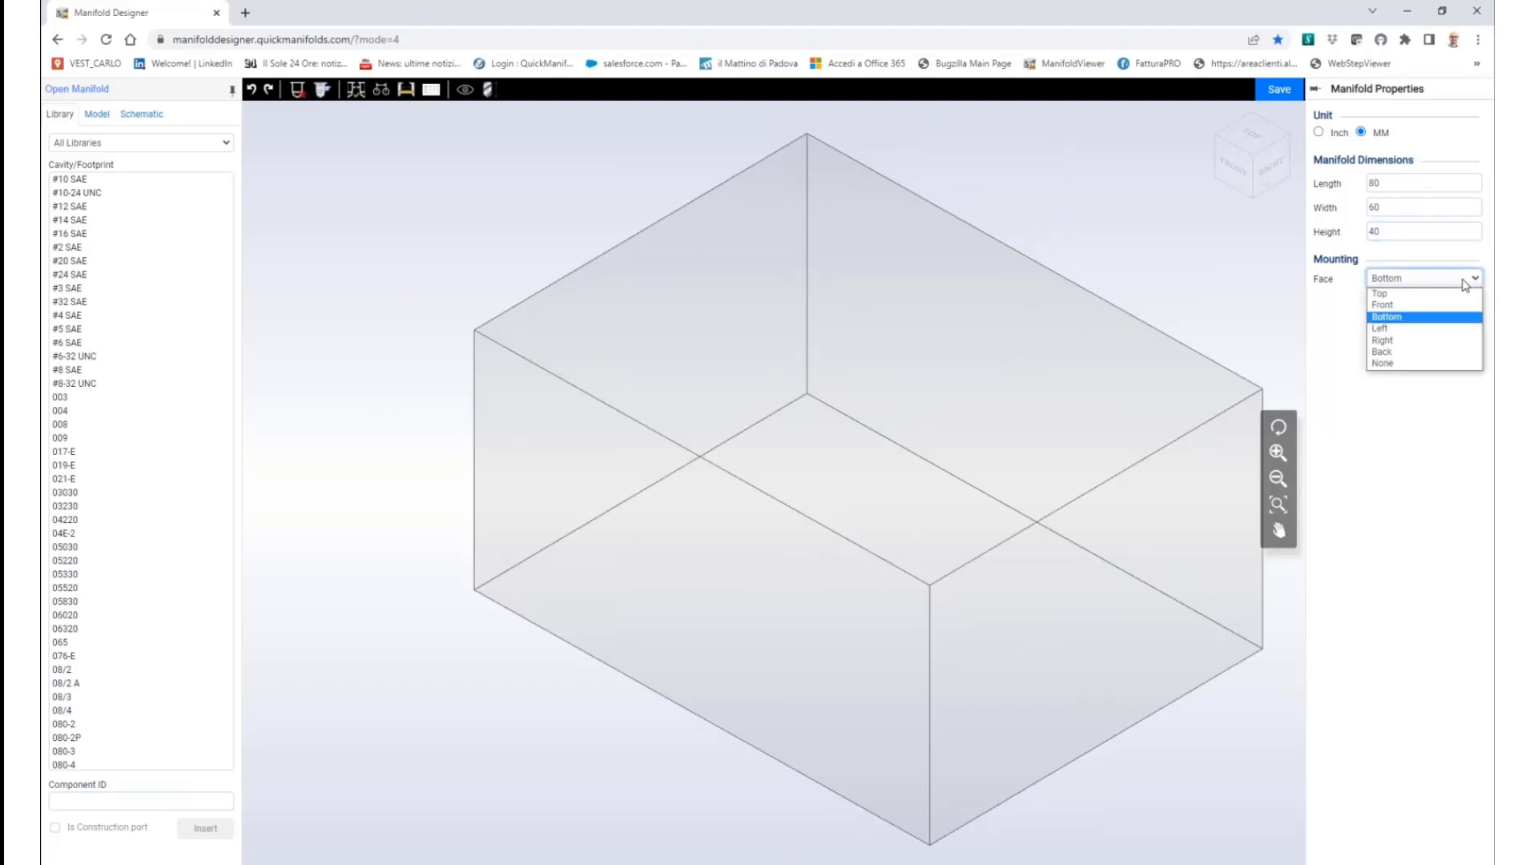
{"action": "left_click", "coordinate": [1381, 293]}
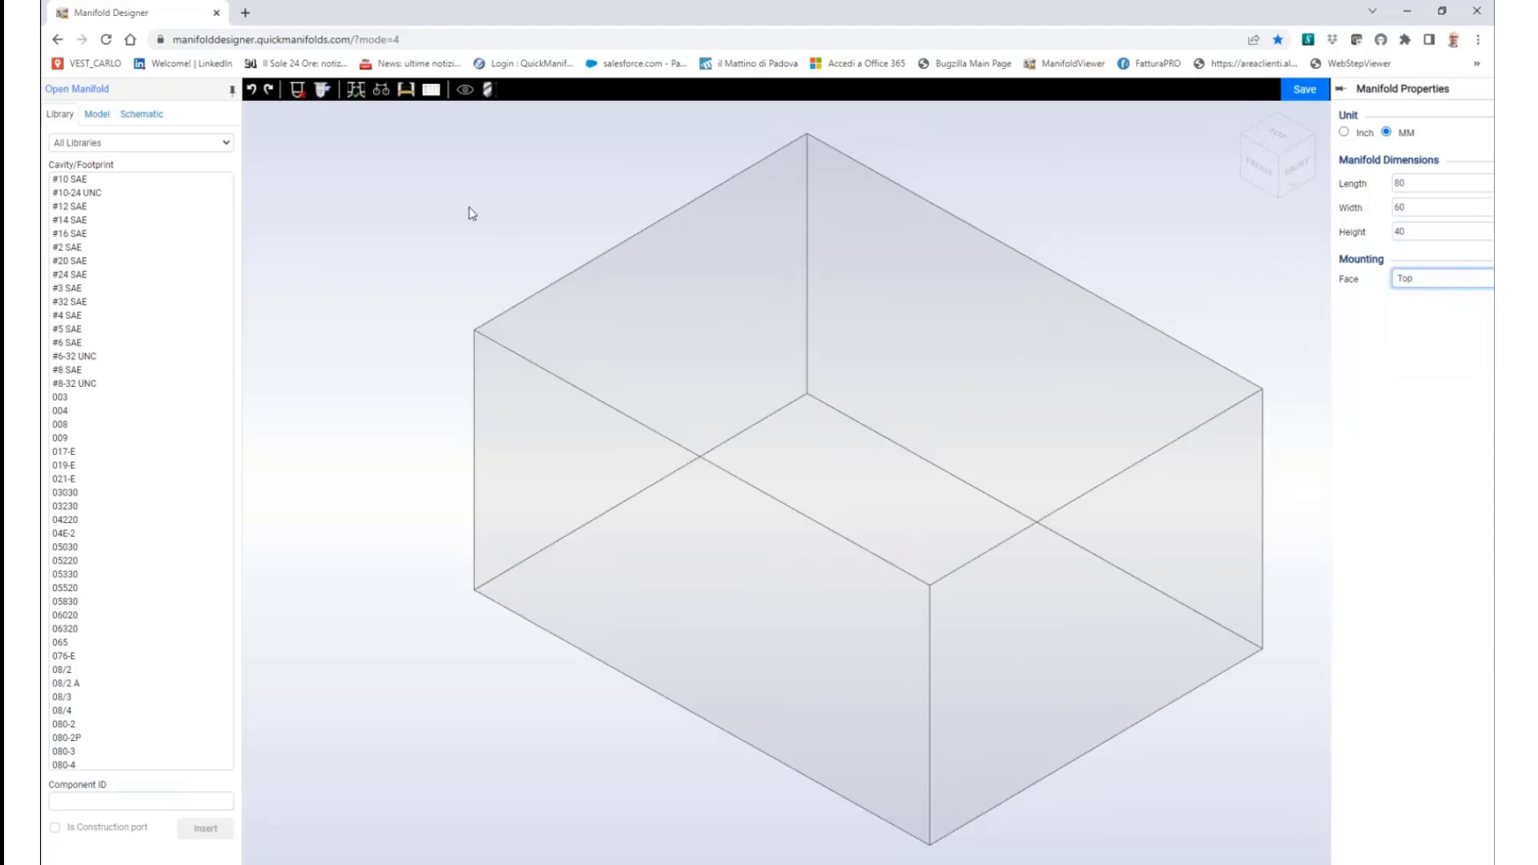
{"action": "left_click", "coordinate": [220, 144]}
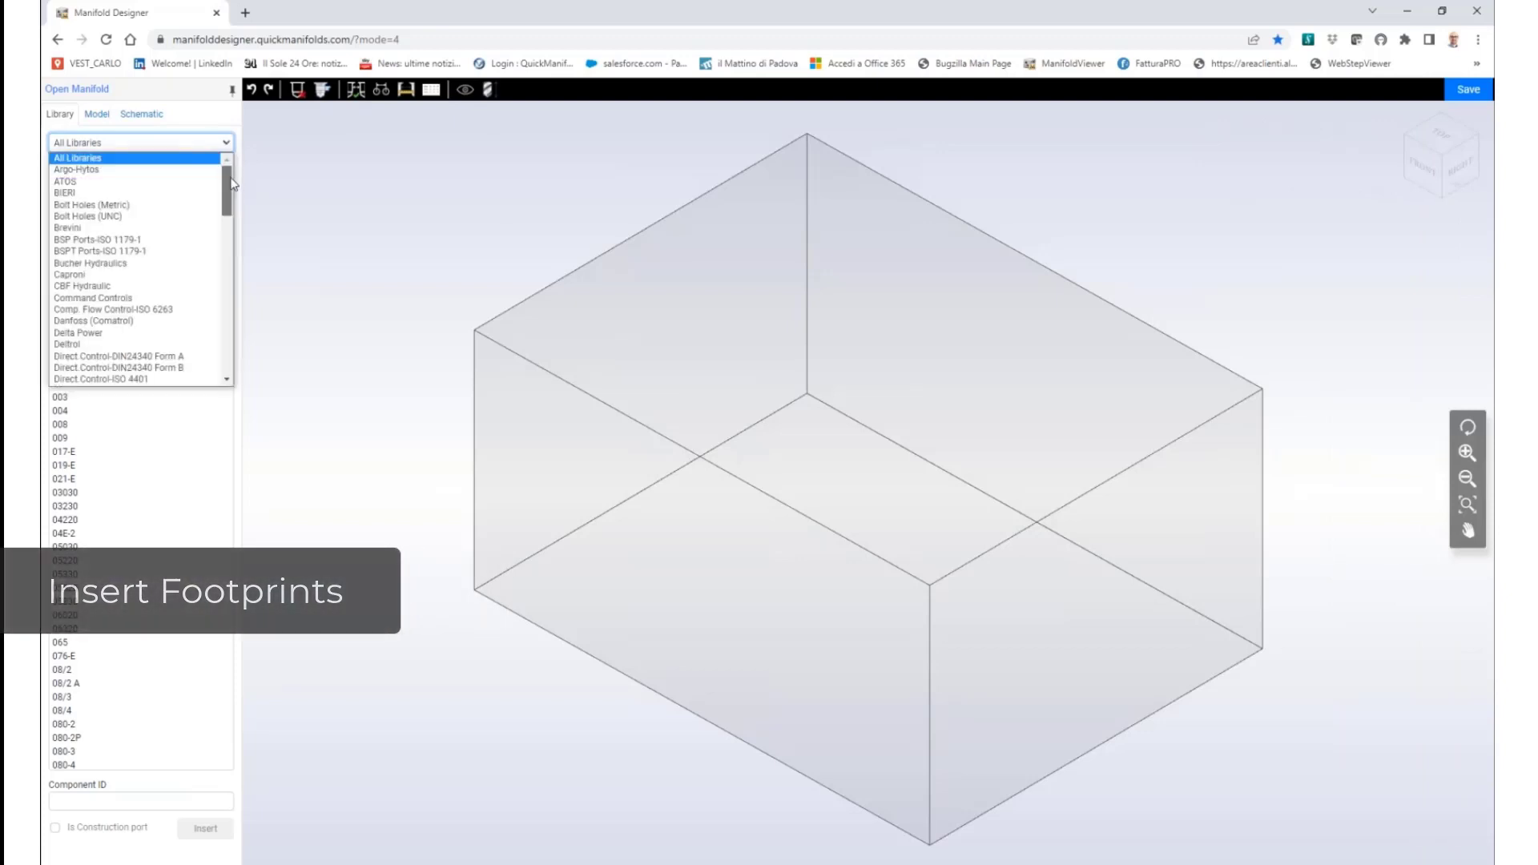
{"action": "left_click_drag", "start_coordinate": [232, 183], "coordinate": [237, 216]}
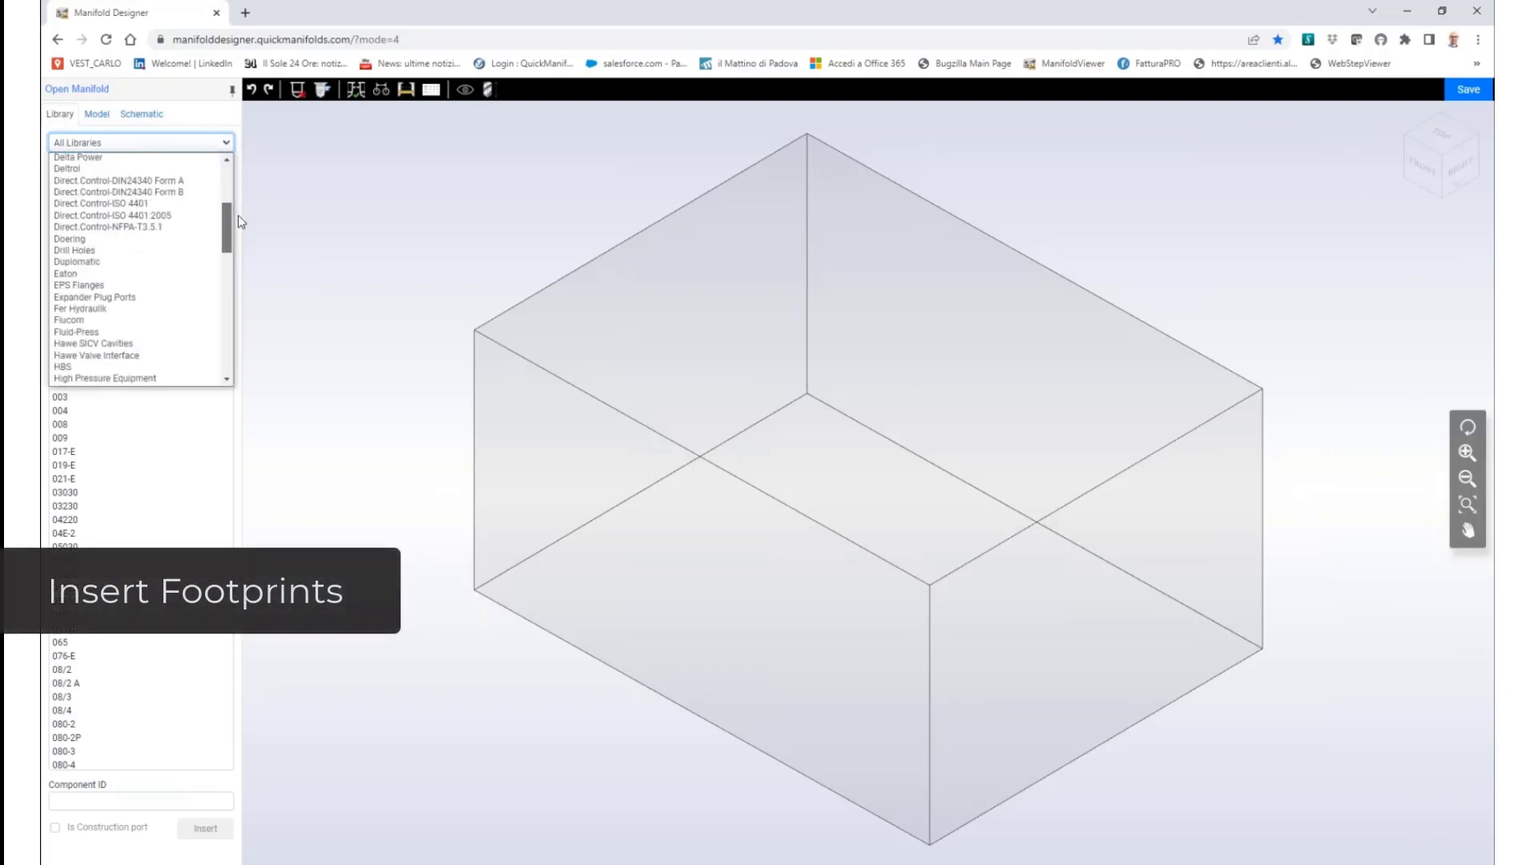
{"action": "left_click", "coordinate": [155, 218]}
{"action": "left_click", "coordinate": [95, 198]}
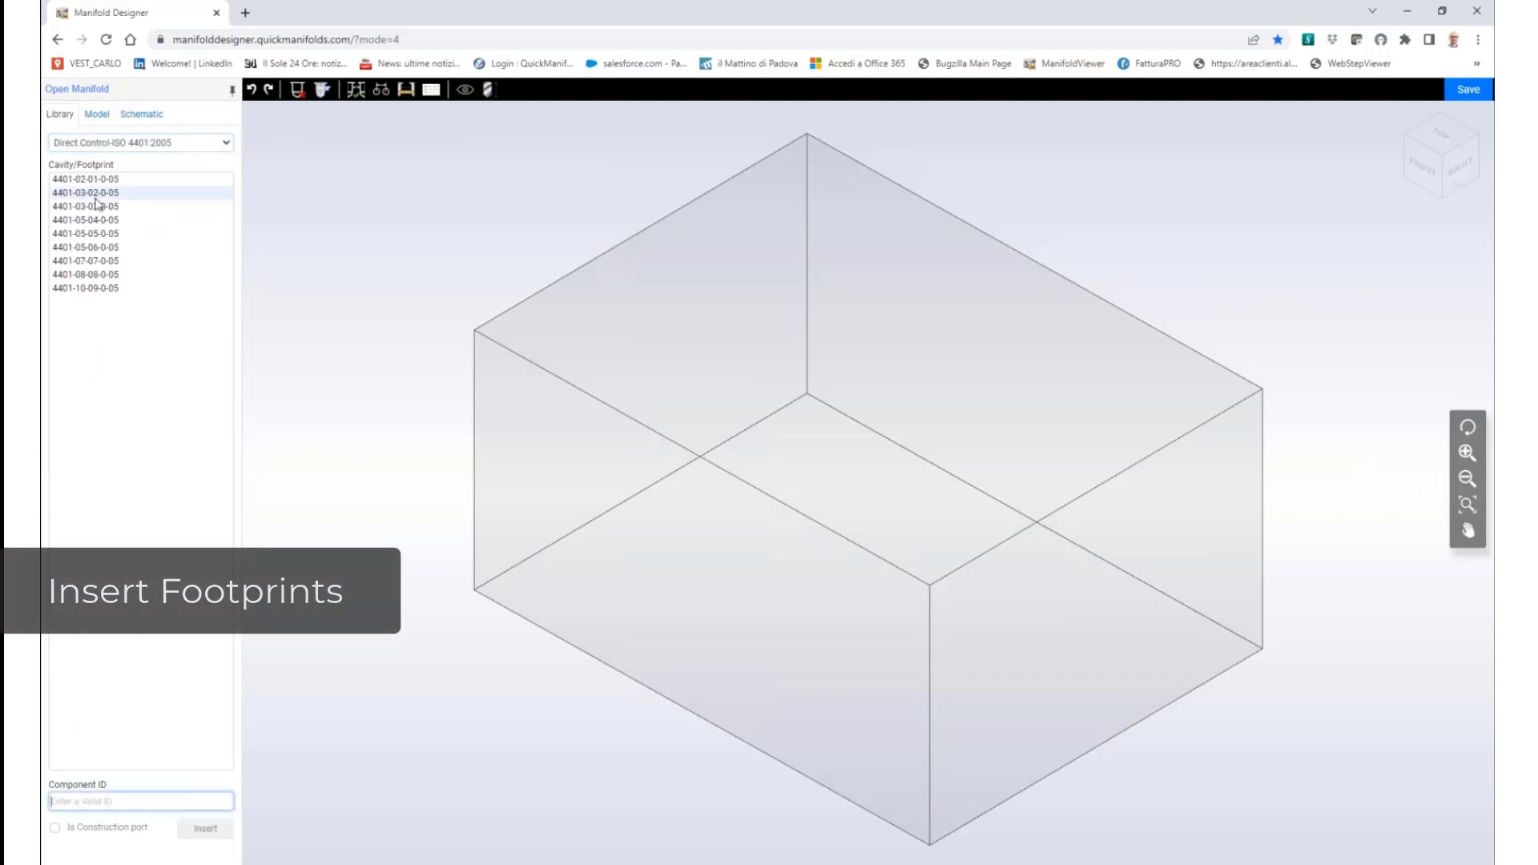
{"action": "type", "text": "FP1"}
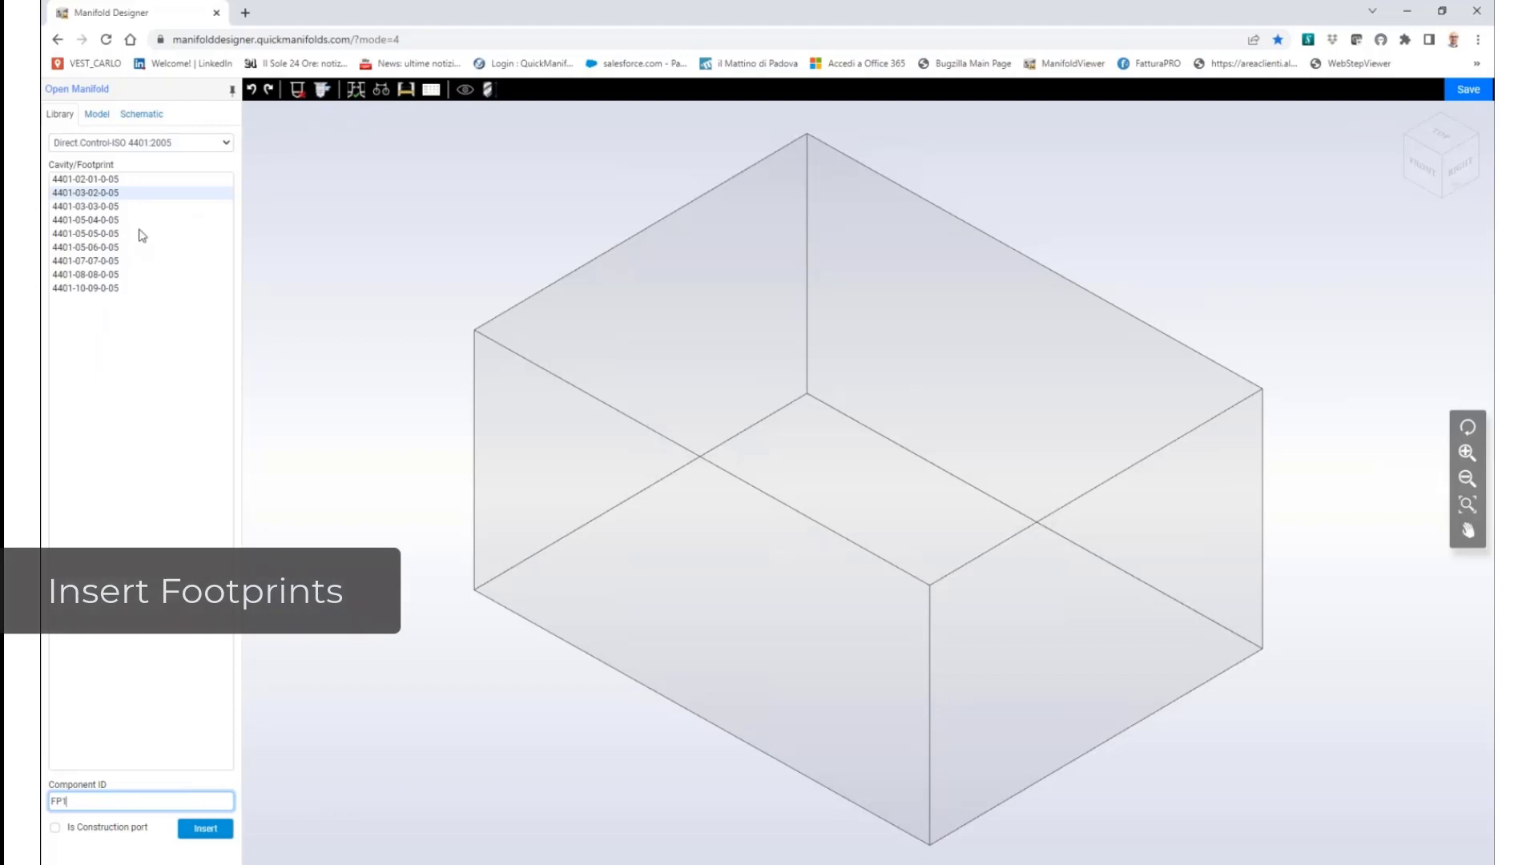
{"action": "left_click", "coordinate": [206, 830]}
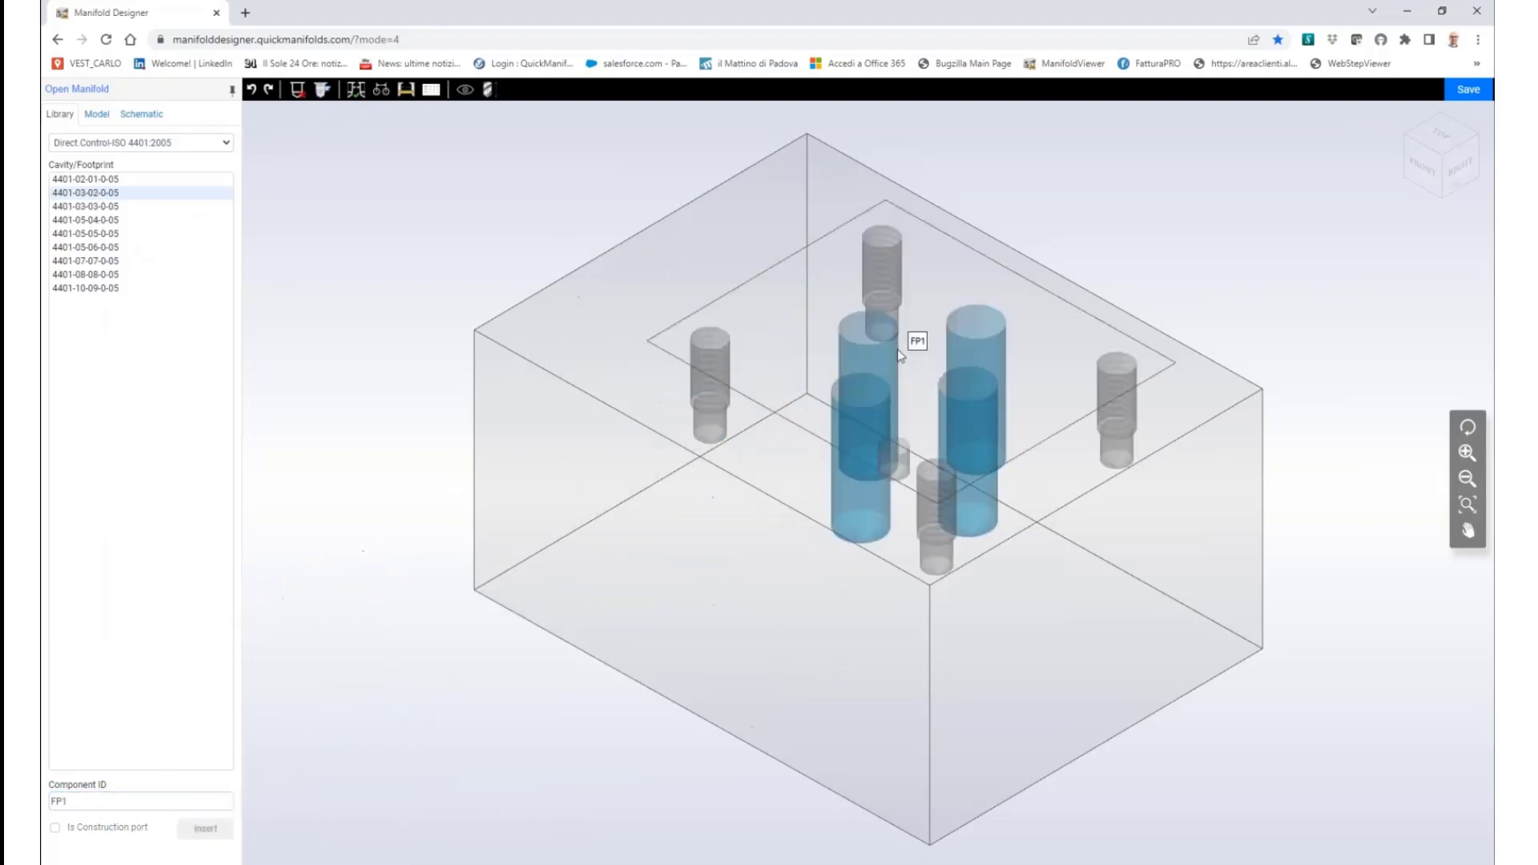
{"action": "left_click", "coordinate": [787, 385]}
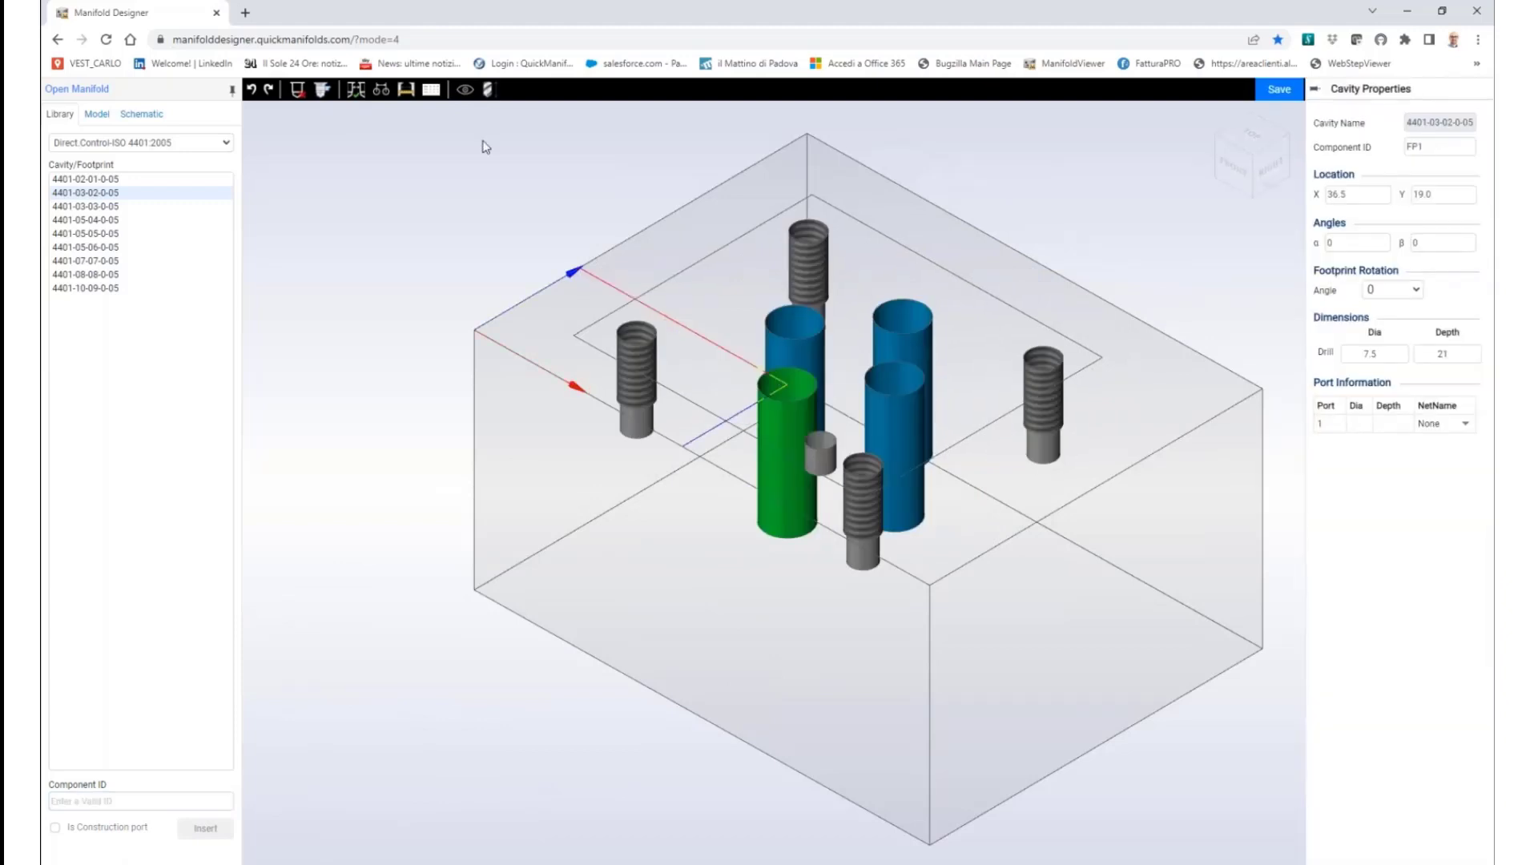
Move the FP1 footprint onto the front face and back to the top face, at about X 39 mm, Y 24 mm
{"action": "left_click_drag", "start_coordinate": [686, 627], "coordinate": [699, 629]}
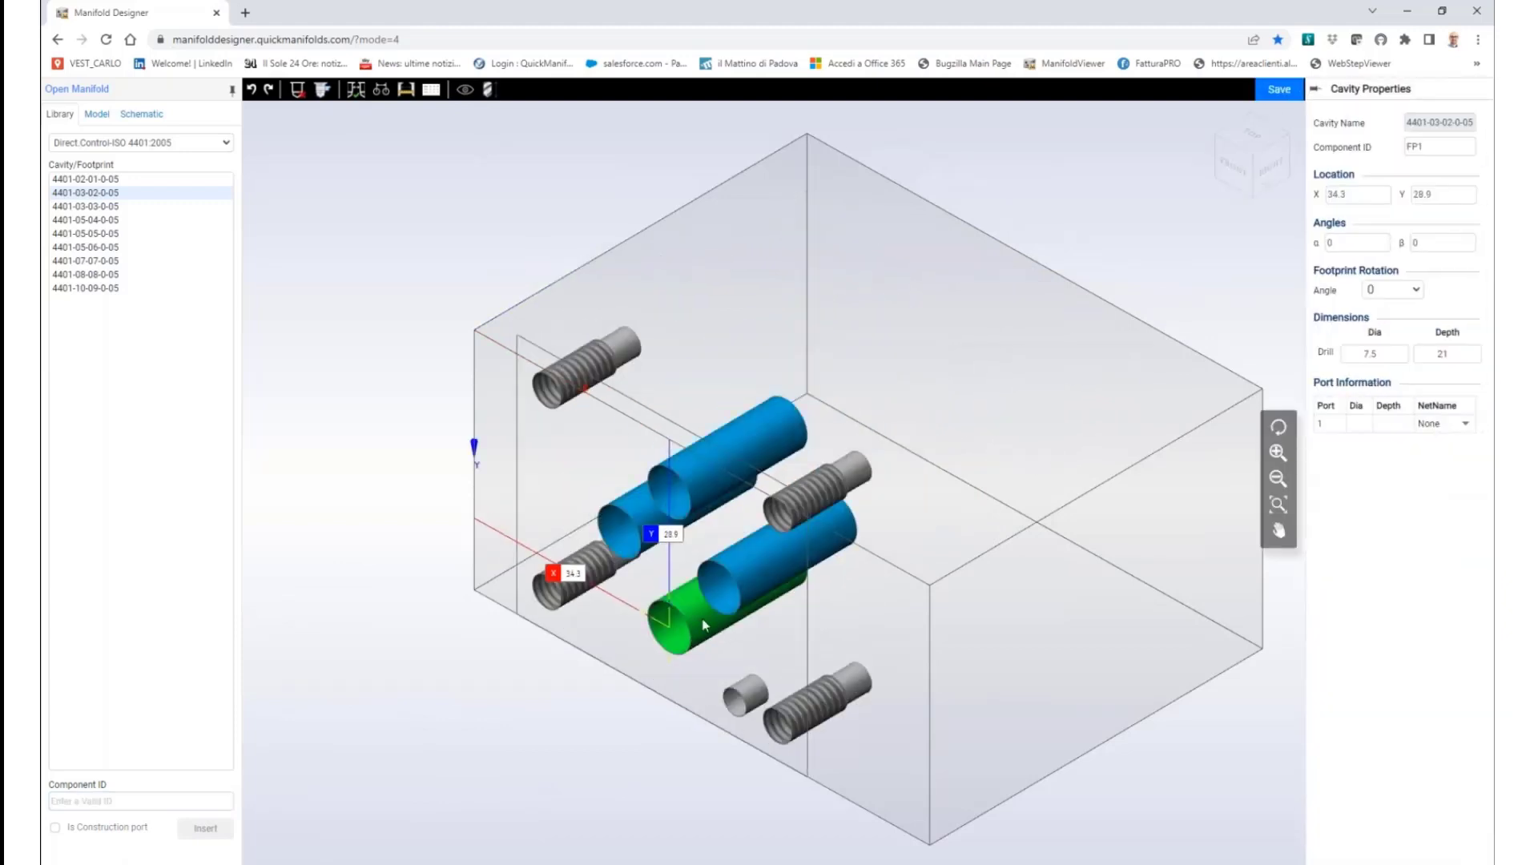
{"action": "double_click", "coordinate": [701, 627]}
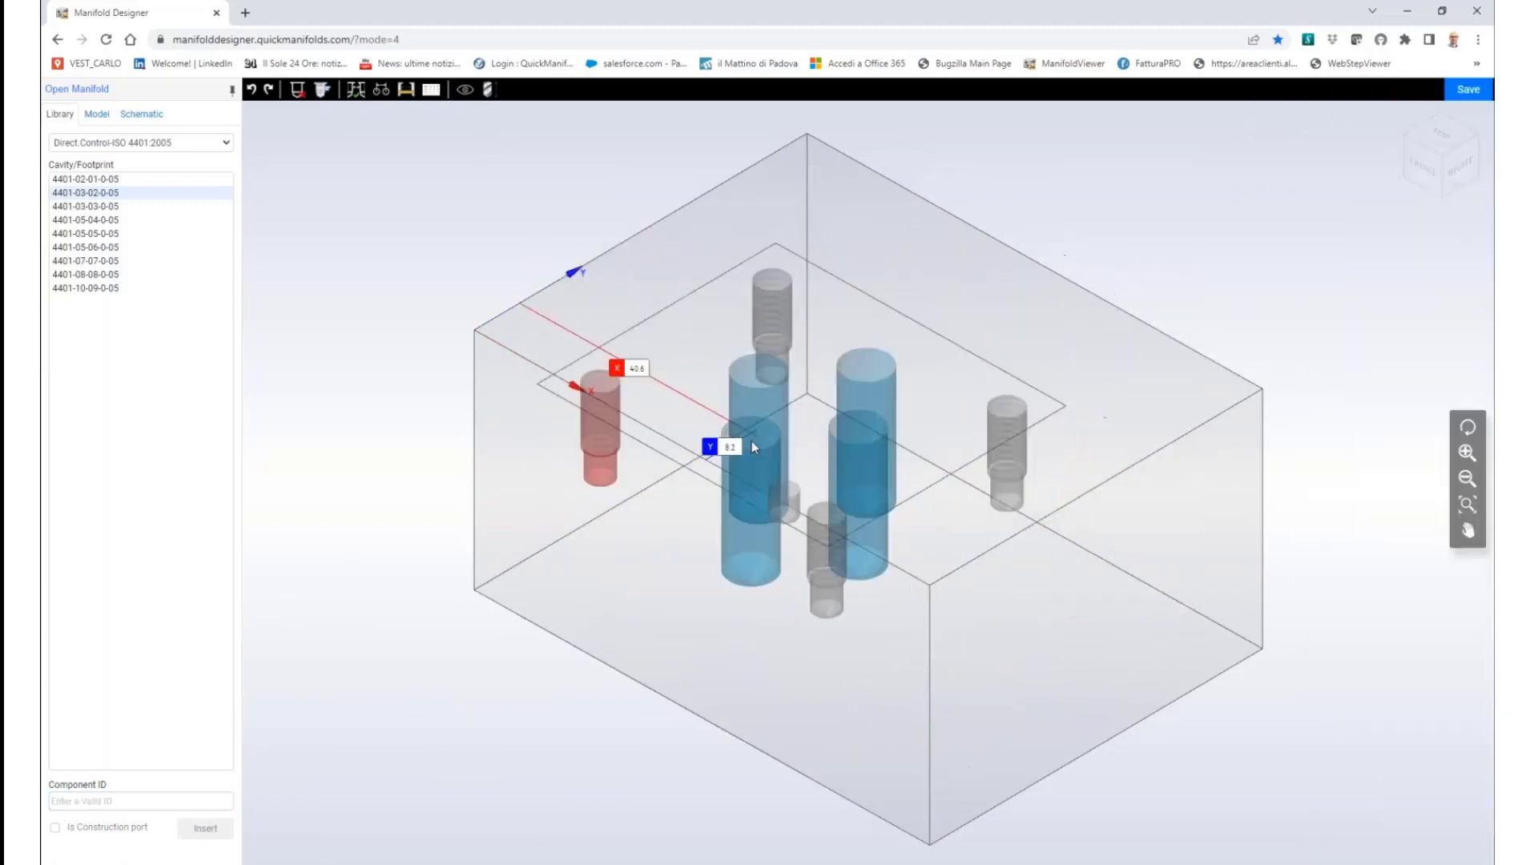
{"action": "left_click", "coordinate": [858, 392]}
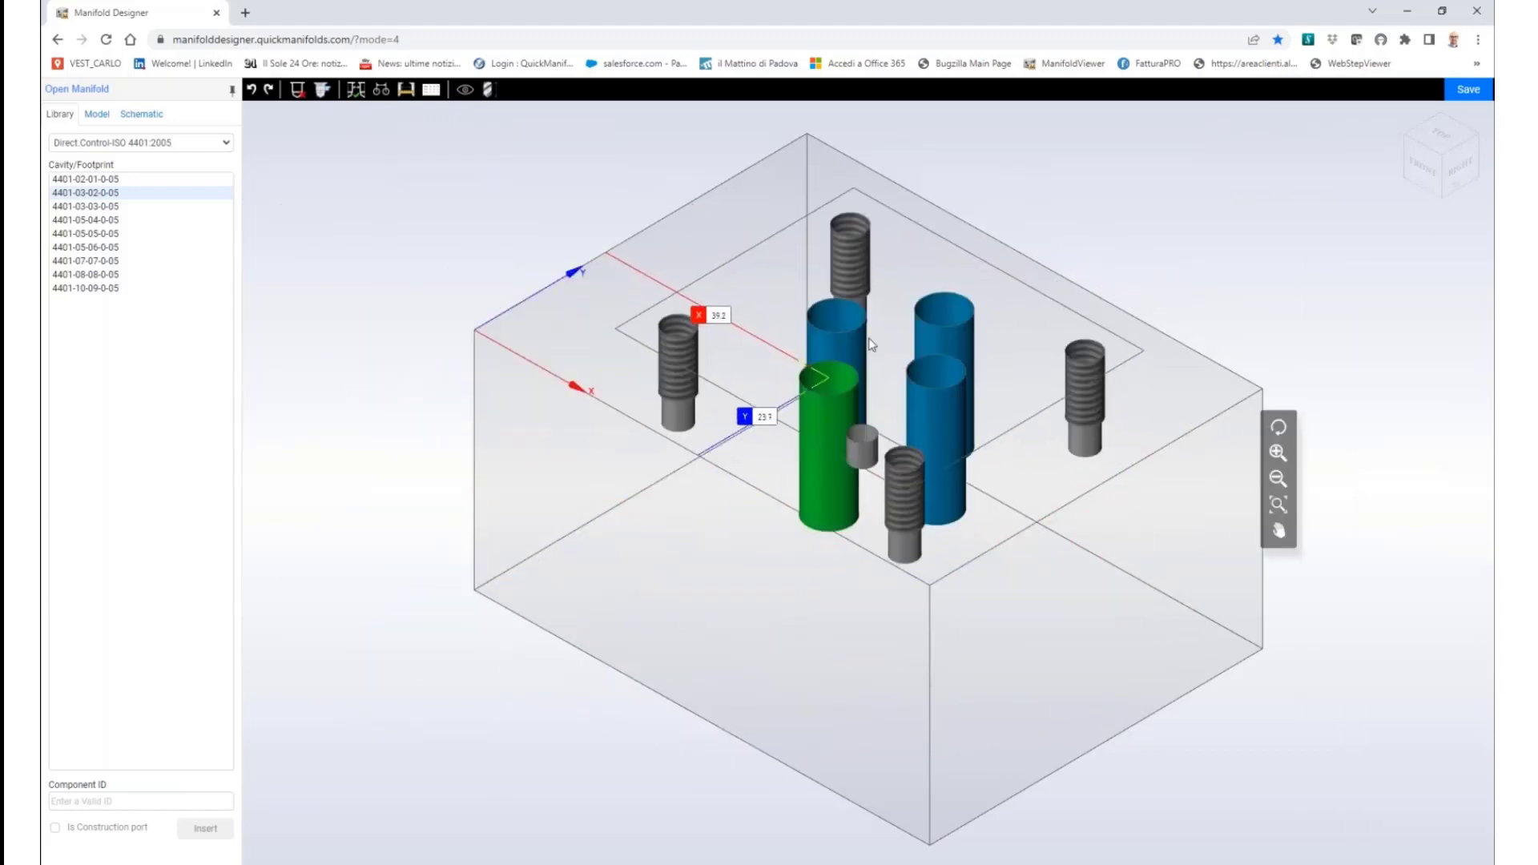
Set the X location of the FP1 footprint's front drill hole to 40 mm
{"action": "double_click", "coordinate": [849, 410]}
{"action": "left_click", "coordinate": [849, 410]}
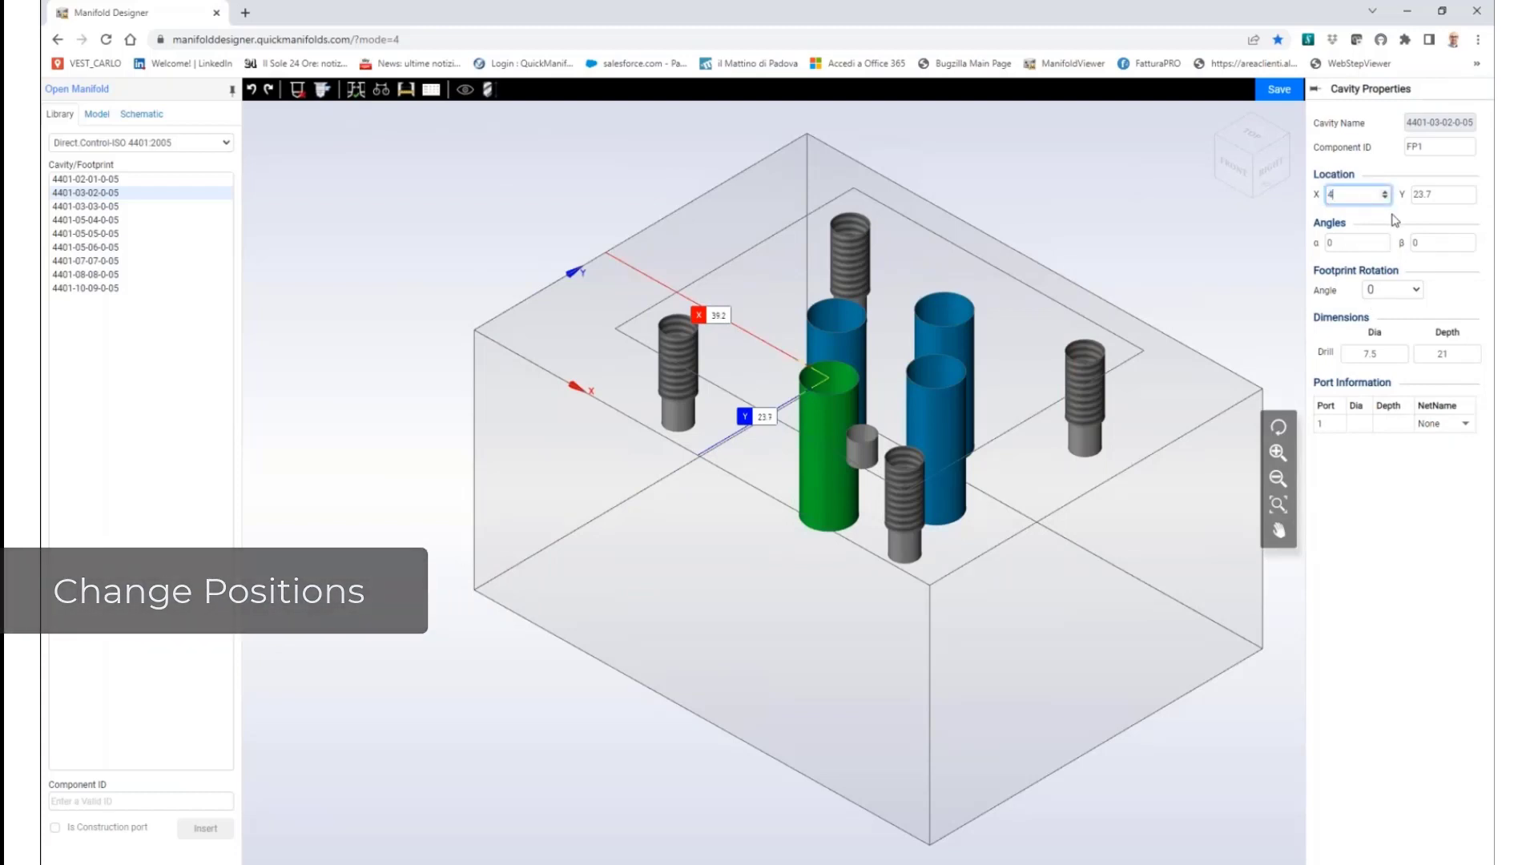
{"action": "key", "text": "Return"}
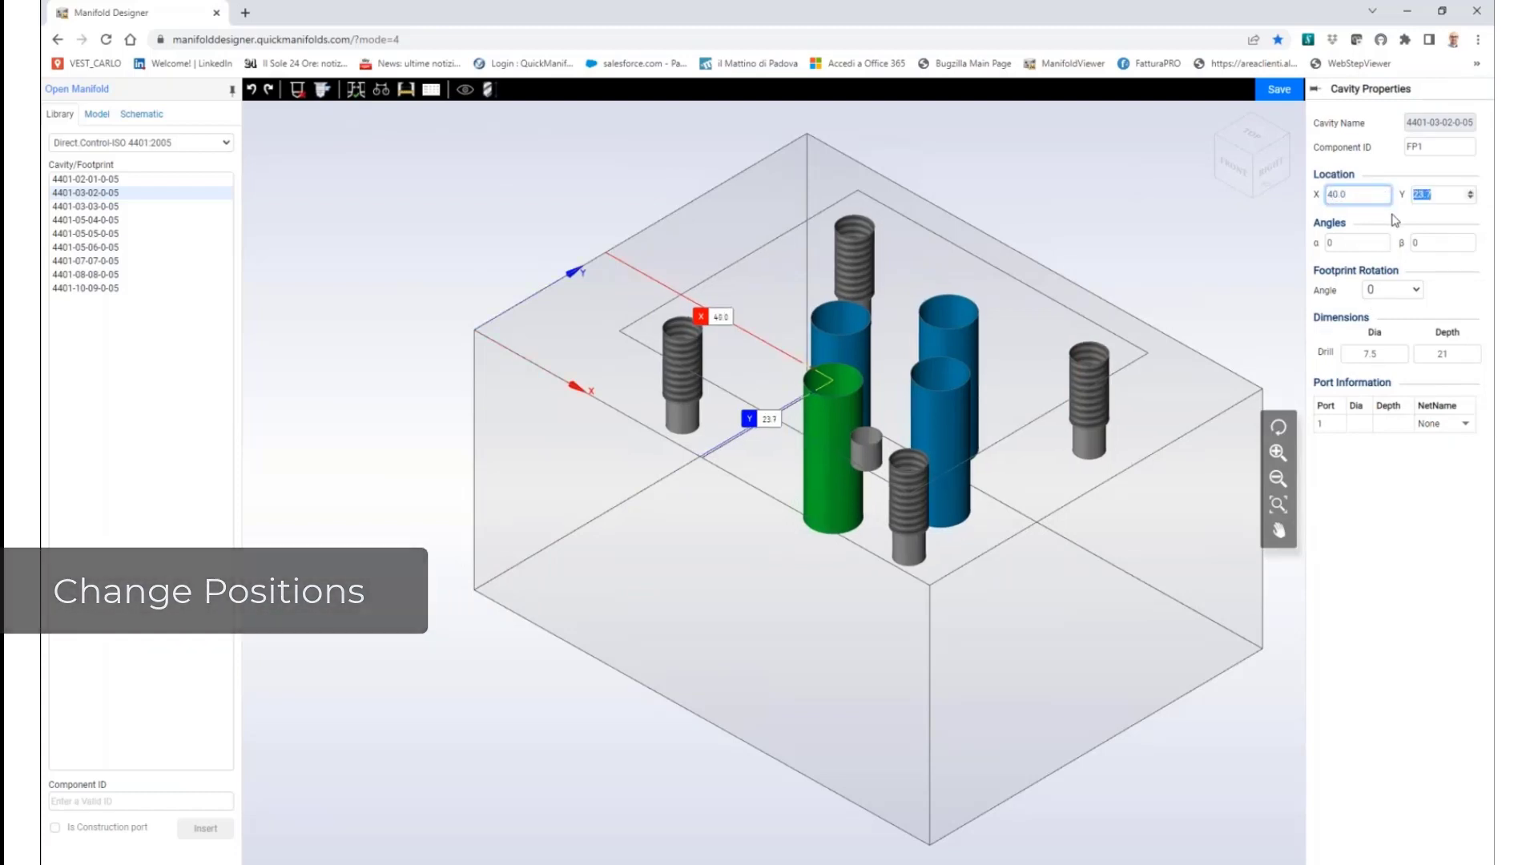
Set the Y location of the FP1 footprint's right-side drill hole to 30 mm and close the cavity properties
{"action": "left_click", "coordinate": [939, 414]}
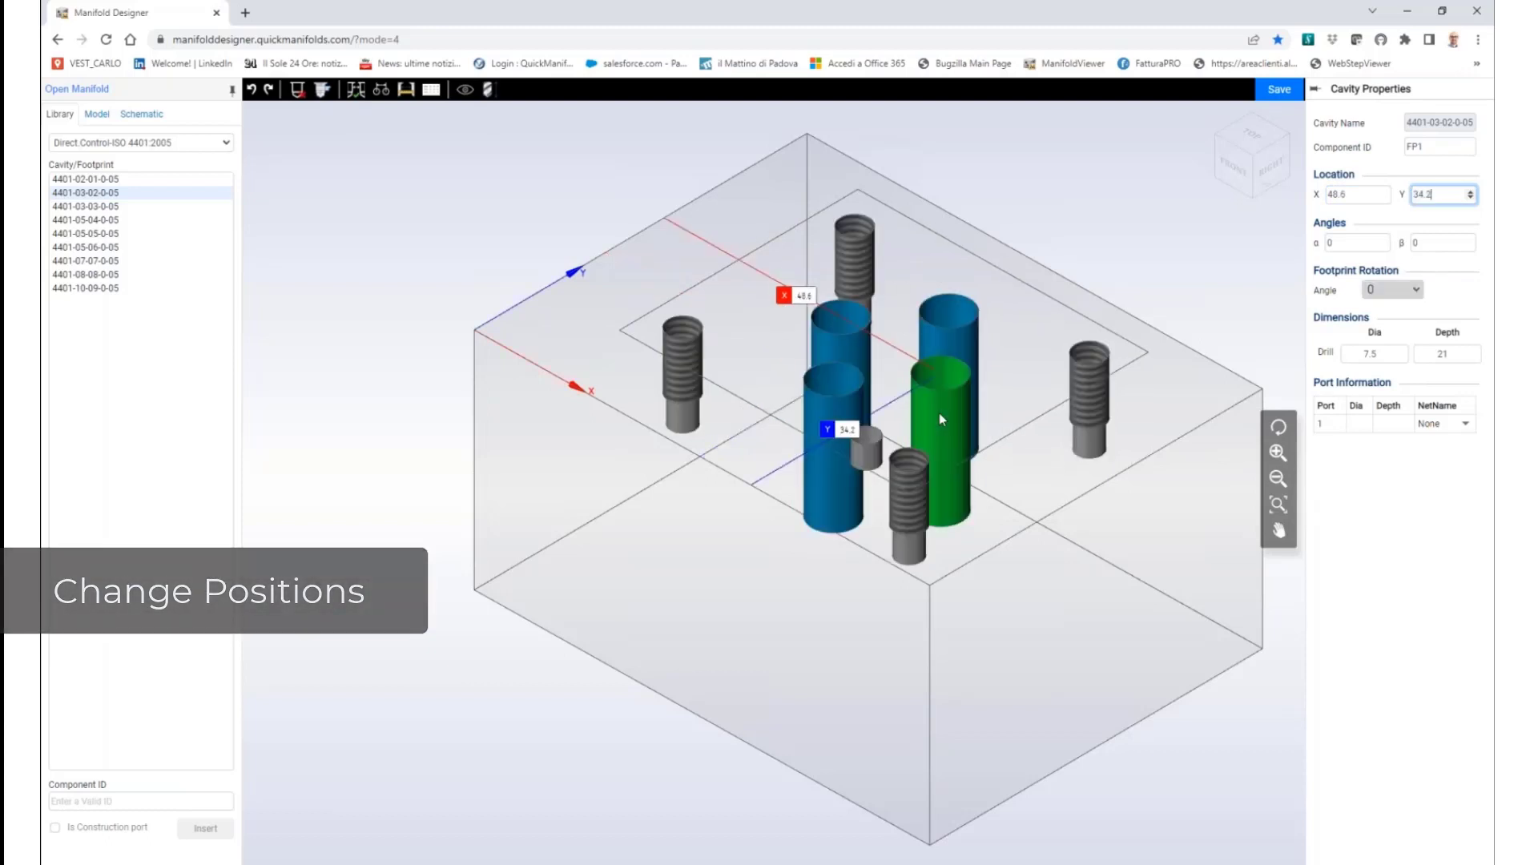
{"action": "double_click", "coordinate": [1448, 198]}
{"action": "type", "text": "30"}
{"action": "left_click", "coordinate": [1117, 218]}
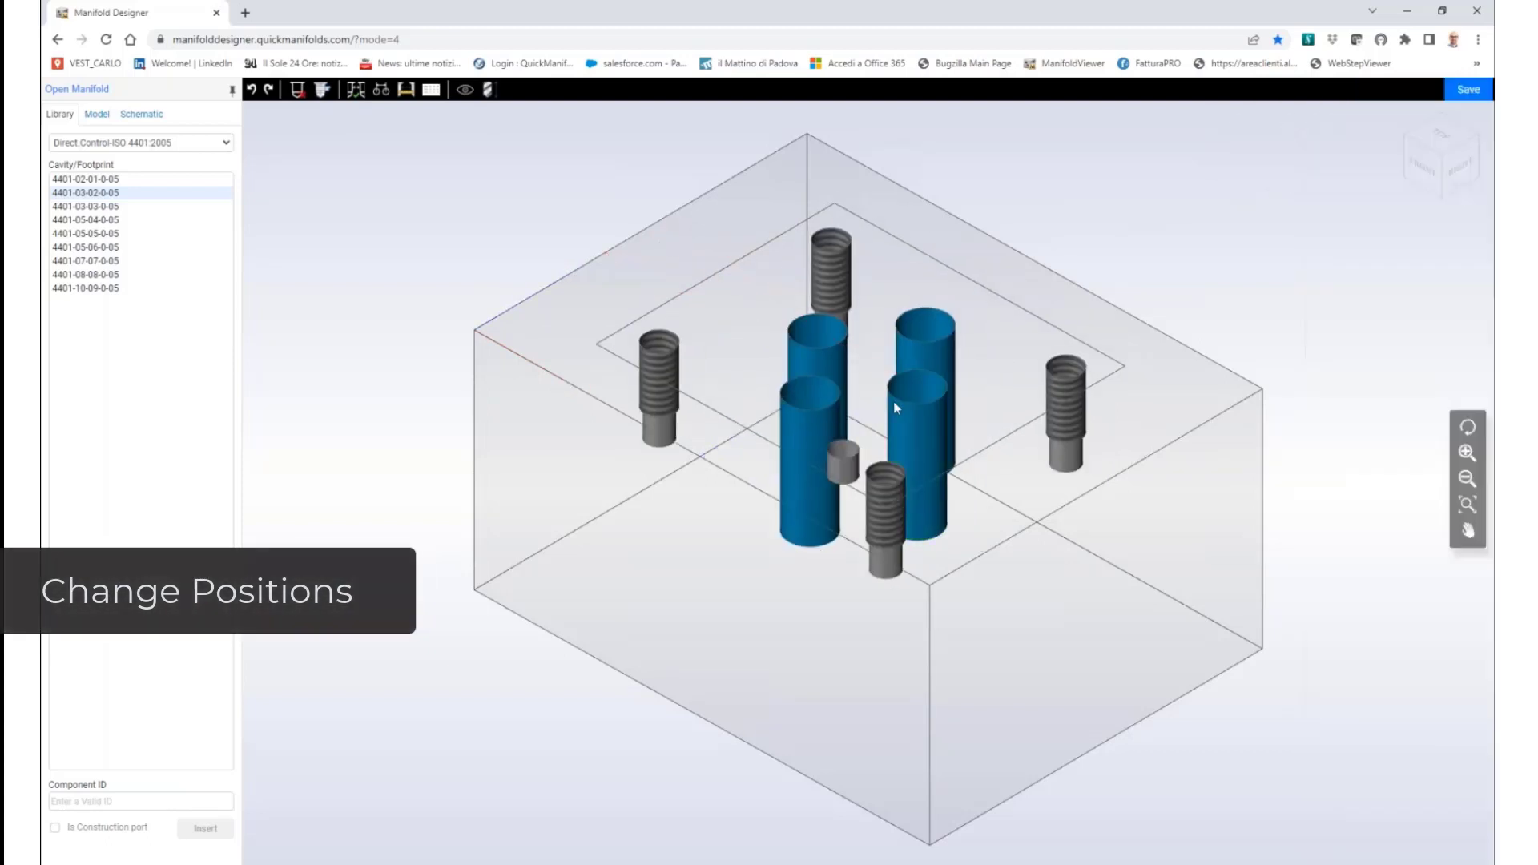
Assign NET-1 to port 1 of the FP1 footprint's front drill hole
{"action": "left_click", "coordinate": [837, 406]}
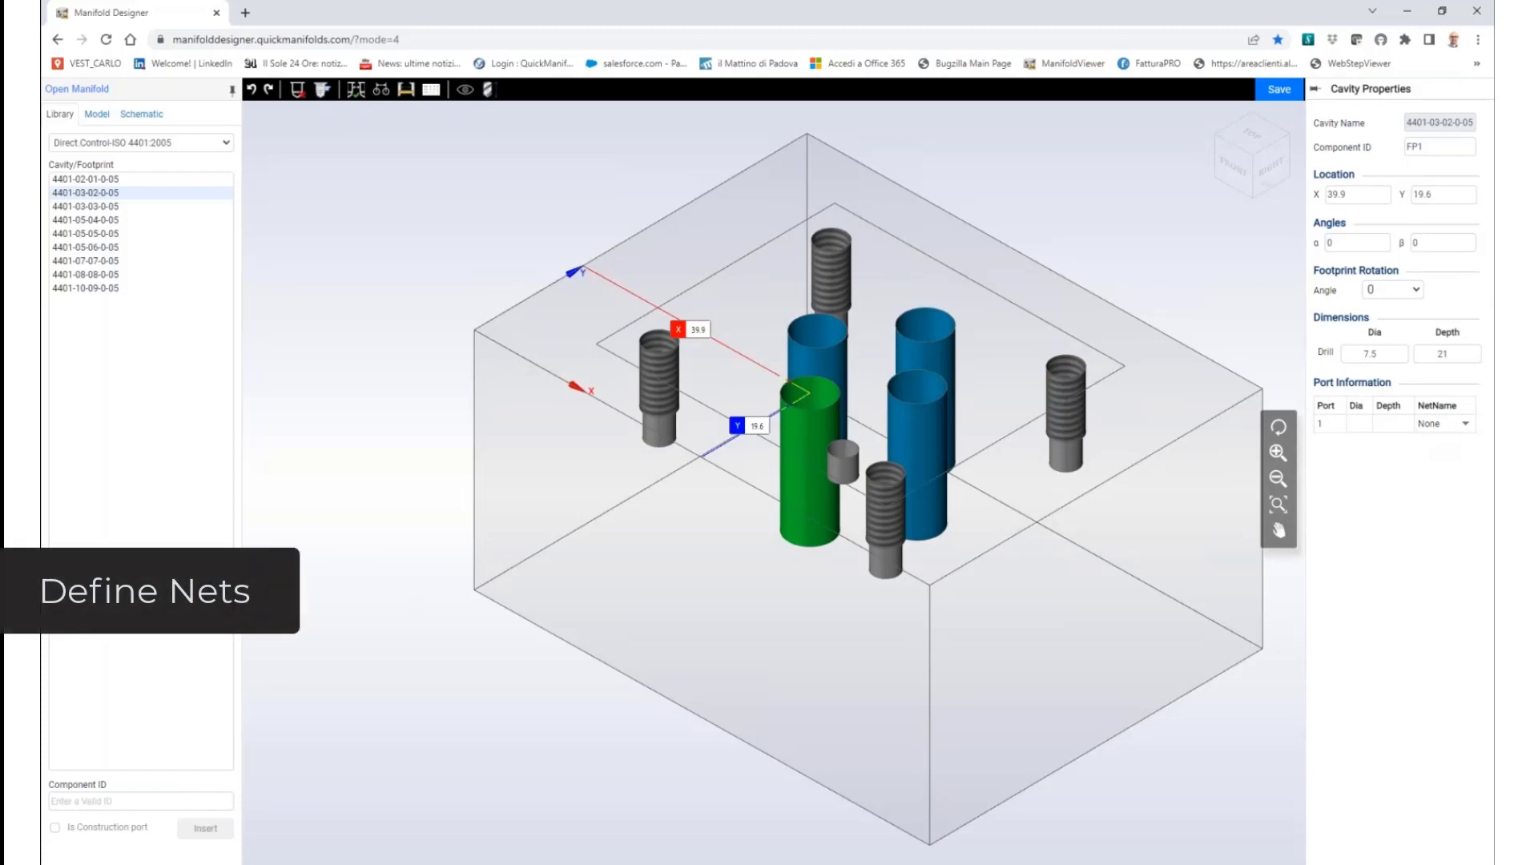
{"action": "left_click", "coordinate": [1466, 425]}
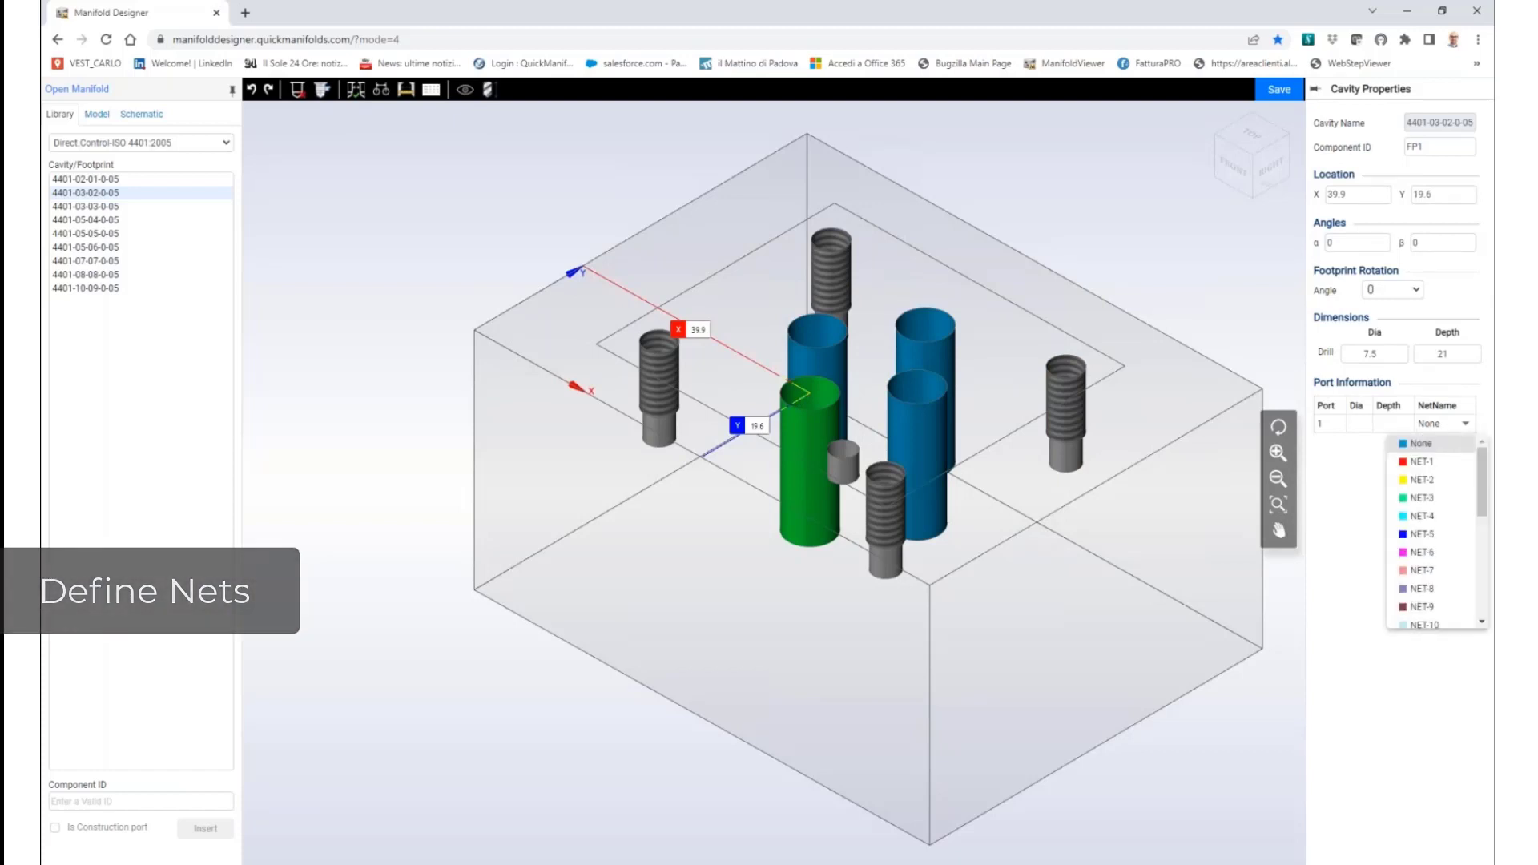
{"action": "left_click", "coordinate": [1423, 462]}
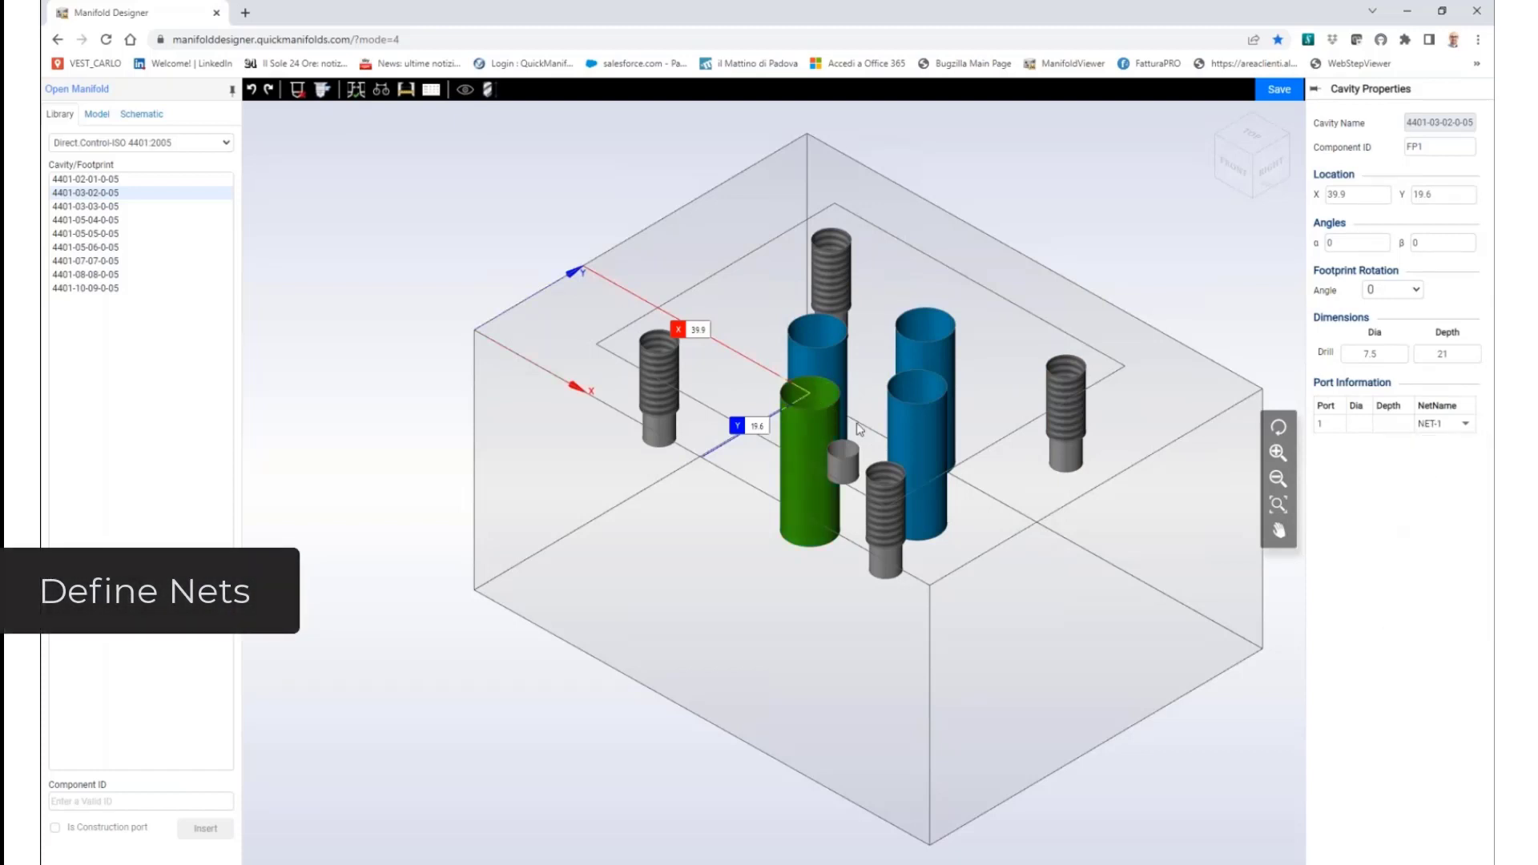
Assign NET-4 to port 1 of the FP1 footprint's rear drill hole at X 39.9, Y 40.4
{"action": "left_click", "coordinate": [924, 345]}
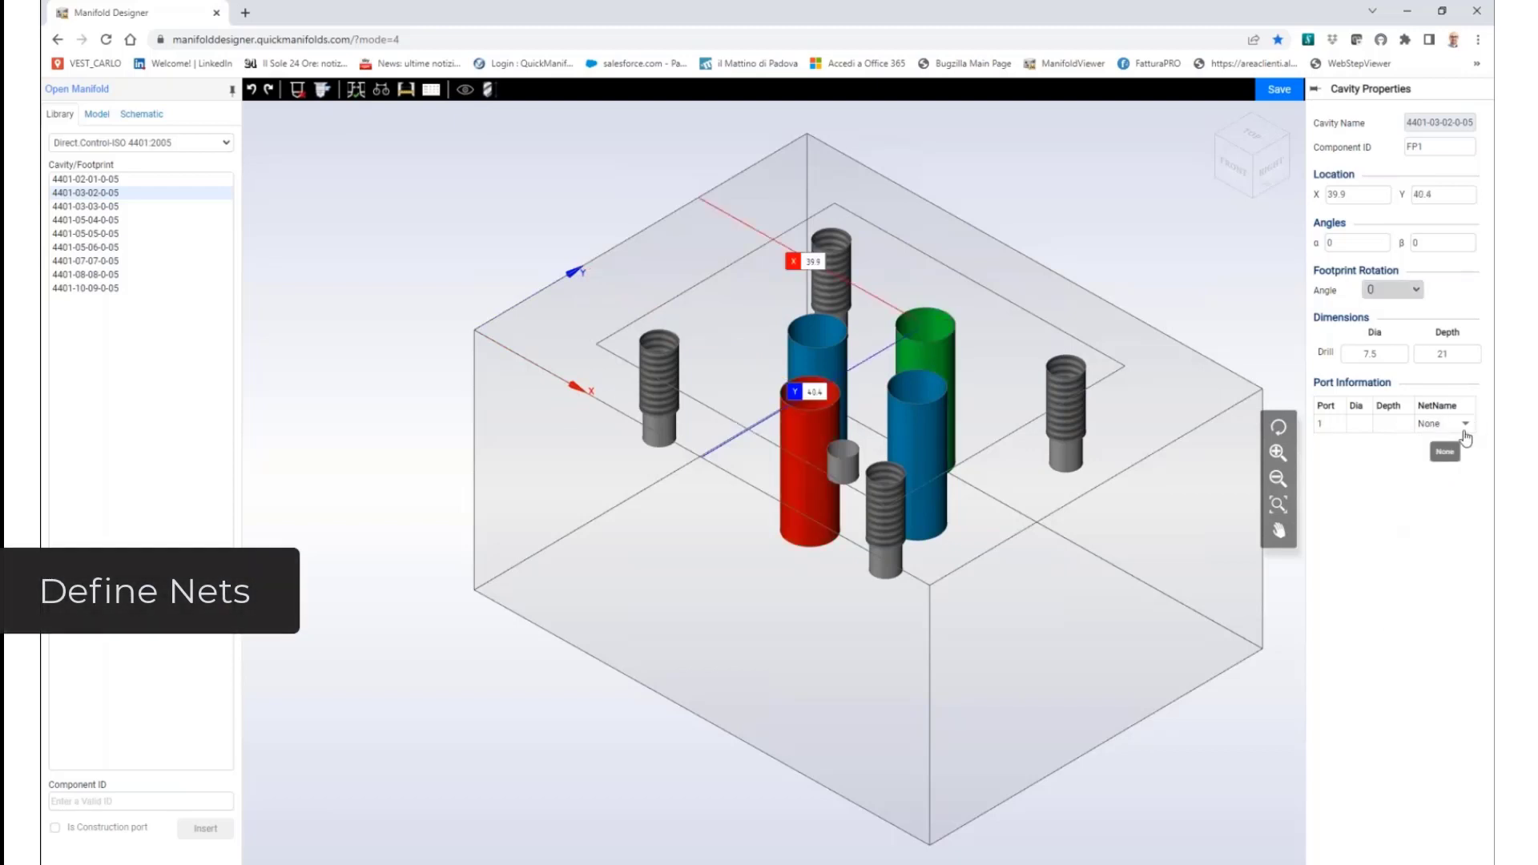
{"action": "left_click", "coordinate": [1465, 431]}
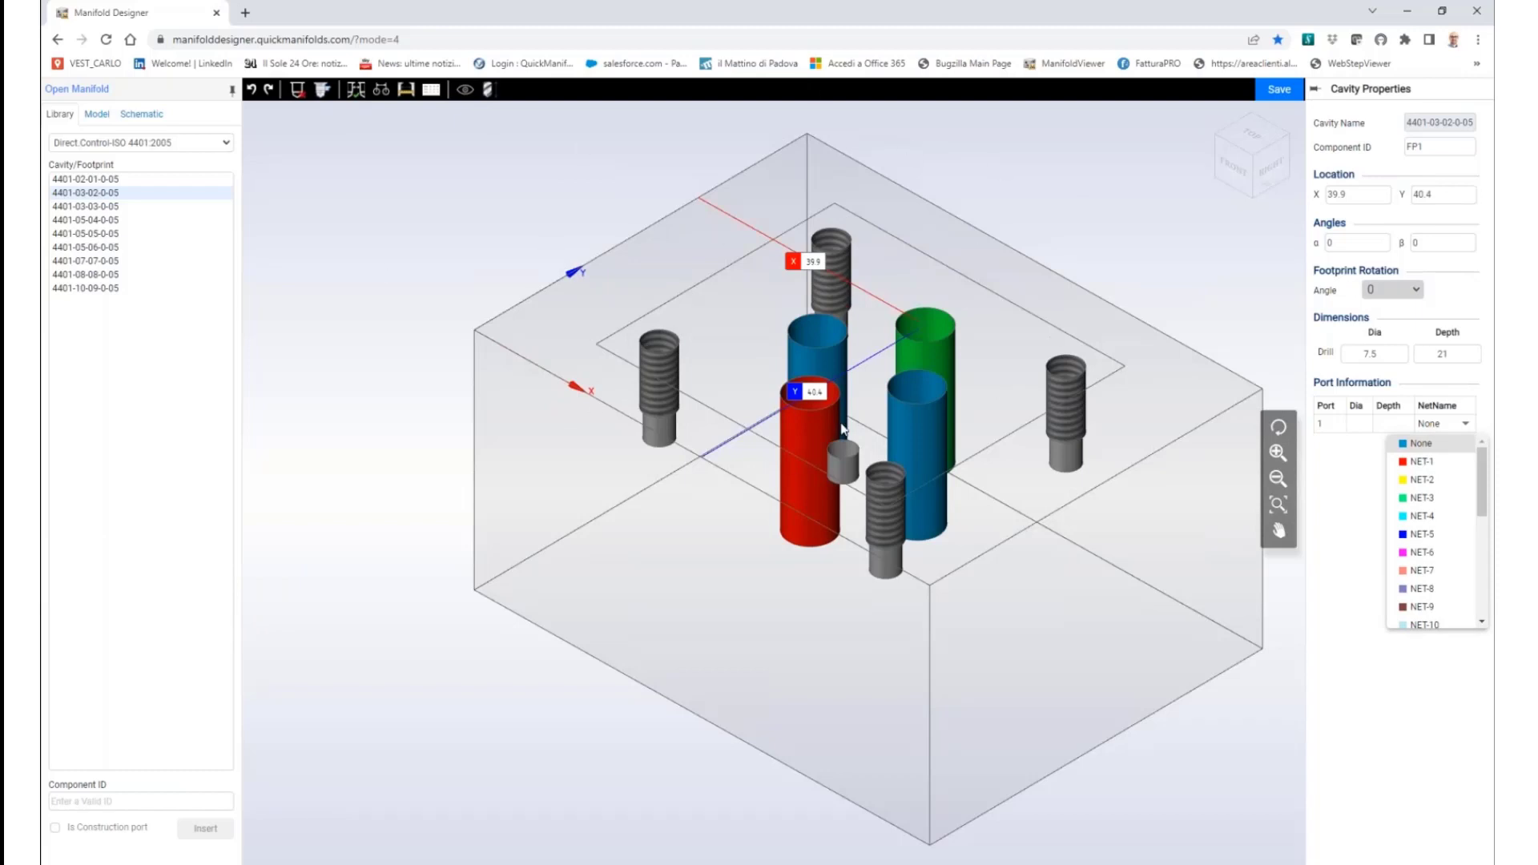
{"action": "right_click", "coordinate": [1131, 606]}
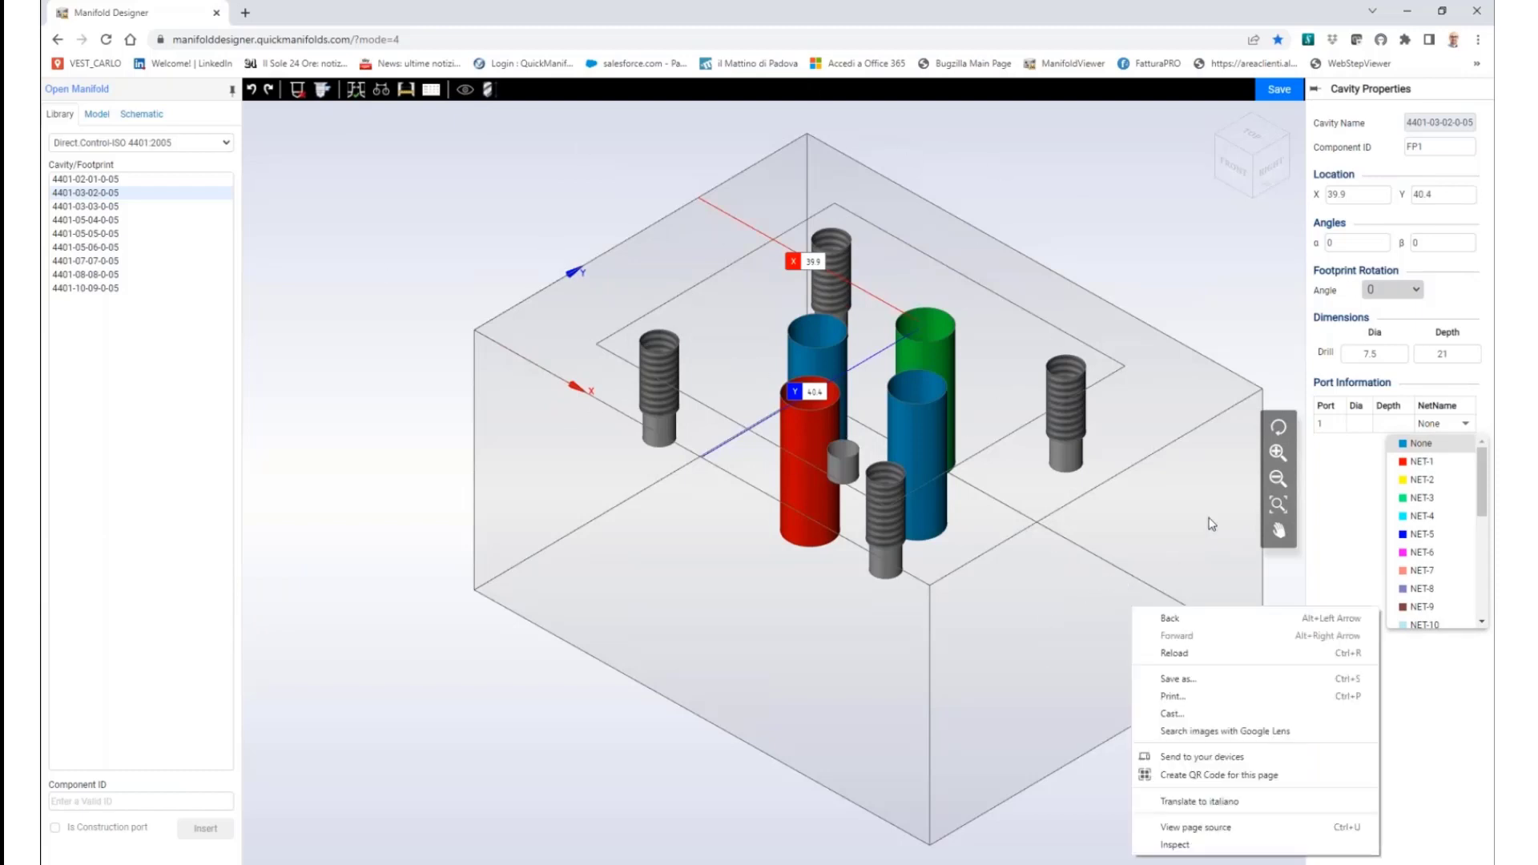
{"action": "left_click", "coordinate": [1442, 483]}
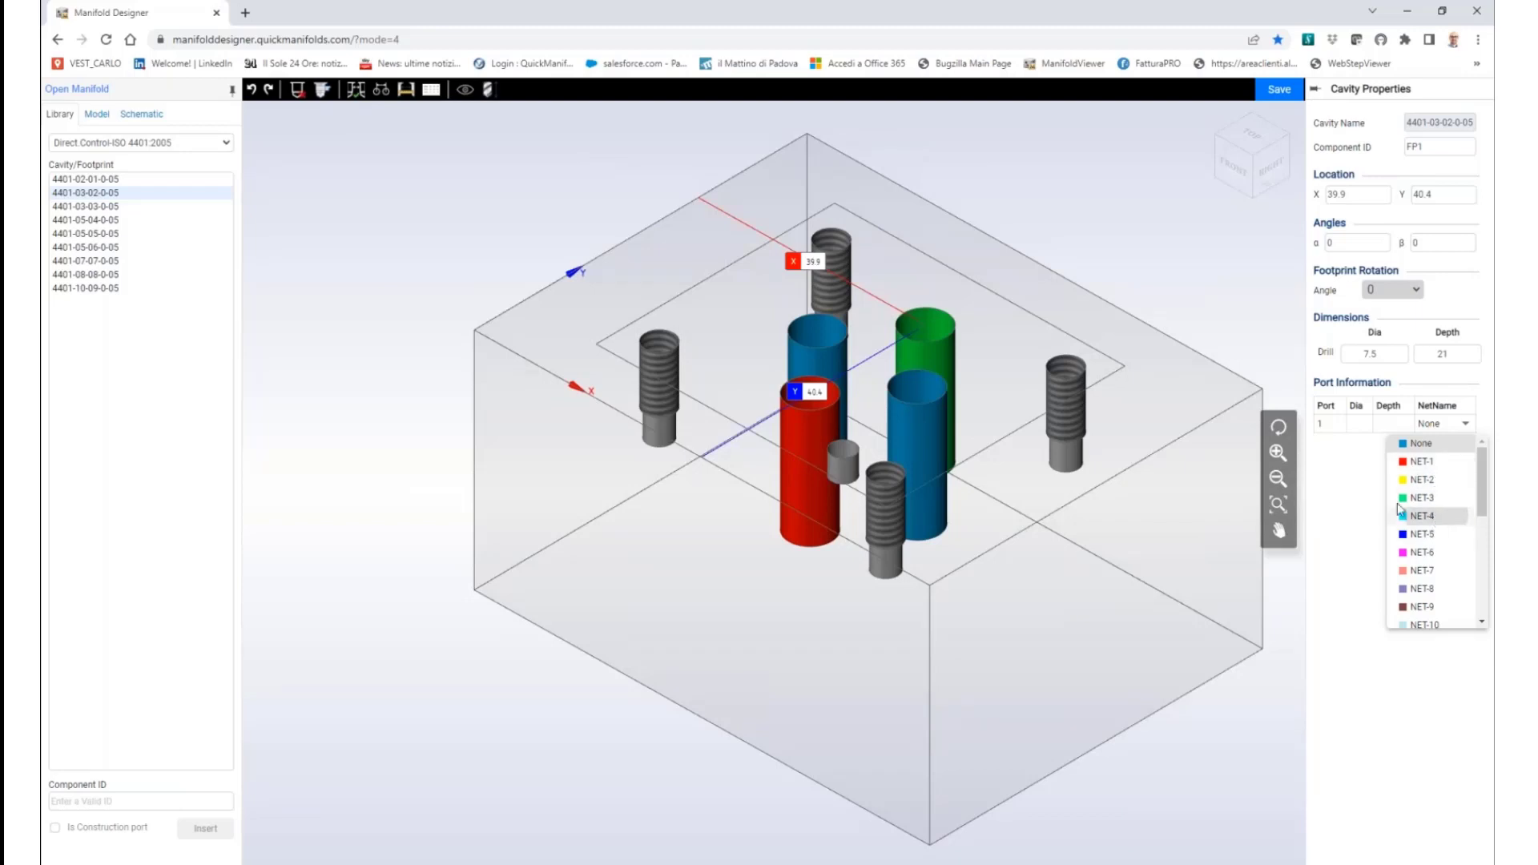
Assign NET-2 to the FP1 drill hole at X 31.1 and NET-3 to the one at X 48.6
{"action": "left_click", "coordinate": [805, 324]}
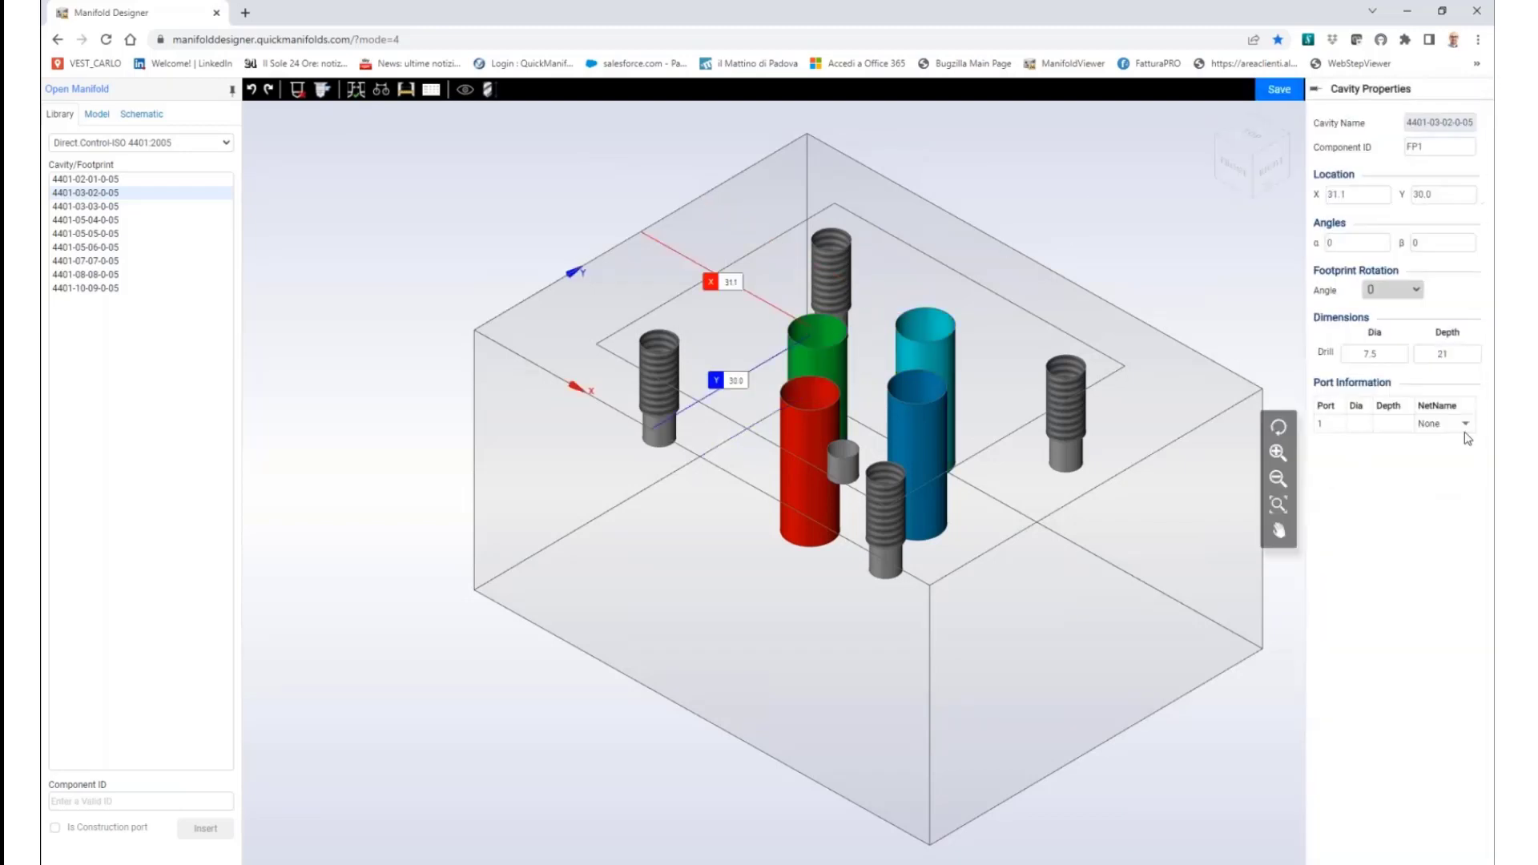
{"action": "left_click", "coordinate": [1459, 437]}
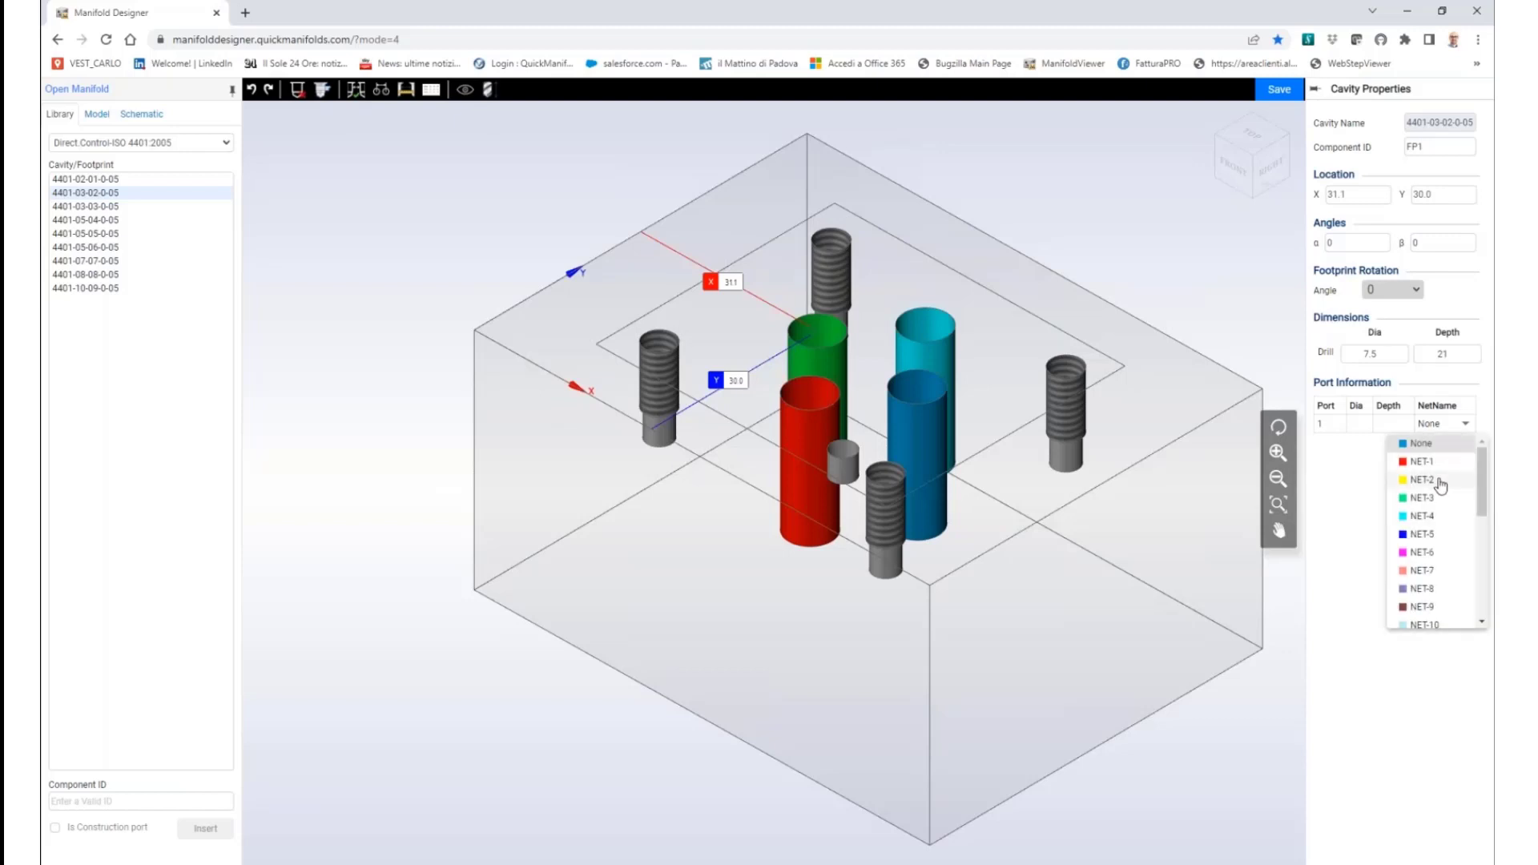
{"action": "left_click", "coordinate": [933, 420]}
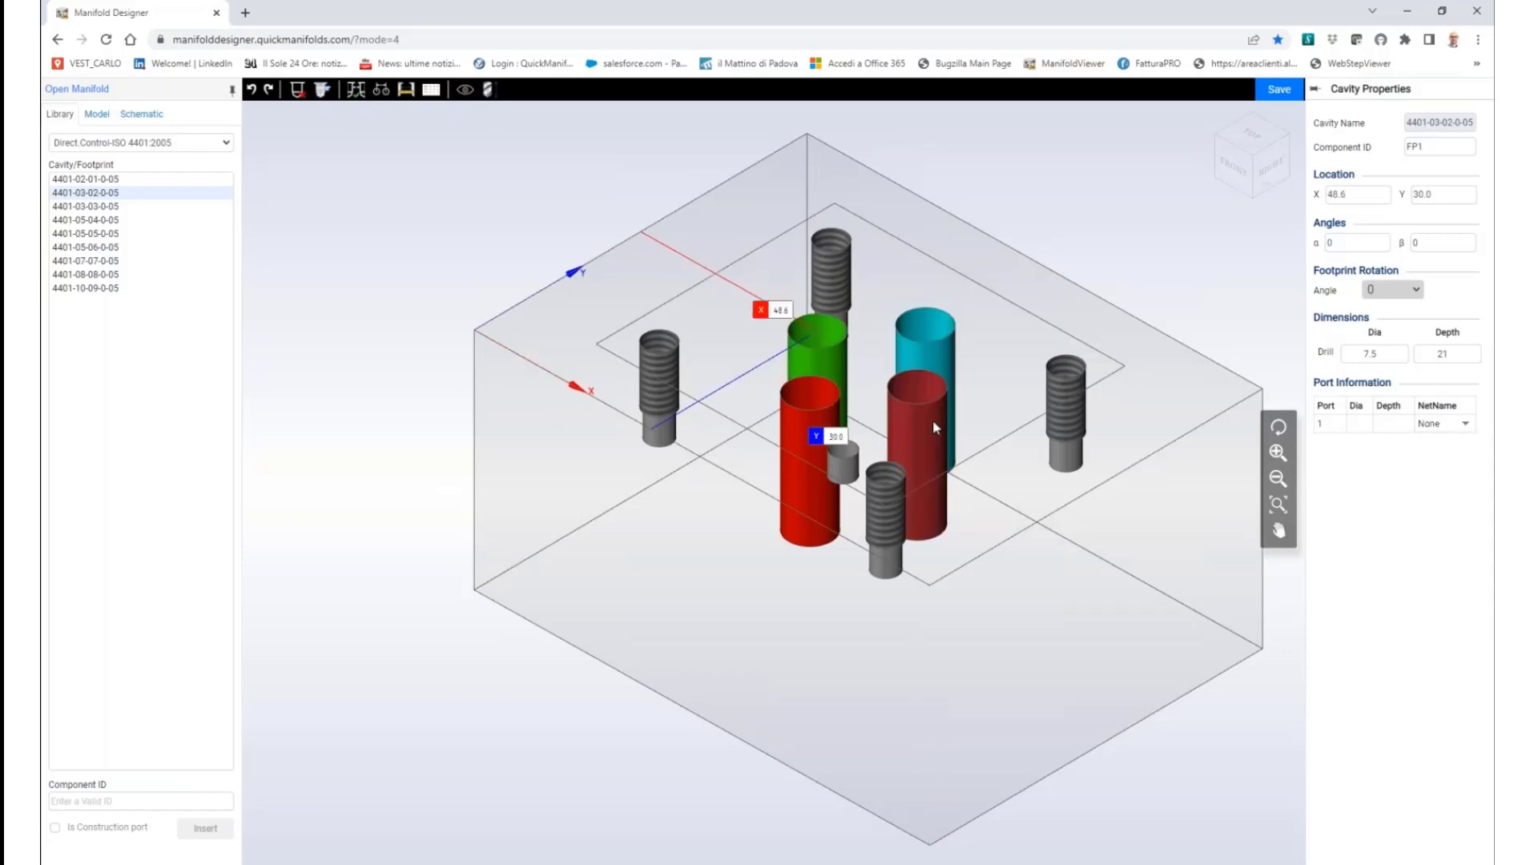
{"action": "left_click", "coordinate": [1456, 437]}
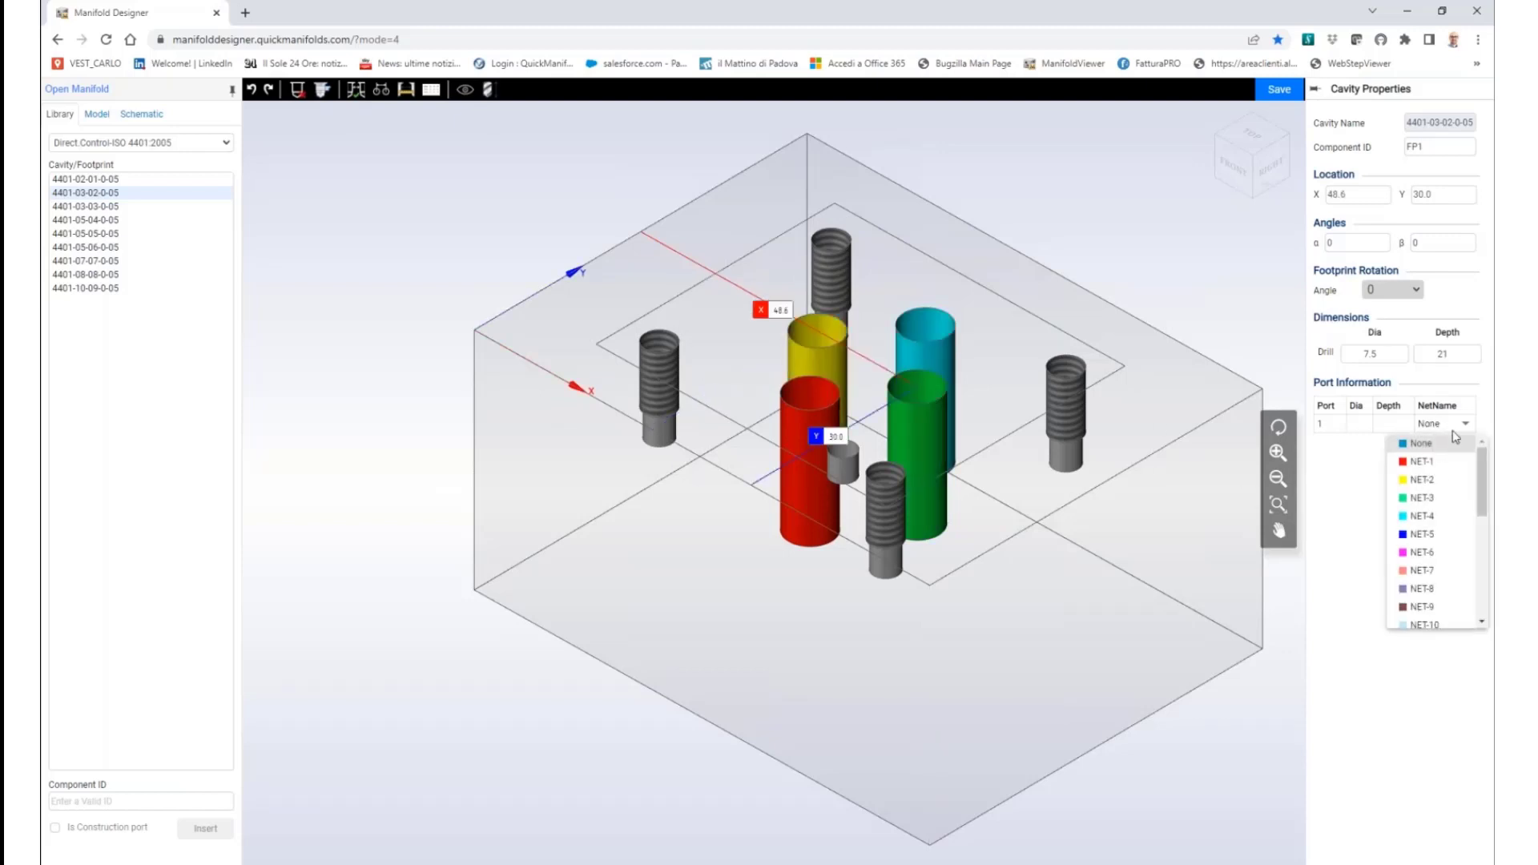
{"action": "left_click", "coordinate": [1422, 498]}
{"action": "left_click", "coordinate": [337, 223]}
Insert a G 3/8-19 cavity from the BSP Ports-ISO 1179-1 library on the front face with component ID P
{"action": "left_click", "coordinate": [140, 142]}
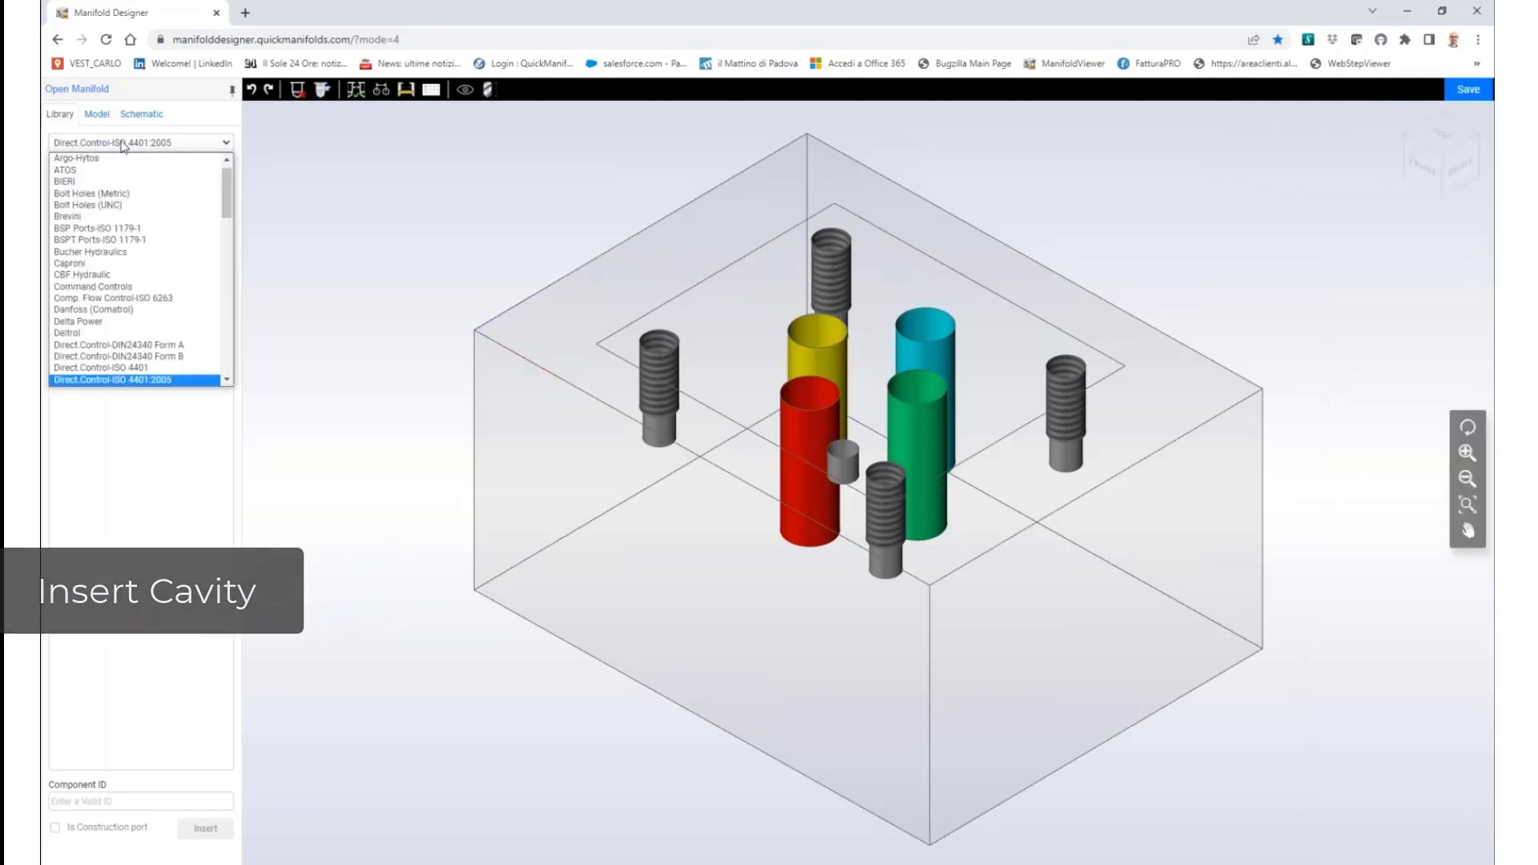
{"action": "left_click", "coordinate": [102, 229]}
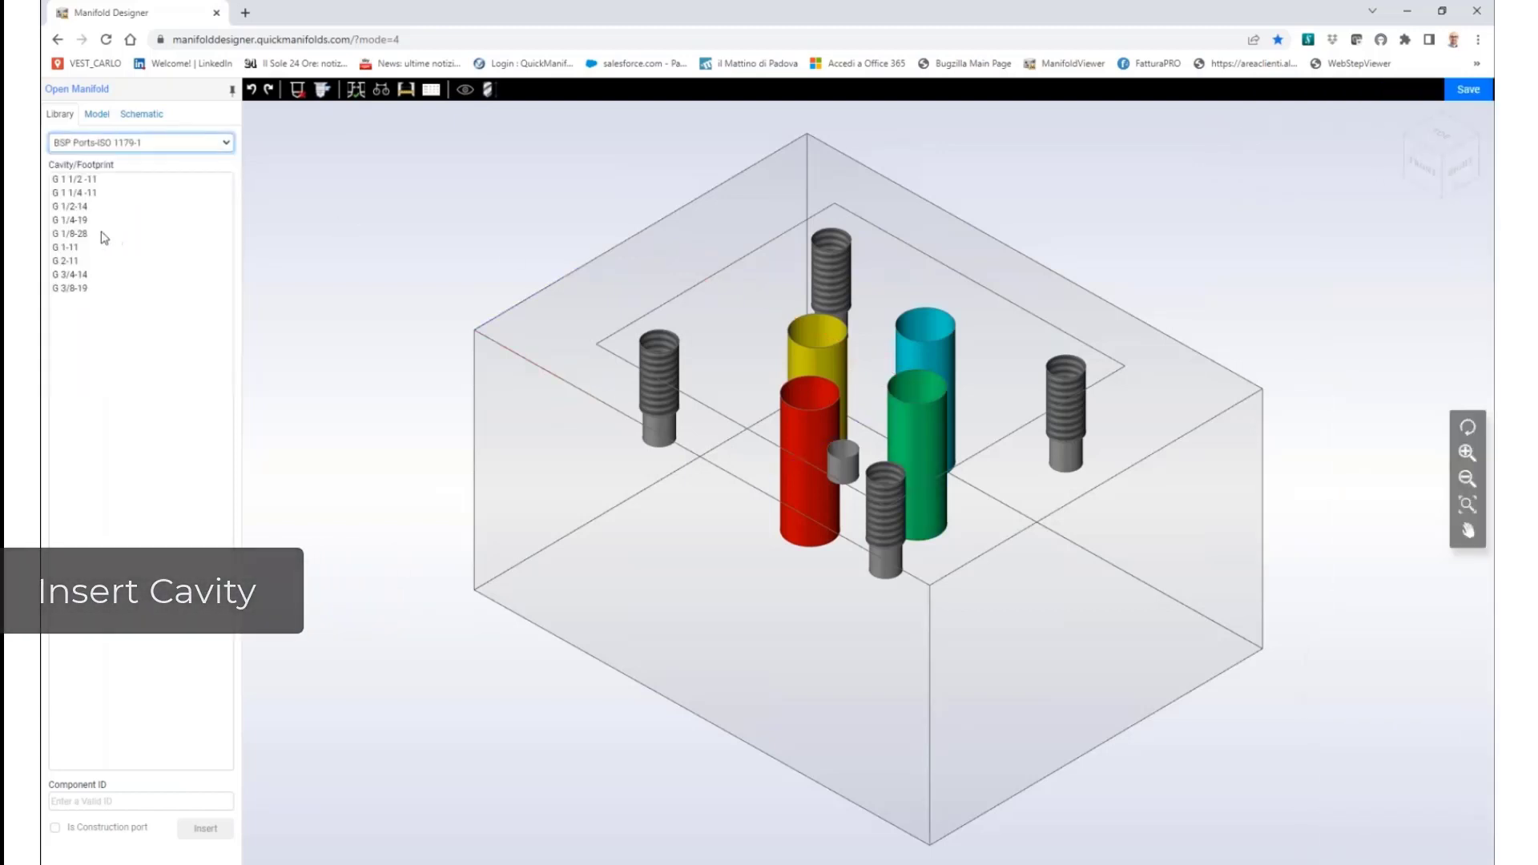
{"action": "left_click", "coordinate": [82, 278]}
{"action": "left_click", "coordinate": [80, 288]}
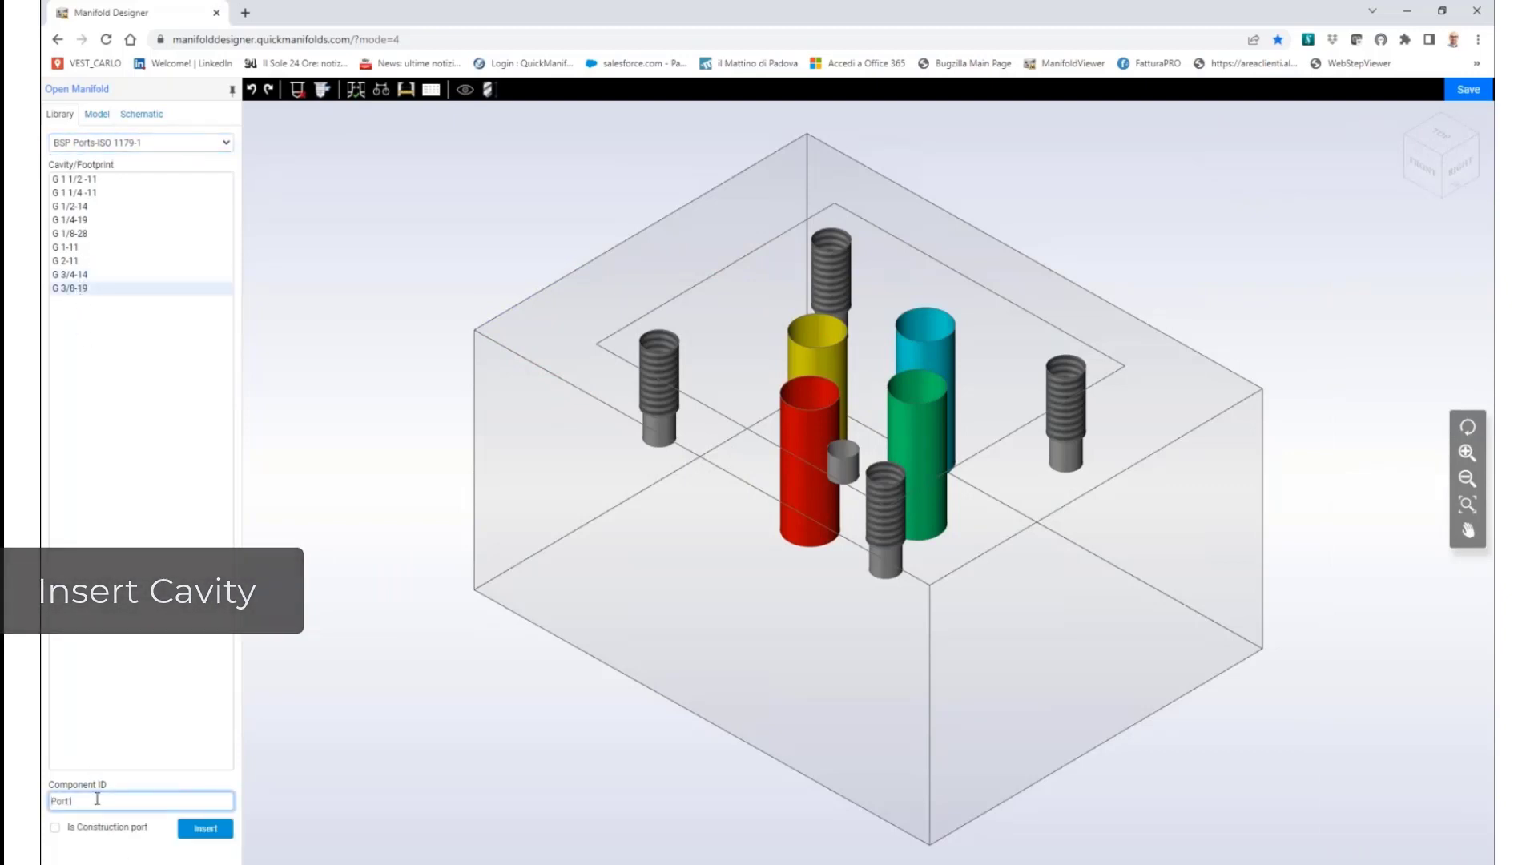
{"action": "double_click", "coordinate": [96, 799]}
{"action": "type", "text": "P"}
{"action": "left_click", "coordinate": [127, 733]}
{"action": "left_click", "coordinate": [225, 833]}
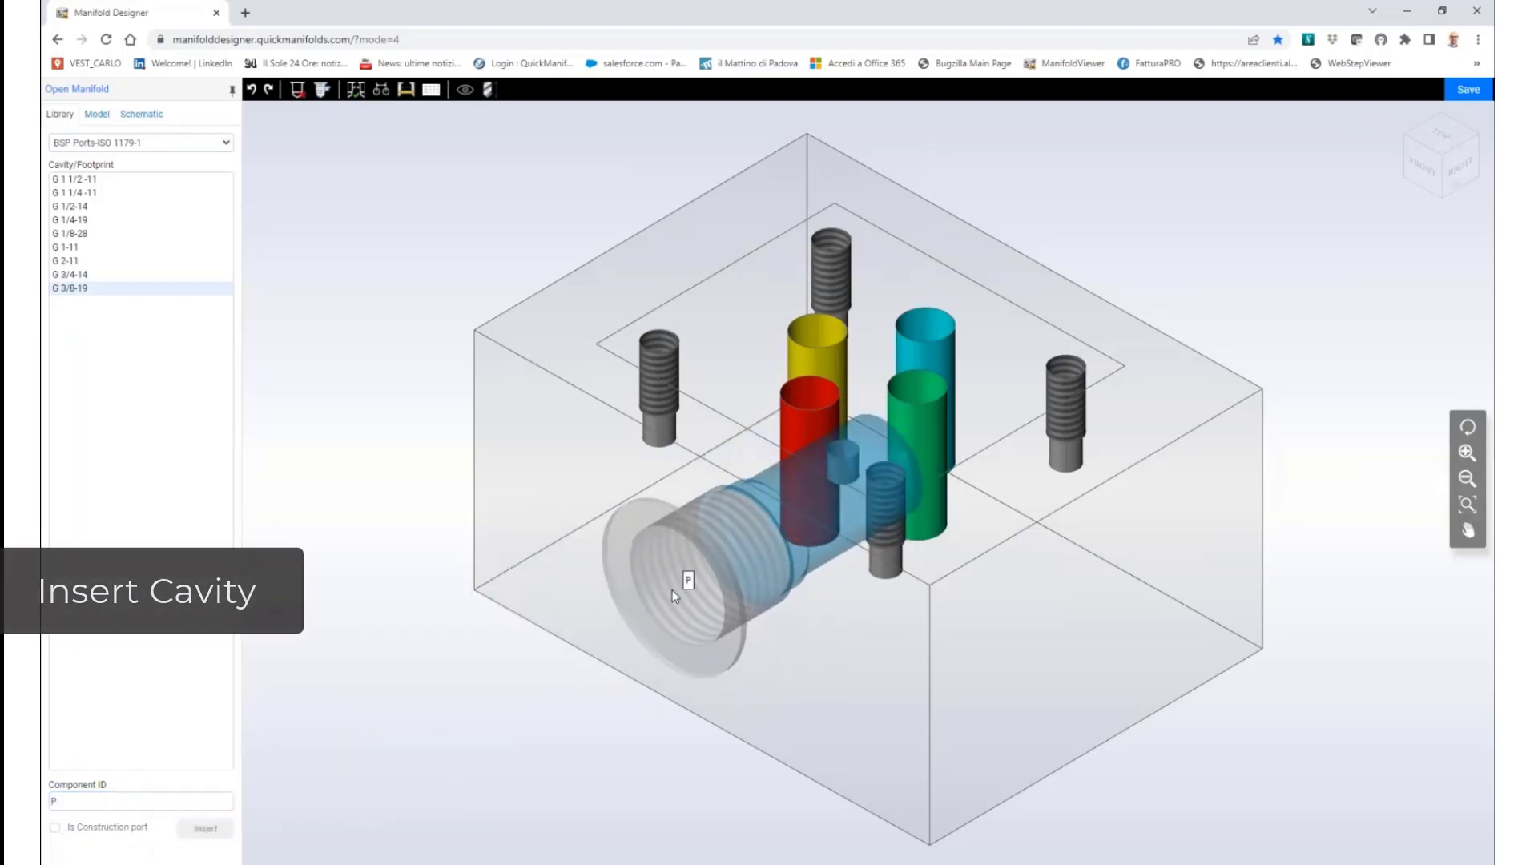
{"action": "left_click", "coordinate": [673, 597]}
{"action": "left_click", "coordinate": [321, 233]}
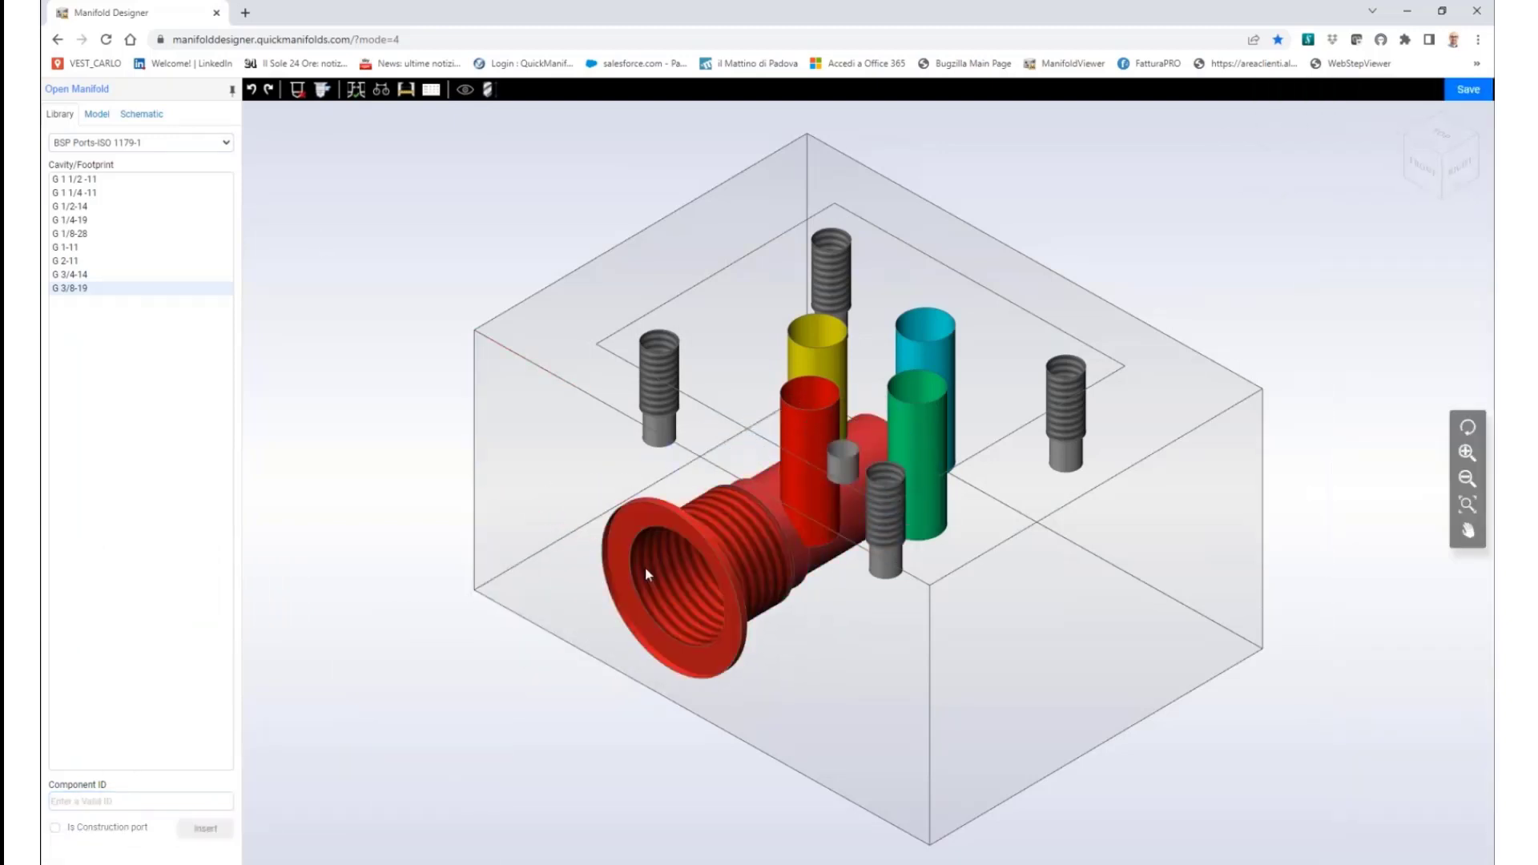
Reposition port P on the front face and set its location to X 40 mm, Y 20 mm
{"action": "left_click_drag", "start_coordinate": [646, 569], "coordinate": [686, 587]}
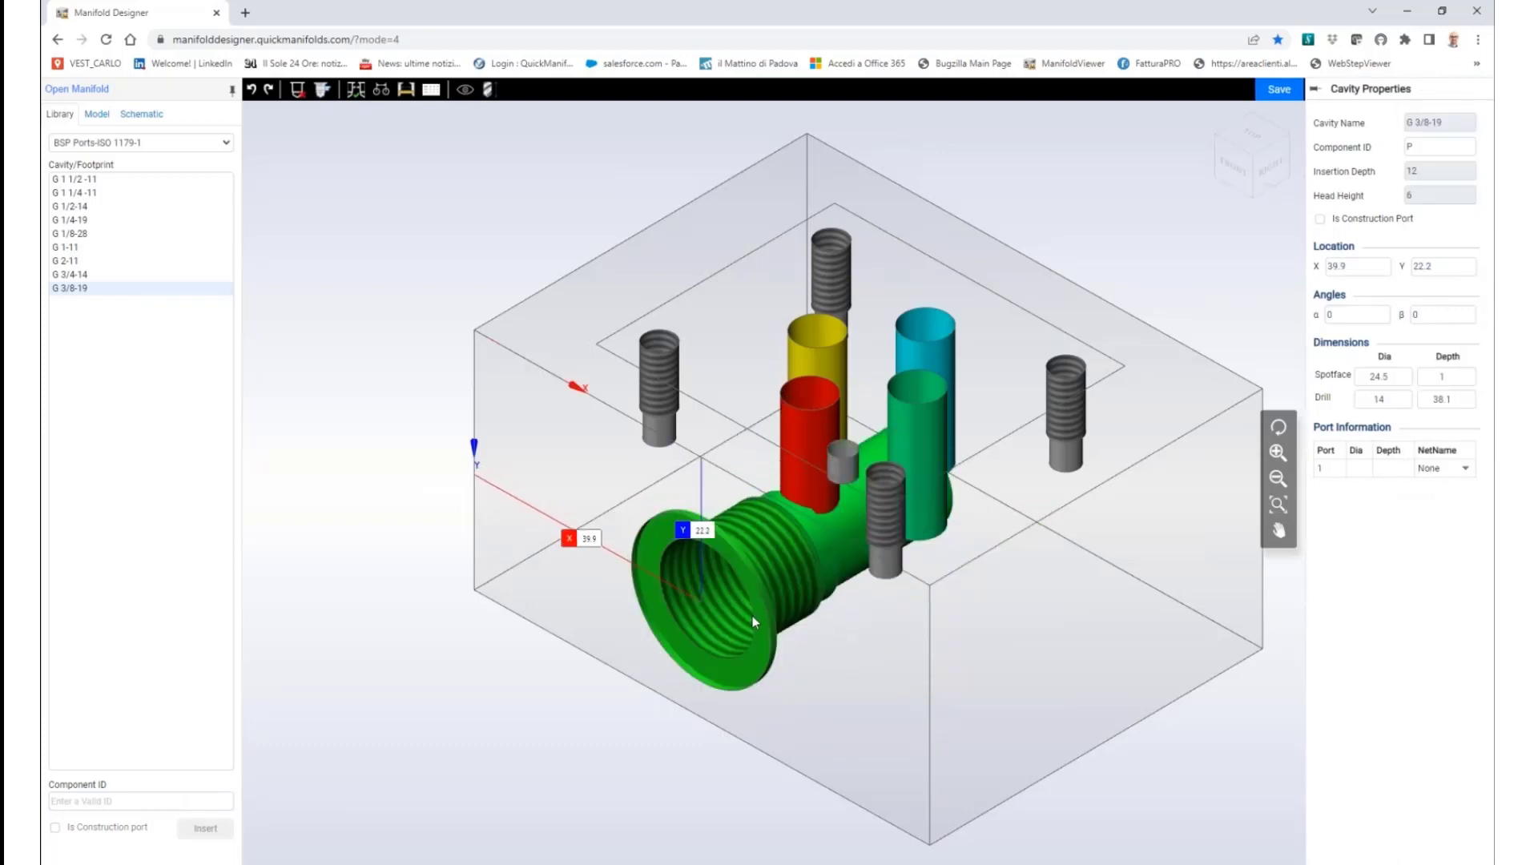
{"action": "left_click_drag", "start_coordinate": [753, 623], "coordinate": [724, 618]}
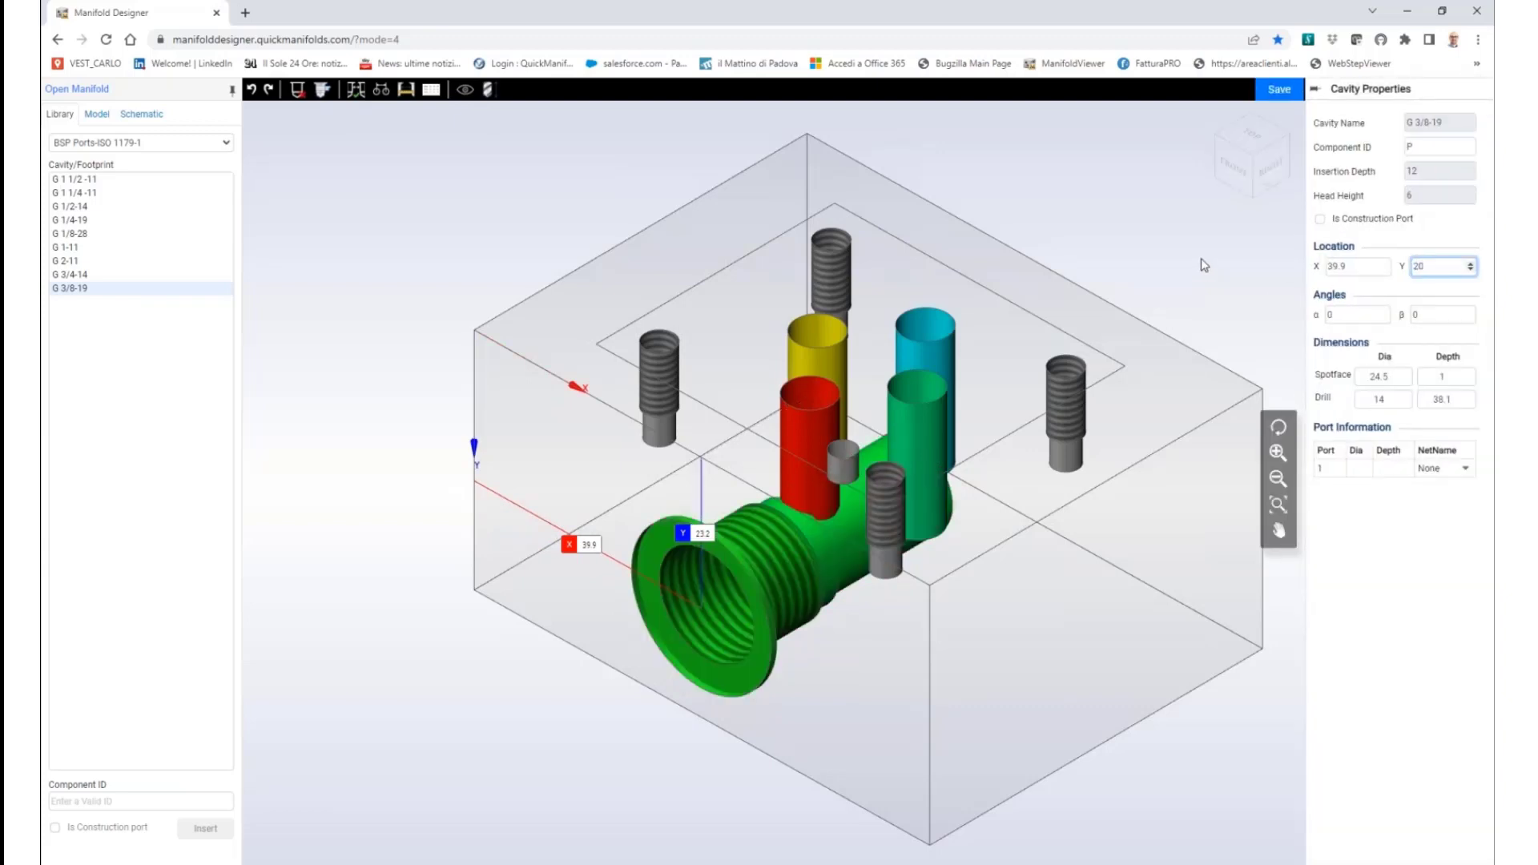
{"action": "key", "text": "Return"}
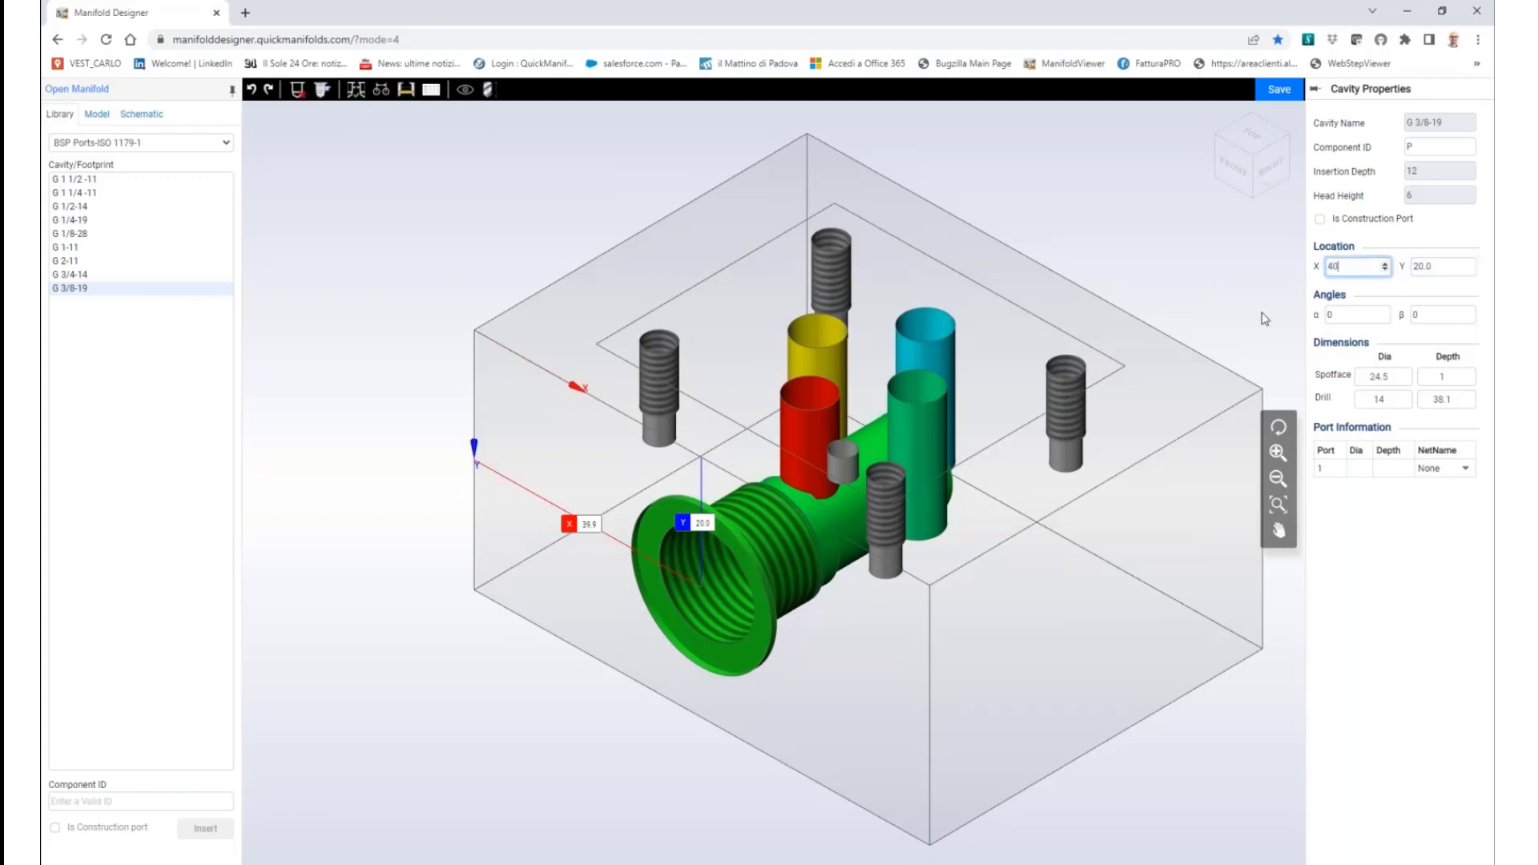
{"action": "type", "text": "40"}
{"action": "key", "text": "Tab"}
{"action": "left_click", "coordinate": [503, 193]}
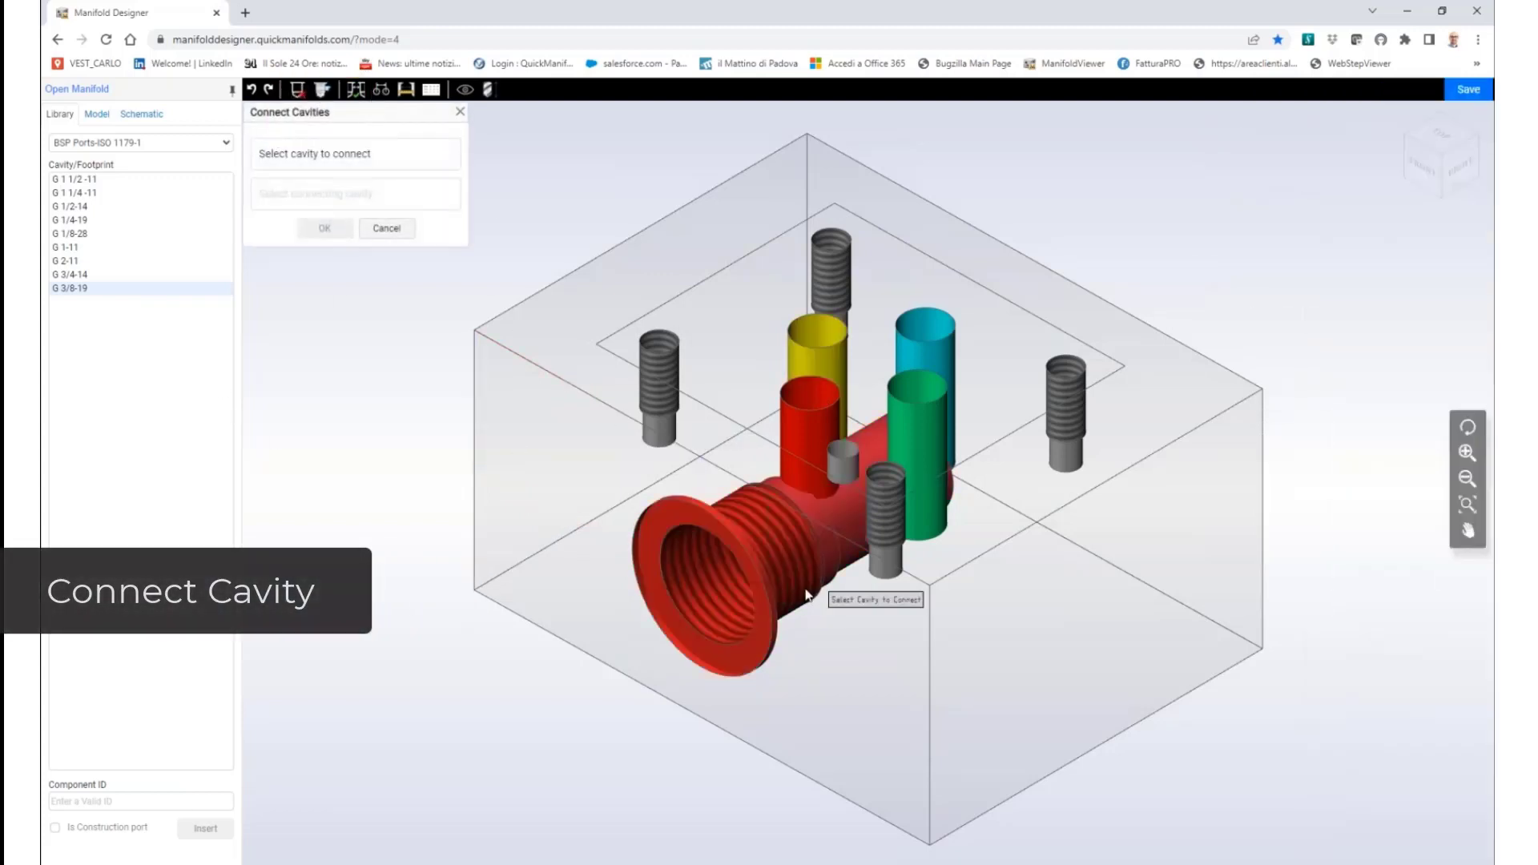
Connect port P to the FP1 footprint's NET-1 drill hole
{"action": "left_click", "coordinate": [760, 593]}
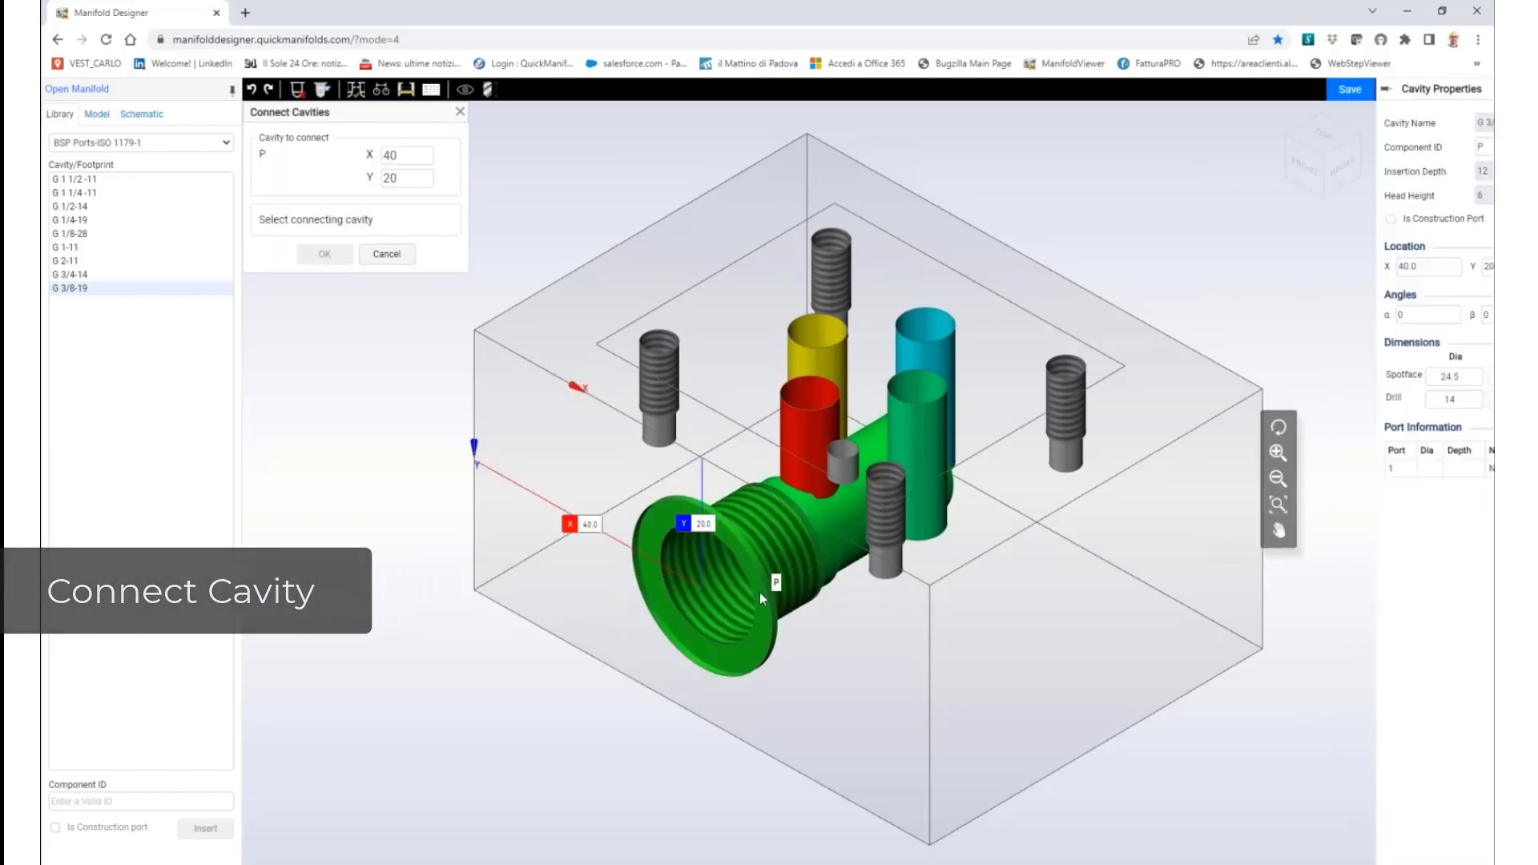
{"action": "left_click", "coordinate": [806, 435]}
{"action": "left_click", "coordinate": [325, 257]}
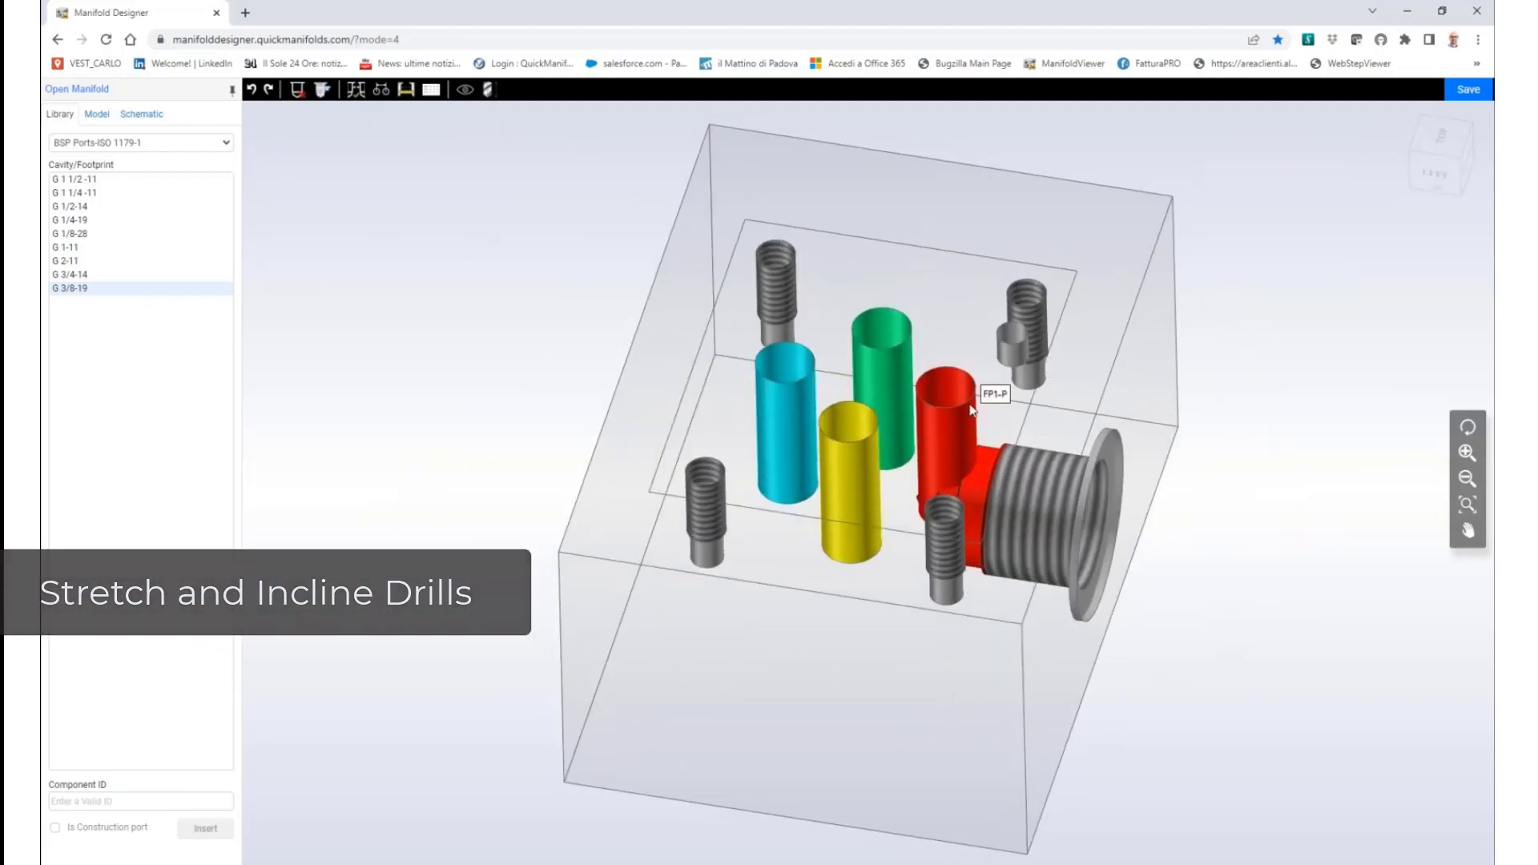
Incline the FP1 footprint's NET-1 drill with β 10 and α 270, and set its diameter to 6 and depth to 22
{"action": "left_click", "coordinate": [969, 407]}
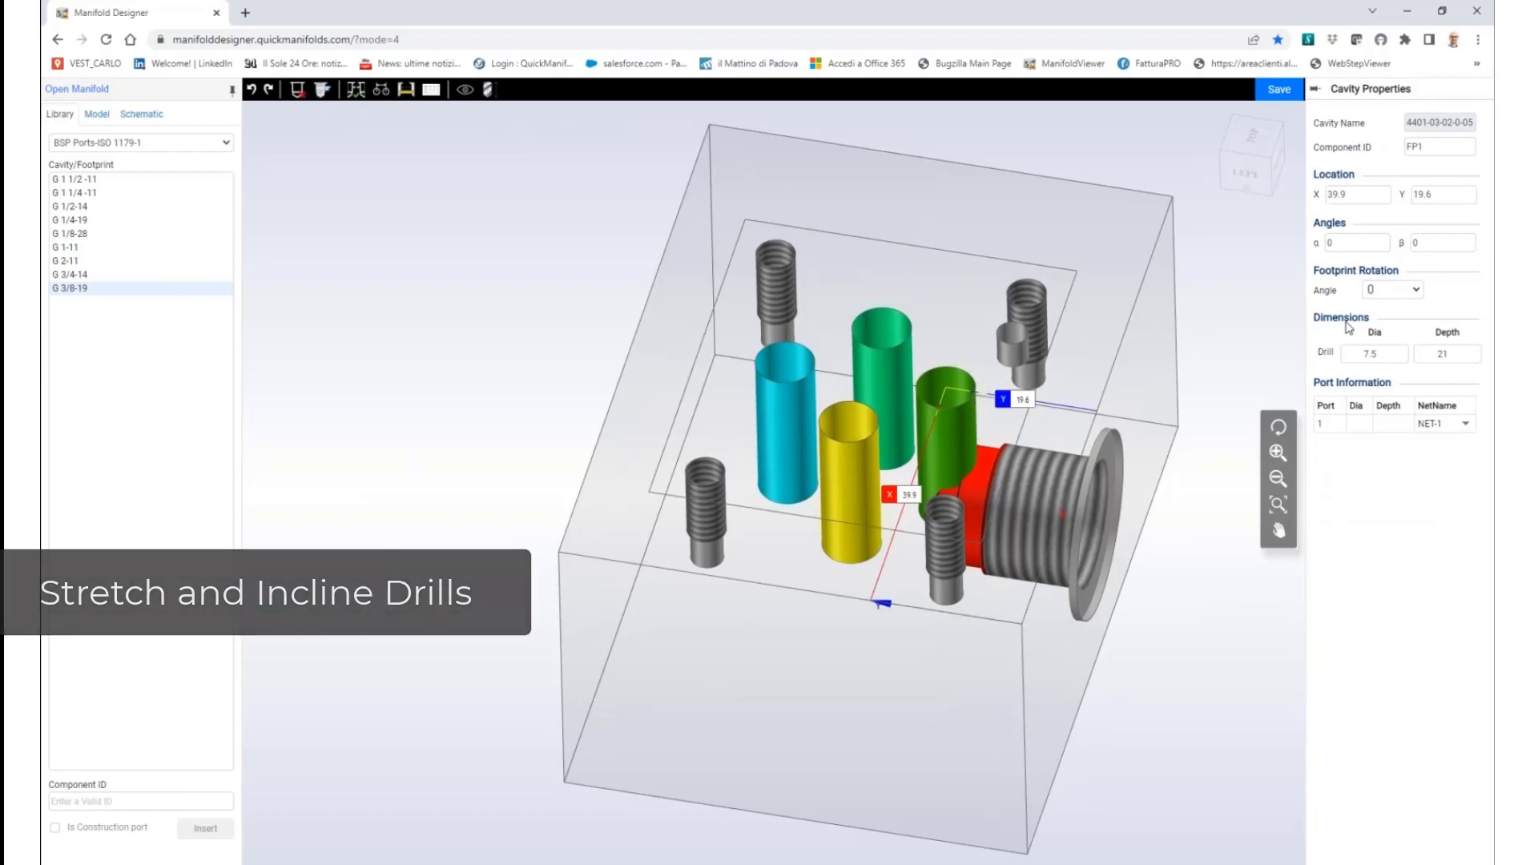
{"action": "double_click", "coordinate": [1415, 242]}
{"action": "type", "text": "10"}
{"action": "key", "text": "Tab"}
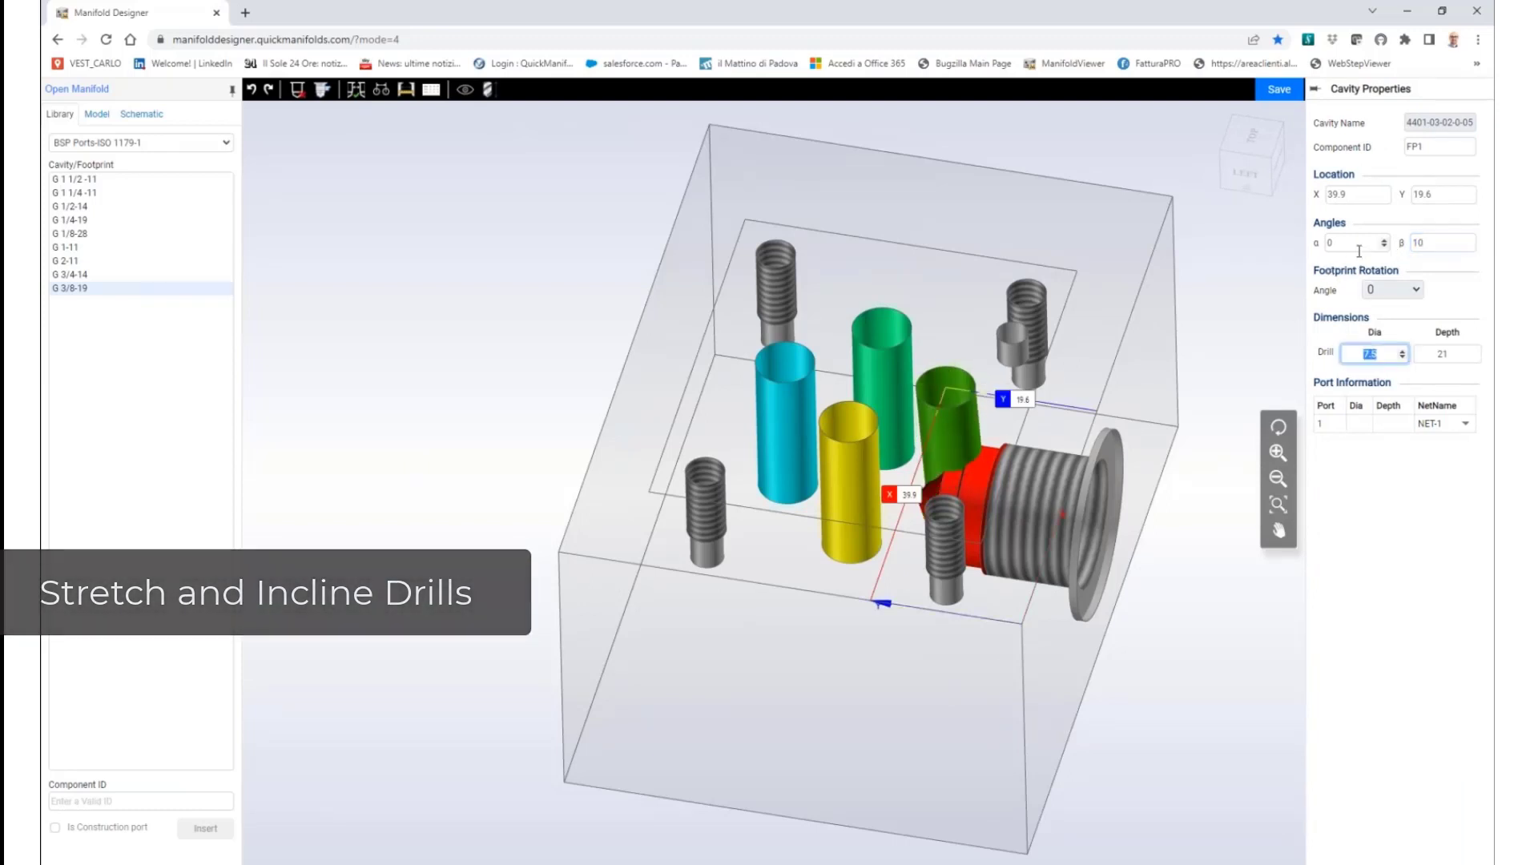
{"action": "left_click_drag", "start_coordinate": [1359, 250], "coordinate": [1310, 251]}
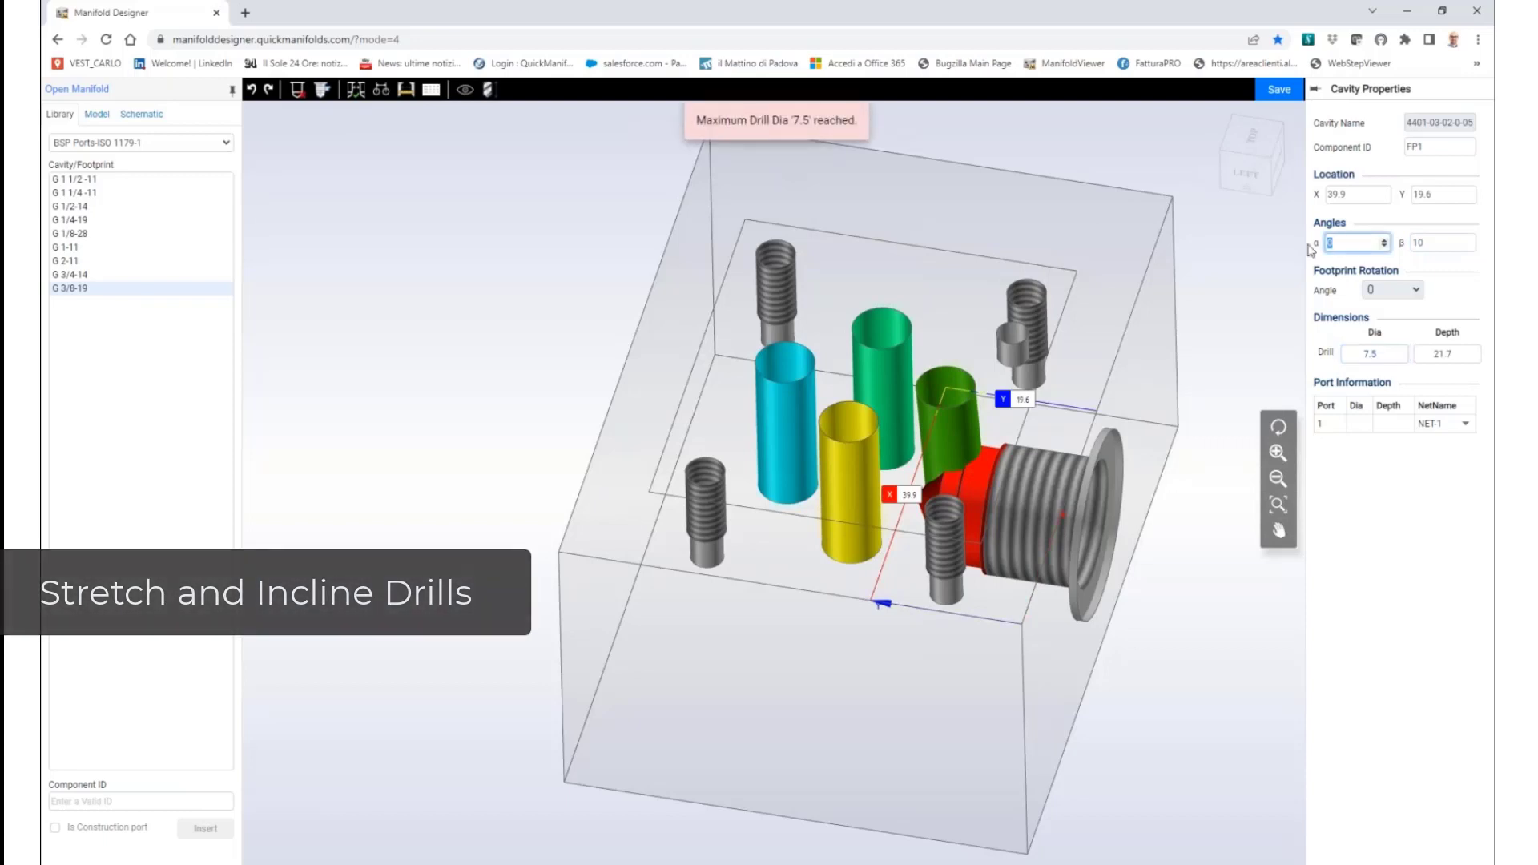
{"action": "type", "text": "270"}
{"action": "key", "text": "Tab"}
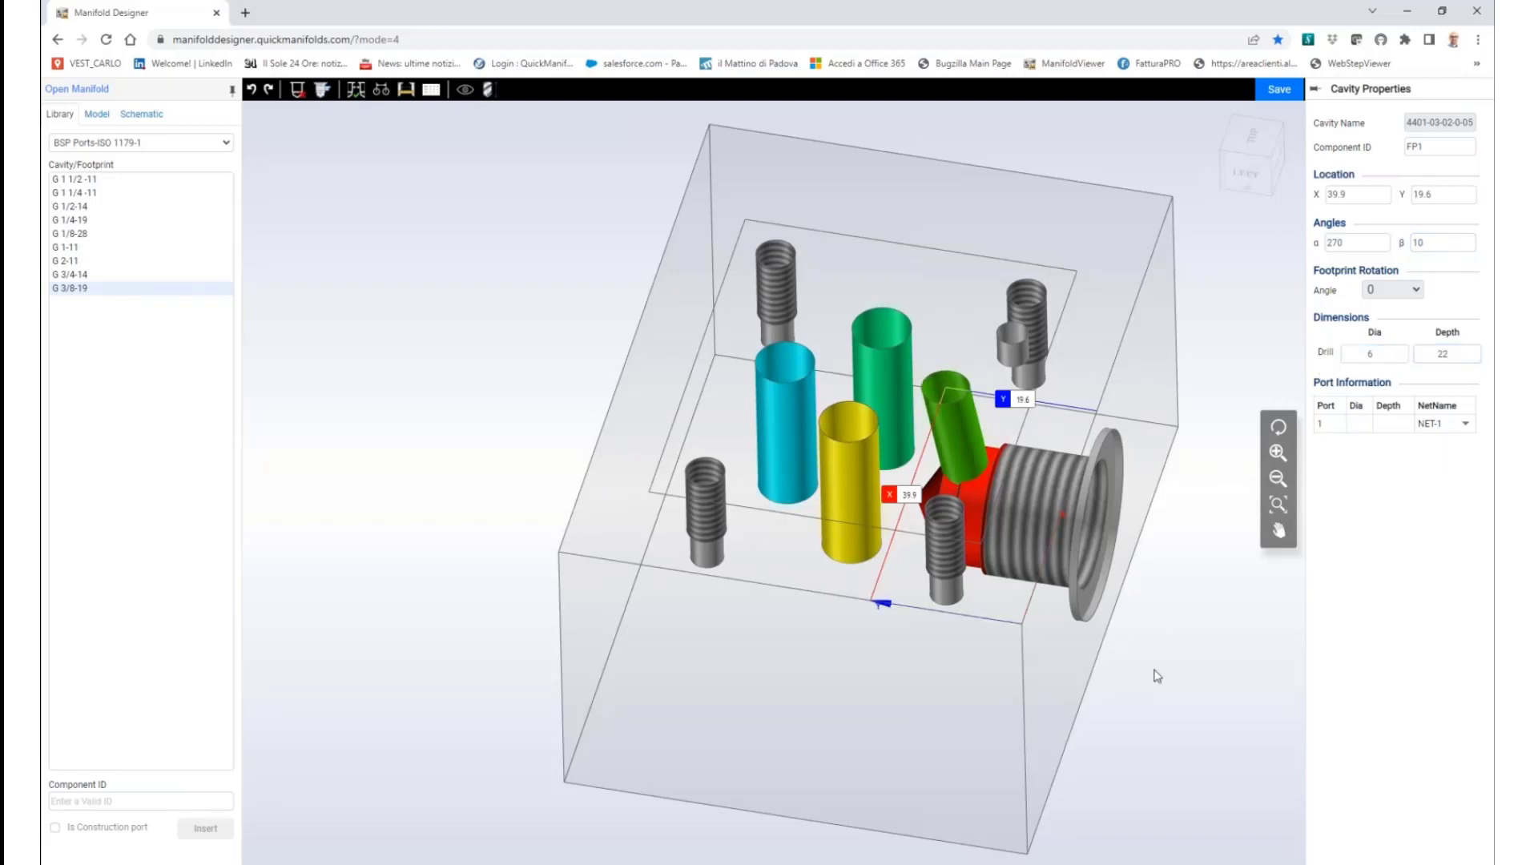
Set port P's spotface depth to 3 mm and its diameter to 26 mm, and close the cavity properties
{"action": "left_click_drag", "start_coordinate": [1157, 675], "coordinate": [665, 484]}
{"action": "left_click", "coordinate": [665, 485]}
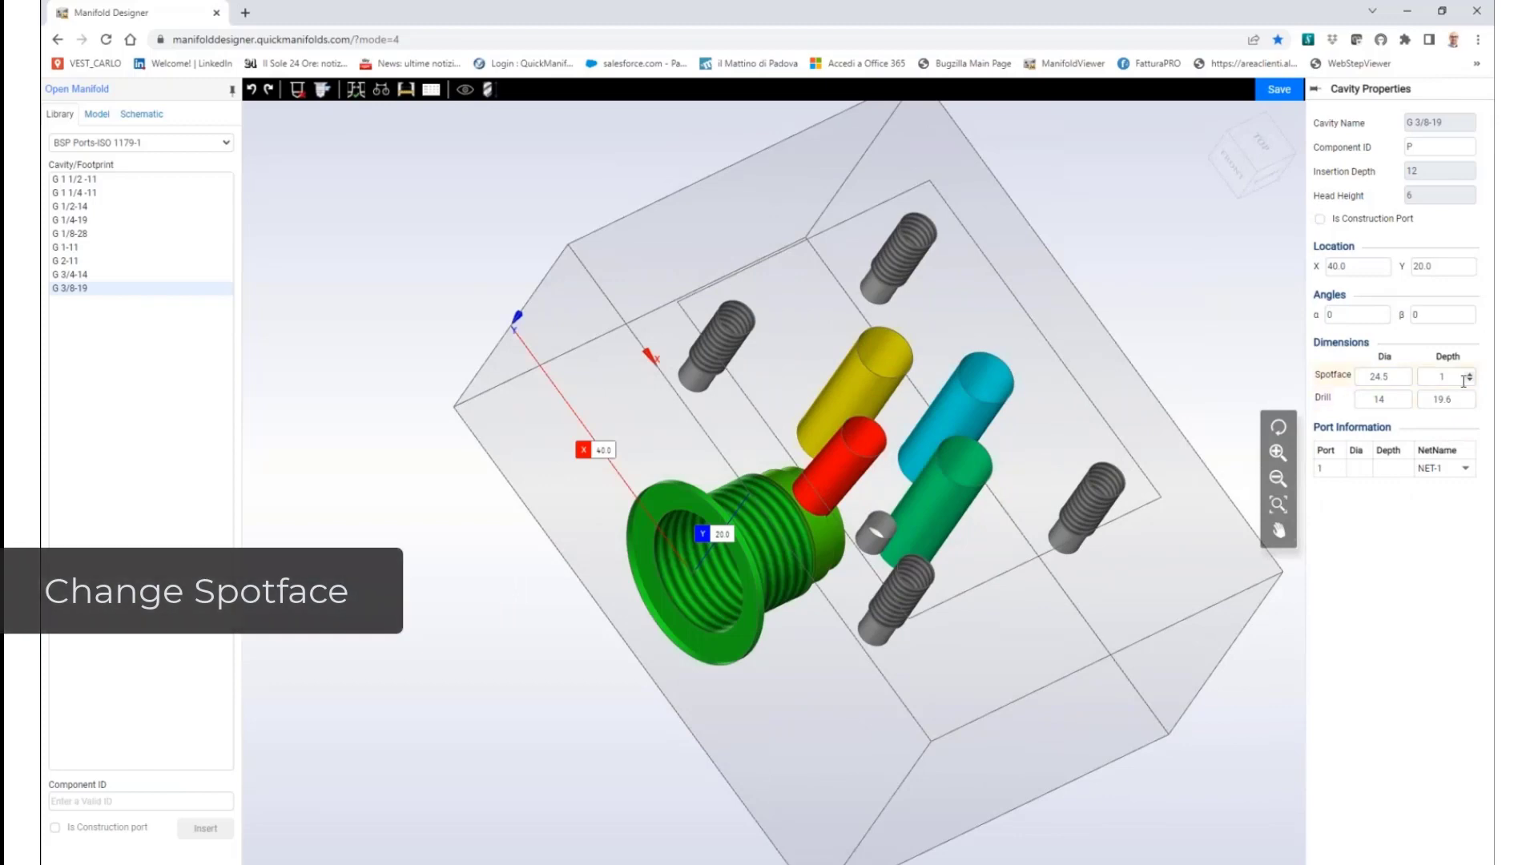
{"action": "left_click_drag", "start_coordinate": [1462, 381], "coordinate": [1404, 377]}
{"action": "type", "text": "3"}
{"action": "key", "text": "Tab"}
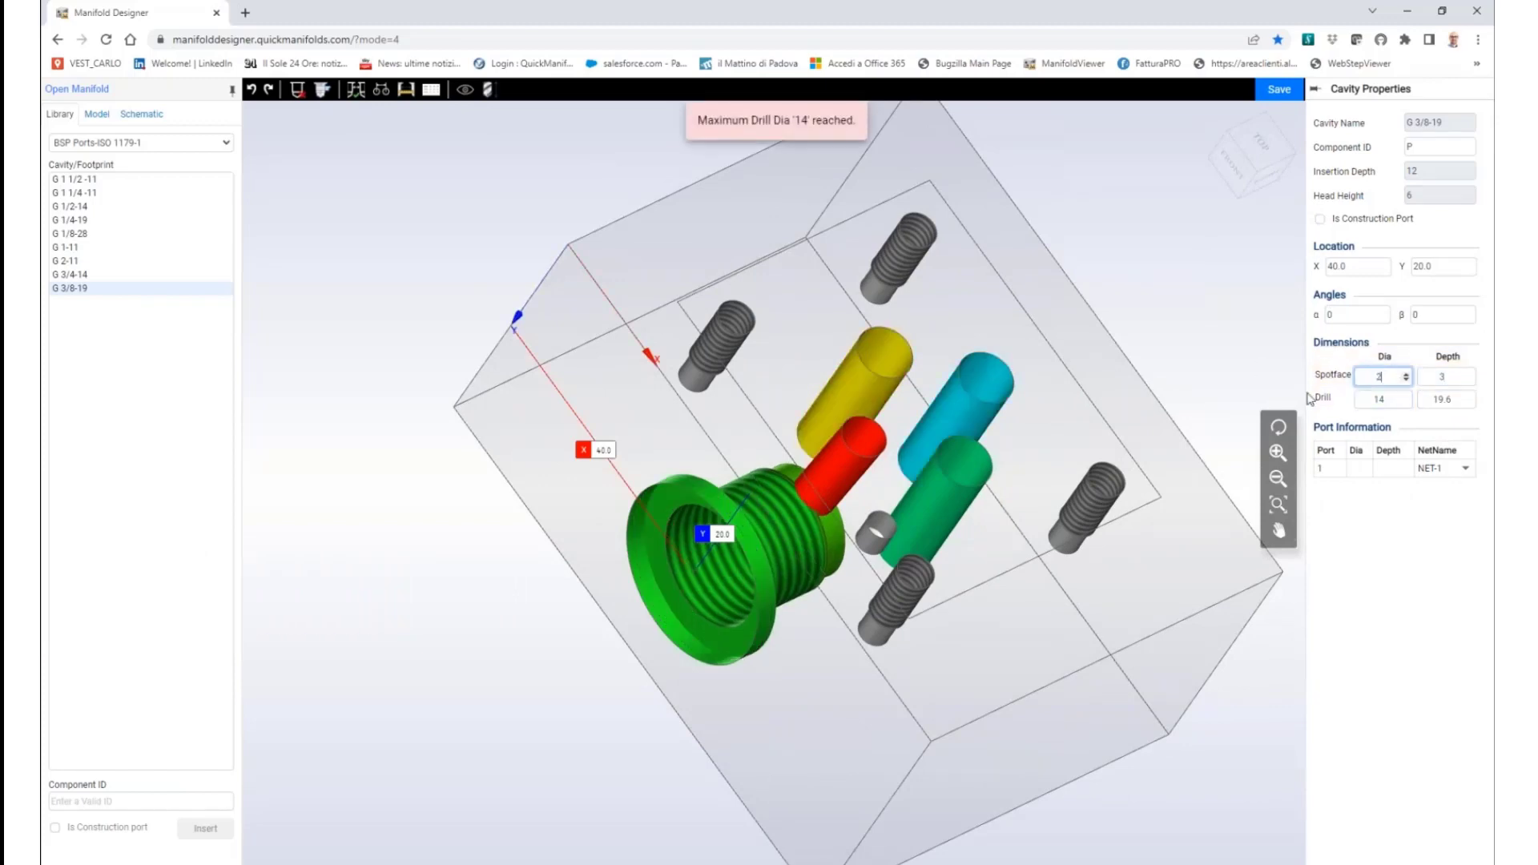
{"action": "key", "text": "Tab"}
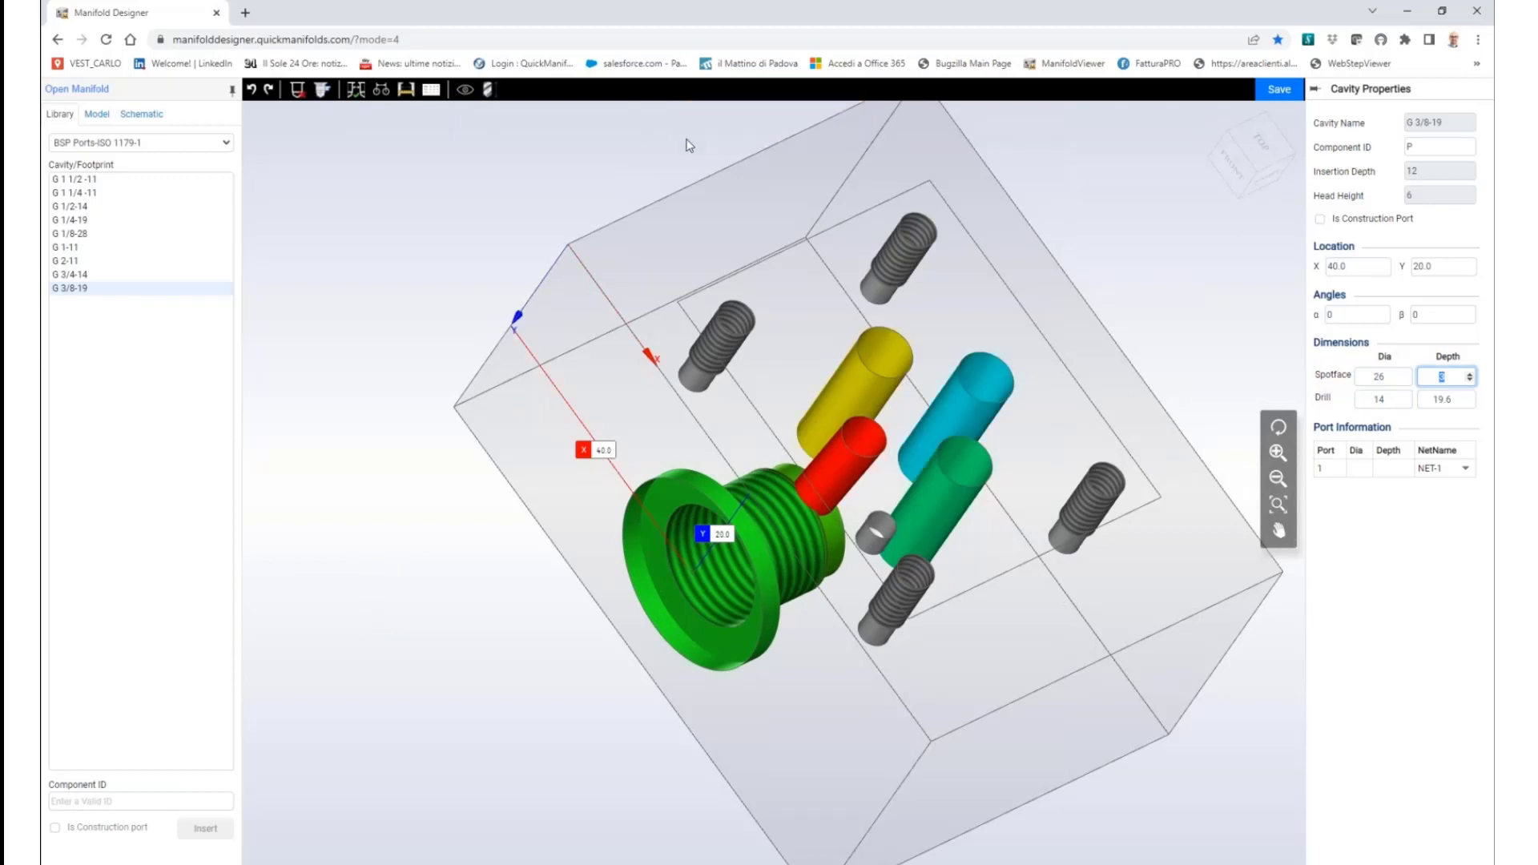
{"action": "left_click_drag", "start_coordinate": [1008, 667], "coordinate": [610, 308]}
{"action": "left_click", "coordinate": [548, 232]}
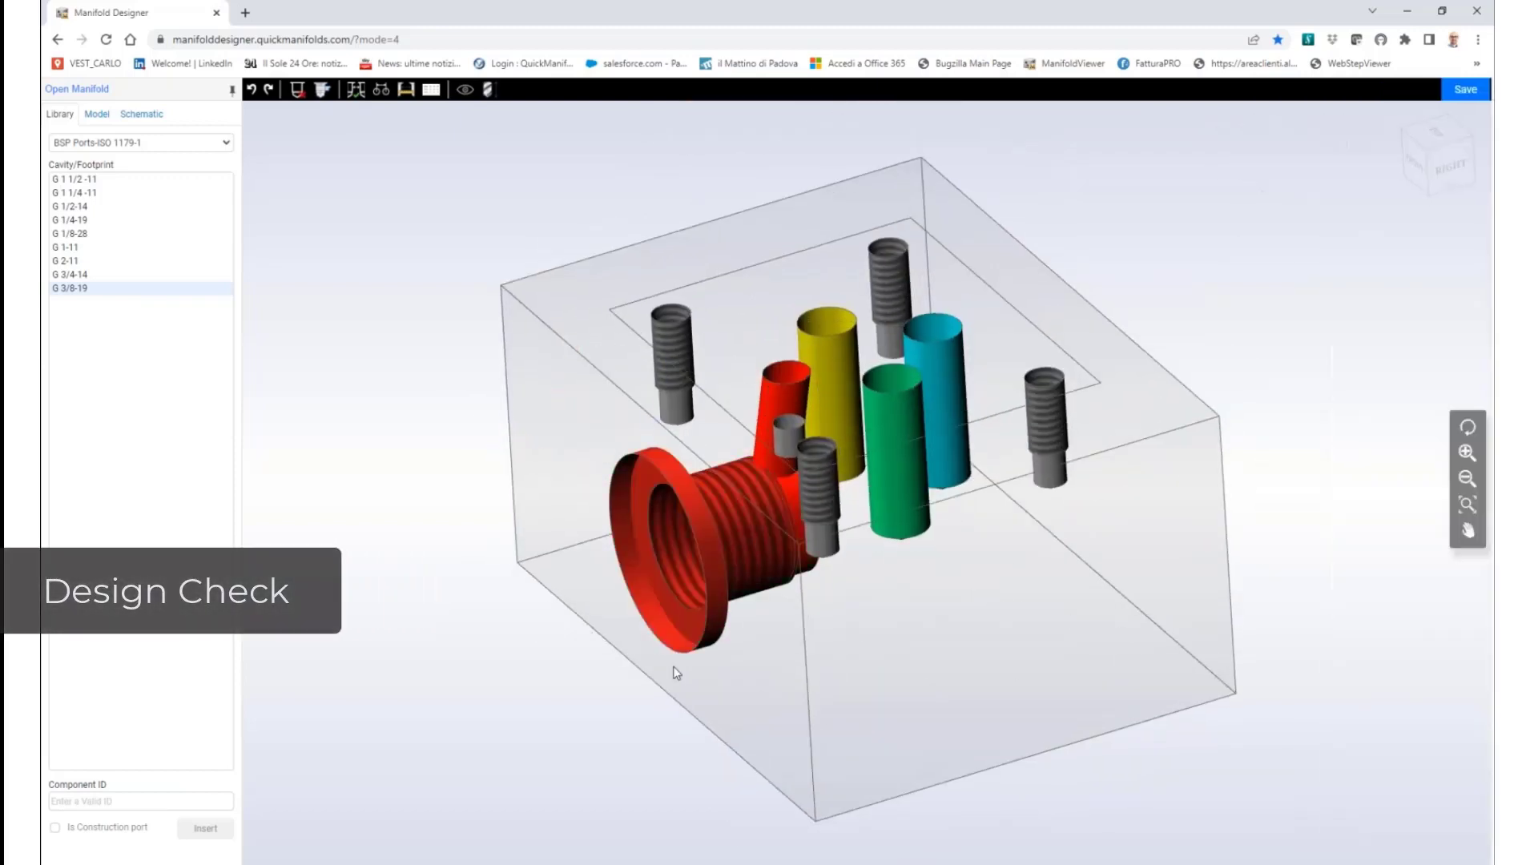
Run the design check on the manifold
{"action": "left_click_drag", "start_coordinate": [673, 669], "coordinate": [1104, 646]}
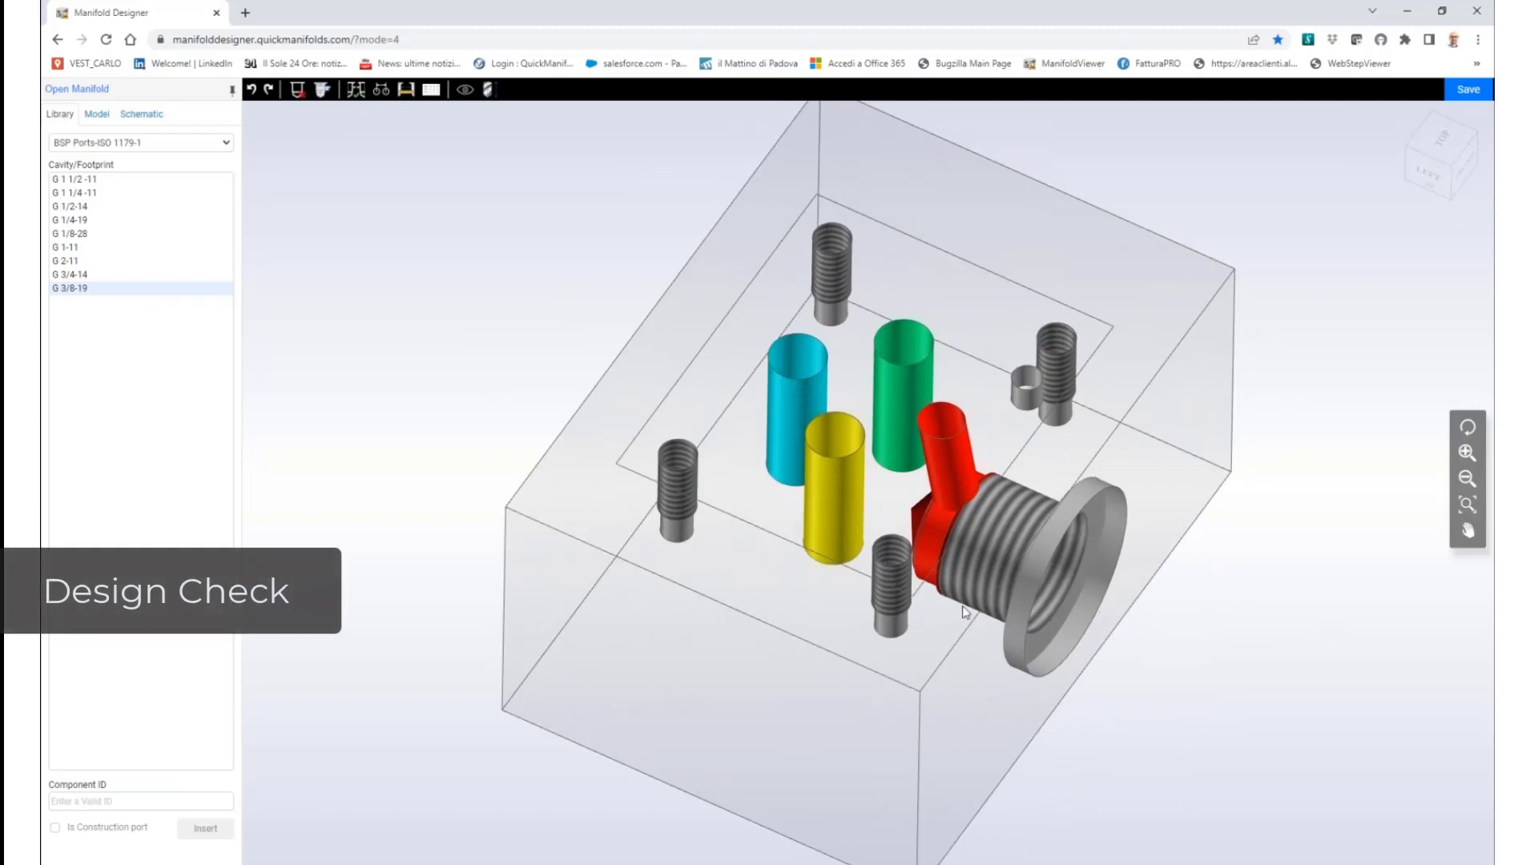
{"action": "left_click", "coordinate": [356, 90]}
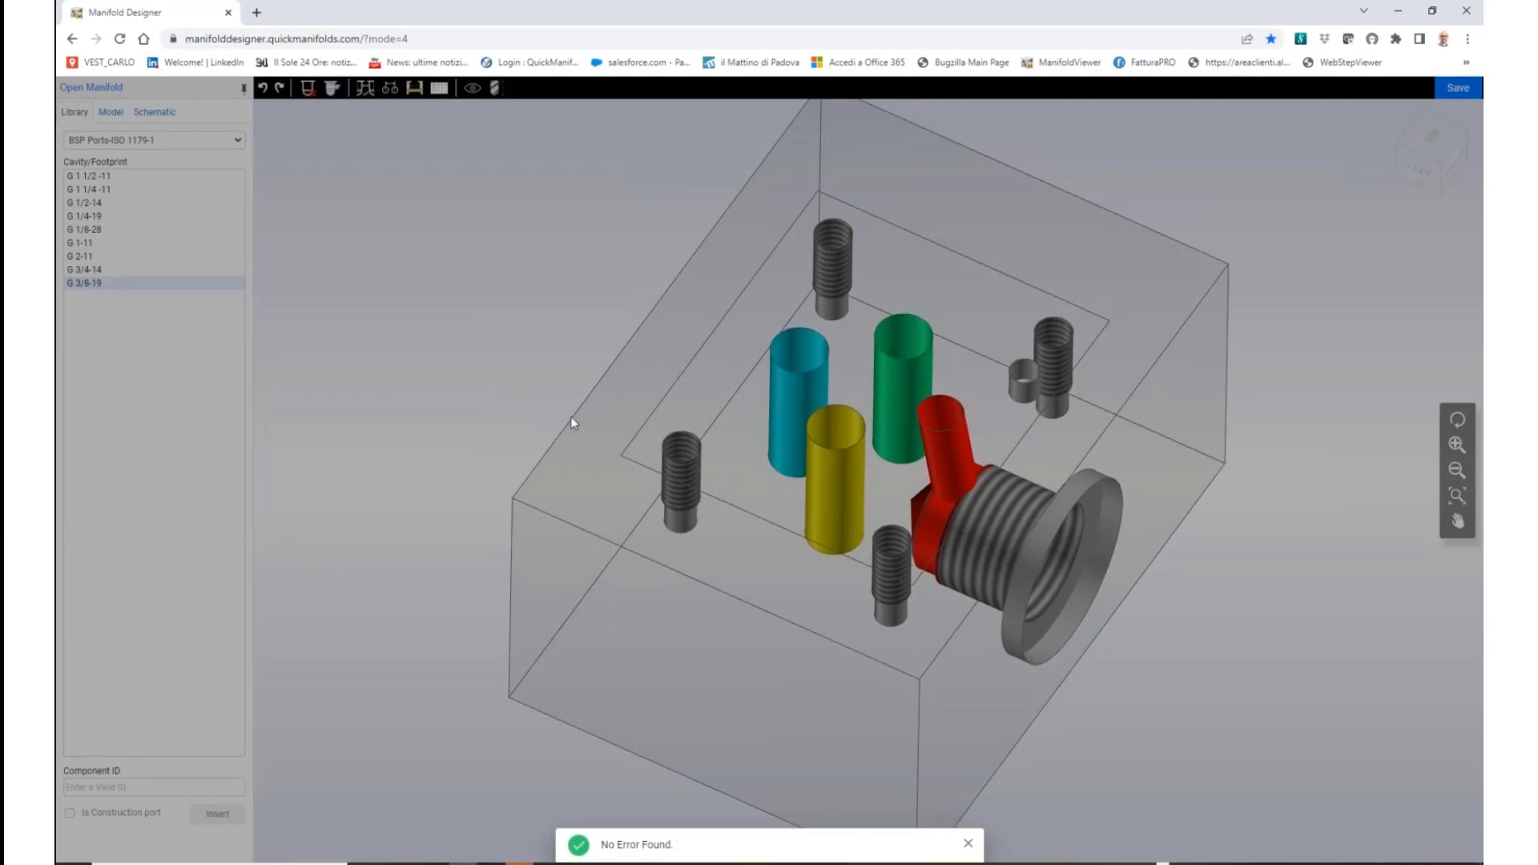
{"action": "mouse_move", "coordinate": [971, 863]}
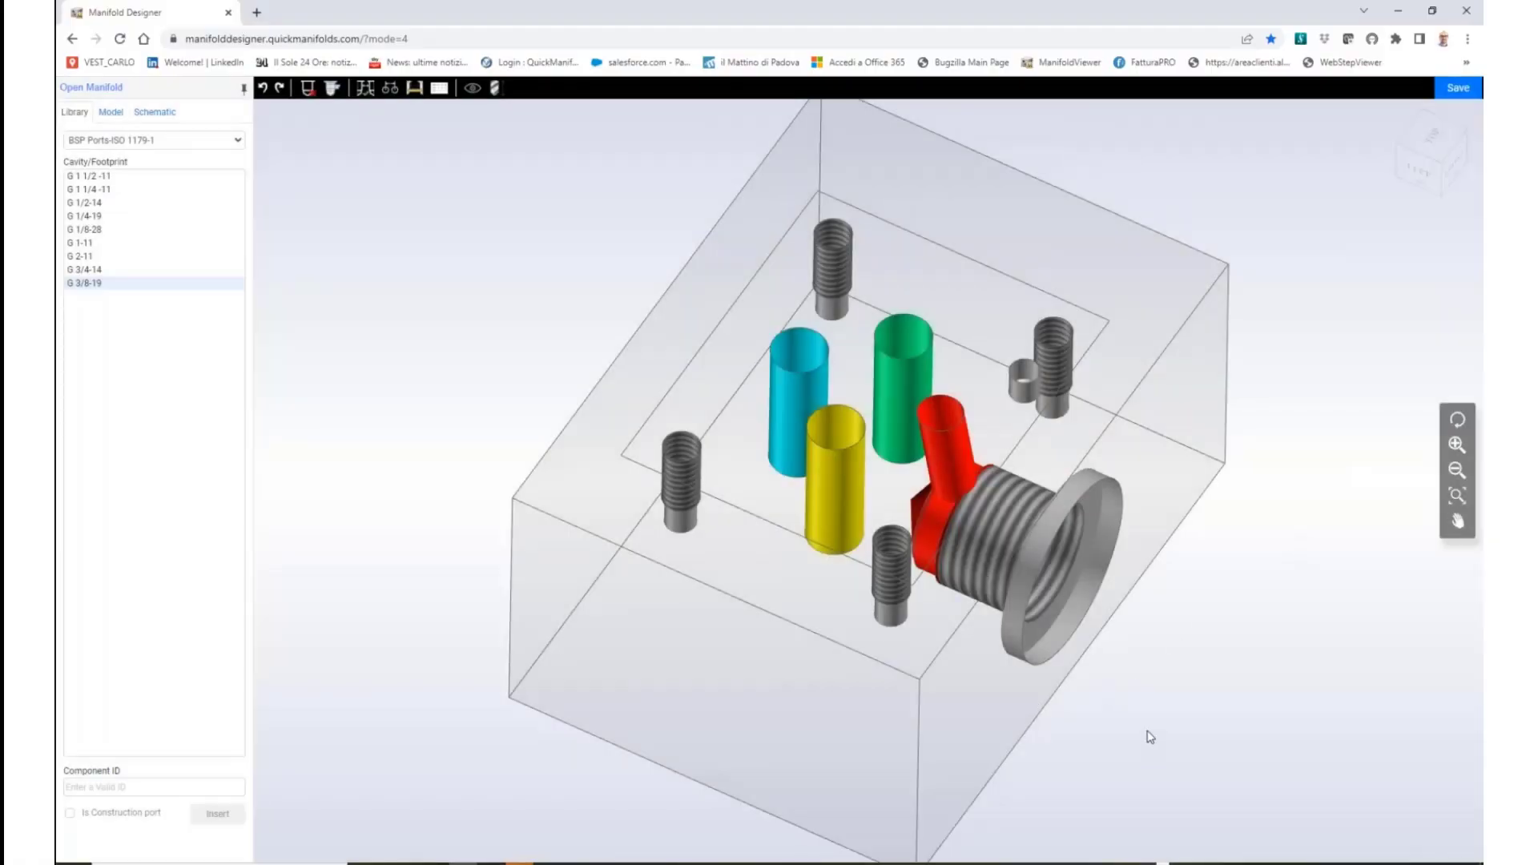
Insert an FC08-2 cavity from the HYDAC library on the left face with component ID CV1
{"action": "left_click_drag", "start_coordinate": [1040, 717], "coordinate": [1004, 739]}
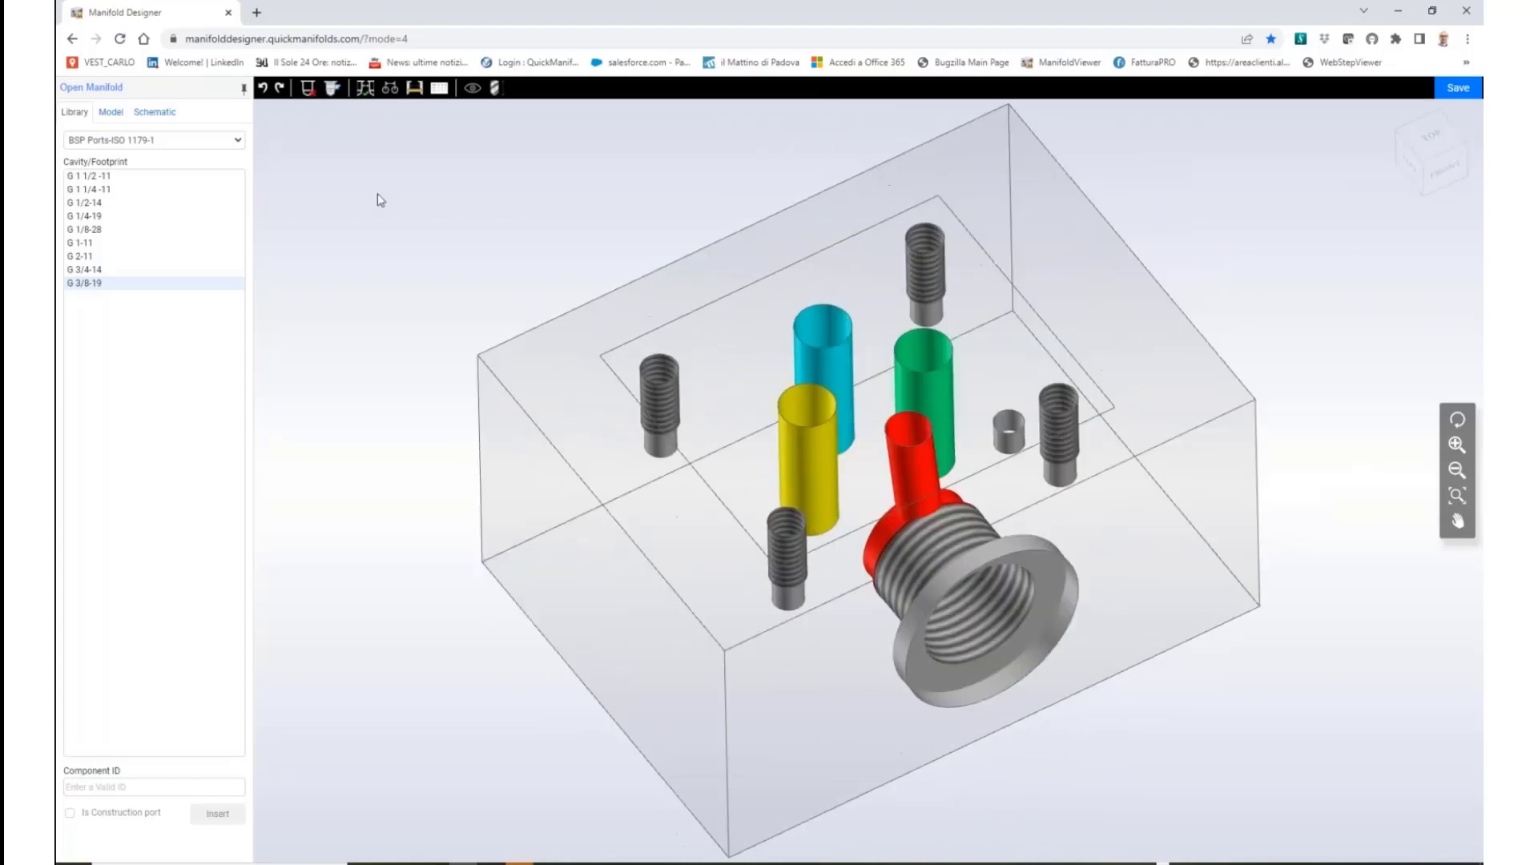
{"action": "left_click", "coordinate": [234, 142]}
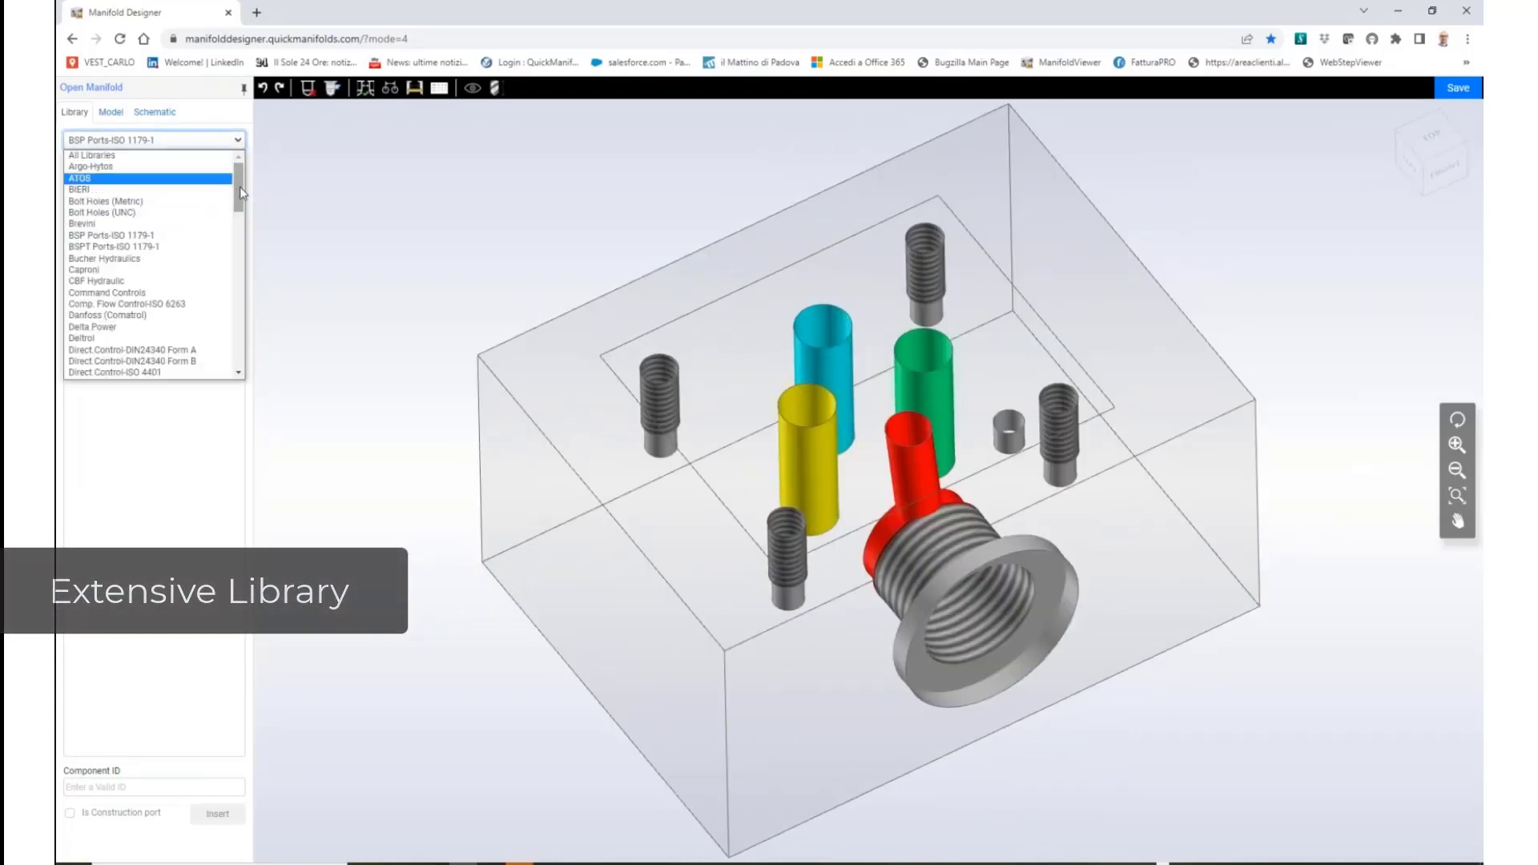
{"action": "left_click_drag", "start_coordinate": [238, 186], "coordinate": [245, 277]}
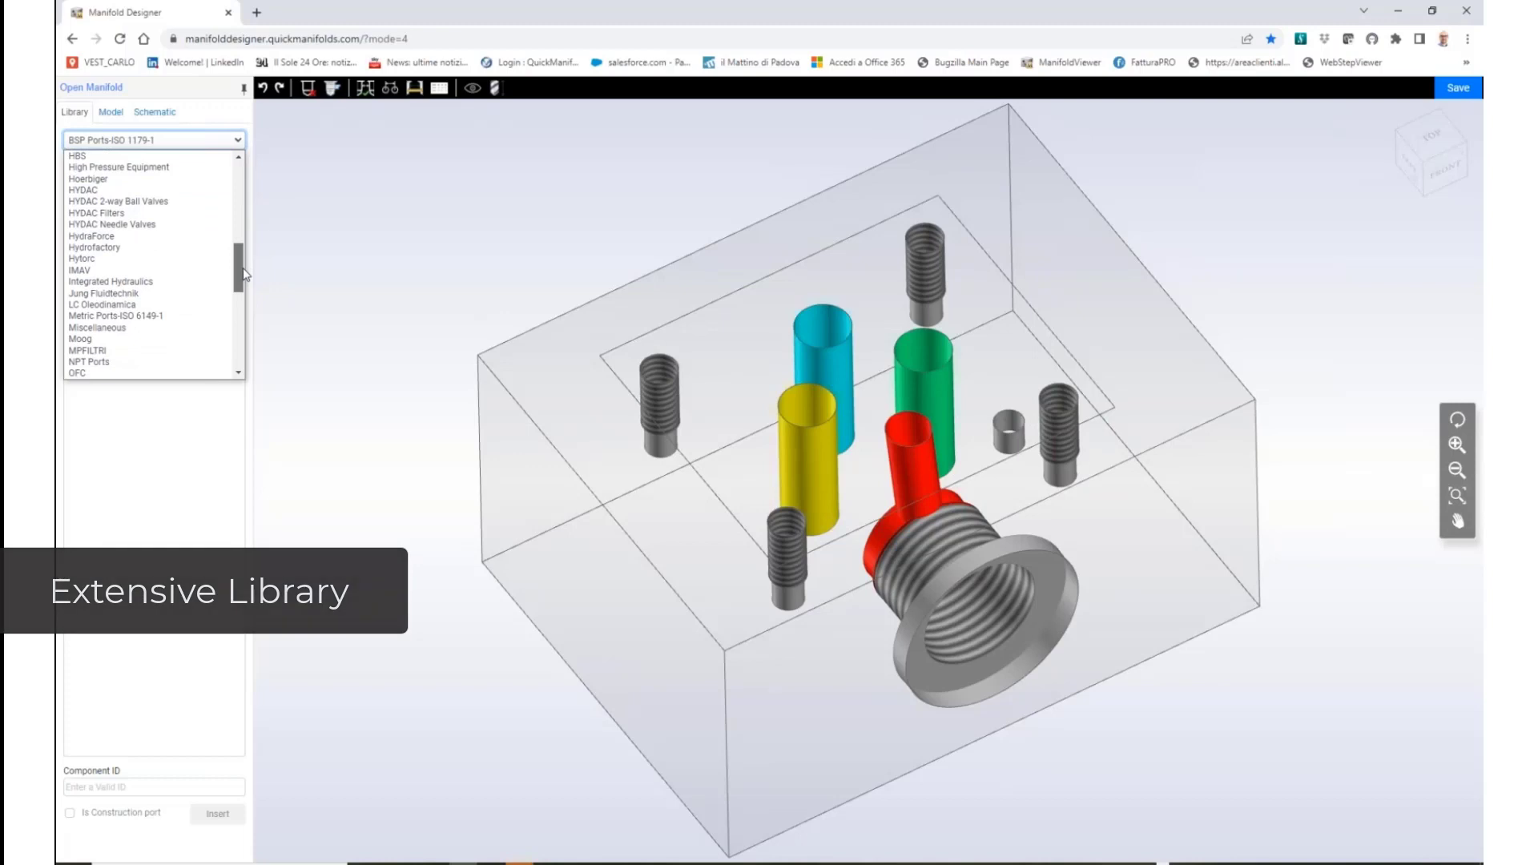
{"action": "left_click", "coordinate": [123, 193]}
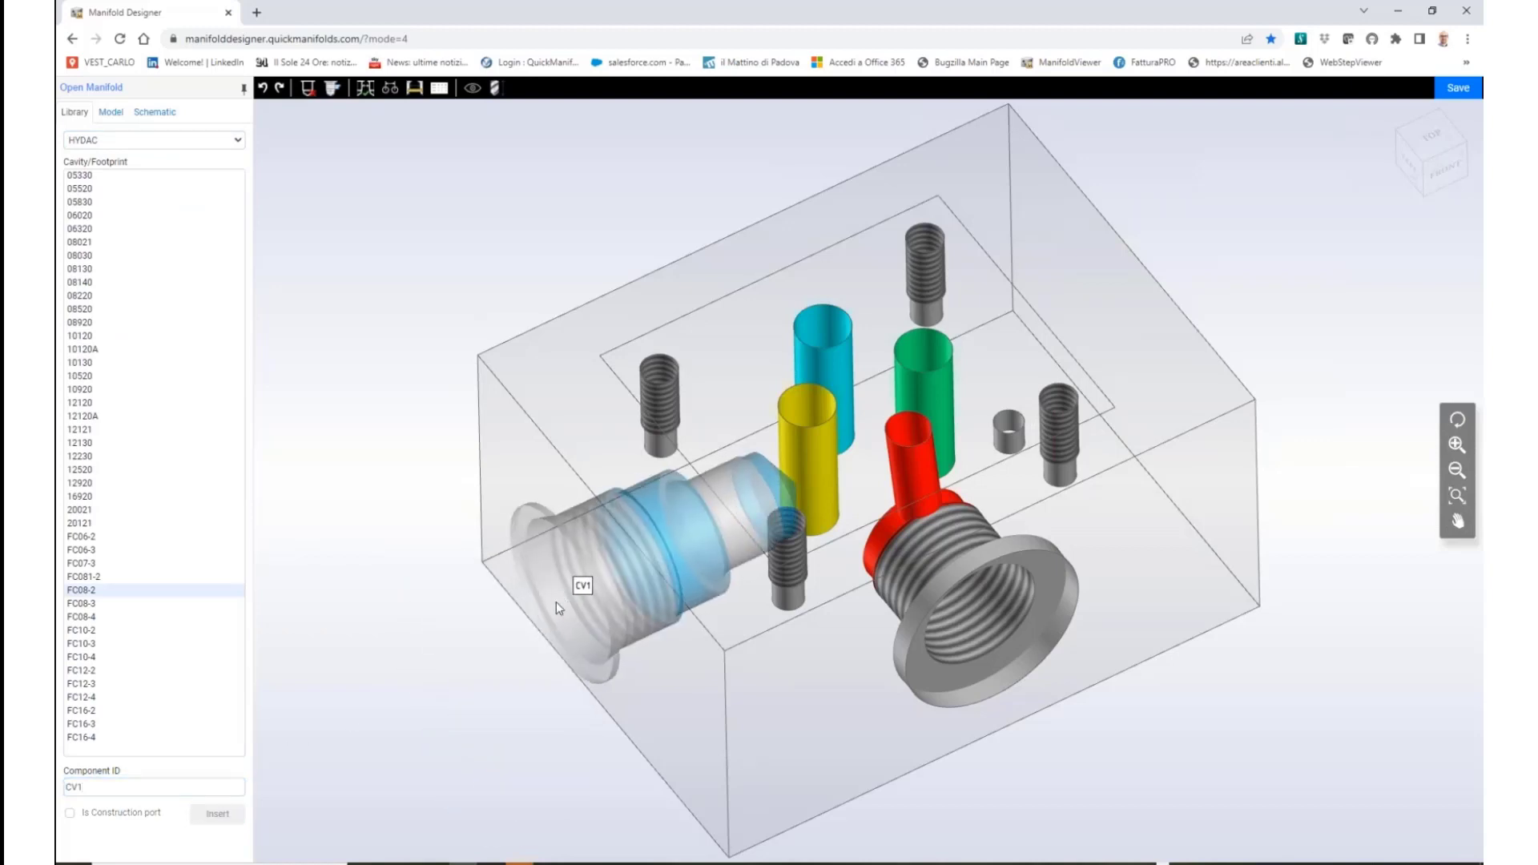
{"action": "left_click", "coordinate": [556, 603]}
{"action": "left_click", "coordinate": [409, 280]}
Connect cavity CV1 to the FP1-A drill through CV1's port 1
{"action": "left_click", "coordinate": [365, 88]}
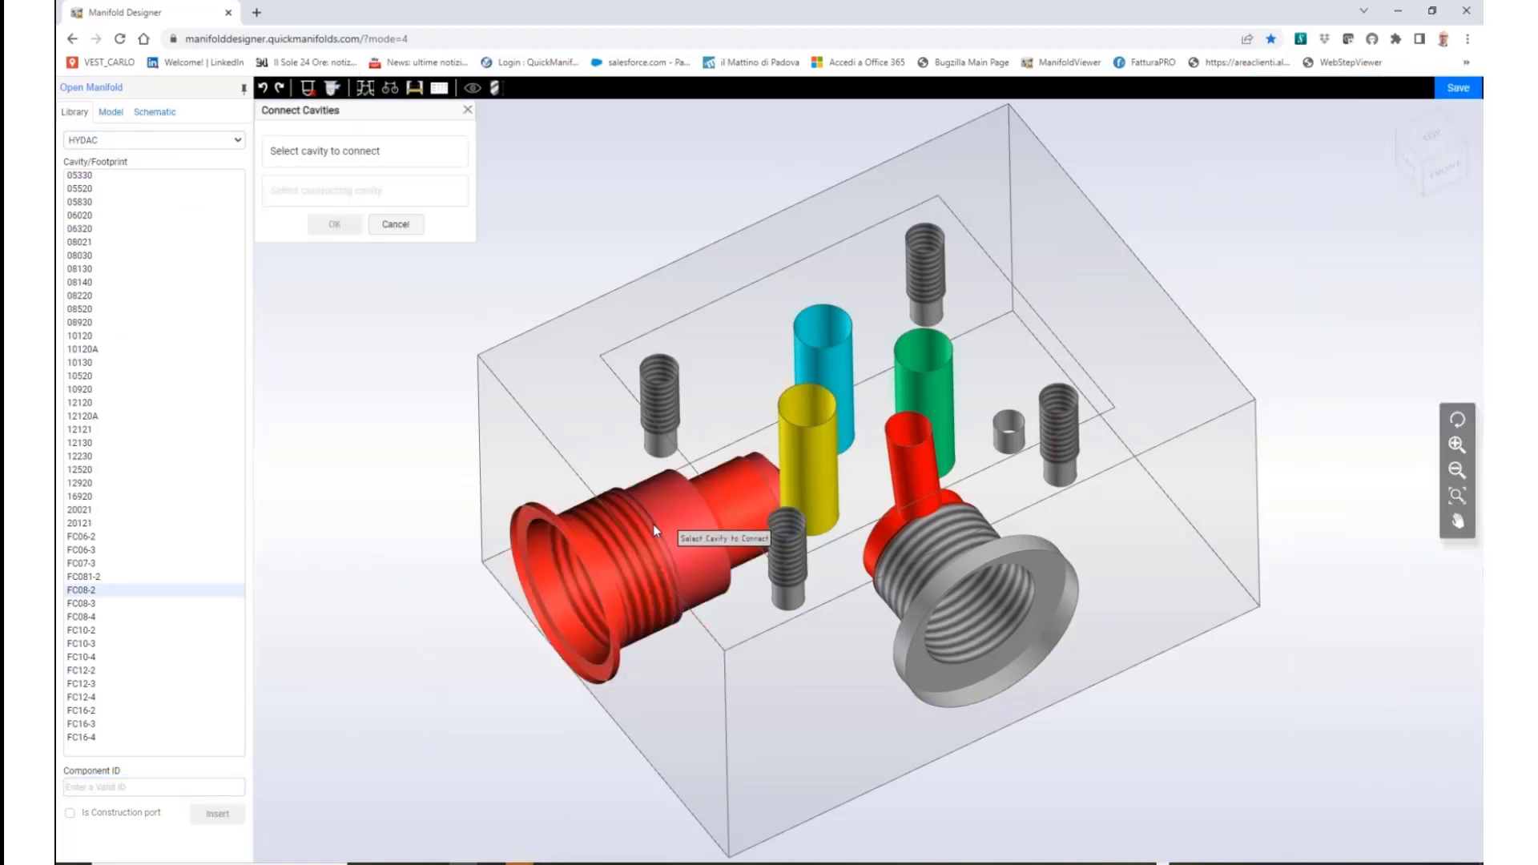
{"action": "left_click", "coordinate": [673, 521]}
{"action": "left_click", "coordinate": [788, 454]}
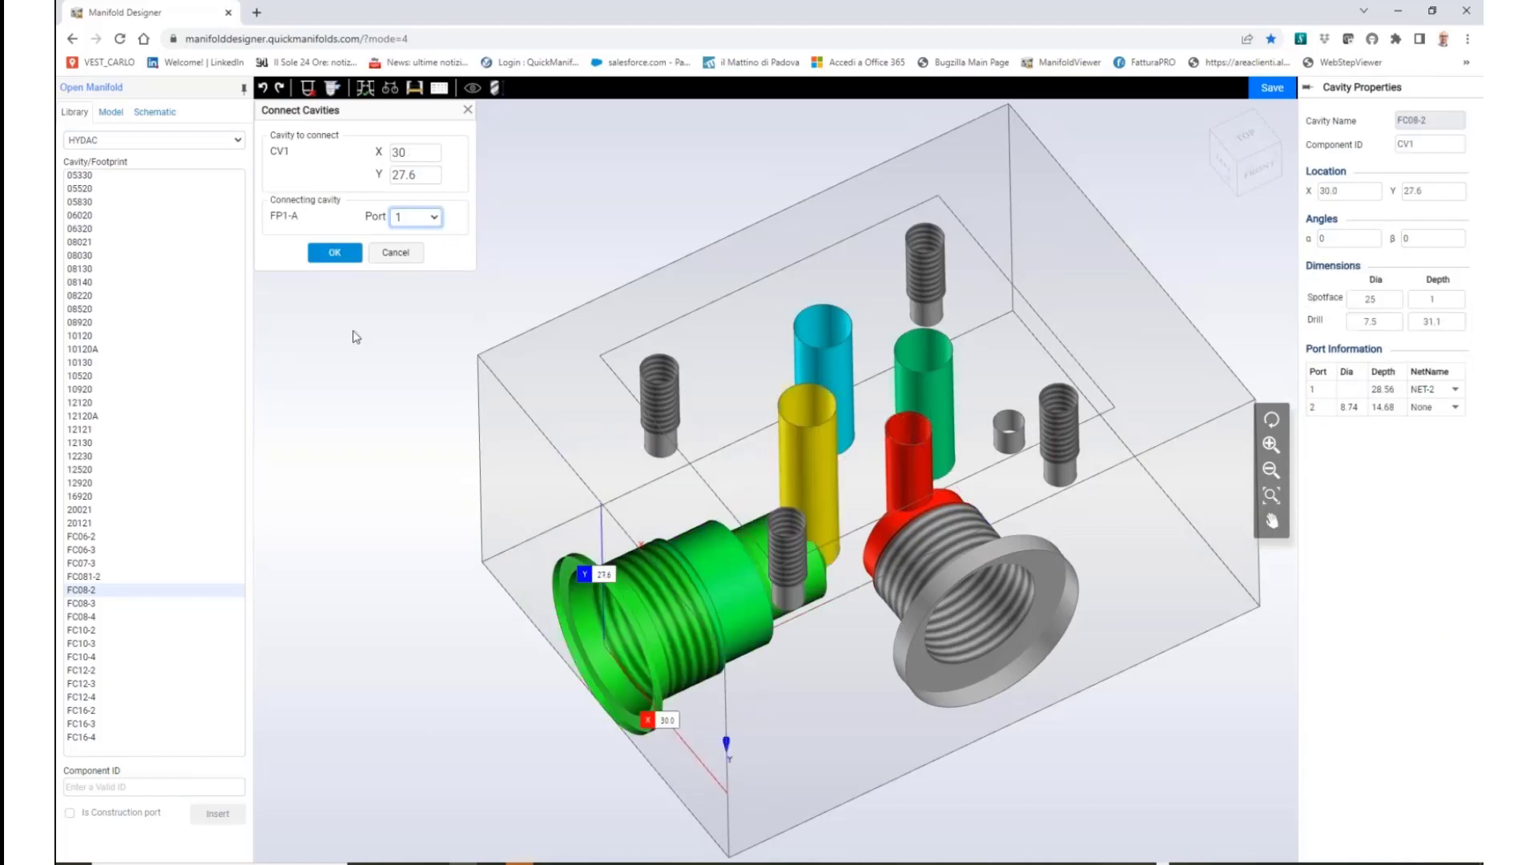
{"action": "left_click", "coordinate": [360, 254]}
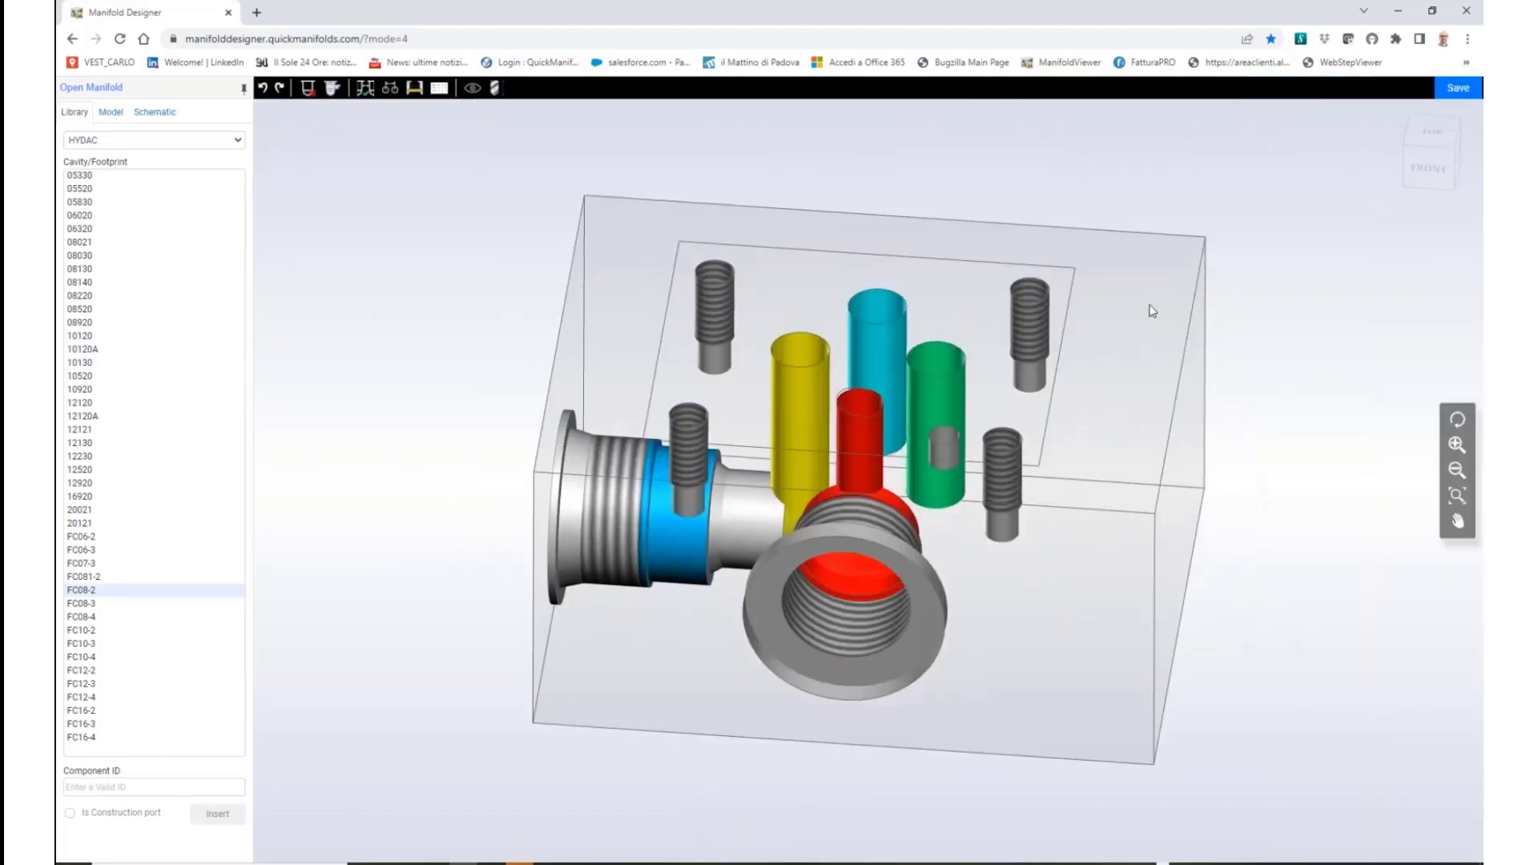
Widen the manifold block on its right side and move the FP1 footprint and port P toward that side
{"action": "left_click", "coordinate": [1152, 310]}
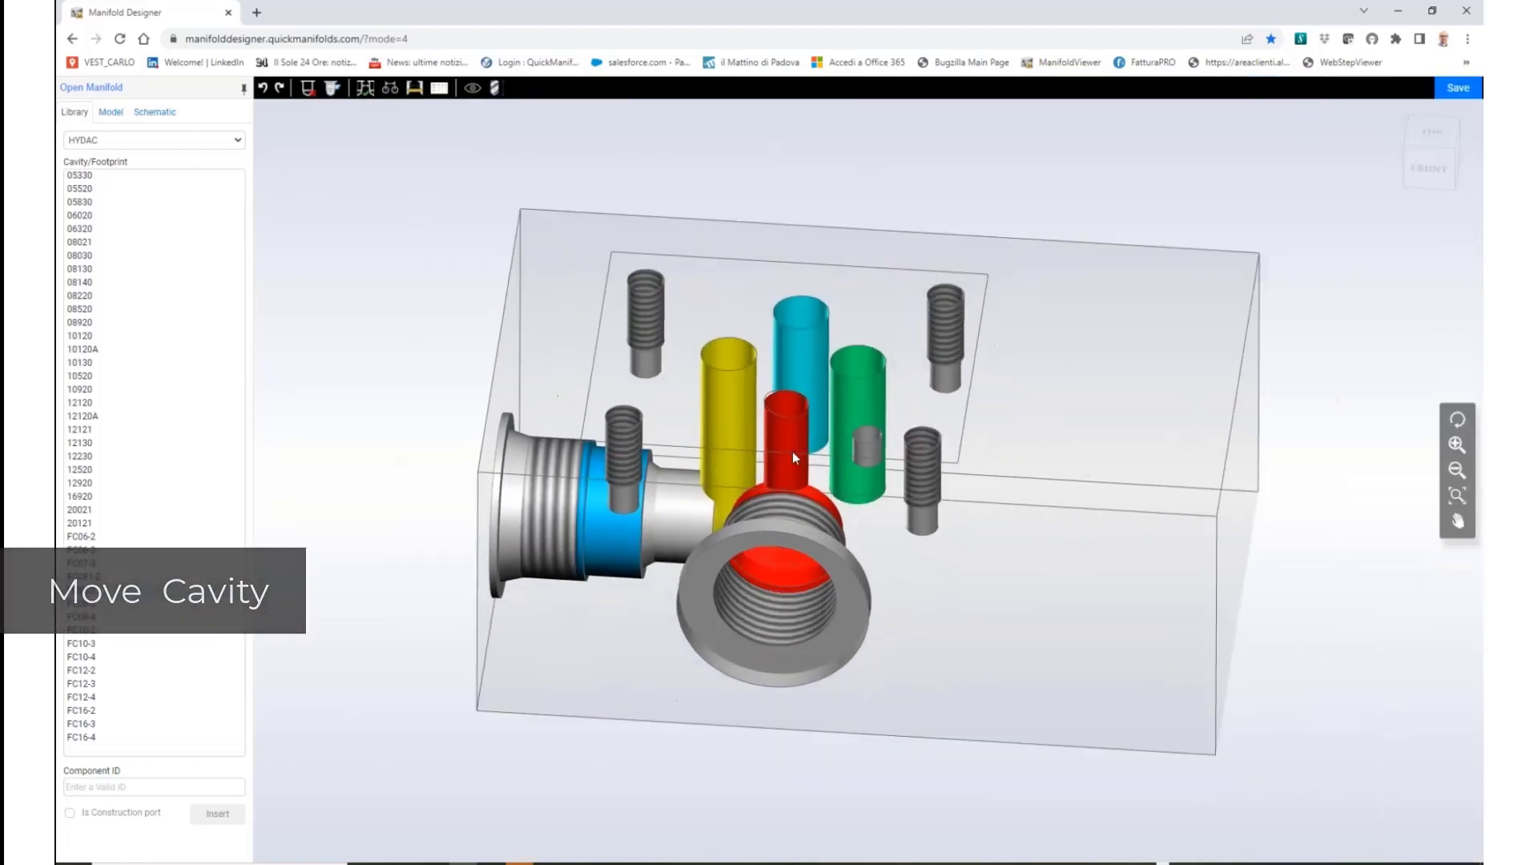
{"action": "left_click", "coordinate": [792, 450]}
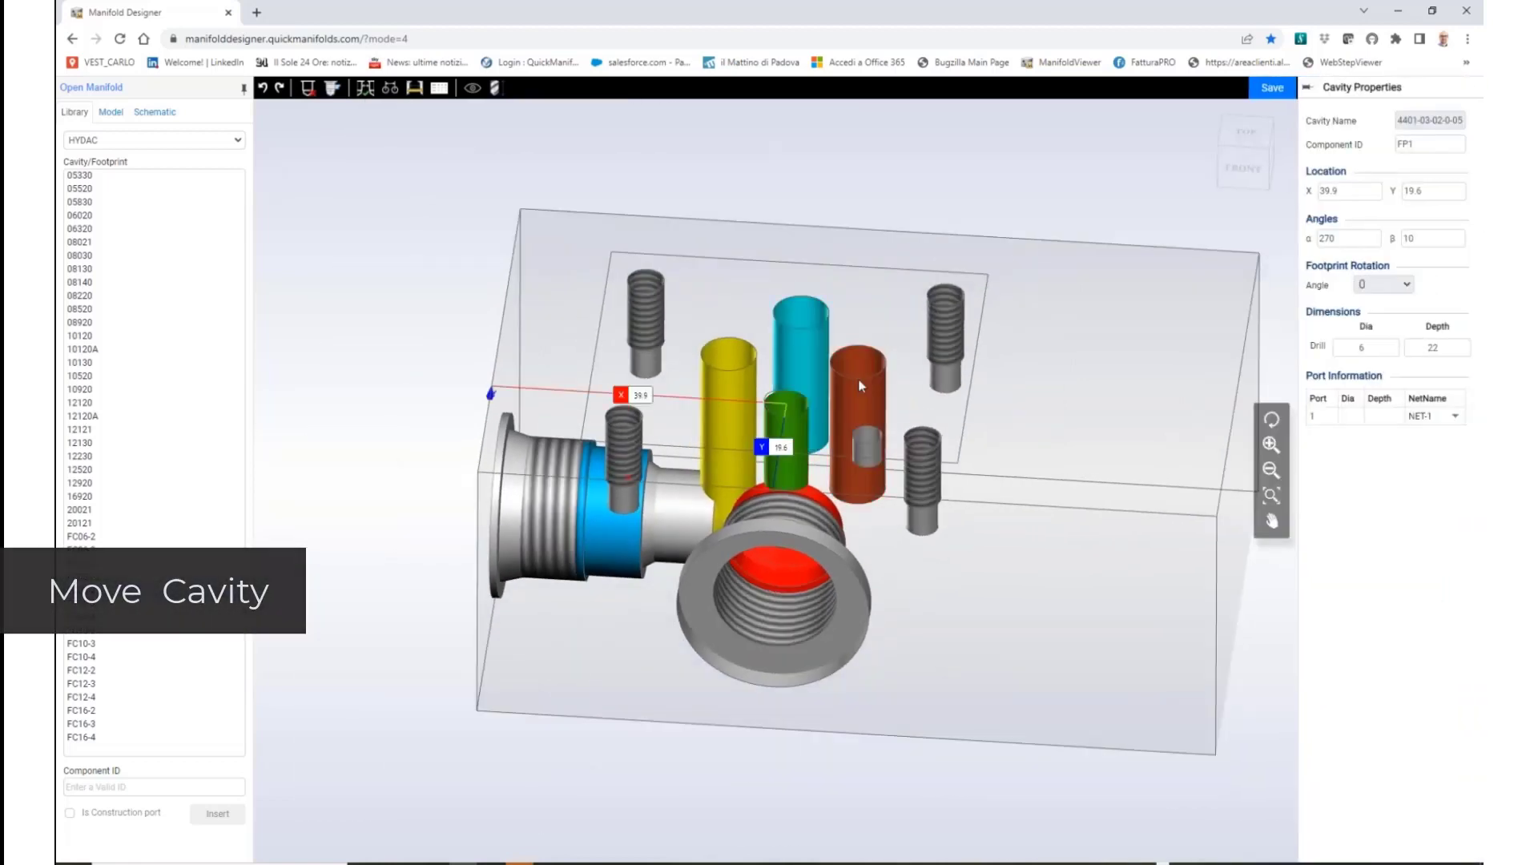
{"action": "left_click_drag", "start_coordinate": [861, 381], "coordinate": [962, 380]}
{"action": "left_click_drag", "start_coordinate": [811, 577], "coordinate": [910, 589]}
Extend cavity CV1's bottom port with a drill that reaches the yellow FP1-A drill, and close the cavity properties
{"action": "left_click", "coordinate": [577, 502]}
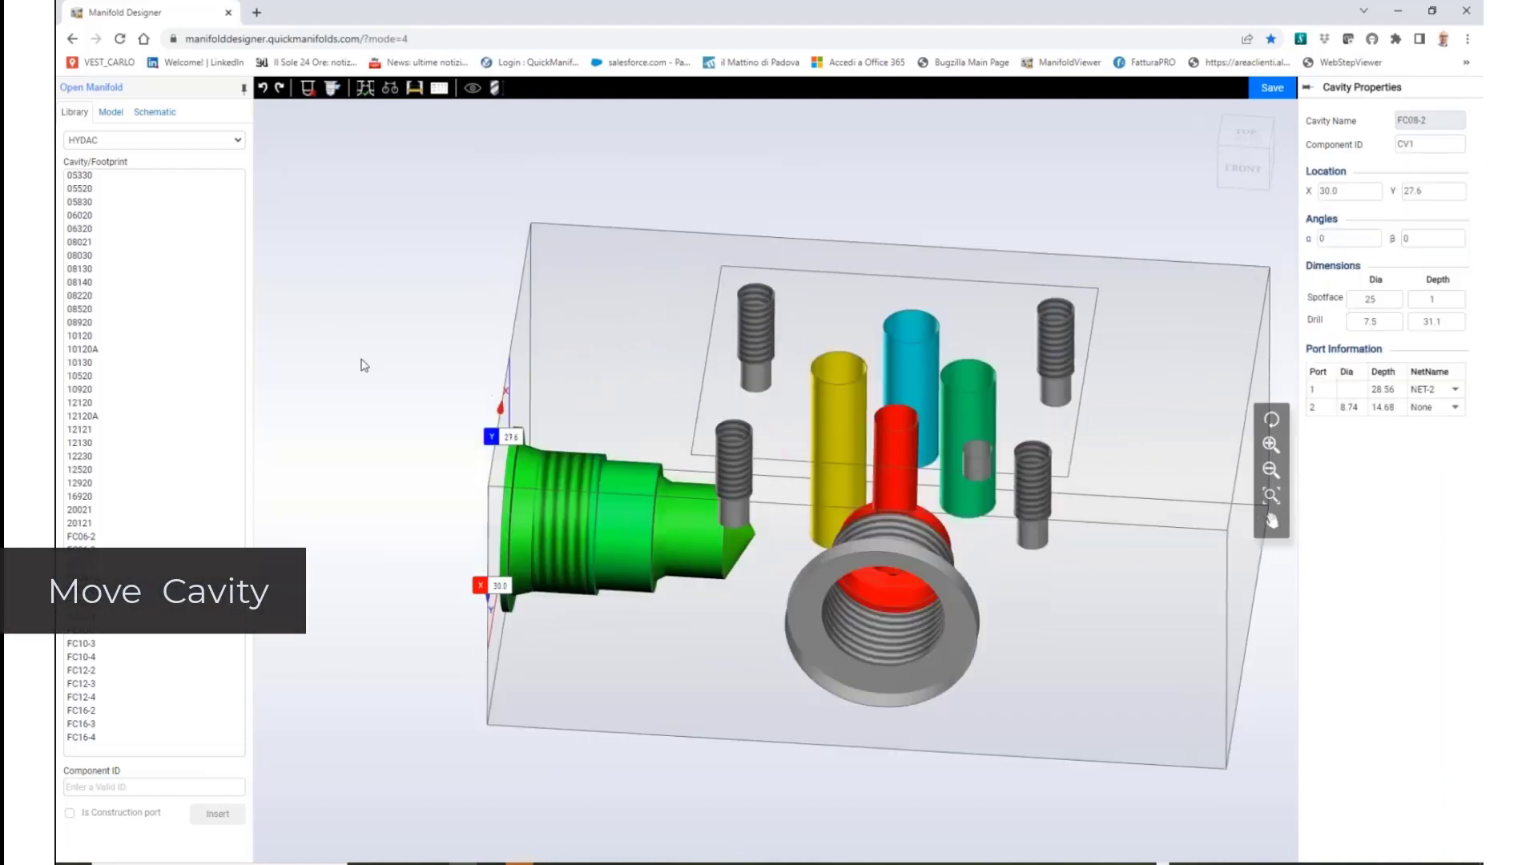
{"action": "left_click", "coordinate": [364, 360]}
{"action": "left_click", "coordinate": [497, 88]}
{"action": "left_click", "coordinate": [635, 519]}
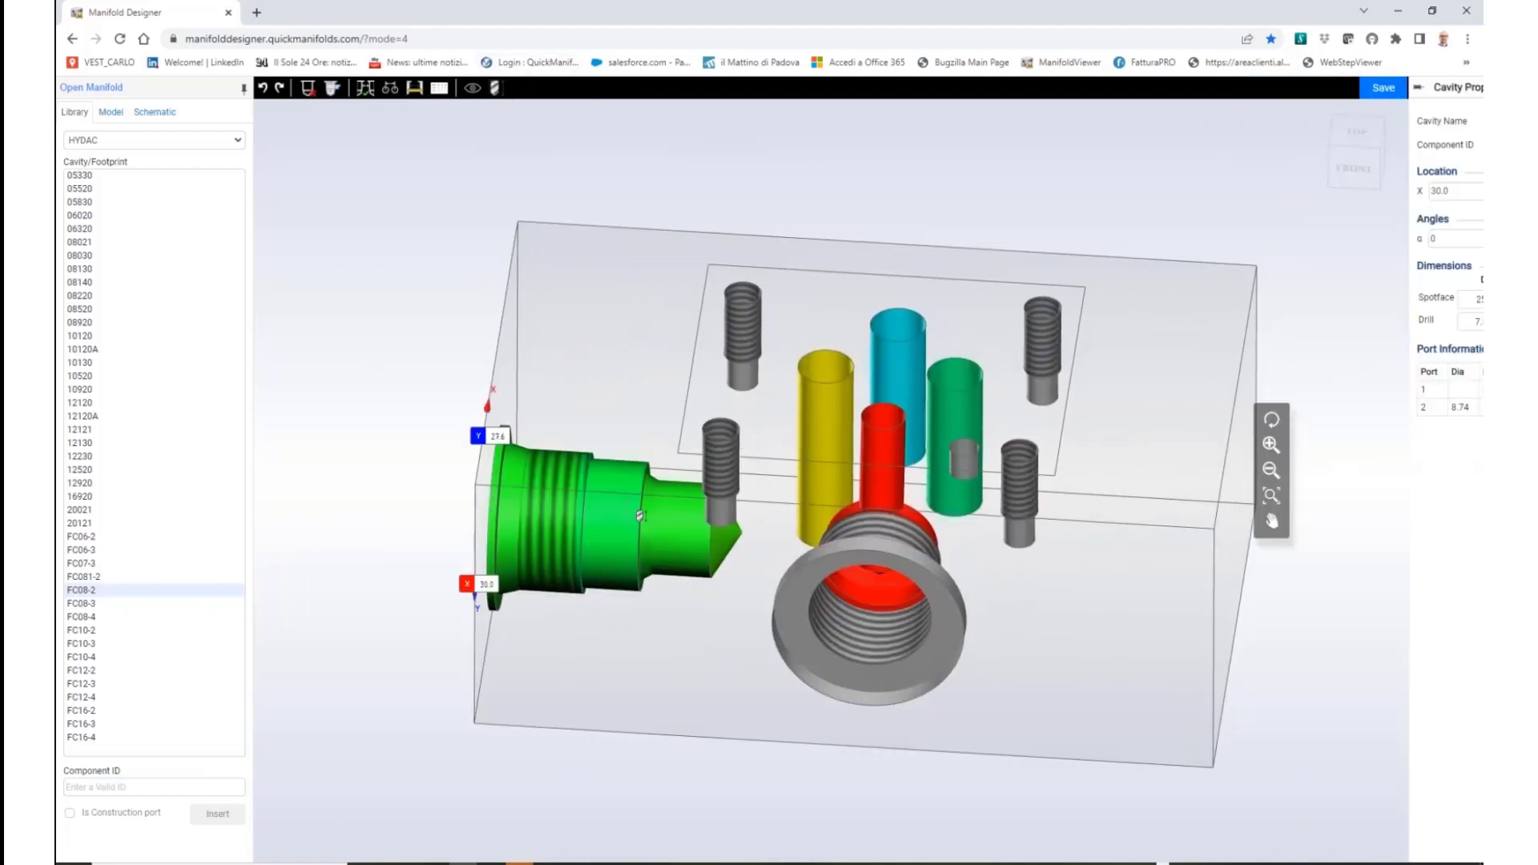
{"action": "left_click", "coordinate": [728, 517]}
{"action": "left_click_drag", "start_coordinate": [730, 549], "coordinate": [838, 545]}
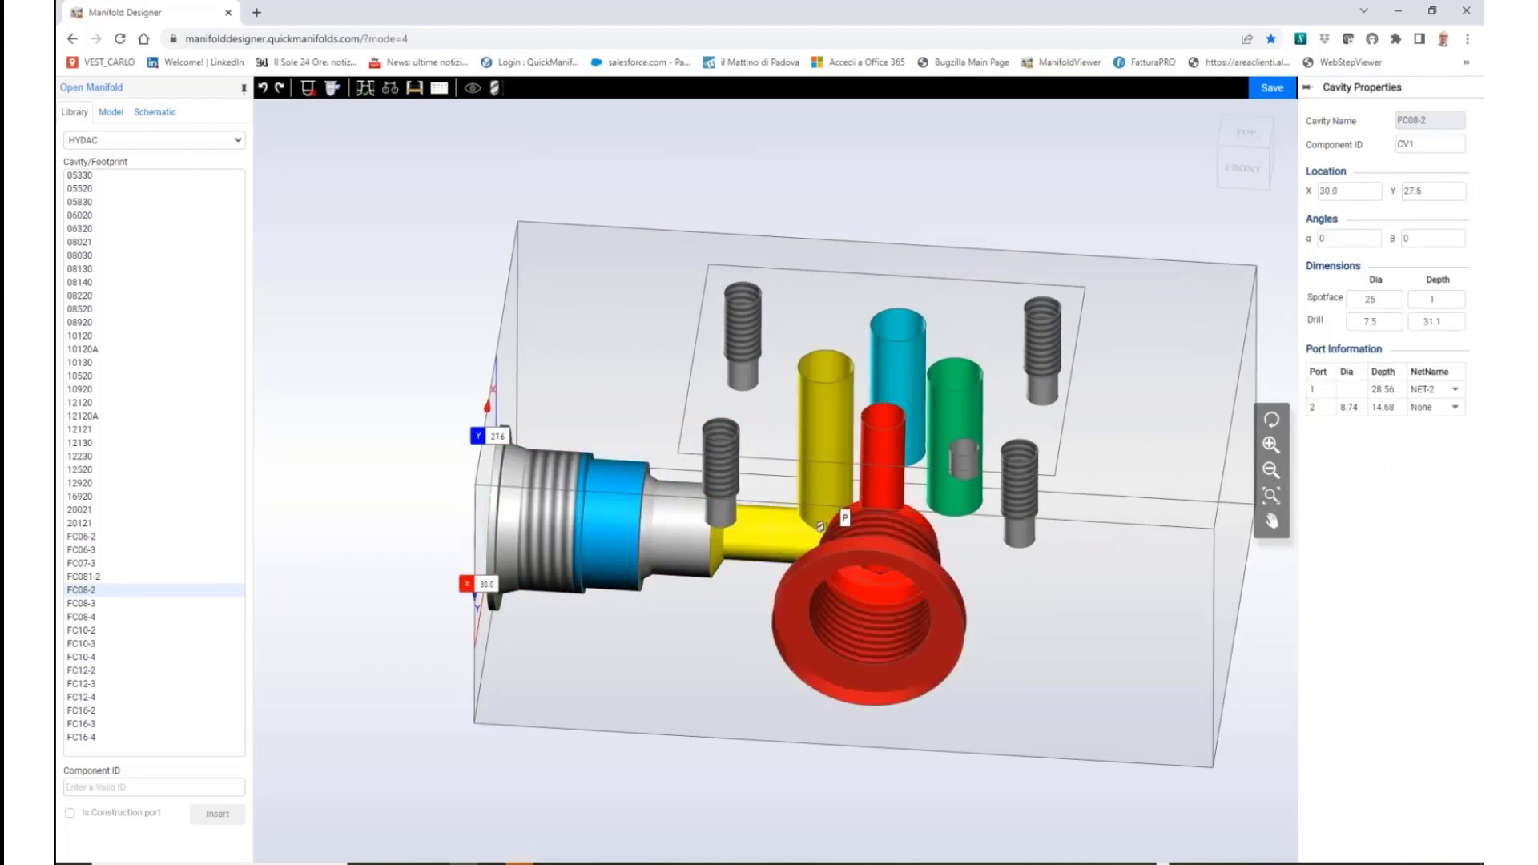
{"action": "left_click", "coordinate": [295, 313]}
{"action": "left_click_drag", "start_coordinate": [467, 649], "coordinate": [837, 779]}
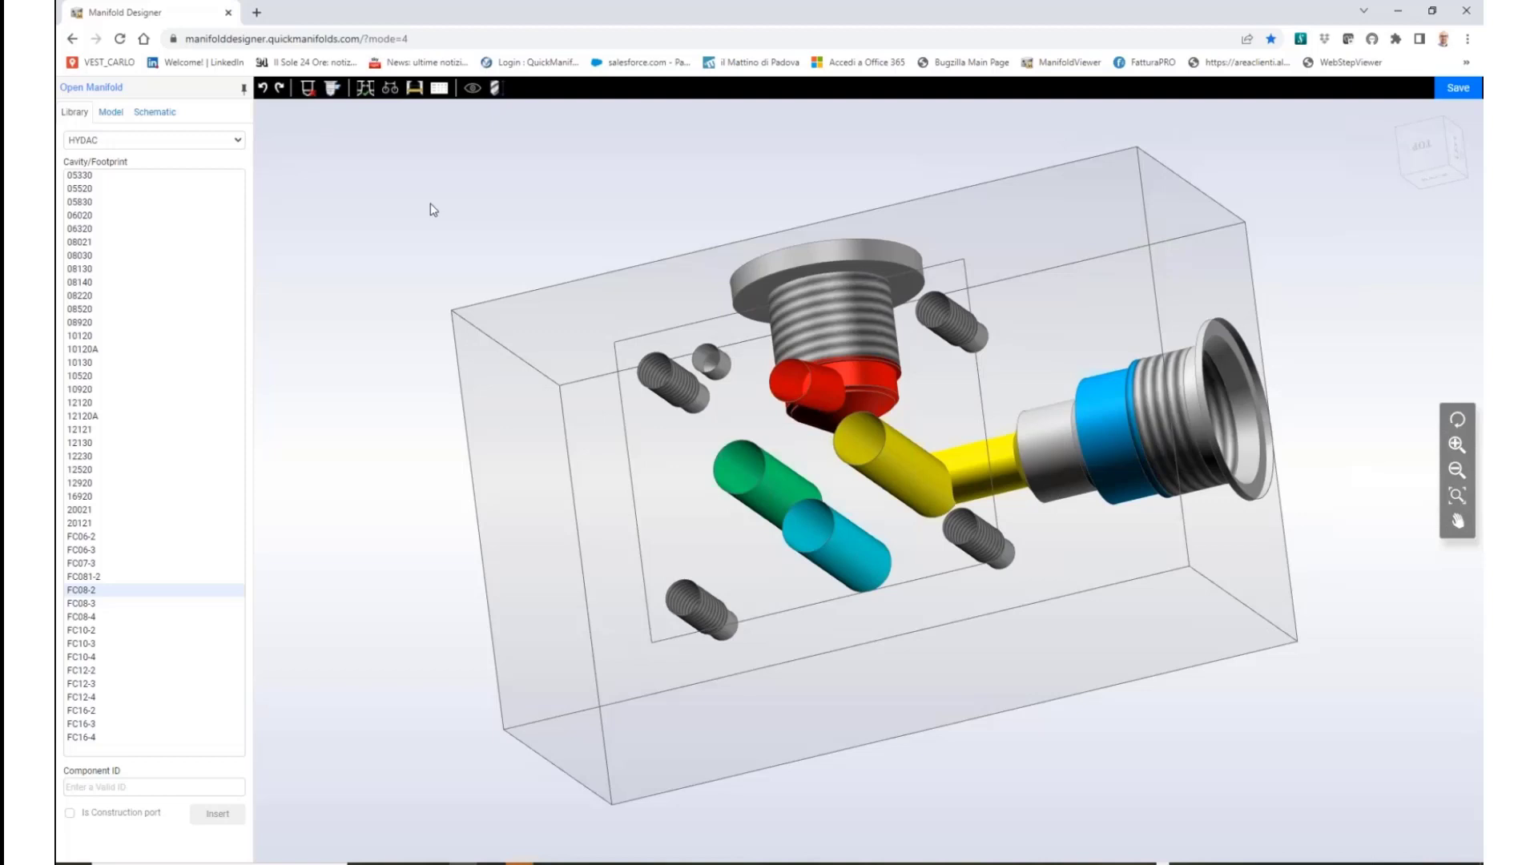
{"action": "left_click", "coordinate": [1472, 88]}
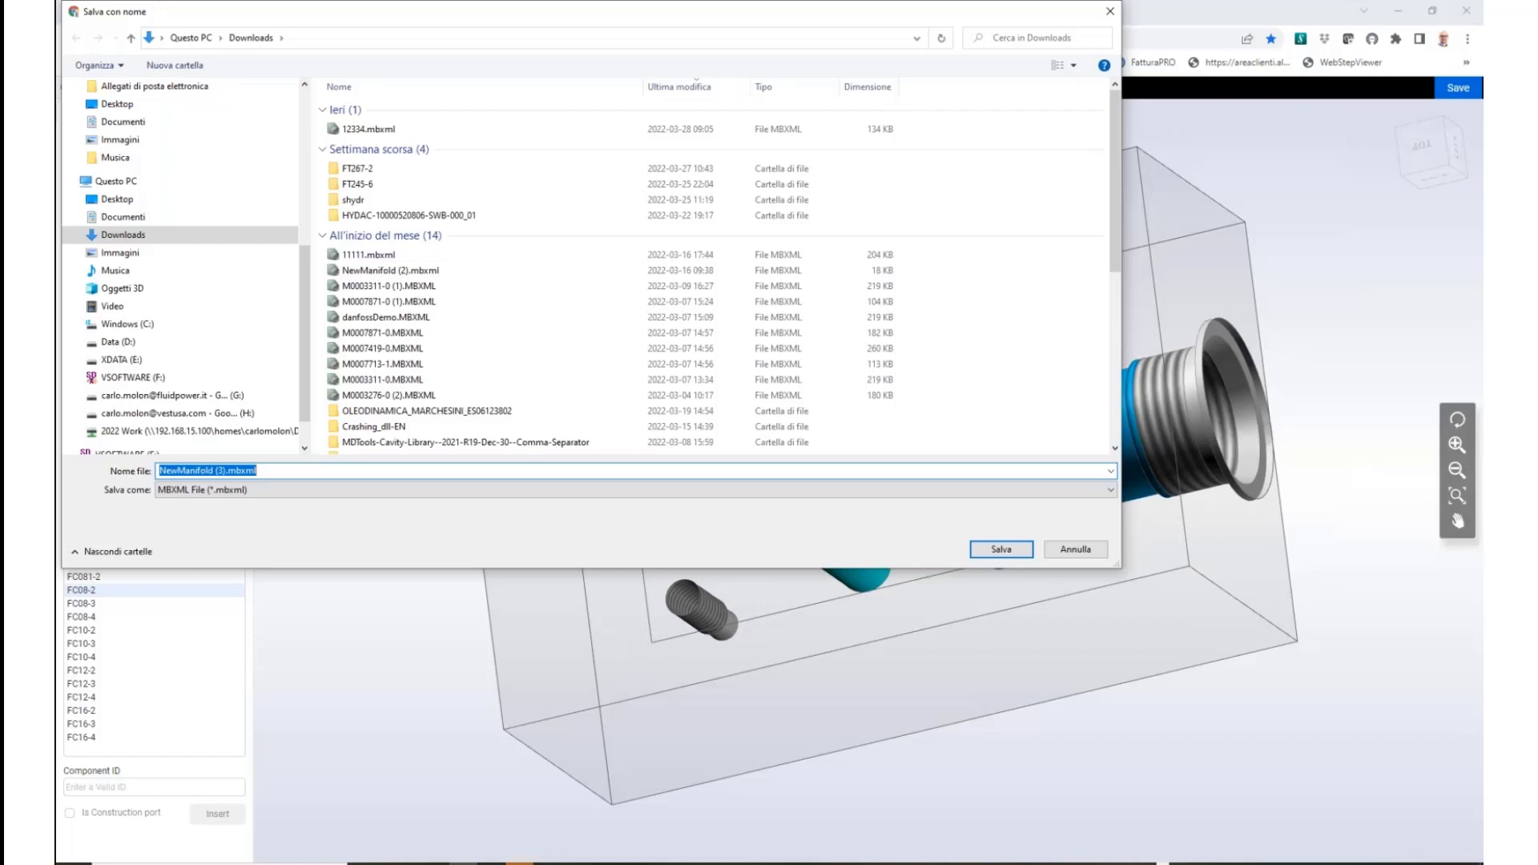
{"action": "left_click", "coordinate": [1093, 555]}
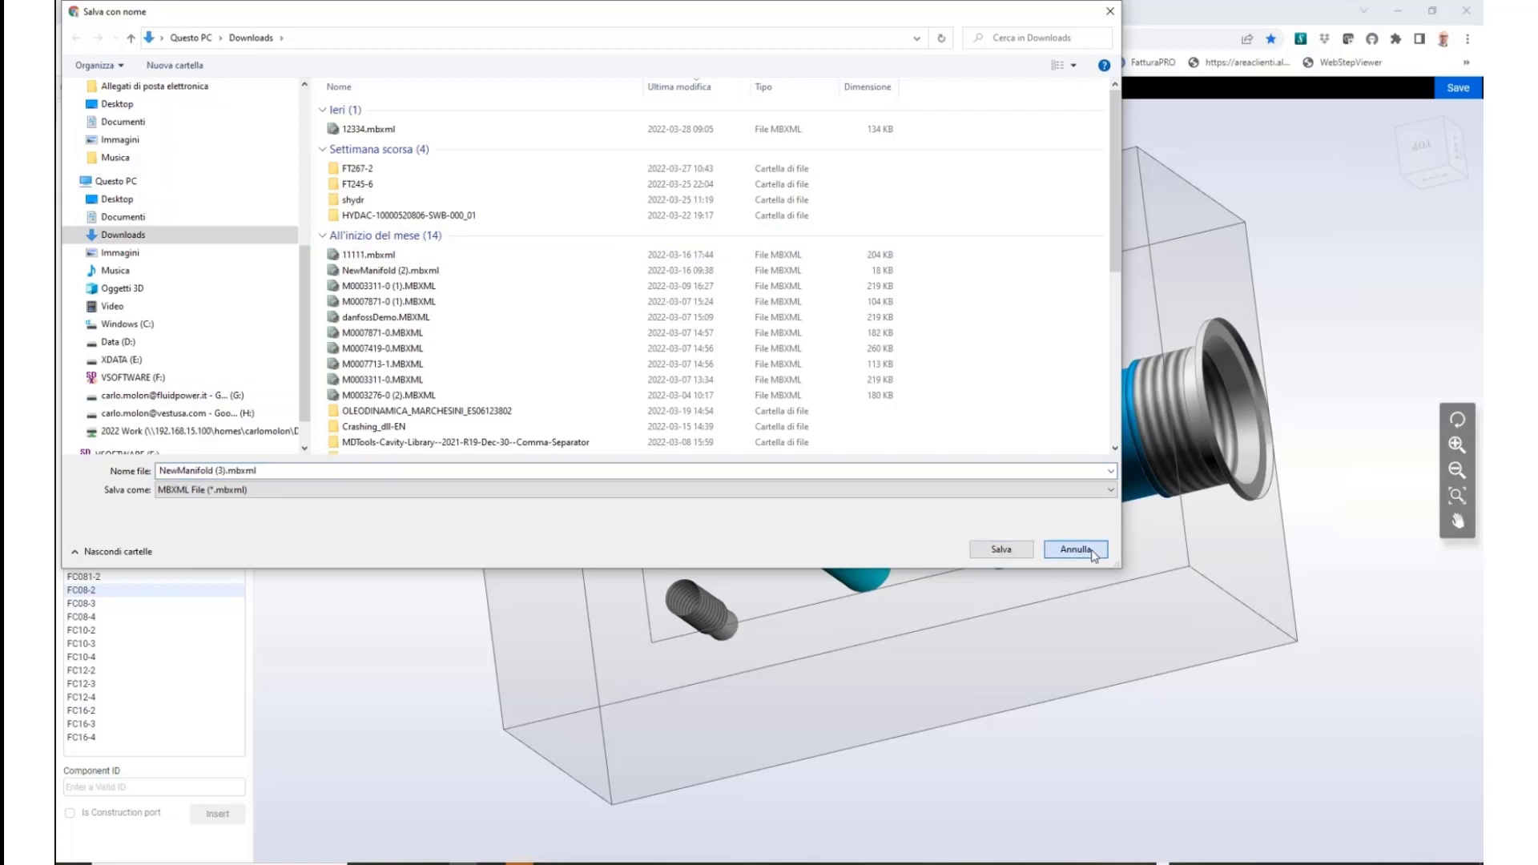
{"action": "left_click", "coordinate": [1093, 552]}
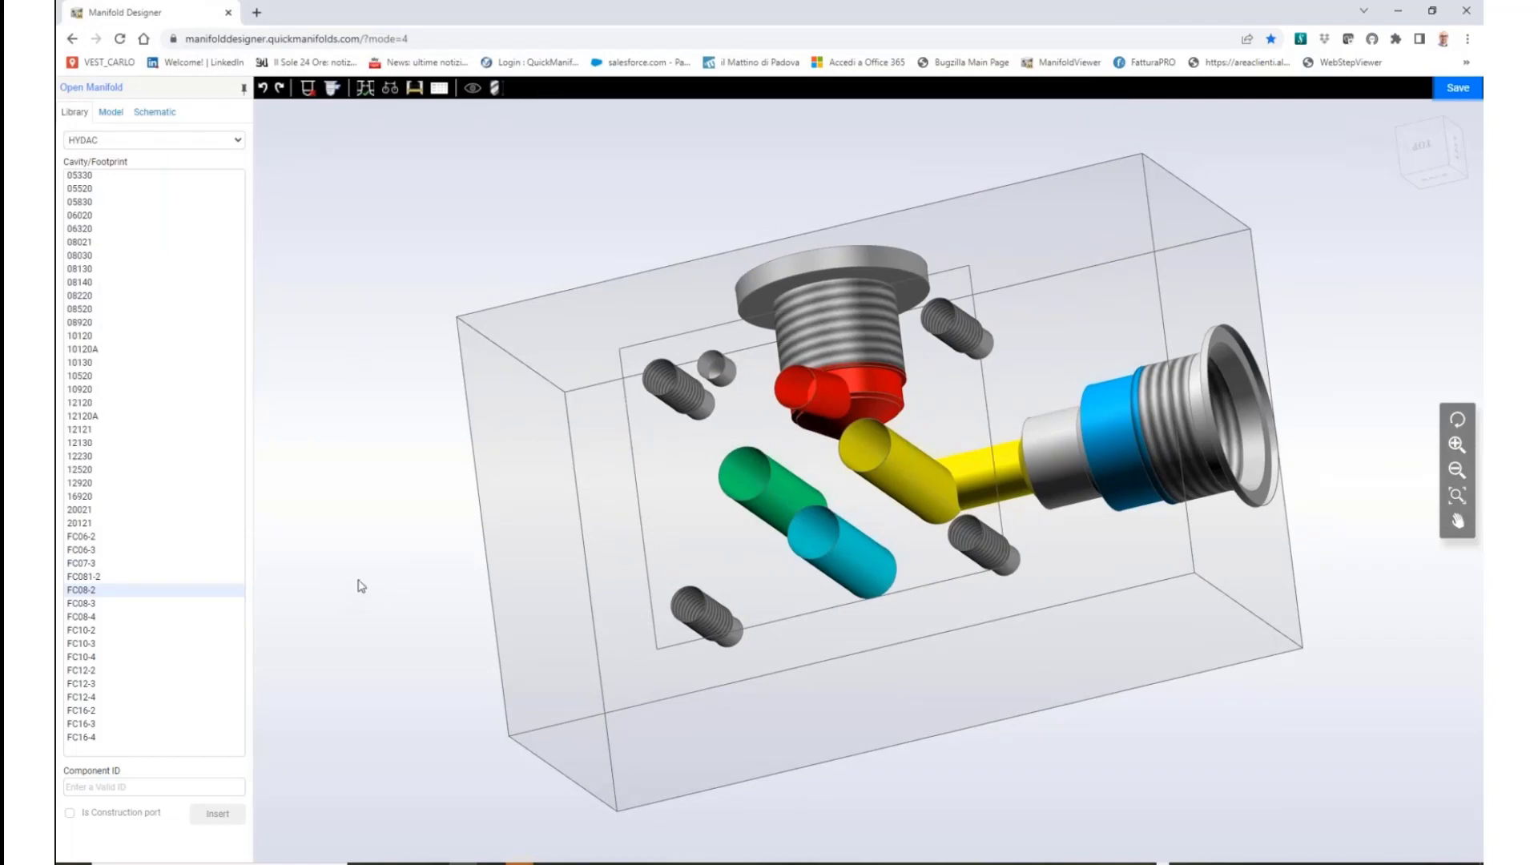
{"action": "left_click_drag", "start_coordinate": [401, 554], "coordinate": [413, 489]}
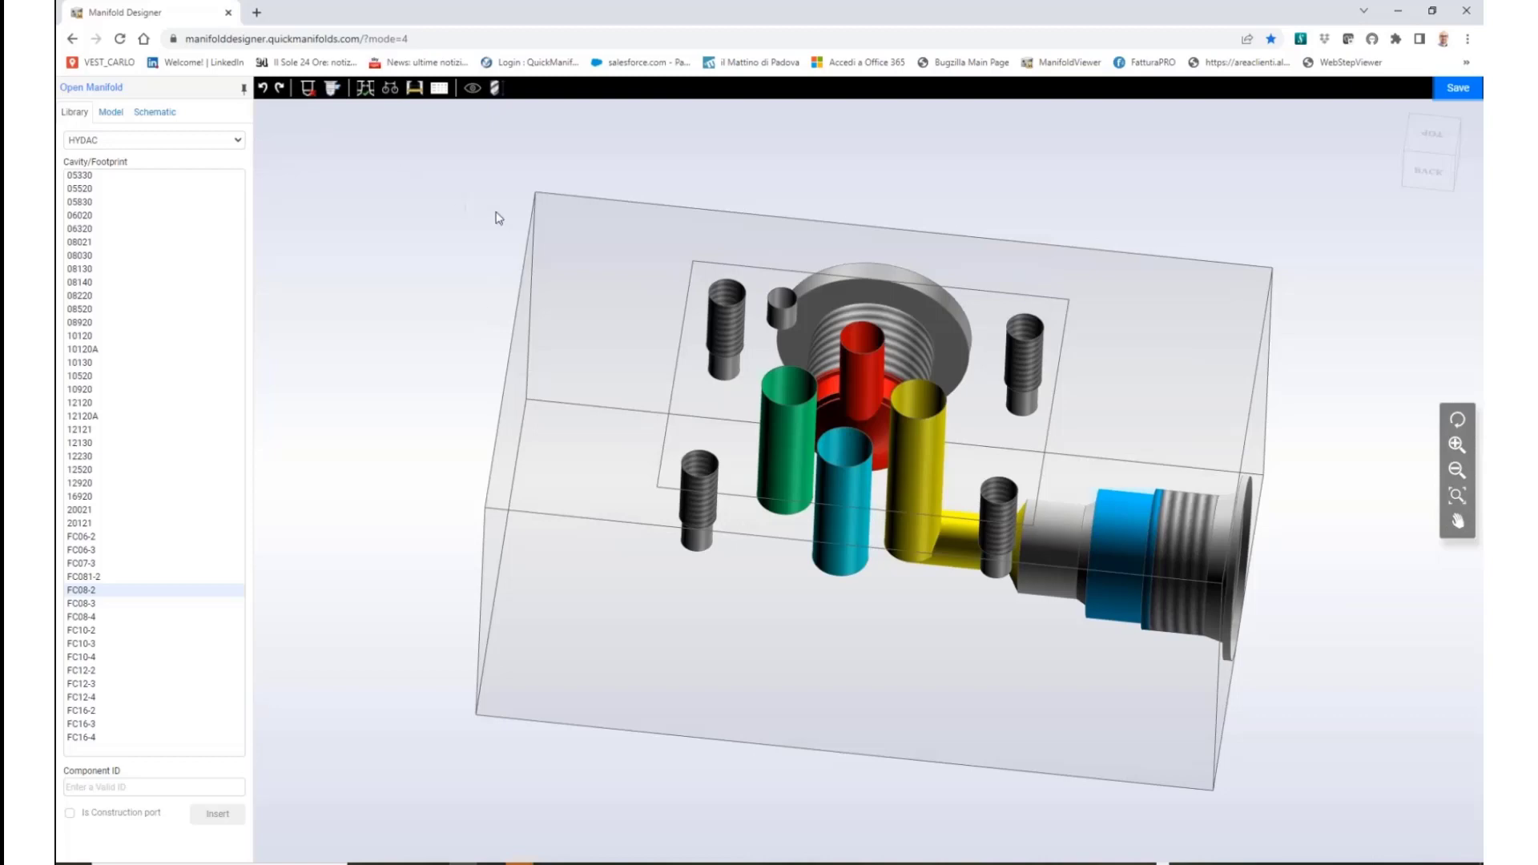
{"action": "left_click_drag", "start_coordinate": [460, 320], "coordinate": [411, 266]}
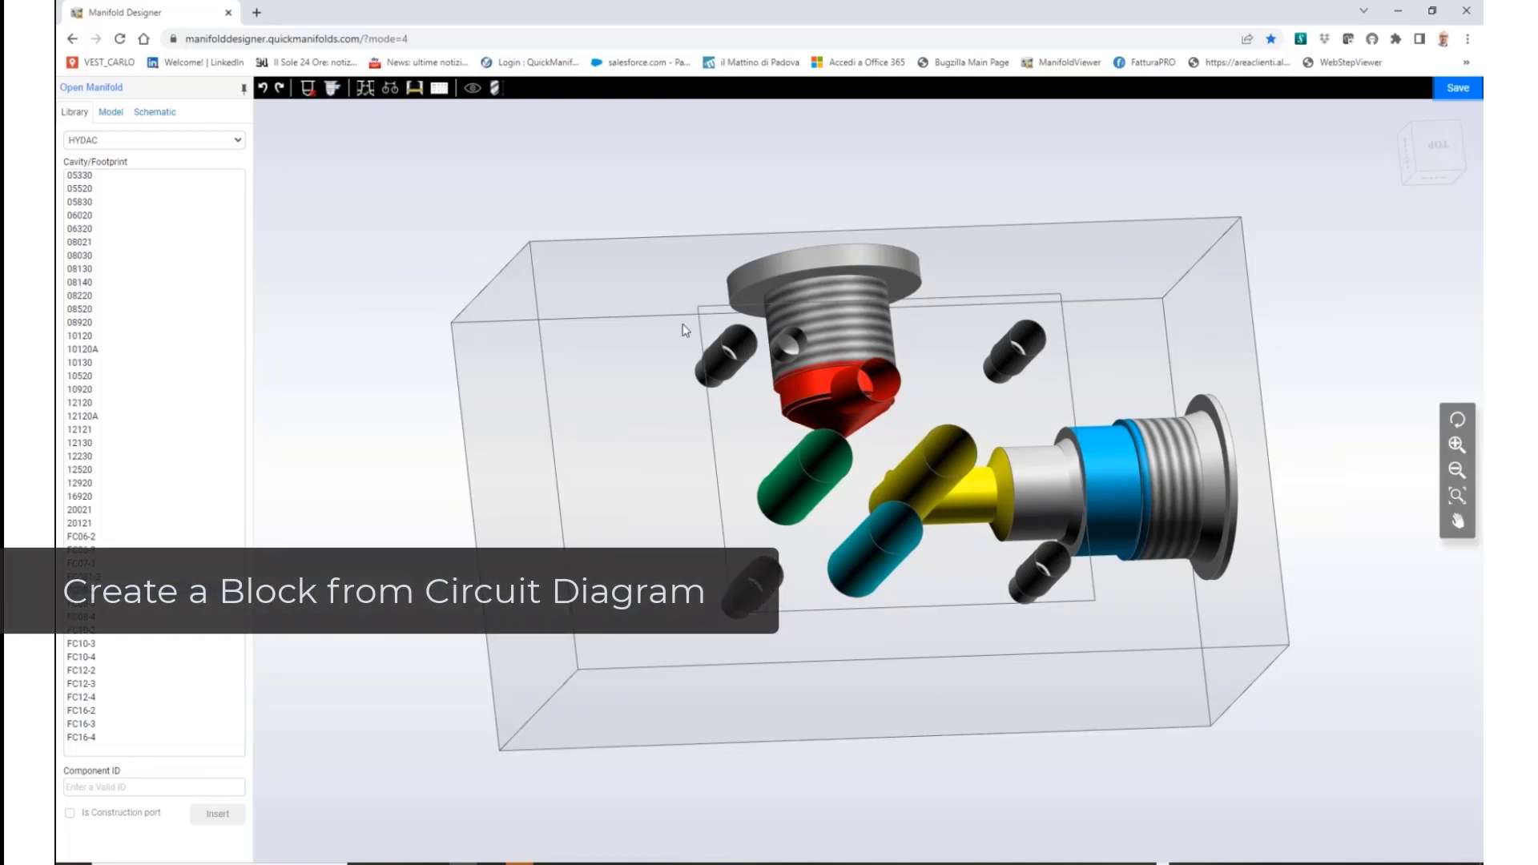
{"action": "left_click_drag", "start_coordinate": [703, 436], "coordinate": [609, 534]}
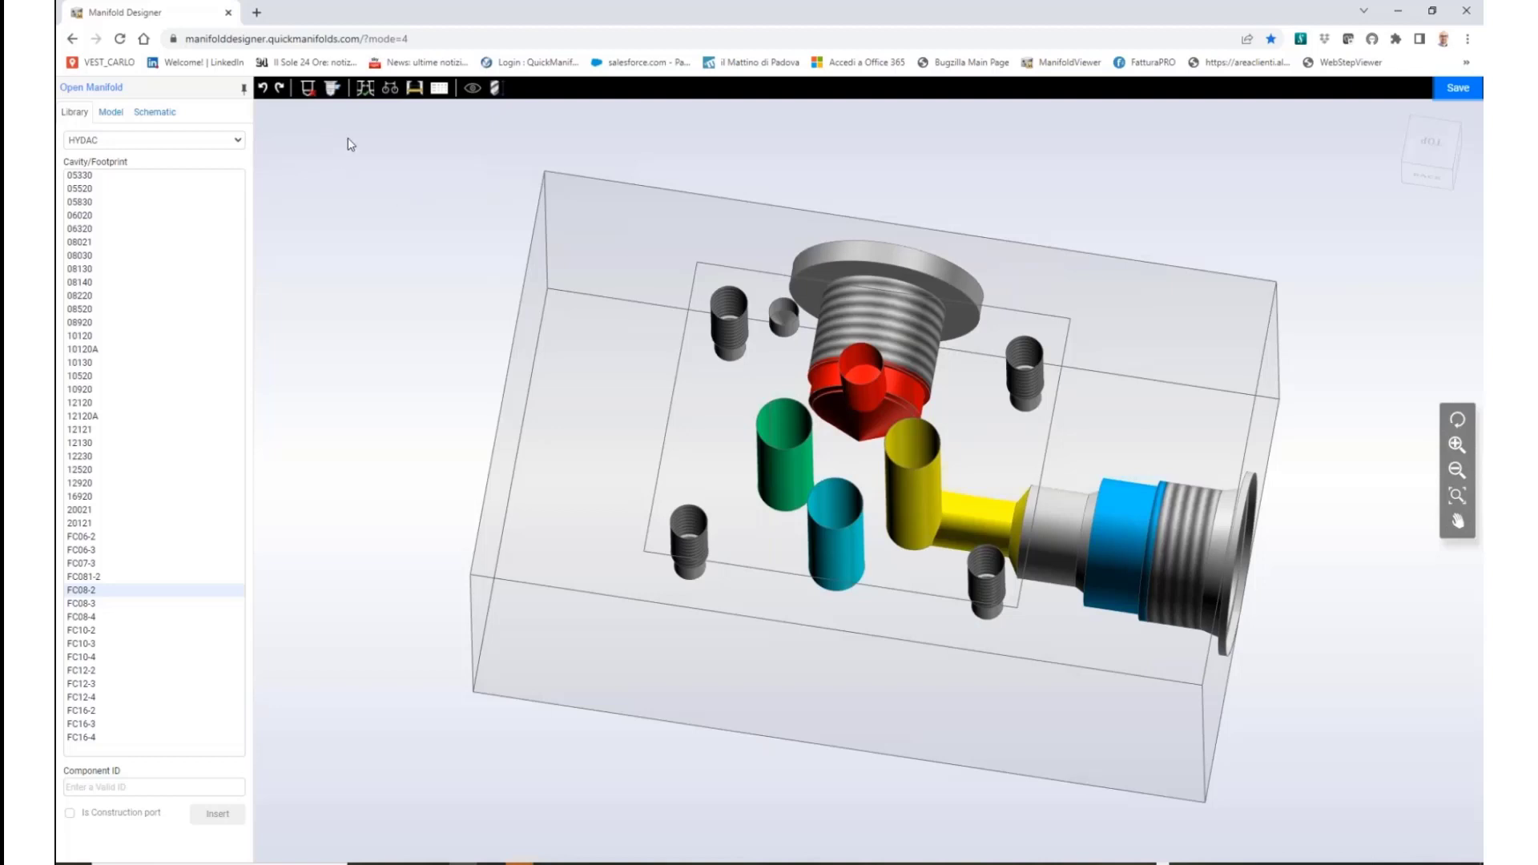
Start a new block by reloading the designer at manifolddesigner.quickmanifolds.com/?mode=4, and show its schematic file settings
{"action": "left_click", "coordinate": [424, 39]}
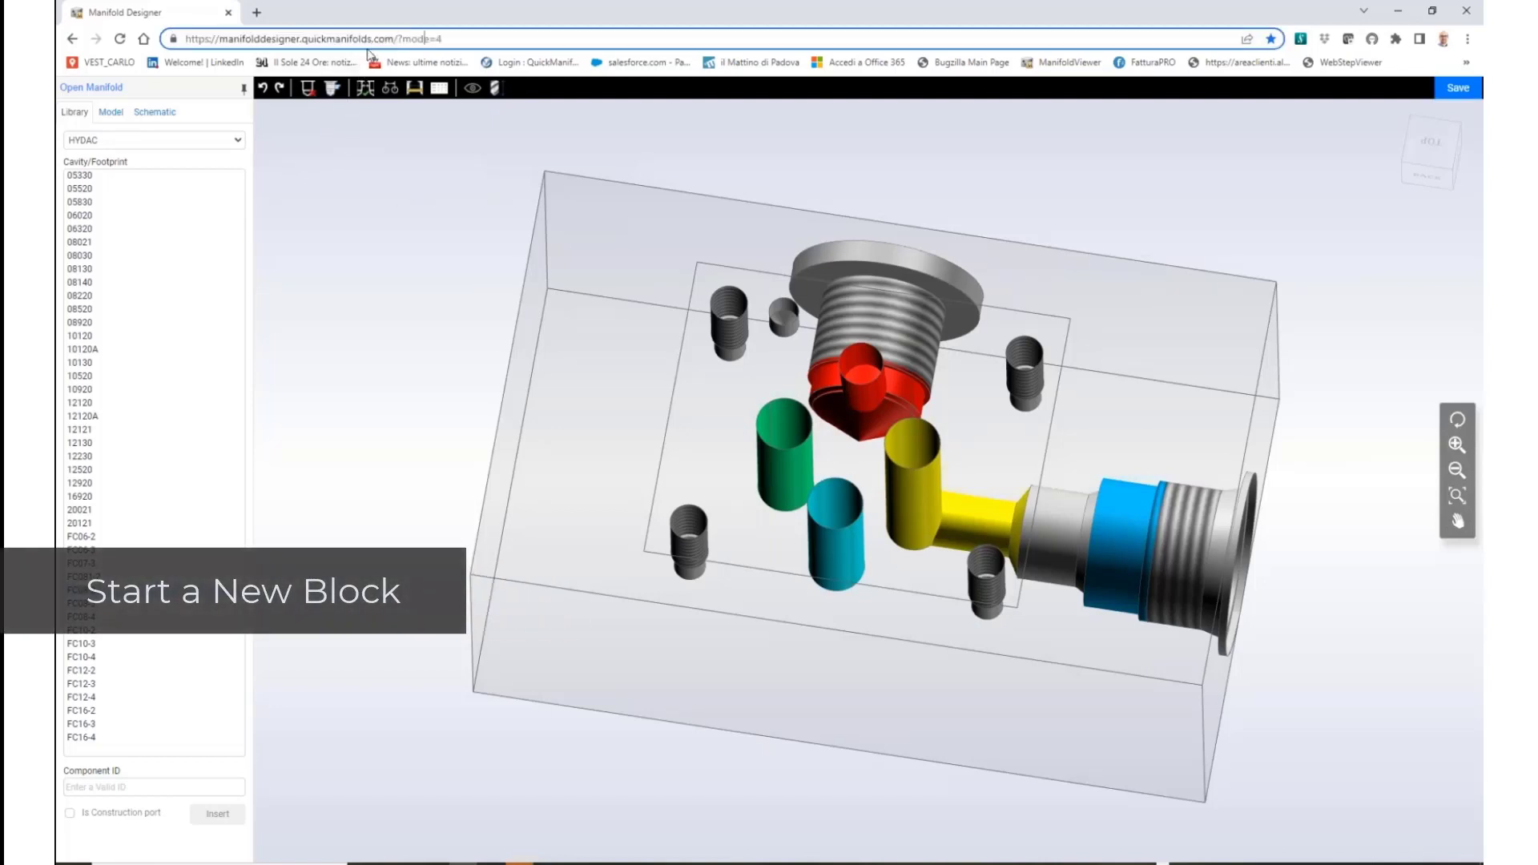
{"action": "left_click_drag", "start_coordinate": [401, 38], "coordinate": [572, 22]}
{"action": "key", "text": "BackSpace"}
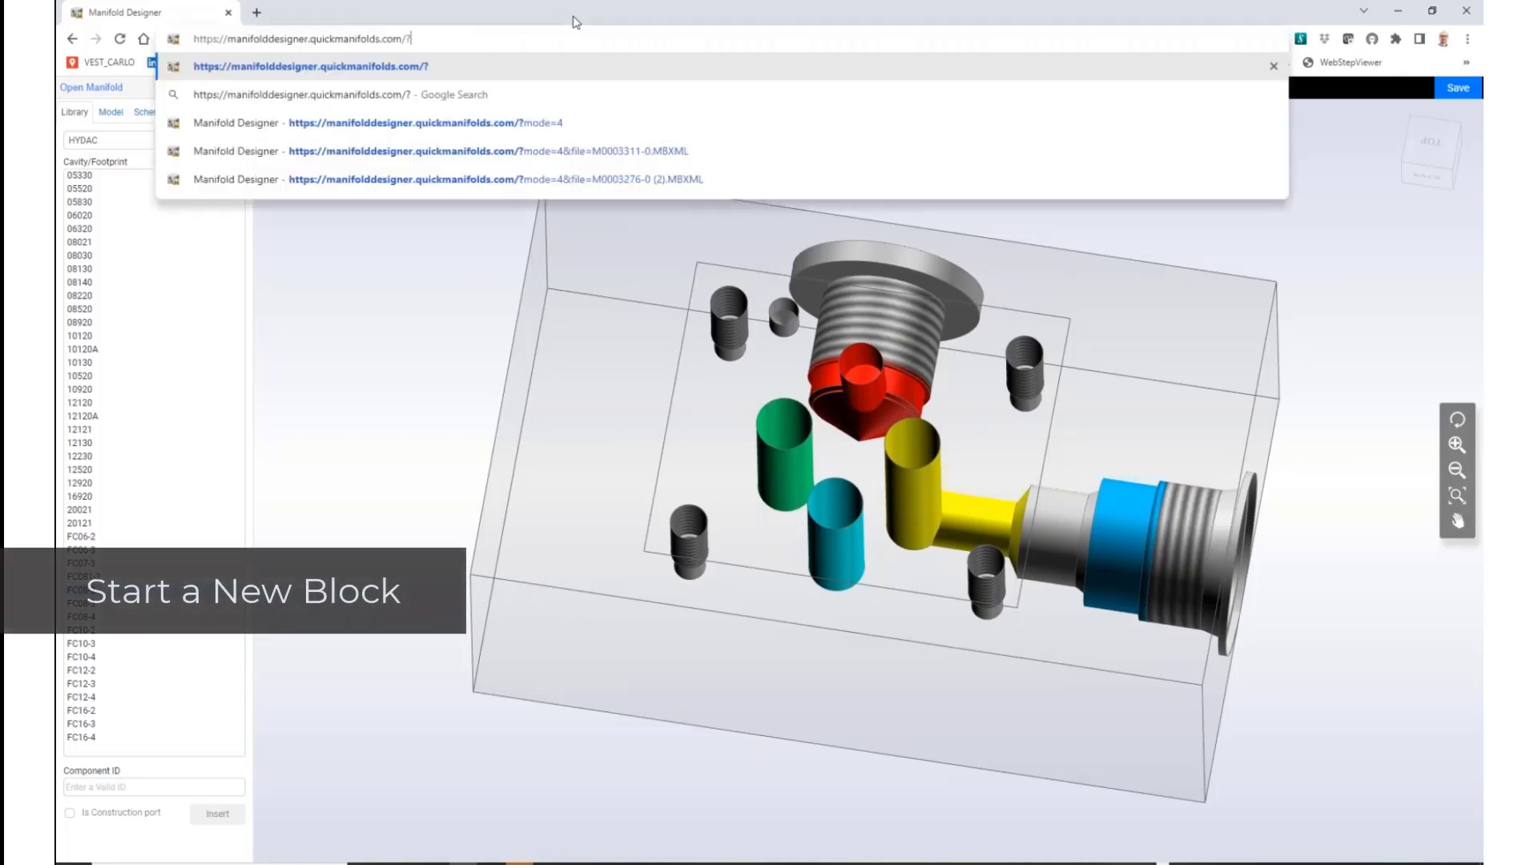
{"action": "left_click", "coordinate": [499, 123]}
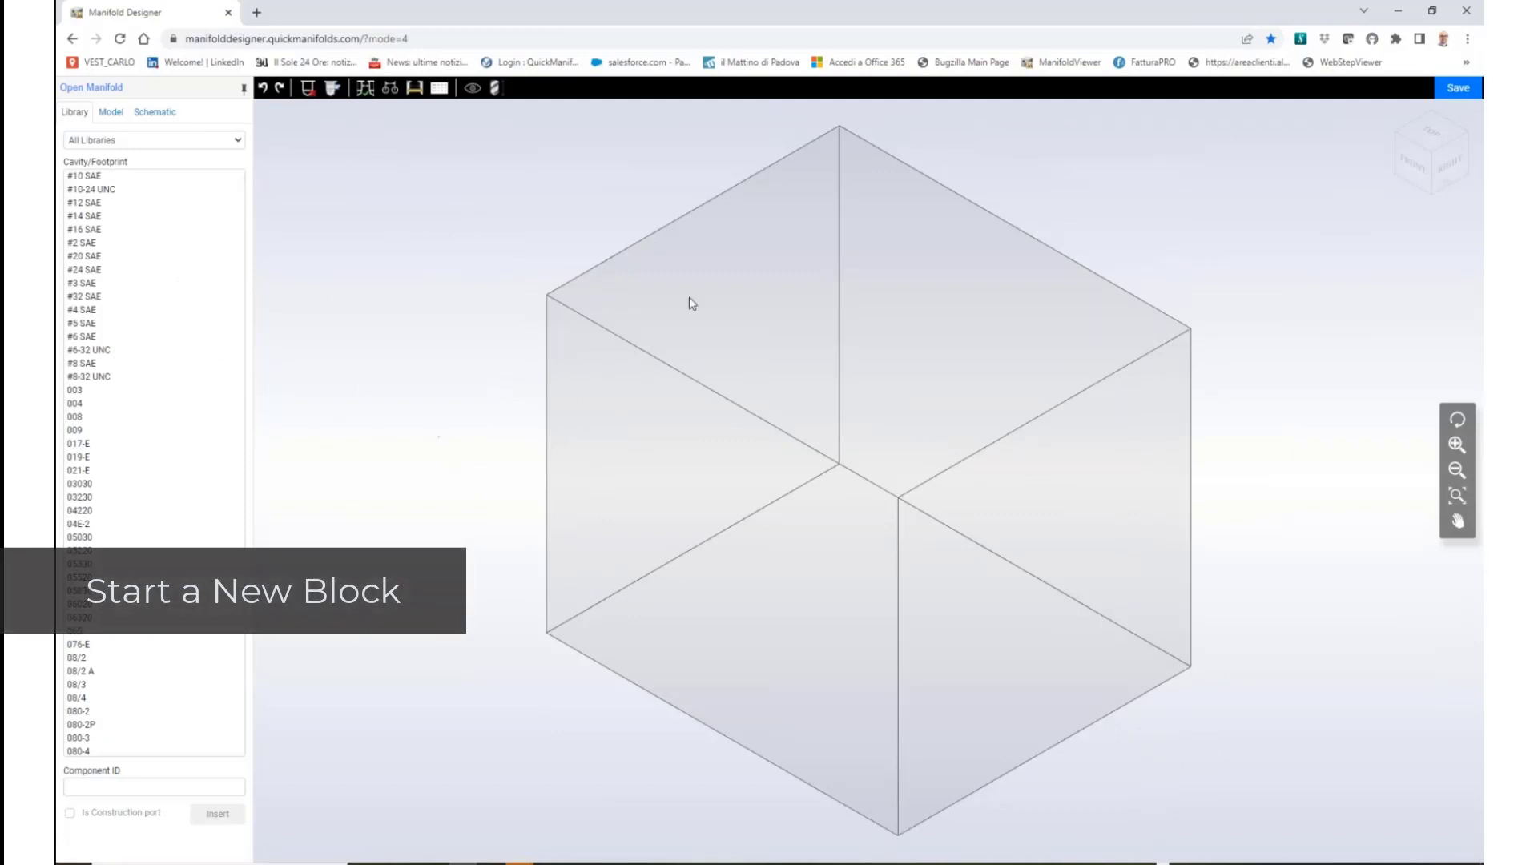
{"action": "left_click", "coordinate": [160, 113]}
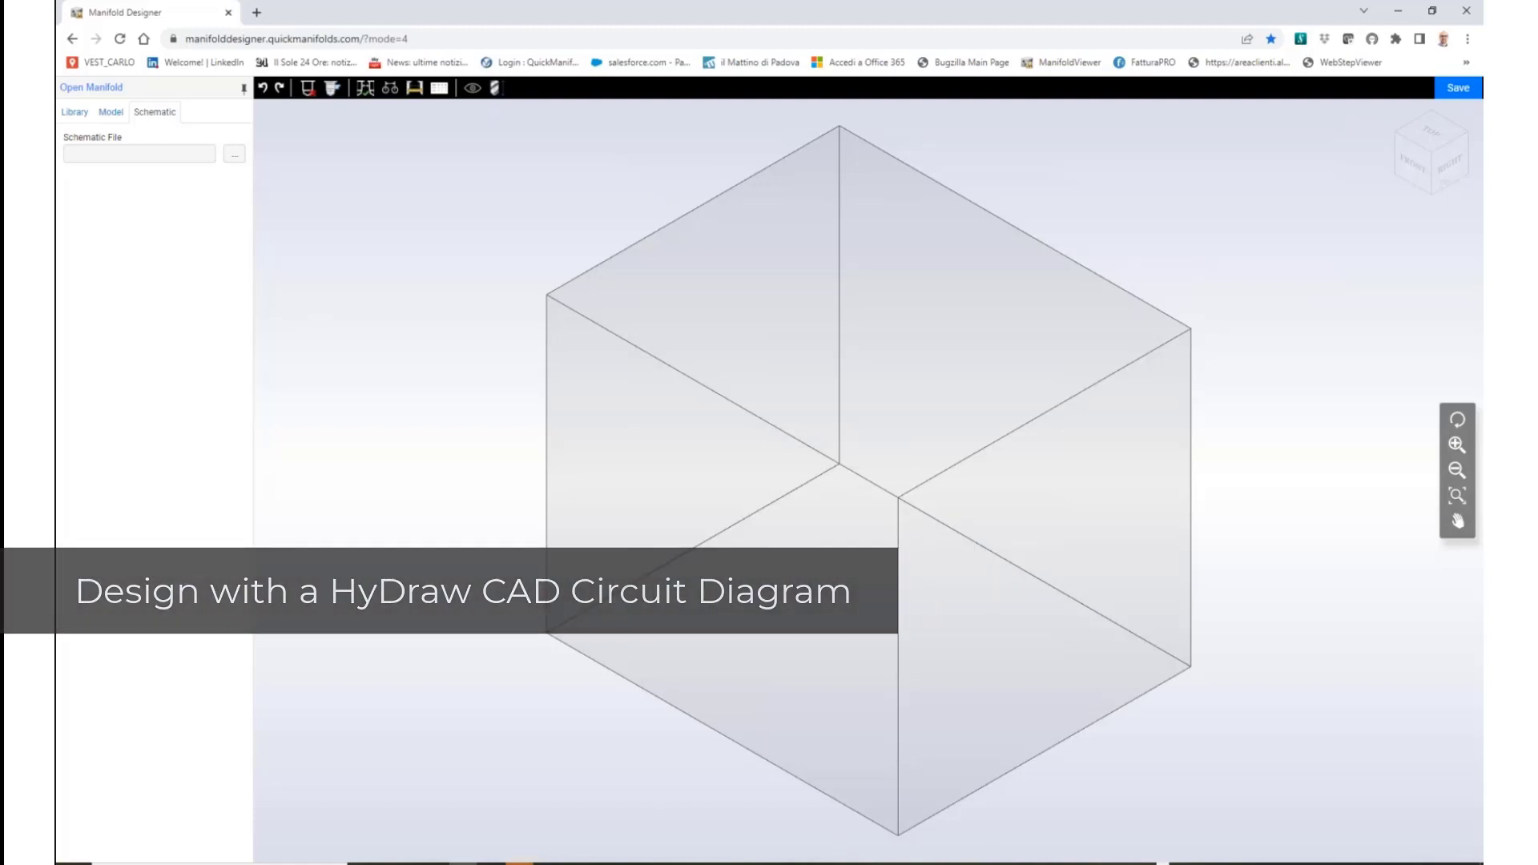
Switch to HyDraw CAD with the Drawing1 circuit, maximize its window and turn off the drawing grid
{"action": "mouse_move", "coordinate": [971, 862]}
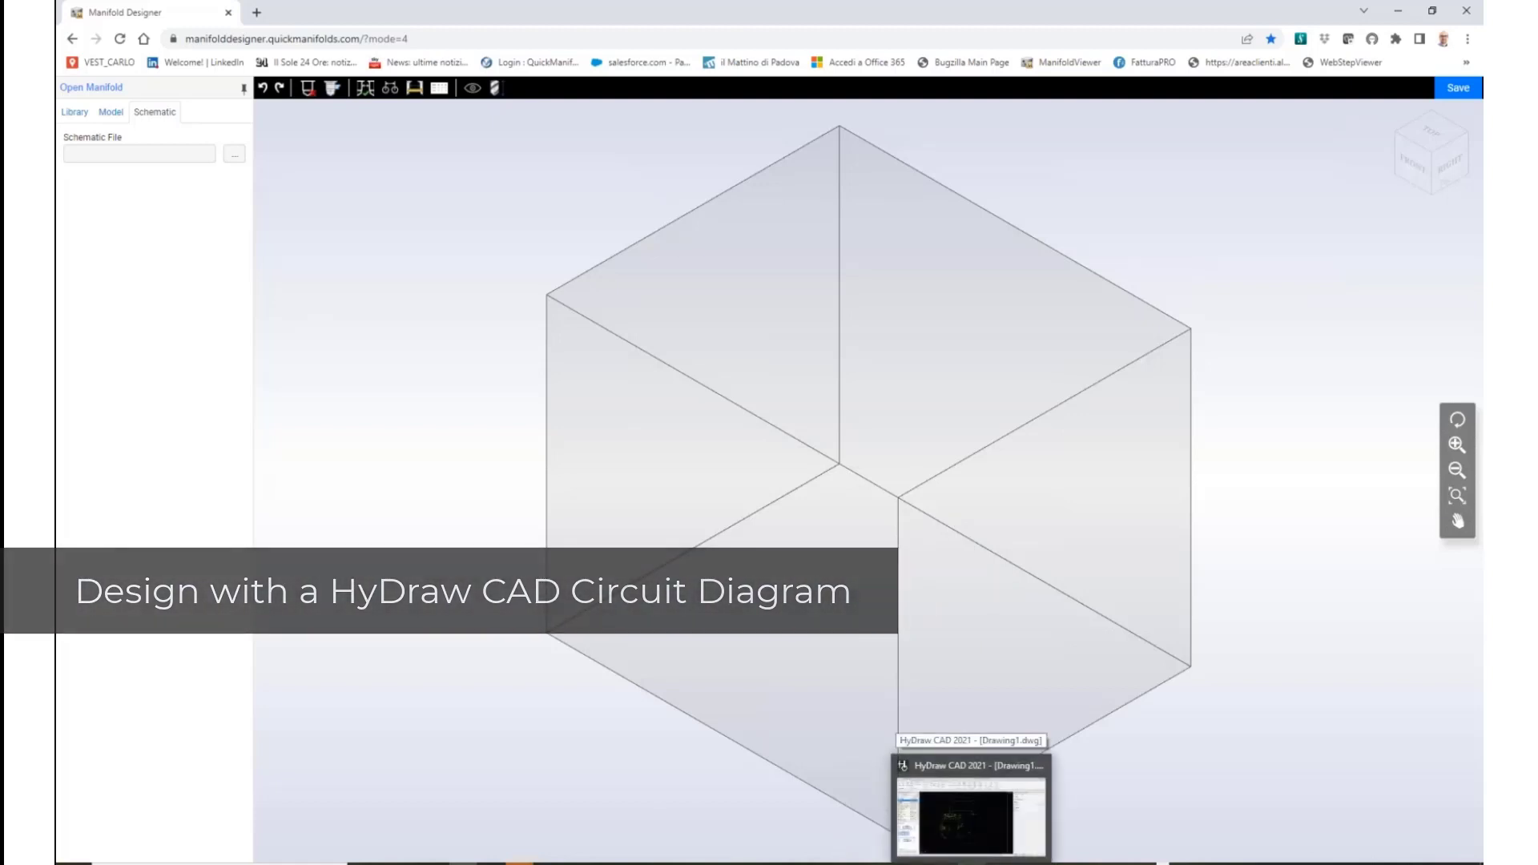
{"action": "left_click", "coordinate": [971, 813]}
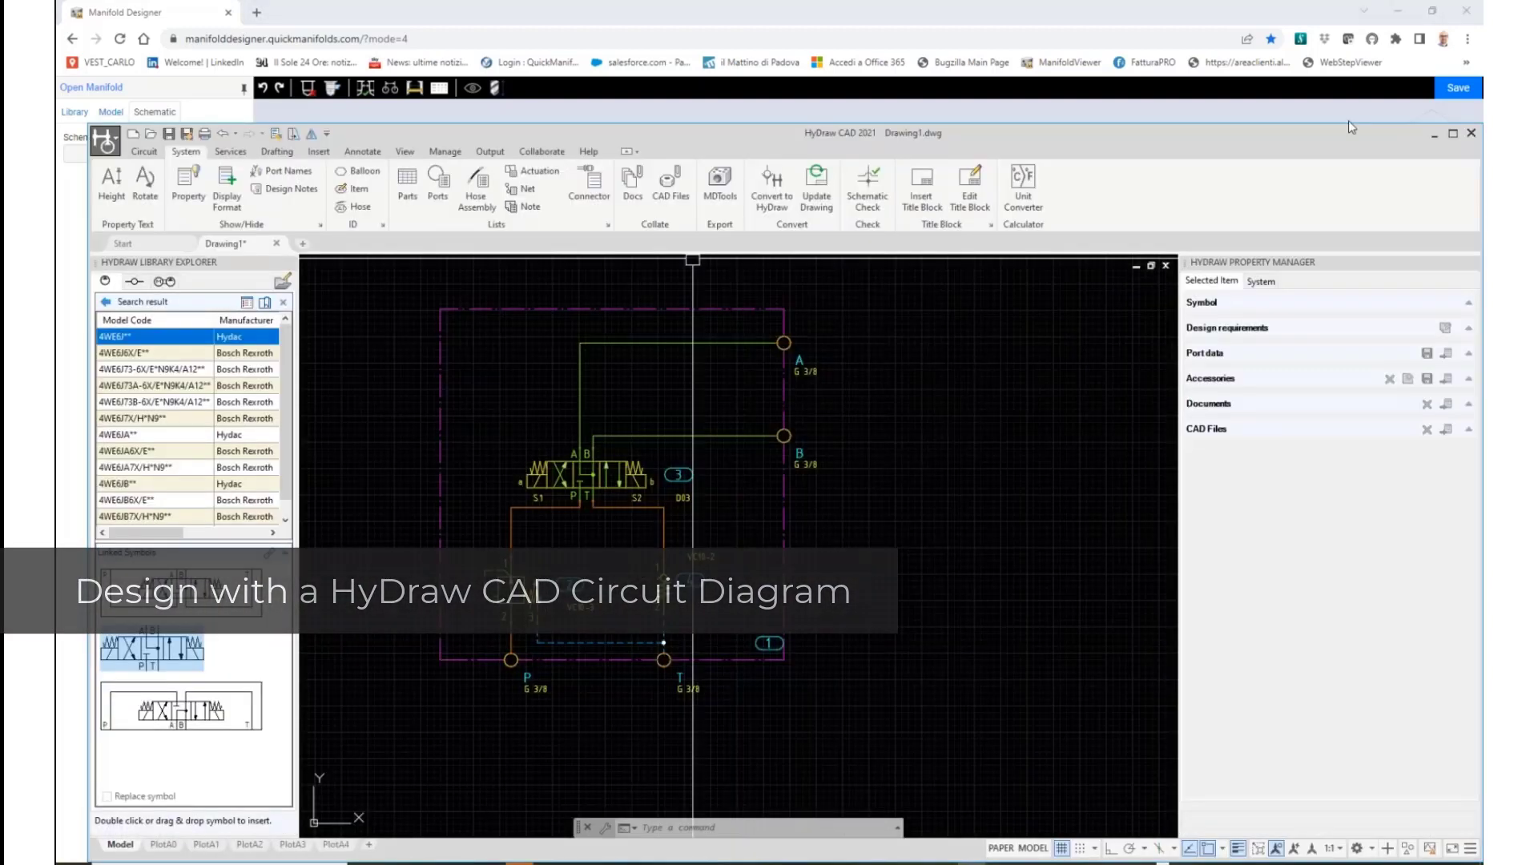
{"action": "double_click", "coordinate": [1334, 143]}
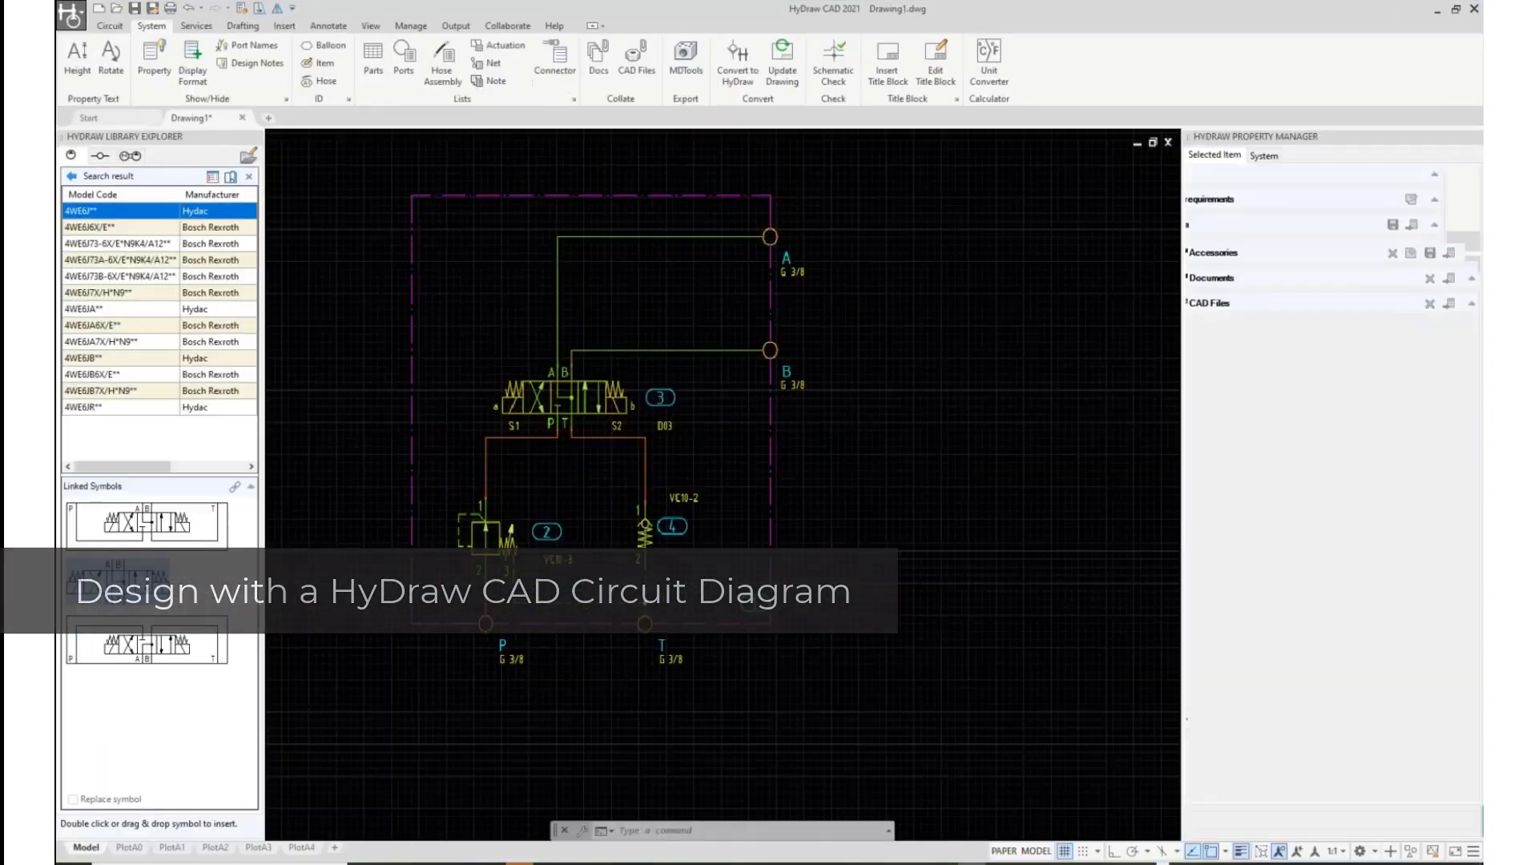
{"action": "key", "text": "F7"}
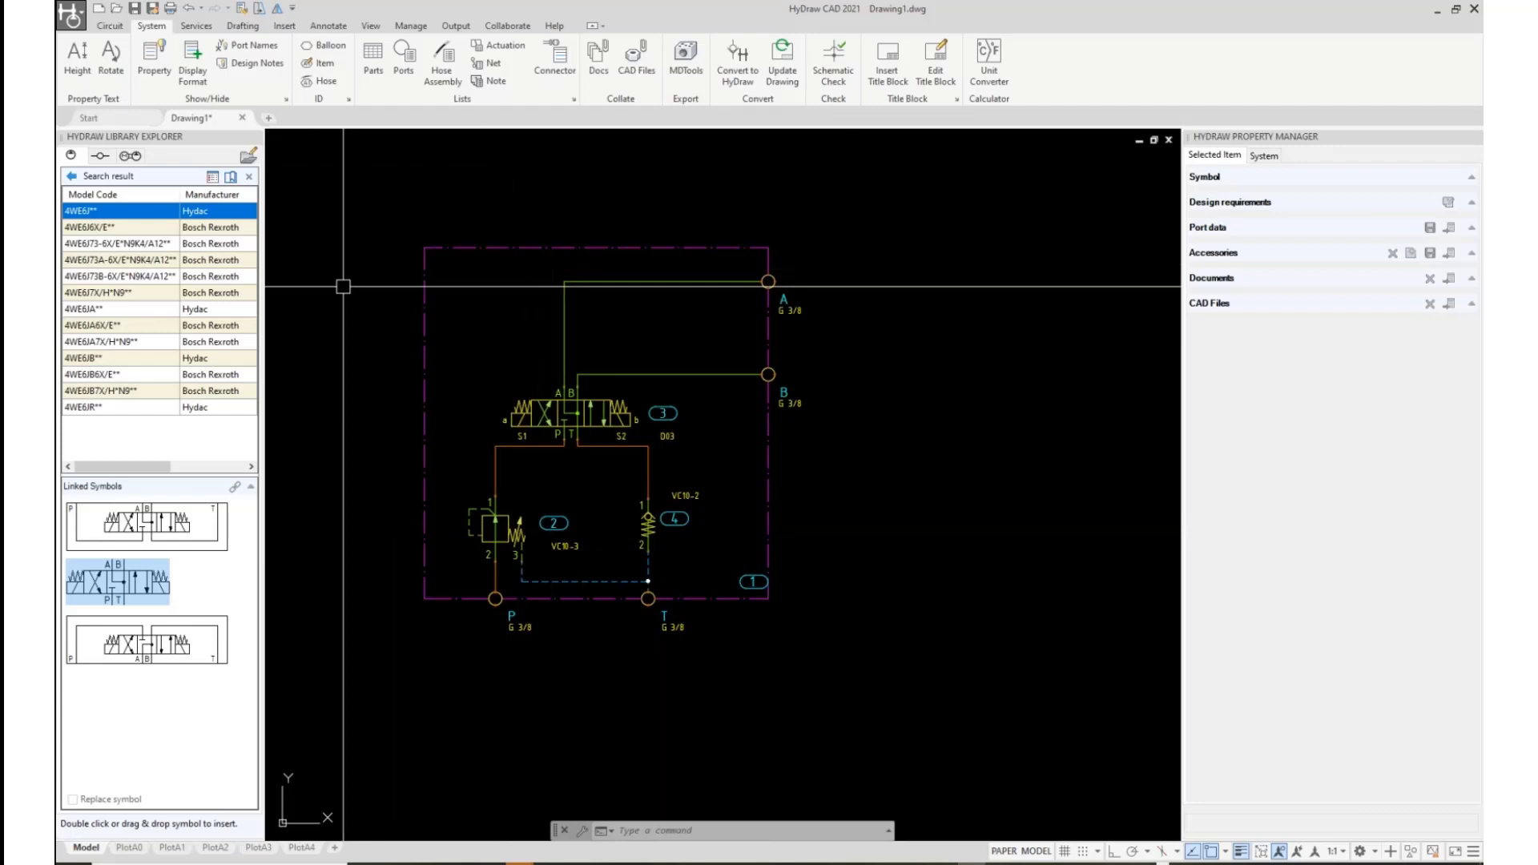
Start the MDTools export for the manifold enclosure around the circuit in Drawing1
{"action": "left_click", "coordinate": [690, 55]}
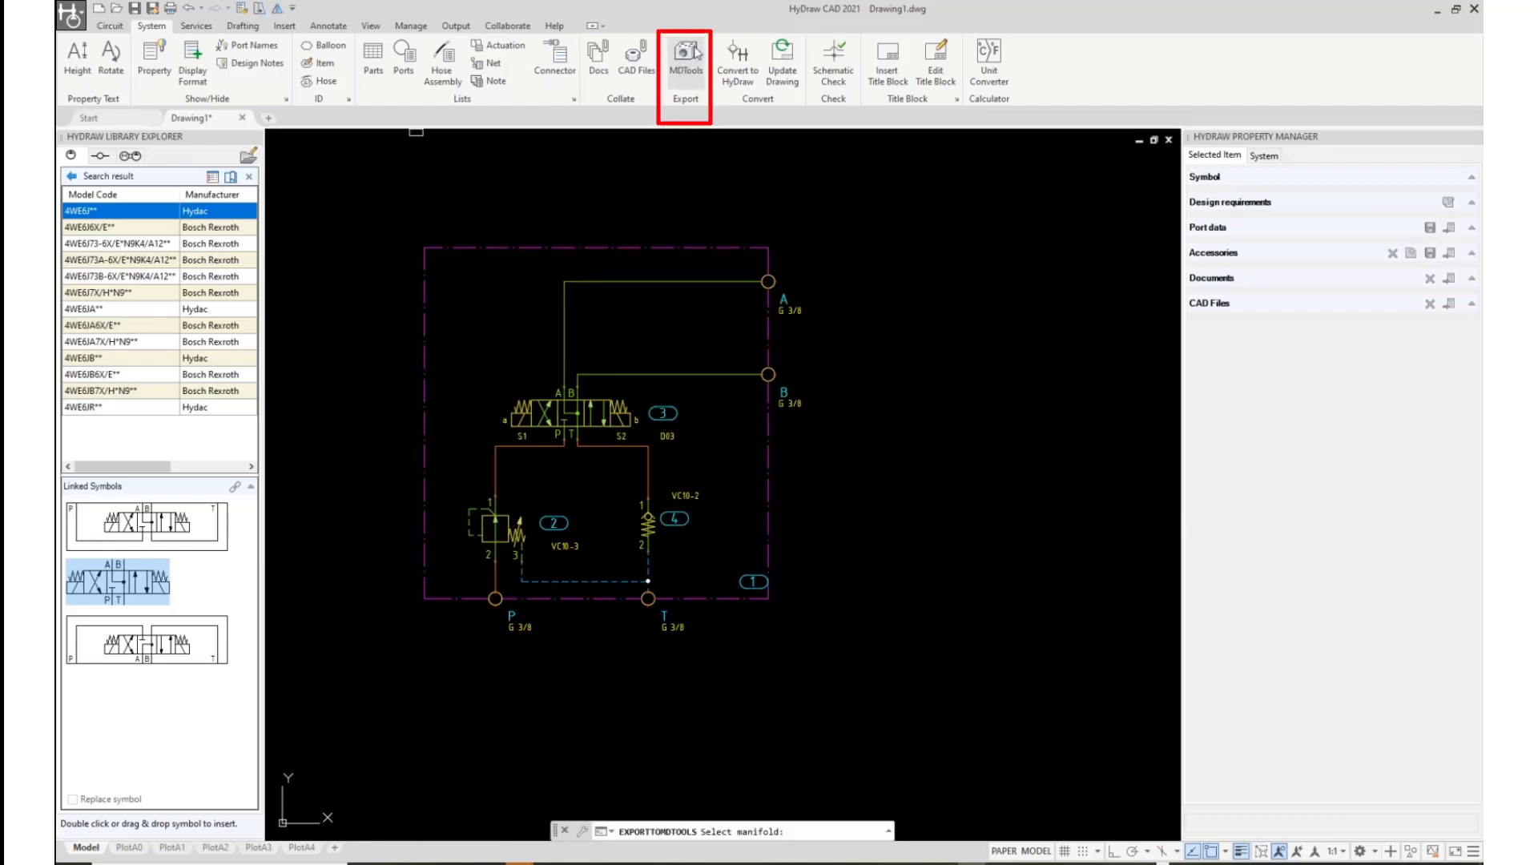
{"action": "left_click", "coordinate": [699, 247]}
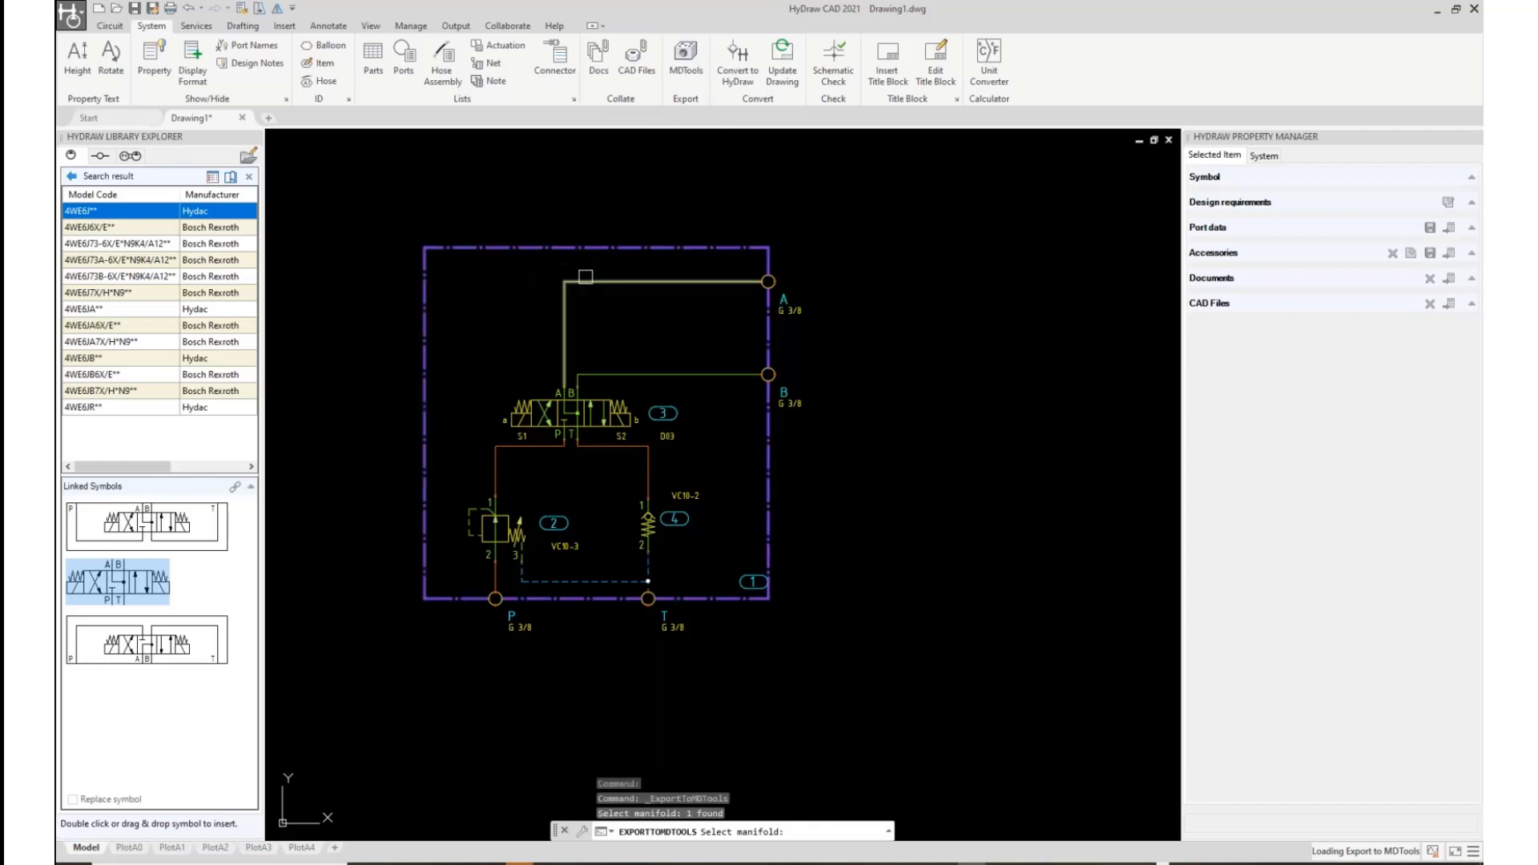
{"action": "key", "text": "Return"}
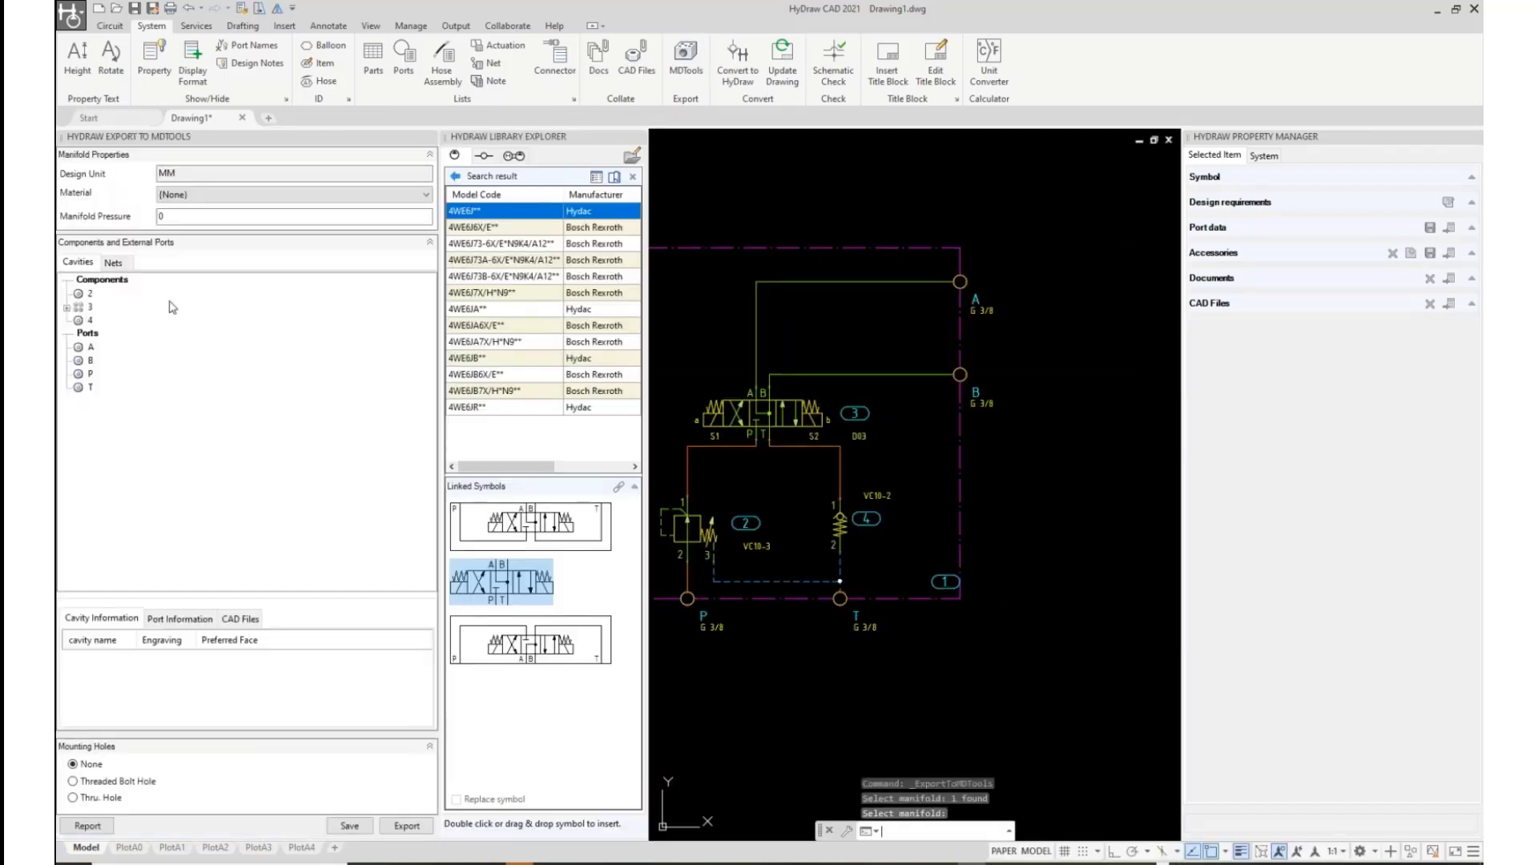
Export the manifold data as Drawing1.xml into the Manifold Designer folder
{"action": "left_click", "coordinate": [403, 834]}
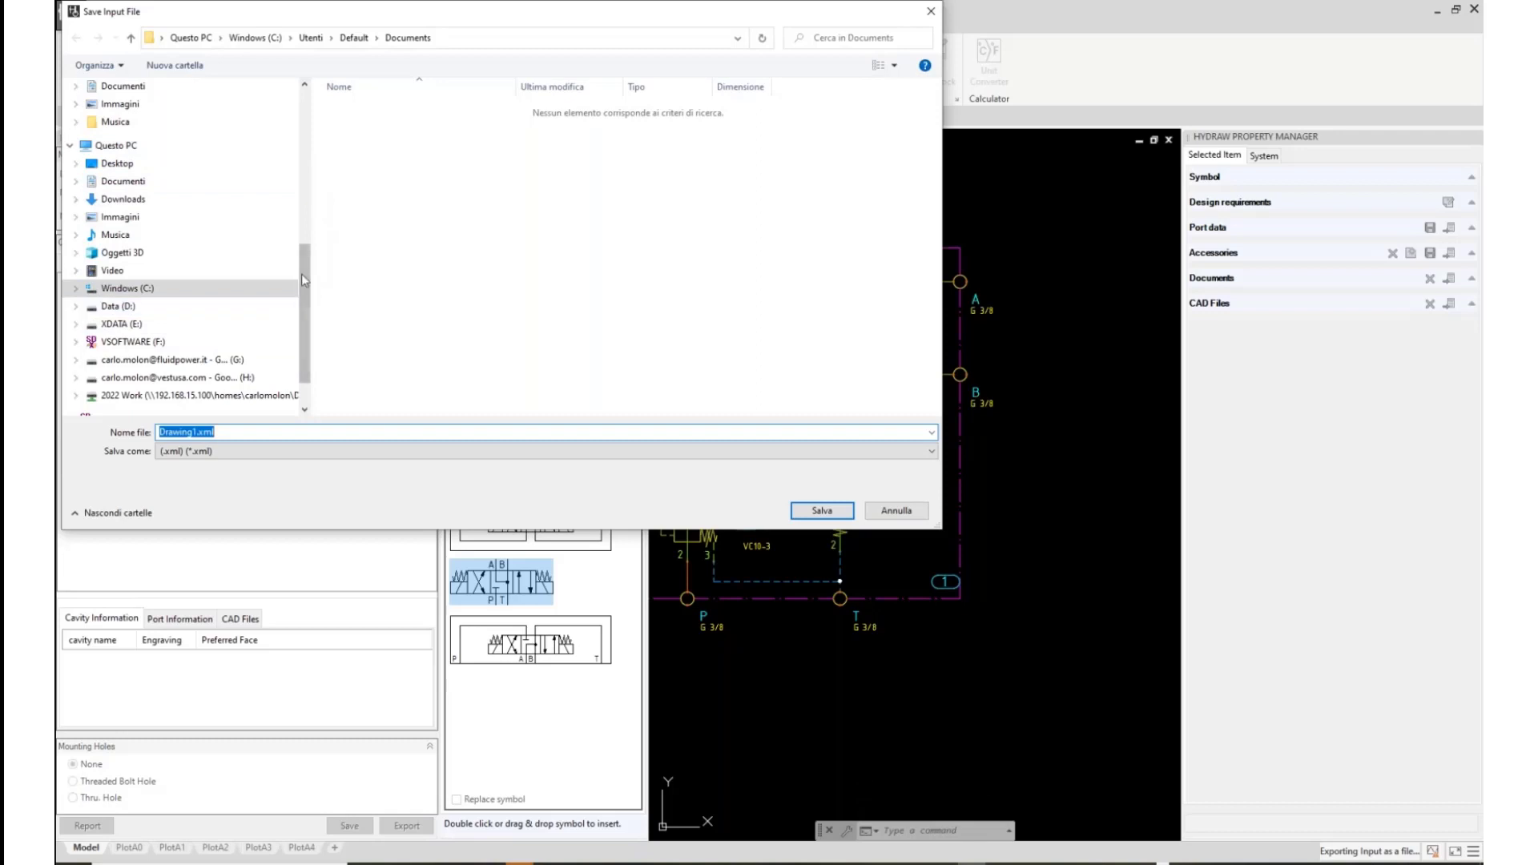
{"action": "left_click_drag", "start_coordinate": [303, 276], "coordinate": [310, 114]}
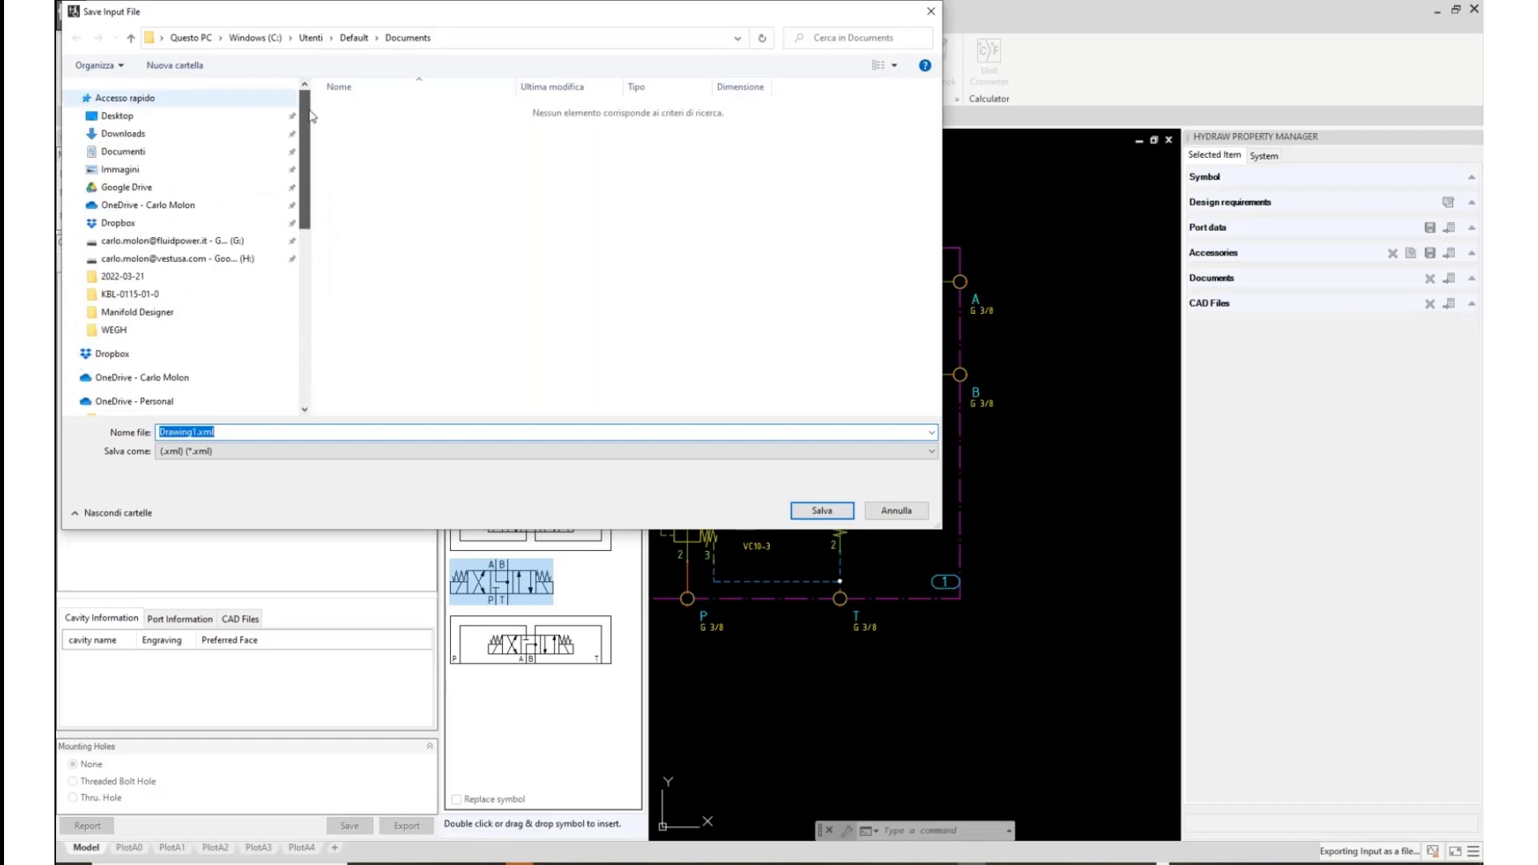
{"action": "left_click", "coordinate": [149, 314]}
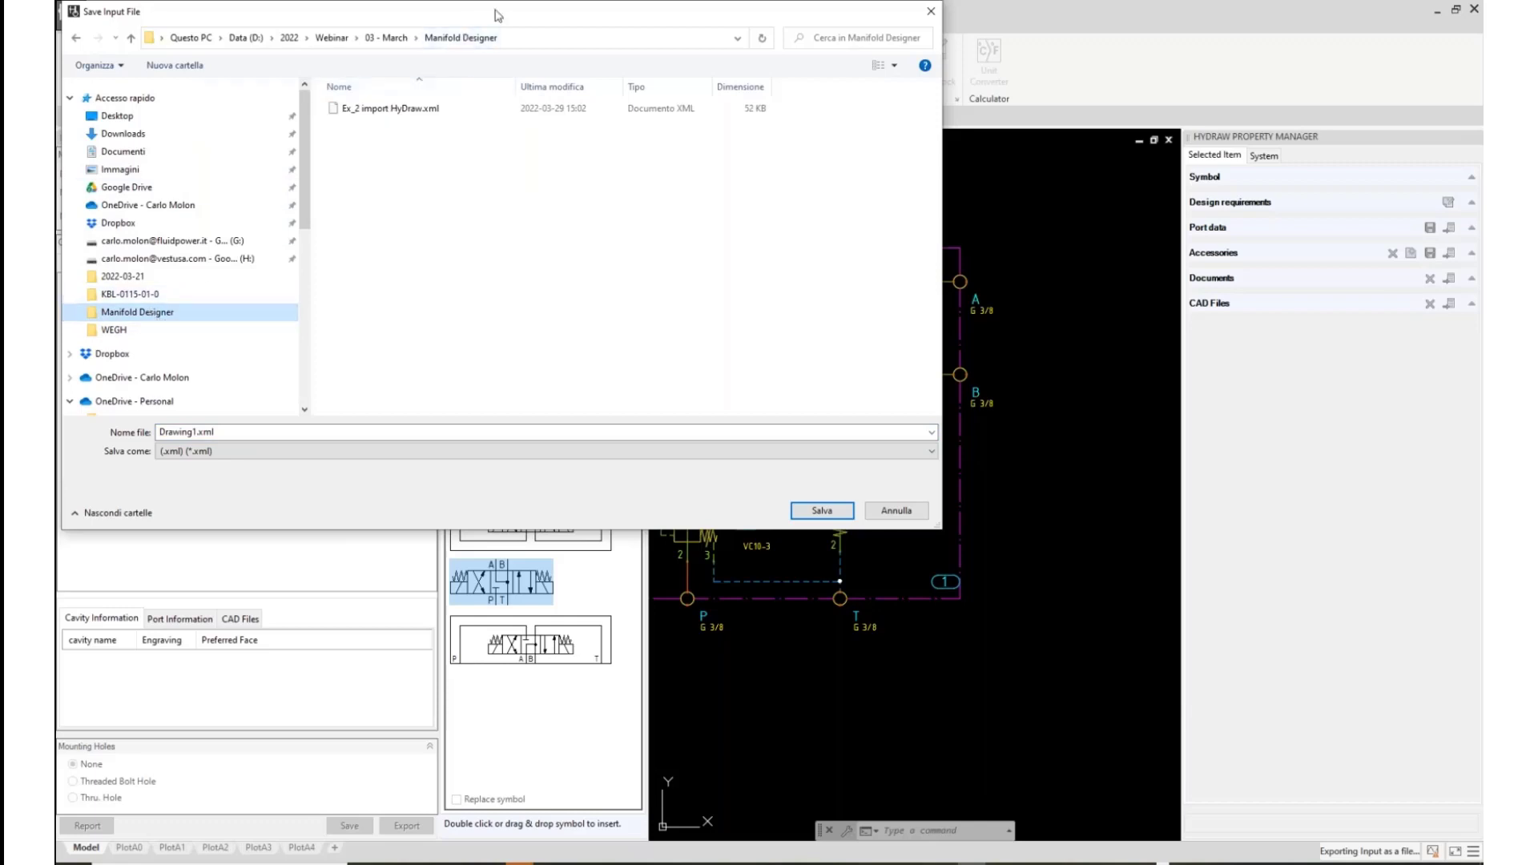
{"action": "left_click_drag", "start_coordinate": [502, 15], "coordinate": [910, 92]}
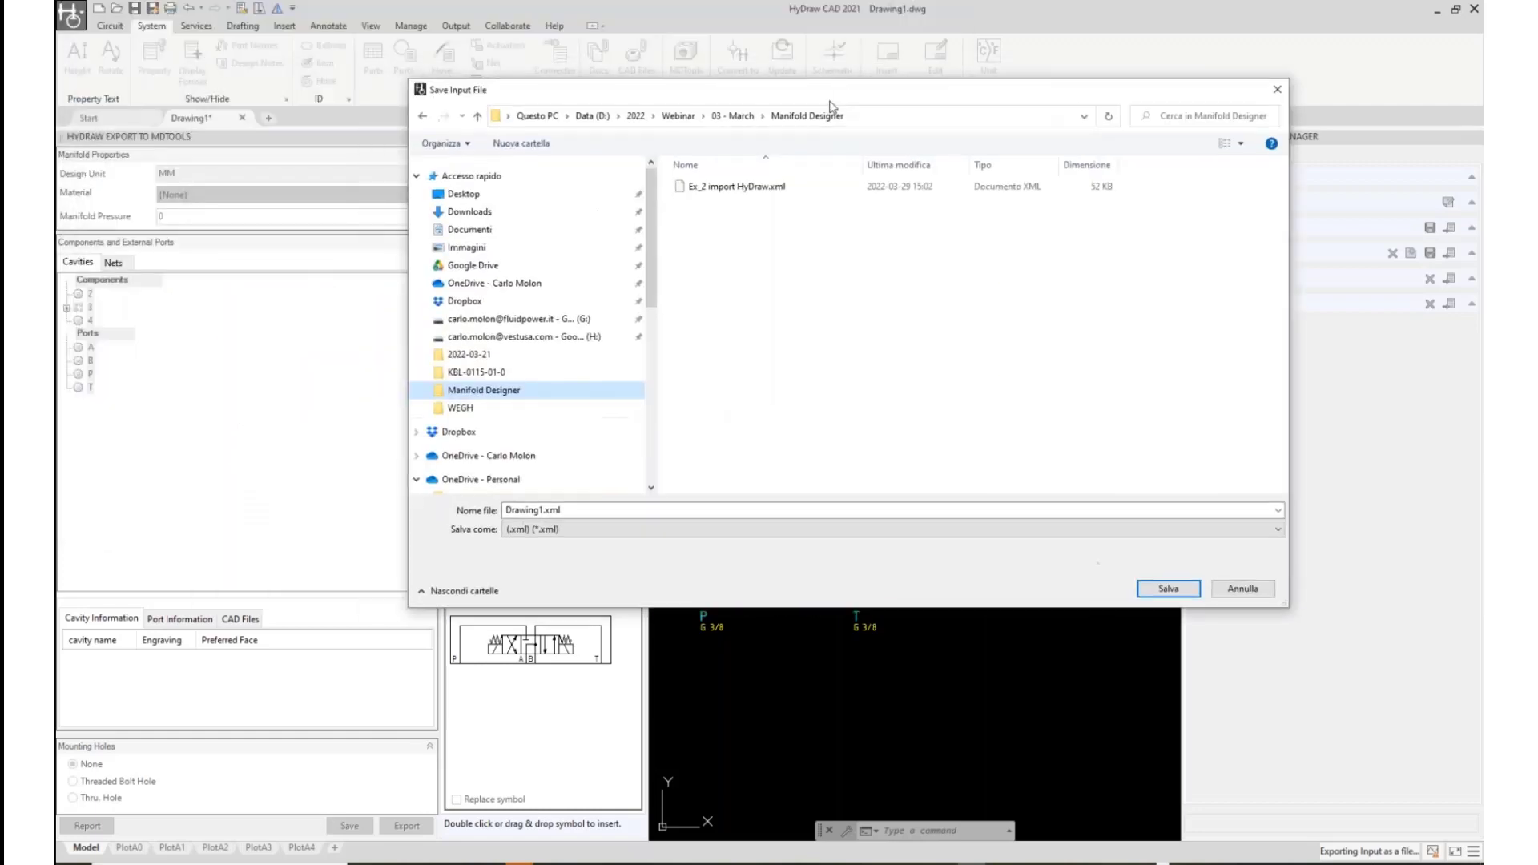
{"action": "left_click", "coordinate": [601, 506]}
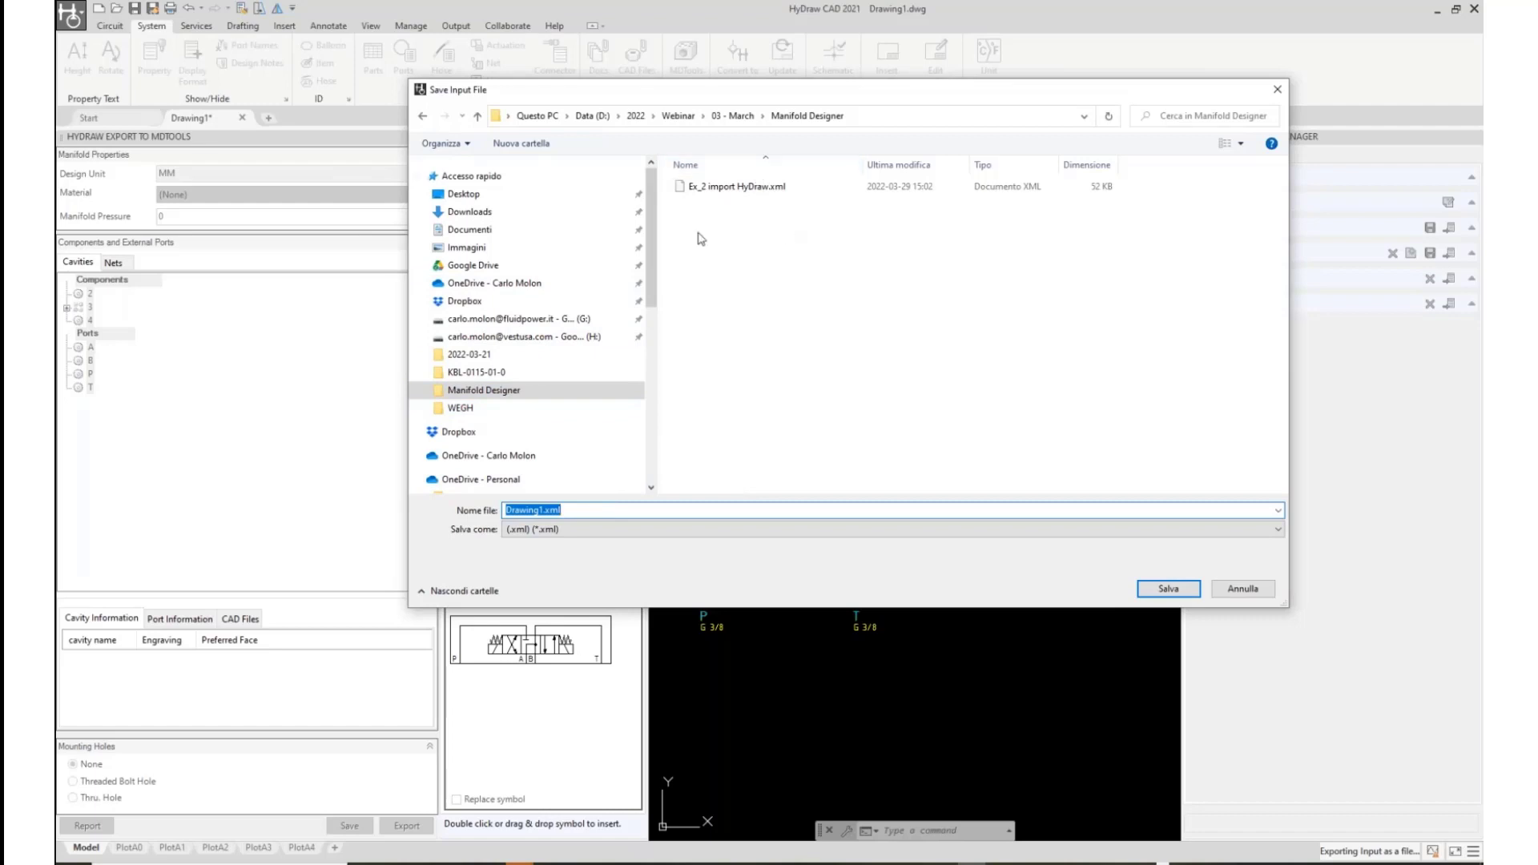
{"action": "left_click", "coordinate": [1169, 589]}
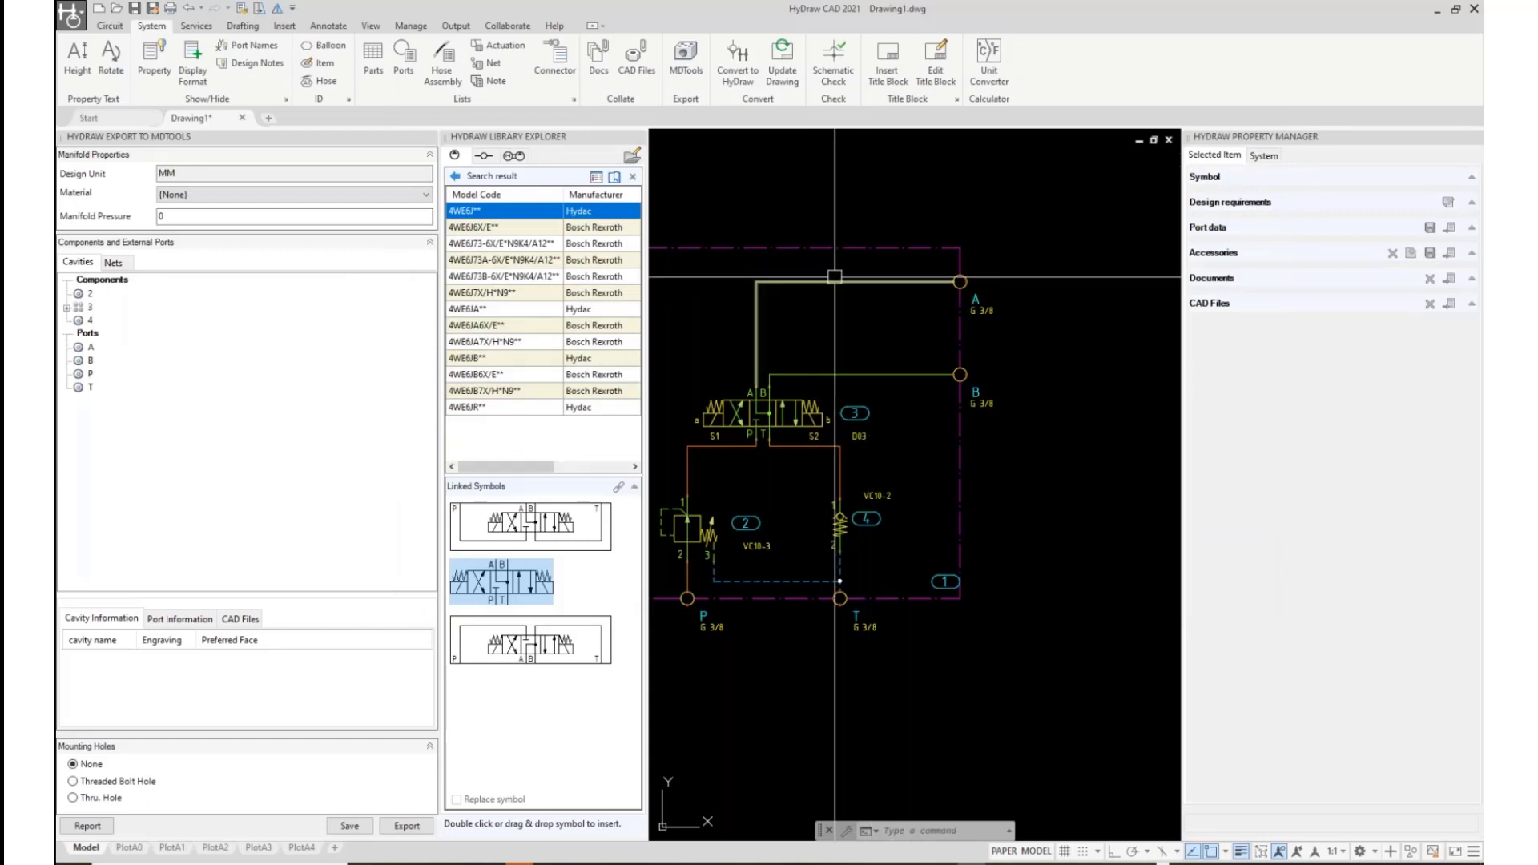
Examine components 2 and 3 and nets NET-2 and NET-4 of the exported manifold against the circuit diagram
{"action": "middle_click_drag", "start_coordinate": [835, 277], "coordinate": [934, 243]}
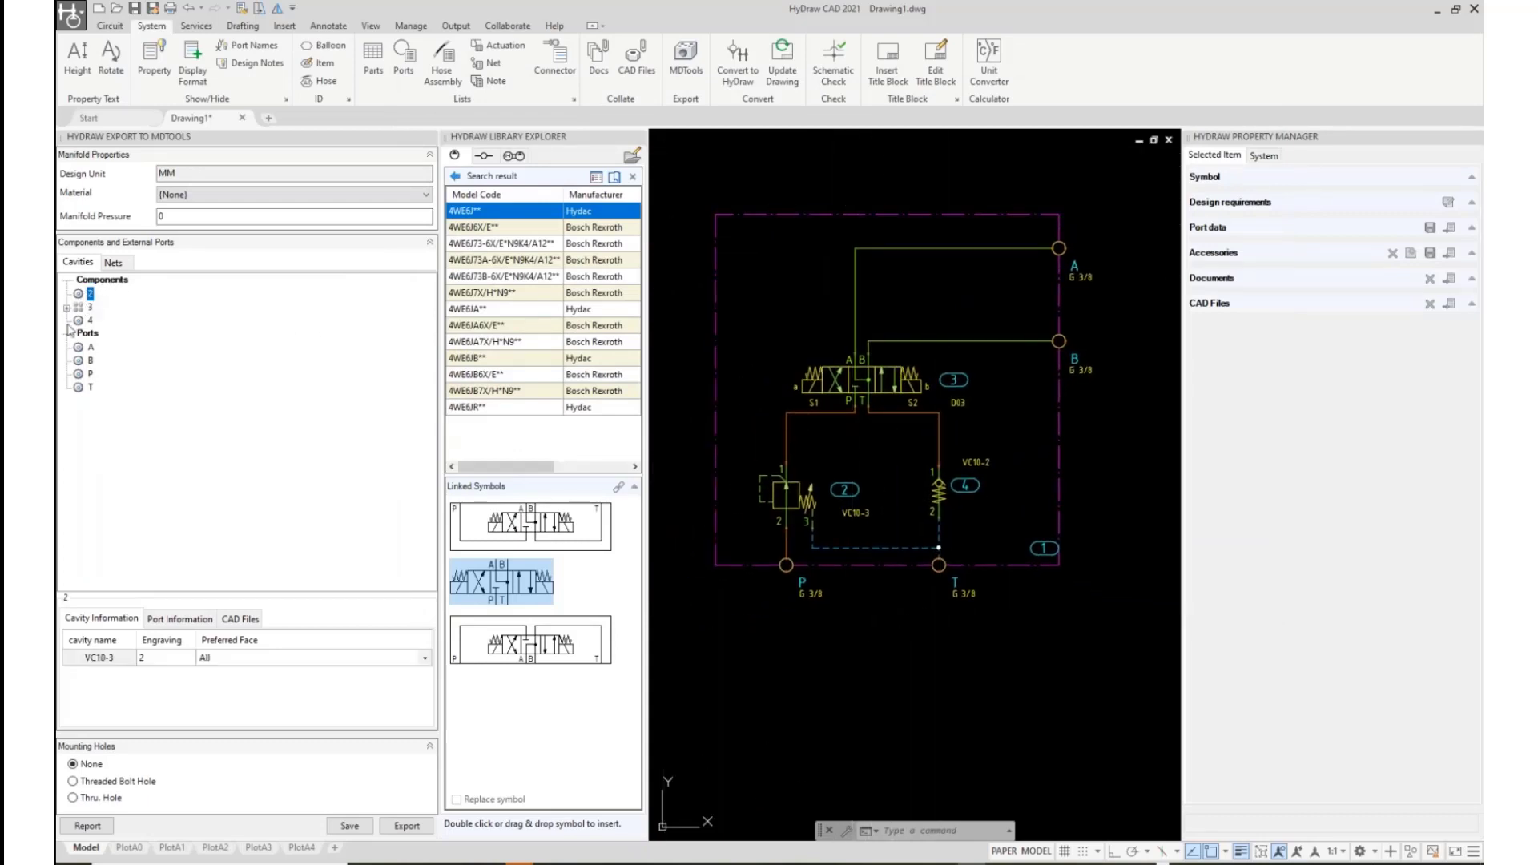
{"action": "left_click", "coordinate": [91, 307]}
{"action": "left_click", "coordinate": [113, 262]}
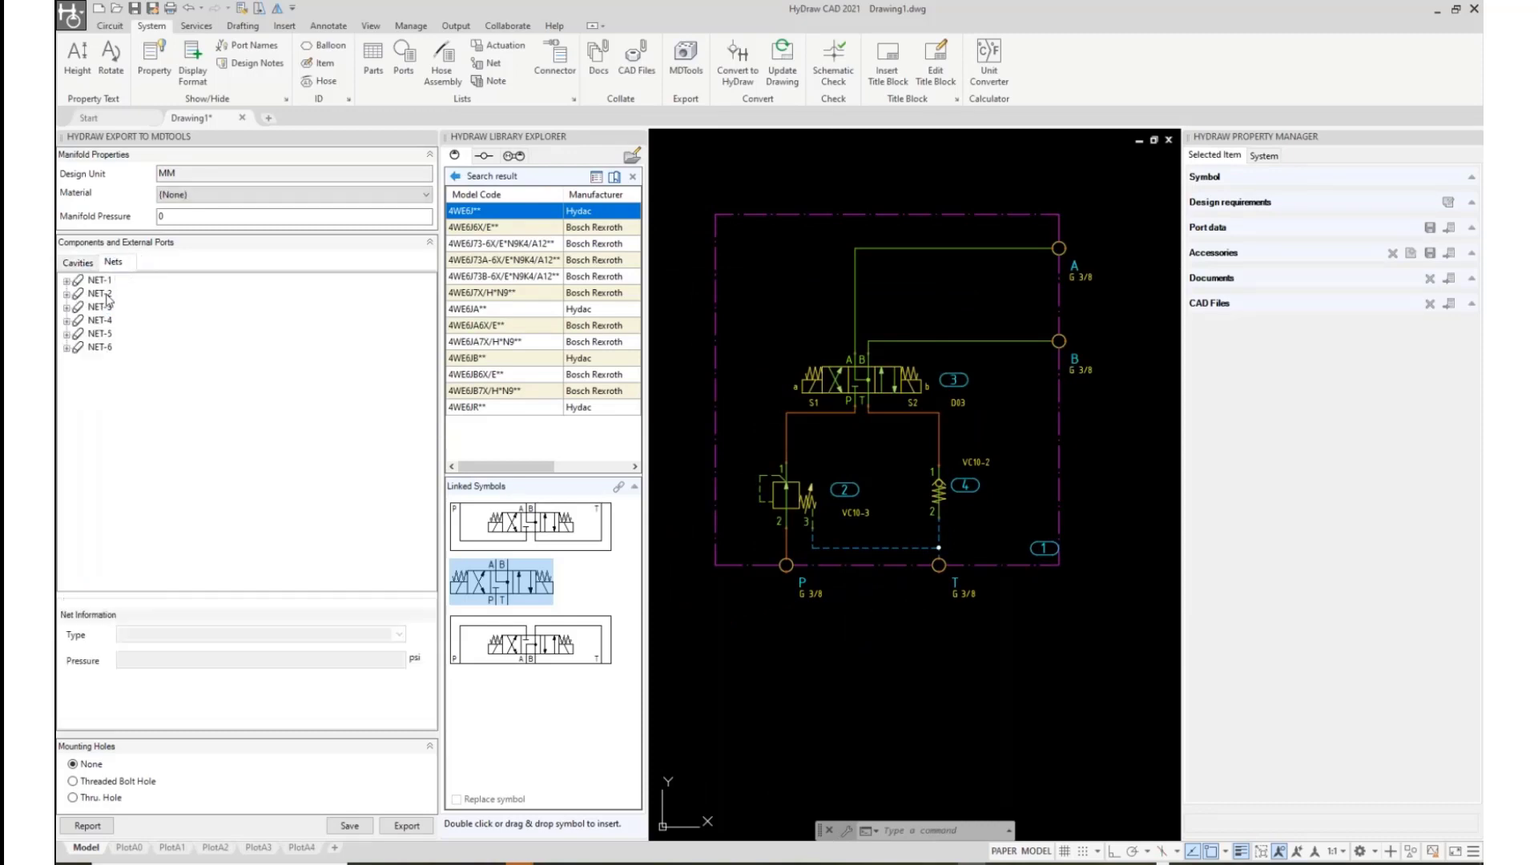
{"action": "left_click", "coordinate": [100, 294]}
{"action": "left_click", "coordinate": [95, 322]}
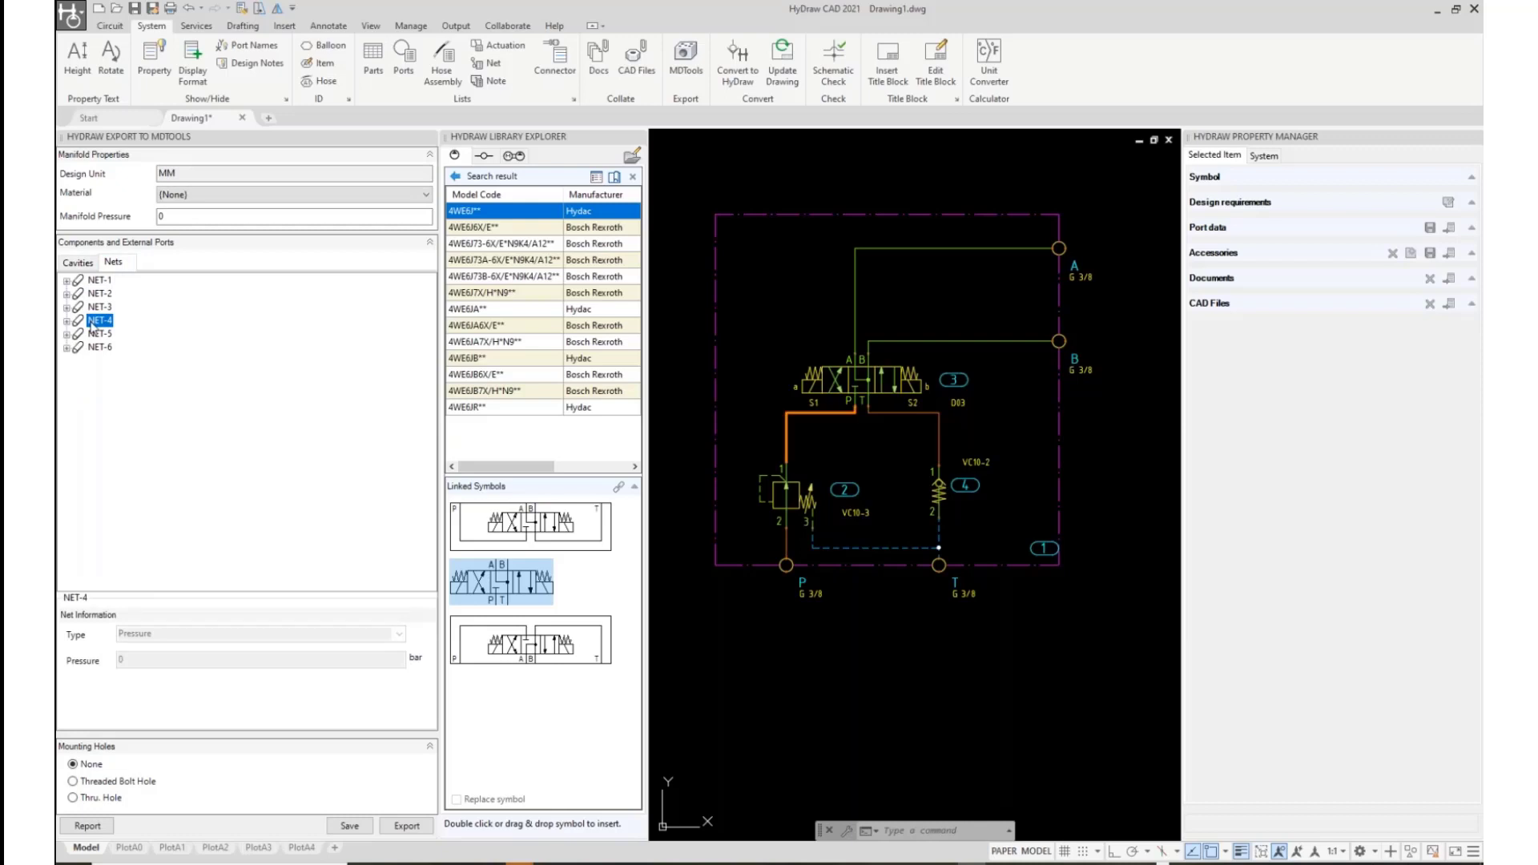
Examine nets NET-4 and NET-6 of the exported manifold against the circuit diagram
{"action": "left_click", "coordinate": [100, 320]}
{"action": "left_click", "coordinate": [109, 348]}
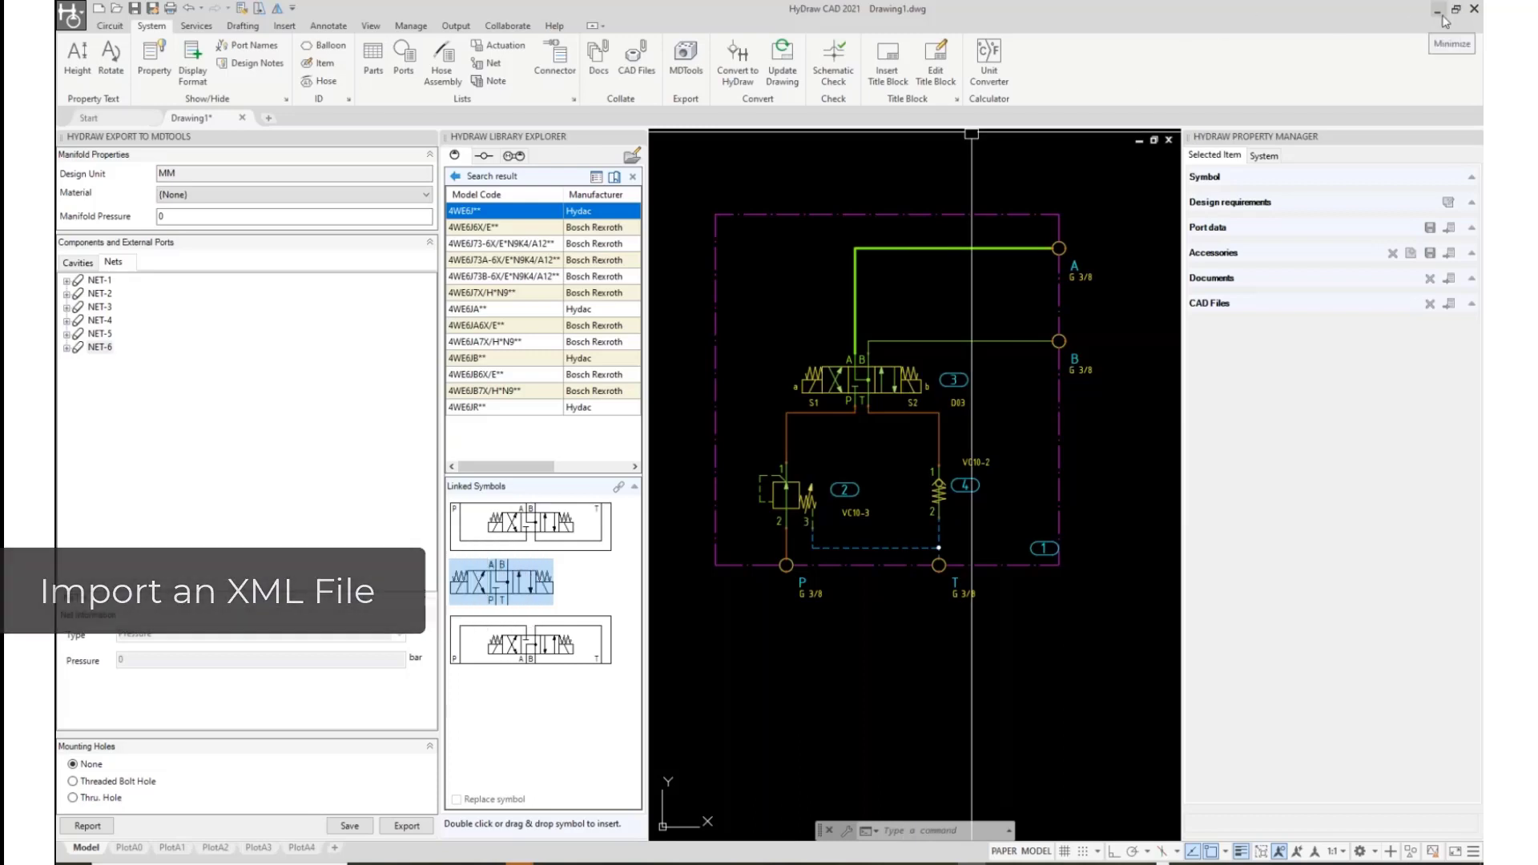
Switch to Manifold Designer and load Drawing1.xml from the Manifold Designer folder as the schematic file
{"action": "left_click", "coordinate": [470, 187]}
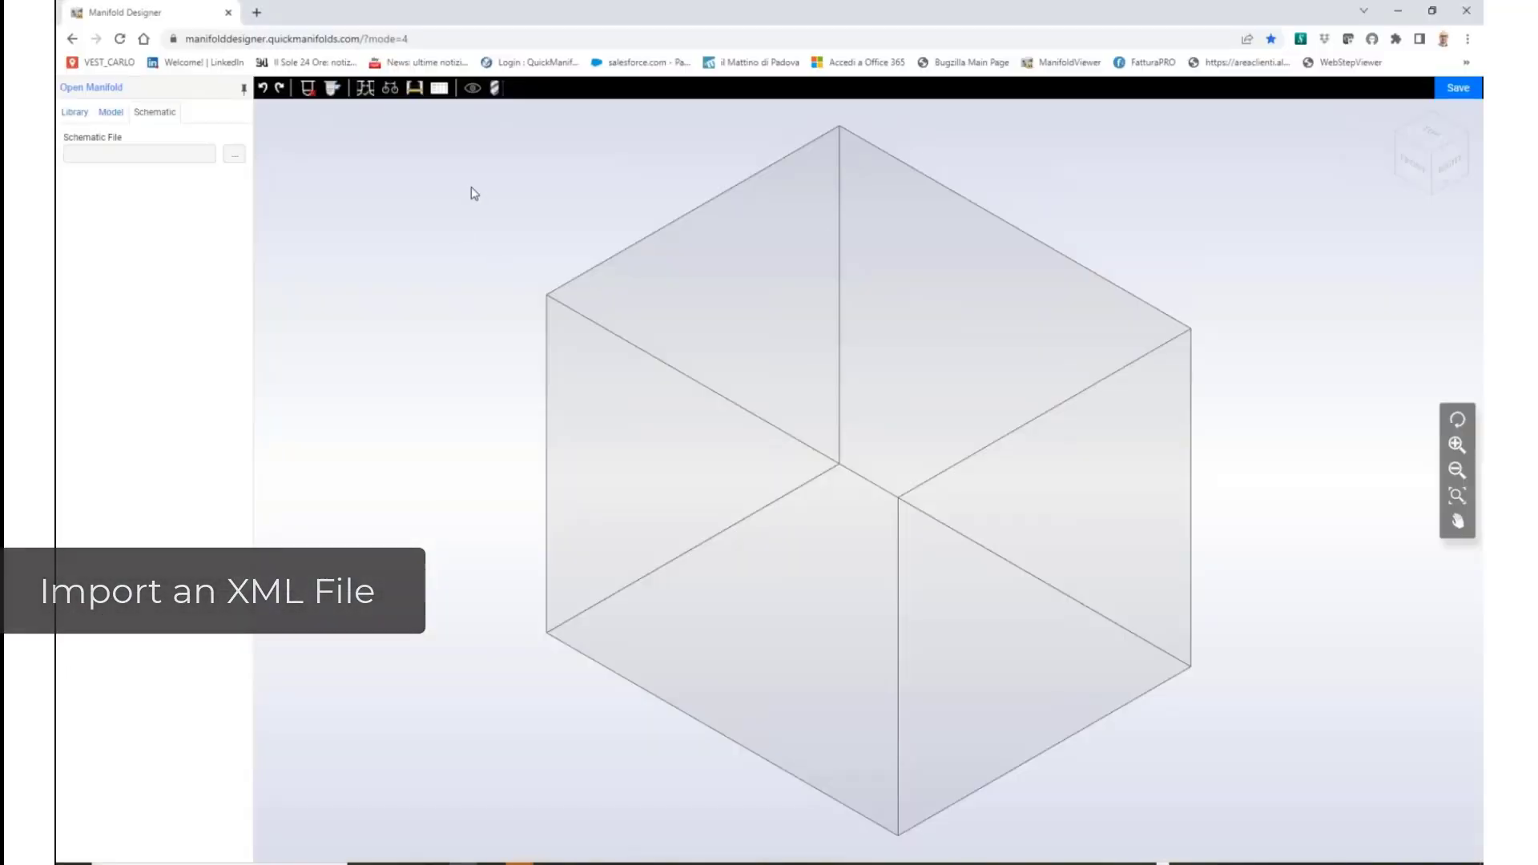
{"action": "left_click", "coordinate": [234, 154]}
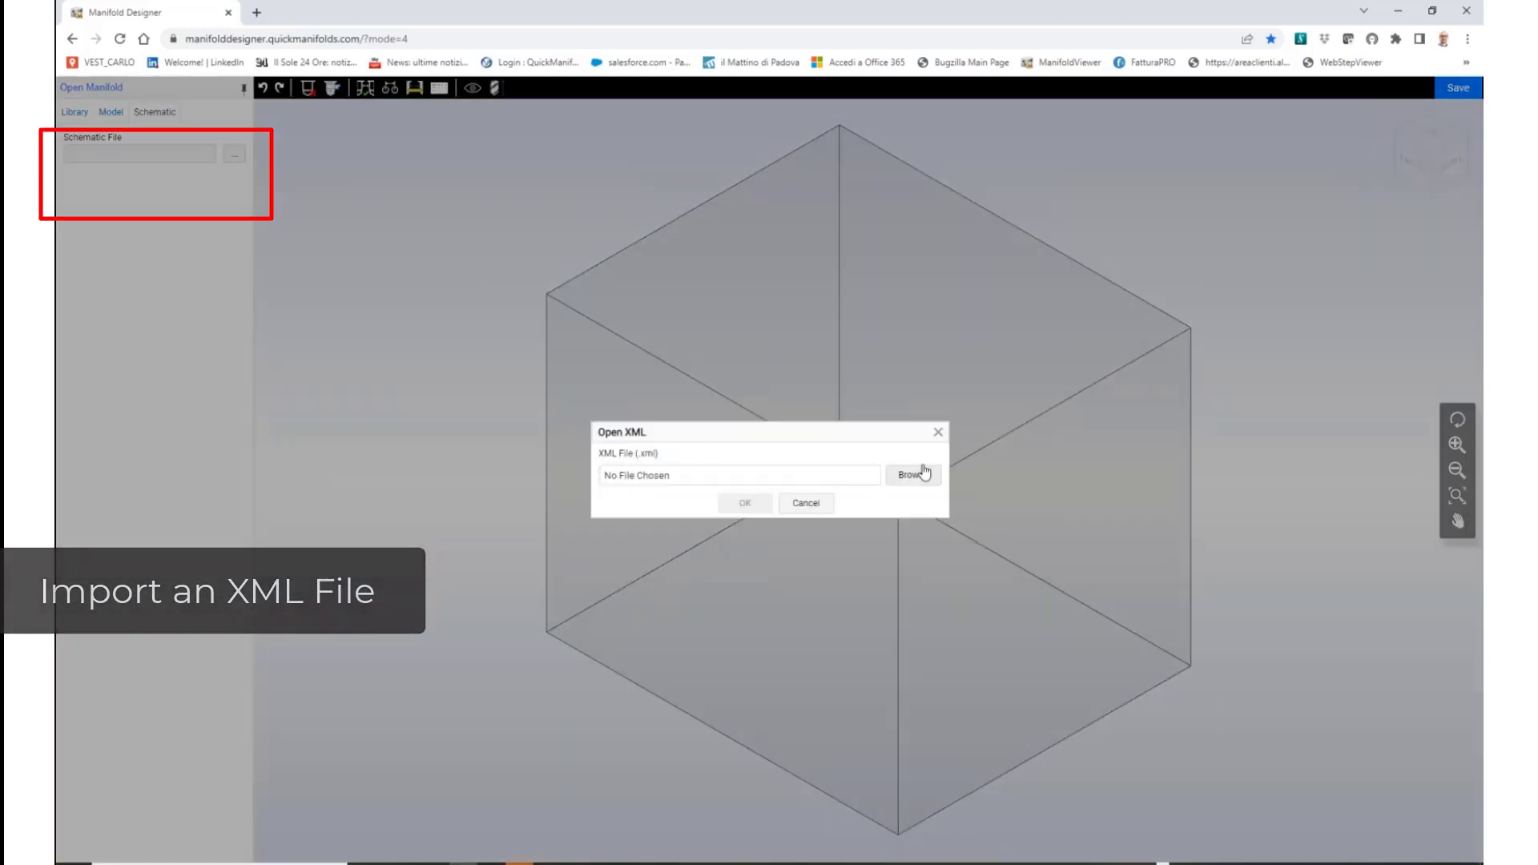
{"action": "left_click", "coordinate": [914, 476]}
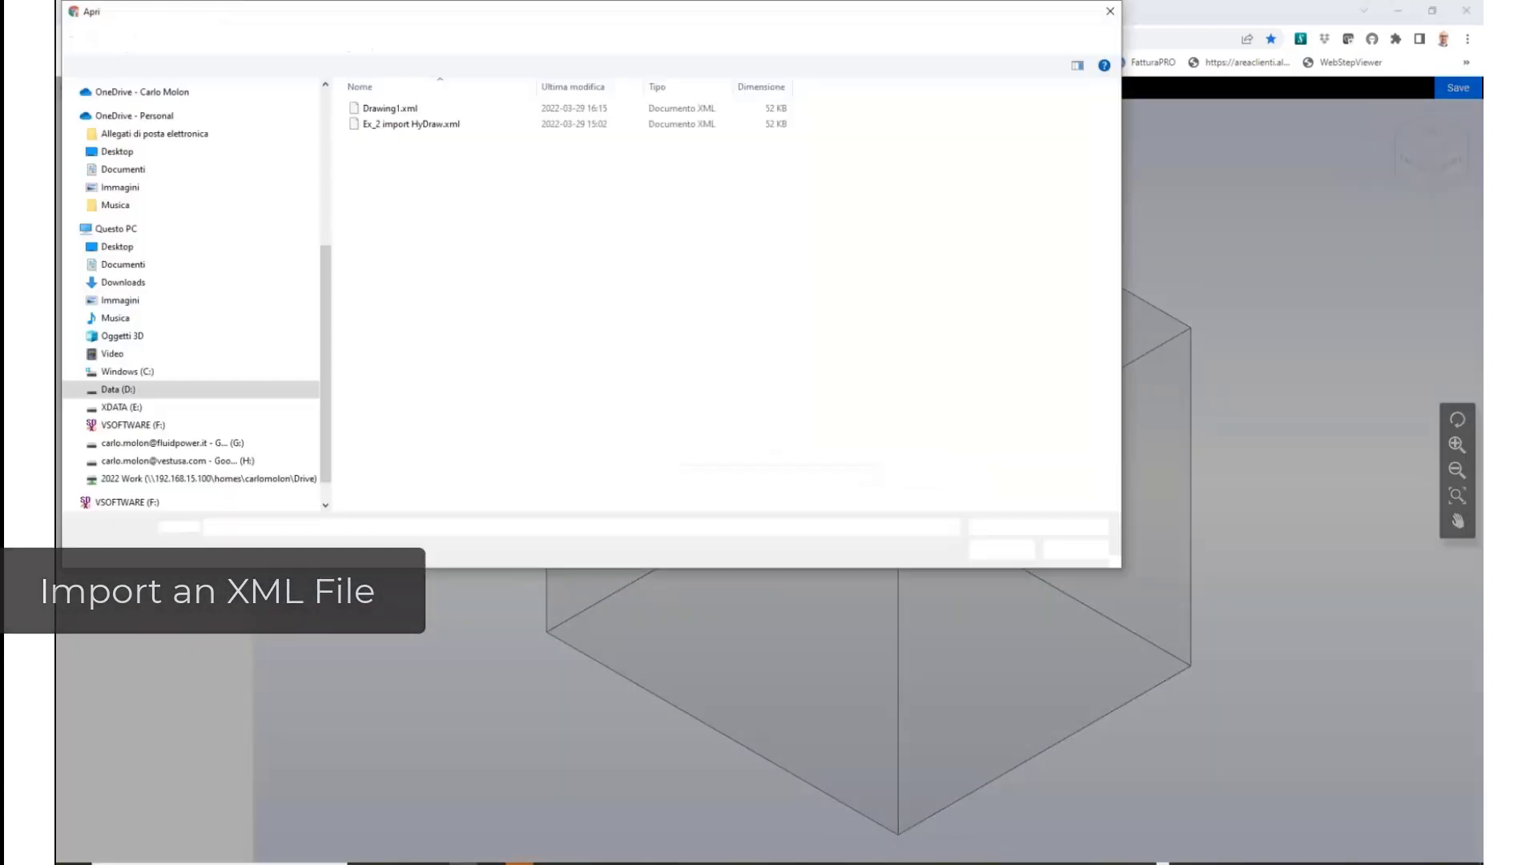
{"action": "left_click", "coordinate": [389, 108]}
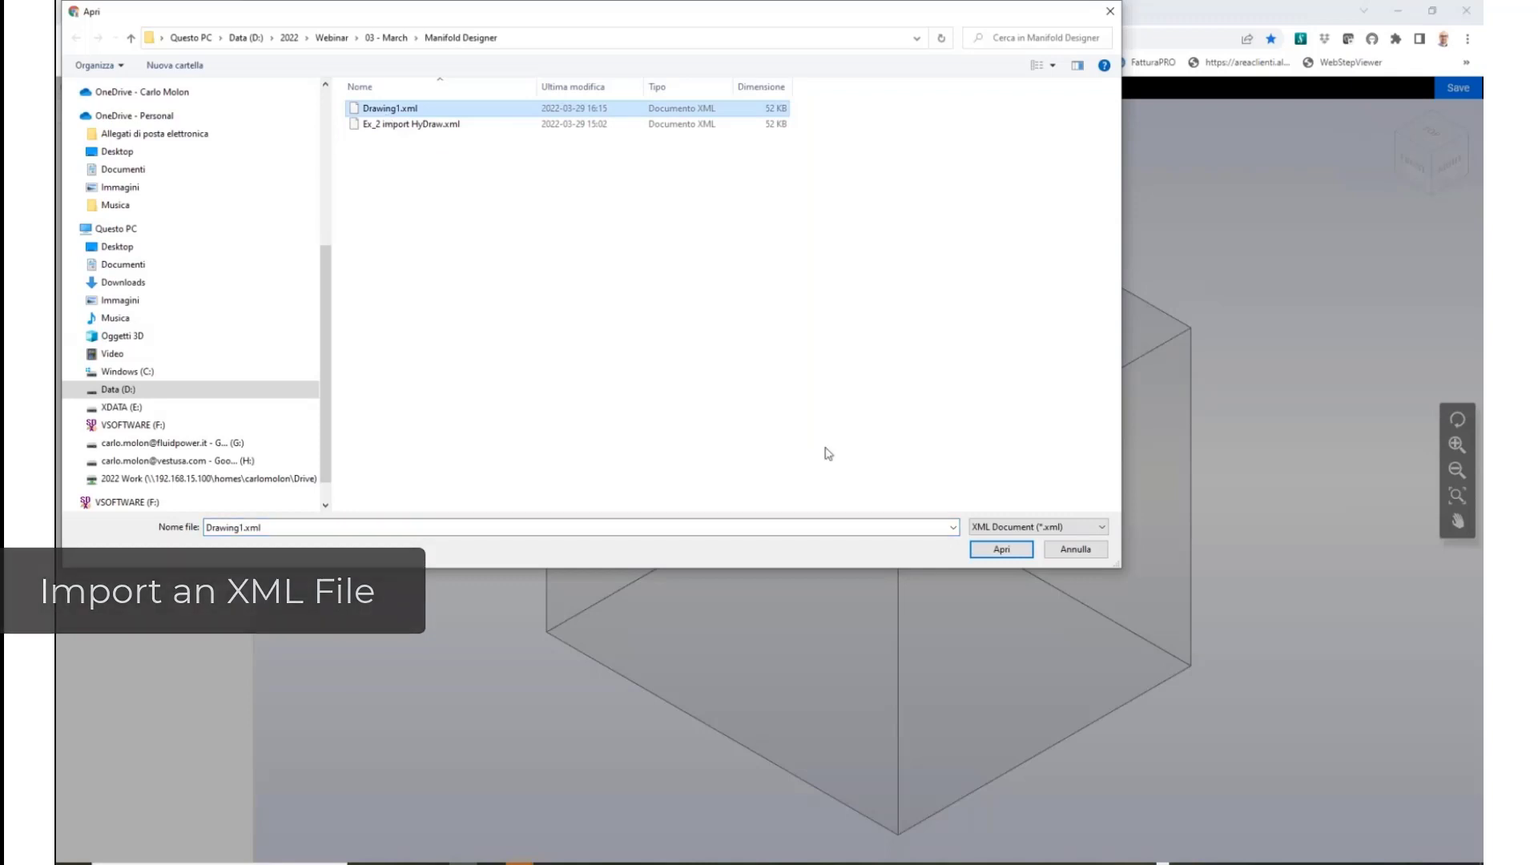
{"action": "left_click", "coordinate": [1011, 545]}
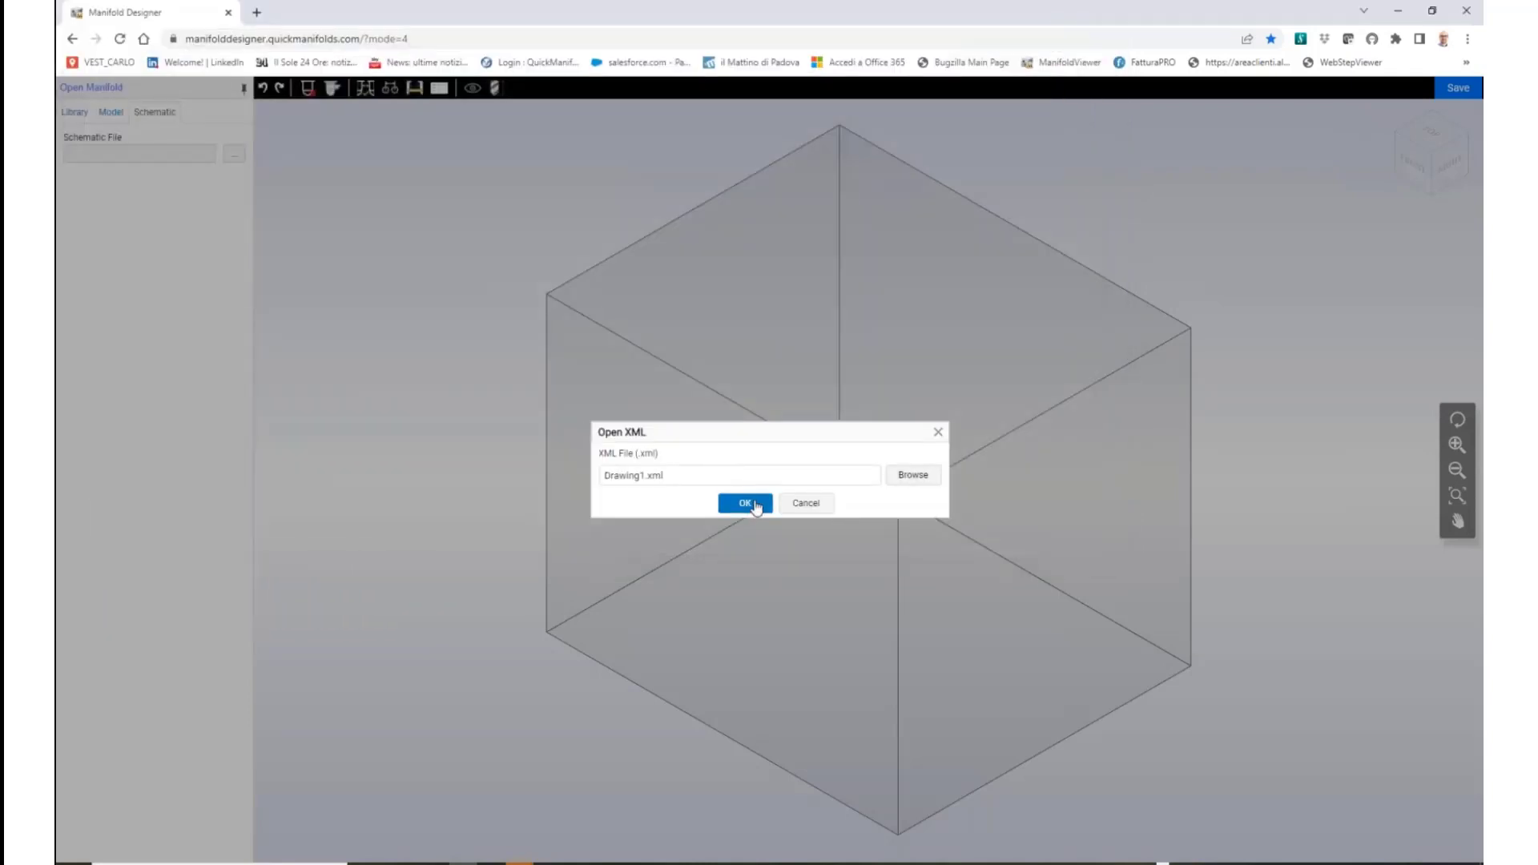
{"action": "left_click", "coordinate": [753, 504]}
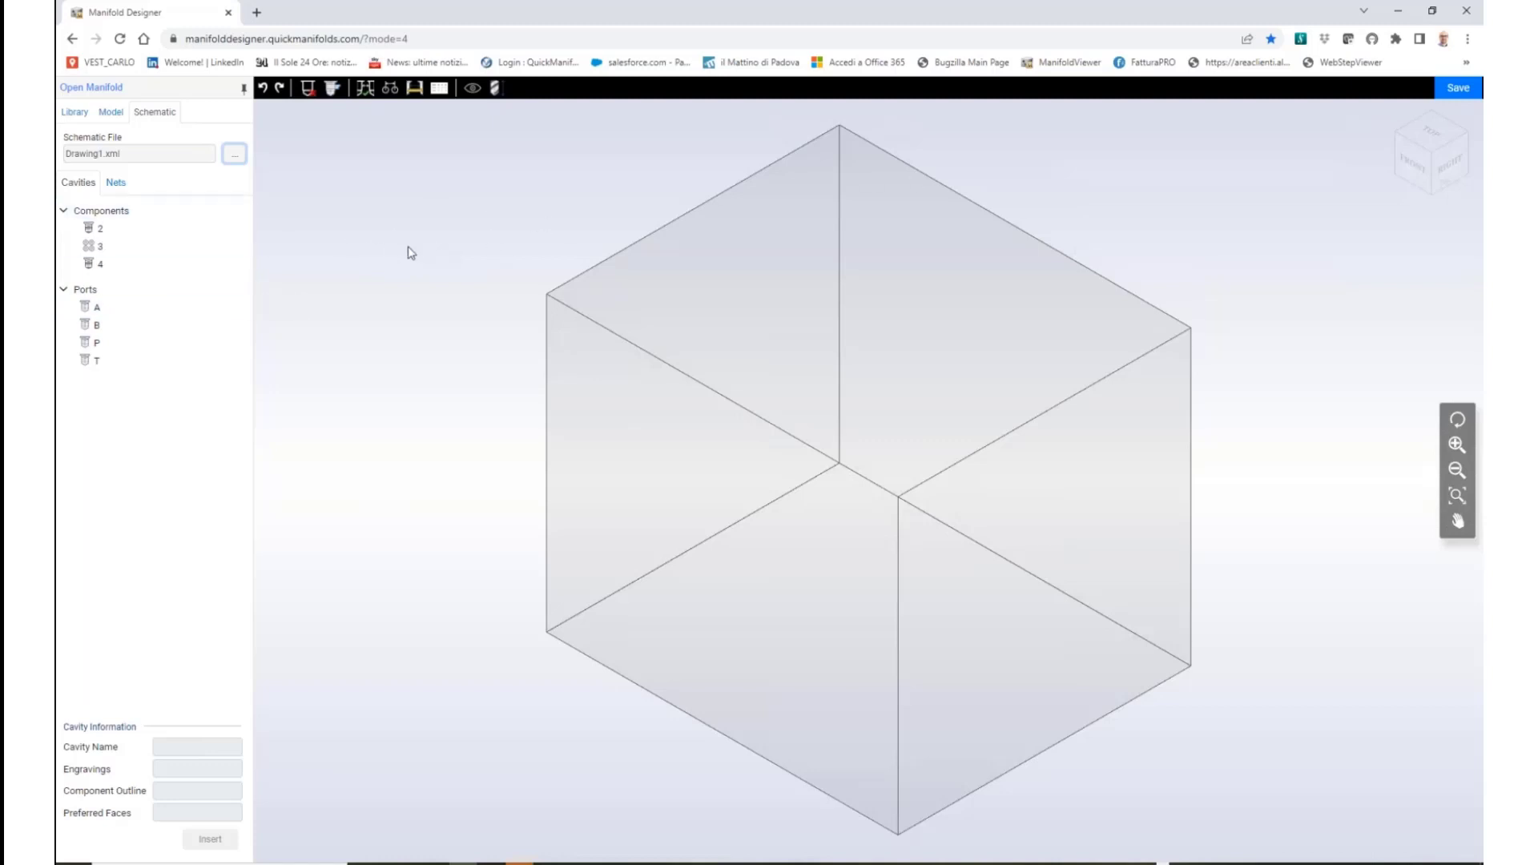
Insert component 3, the D03 cavity, on the top face of the block
{"action": "left_click", "coordinate": [97, 248]}
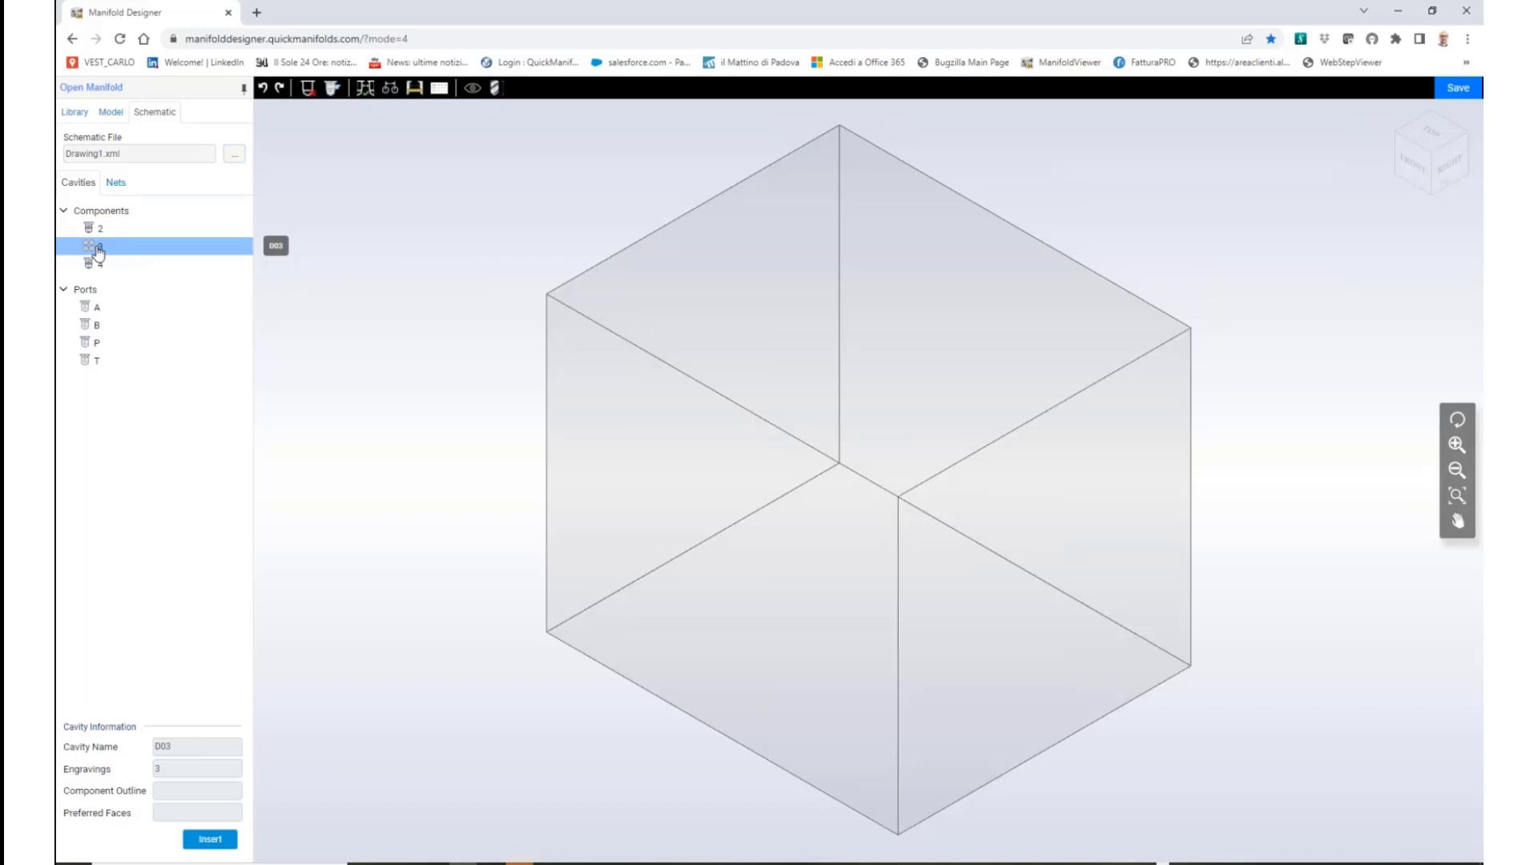
{"action": "left_click", "coordinate": [841, 318]}
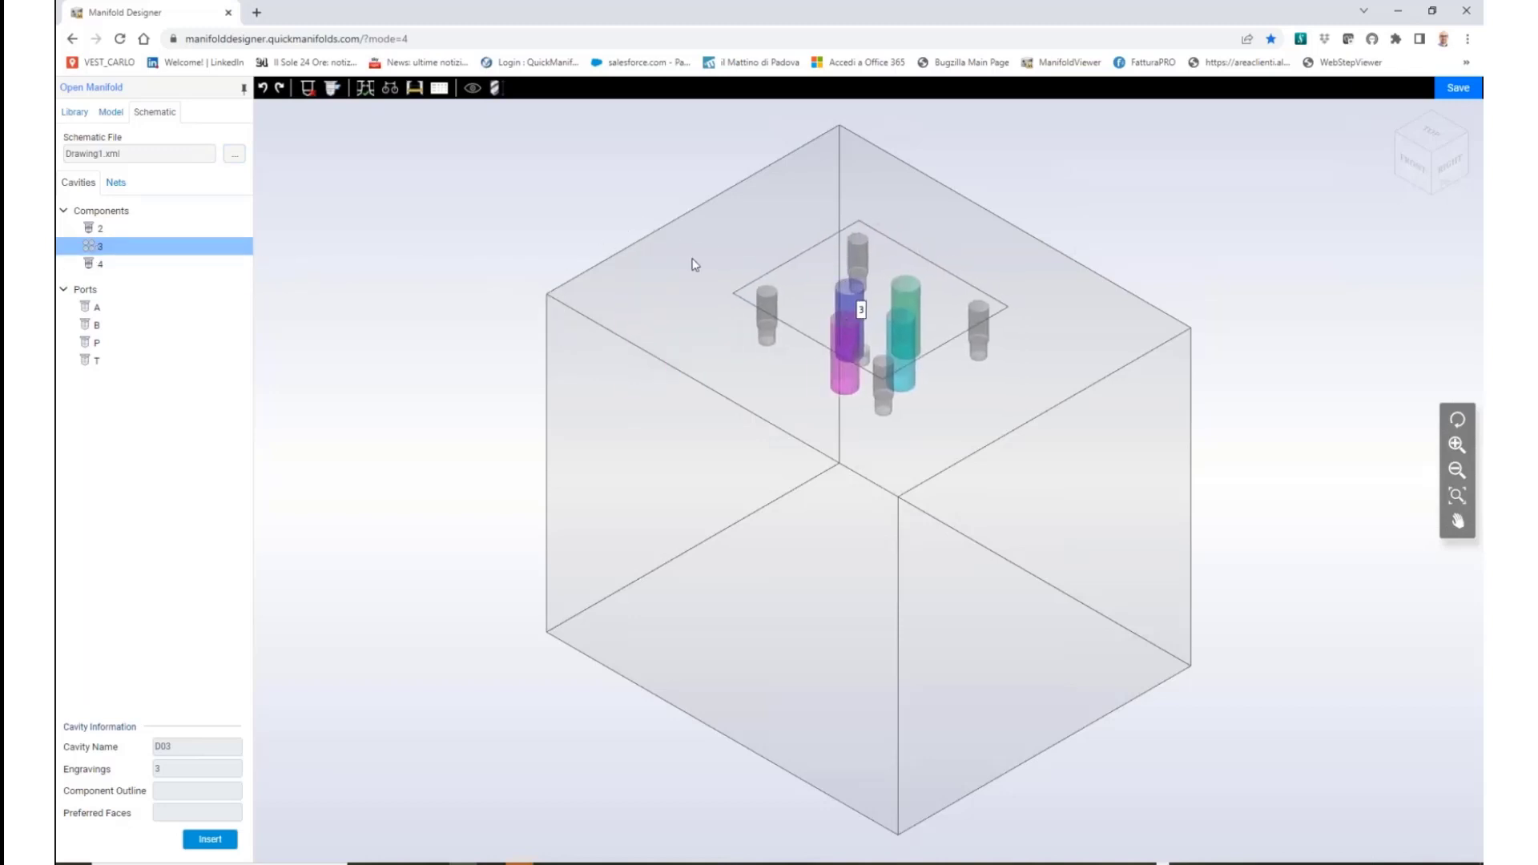
{"action": "left_click", "coordinate": [459, 224]}
Set the manifold to length 80, width 80 and height 60 mm, and move component 3 toward the middle of the top face
{"action": "left_click", "coordinate": [1062, 362]}
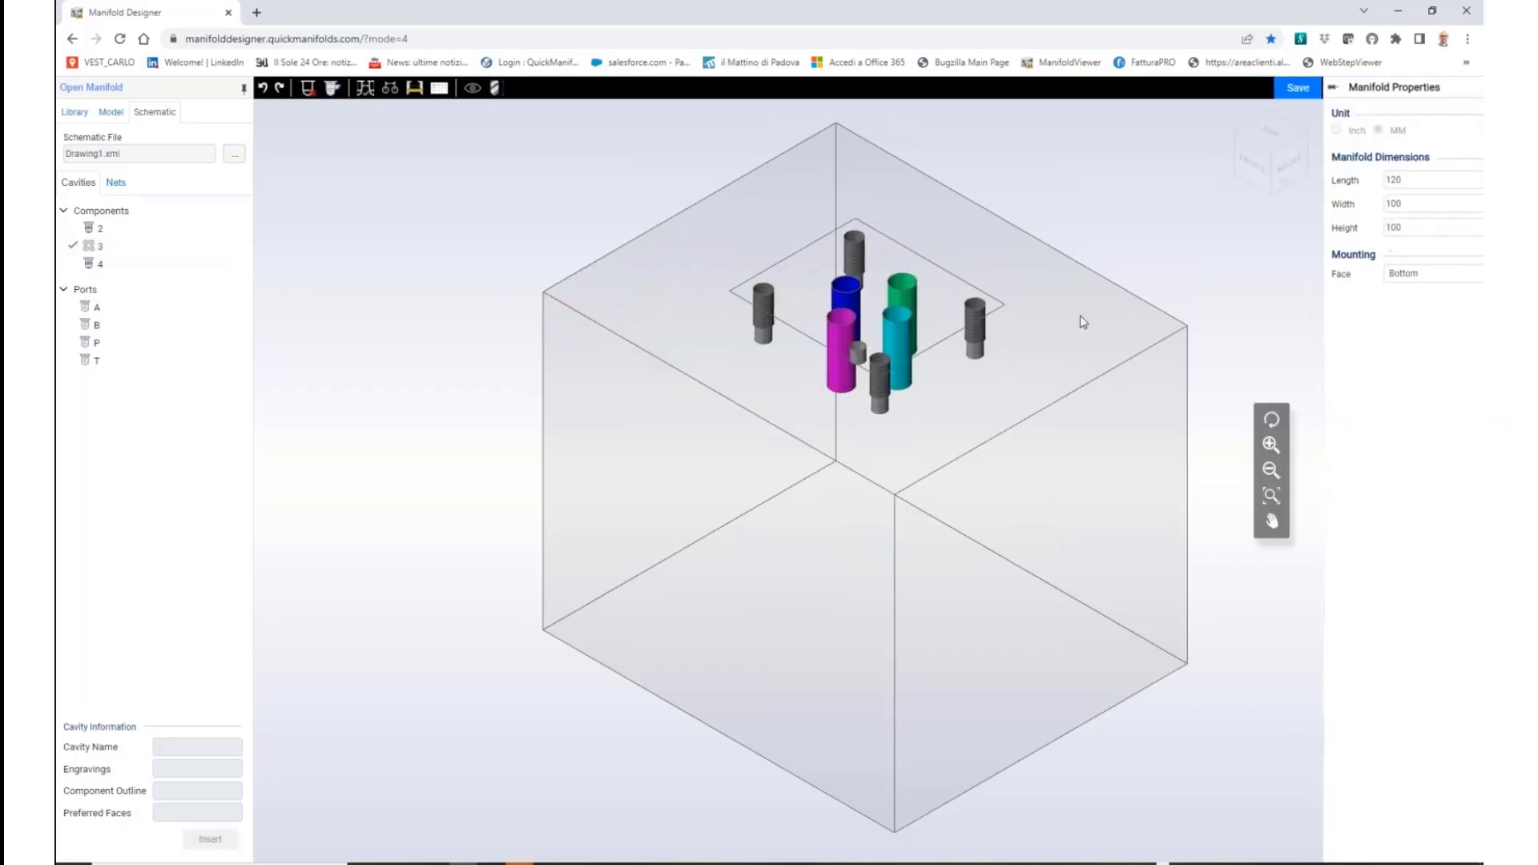
{"action": "left_click", "coordinate": [1424, 177]}
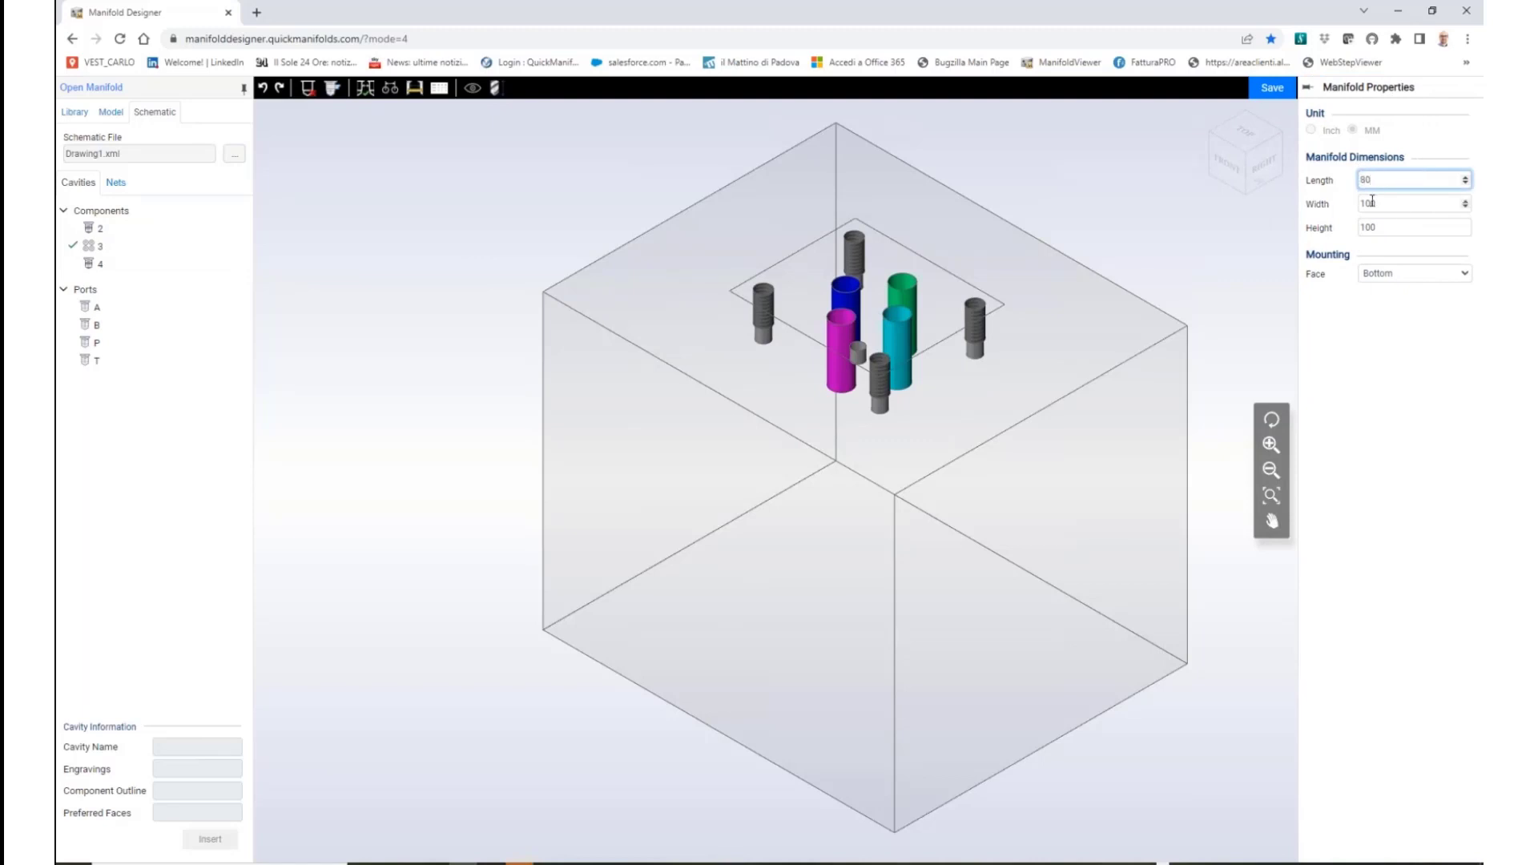
{"action": "double_click", "coordinate": [1392, 206]}
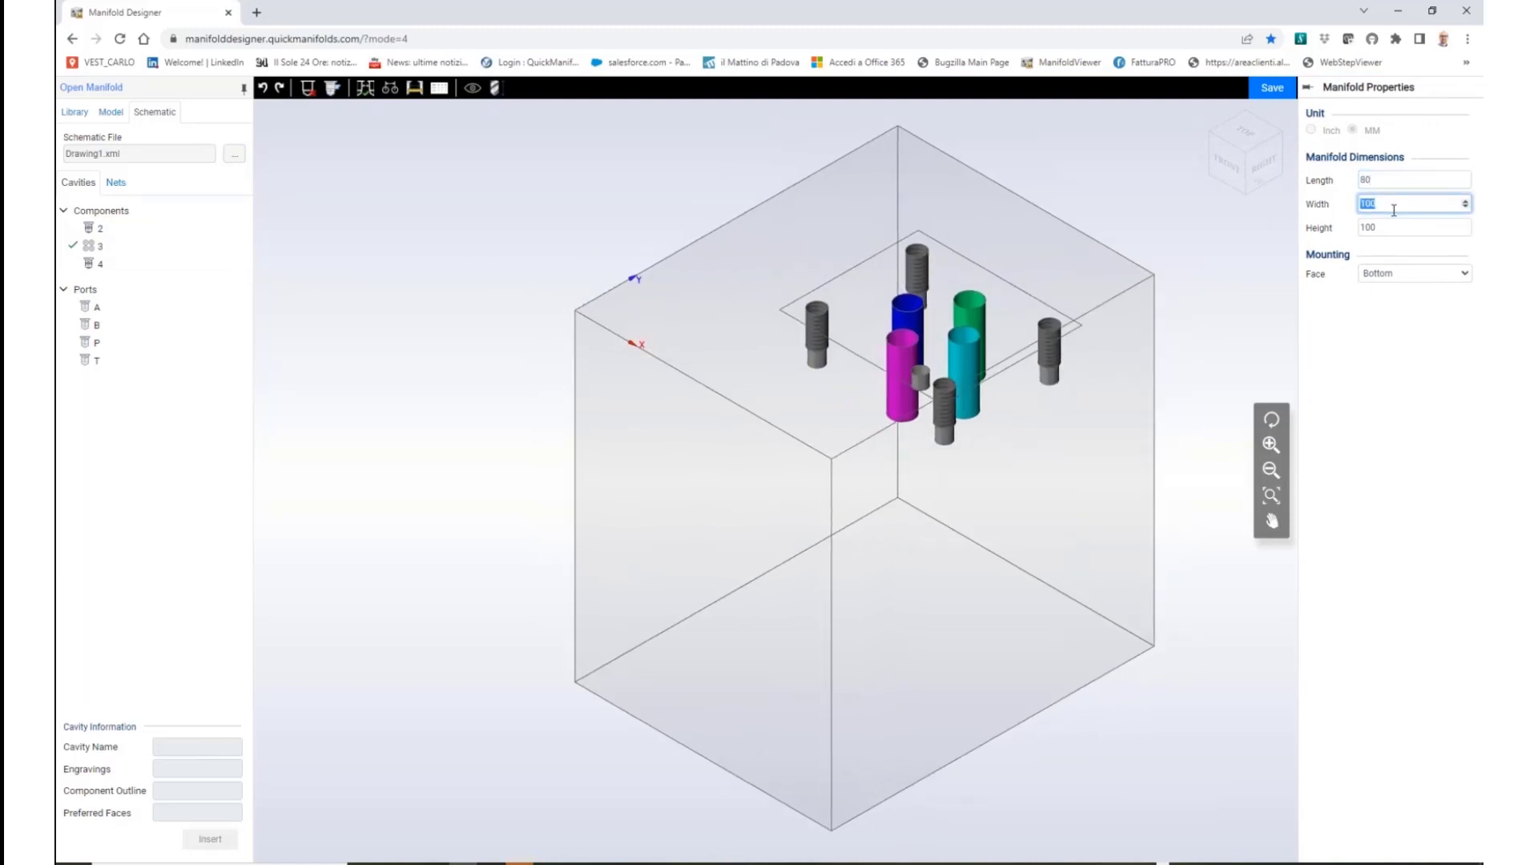
{"action": "type", "text": "80"}
{"action": "double_click", "coordinate": [1454, 227]}
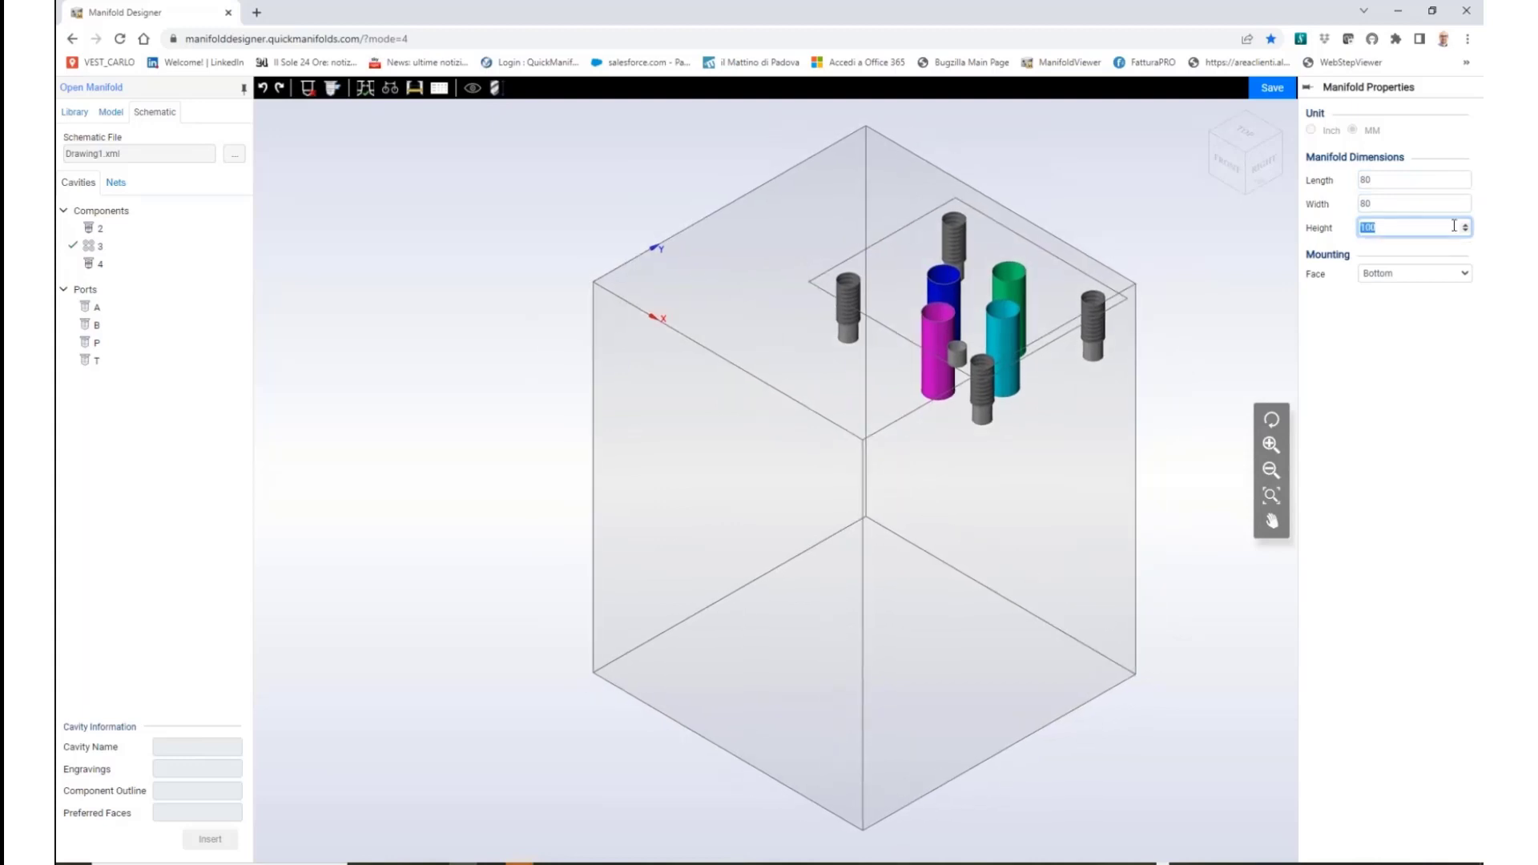
{"action": "type", "text": "60"}
{"action": "key", "text": "Tab"}
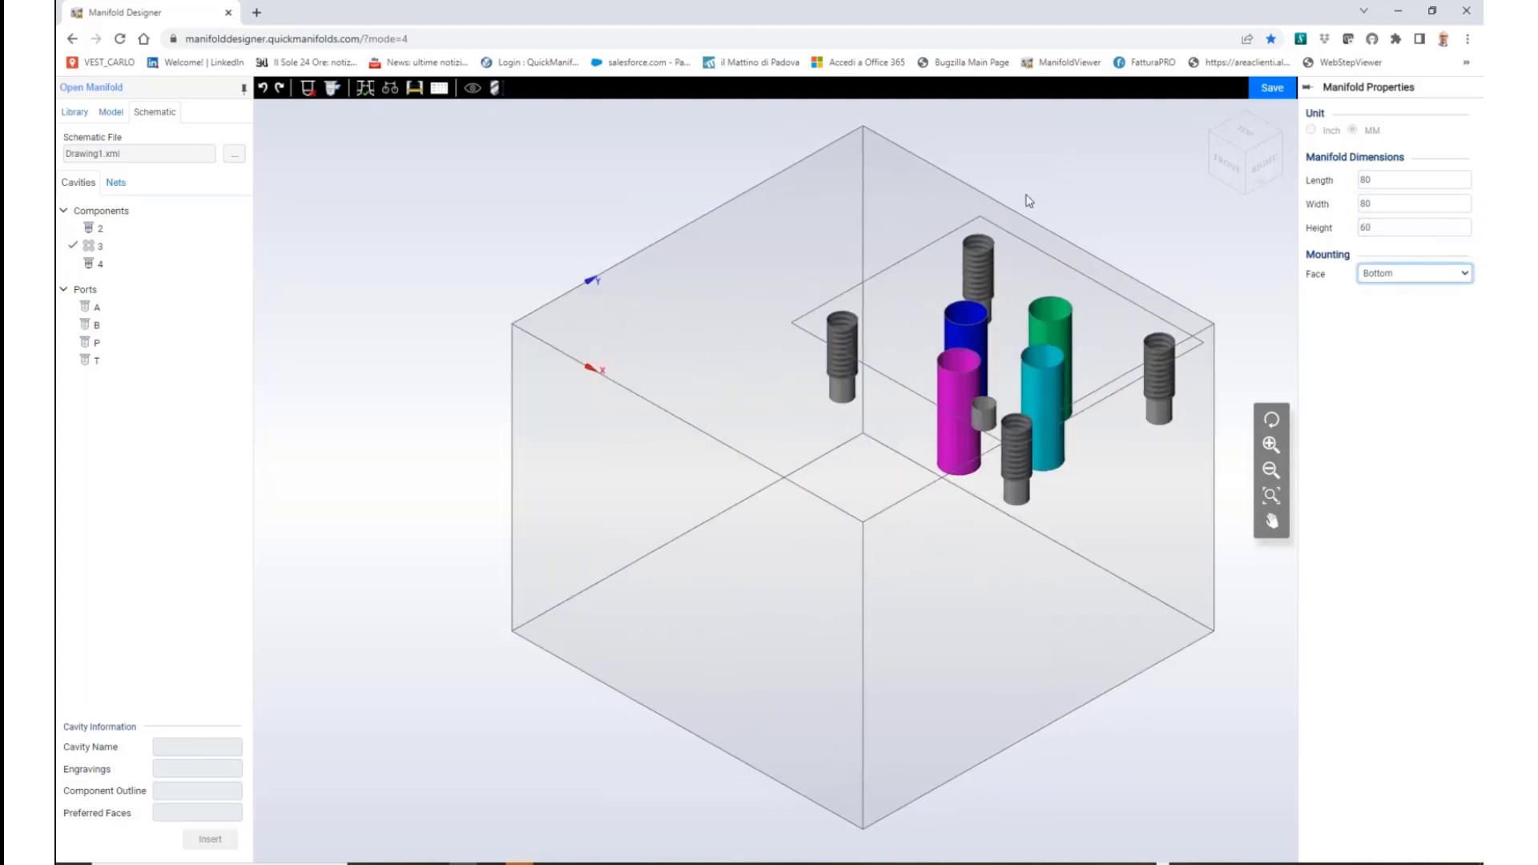
{"action": "left_click_drag", "start_coordinate": [971, 329], "coordinate": [840, 325]}
{"action": "left_click", "coordinate": [564, 218]}
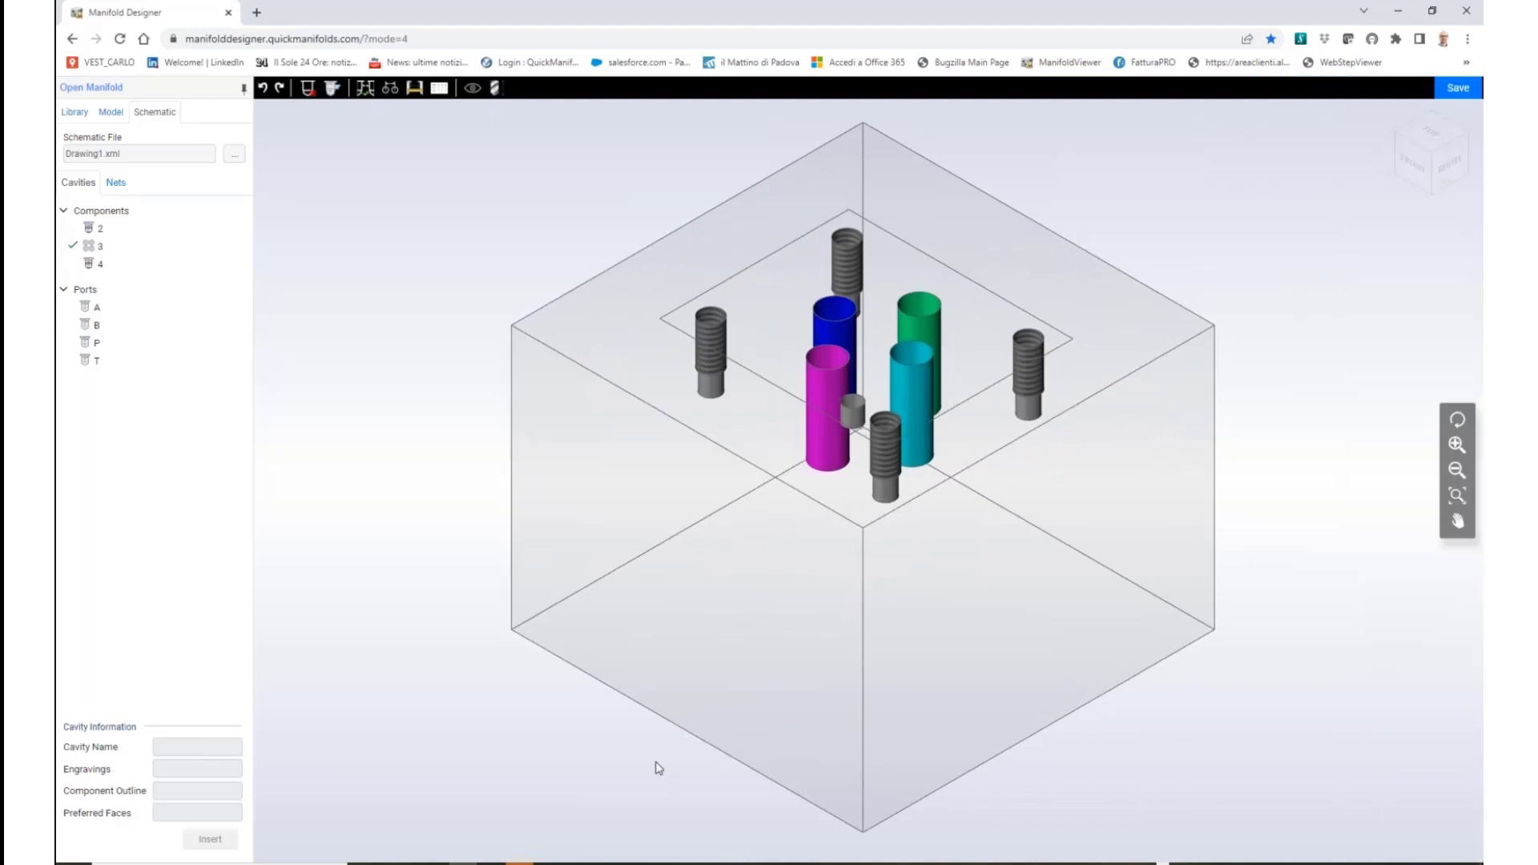
Insert component 2, the VC10-3 cavity, and position it on the block's right face
{"action": "left_click_drag", "start_coordinate": [1031, 695], "coordinate": [278, 377]}
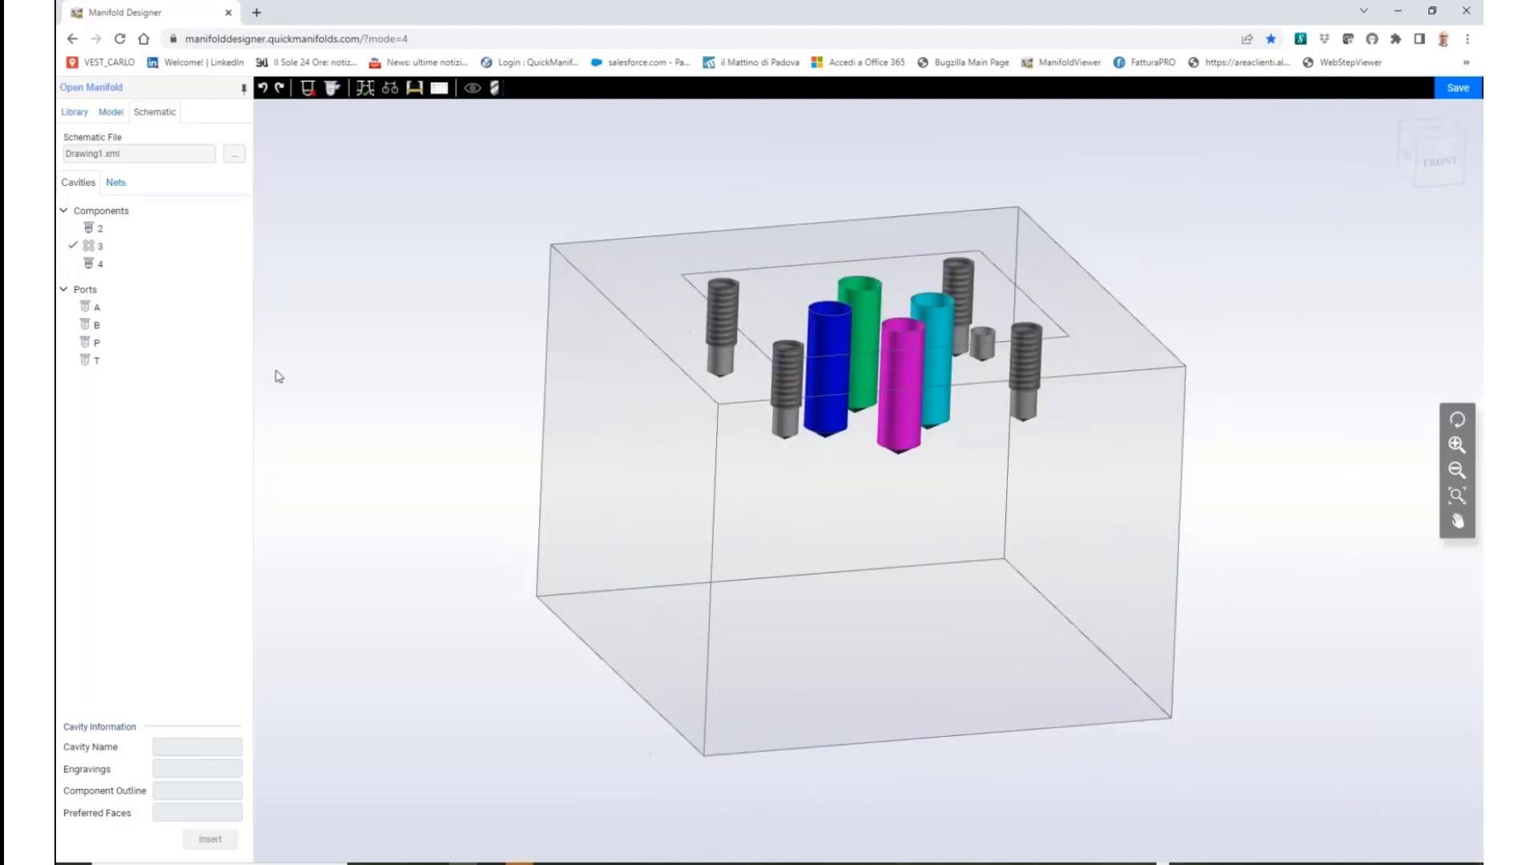
{"action": "left_click", "coordinate": [93, 229]}
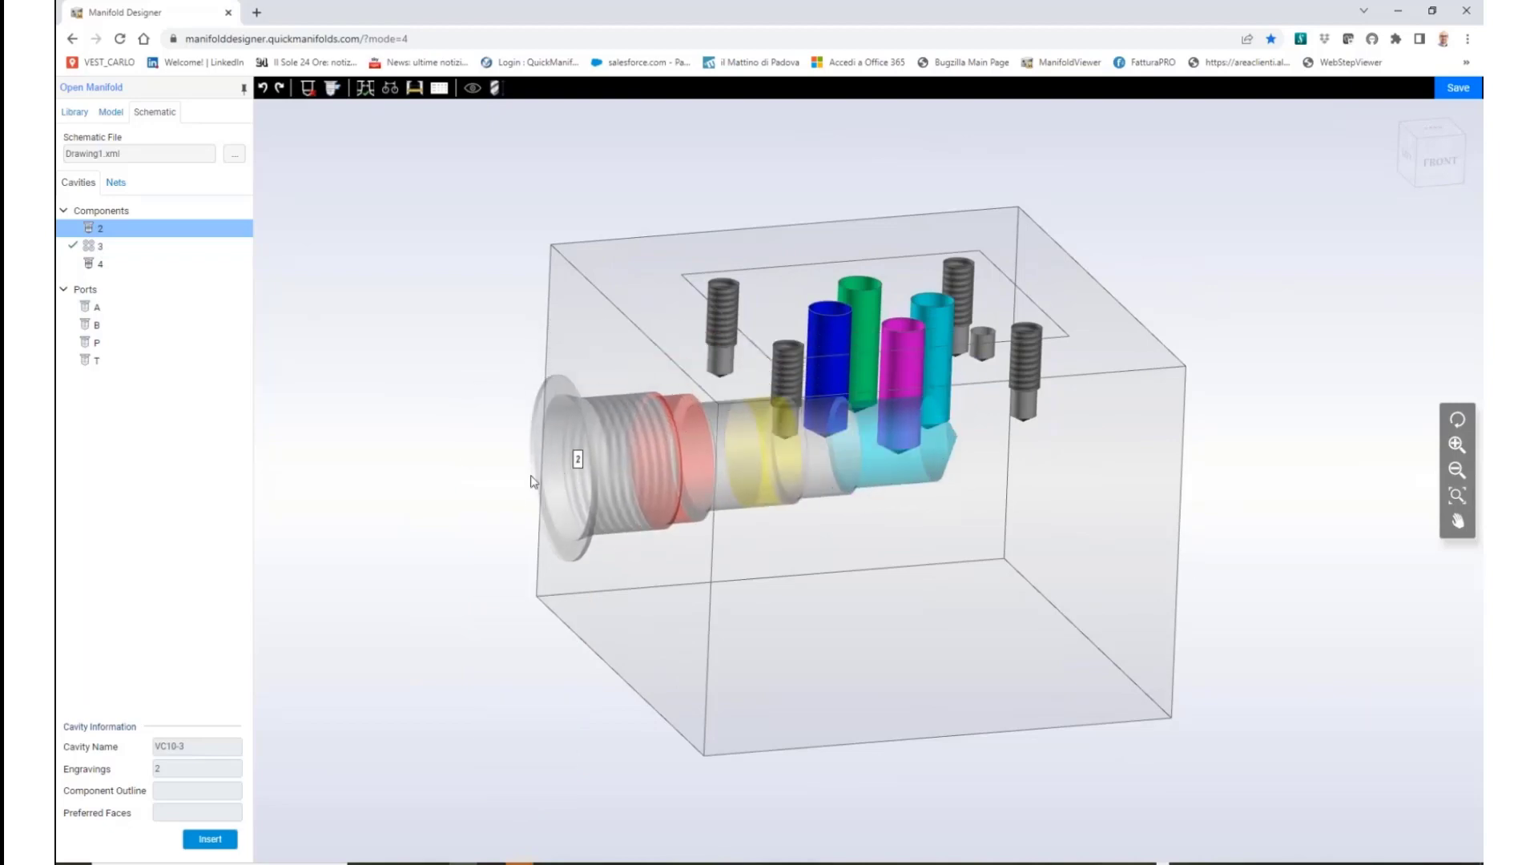
{"action": "left_click", "coordinate": [531, 482]}
{"action": "left_click_drag", "start_coordinate": [549, 721], "coordinate": [676, 627]}
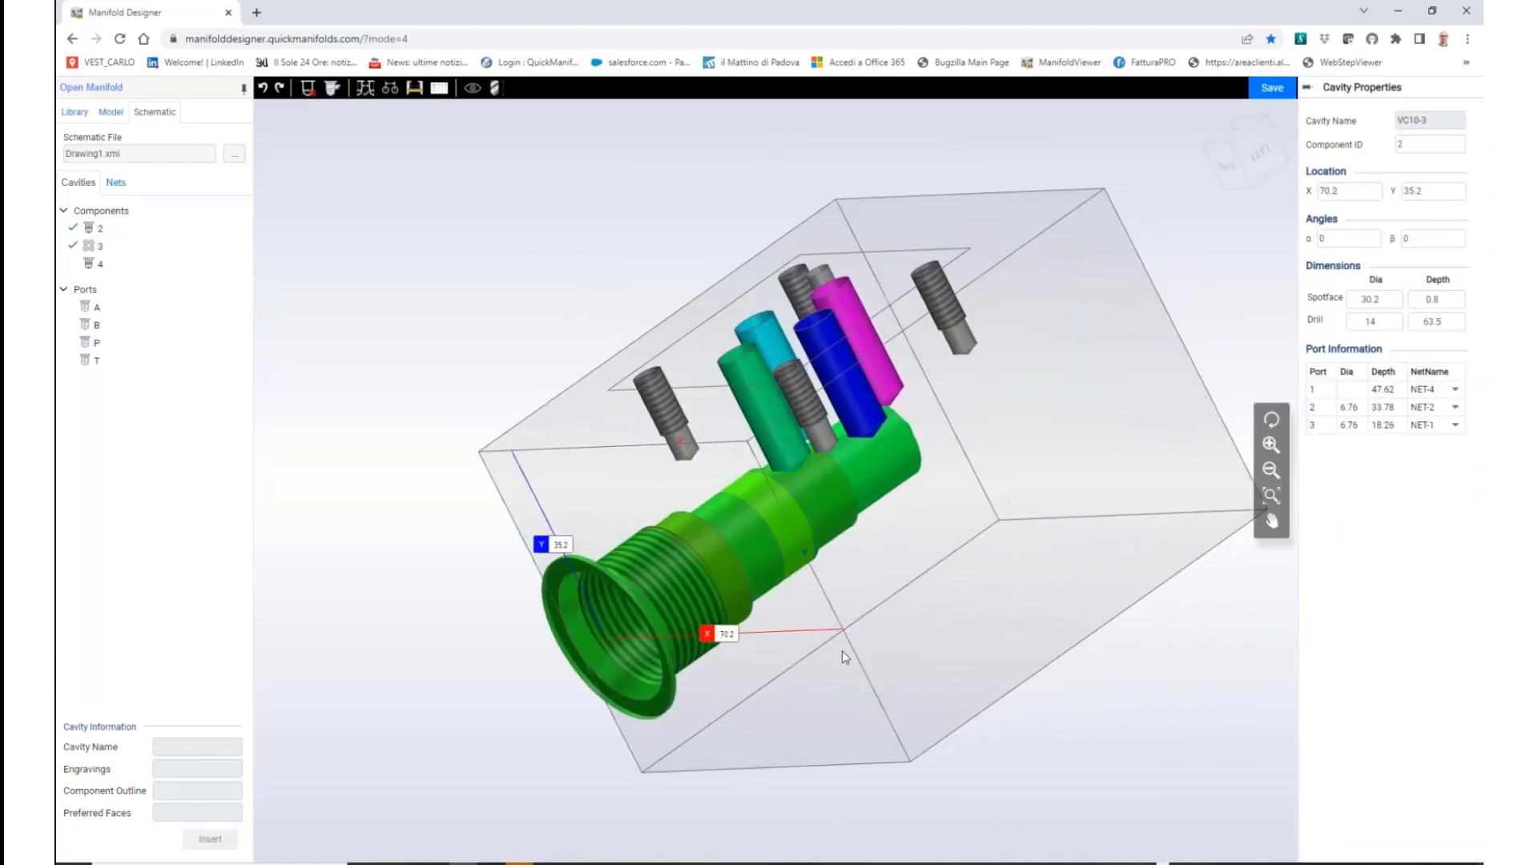
{"action": "left_click_drag", "start_coordinate": [843, 650], "coordinate": [671, 479]}
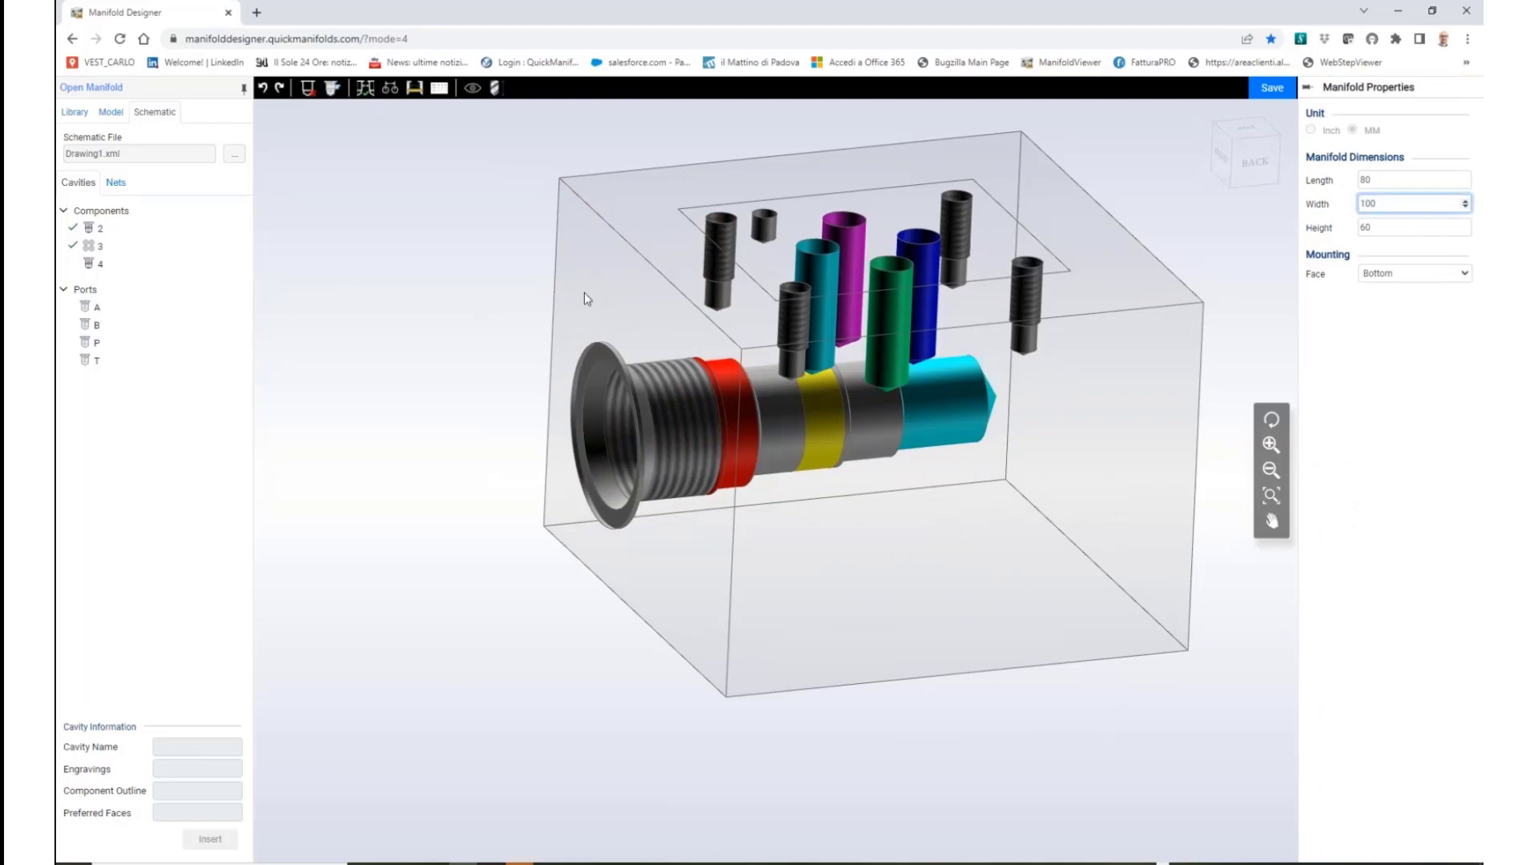
Set the manifold's length to 120 mm and its width to 80 mm
{"action": "left_click_drag", "start_coordinate": [825, 489], "coordinate": [1161, 545]}
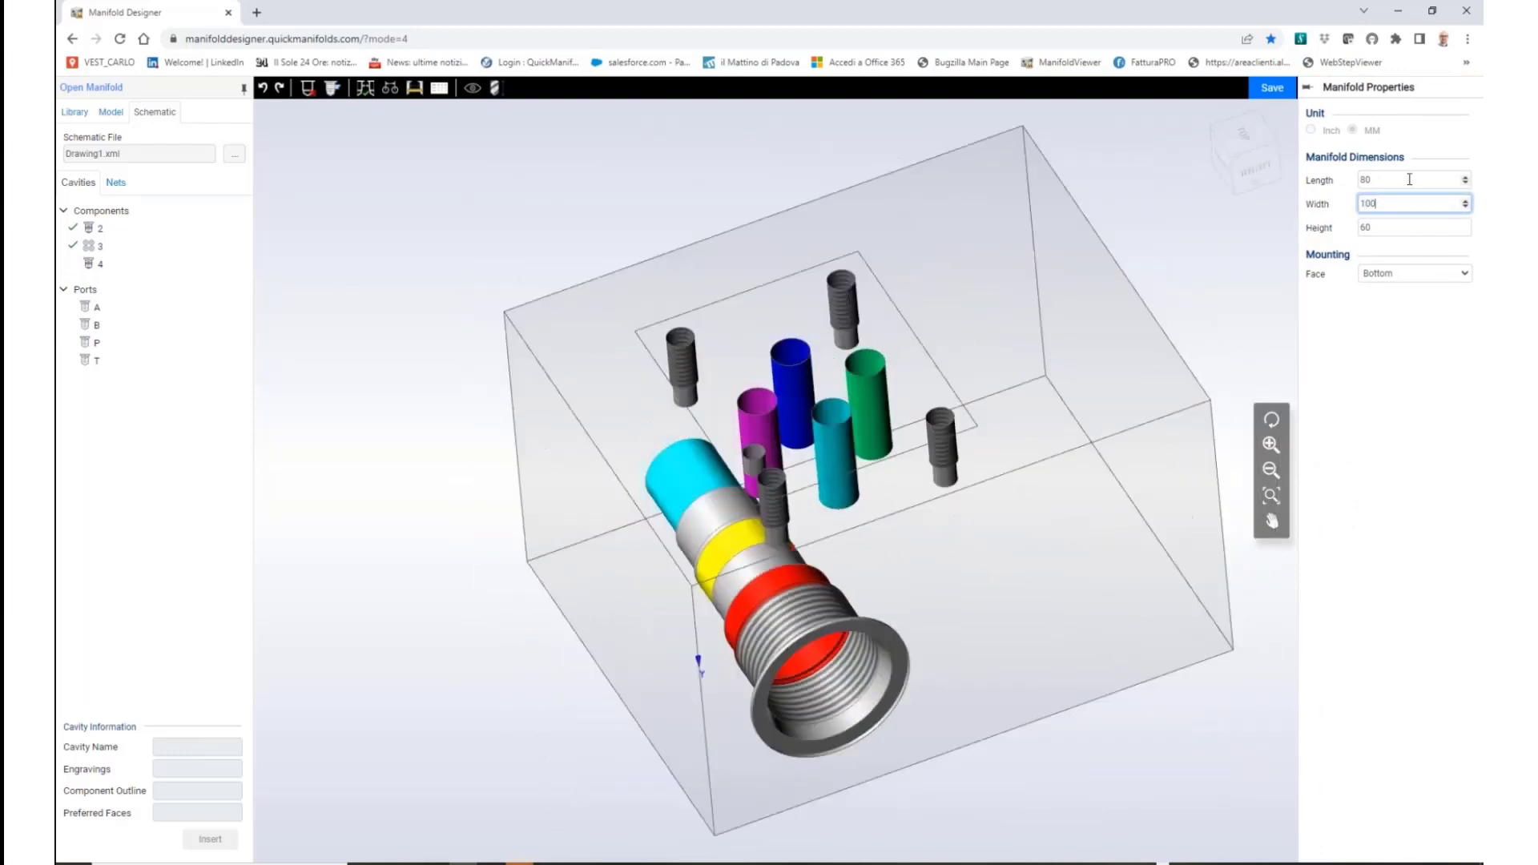
{"action": "double_click", "coordinate": [1410, 179]}
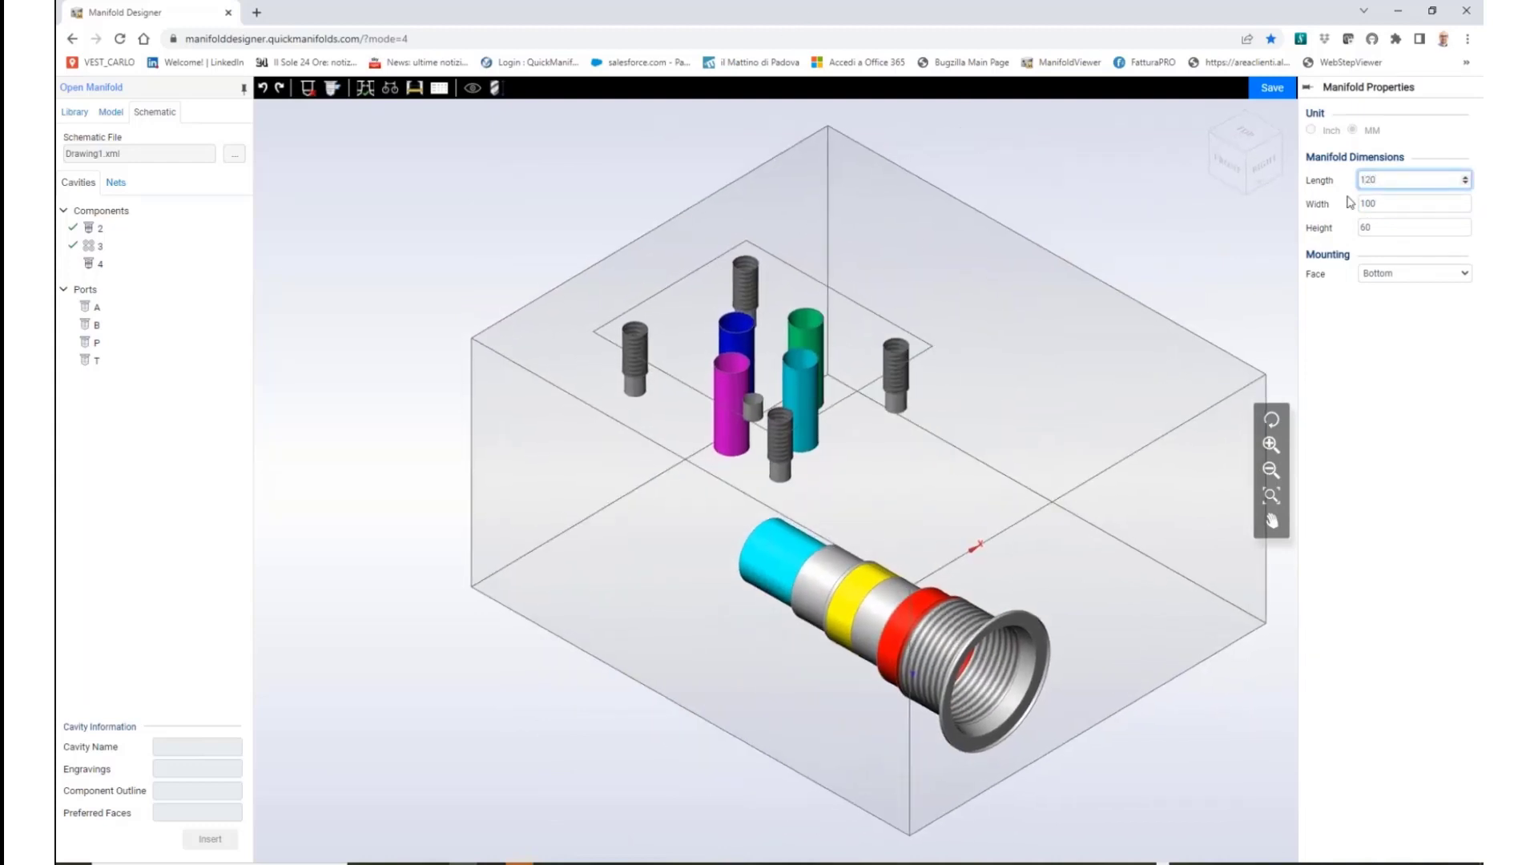
{"action": "double_click", "coordinate": [1405, 204]}
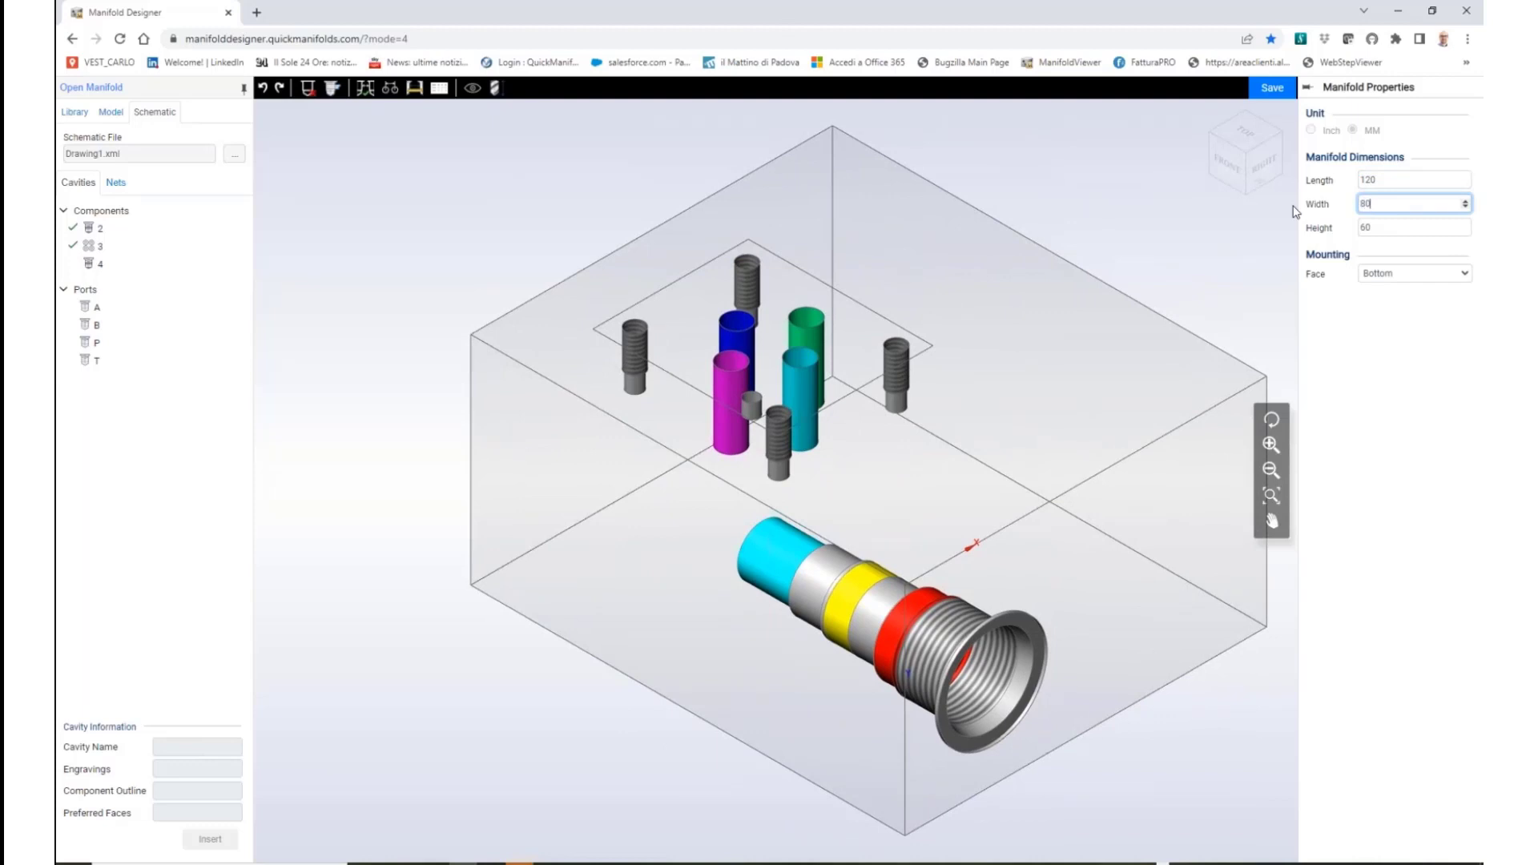
{"action": "left_click", "coordinate": [1119, 158]}
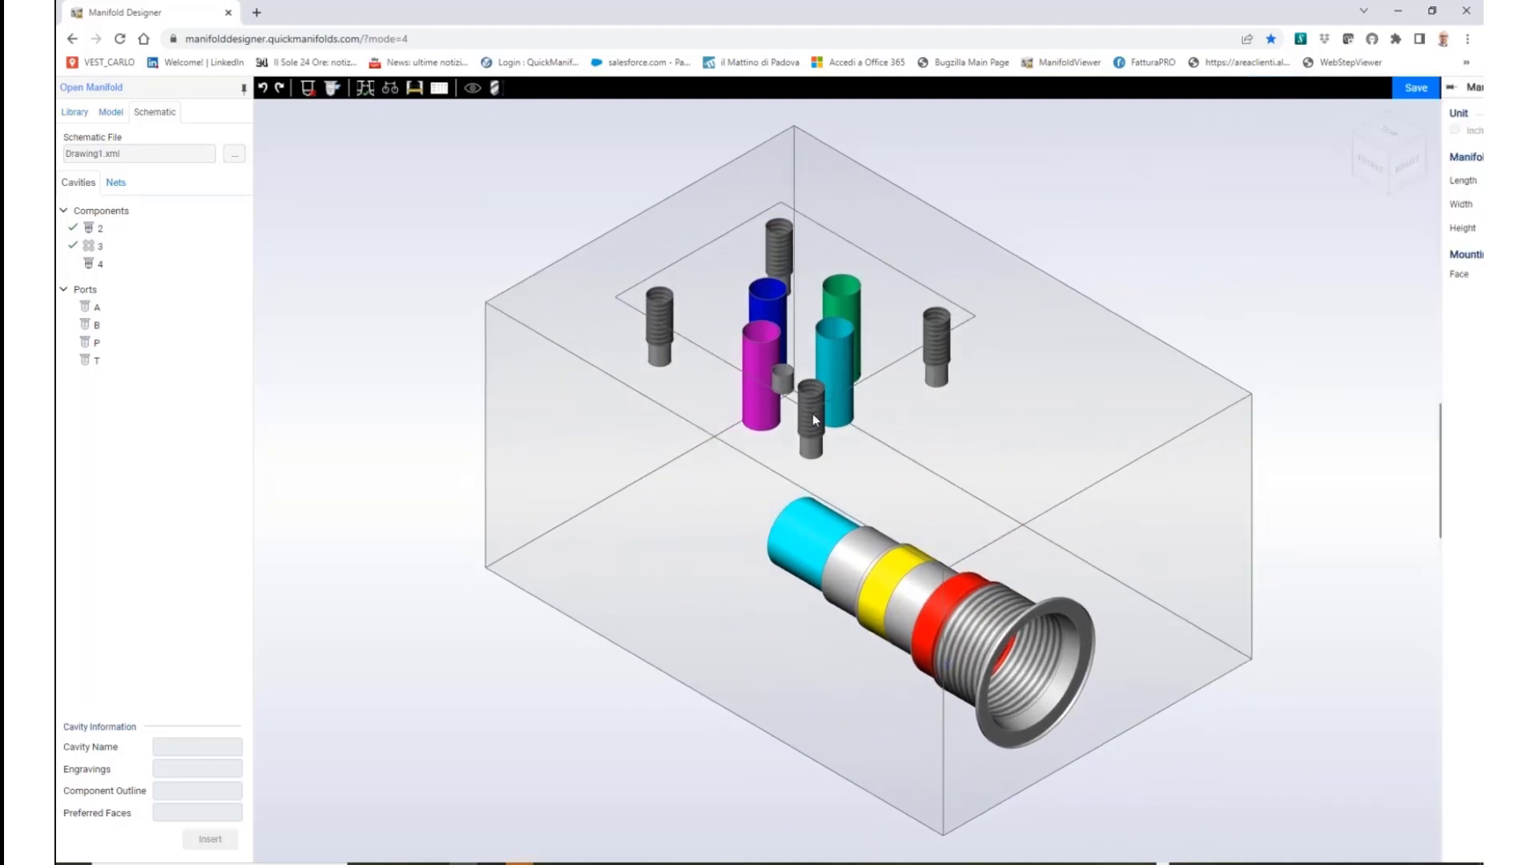
Connect component 2 through port 1 to the cyan drilling 3-B of component 3
{"action": "left_click", "coordinate": [313, 88]}
{"action": "left_click", "coordinate": [802, 541]}
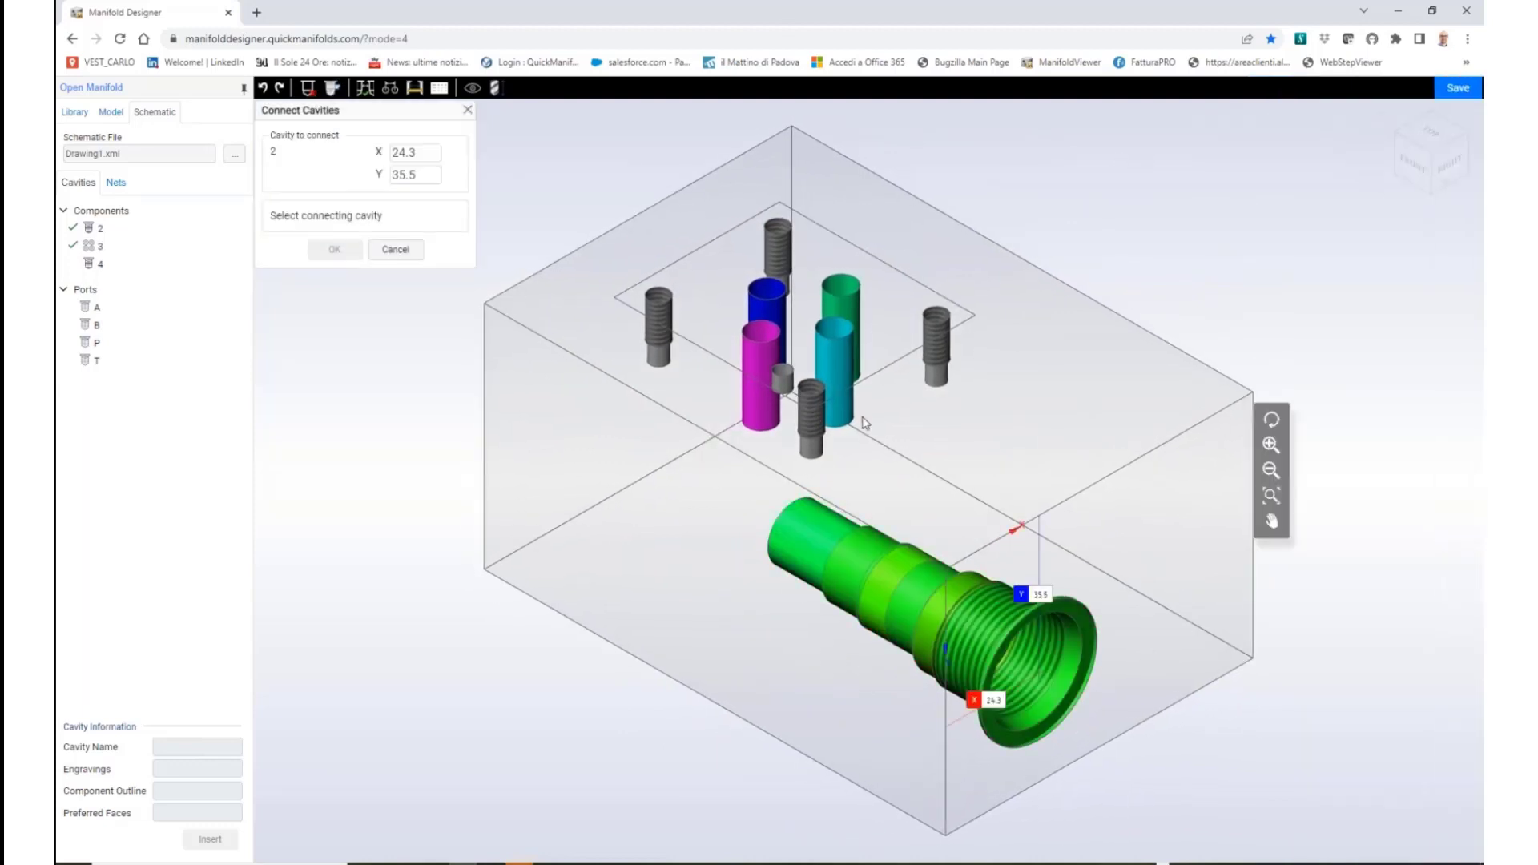
{"action": "left_click", "coordinate": [834, 366]}
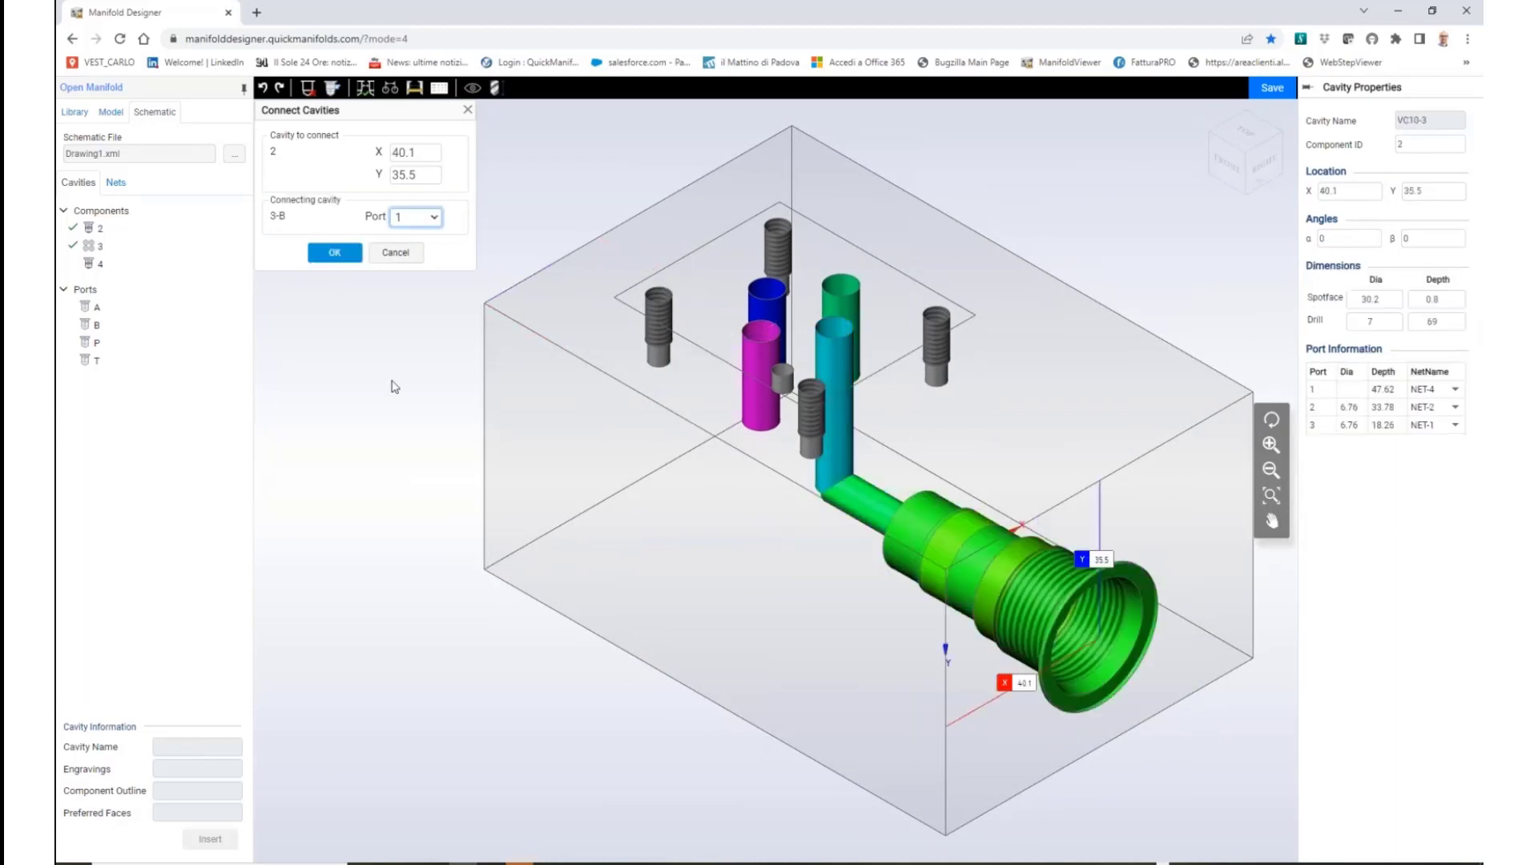
{"action": "left_click", "coordinate": [337, 254]}
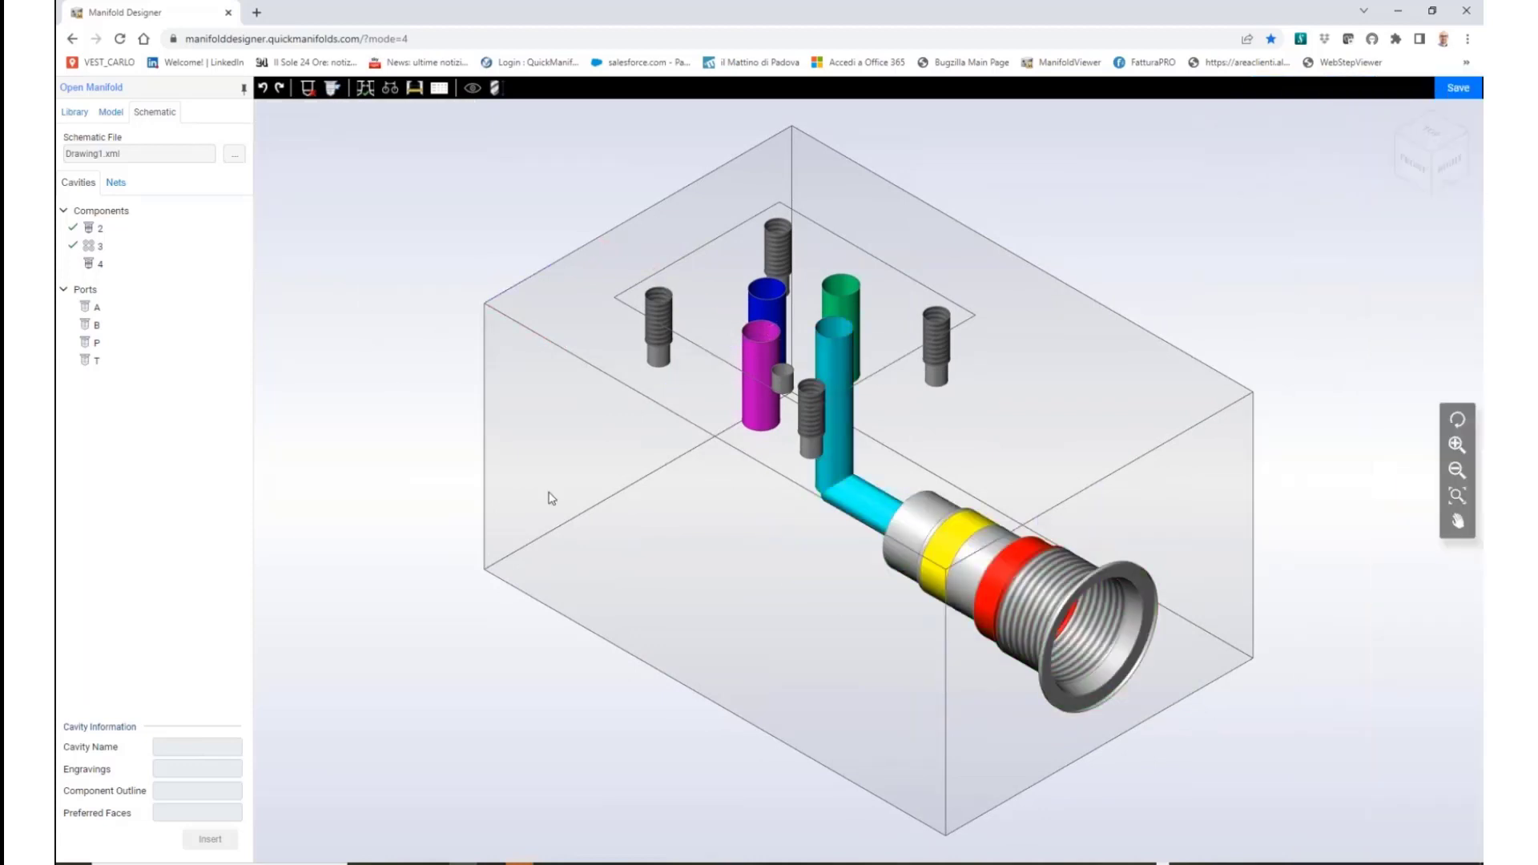
Set the location of component 2 on the right face to X 40 and Y 30
{"action": "left_click", "coordinate": [1086, 580]}
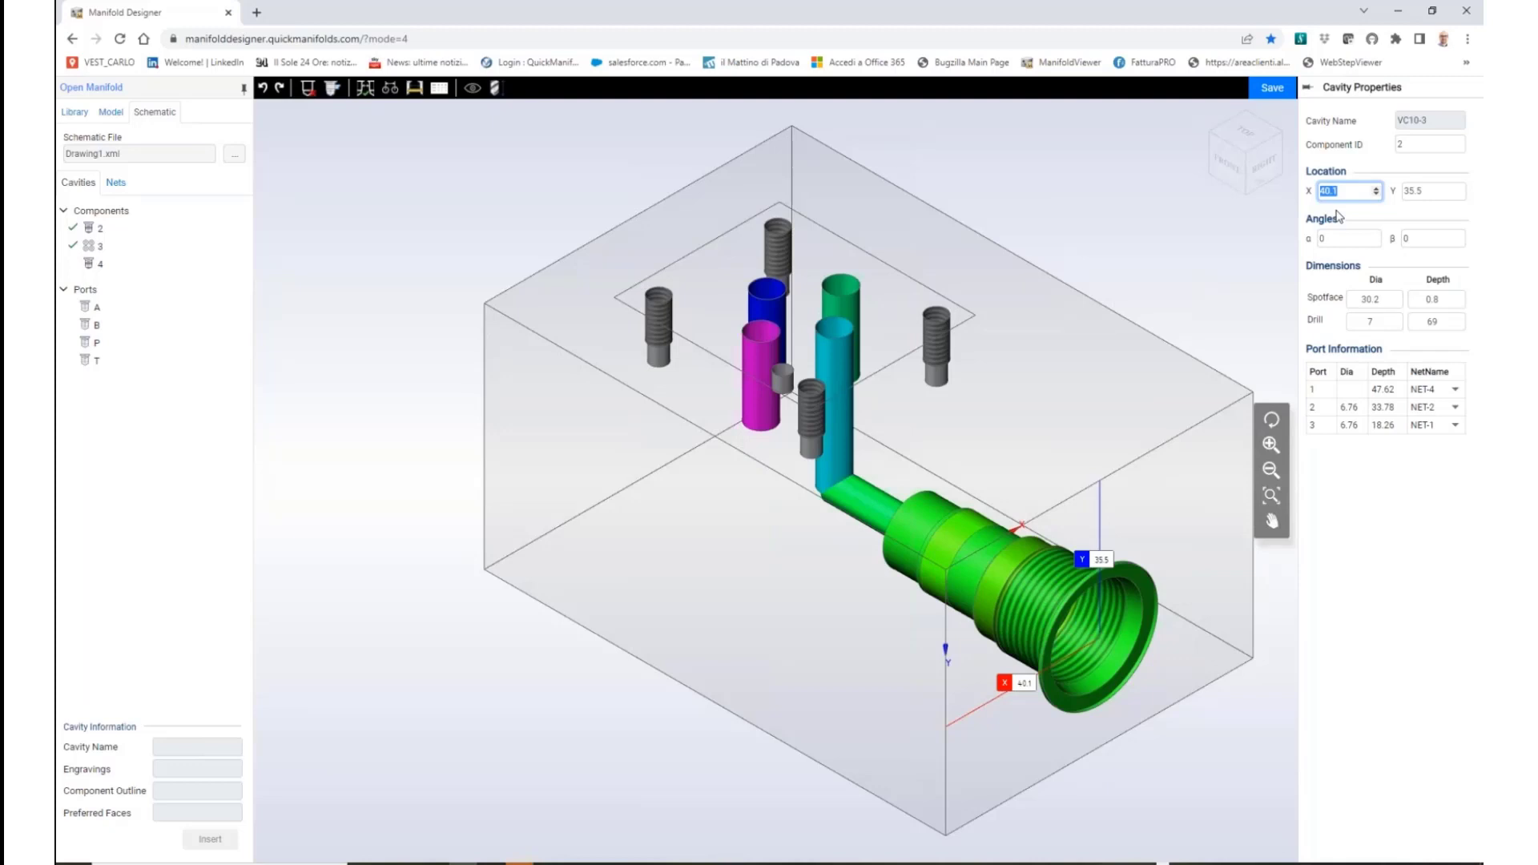
{"action": "key", "text": "Tab"}
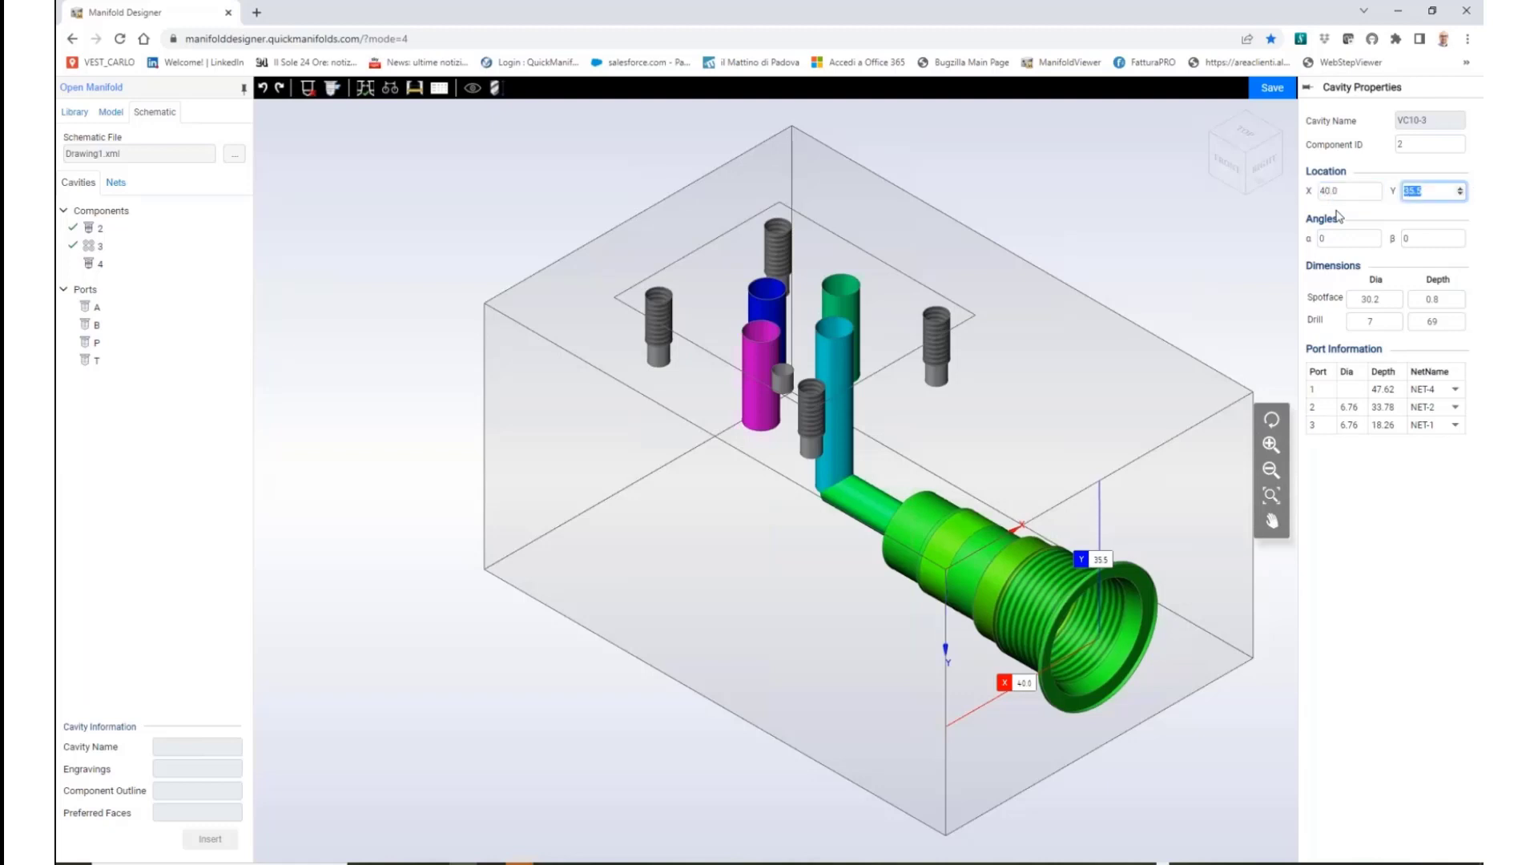
{"action": "key", "text": "Tab"}
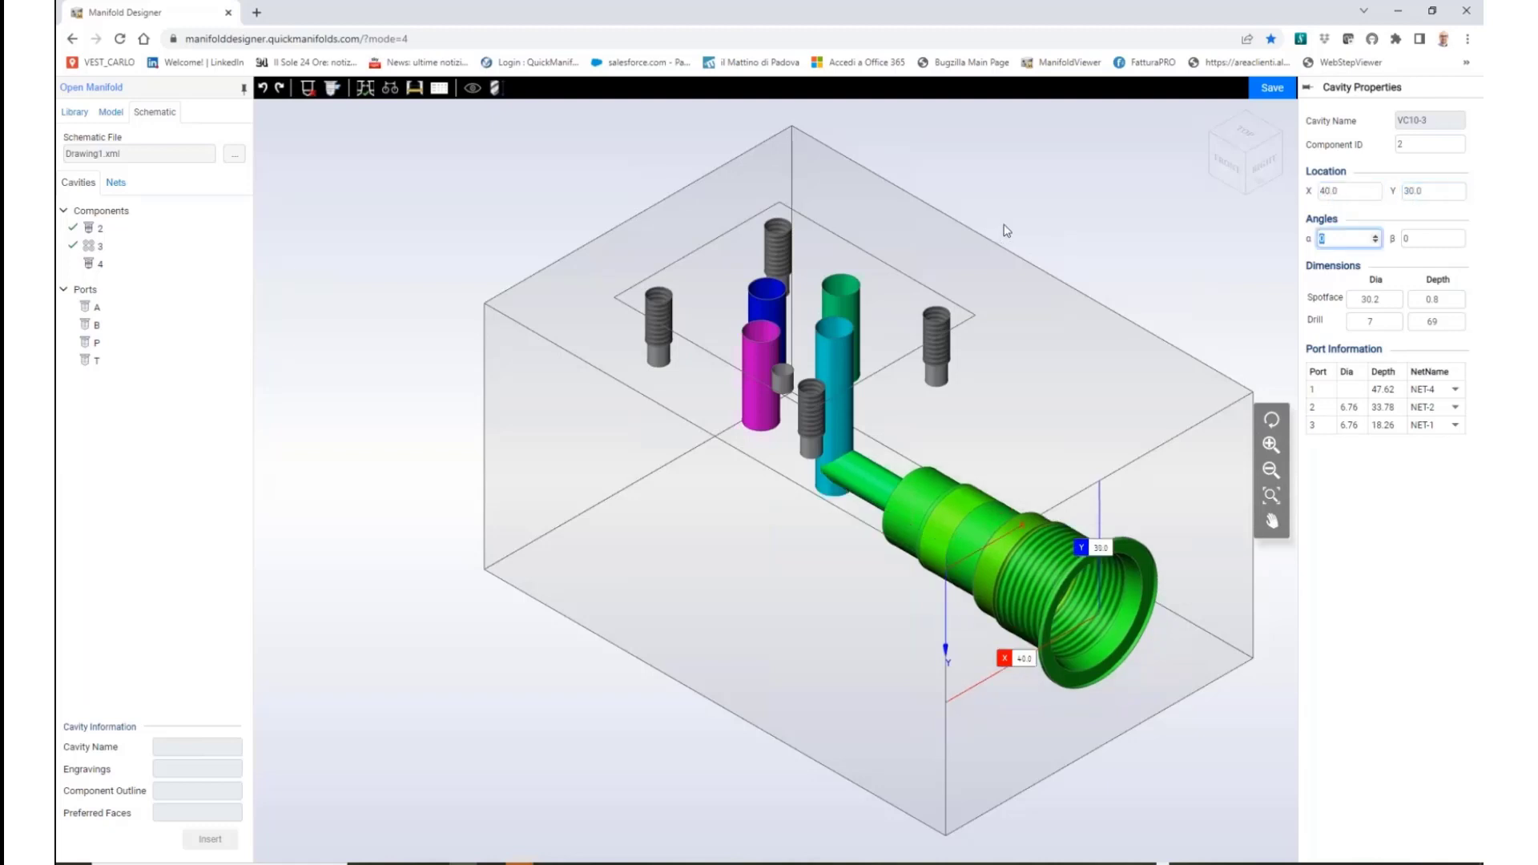
{"action": "left_click", "coordinate": [1081, 212]}
Set the Y location of component 3's cyan drilling, the one connected to component 2, to 40
{"action": "left_click", "coordinate": [834, 348]}
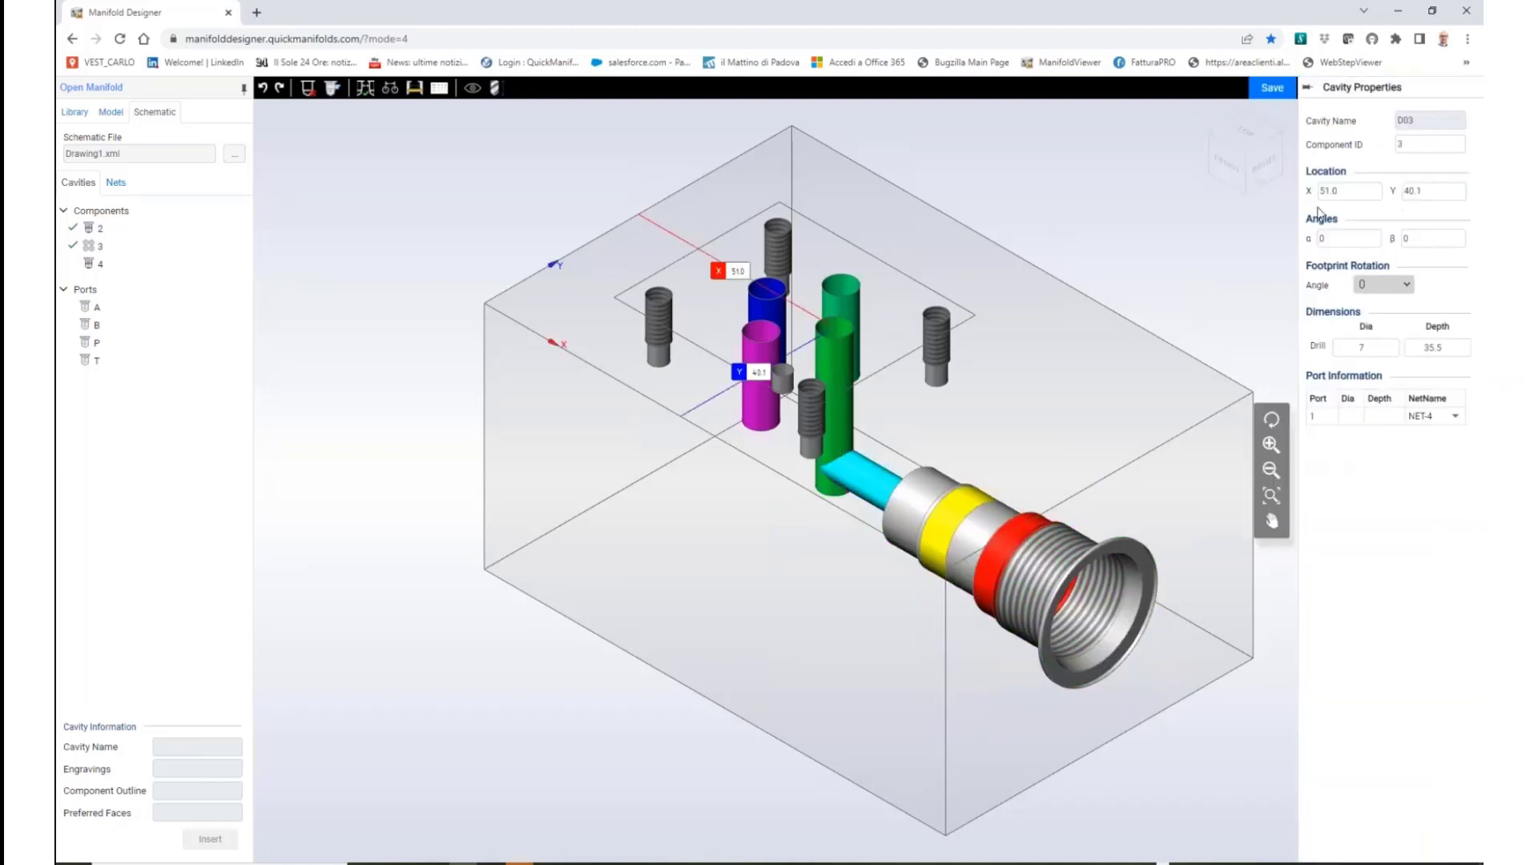
{"action": "double_click", "coordinate": [1358, 193]}
{"action": "key", "text": "Tab"}
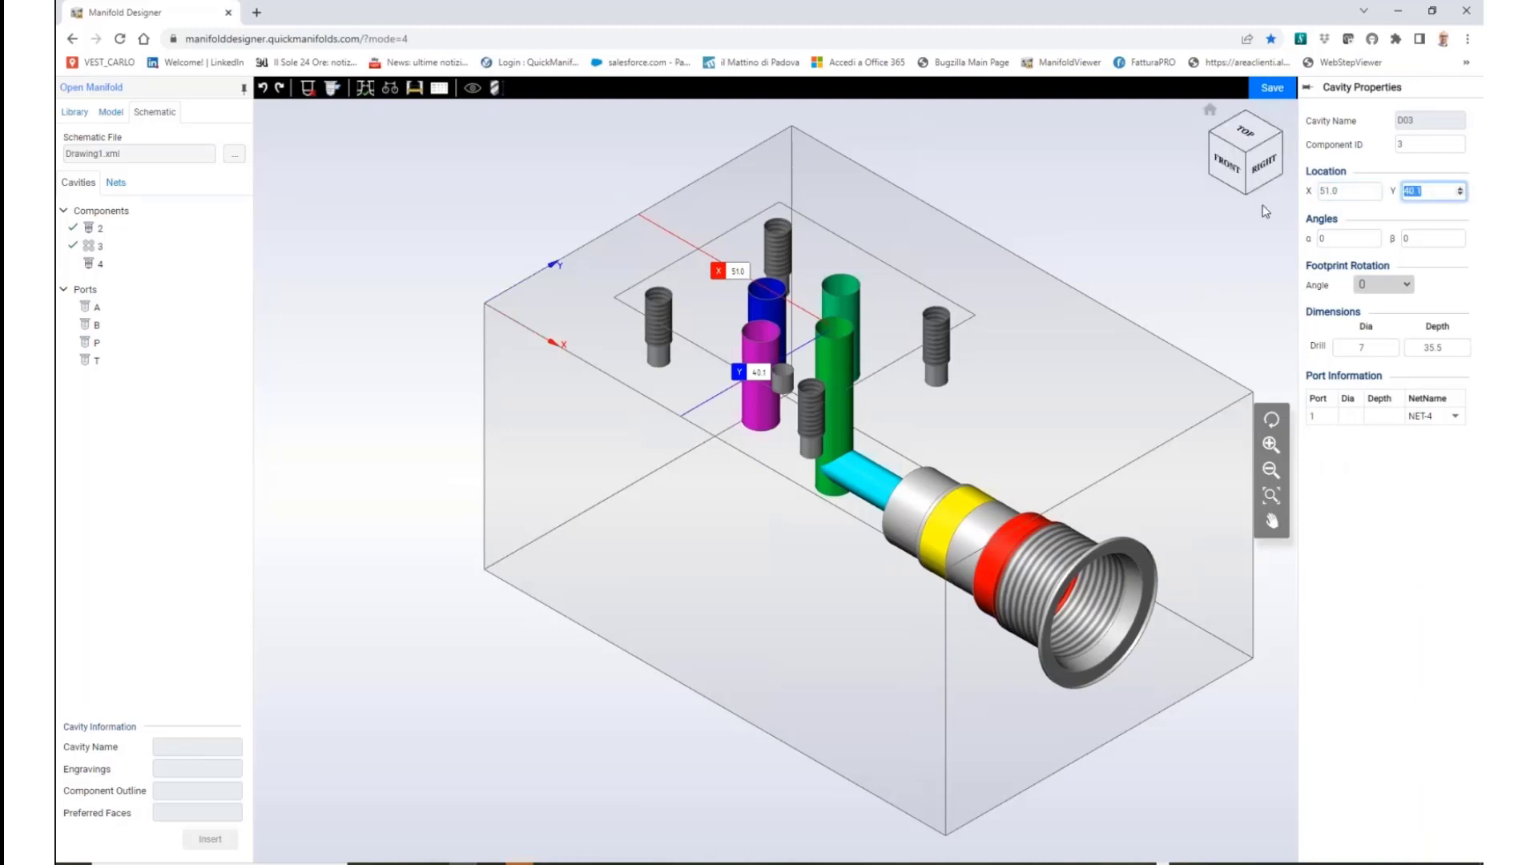
{"action": "type", "text": "40"}
{"action": "key", "text": "Tab"}
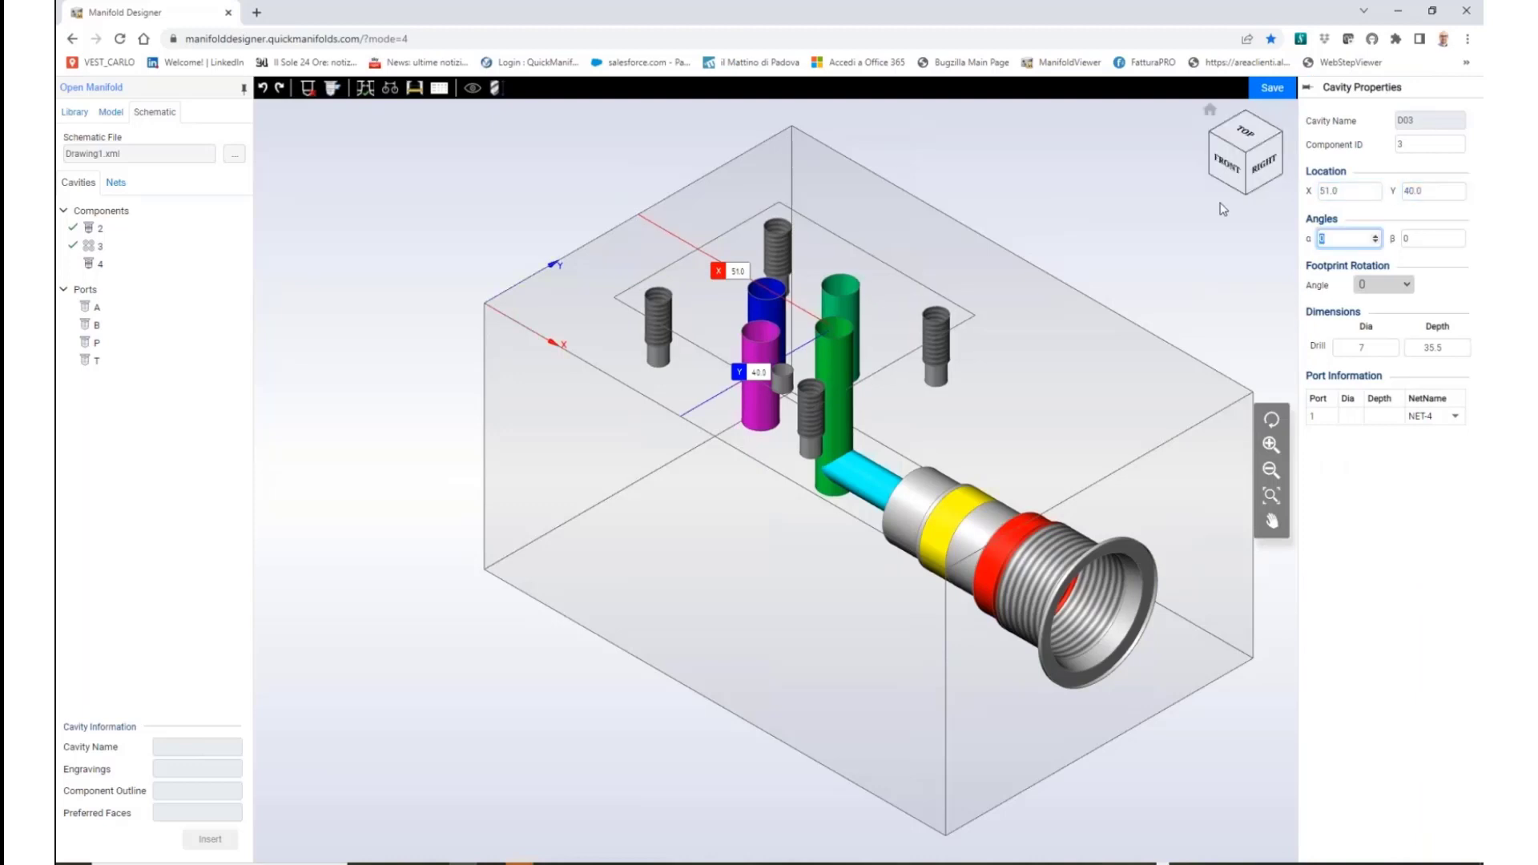
Set the X location of component 3's magenta NET-6 drilling to 40
{"action": "left_click", "coordinate": [760, 338]}
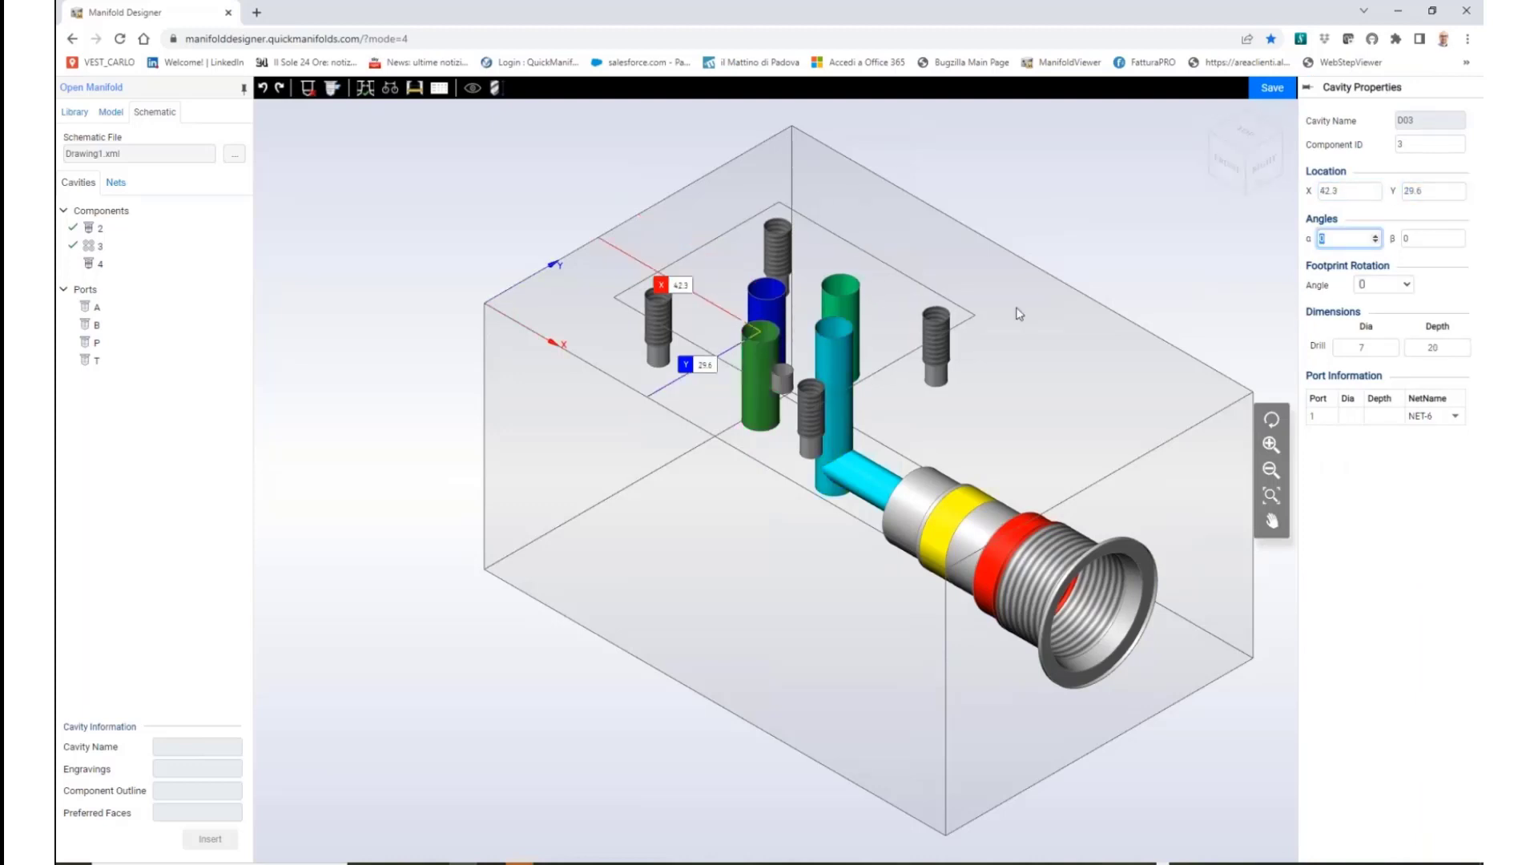
{"action": "left_click", "coordinate": [1348, 193]}
{"action": "type", "text": "40"}
{"action": "key", "text": "Tab"}
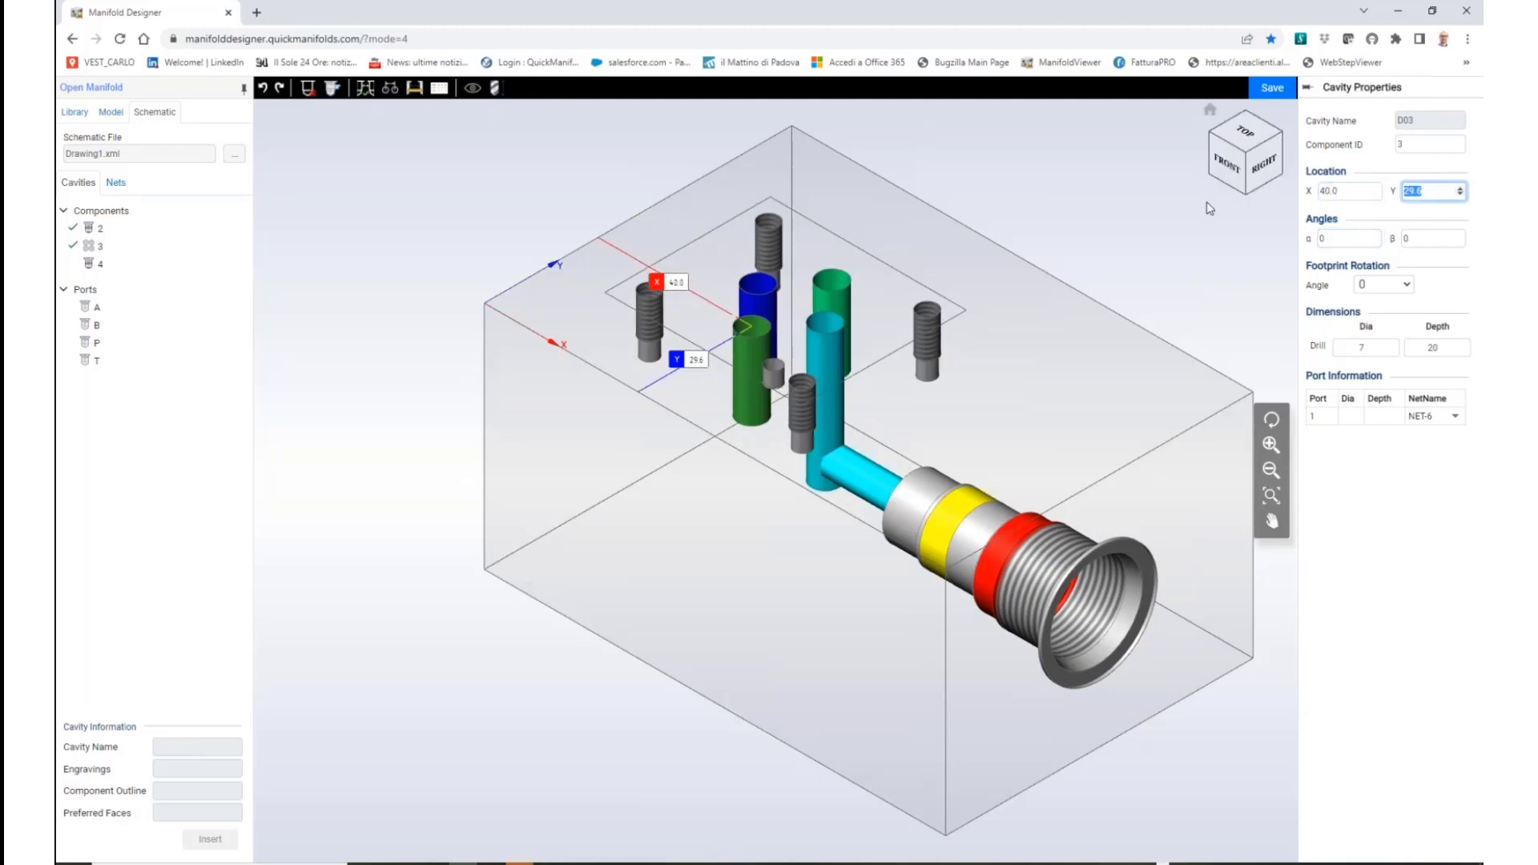
{"action": "left_click", "coordinate": [1019, 217]}
{"action": "left_click_drag", "start_coordinate": [907, 734], "coordinate": [980, 710]}
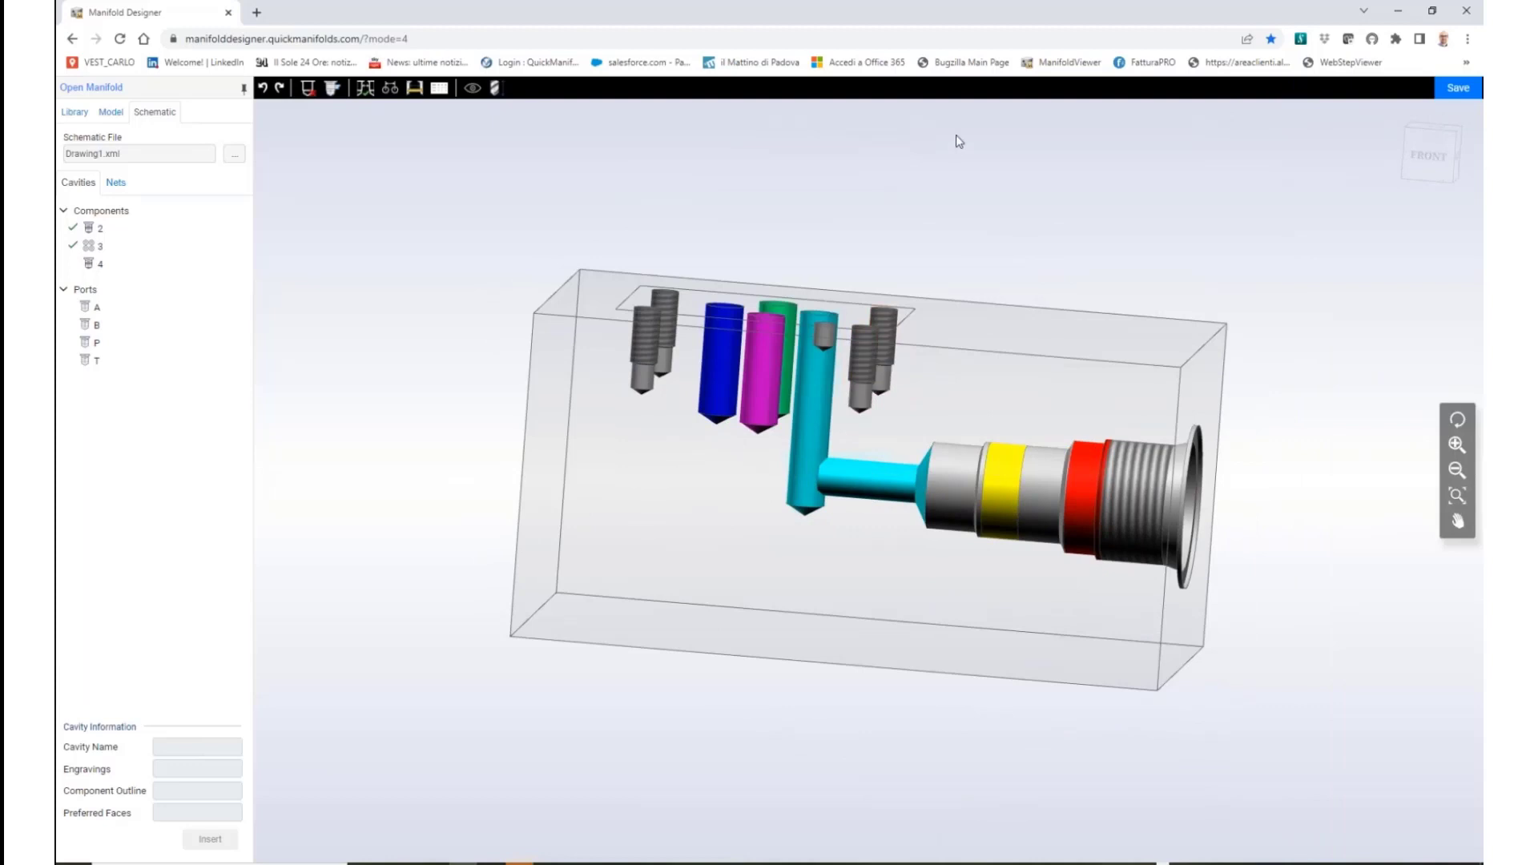
Stretch component 3's cyan drilling to about 30 mm deep and component 2's drill to about 69 mm deep so they intersect
{"action": "left_click_drag", "start_coordinate": [944, 426], "coordinate": [889, 492]}
{"action": "scroll", "coordinate": [889, 493], "scroll_direction": "up", "scroll_amount": 5}
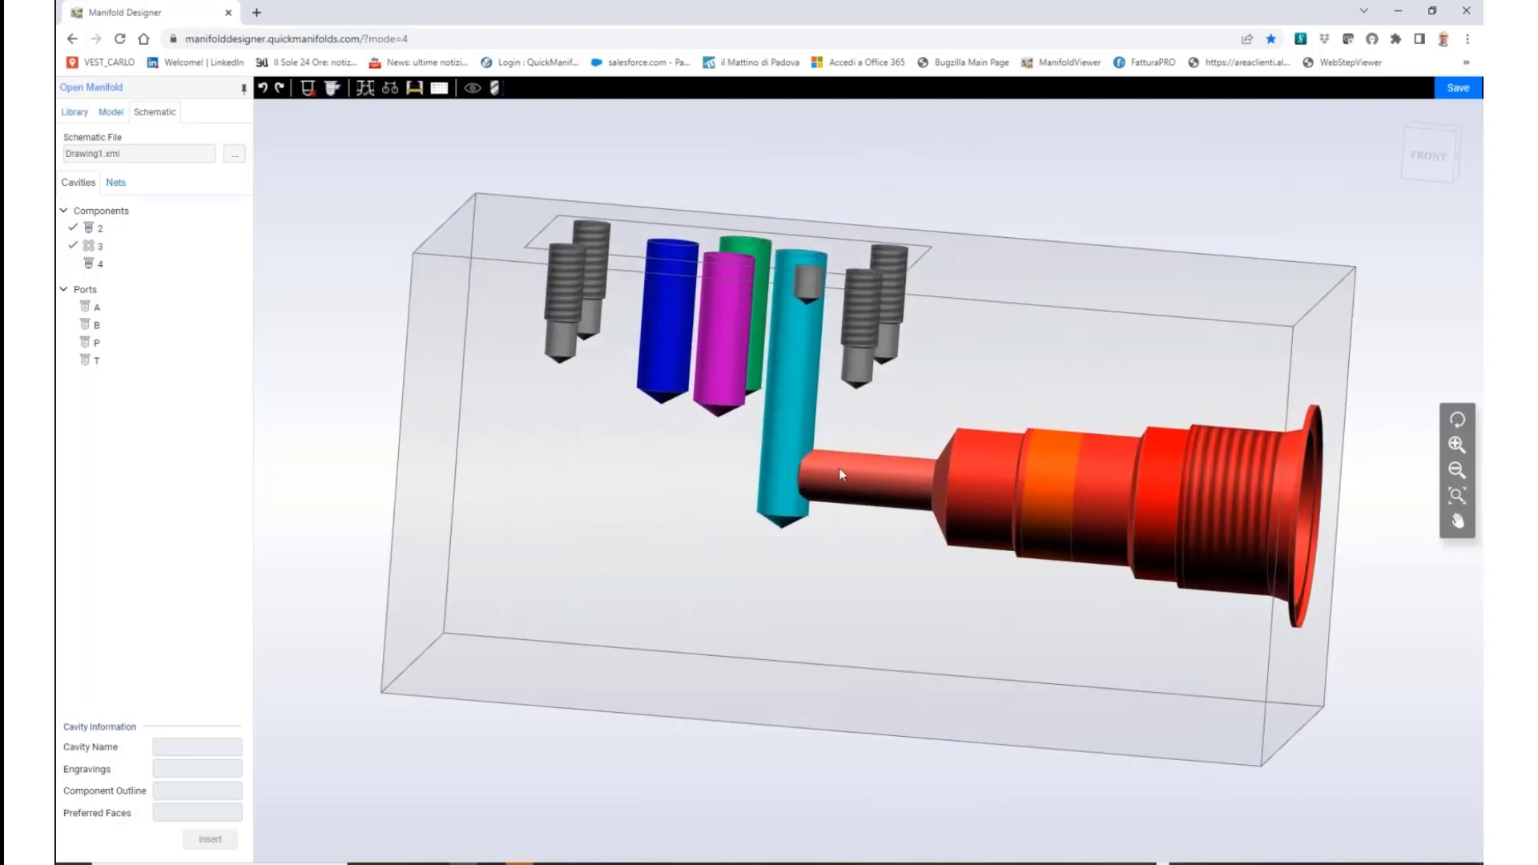
{"action": "left_click", "coordinate": [495, 88]}
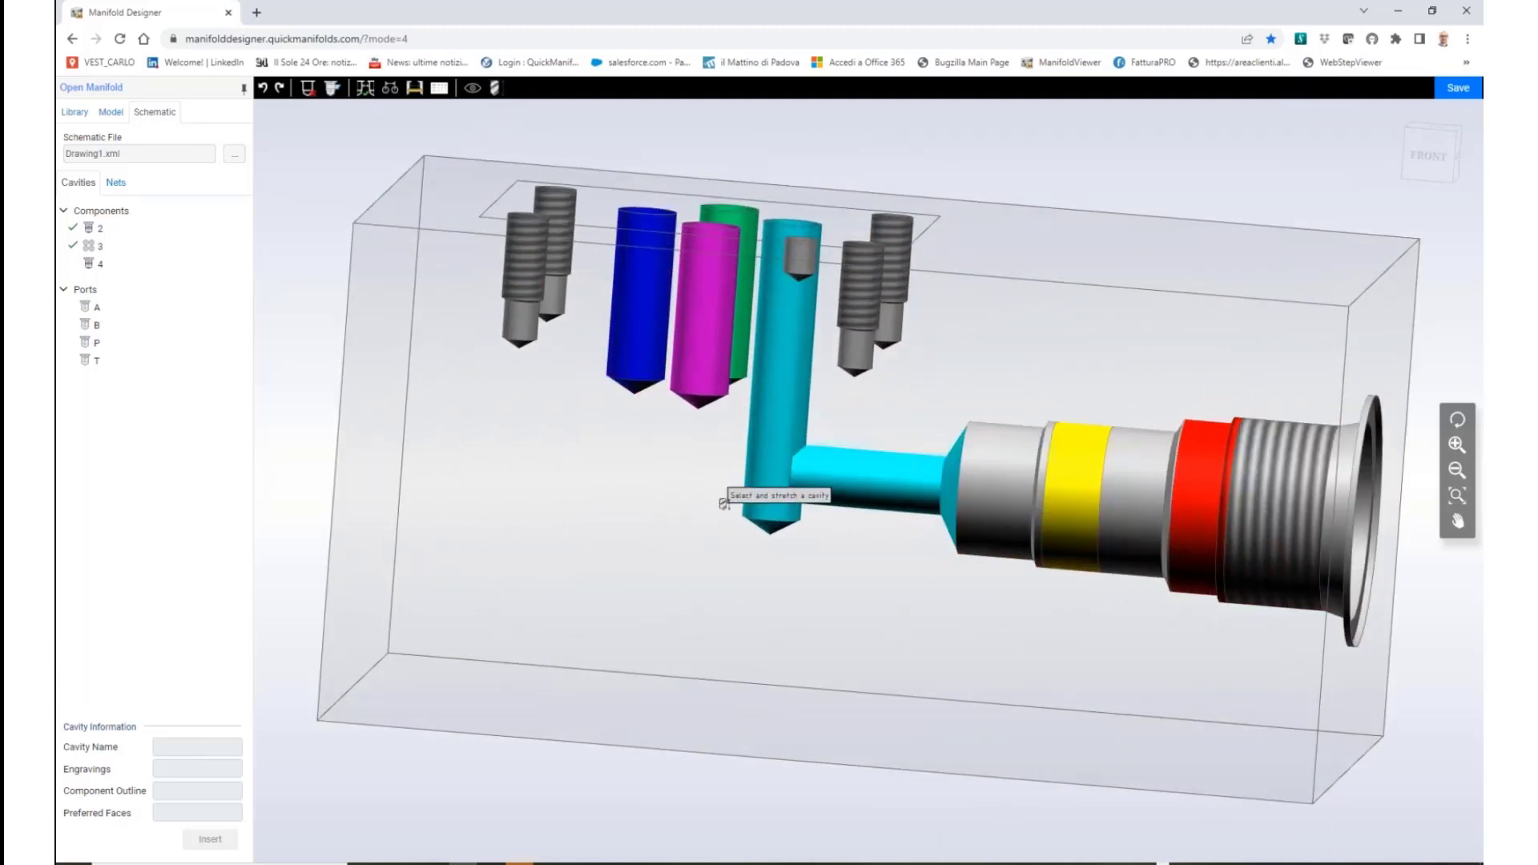
{"action": "left_click", "coordinate": [774, 467]}
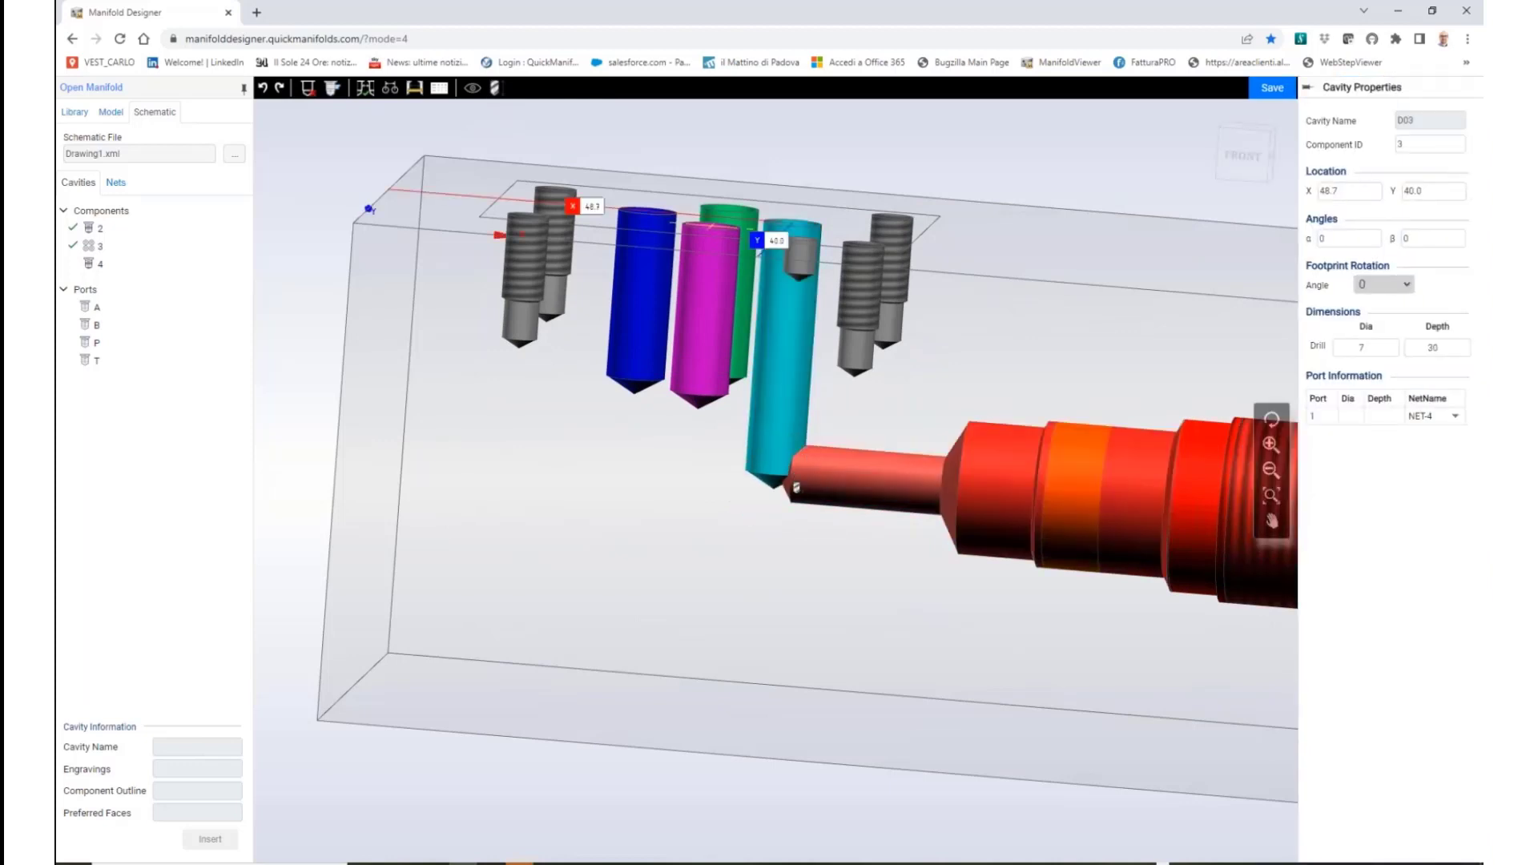
{"action": "left_click", "coordinate": [796, 487]}
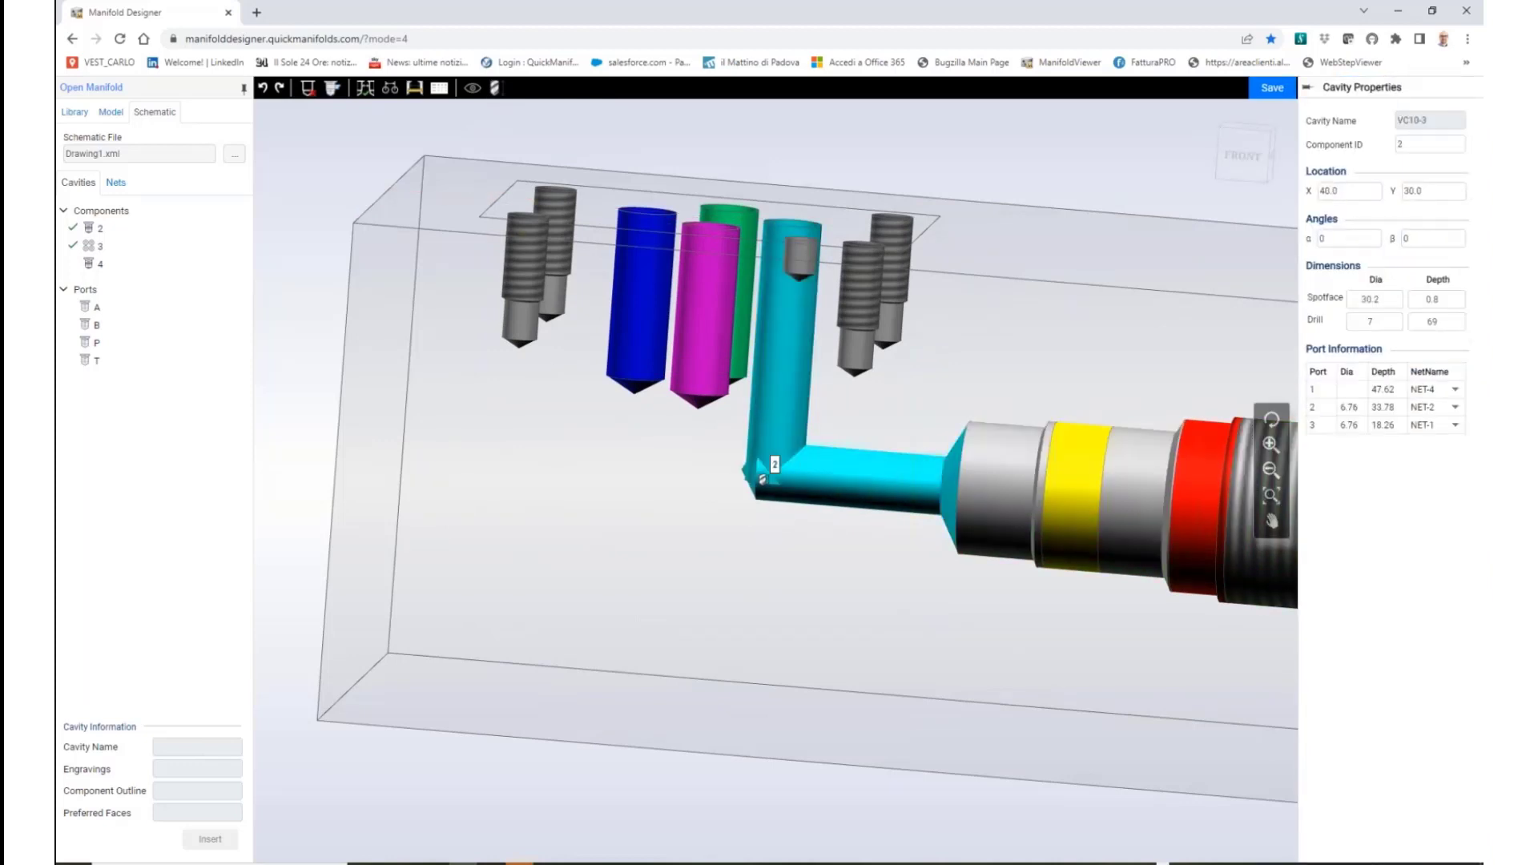
{"action": "left_click", "coordinate": [1031, 258]}
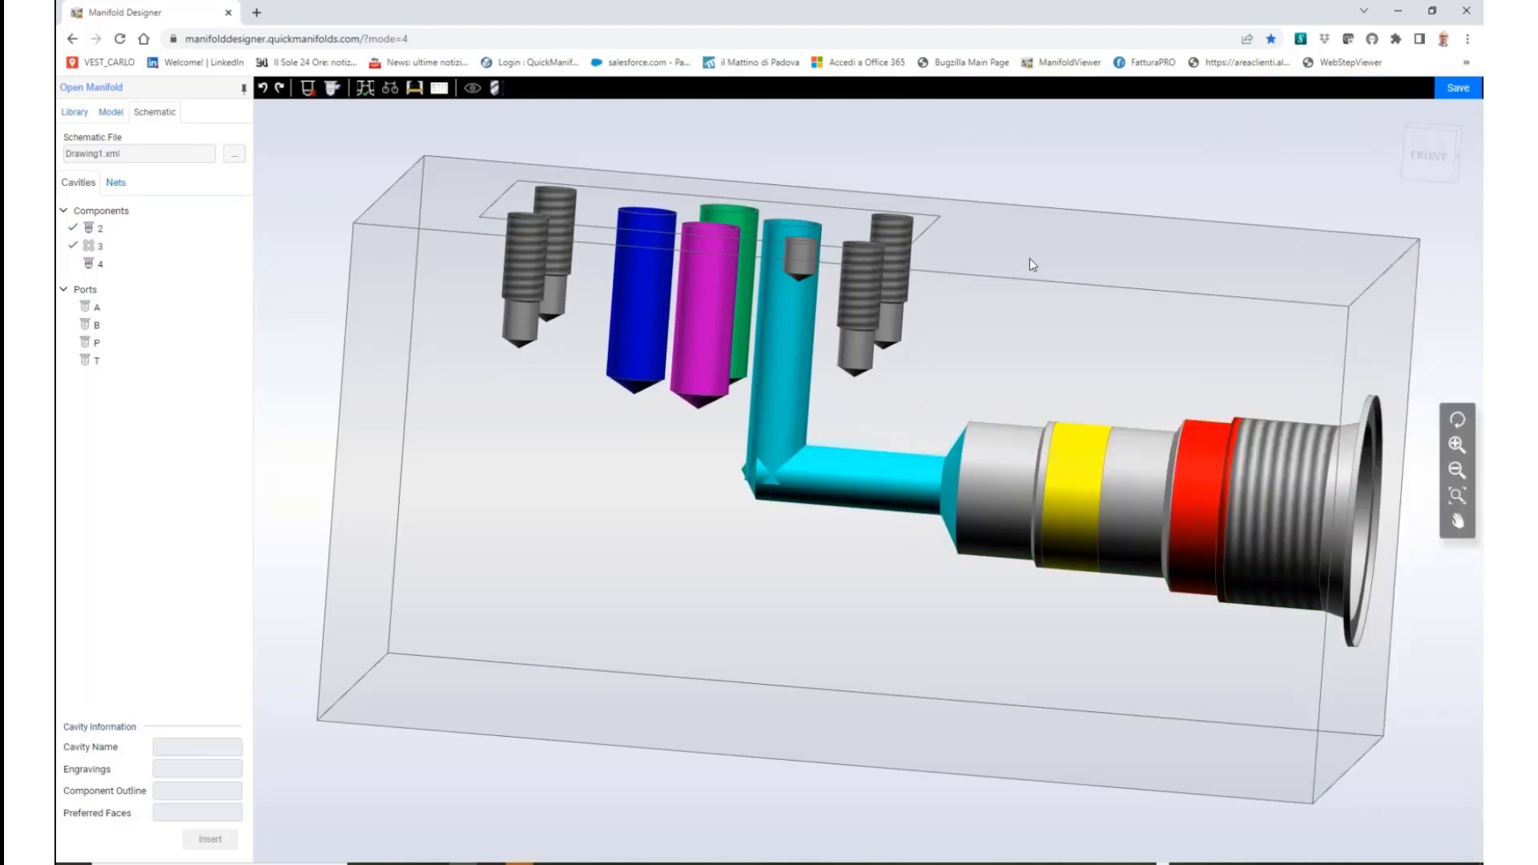
Stretch drilling 3-B and component 2's drill past their crossing, and shorten them back to about 31.5 mm and 72.6 mm deep
{"action": "left_click_drag", "start_coordinate": [1031, 258], "coordinate": [714, 298]}
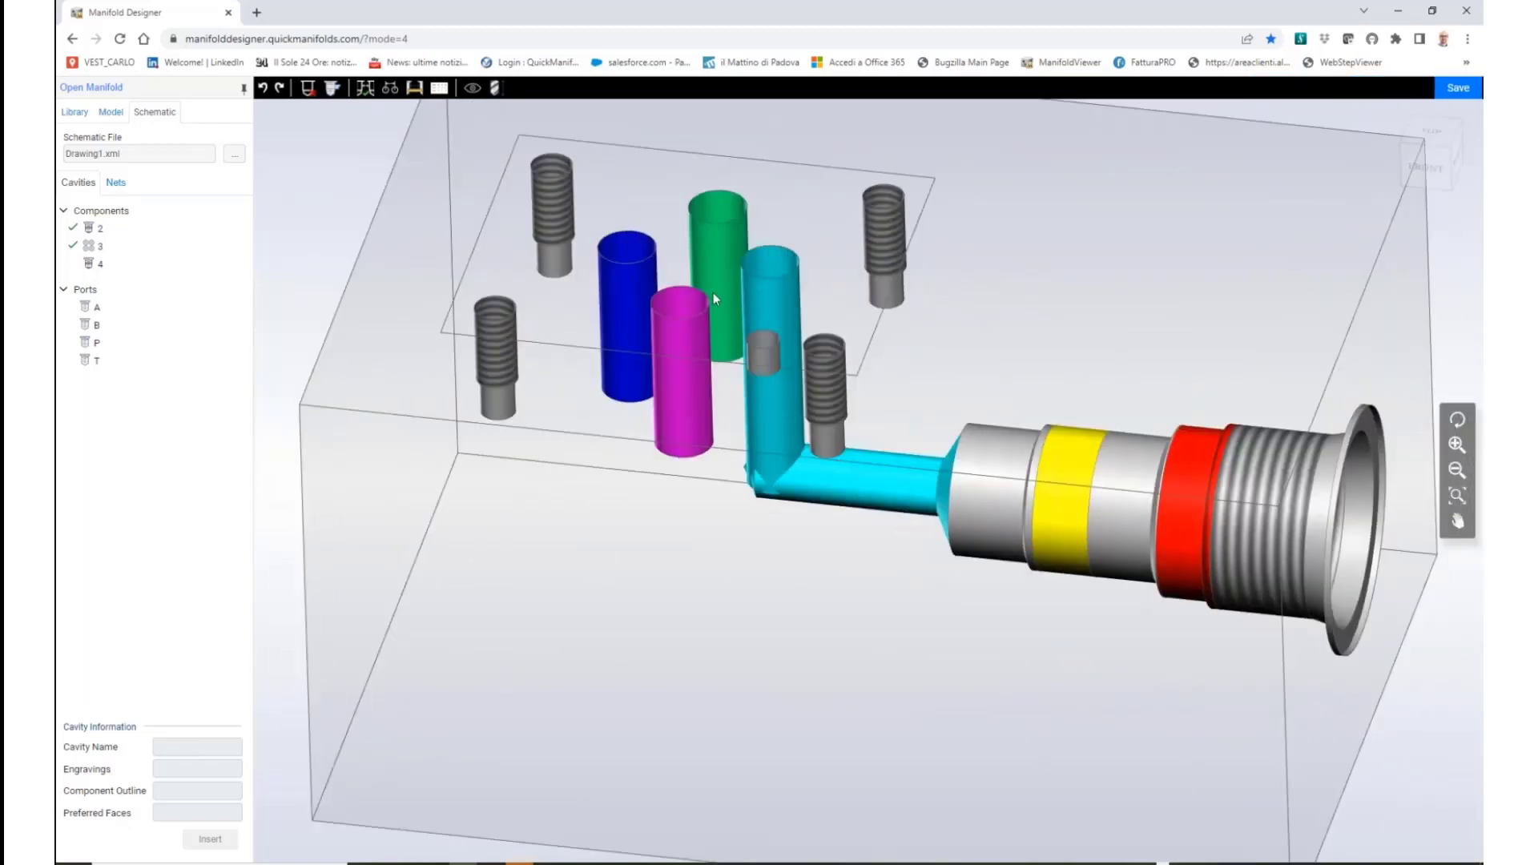
{"action": "left_click", "coordinate": [493, 94]}
{"action": "left_click_drag", "start_coordinate": [762, 450], "coordinate": [760, 583]}
{"action": "mouse_move", "coordinate": [789, 483]}
{"action": "left_mouse_down"}
{"action": "mouse_move", "coordinate": [697, 470]}
{"action": "mouse_move", "coordinate": [687, 597]}
{"action": "mouse_move", "coordinate": [705, 474]}
{"action": "mouse_move", "coordinate": [789, 487]}
{"action": "mouse_move", "coordinate": [768, 465]}
{"action": "left_mouse_up"}
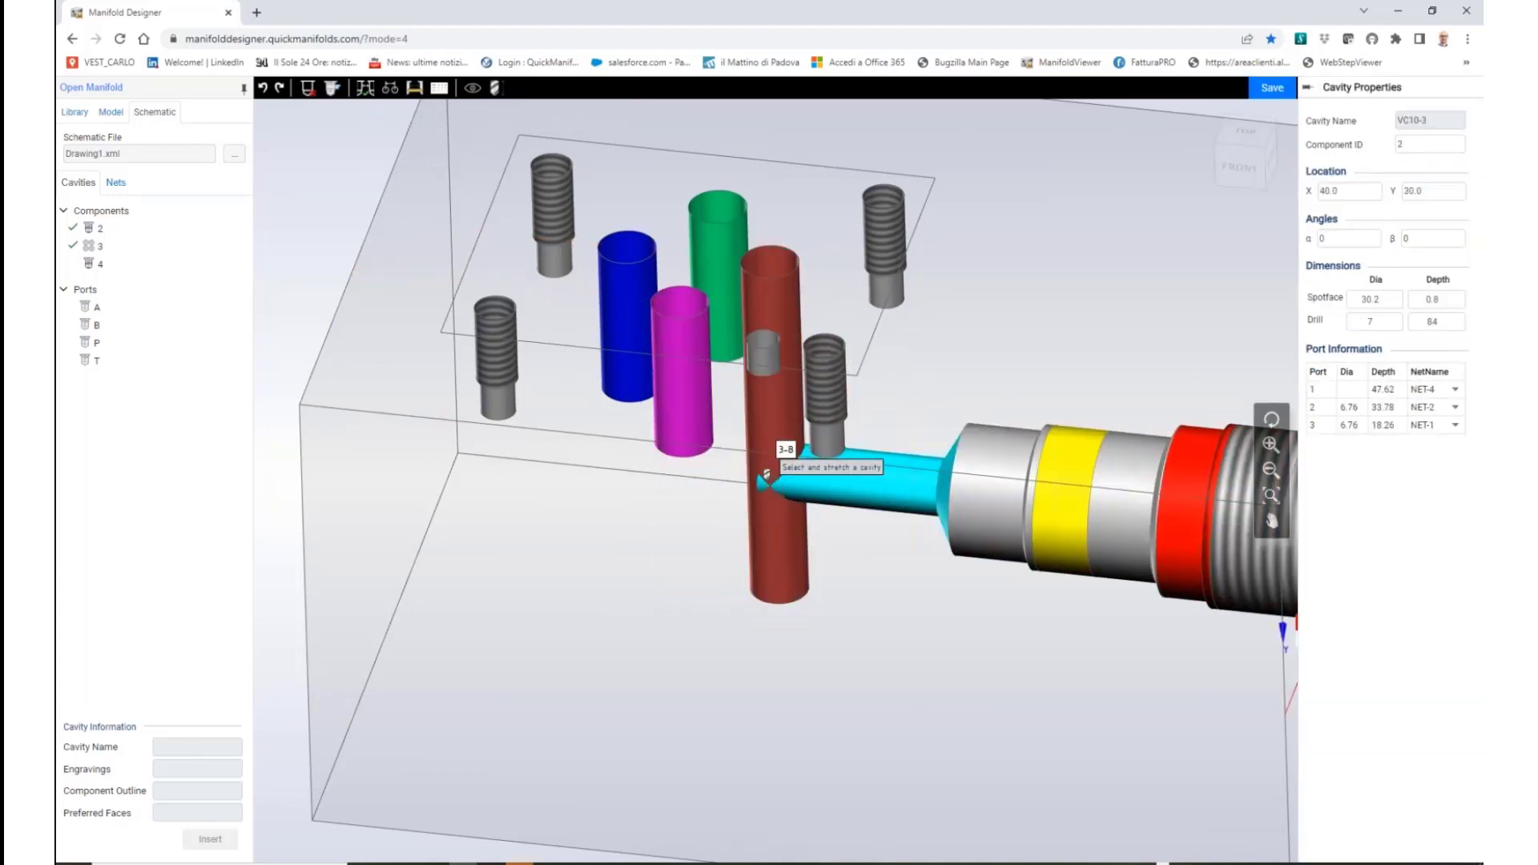
{"action": "left_click_drag", "start_coordinate": [769, 569], "coordinate": [763, 484]}
{"action": "key", "text": "Escape"}
Insert component 4, cavity VC10-2, from the schematic onto the block's top face near the component 2 end
{"action": "middle_click_drag", "start_coordinate": [716, 719], "coordinate": [757, 663]}
{"action": "scroll", "coordinate": [757, 665], "scroll_direction": "up", "scroll_amount": 2}
{"action": "scroll", "coordinate": [757, 665], "scroll_direction": "down", "scroll_amount": 5}
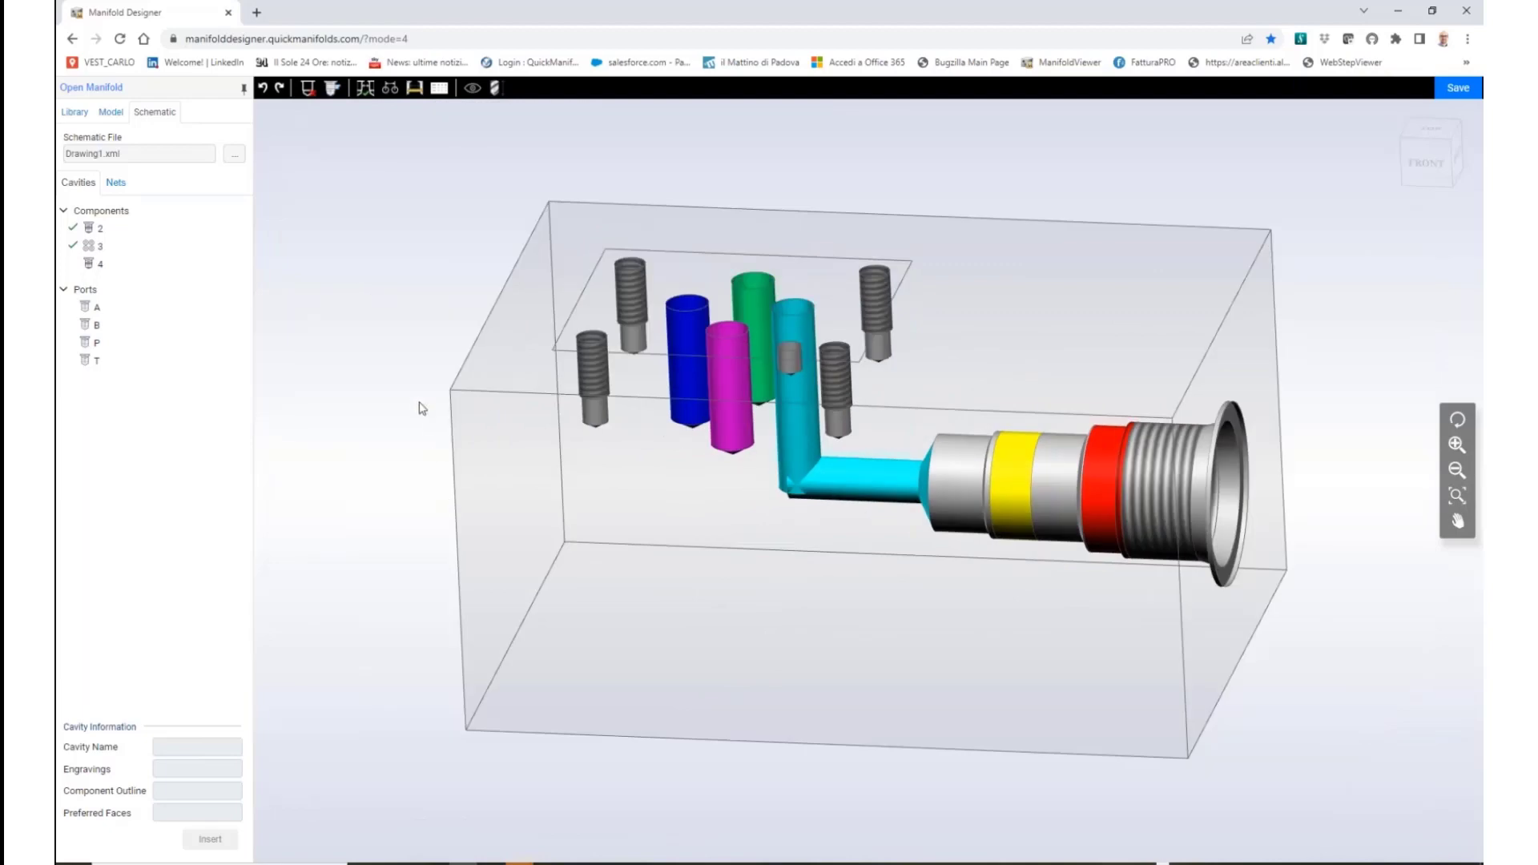
{"action": "middle_click_drag", "start_coordinate": [756, 722], "coordinate": [1125, 650]}
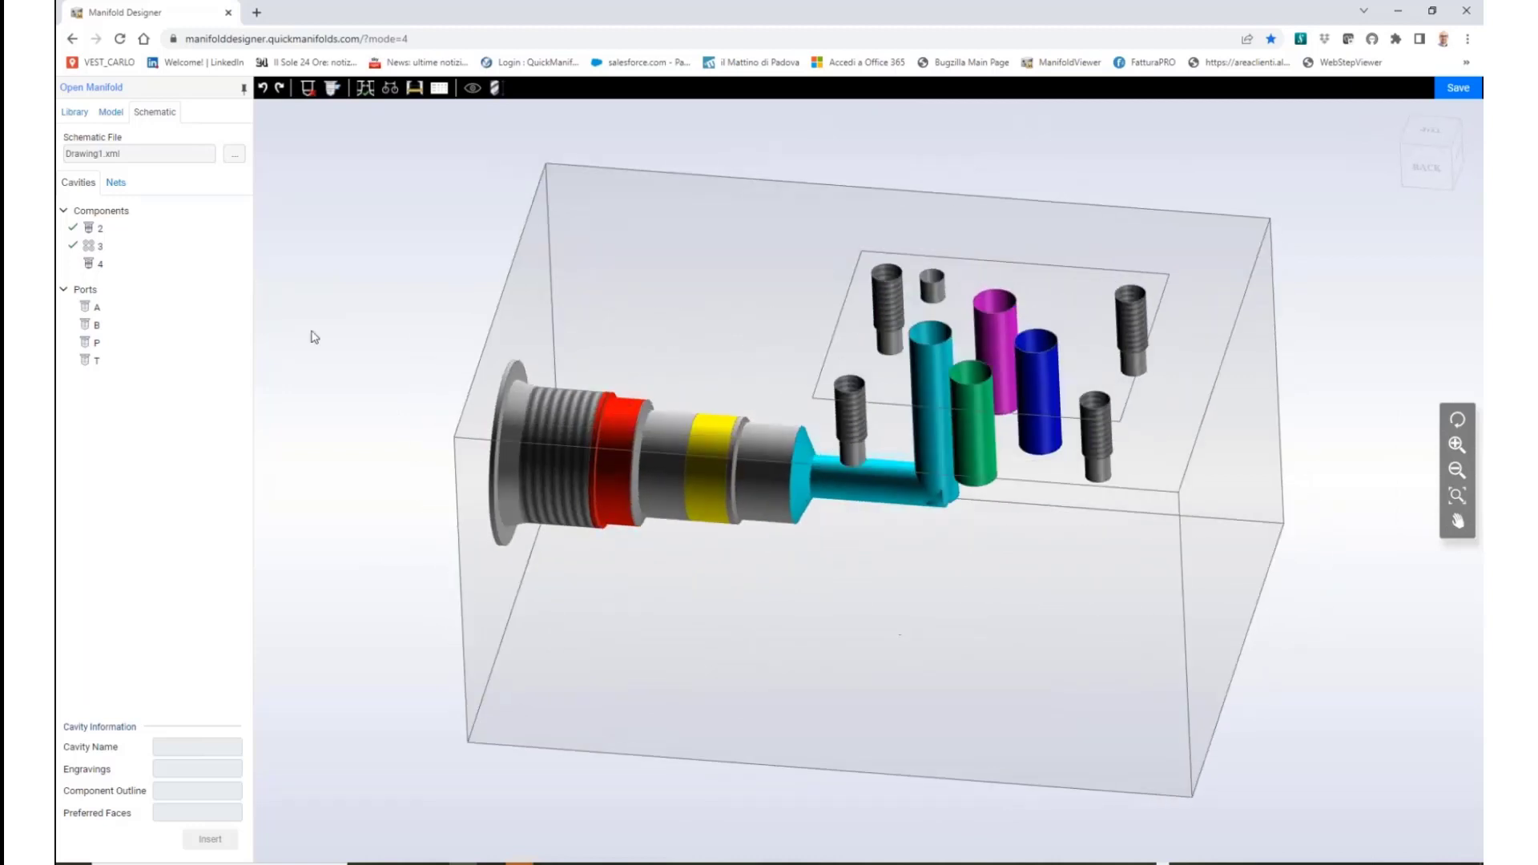
{"action": "left_click", "coordinate": [89, 264]}
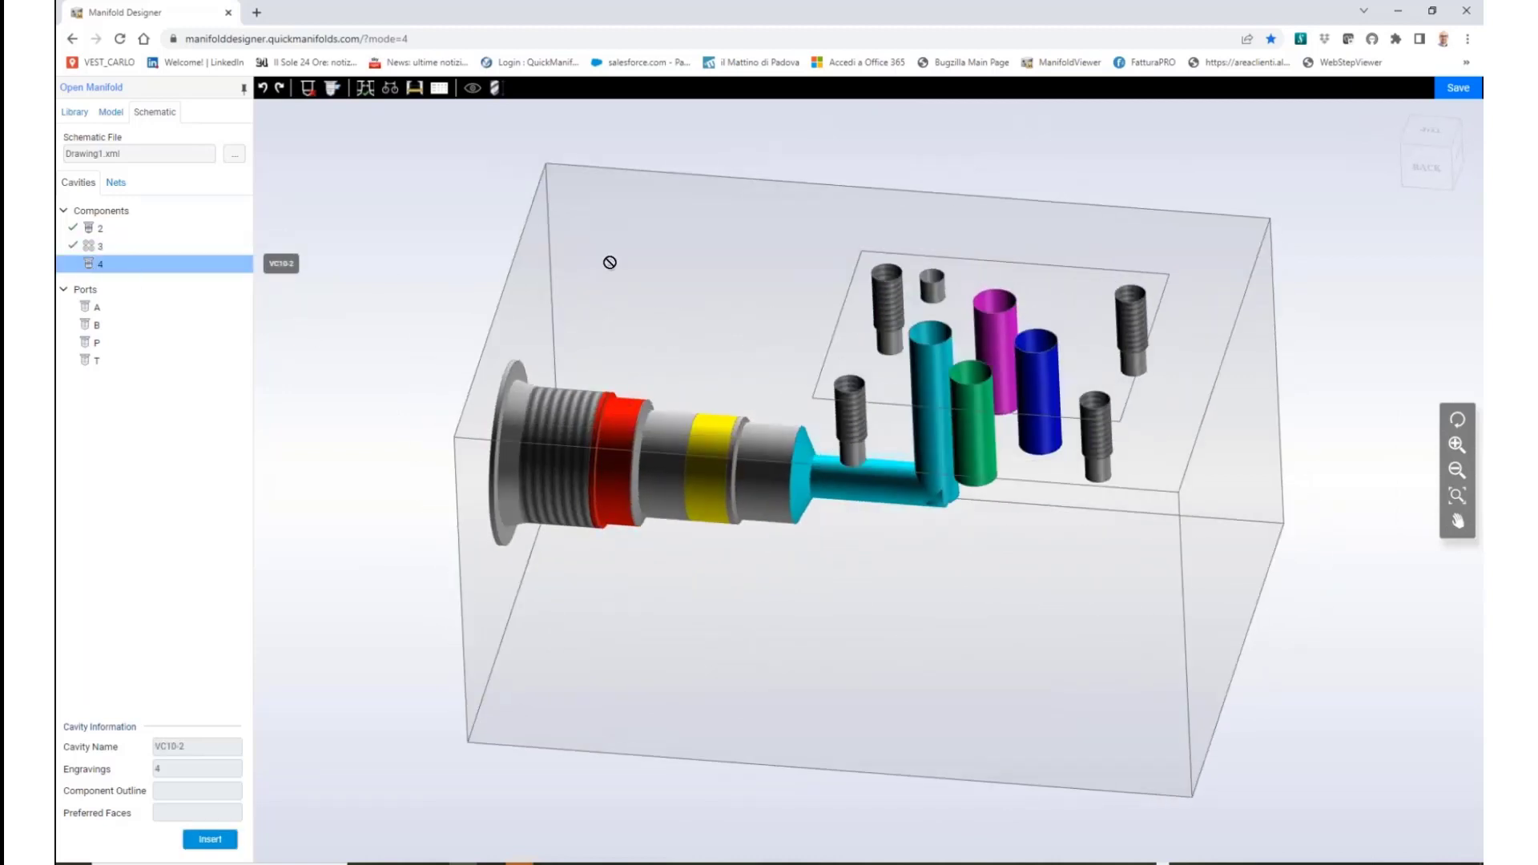
{"action": "left_click_drag", "start_coordinate": [393, 241], "coordinate": [691, 248]}
{"action": "left_click", "coordinate": [639, 649]}
Set the Y location of component 3's cyan drilling to 30
{"action": "middle_click_drag", "start_coordinate": [639, 649], "coordinate": [905, 665]}
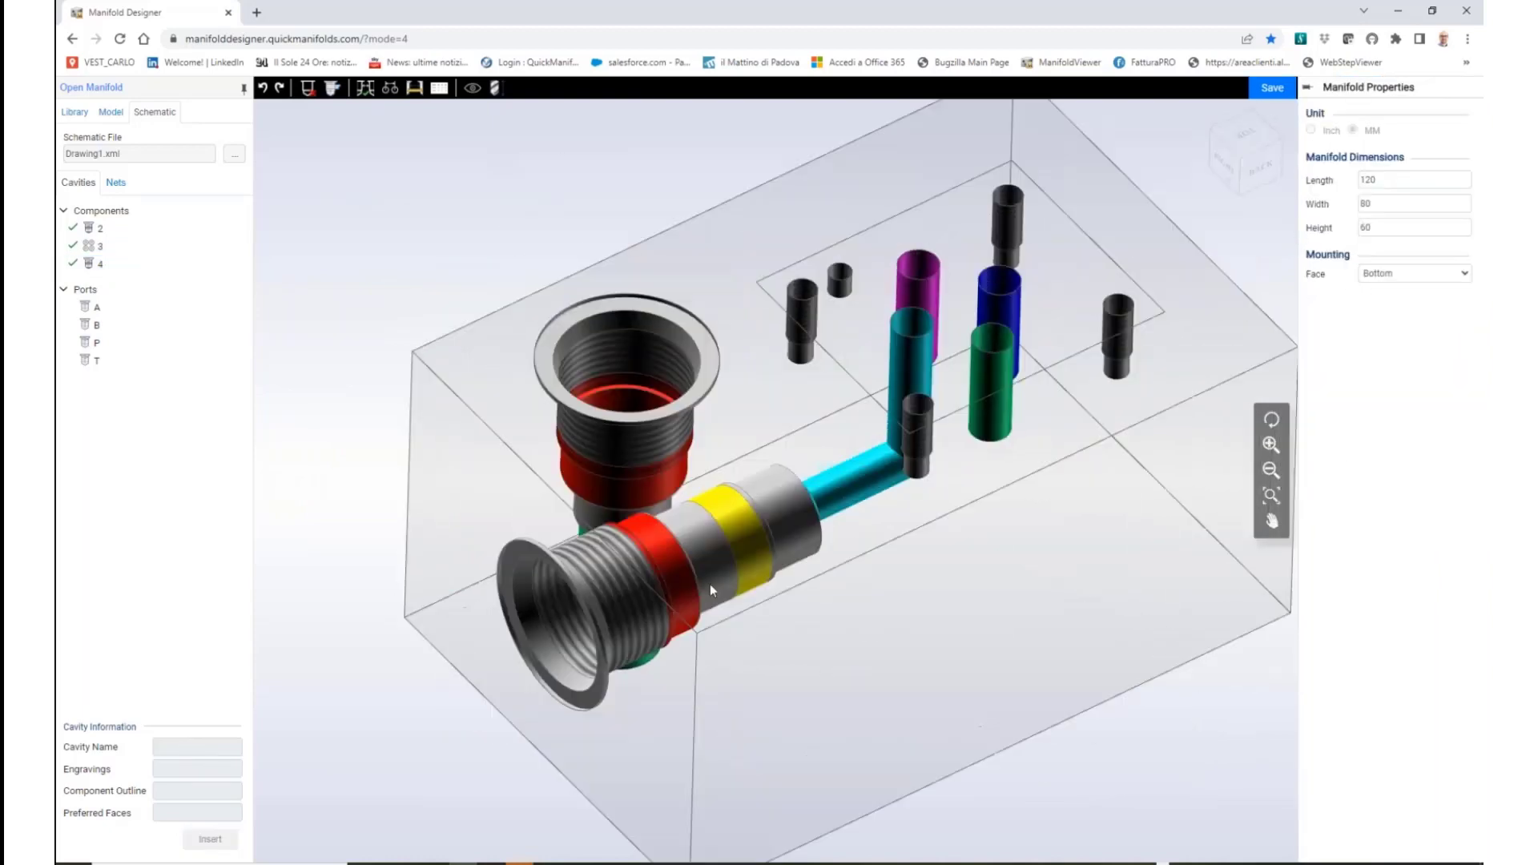
{"action": "scroll", "coordinate": [935, 714], "scroll_direction": "up", "scroll_amount": 2}
{"action": "scroll", "coordinate": [936, 652], "scroll_direction": "down", "scroll_amount": 4}
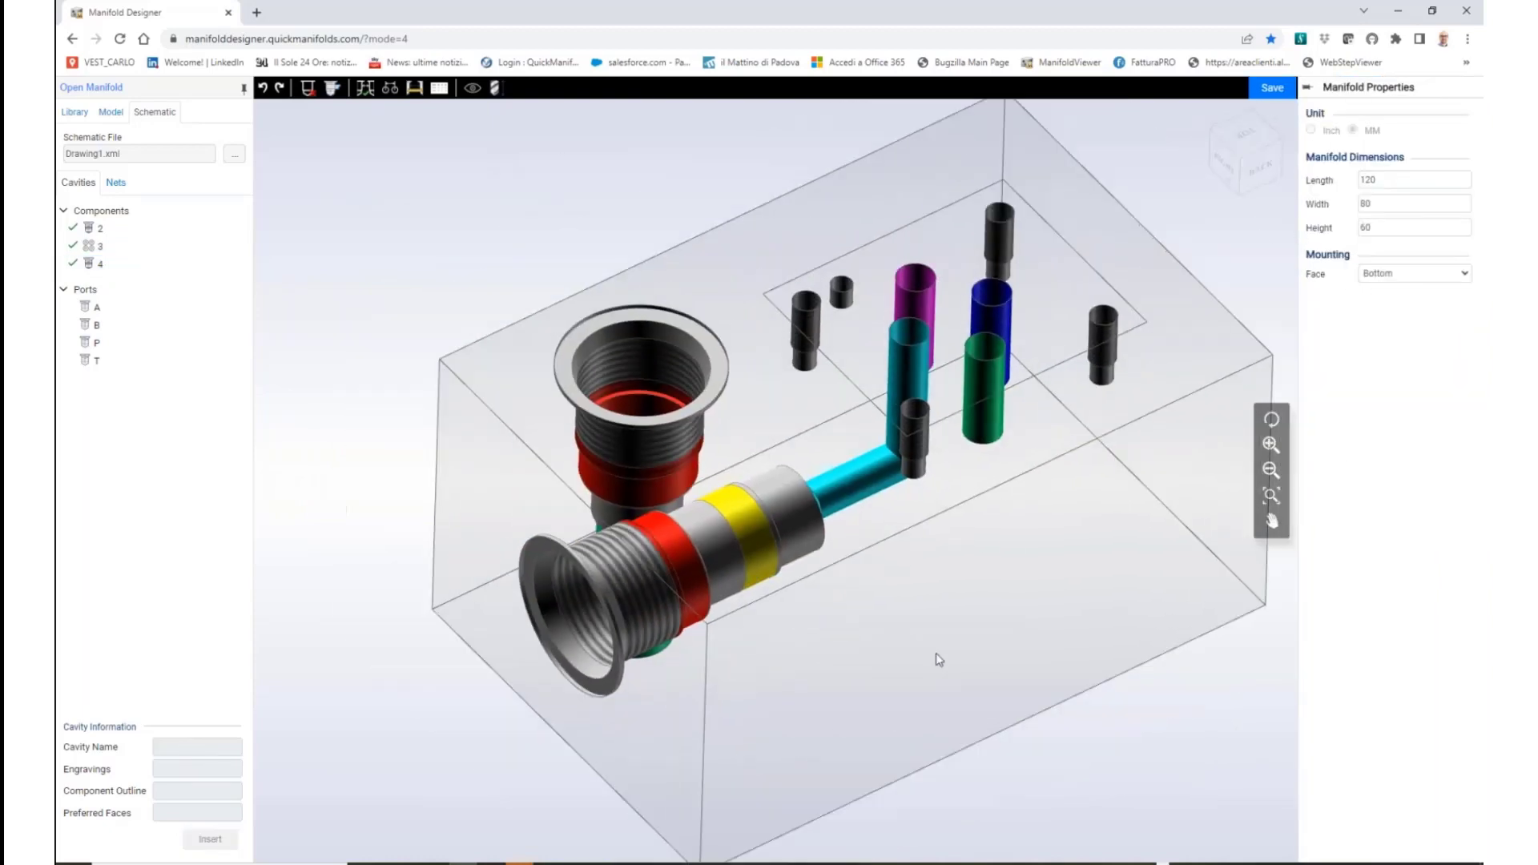
{"action": "left_click", "coordinate": [893, 369]}
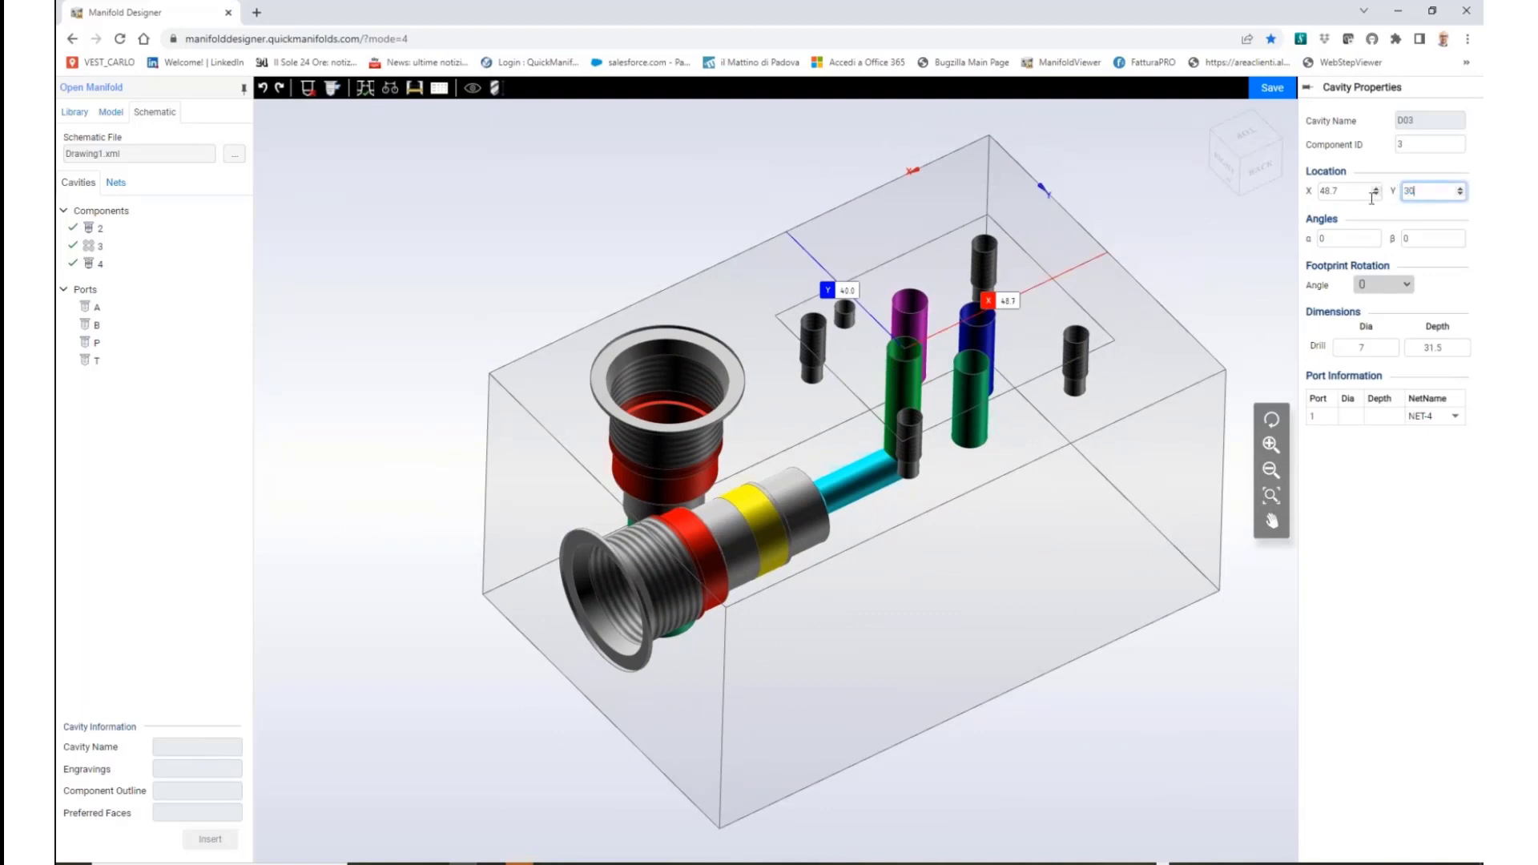
{"action": "key", "text": "Return"}
Set the X location of component 2 on the right face to 30
{"action": "left_click", "coordinate": [826, 514]}
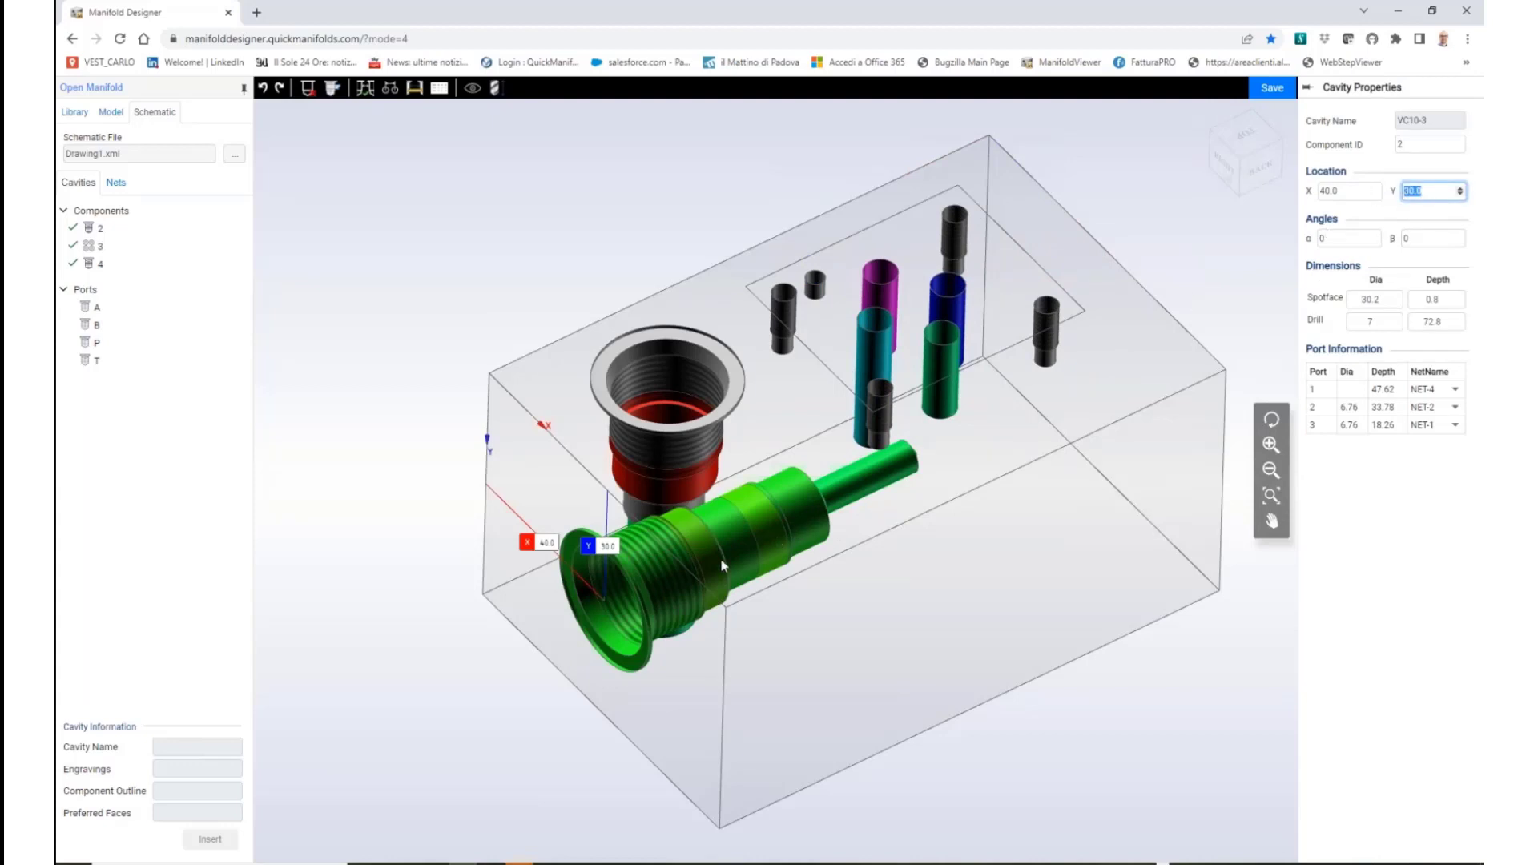
{"action": "left_click", "coordinate": [1351, 191]}
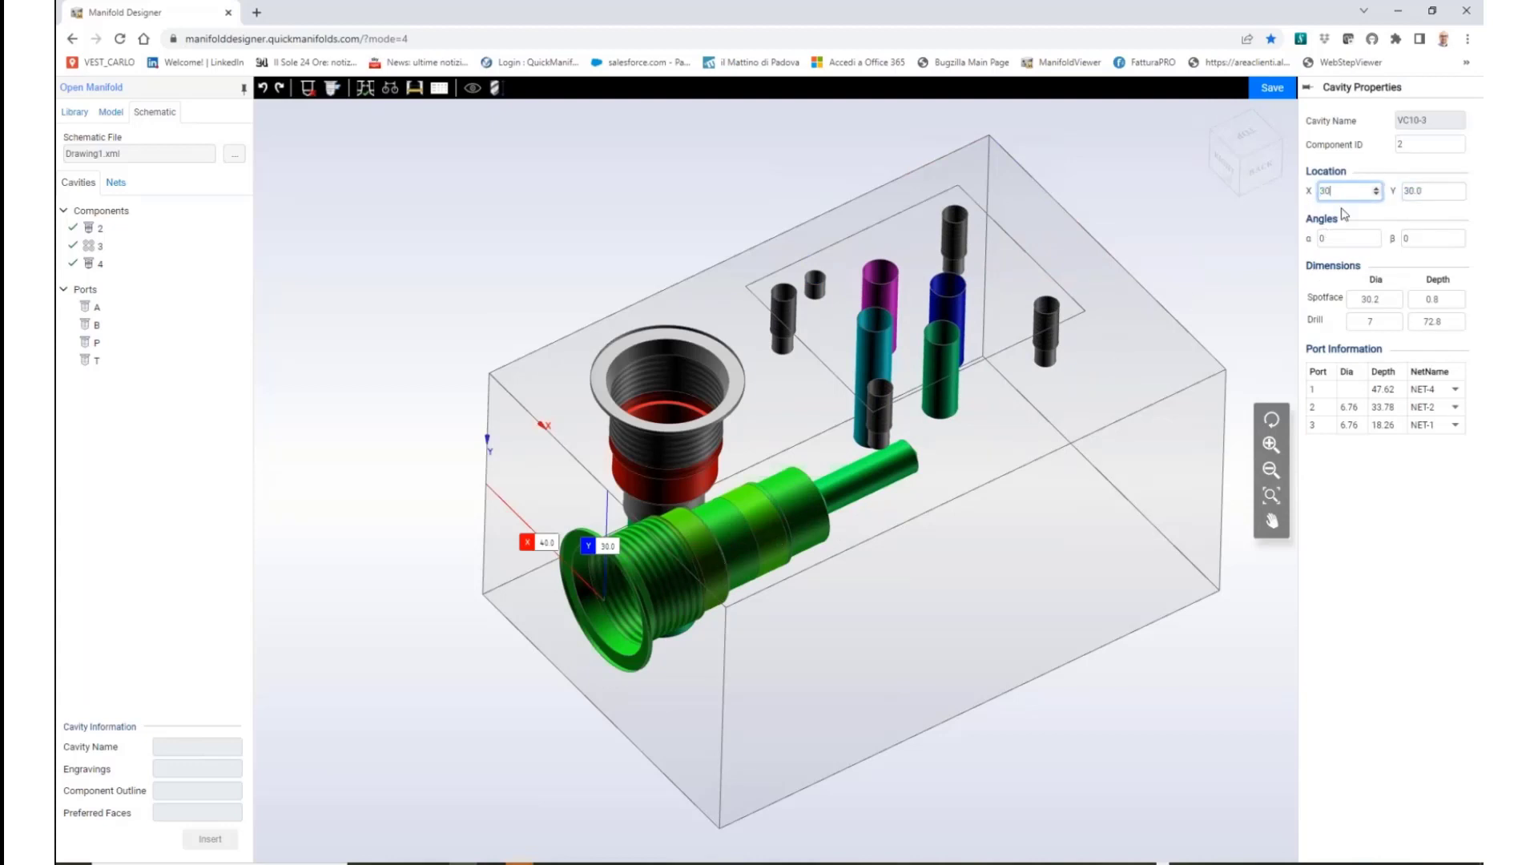
{"action": "type", "text": "30"}
{"action": "key", "text": "Return"}
{"action": "left_click", "coordinate": [370, 207]}
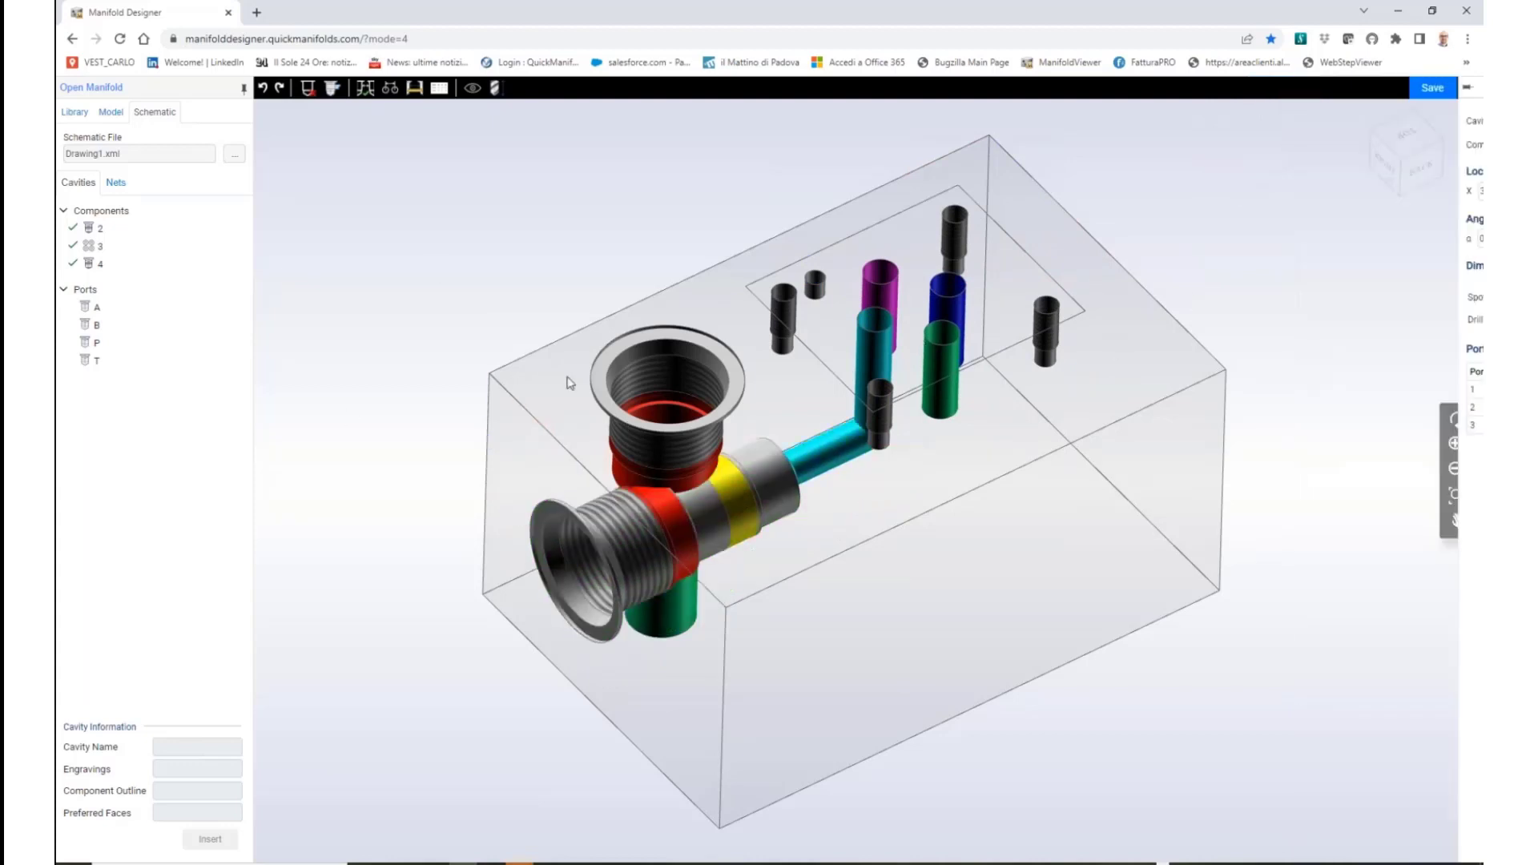
Move component 4 from the top face to the right face, beside component 2
{"action": "left_click_drag", "start_coordinate": [632, 442], "coordinate": [639, 695]}
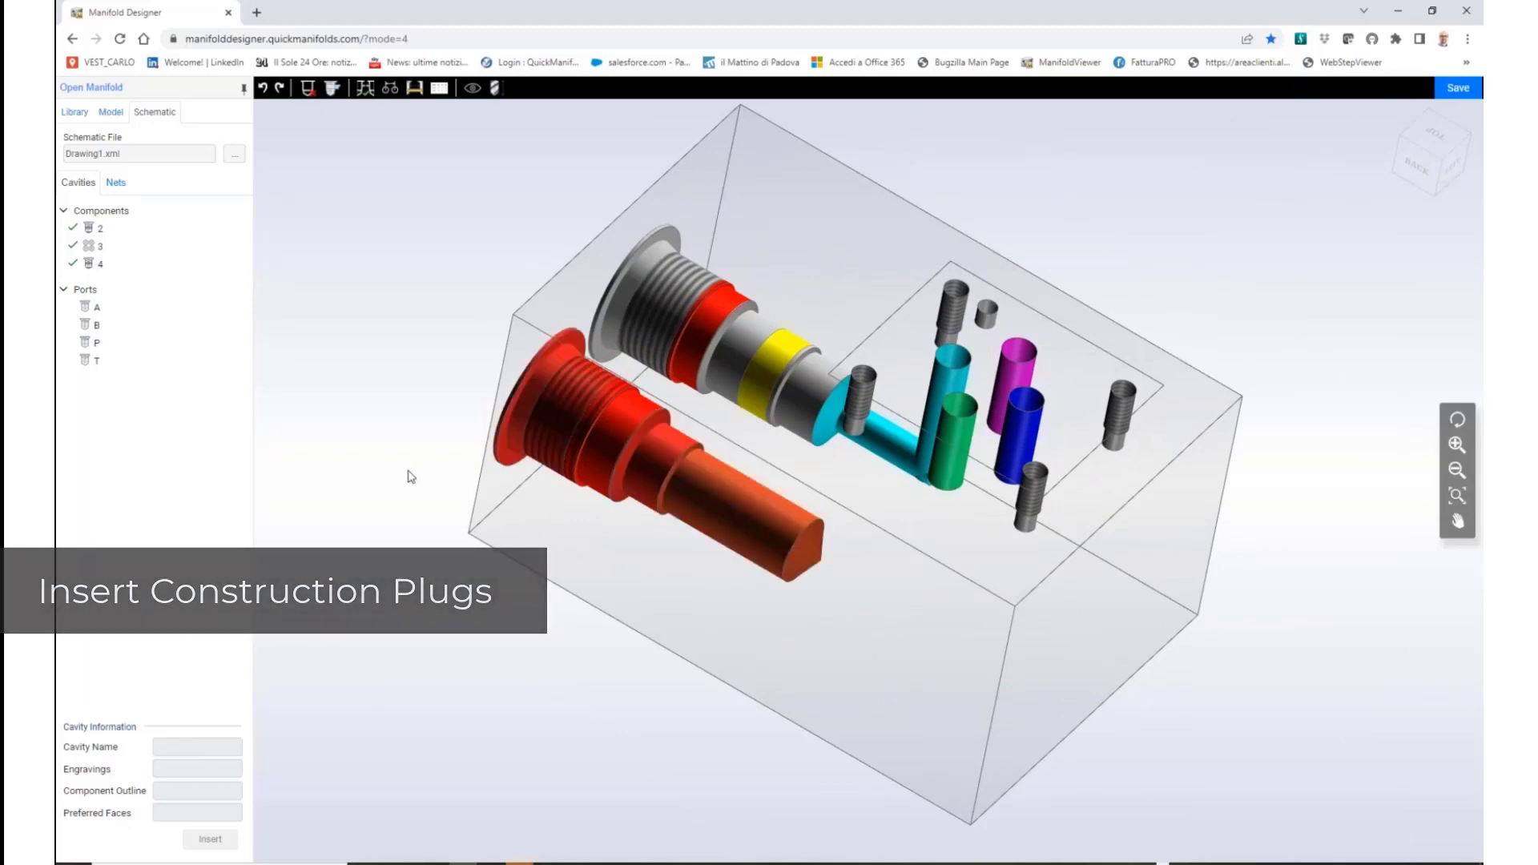
Insert an MB-600-100 port from Expander Plug Ports as construction port PLUG1 on the back face, at about X 40 and Y 38.7
{"action": "left_click", "coordinate": [73, 117]}
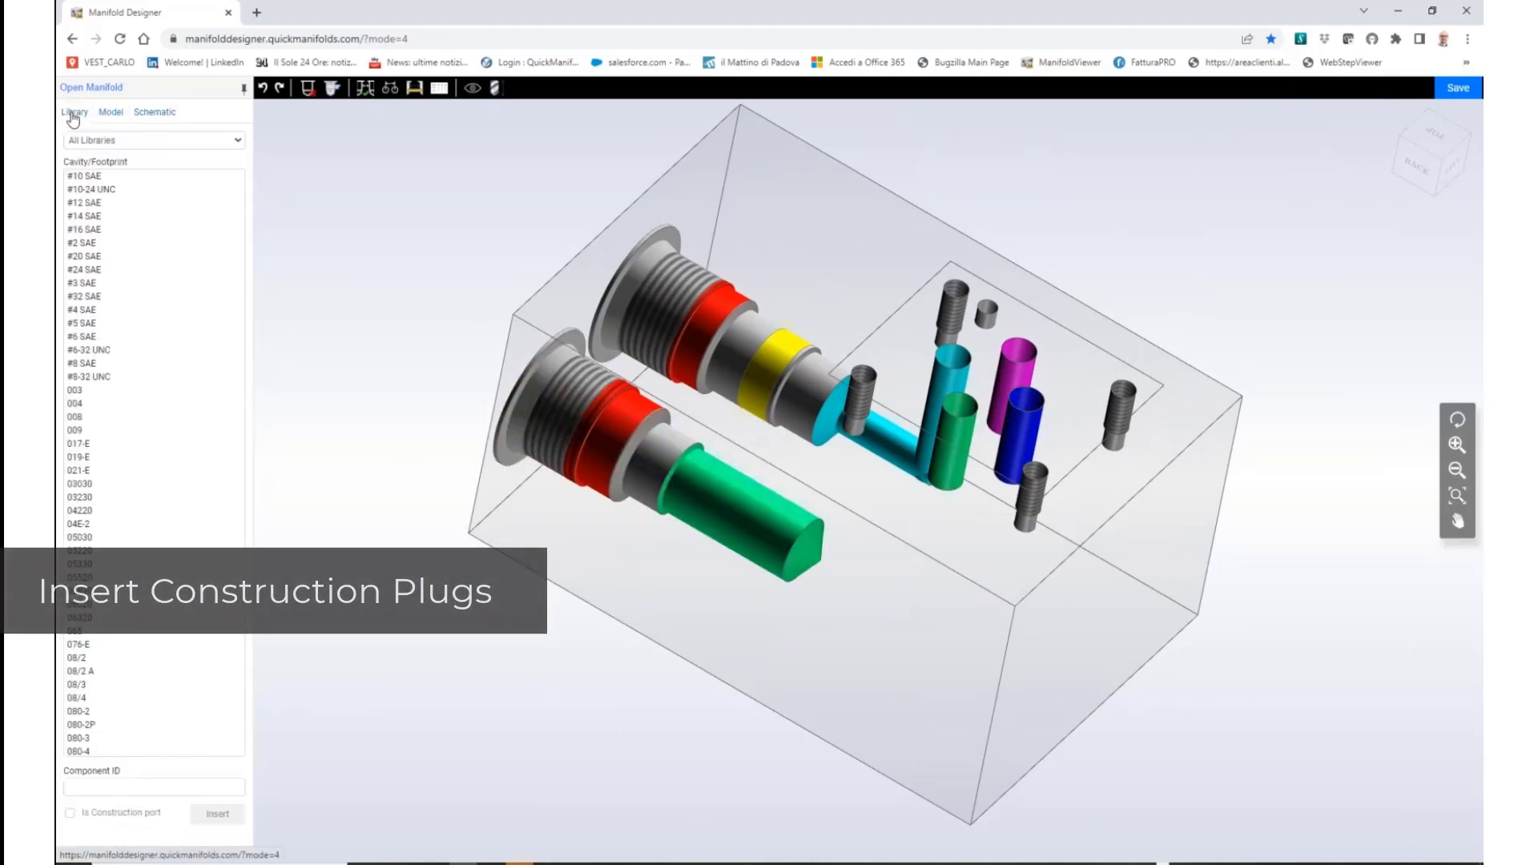
{"action": "left_click", "coordinate": [194, 144]}
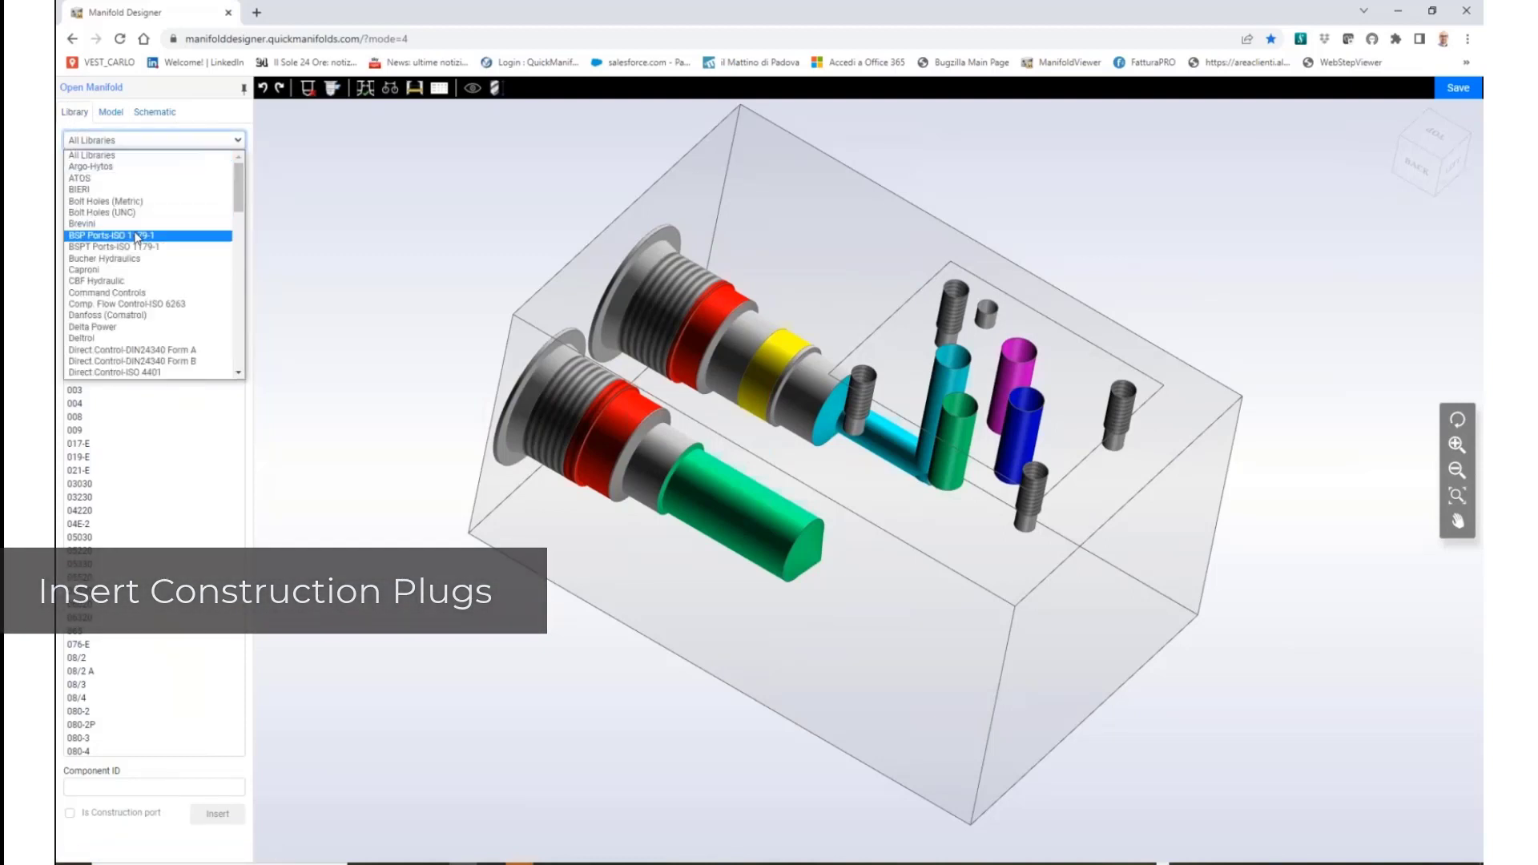
{"action": "scroll", "coordinate": [240, 220], "scroll_direction": "down", "scroll_amount": 5}
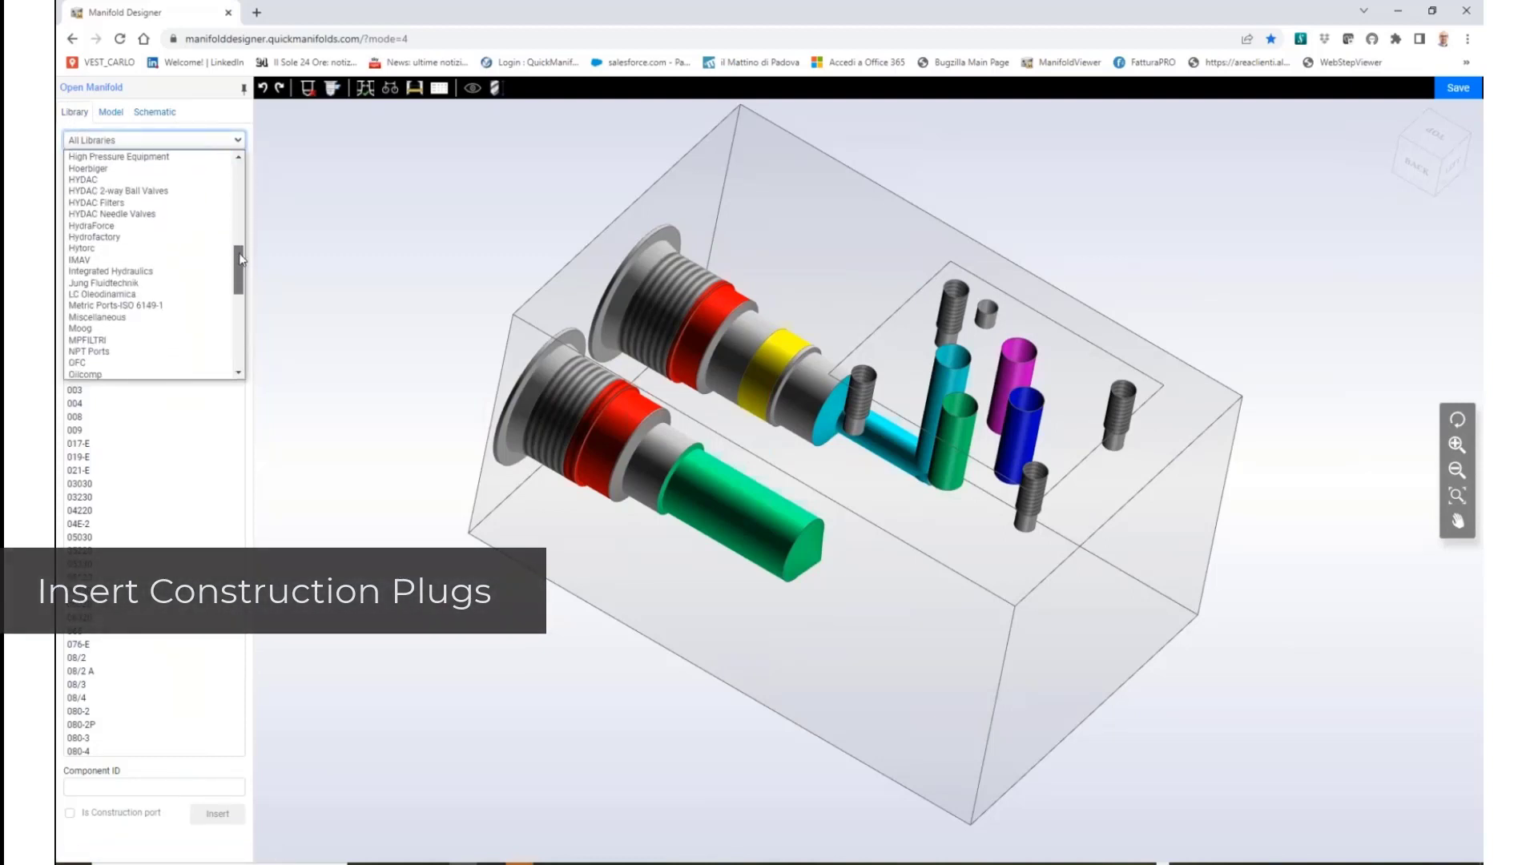
{"action": "scroll", "coordinate": [160, 240], "scroll_direction": "up", "scroll_amount": 1}
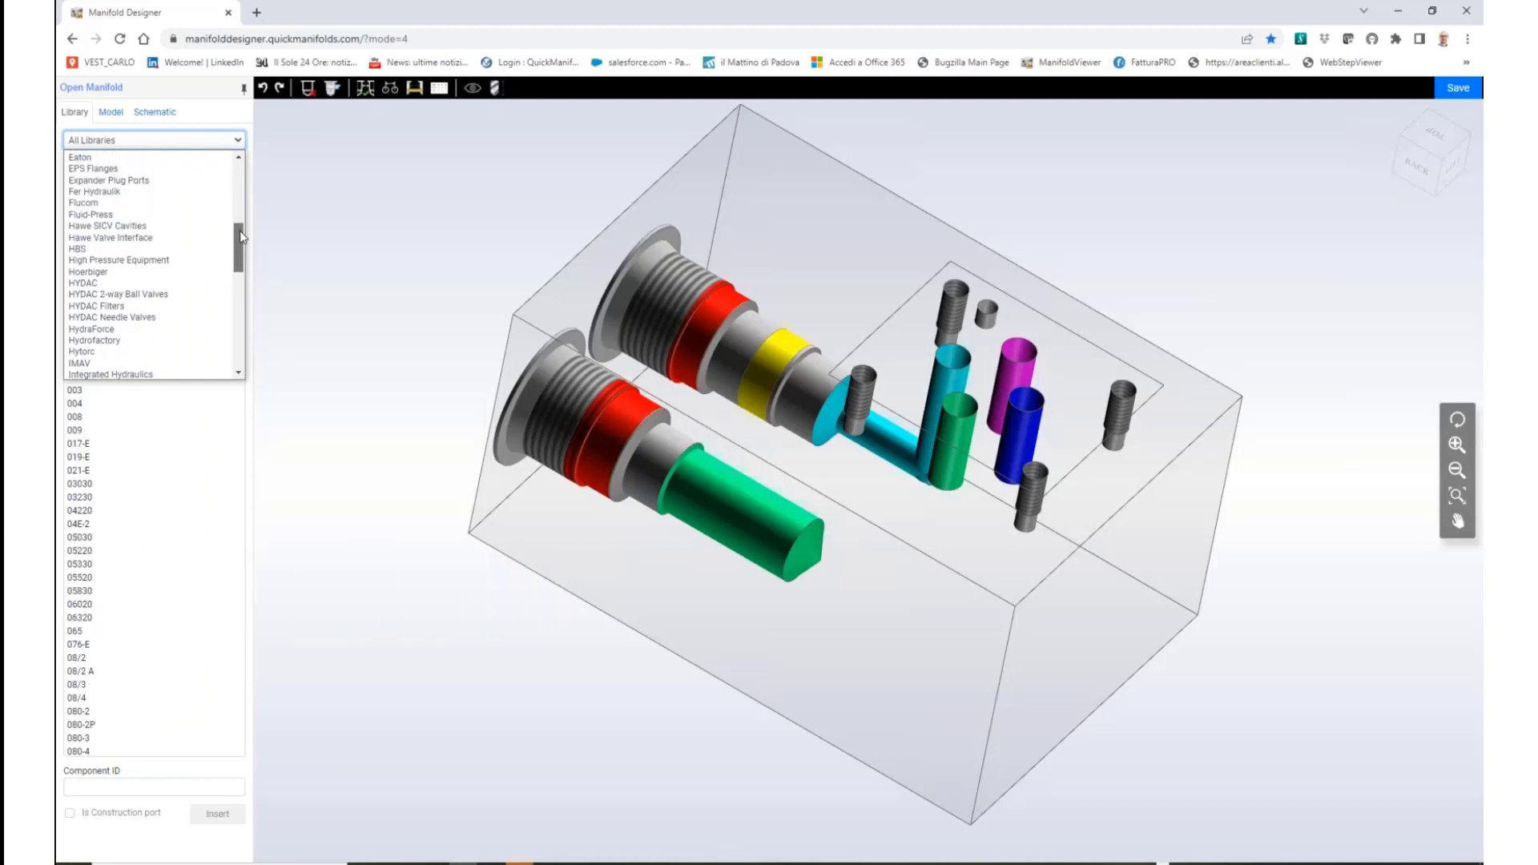
{"action": "left_click", "coordinate": [113, 181]}
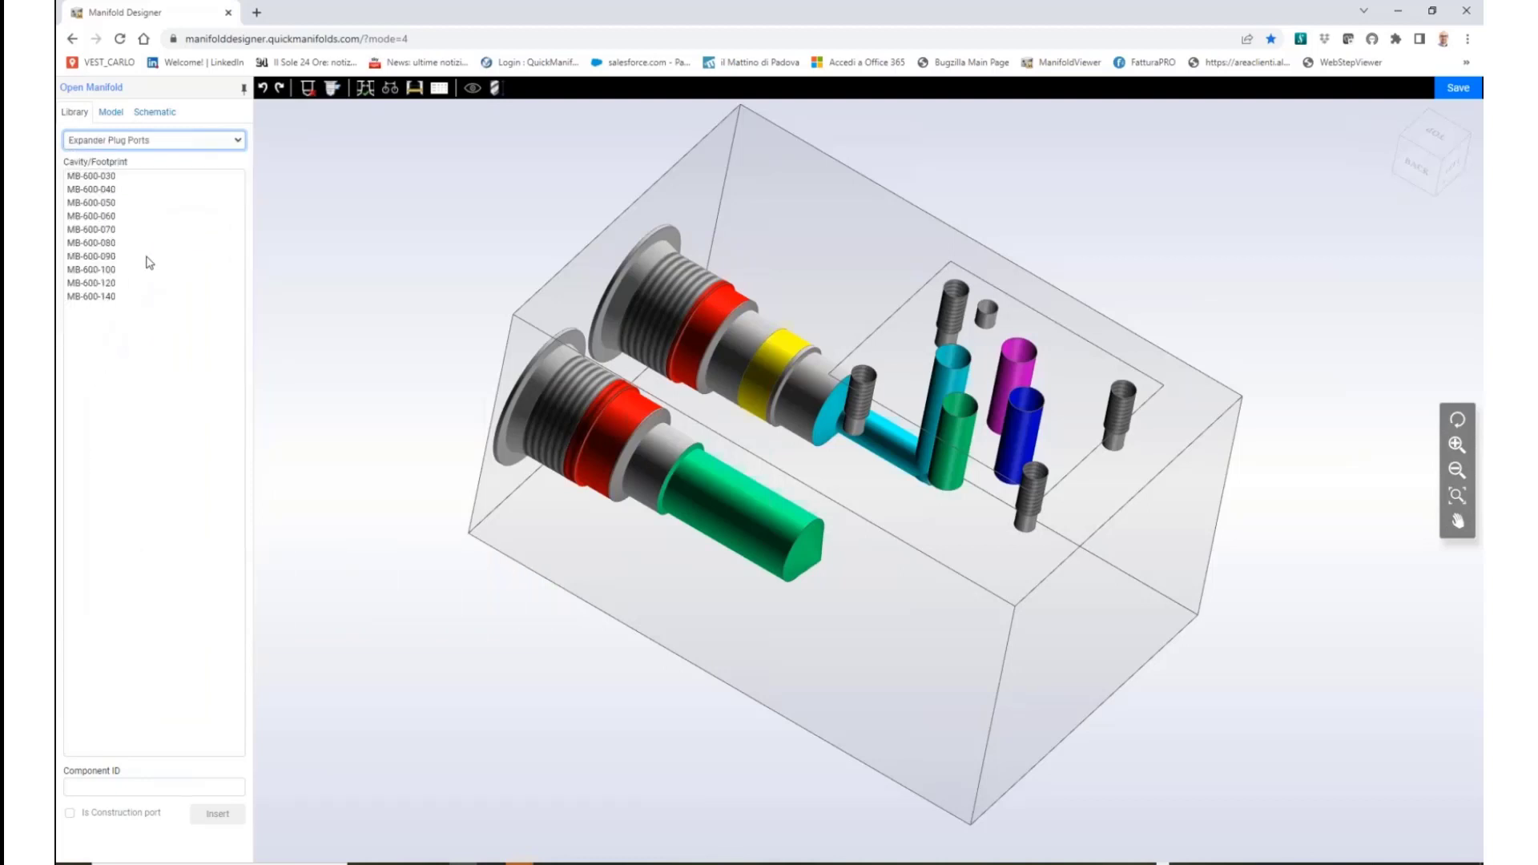
{"action": "left_click", "coordinate": [103, 273]}
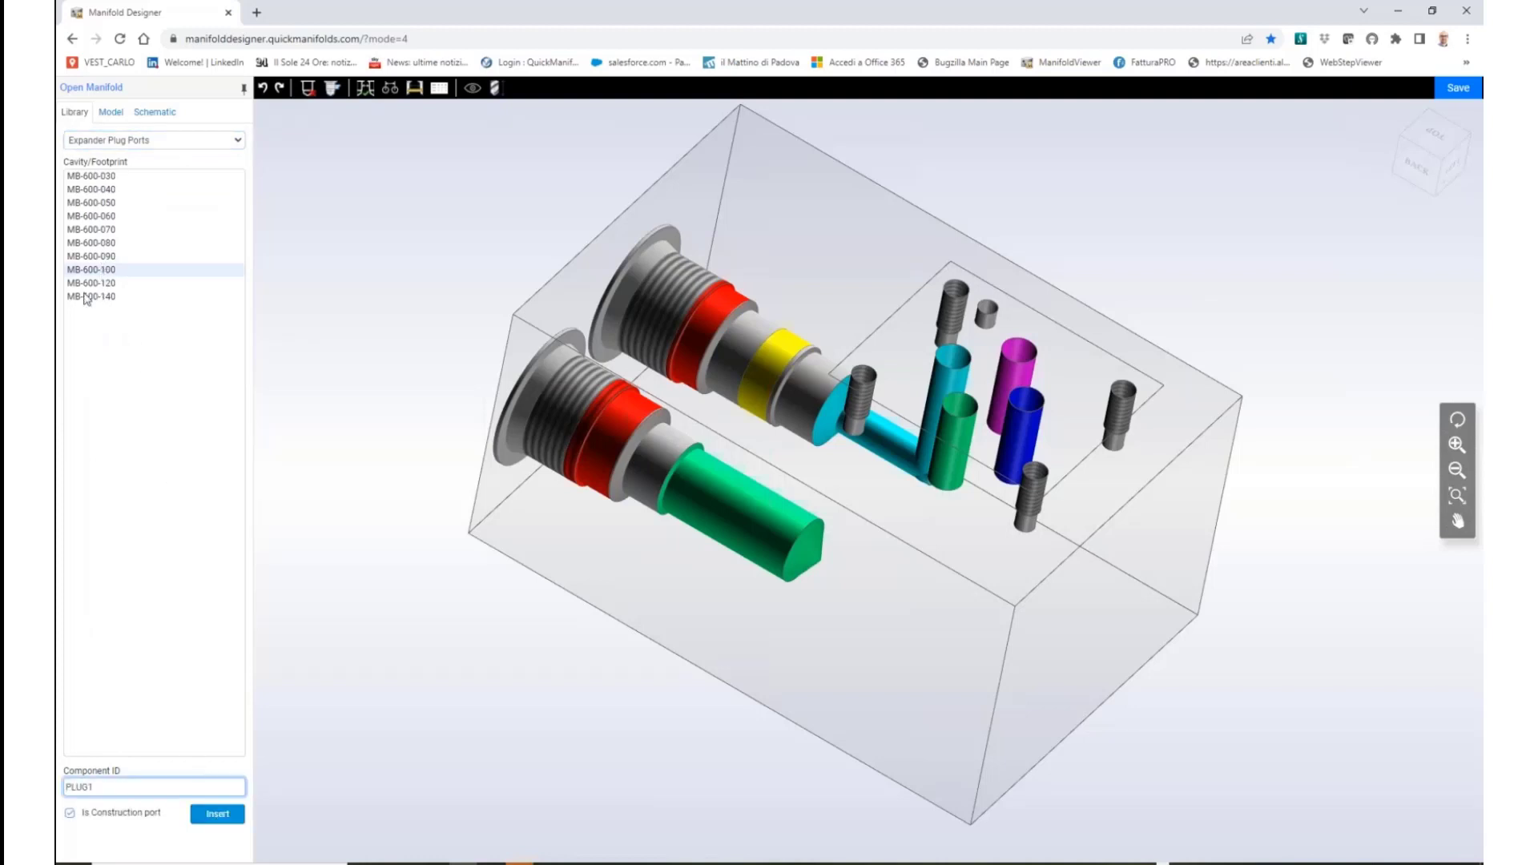
{"action": "key", "text": "Return"}
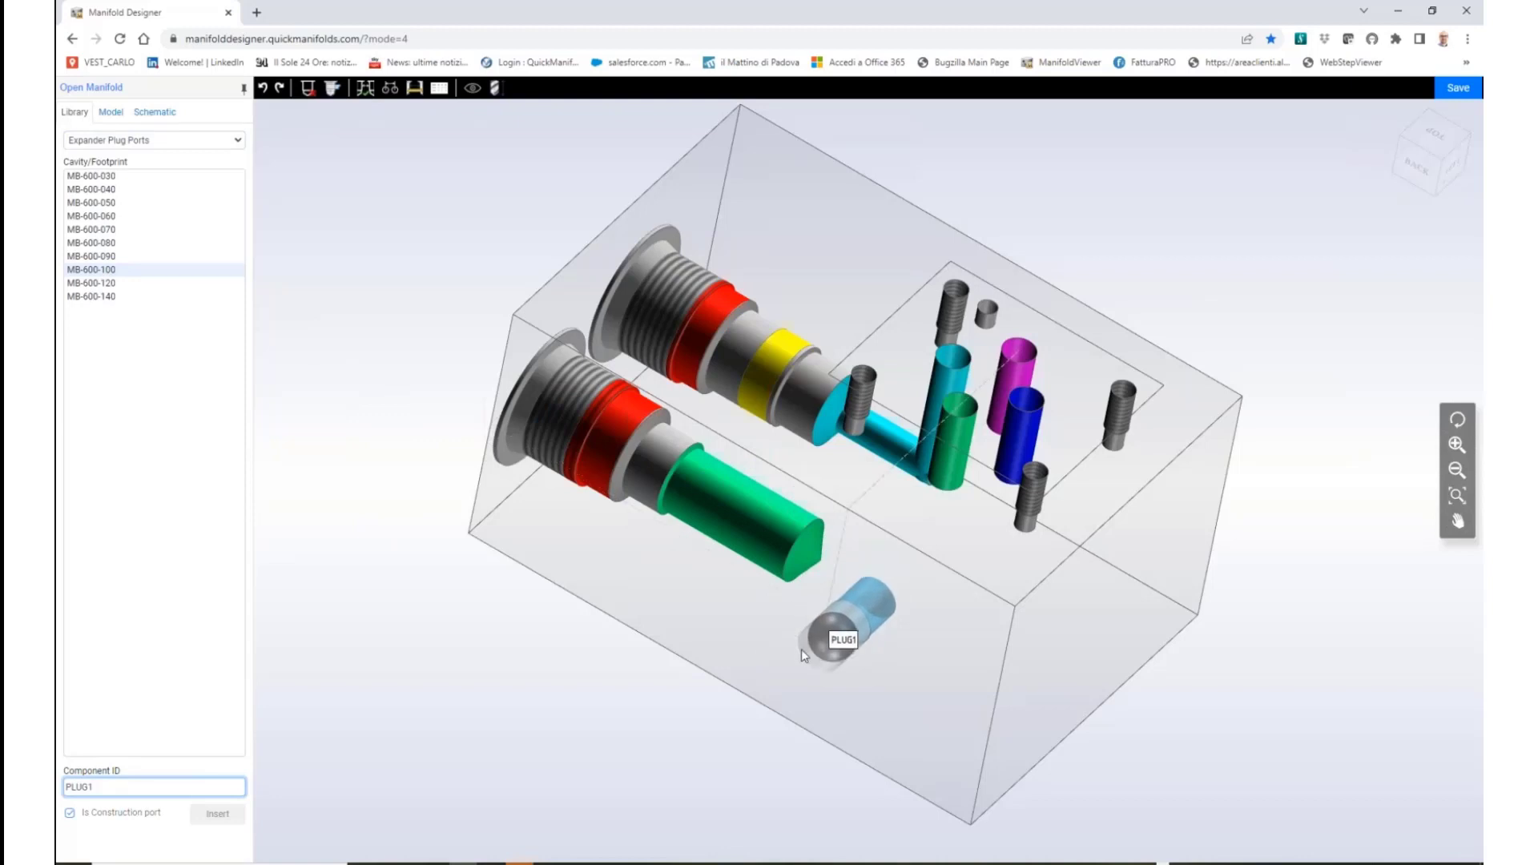
{"action": "left_click", "coordinate": [817, 641]}
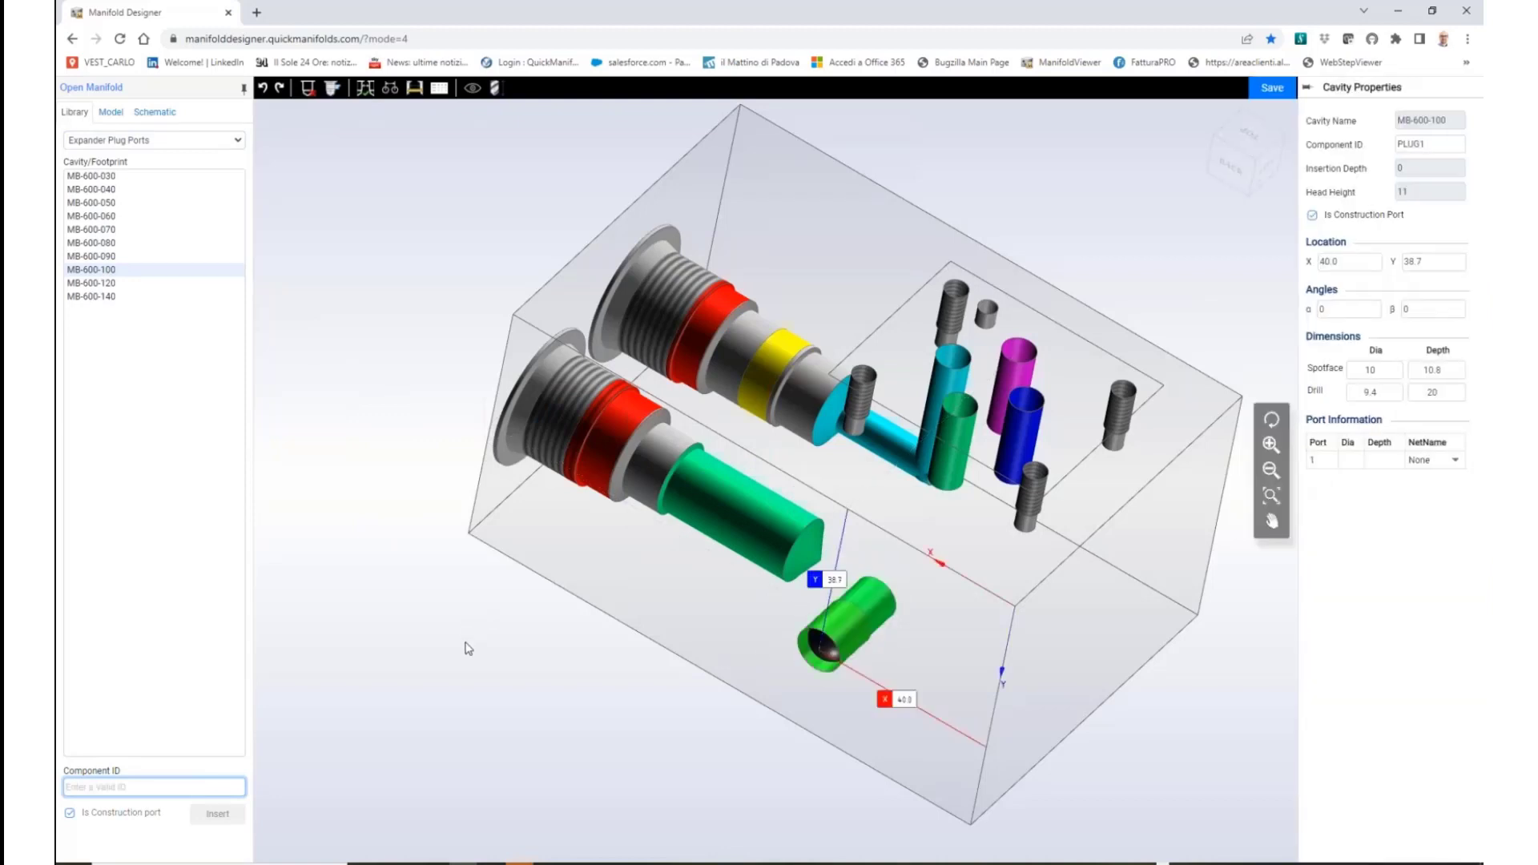
{"action": "left_click", "coordinate": [465, 643]}
Insert a G 1/8-28 port from the BSP Ports-ISO 1179-1 library as construction port Port1 beside PLUG1 on the back face
{"action": "left_click_drag", "start_coordinate": [909, 669], "coordinate": [958, 589]}
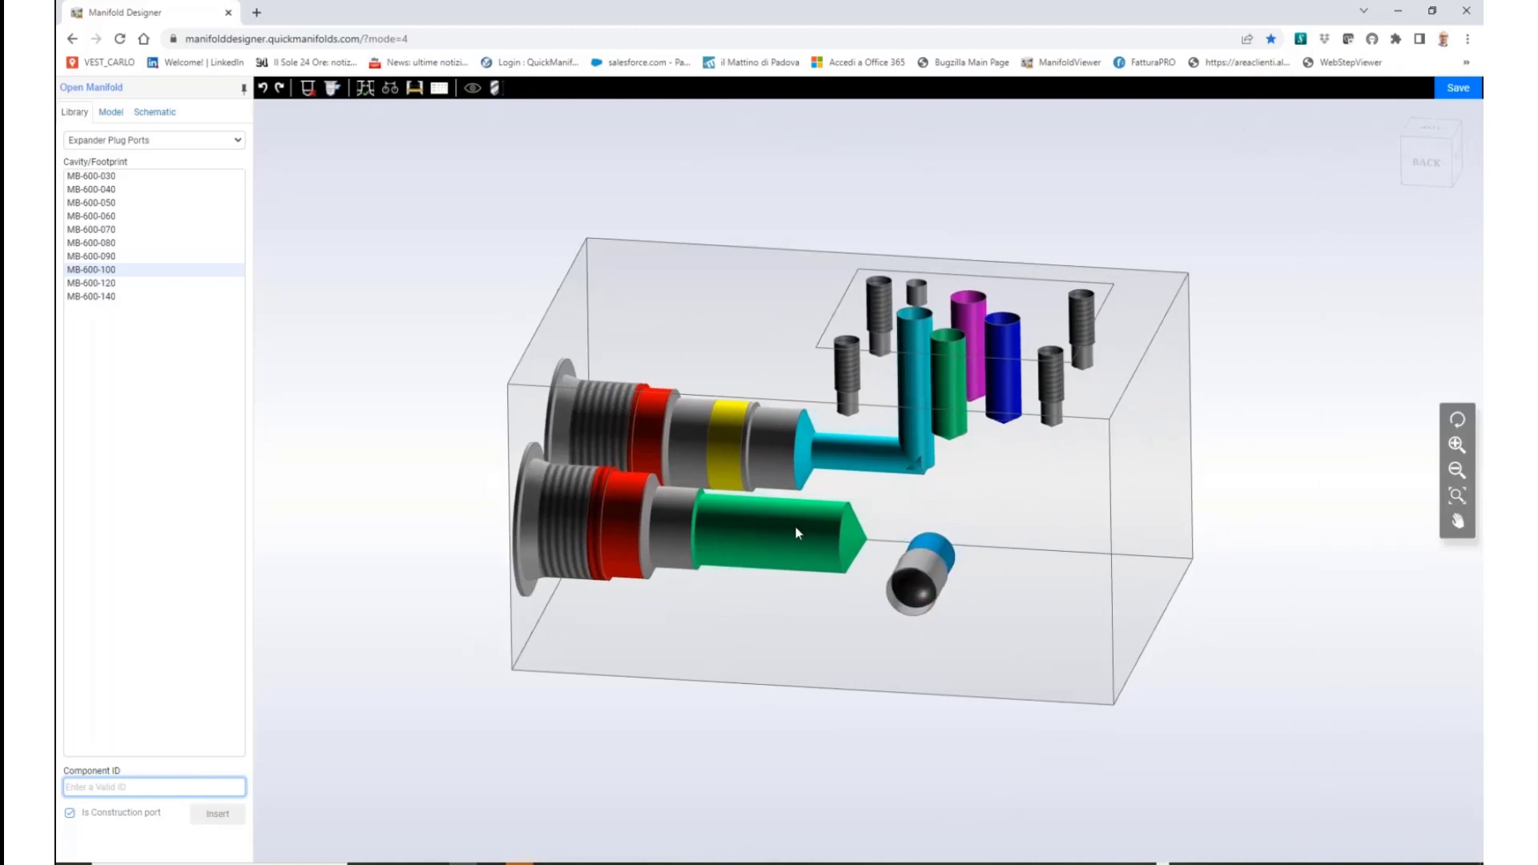
{"action": "left_click", "coordinate": [210, 140]}
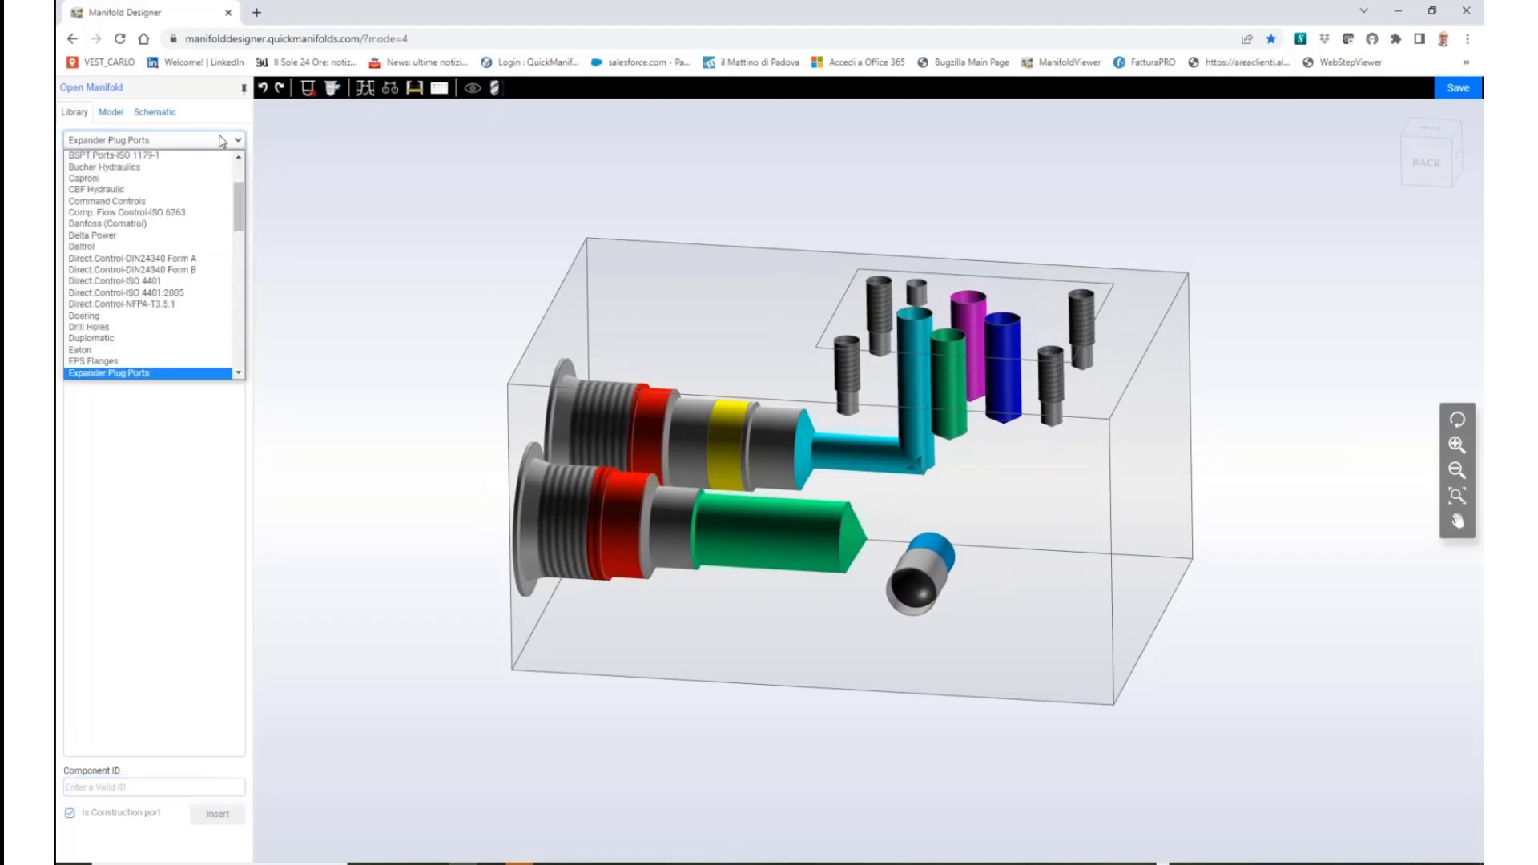
{"action": "scroll", "coordinate": [246, 206], "scroll_direction": "up", "scroll_amount": 3}
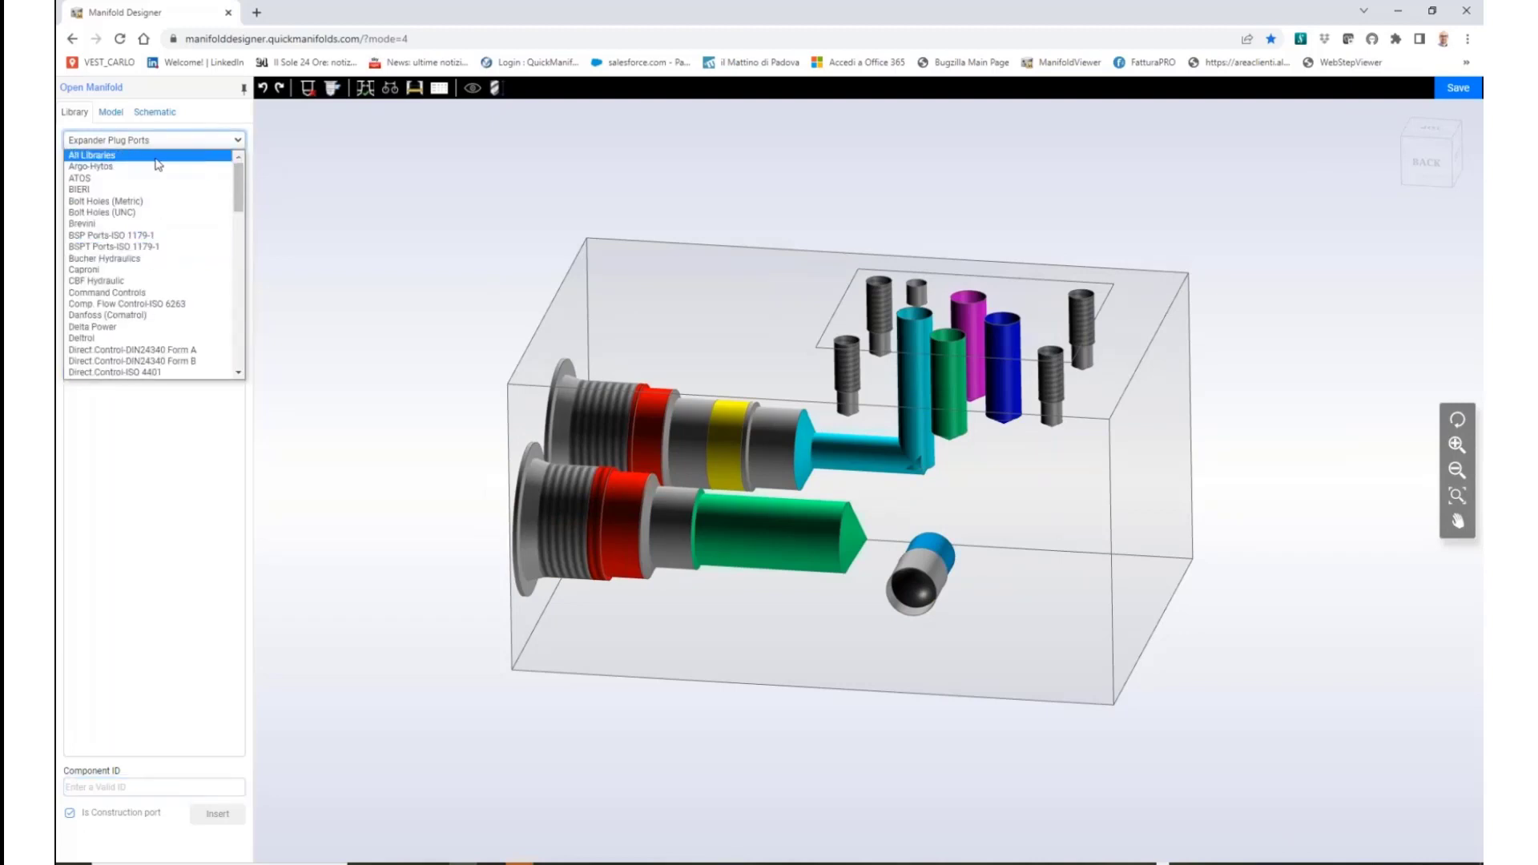
{"action": "left_click", "coordinate": [127, 236]}
{"action": "left_click", "coordinate": [97, 230]}
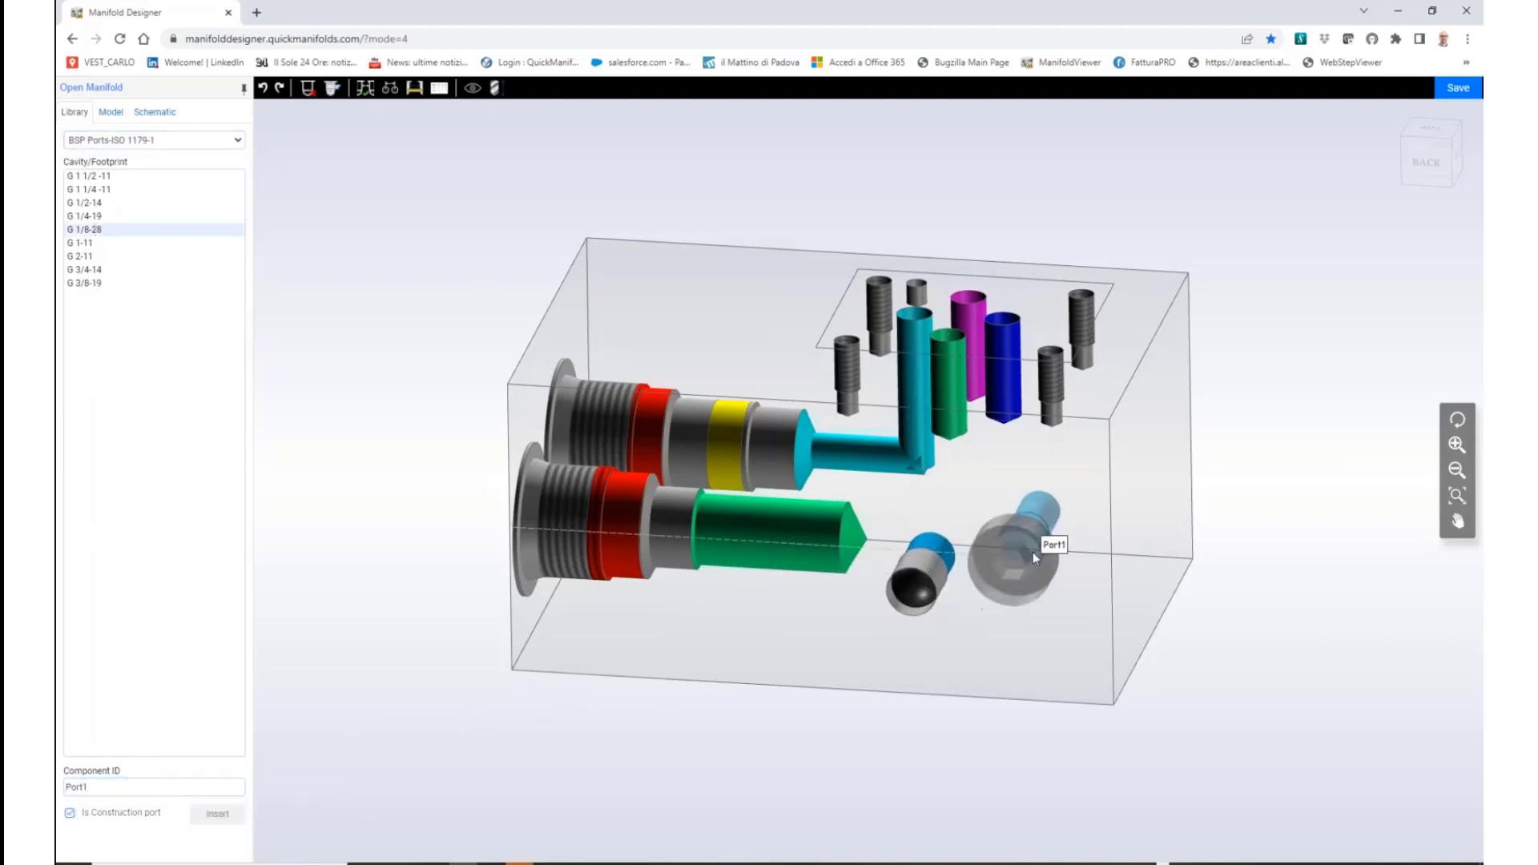
{"action": "left_click", "coordinate": [1032, 551]}
{"action": "left_click", "coordinate": [467, 264]}
Hide the plug bodies in the two construction ports and show them again
{"action": "left_click_drag", "start_coordinate": [467, 265], "coordinate": [554, 179]}
{"action": "left_click", "coordinate": [482, 89]}
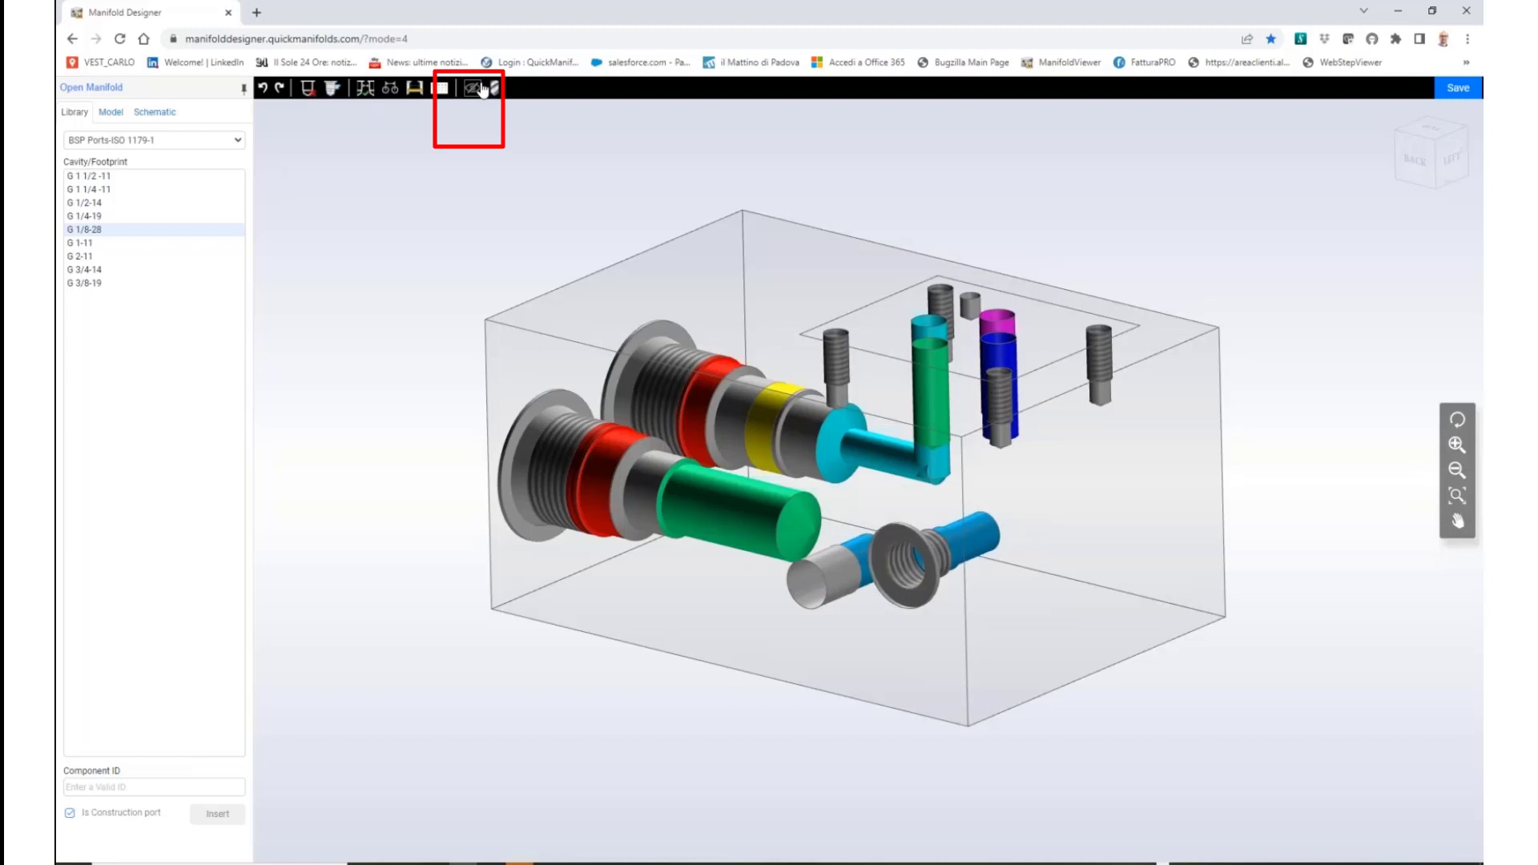
{"action": "left_click", "coordinate": [482, 89]}
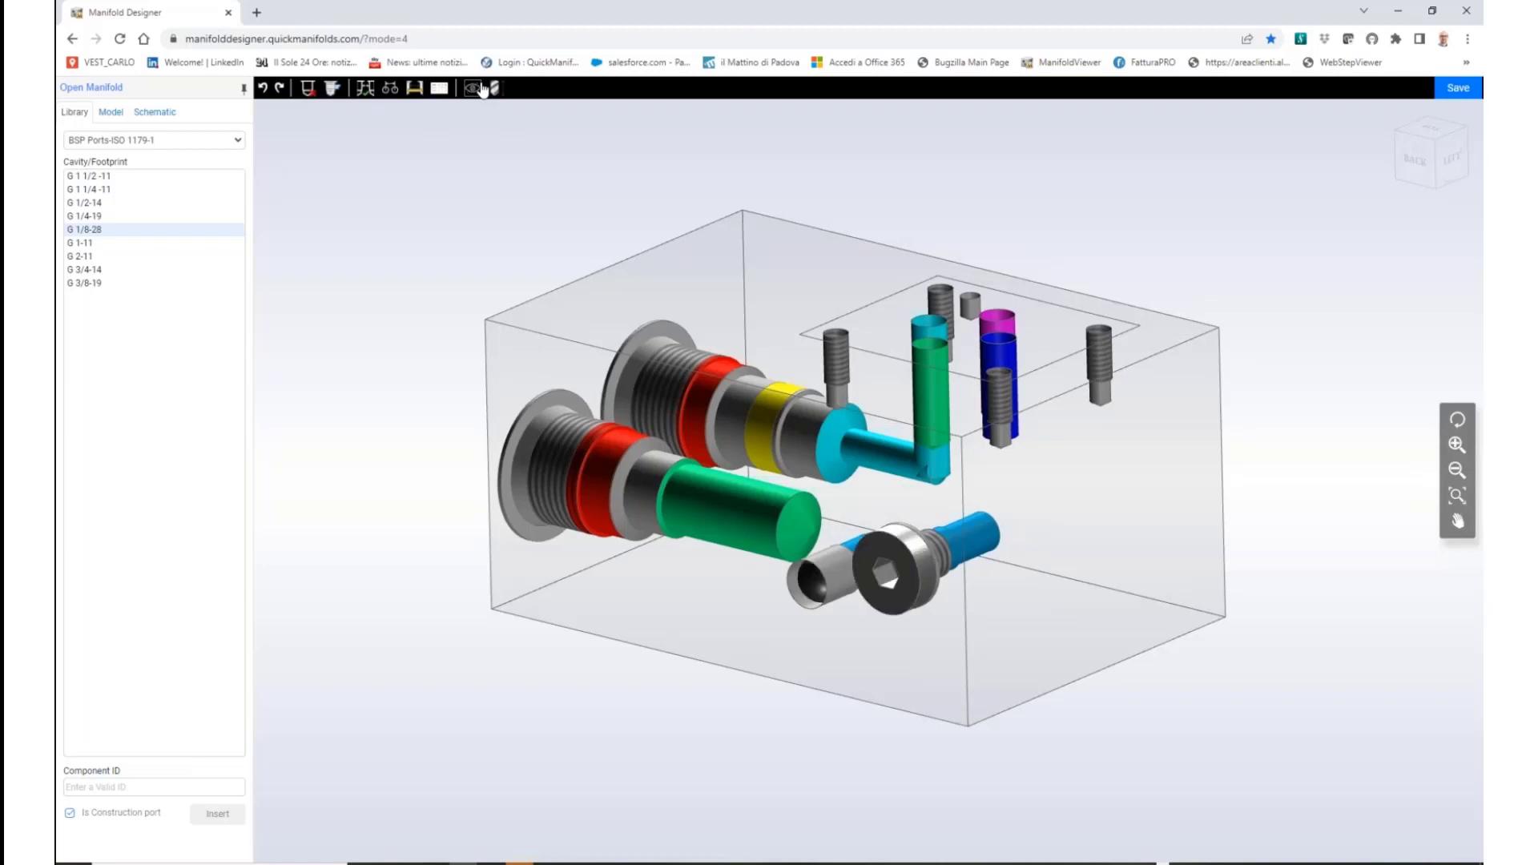
Delete the G 1/8-28 construction port Port1 from the back face
{"action": "left_click", "coordinate": [913, 559]}
{"action": "key", "text": "Delete"}
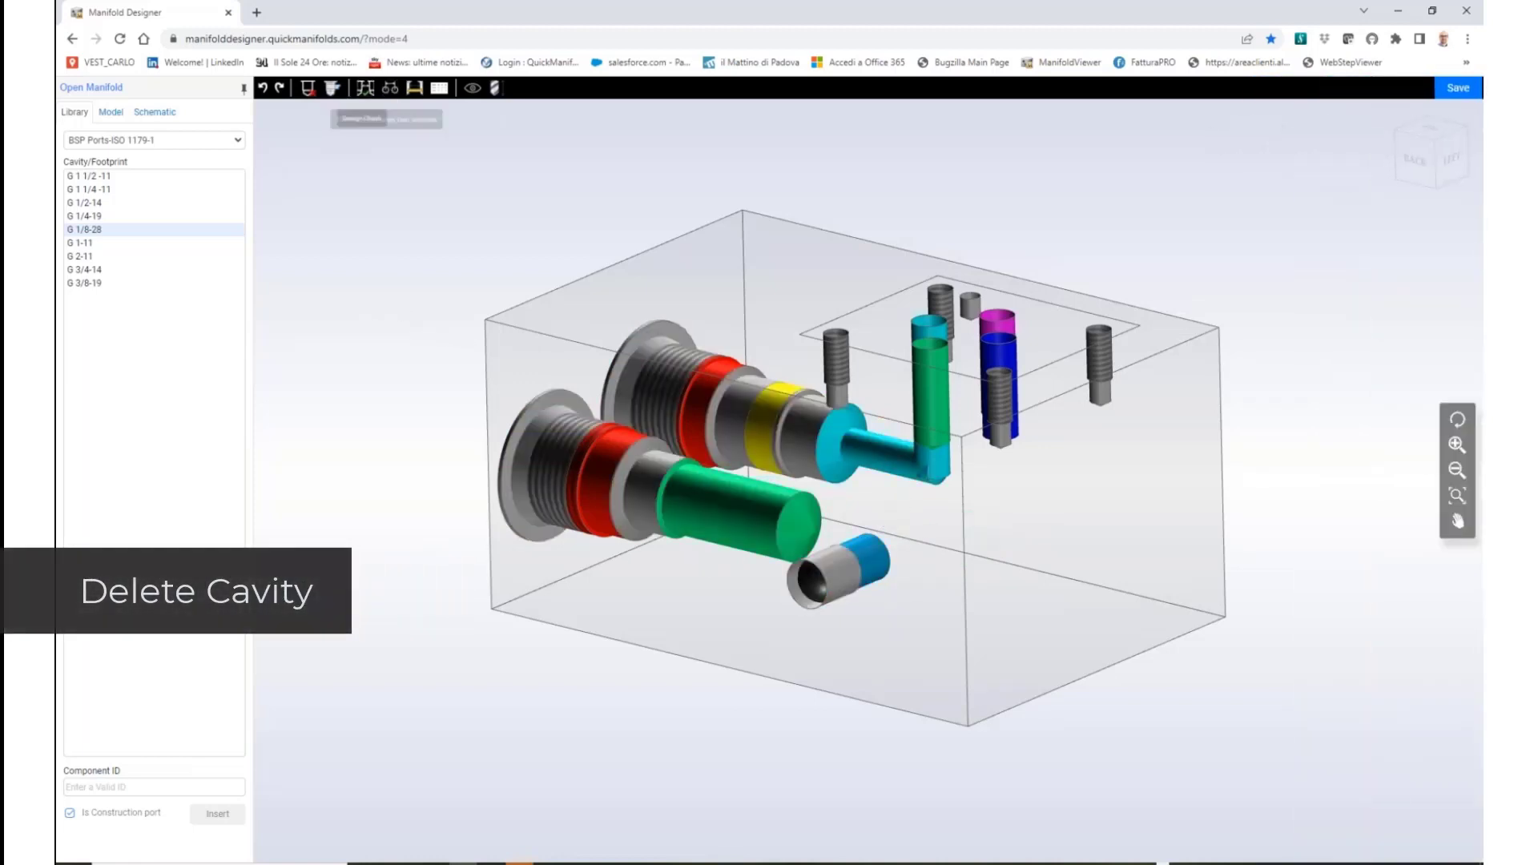
Connect construction port PLUG1 to port 1 of cavity 3-T, with PLUG1's Y location set to 30
{"action": "left_click", "coordinate": [333, 88]}
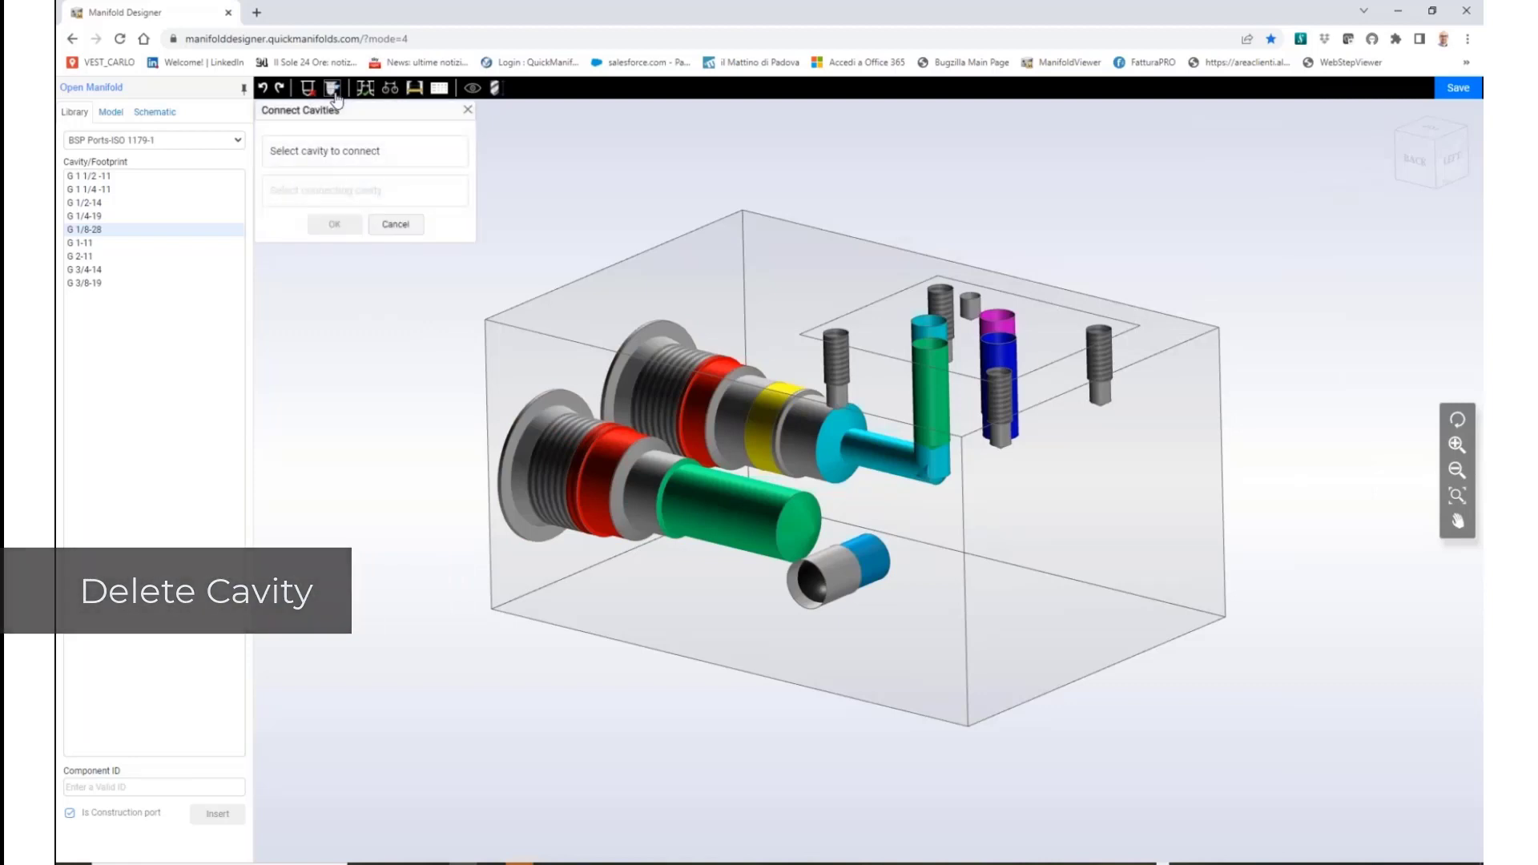
{"action": "left_click", "coordinate": [848, 575]}
{"action": "left_click", "coordinate": [934, 392]}
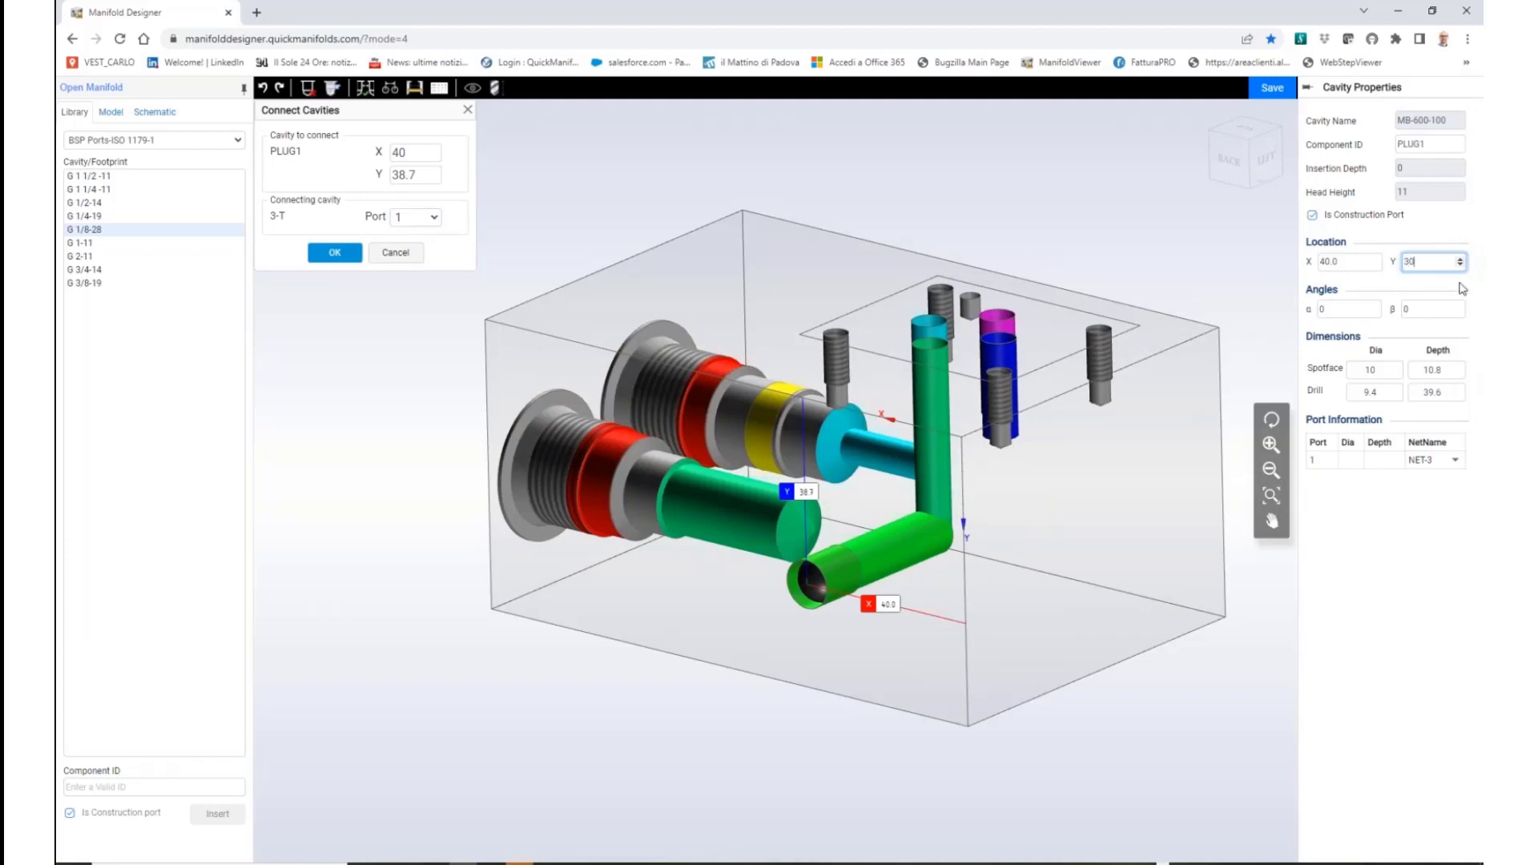
{"action": "key", "text": "Return"}
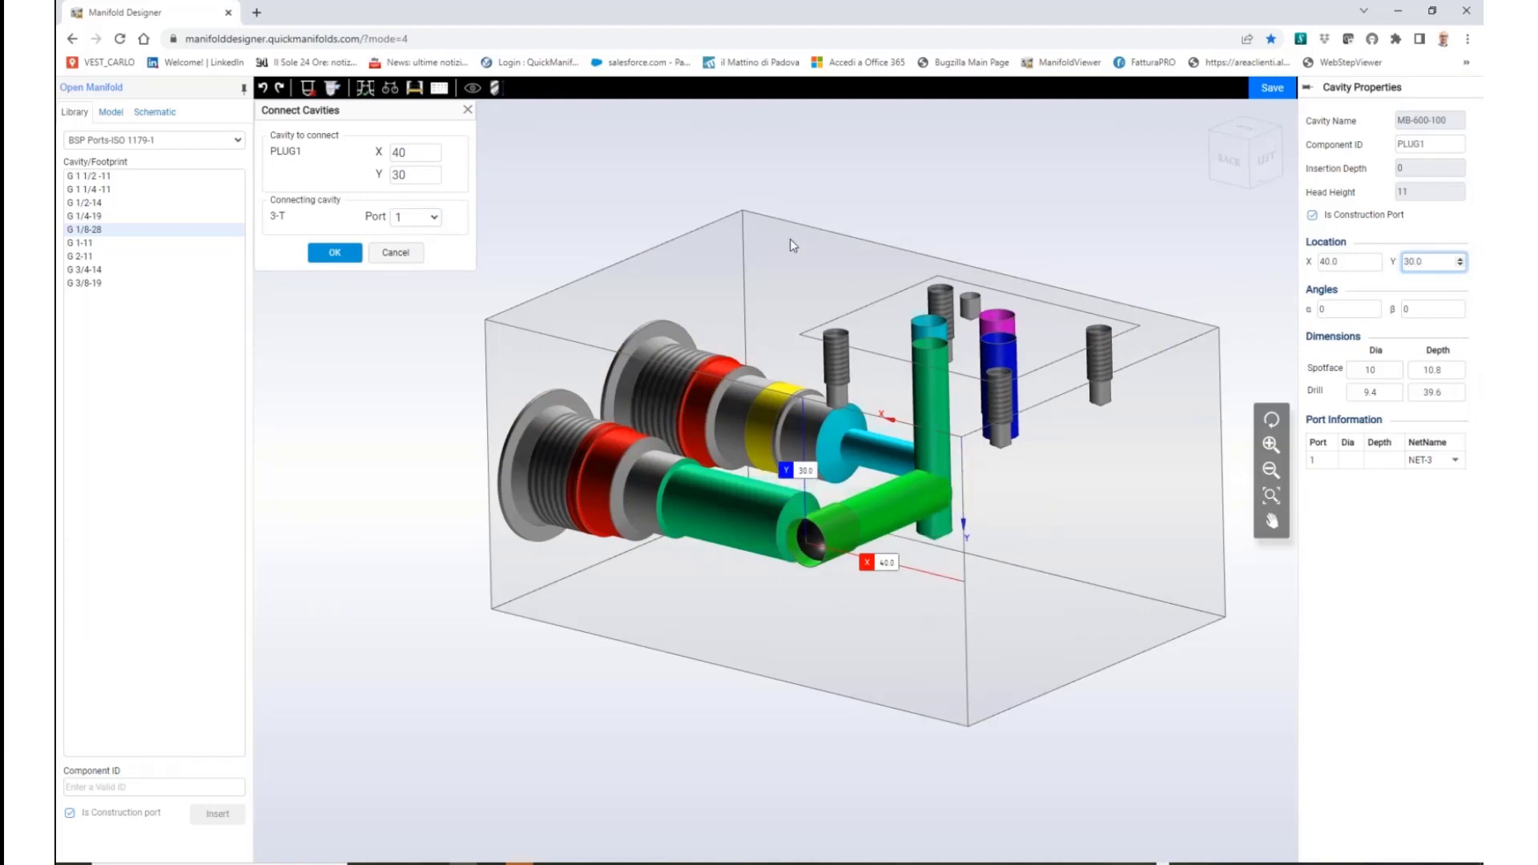
{"action": "left_click", "coordinate": [334, 258]}
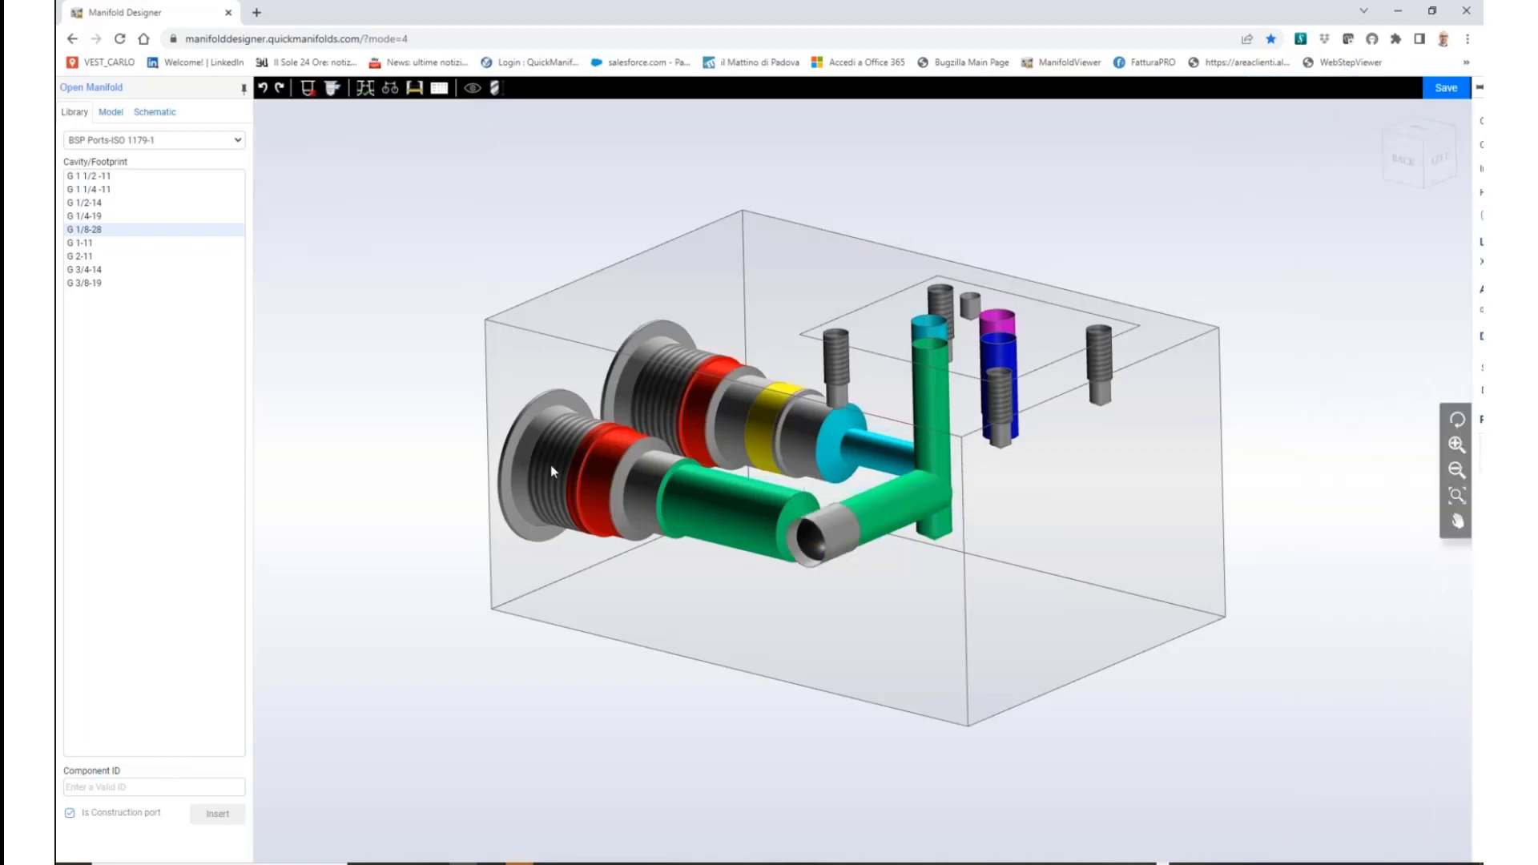
Reposition cavity 4 (VC10-2) to X 60 and Y 30
{"action": "left_click", "coordinate": [561, 470]}
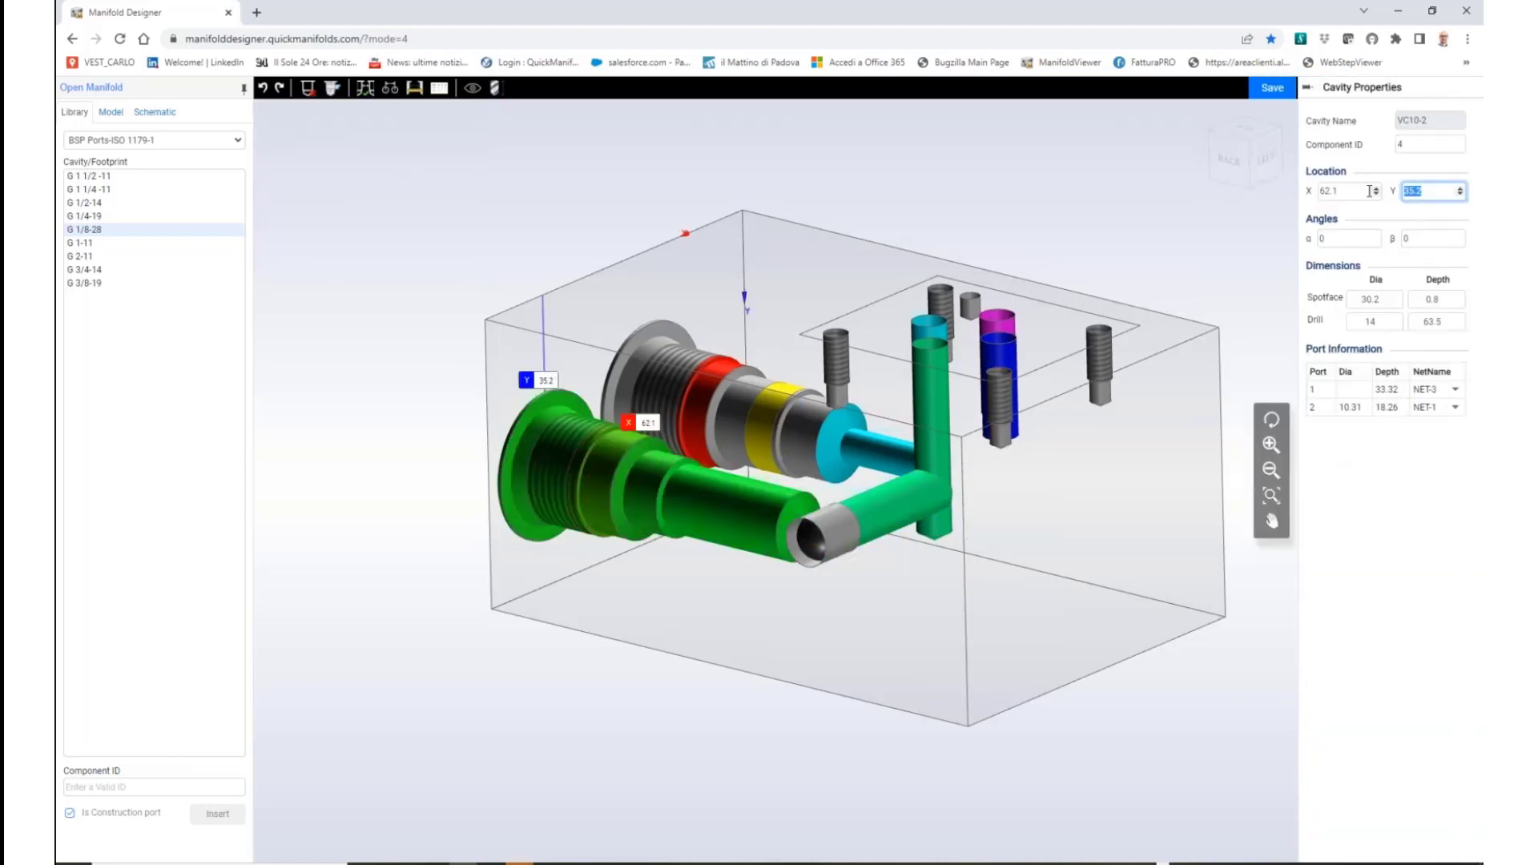
{"action": "type", "text": "30"}
{"action": "key", "text": "Tab"}
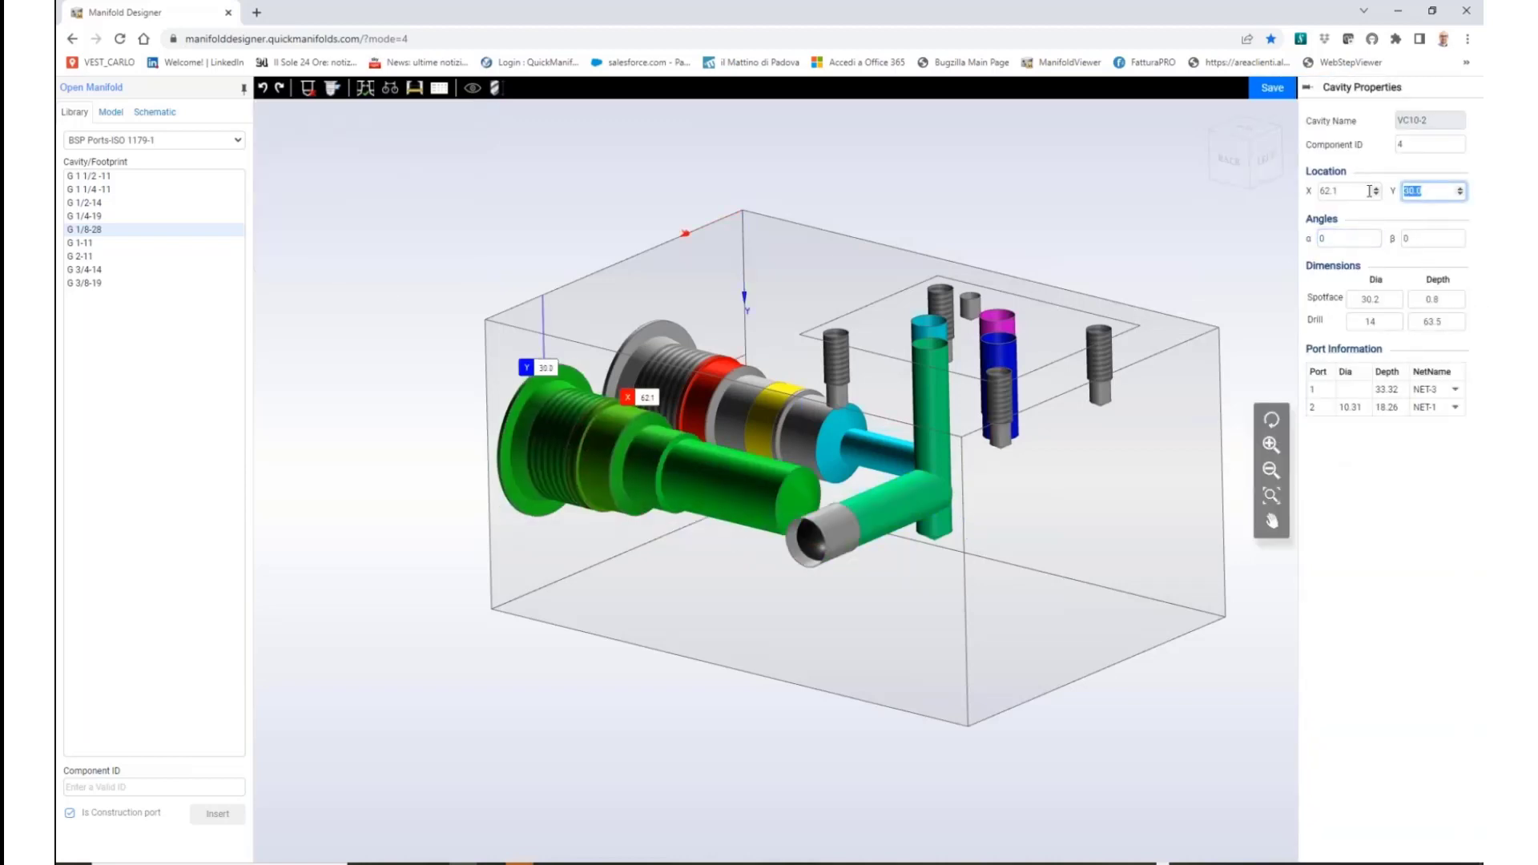
{"action": "left_click", "coordinate": [1370, 190]}
{"action": "type", "text": "6"}
{"action": "key", "text": "Tab"}
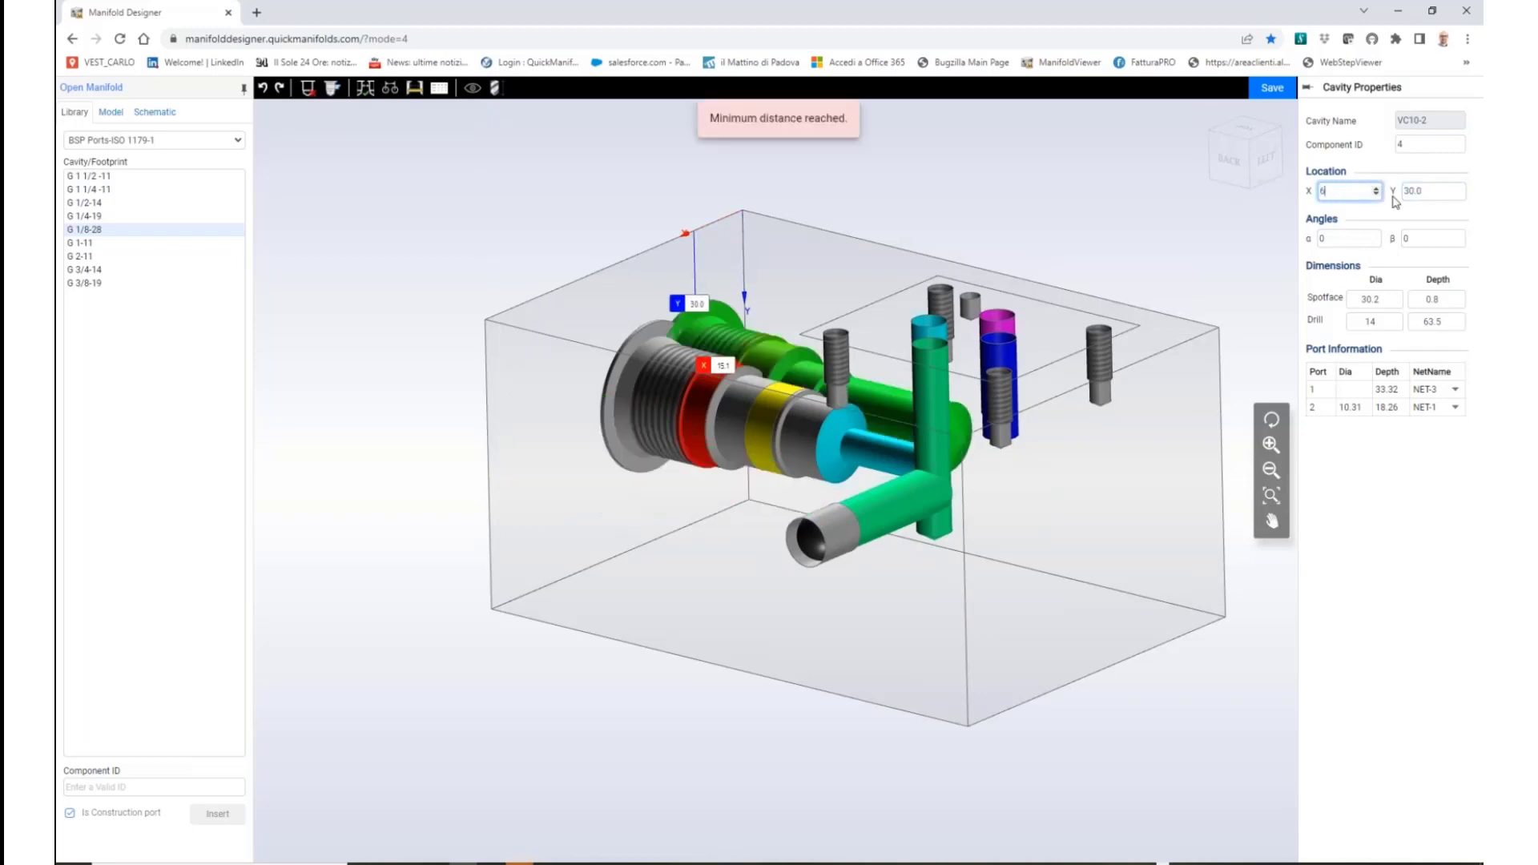
{"action": "type", "text": "0"}
{"action": "key", "text": "Tab"}
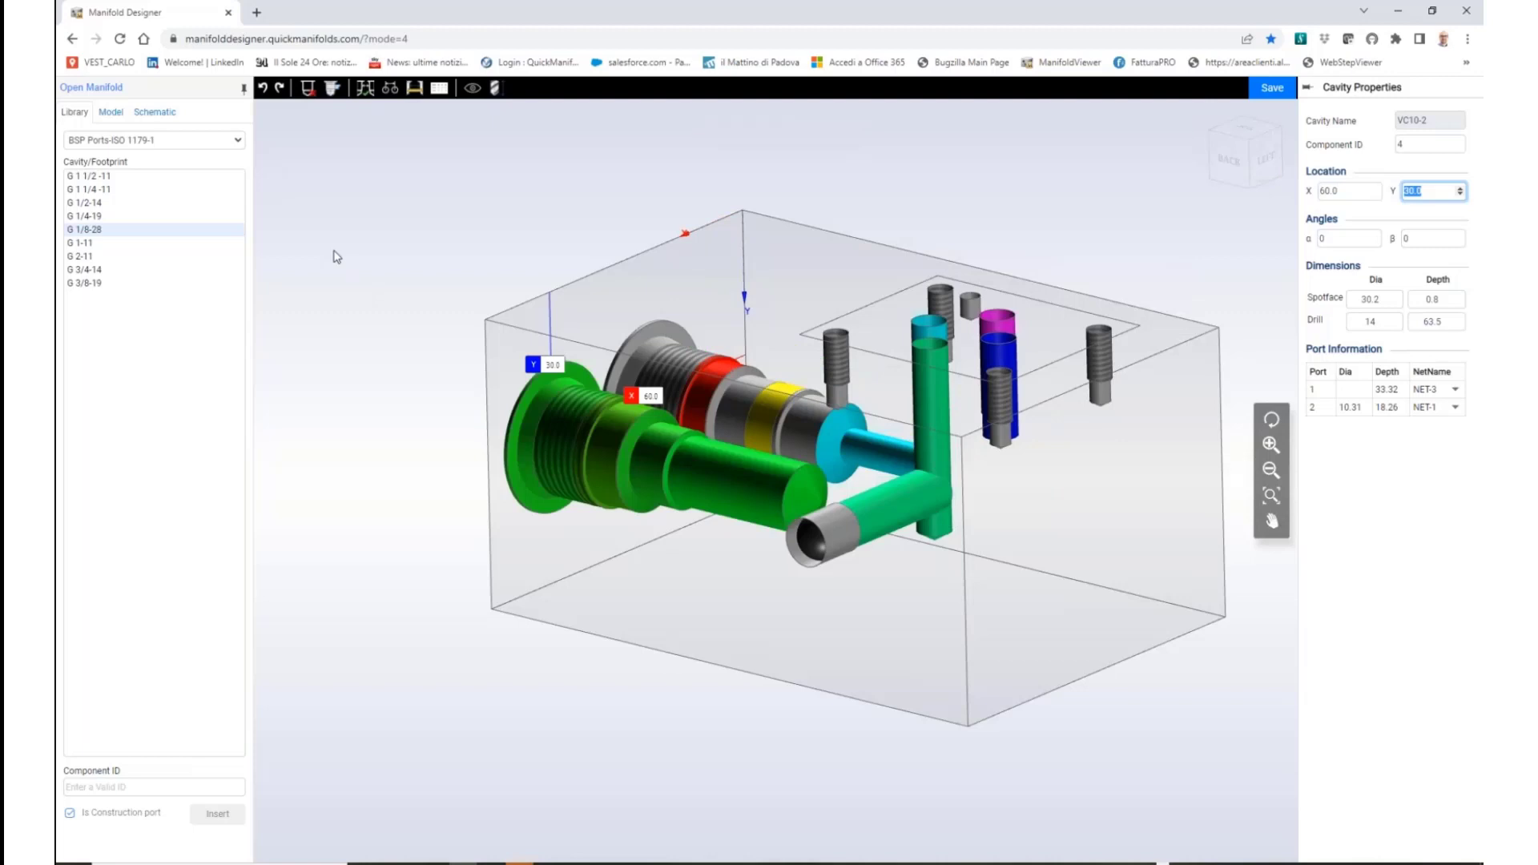
{"action": "left_click", "coordinate": [338, 257]}
Stretch the bottom drill of cavity 4 until it meets PLUG1's drilling
{"action": "middle_click_drag", "start_coordinate": [755, 396], "coordinate": [751, 517]}
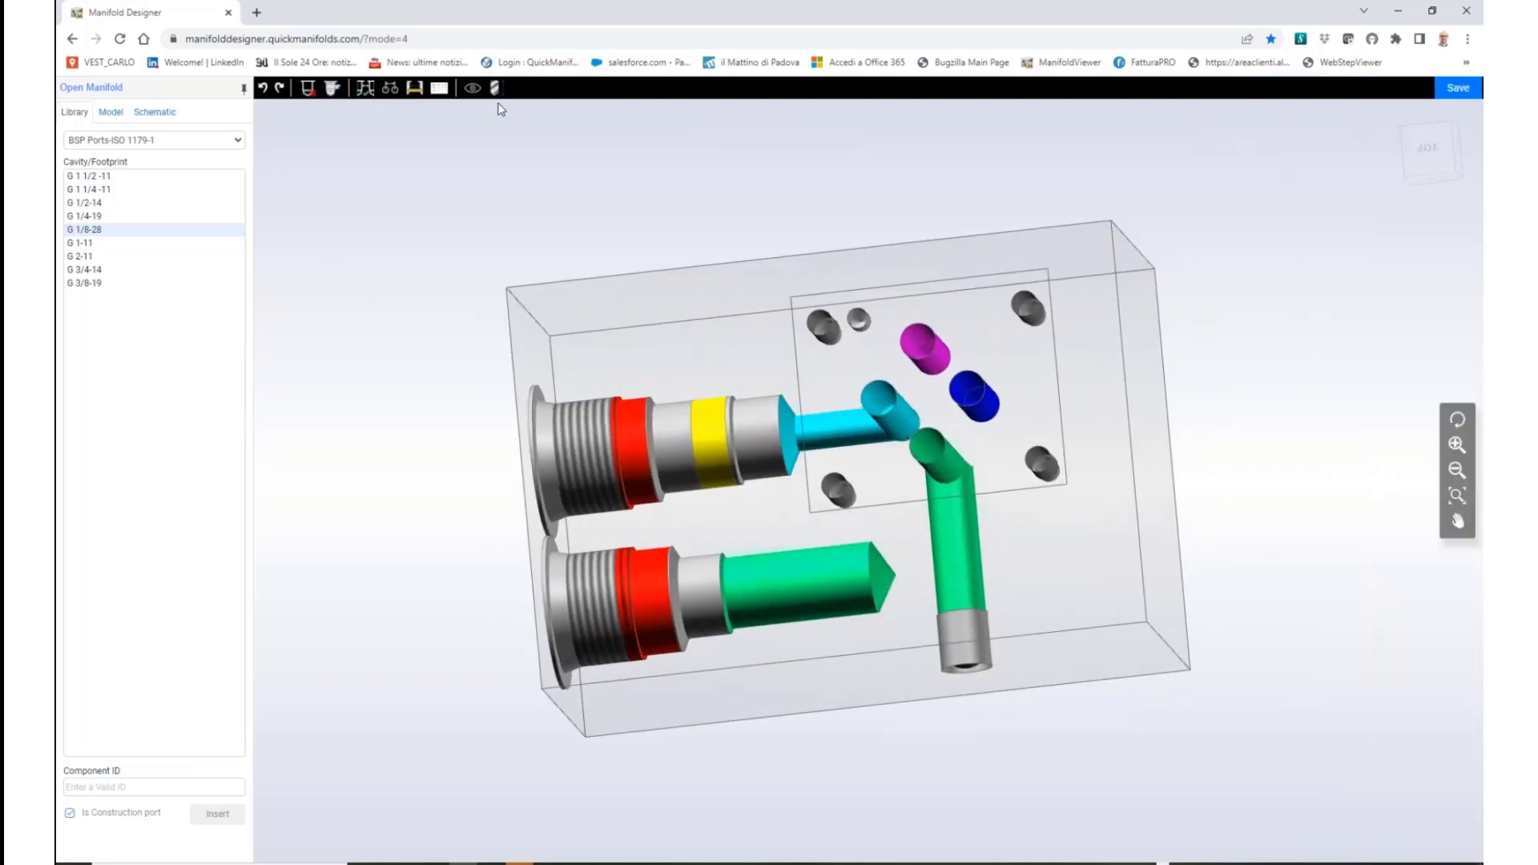
{"action": "left_click", "coordinate": [849, 588]}
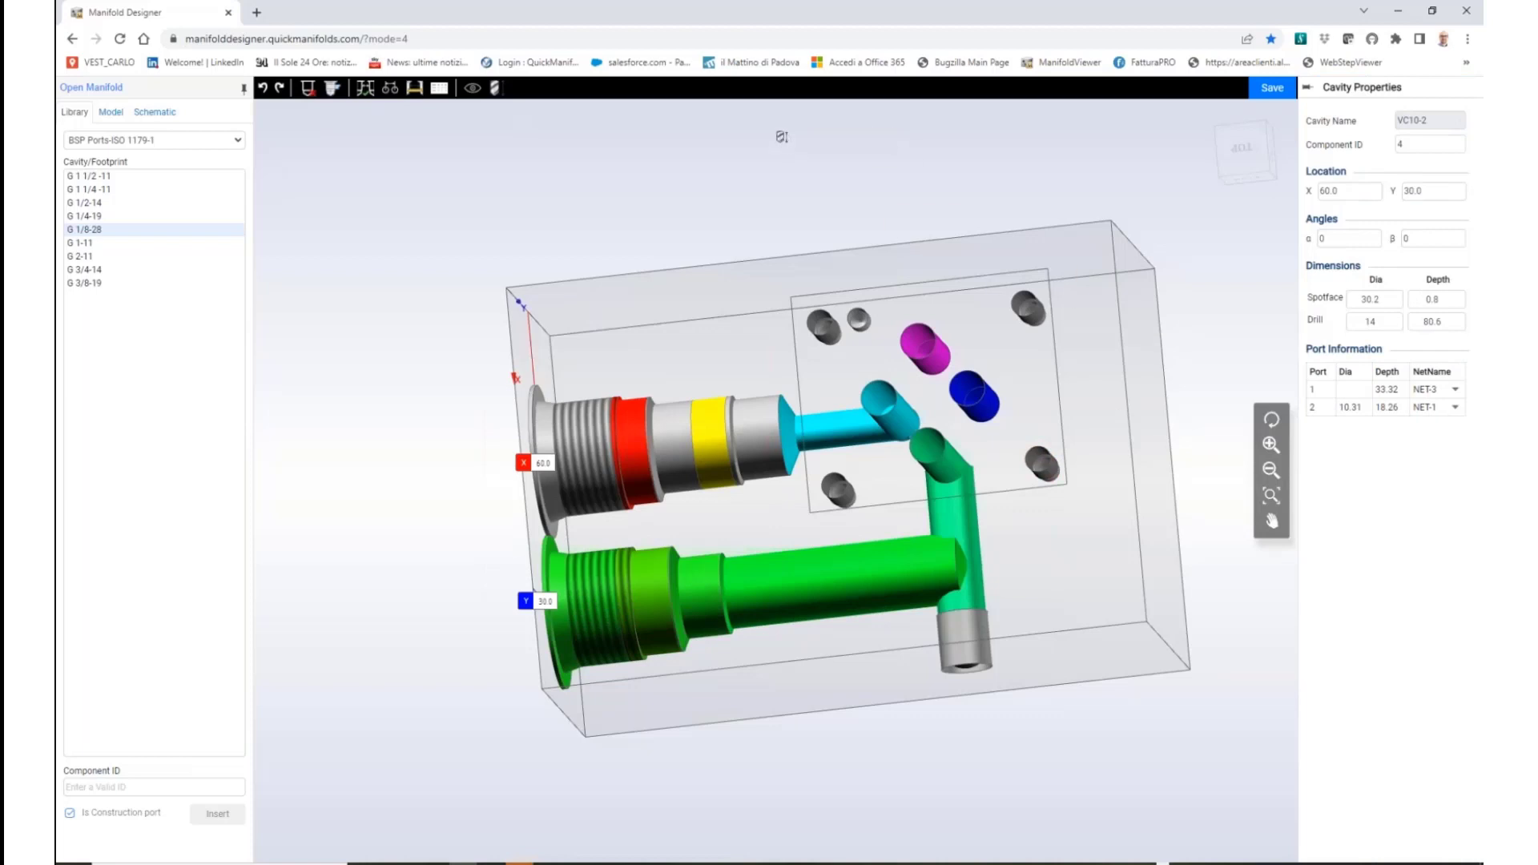
{"action": "left_click", "coordinate": [878, 216]}
Set the X location of cavity 2 (VC10-3) to 28
{"action": "left_click", "coordinate": [666, 430]}
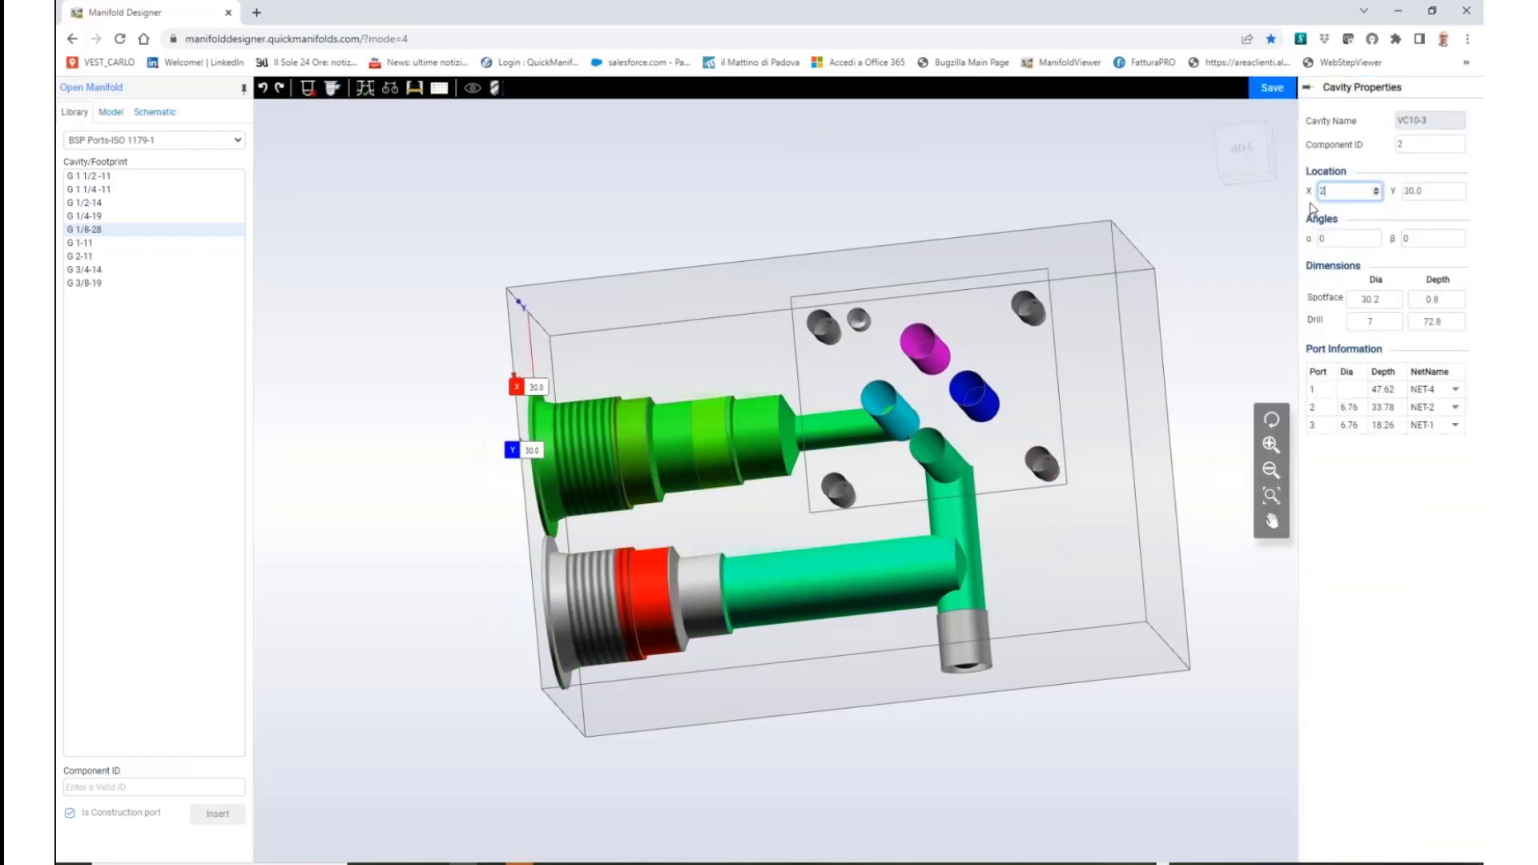
{"action": "type", "text": "28"}
{"action": "key", "text": "Tab"}
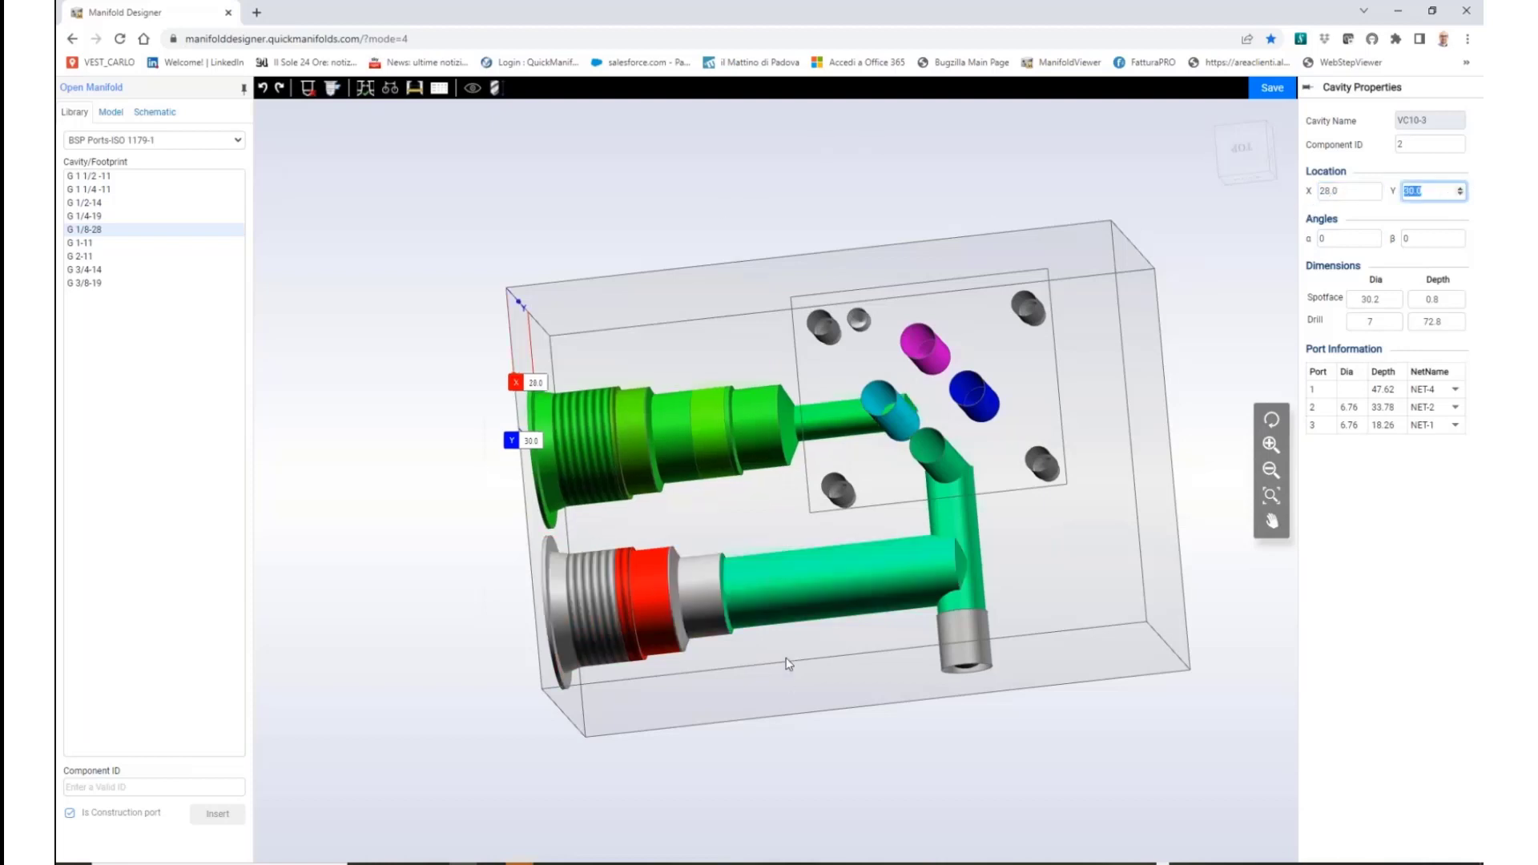
{"action": "middle_click_drag", "start_coordinate": [786, 658], "coordinate": [633, 617]}
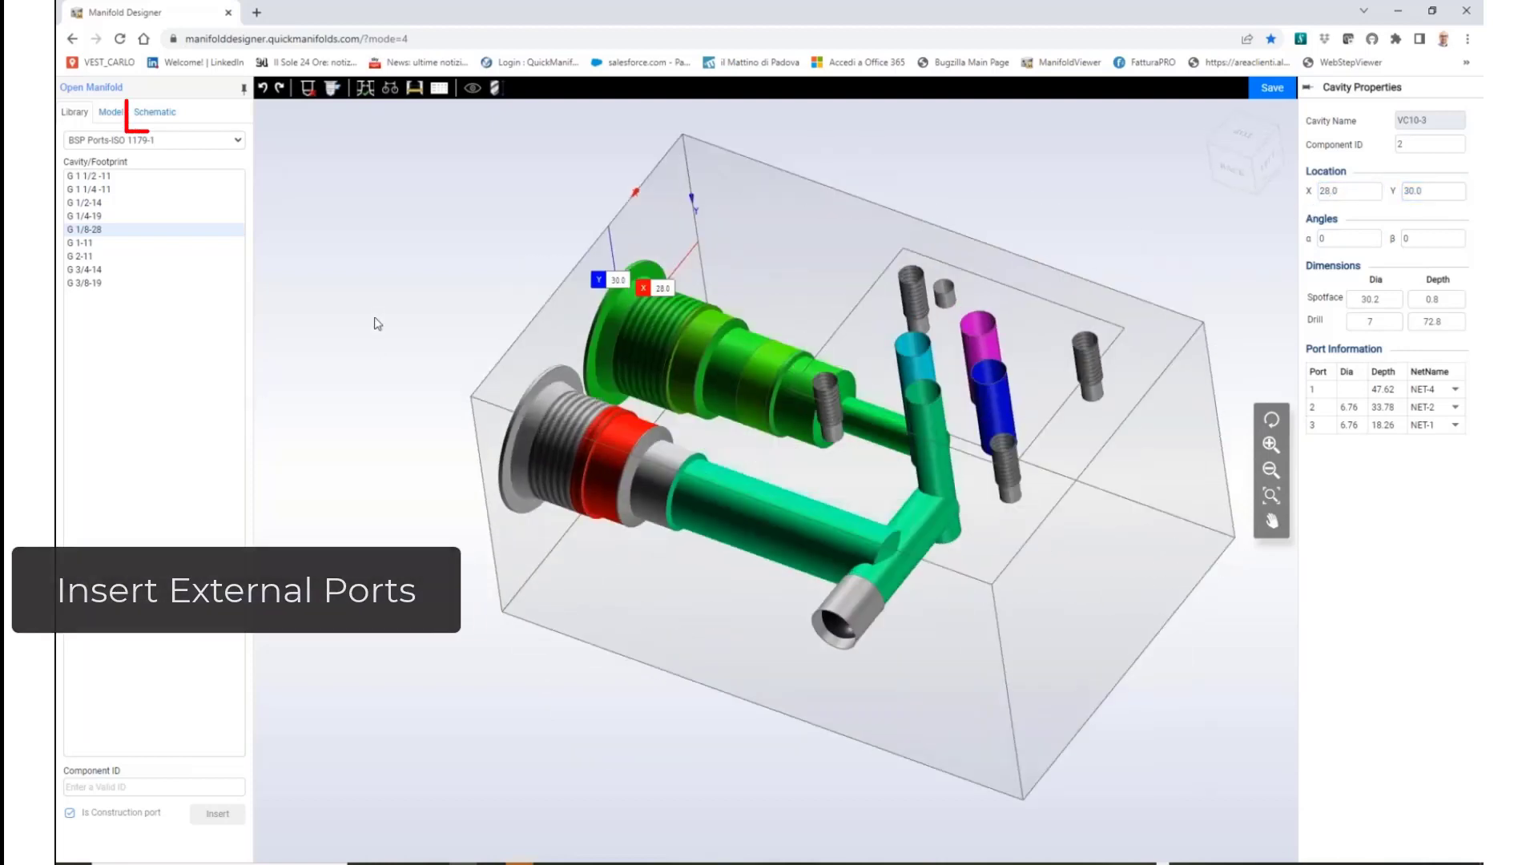
{"action": "left_click", "coordinate": [336, 281]}
Check NET-1's members, insert schematic port T (G 3/8-19) on the front face at about X 96, Y 17.8, and clear its construction port option
{"action": "left_click", "coordinate": [155, 112]}
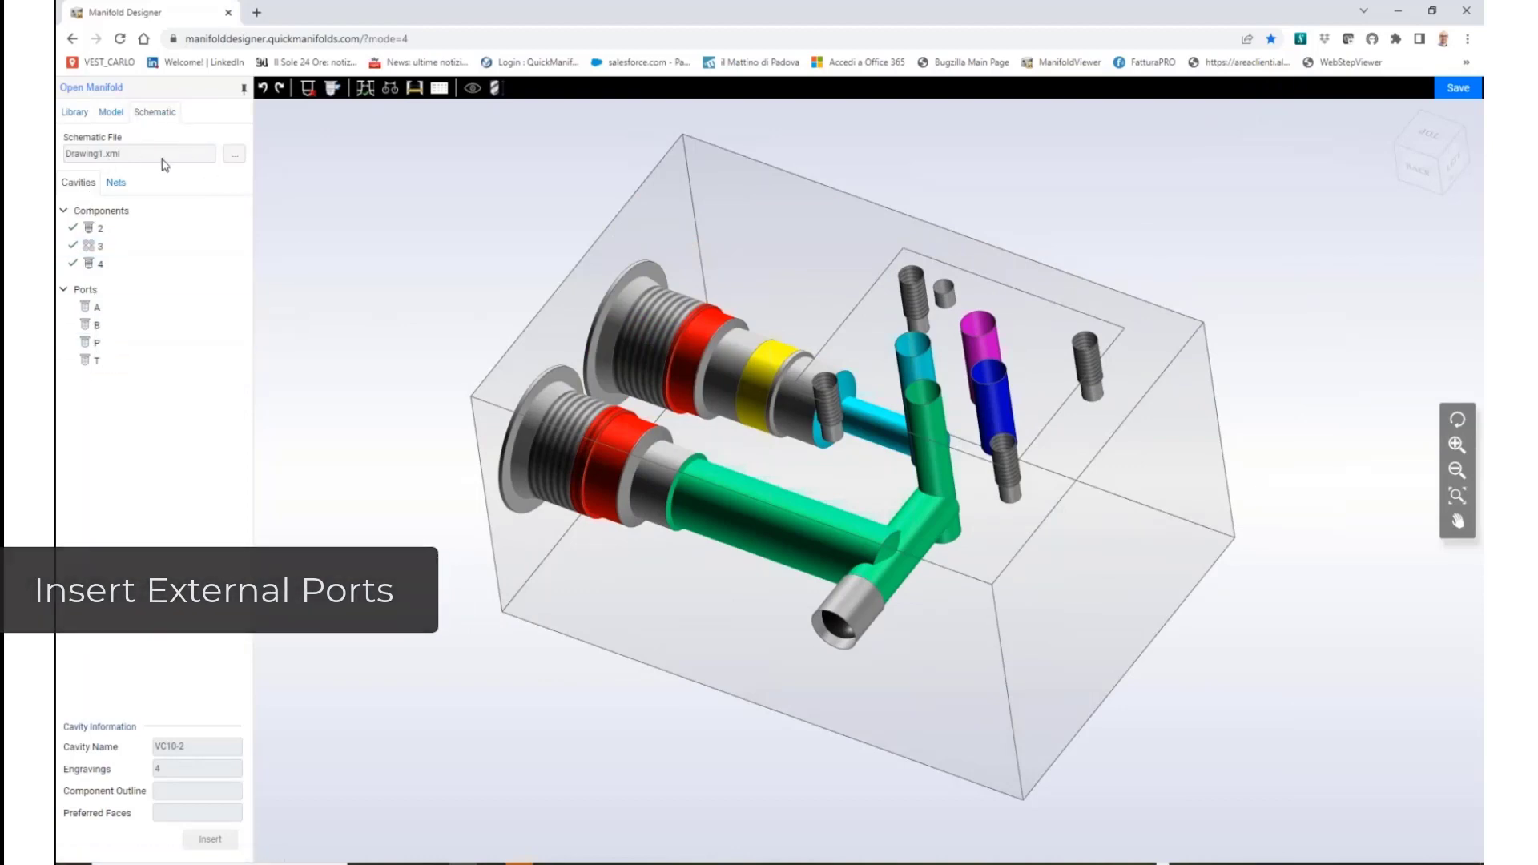
{"action": "left_click", "coordinate": [116, 183]}
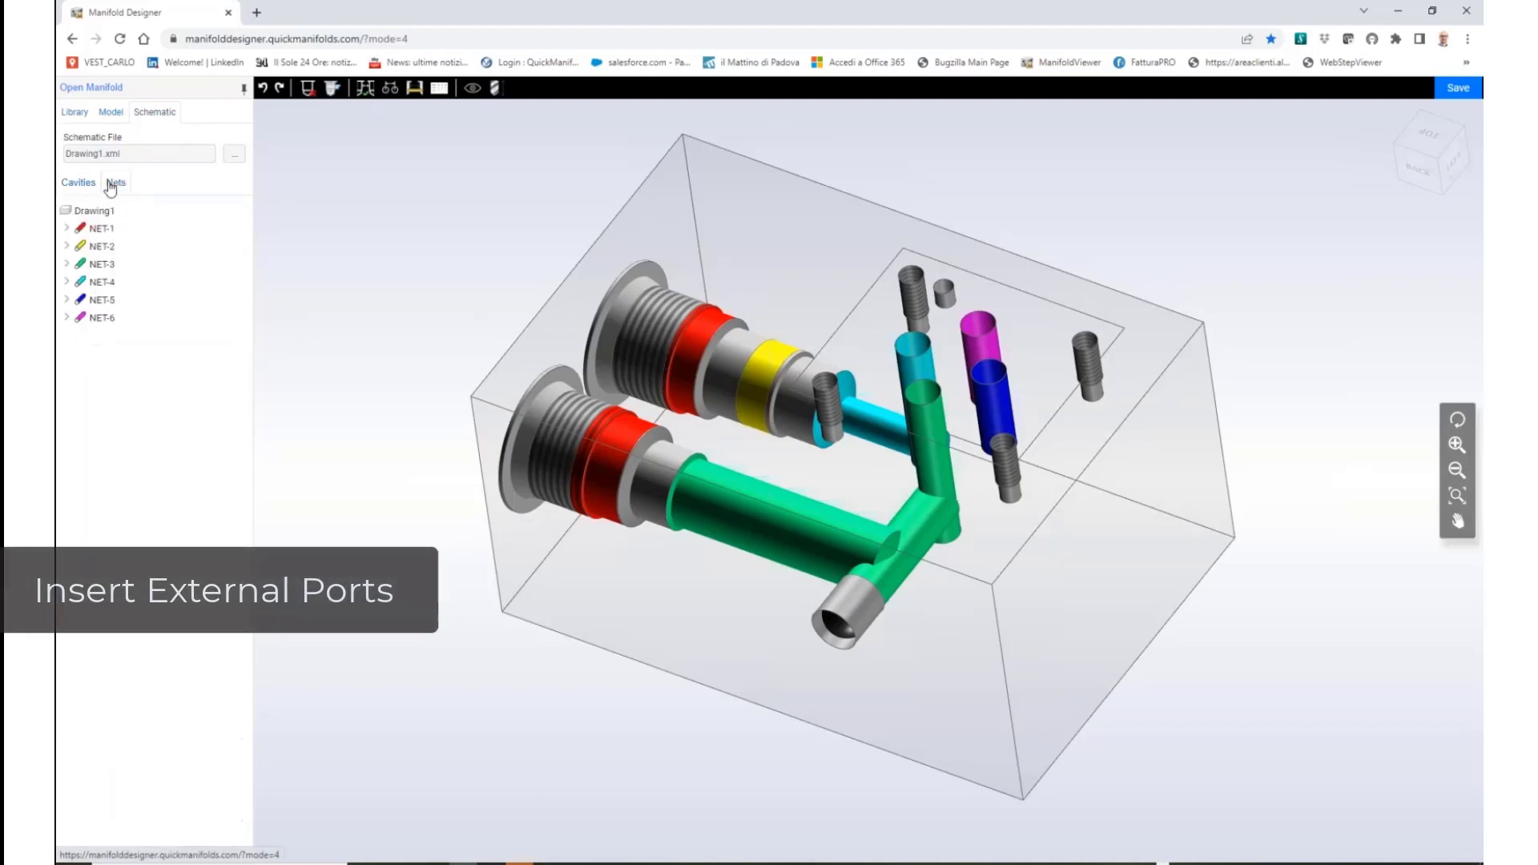
{"action": "left_click", "coordinate": [67, 229]}
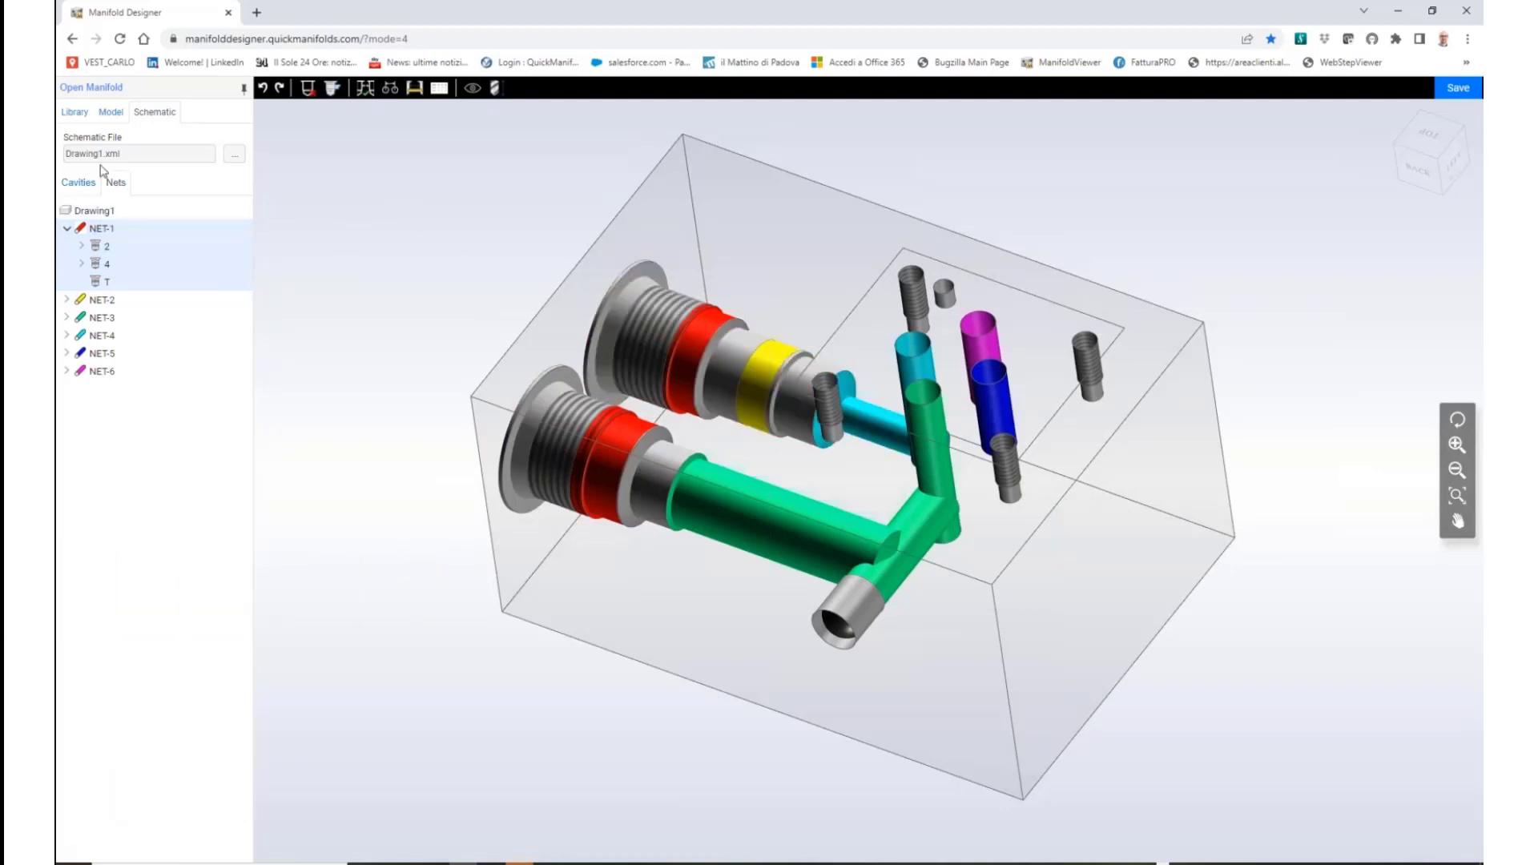
{"action": "left_click", "coordinate": [79, 182]}
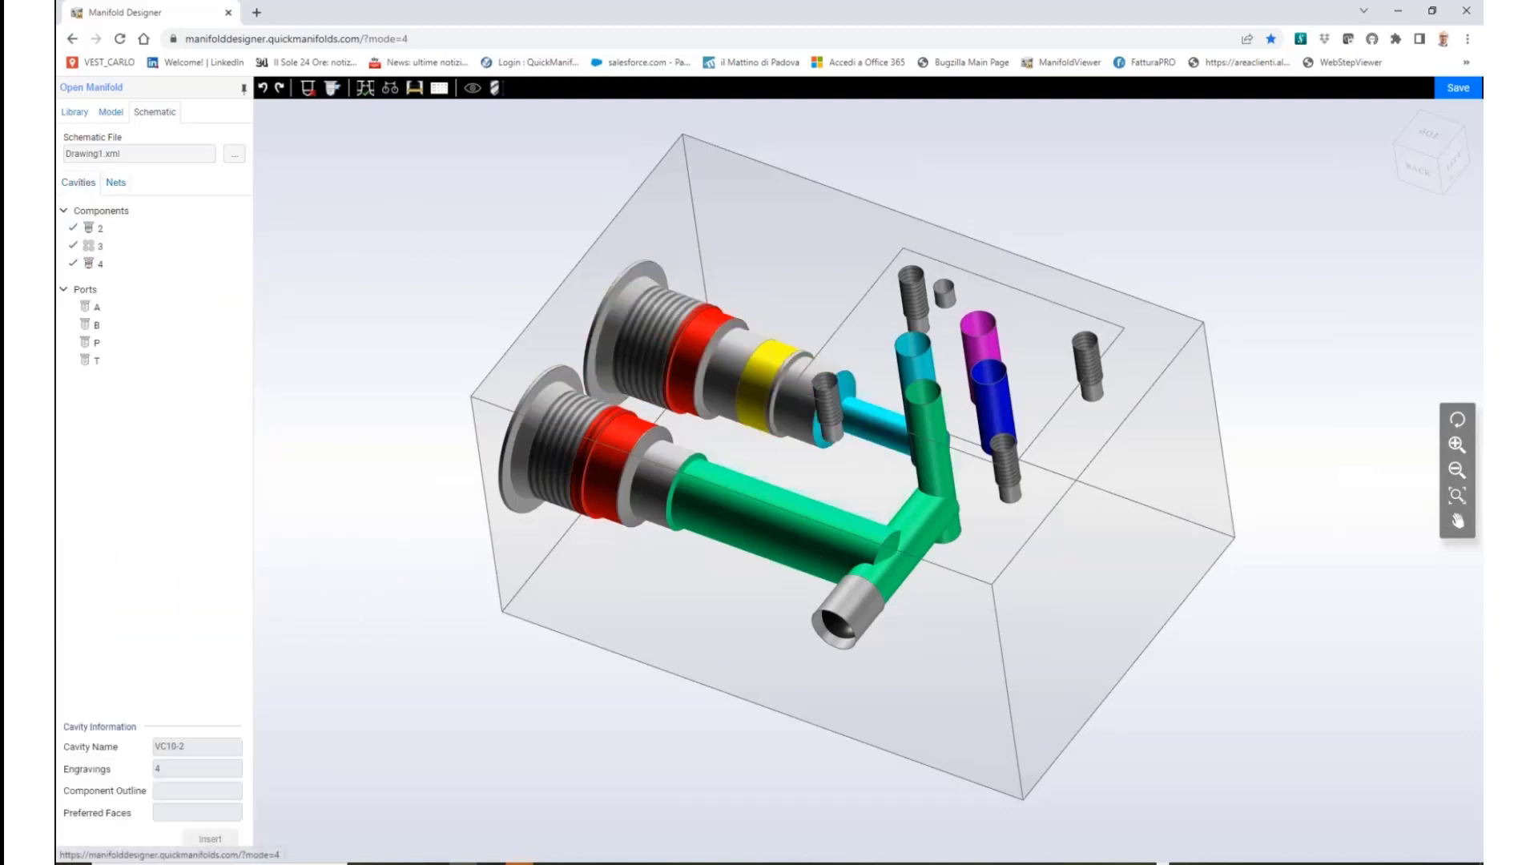
{"action": "left_click", "coordinate": [97, 362]}
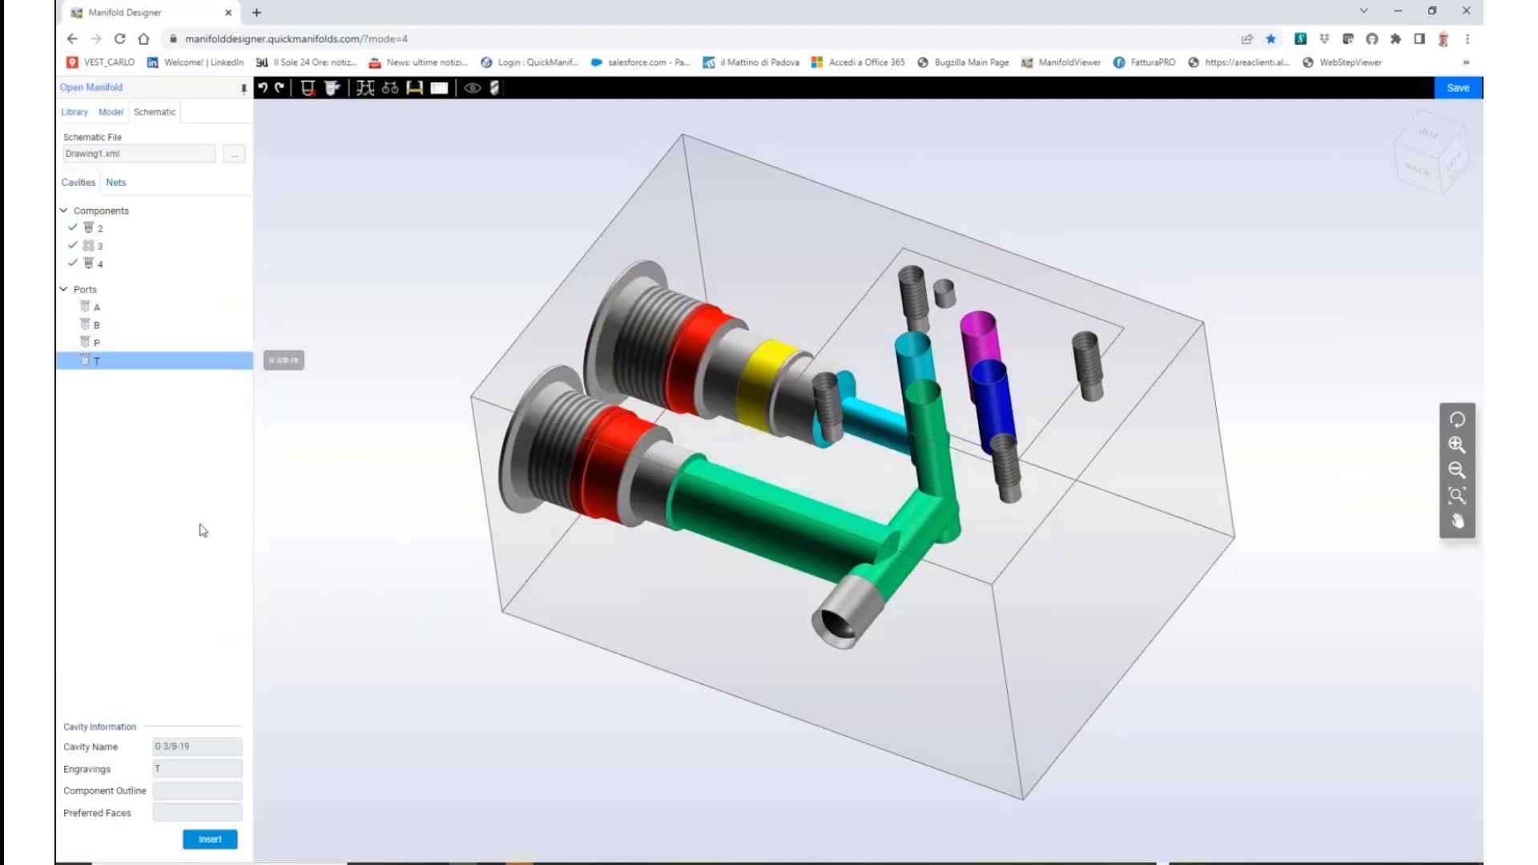
{"action": "left_click", "coordinate": [210, 840]}
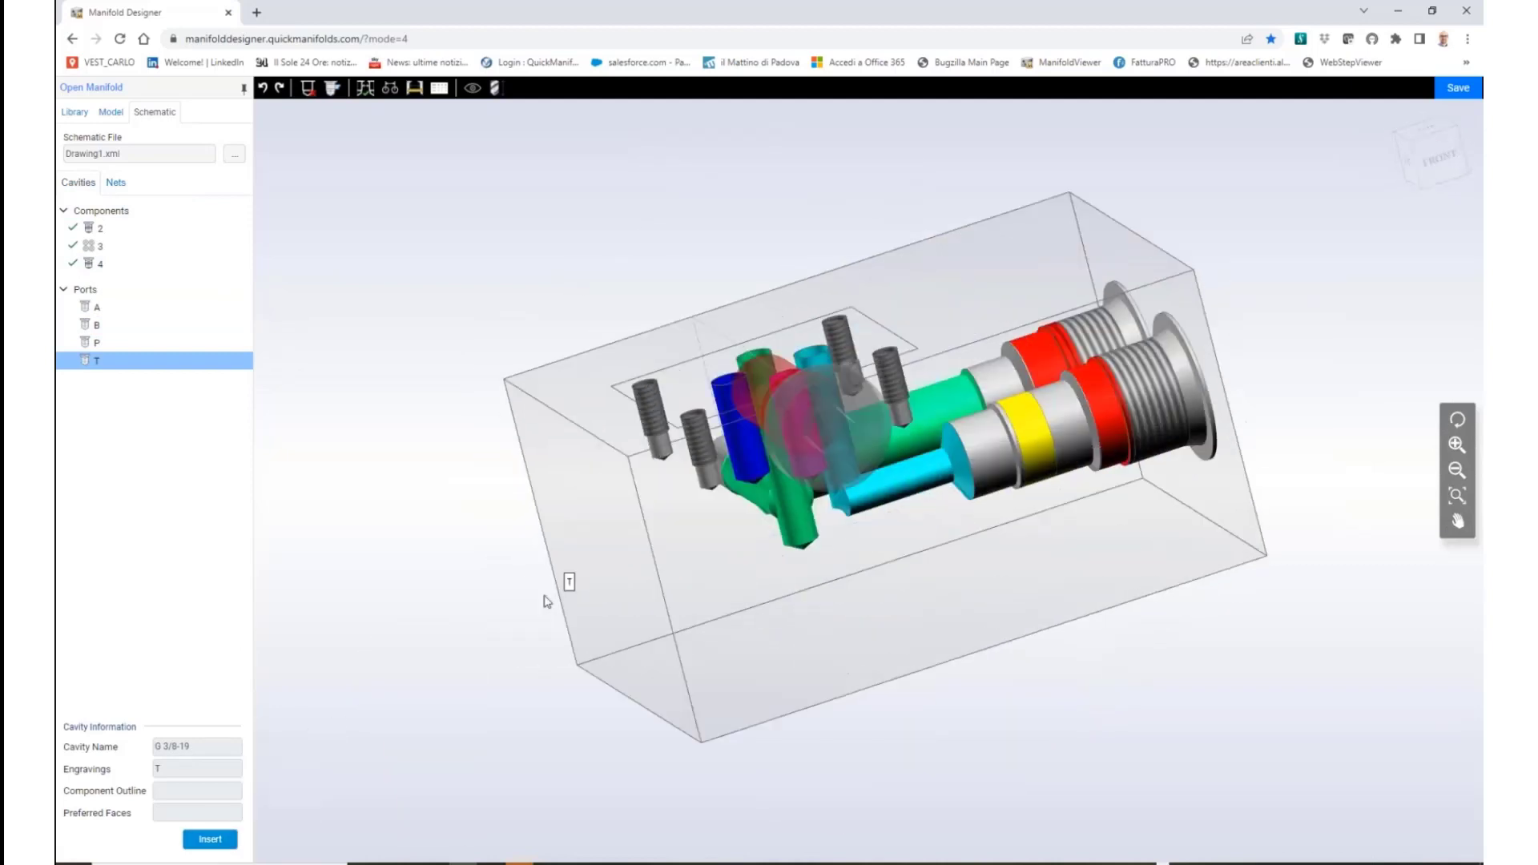
{"action": "left_click", "coordinate": [1084, 399]}
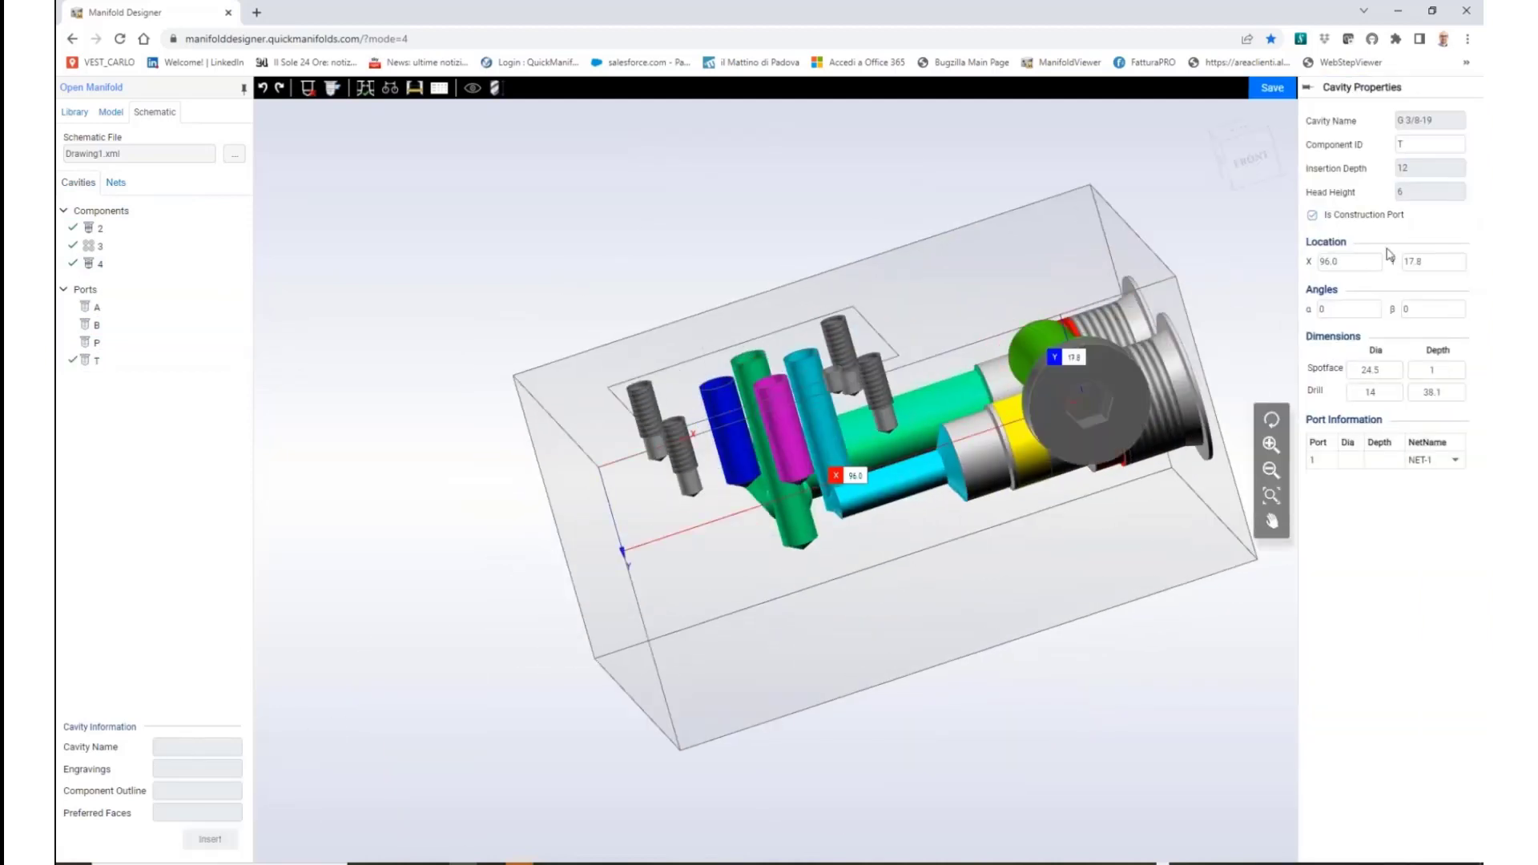
{"action": "left_click", "coordinate": [1311, 218]}
{"action": "left_click", "coordinate": [1173, 206]}
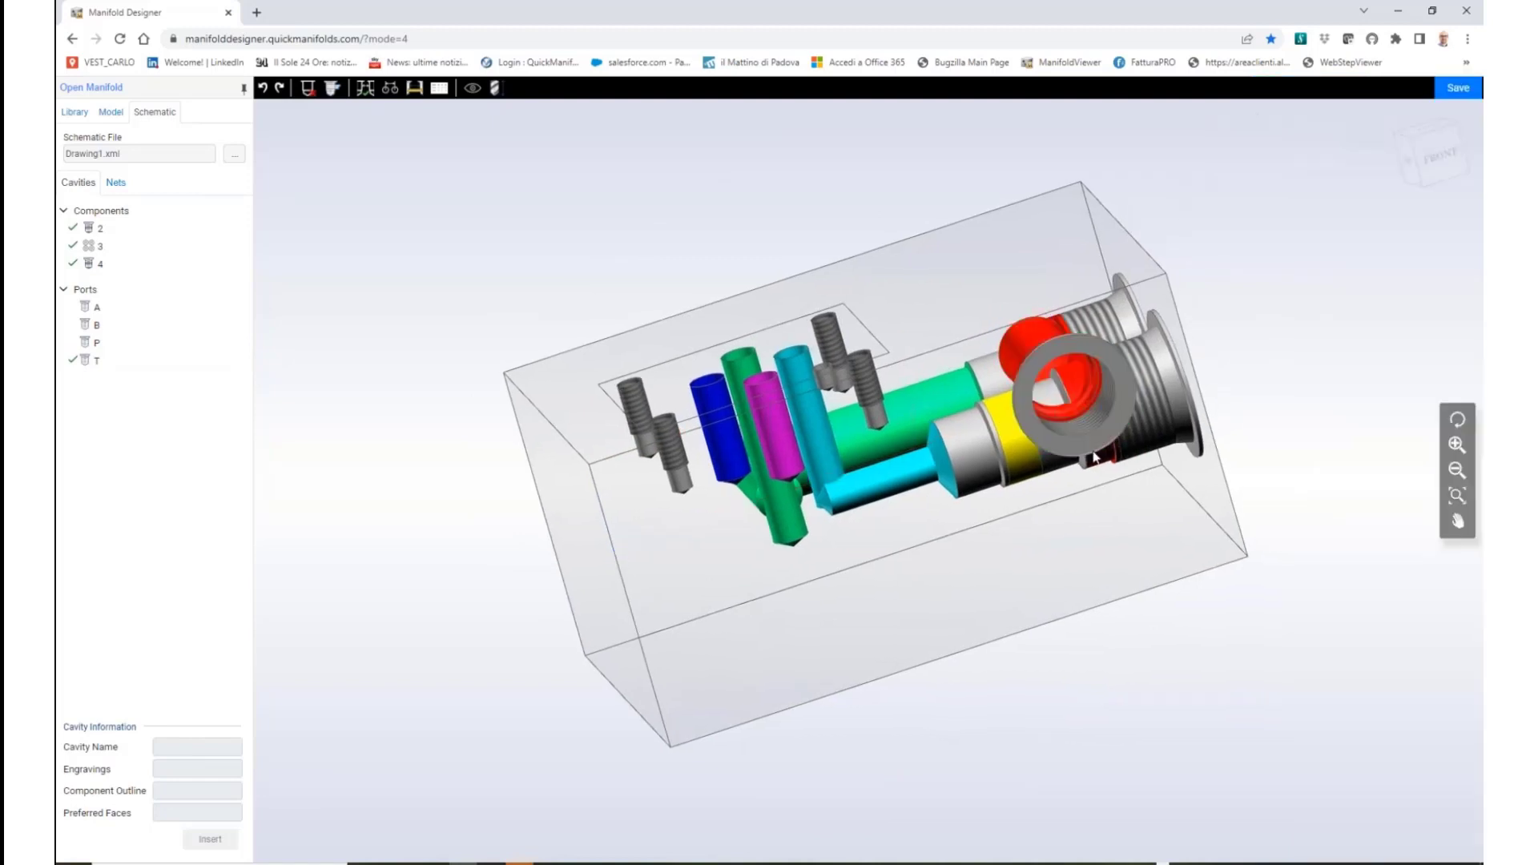
Move port T on the front face to about X 97.2 and Y 30, beside cavity 2
{"action": "middle_click_drag", "start_coordinate": [1092, 454], "coordinate": [960, 490]}
{"action": "left_click", "coordinate": [960, 488]}
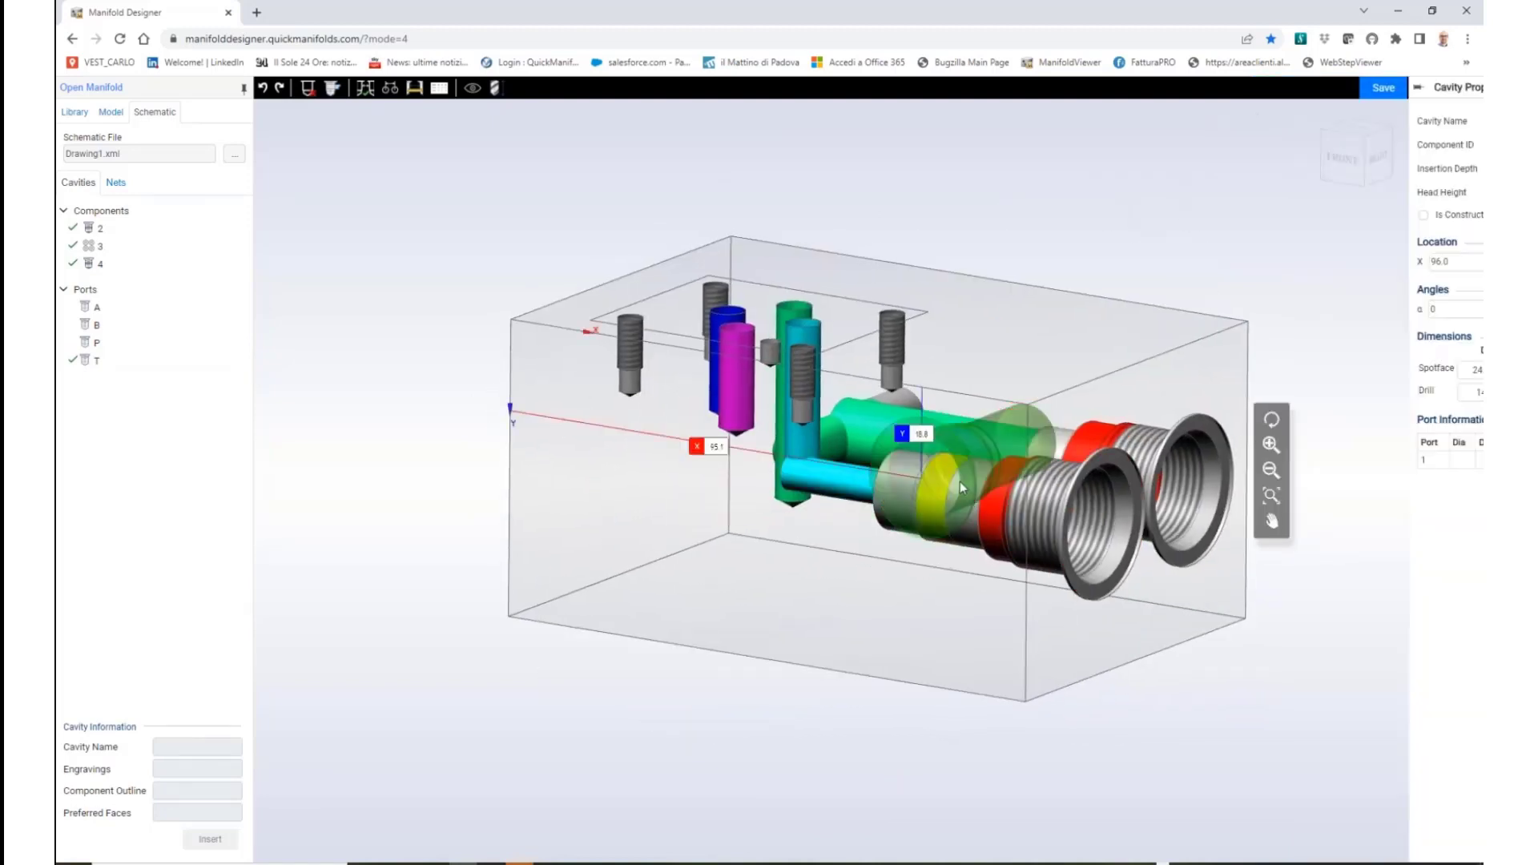
{"action": "left_click_drag", "start_coordinate": [982, 538], "coordinate": [973, 537]}
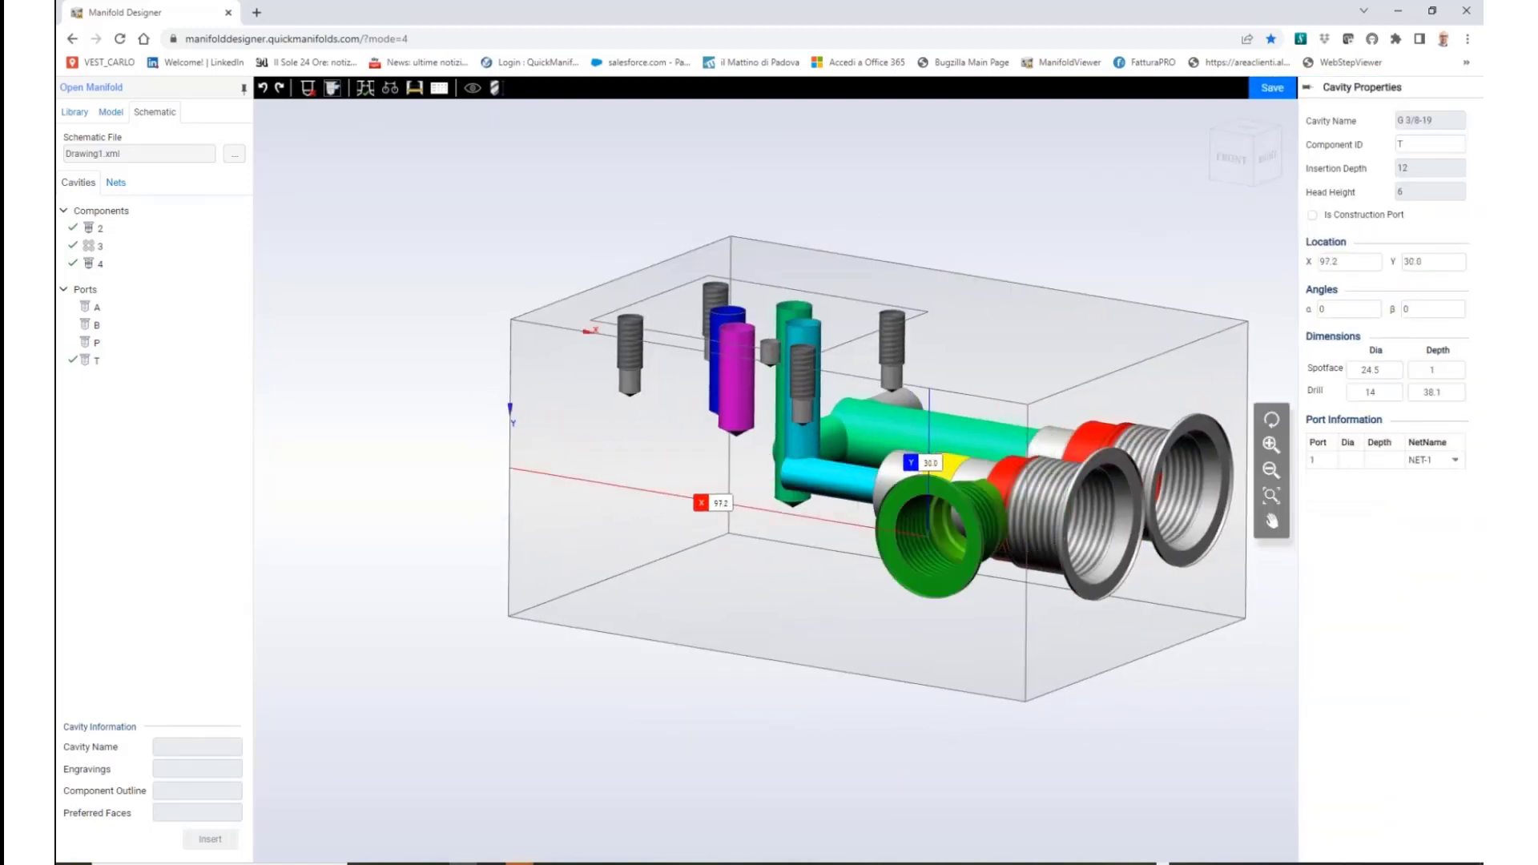
Connect port T to cavity 2 with Connect Cavities
{"action": "left_click", "coordinate": [335, 93]}
{"action": "left_click", "coordinate": [944, 546]}
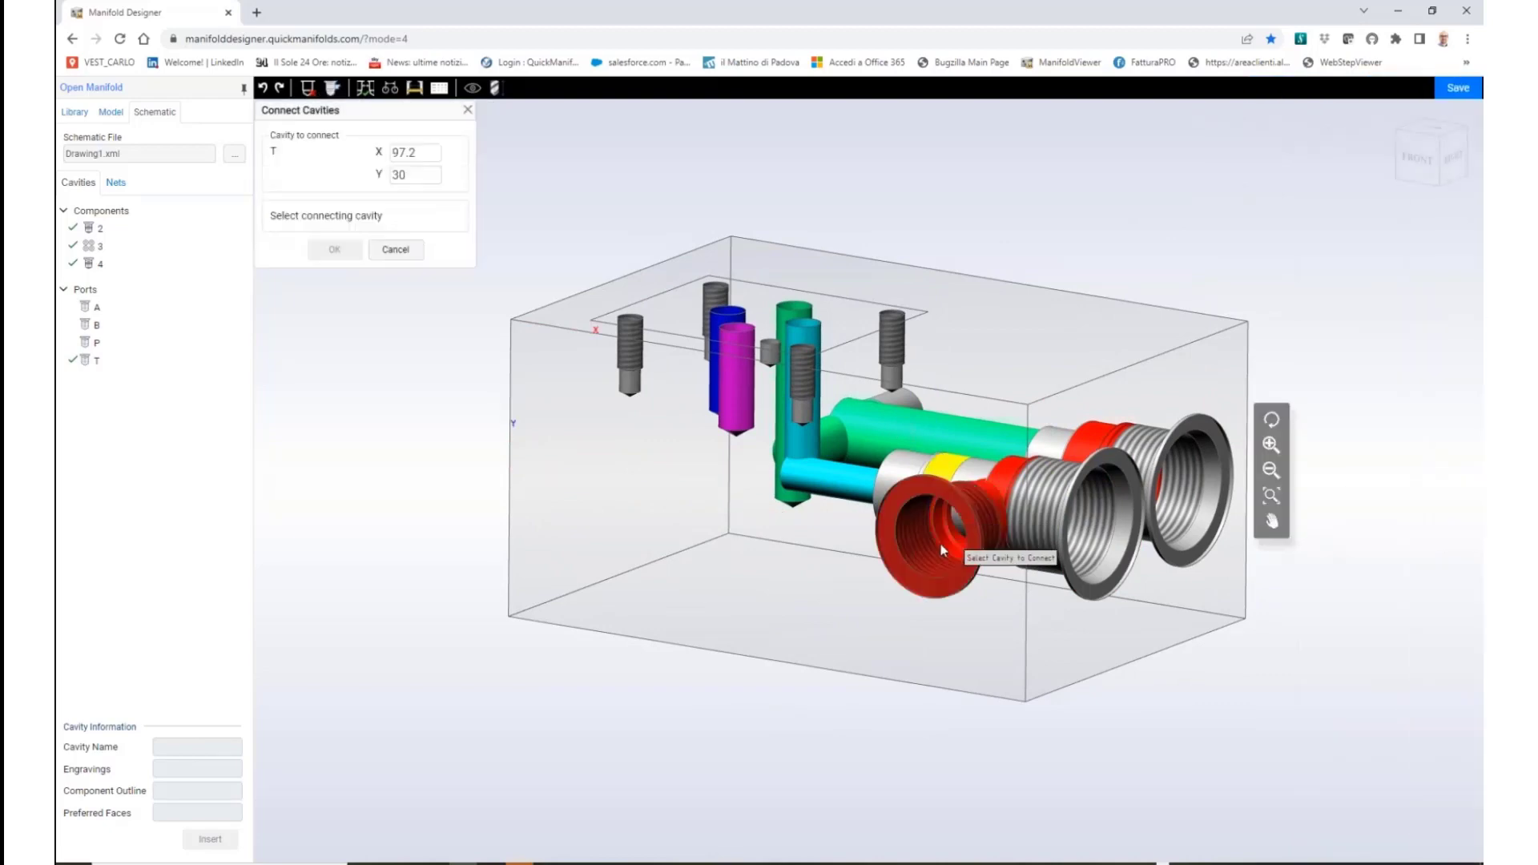
{"action": "left_click", "coordinate": [1043, 470]}
{"action": "left_click", "coordinate": [329, 252]}
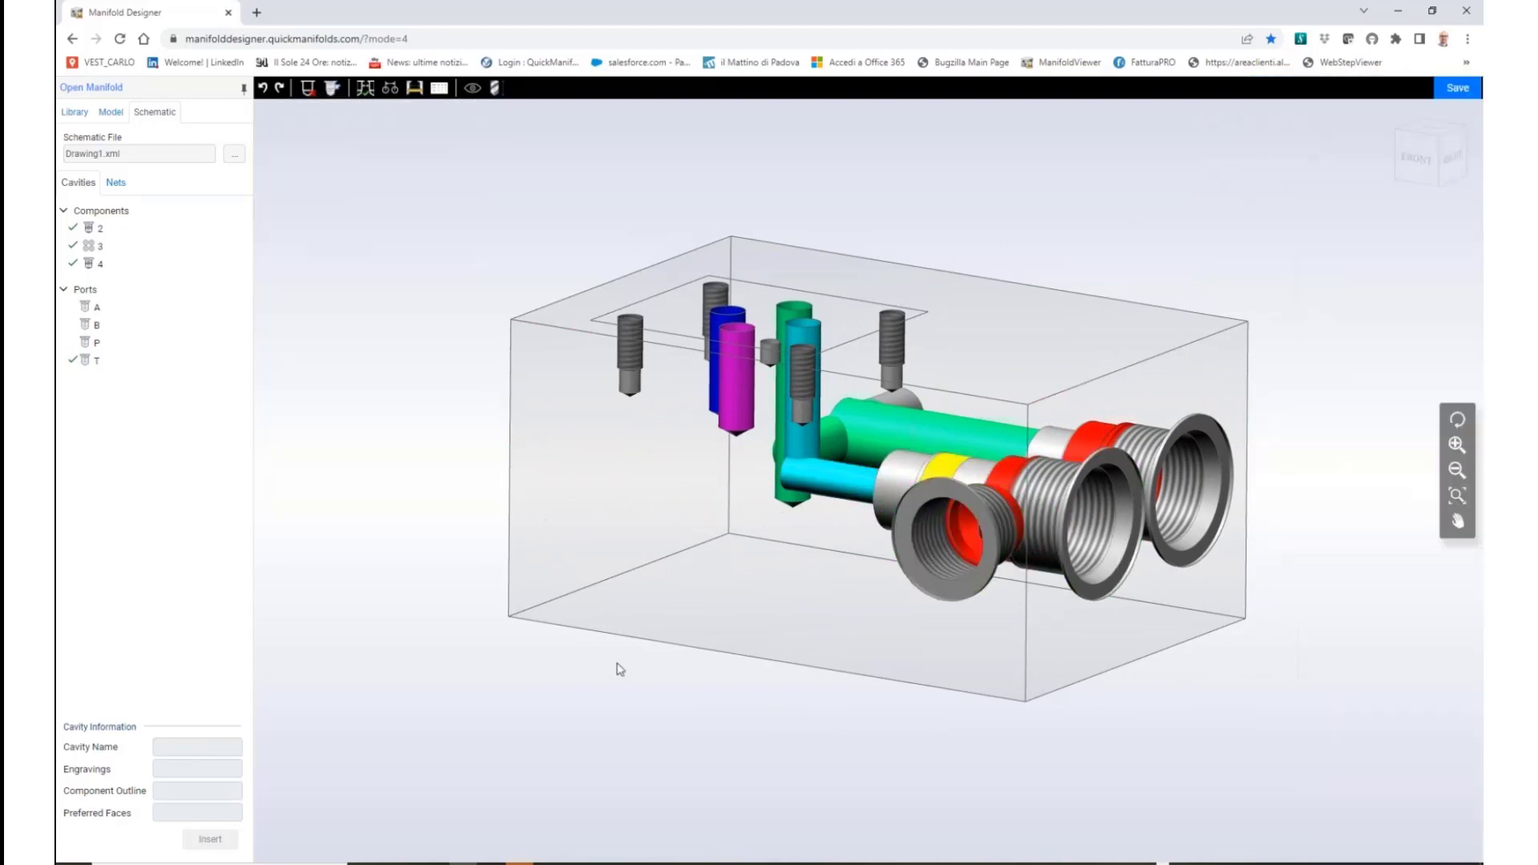
Increase the X location of cavity 2 to shift it away from port T and closer to cavity 4
{"action": "left_click_drag", "start_coordinate": [616, 664], "coordinate": [525, 732]}
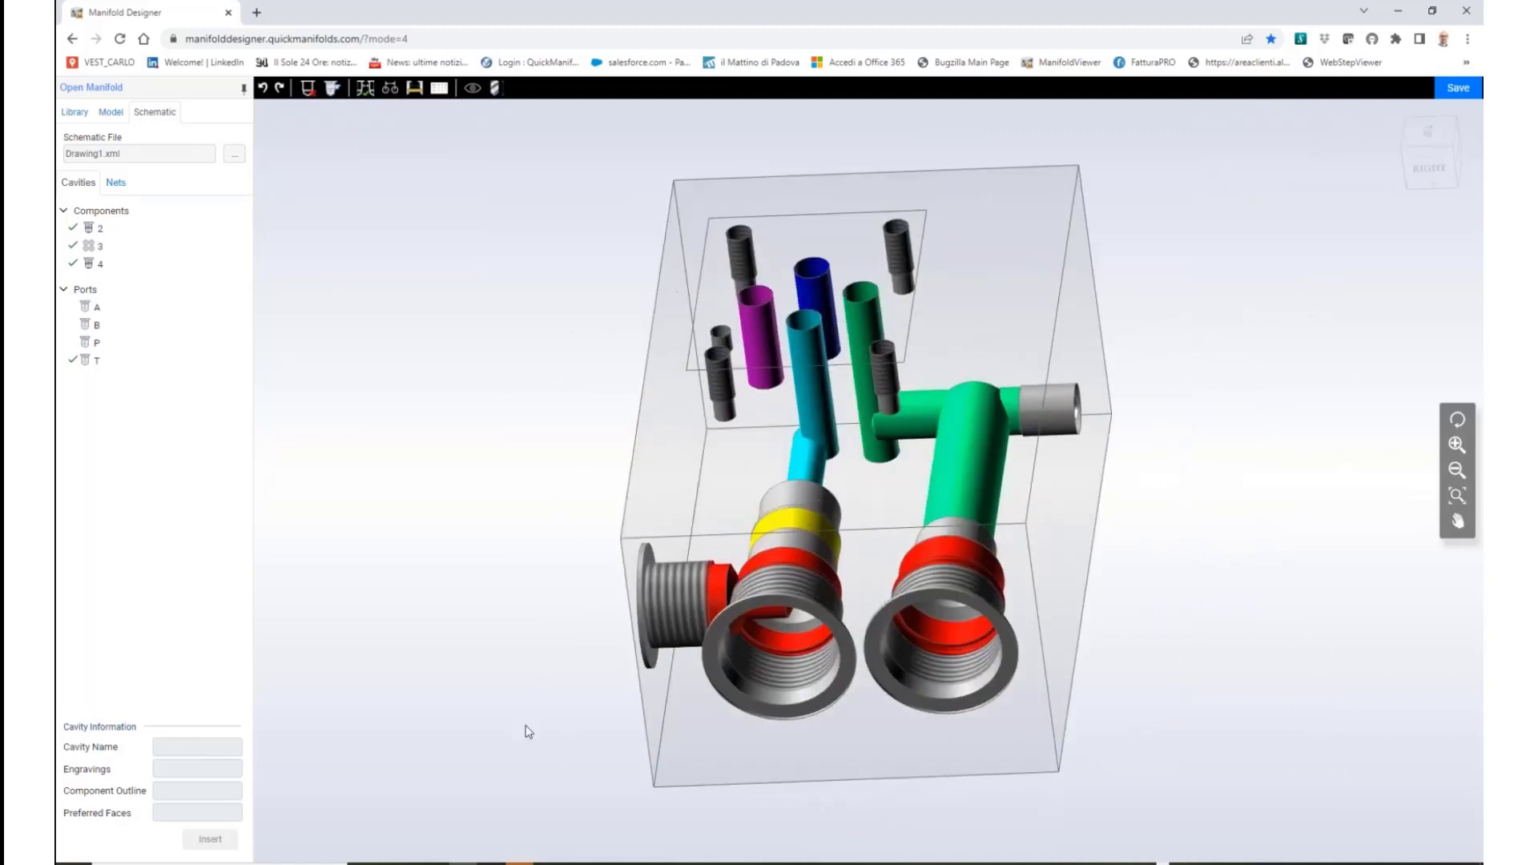
{"action": "left_click", "coordinate": [806, 705]}
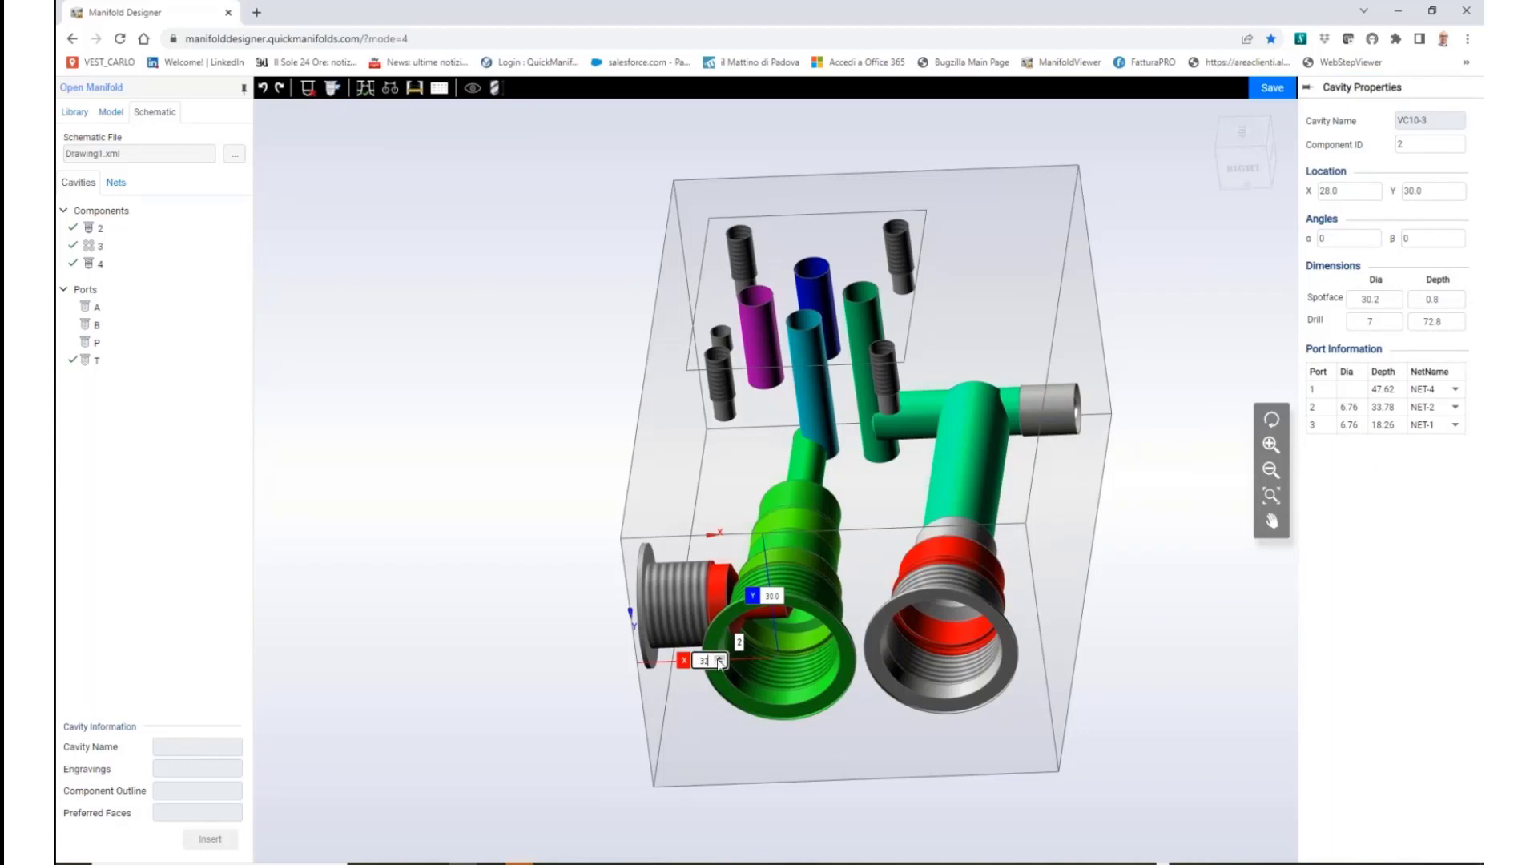
{"action": "left_click_drag", "start_coordinate": [719, 661], "coordinate": [738, 661]}
Move cavity 4 up to about X 61.1, Y 14.4, and raise PLUG1 on the back face to meet its drill
{"action": "left_click", "coordinate": [937, 612]}
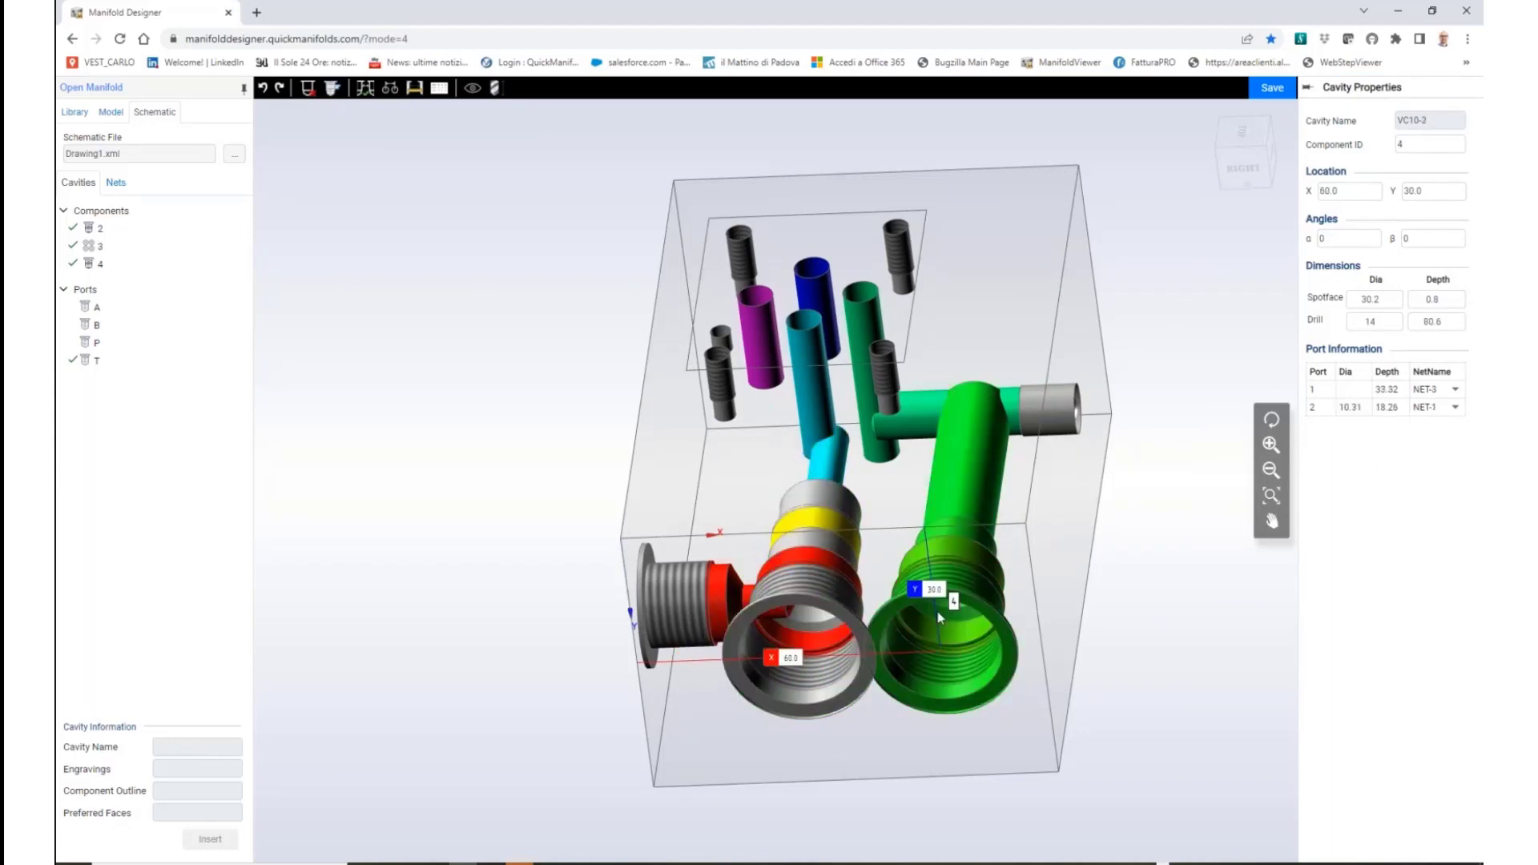
{"action": "left_click_drag", "start_coordinate": [984, 632], "coordinate": [981, 561]}
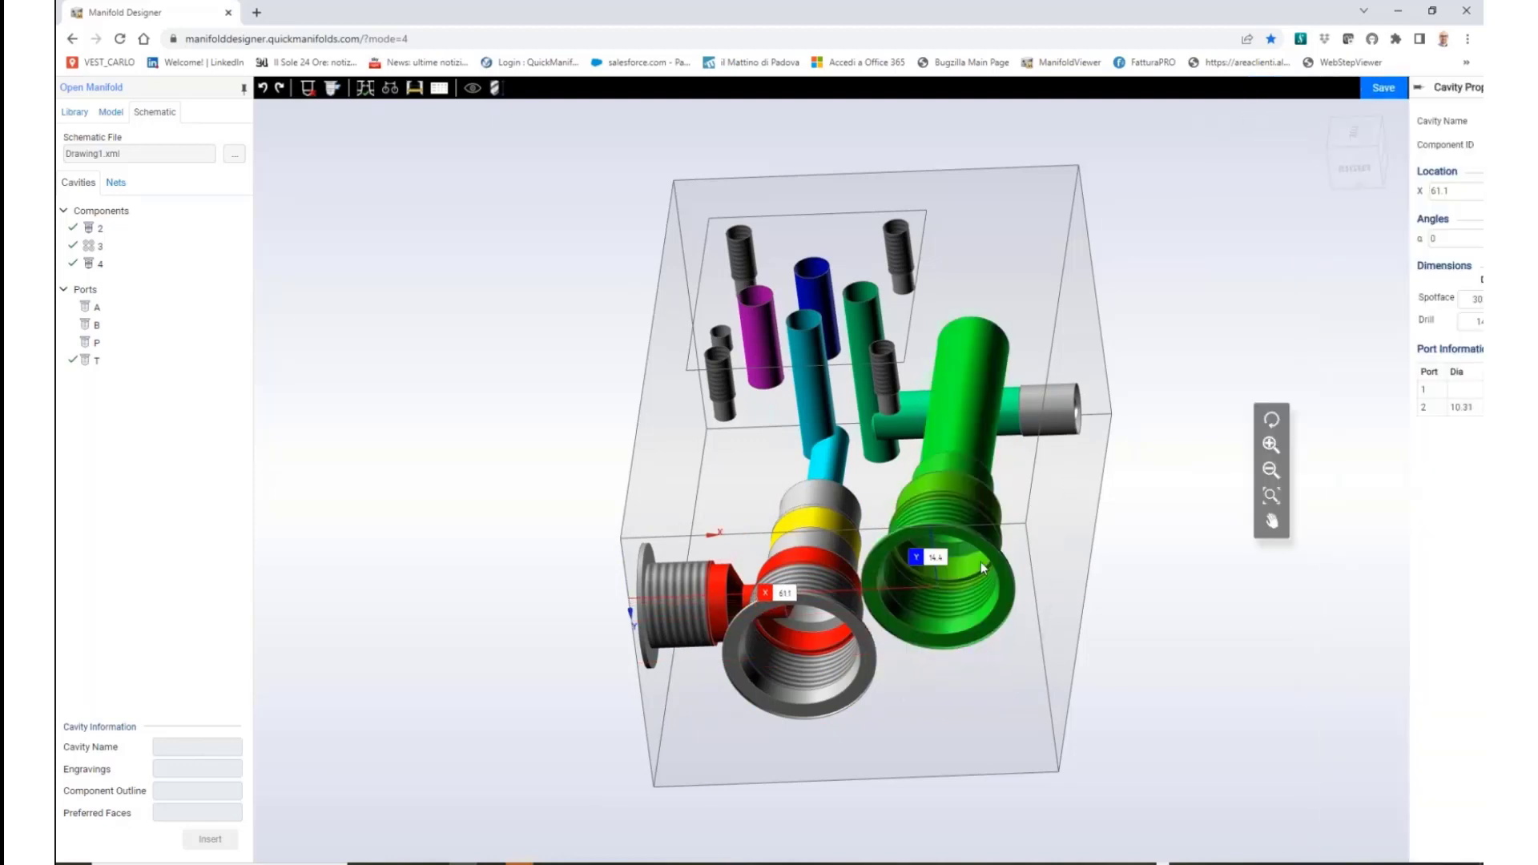
{"action": "left_click_drag", "start_coordinate": [1146, 542], "coordinate": [930, 681]}
{"action": "left_click", "coordinate": [994, 464]}
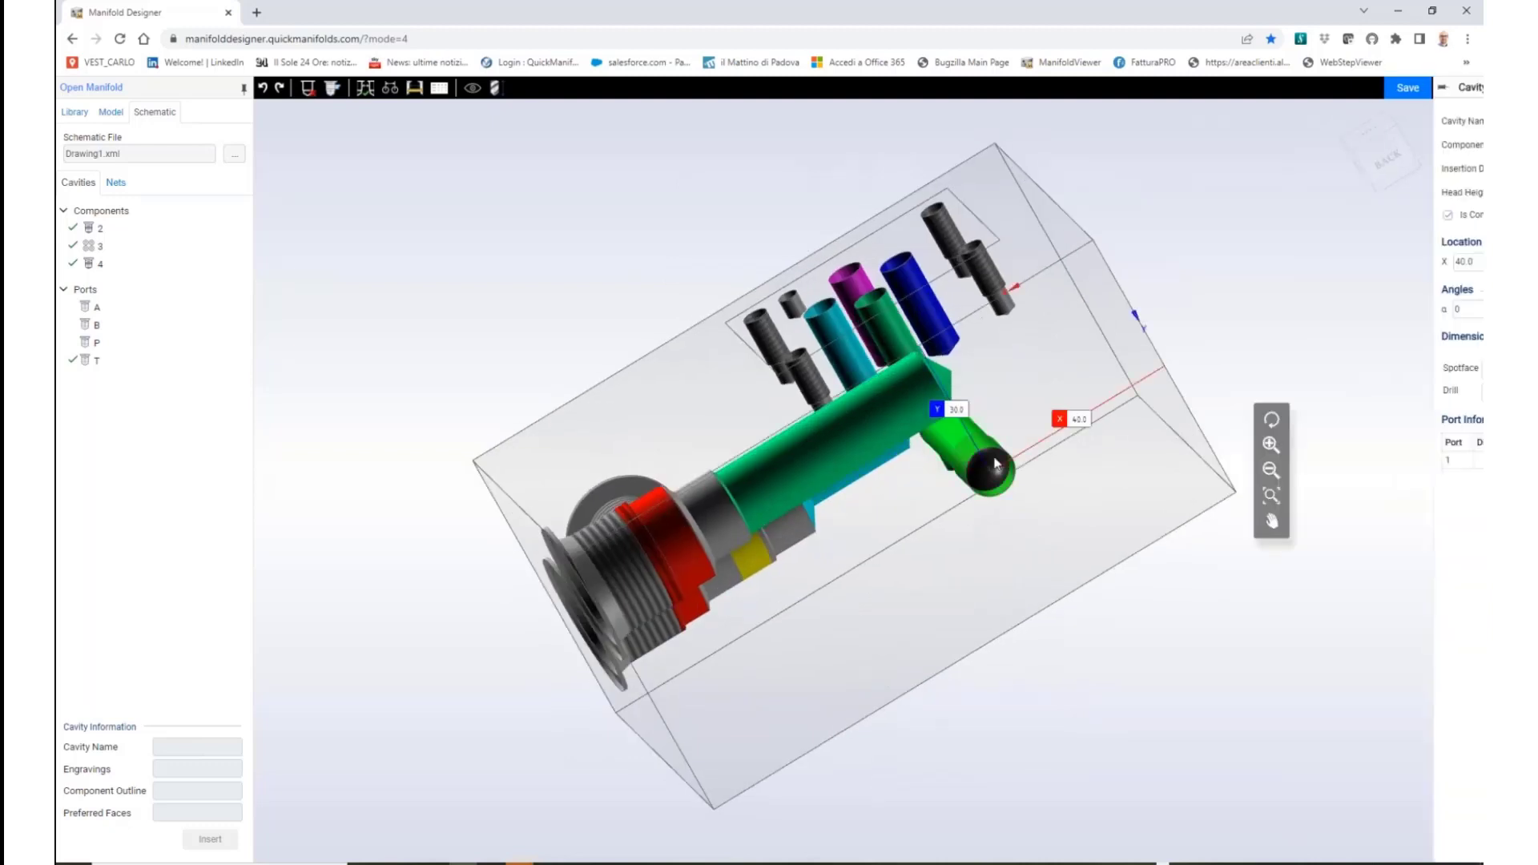
{"action": "left_click_drag", "start_coordinate": [994, 464], "coordinate": [950, 410]}
{"action": "left_click", "coordinate": [1183, 235]}
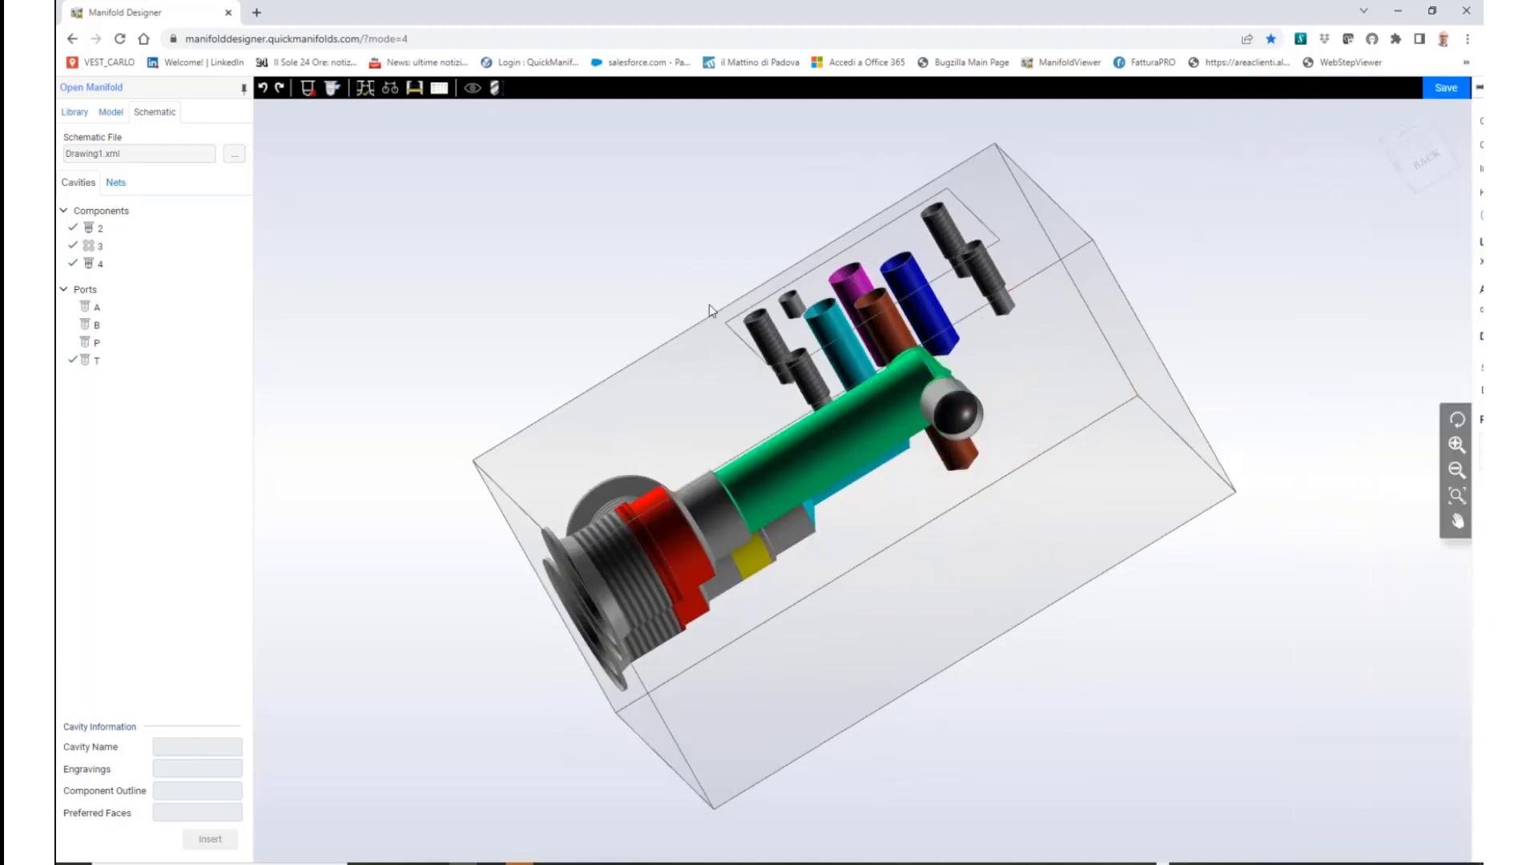
Stretch the T drilling of footprint 3 (D03) so that it ends at PLUG1's drilling
{"action": "left_click_drag", "start_coordinate": [1034, 462], "coordinate": [877, 449]}
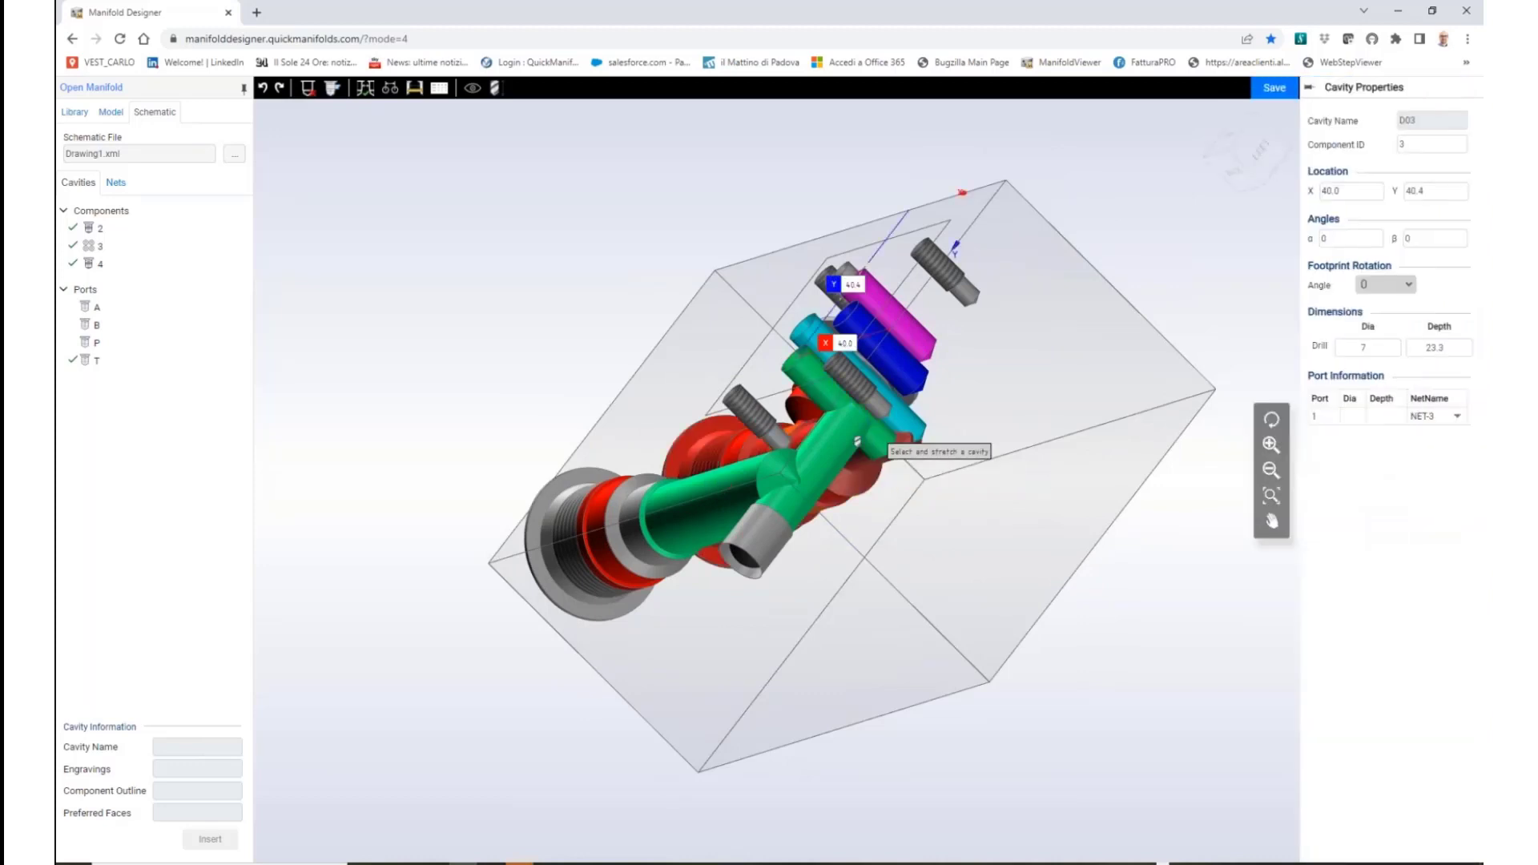
{"action": "key", "text": "Escape"}
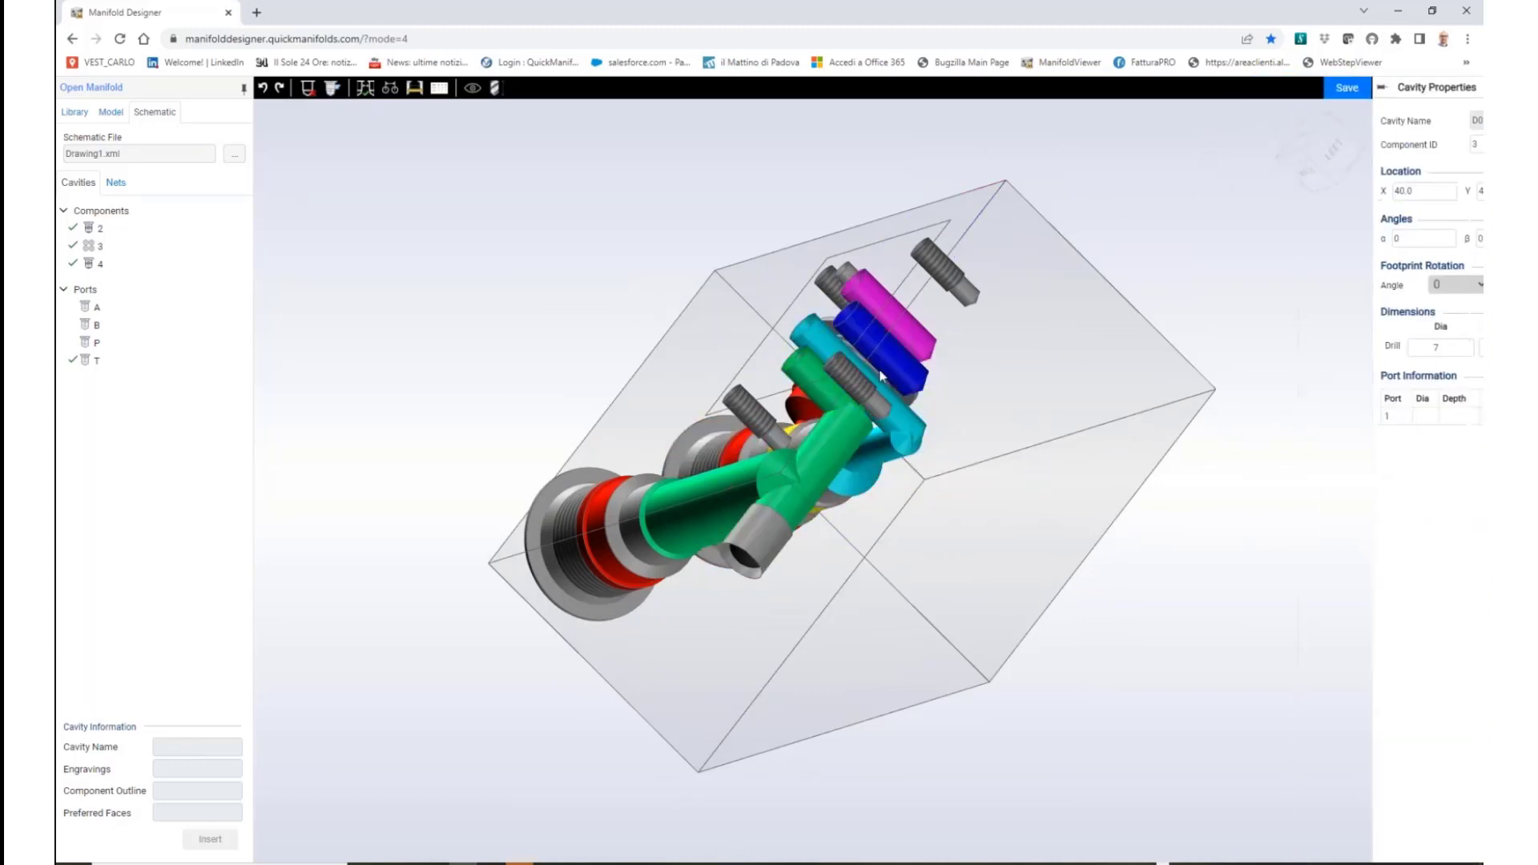
{"action": "left_click_drag", "start_coordinate": [910, 483], "coordinate": [1243, 378]}
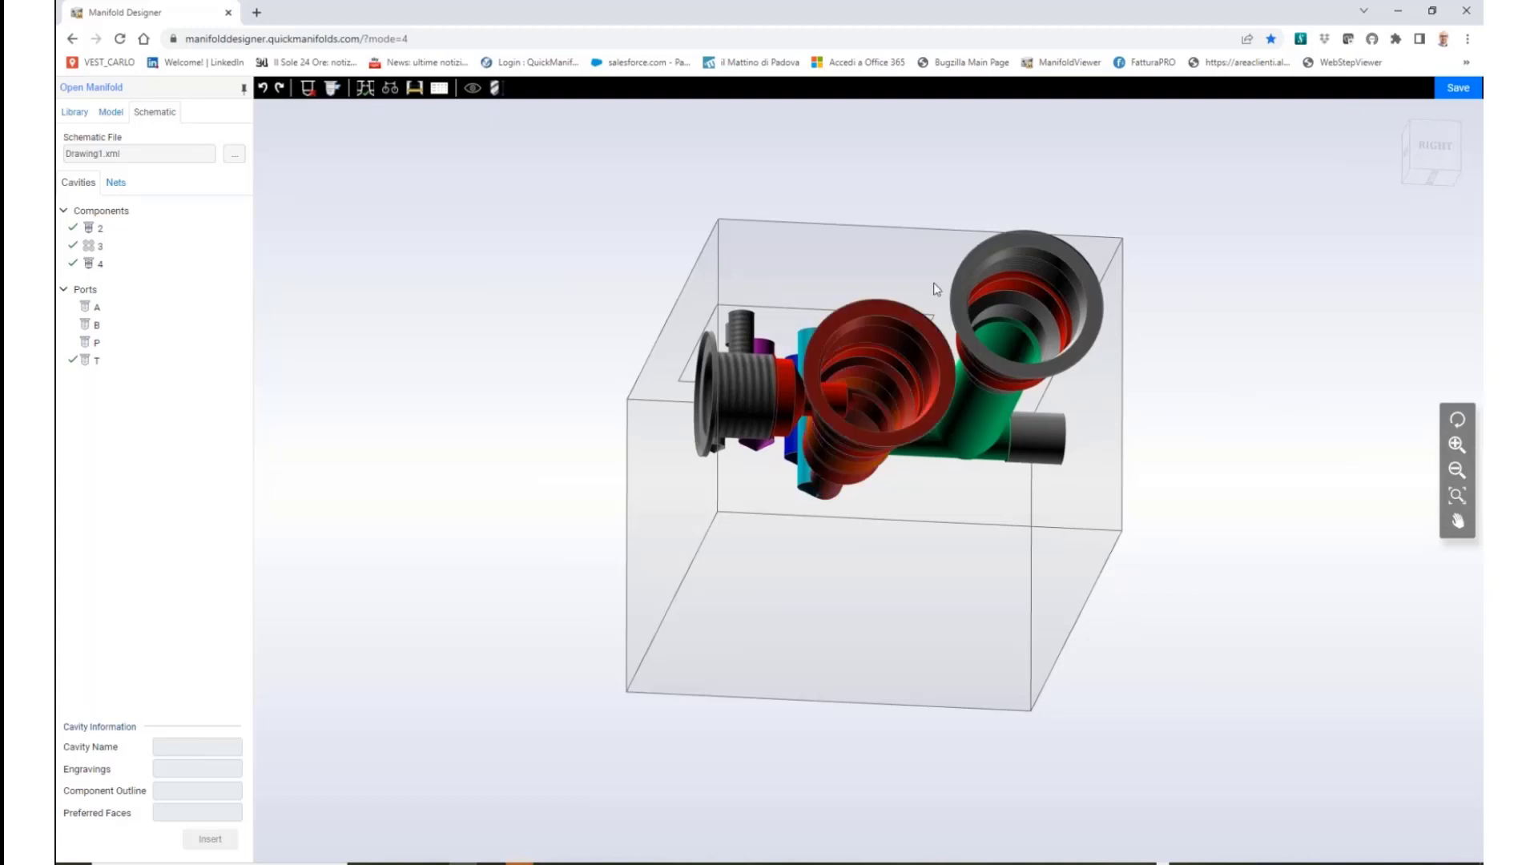
{"action": "left_click_drag", "start_coordinate": [1213, 404], "coordinate": [1212, 435]}
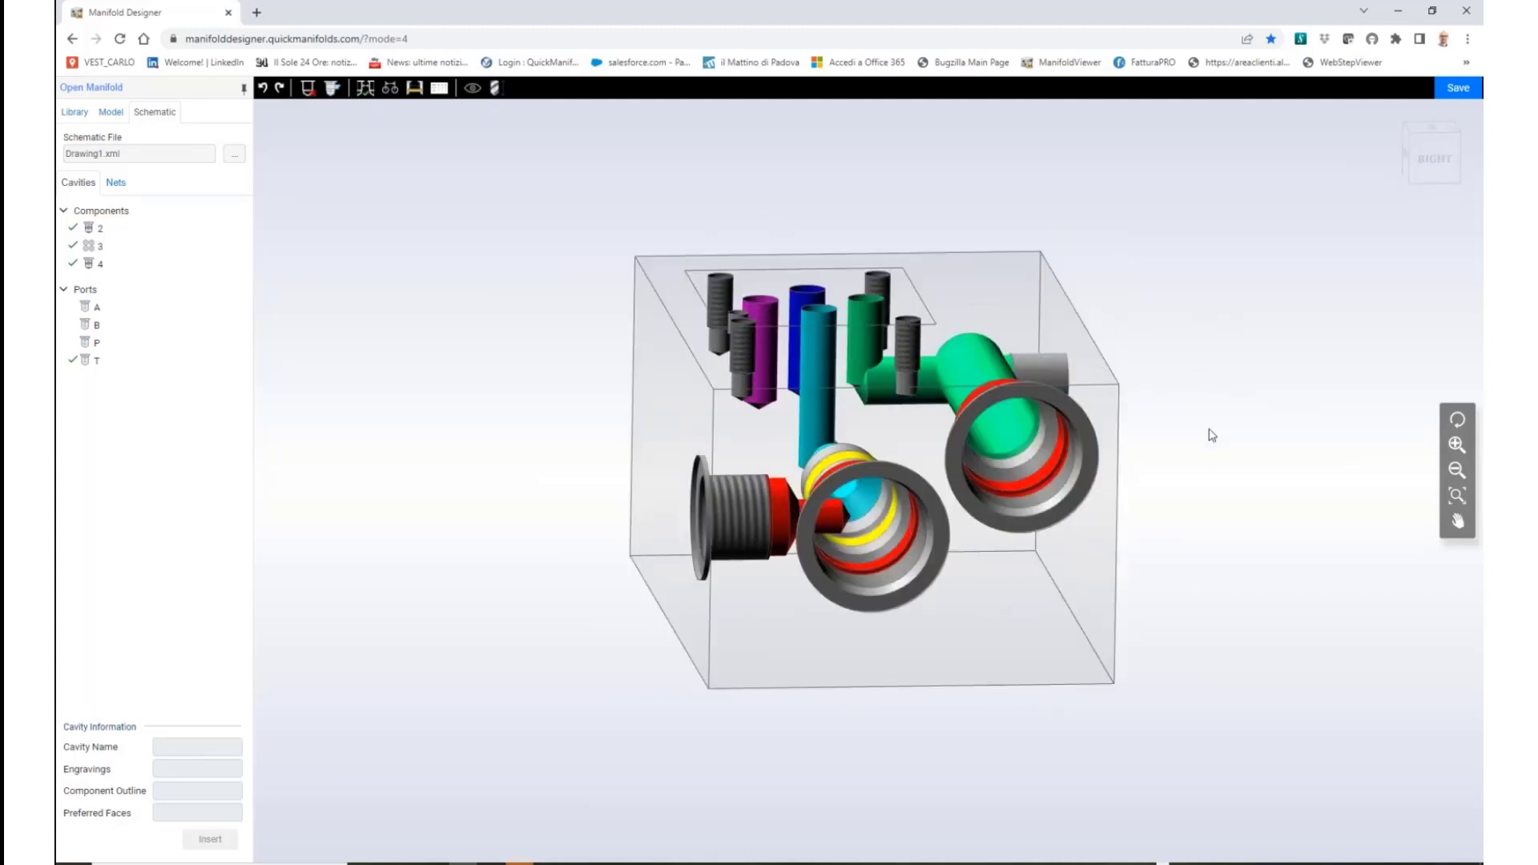
Insert port B near the left end and port P near the middle of the block's front face from the schematic
{"action": "left_click", "coordinate": [1077, 495]}
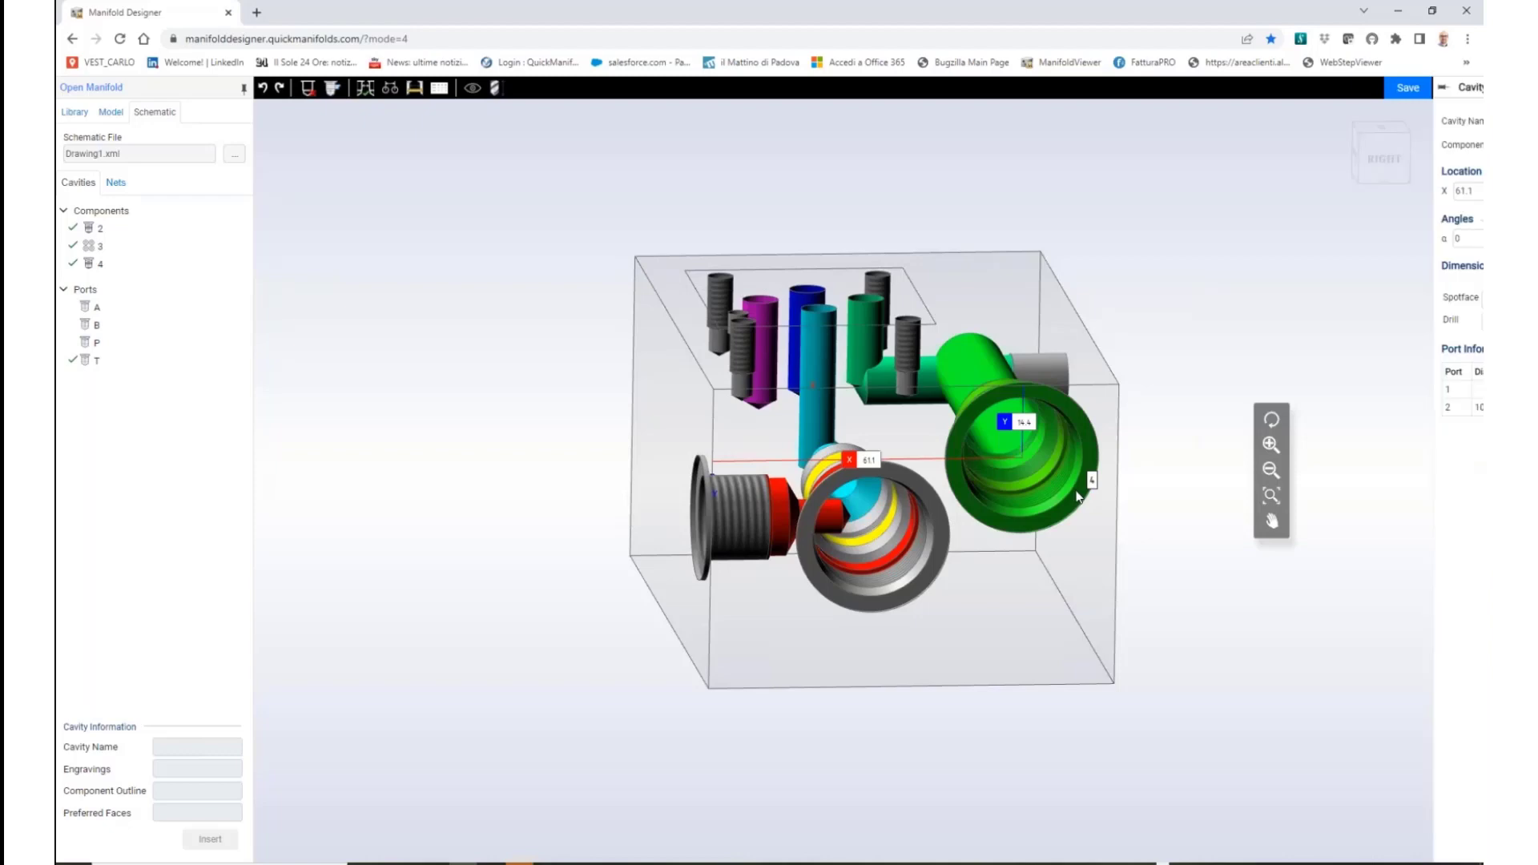
{"action": "left_click", "coordinate": [1181, 364]}
{"action": "left_click_drag", "start_coordinate": [1095, 532], "coordinate": [1199, 531]}
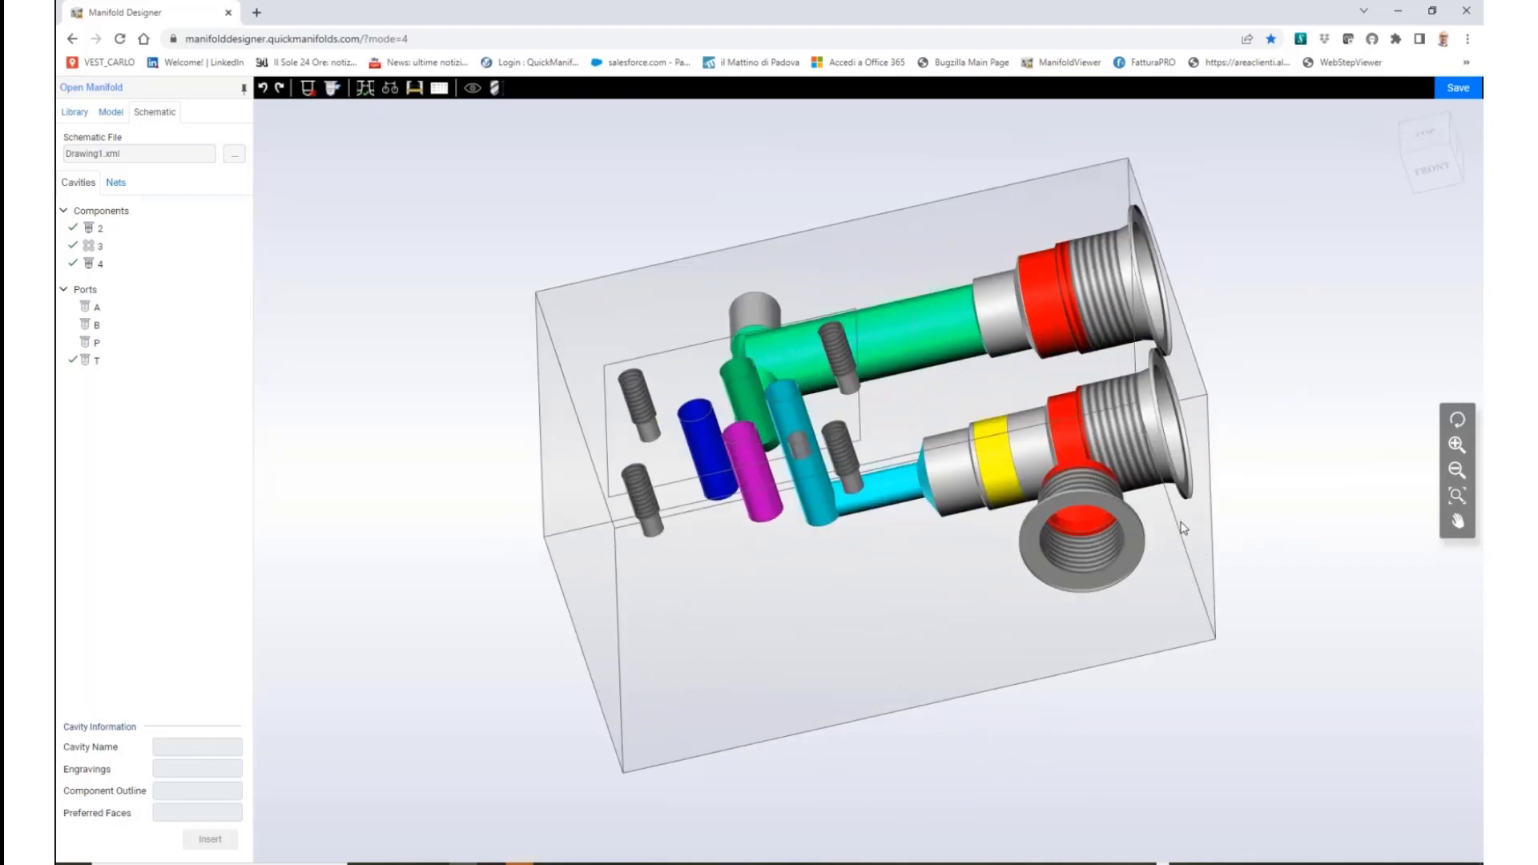
{"action": "mouse_move", "coordinate": [986, 580]}
{"action": "left_mouse_down"}
{"action": "mouse_move", "coordinate": [986, 516]}
{"action": "mouse_move", "coordinate": [882, 542]}
{"action": "mouse_move", "coordinate": [967, 562]}
{"action": "left_mouse_up"}
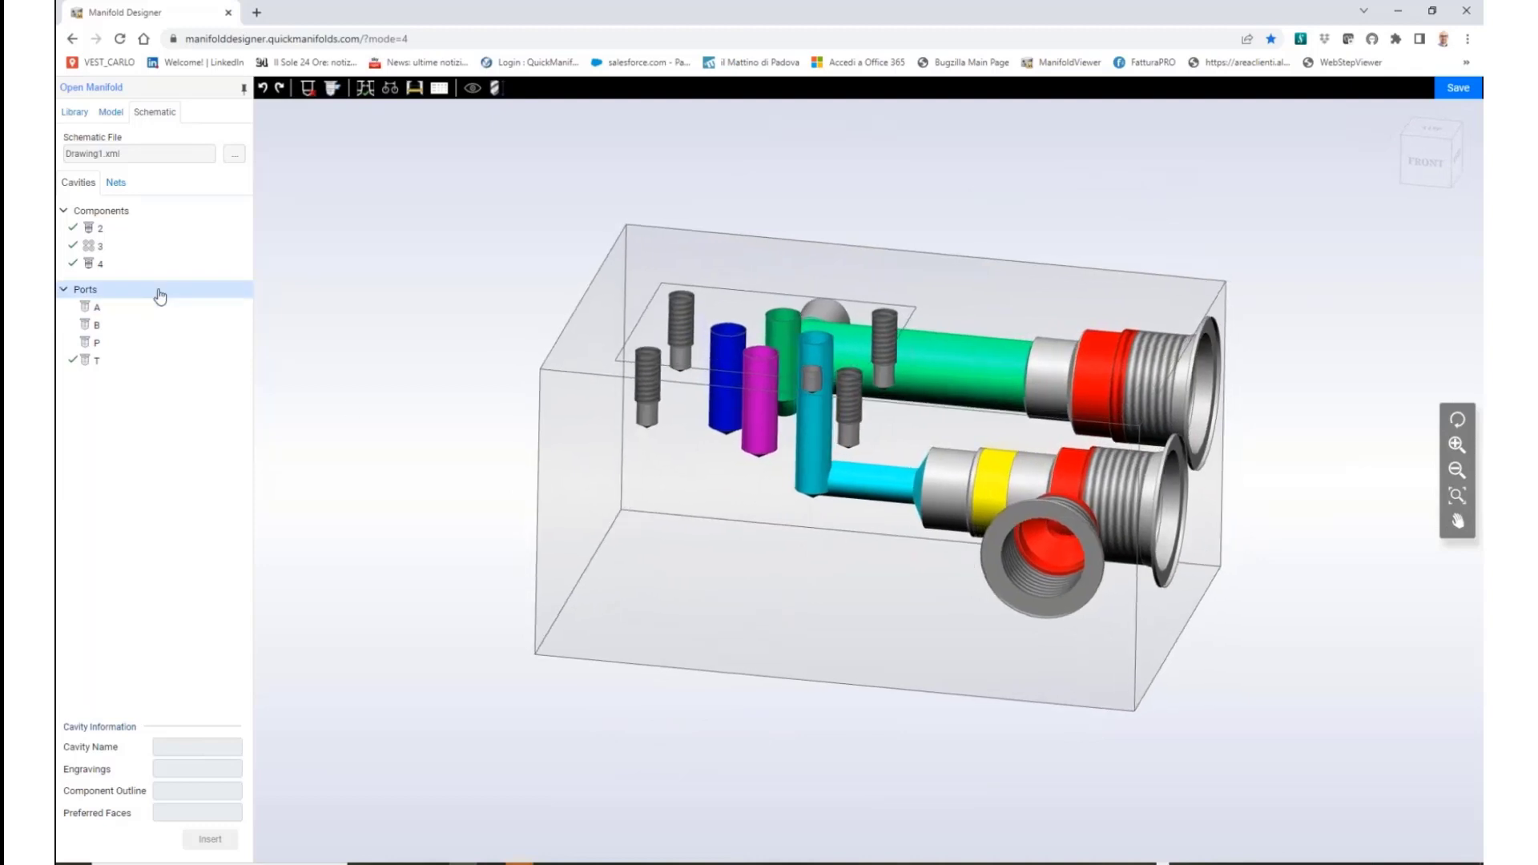
{"action": "left_click", "coordinate": [92, 325]}
{"action": "left_click", "coordinate": [614, 575]}
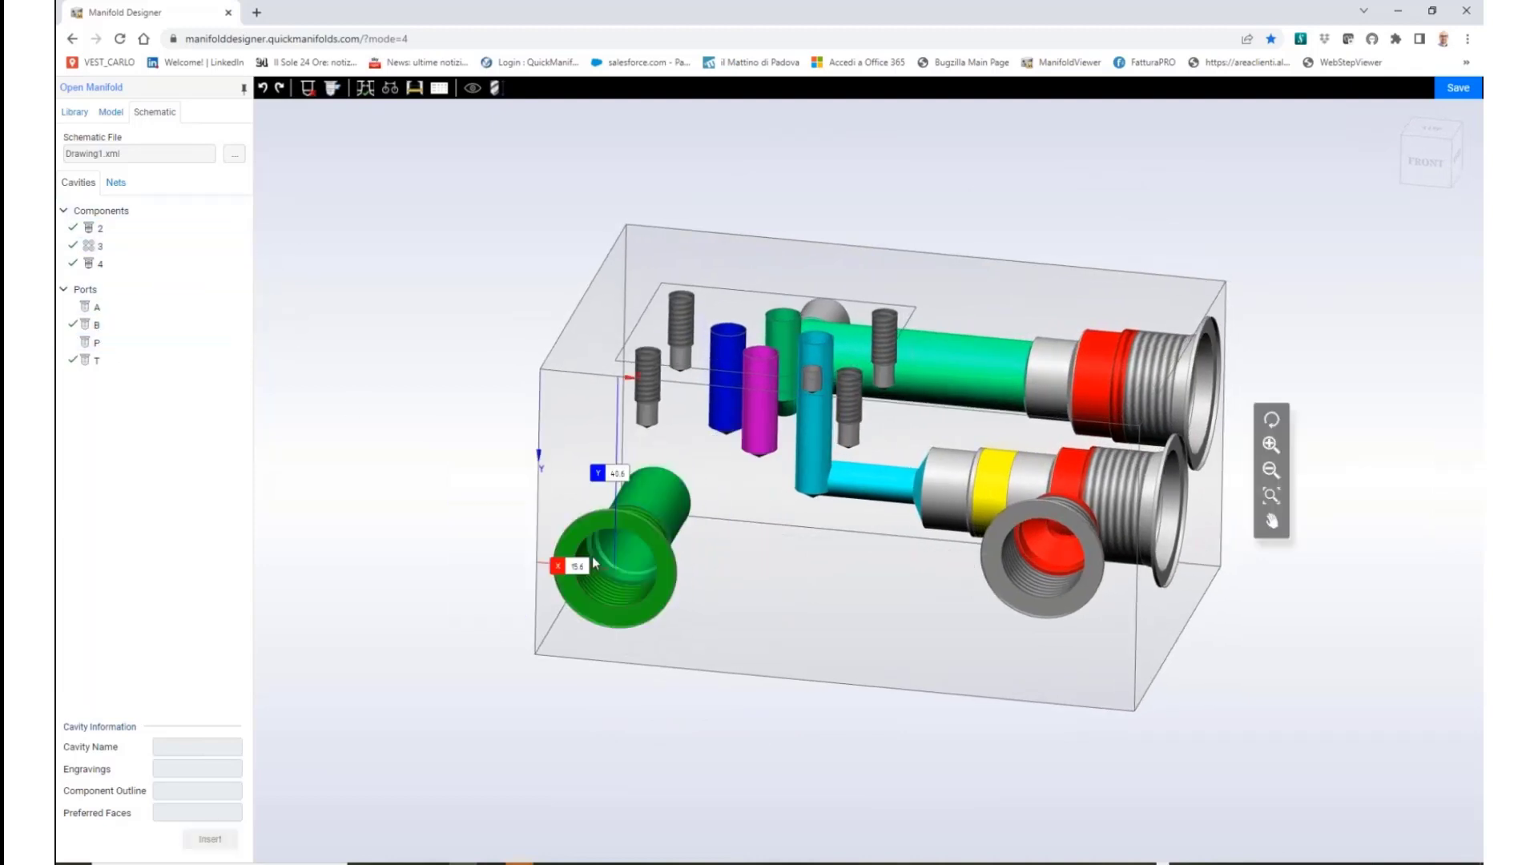
{"action": "left_click", "coordinate": [96, 343]}
{"action": "left_click", "coordinate": [806, 624]}
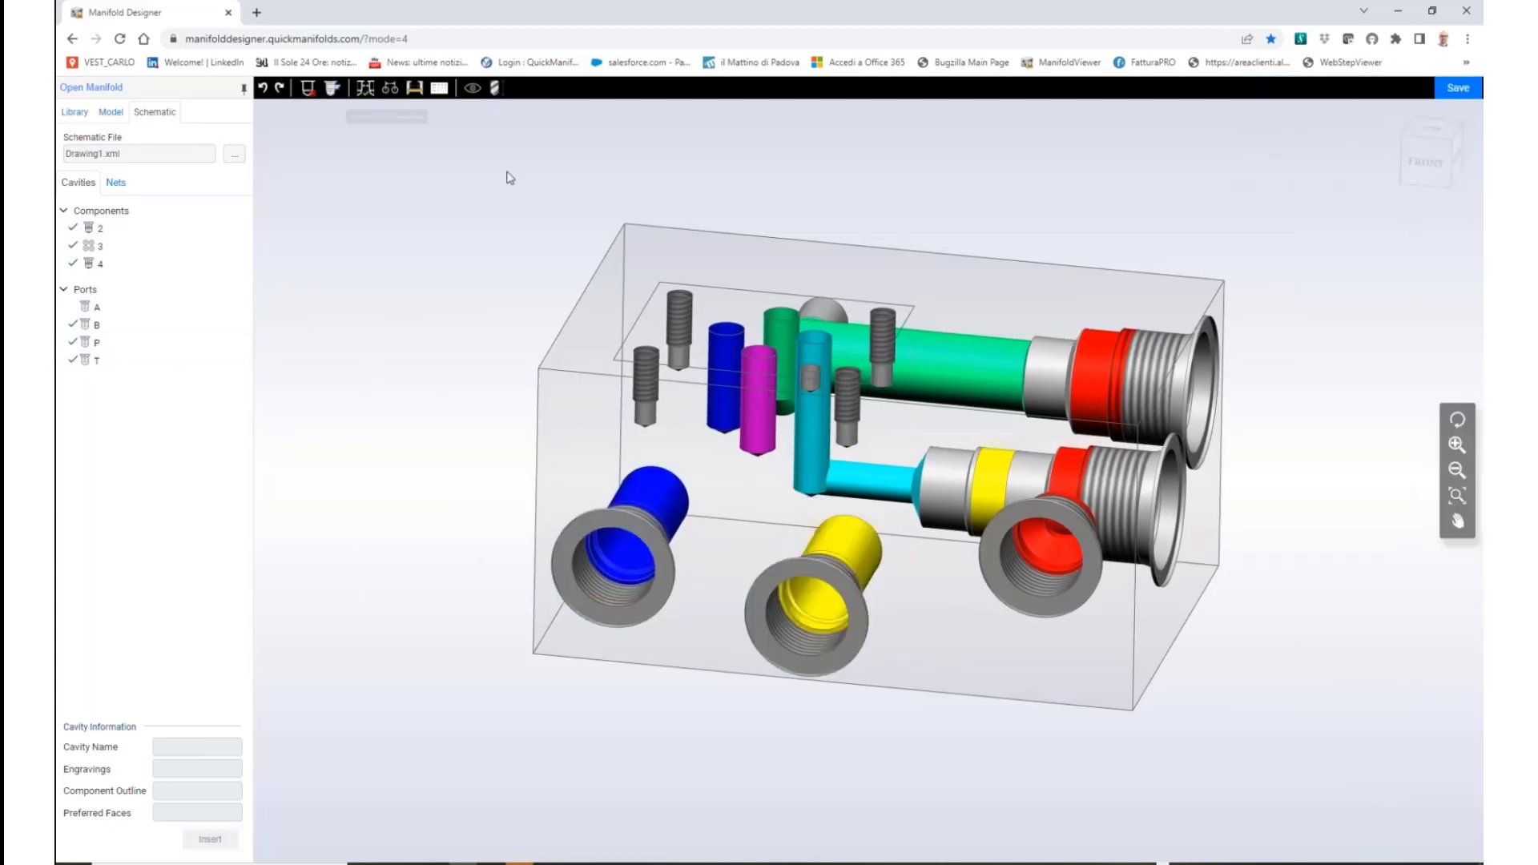
Move port P from the front face to the bottom face, and on to the back face at about X 75.8, Y 40.6
{"action": "middle_click_drag", "start_coordinate": [1017, 594], "coordinate": [1017, 538]}
{"action": "left_click_drag", "start_coordinate": [877, 522], "coordinate": [1014, 606]}
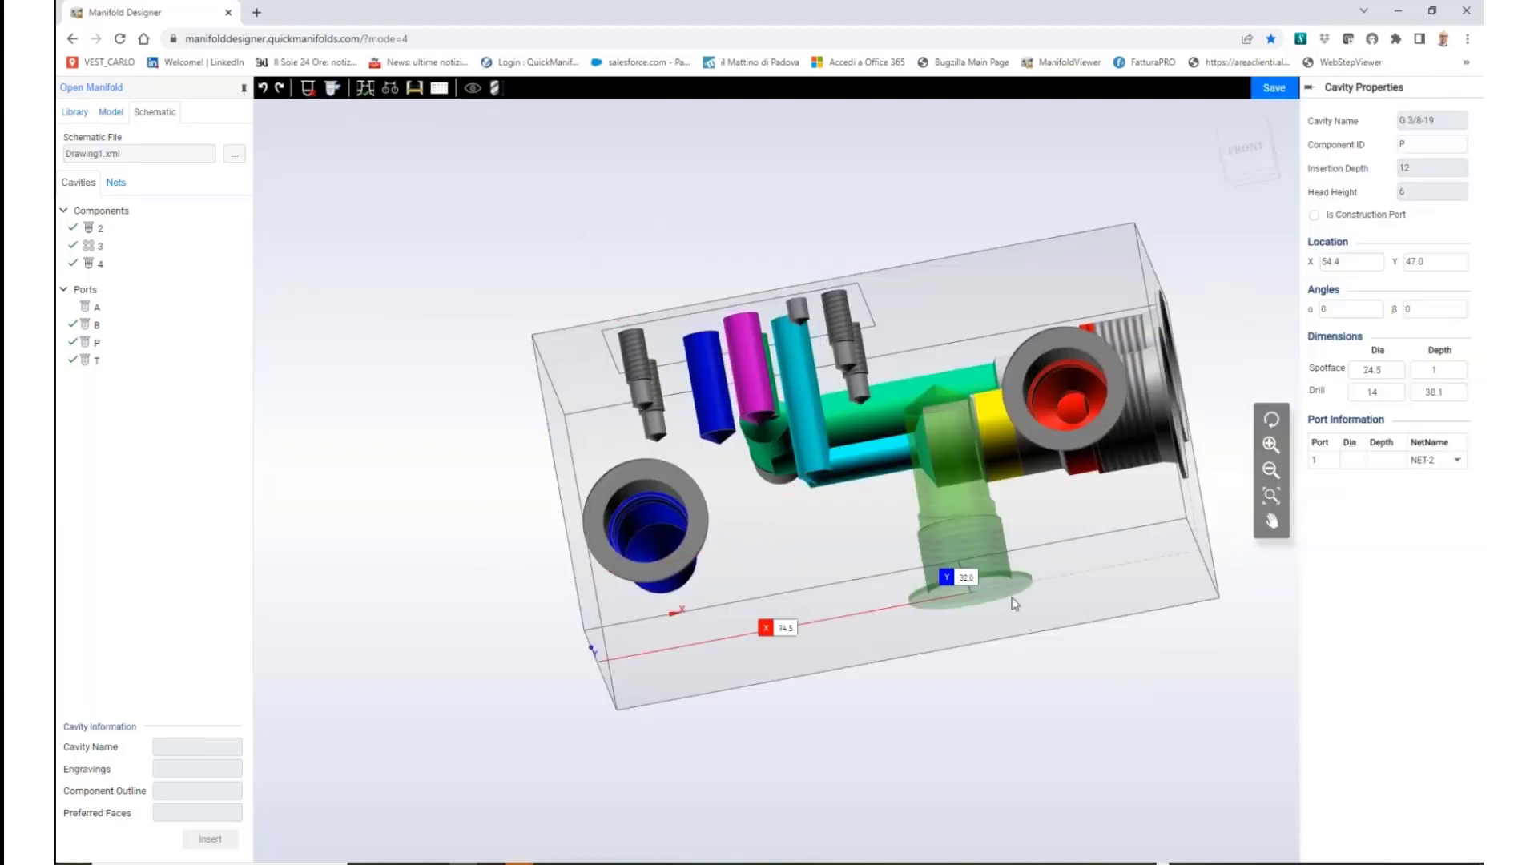
{"action": "middle_click_drag", "start_coordinate": [1017, 607], "coordinate": [770, 528]}
{"action": "left_click_drag", "start_coordinate": [769, 526], "coordinate": [833, 405]}
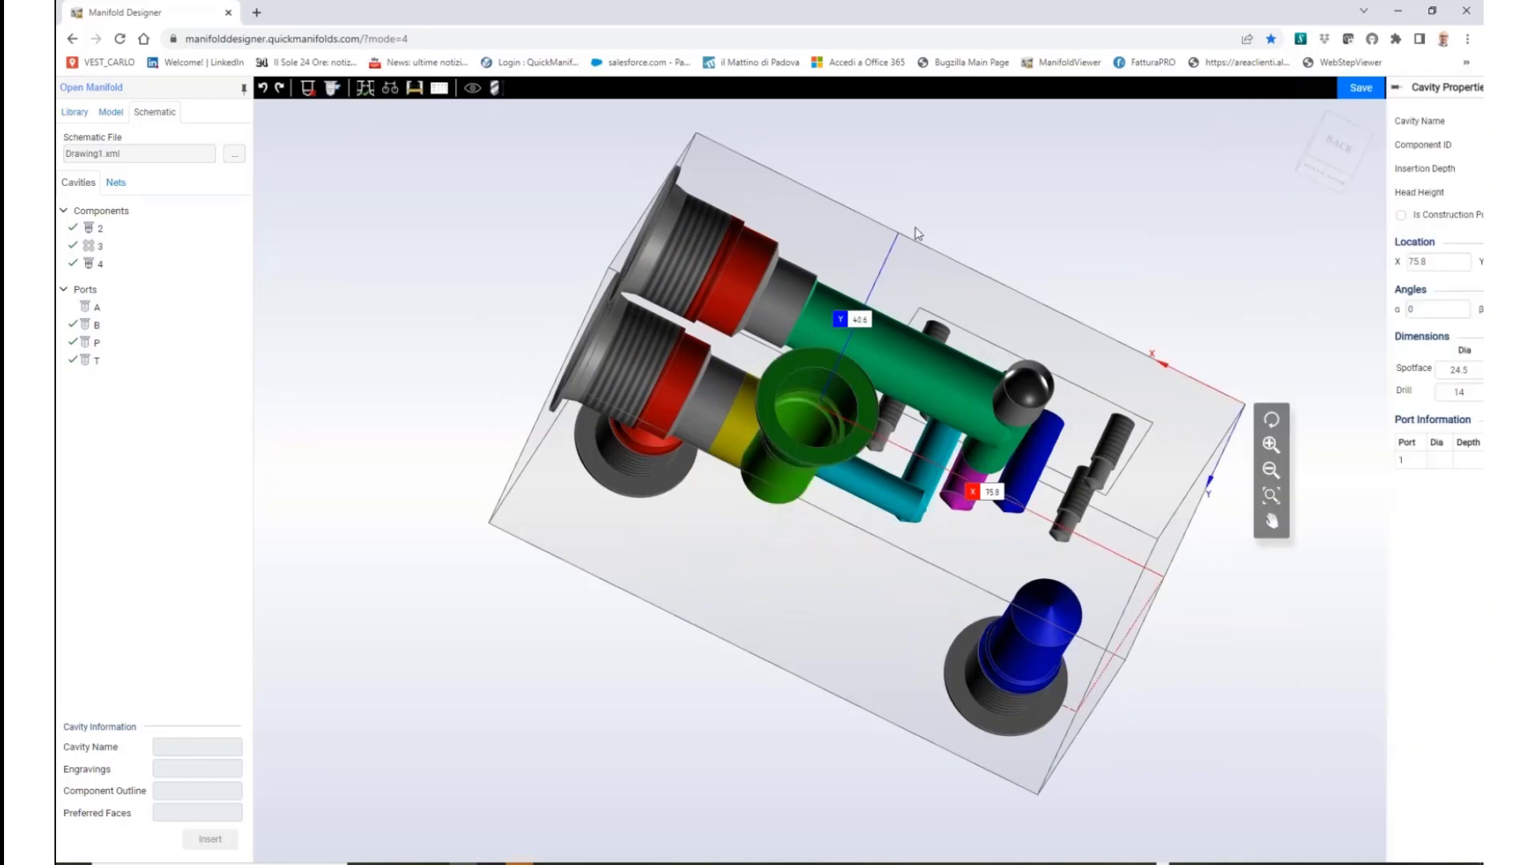
Connect port P to port 2 of cavity 2 with Connect Cavities, at X 85.4, Y 30
{"action": "left_click", "coordinate": [332, 88]}
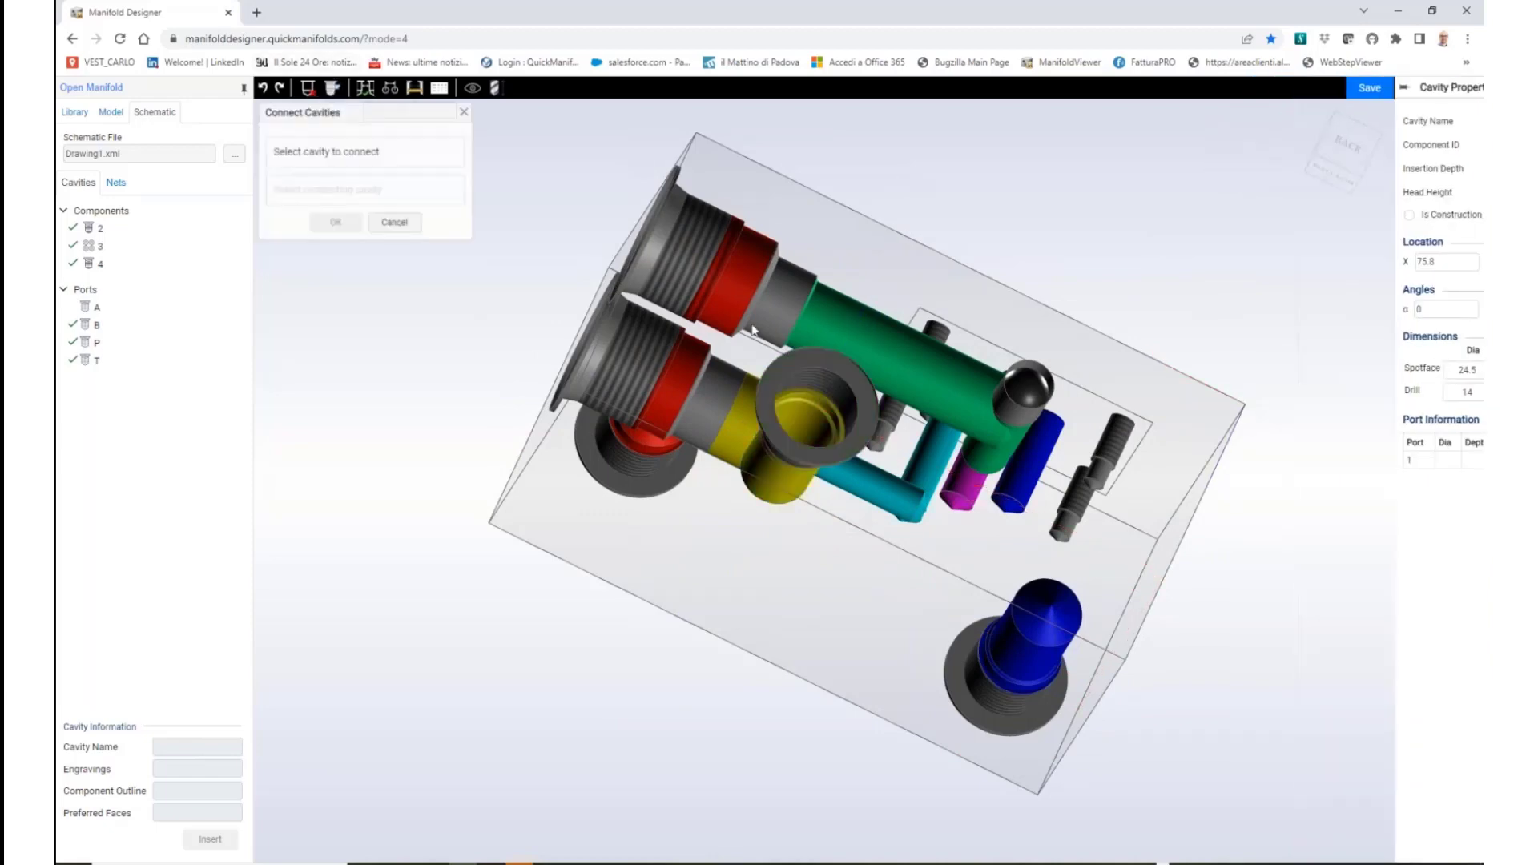
{"action": "left_click", "coordinate": [830, 360]}
{"action": "left_click", "coordinate": [748, 409]}
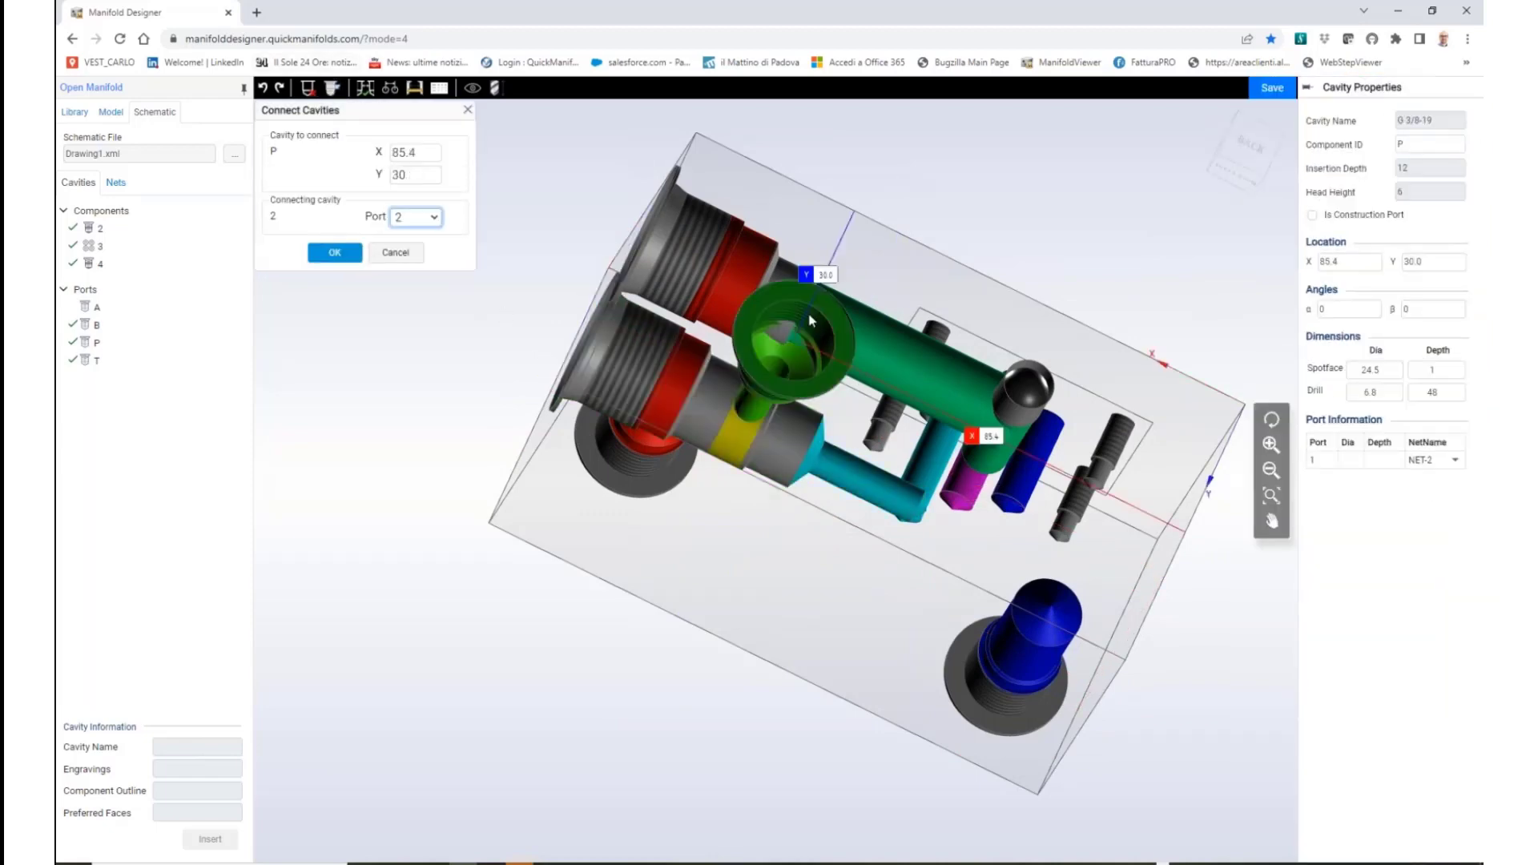
{"action": "left_click", "coordinate": [334, 253]}
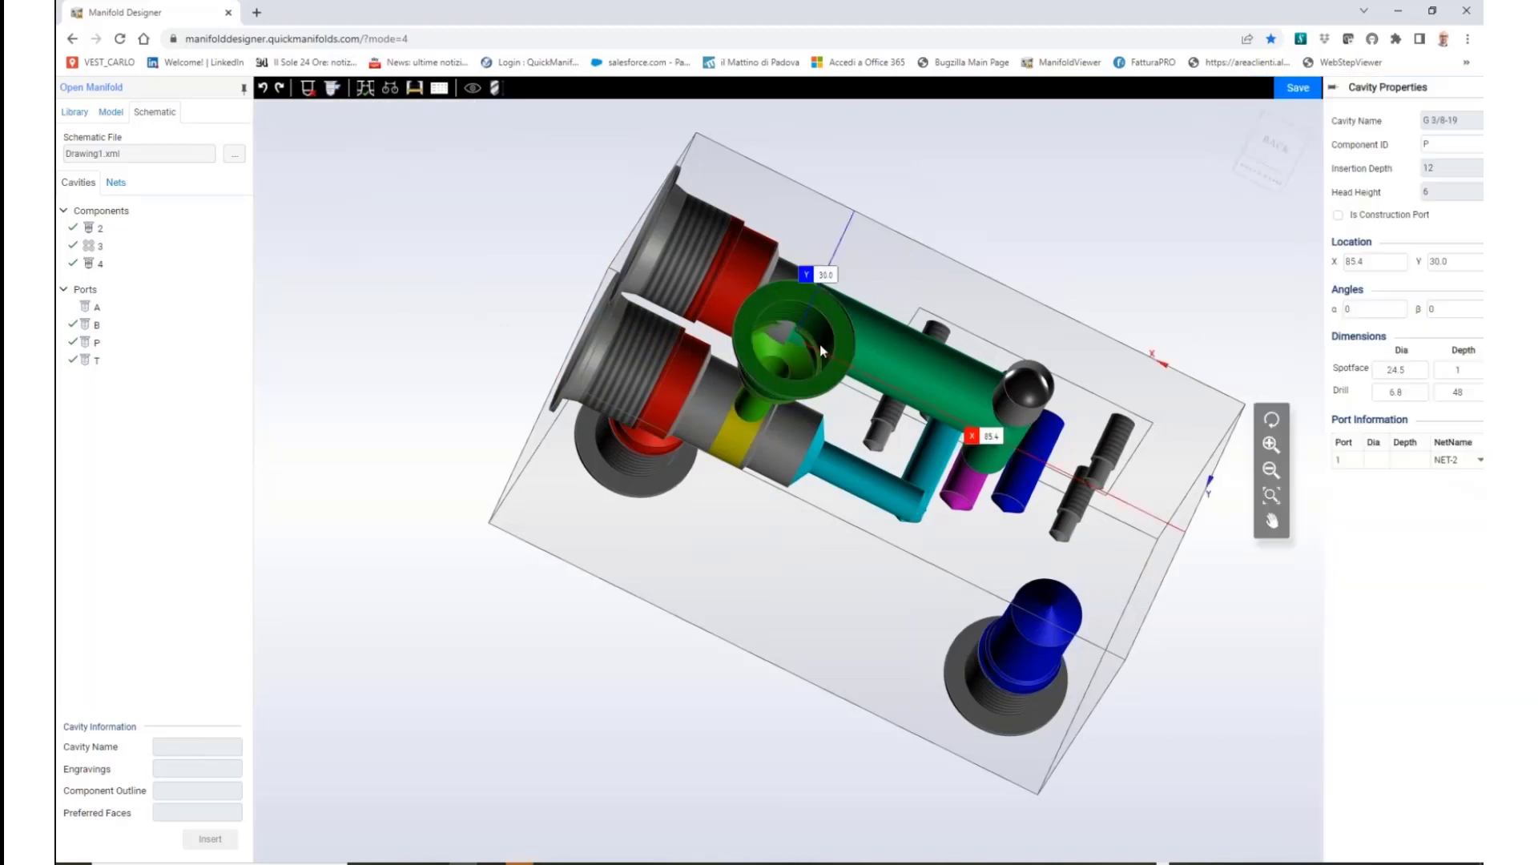
Set the Y location of port P on the back face to 40
{"action": "left_click_drag", "start_coordinate": [772, 343], "coordinate": [741, 540]}
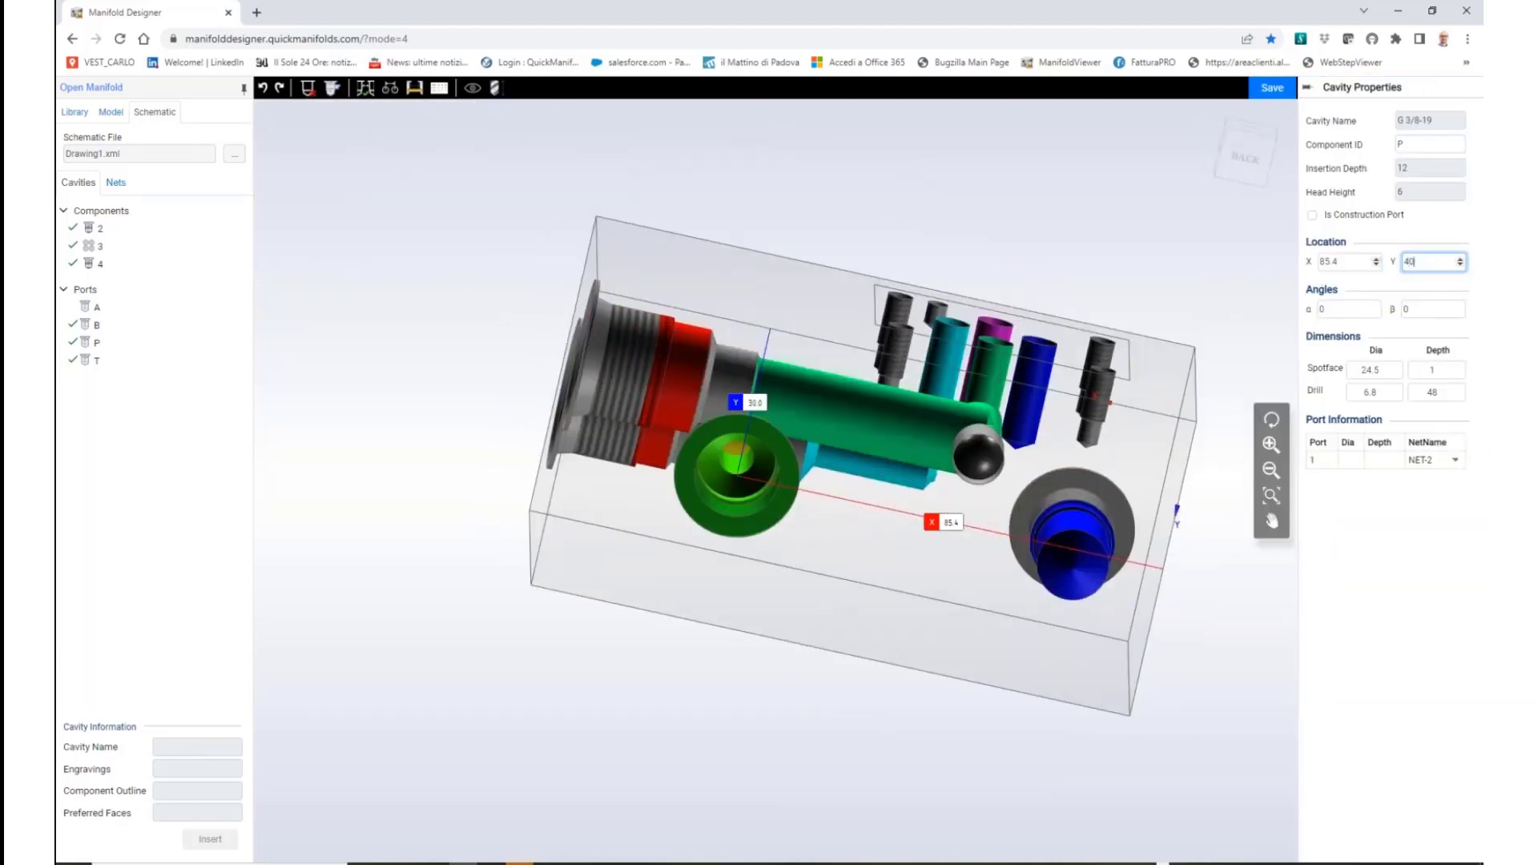
{"action": "key", "text": "Tab"}
{"action": "middle_click_drag", "start_coordinate": [915, 229], "coordinate": [882, 206]}
{"action": "left_click", "coordinate": [882, 206]}
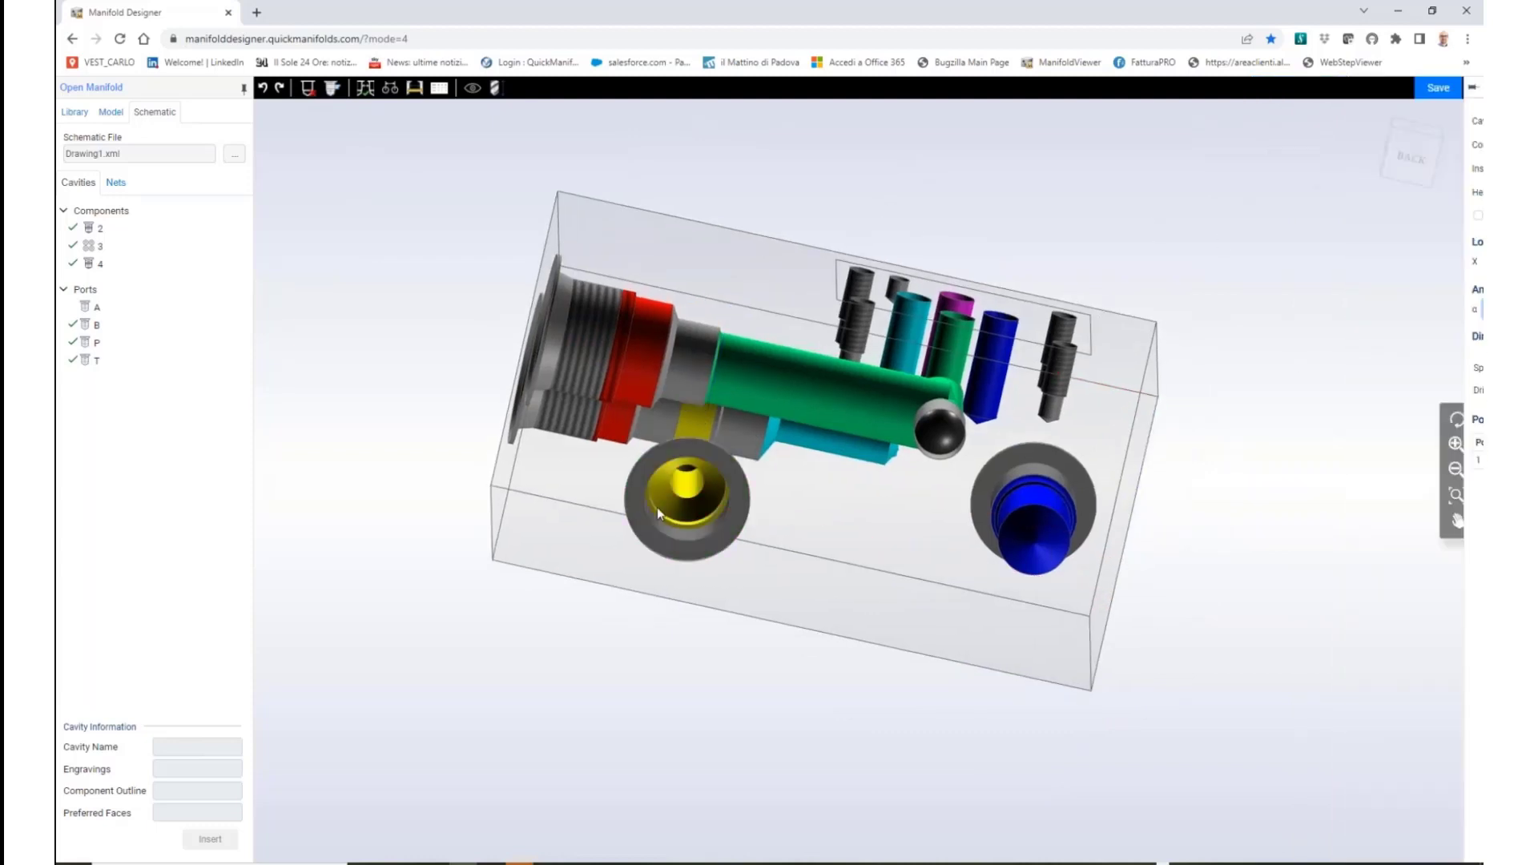
Set the Y location of cavity 2 on the right face to 34
{"action": "left_click_drag", "start_coordinate": [657, 507], "coordinate": [801, 565]}
{"action": "left_click", "coordinate": [750, 394]}
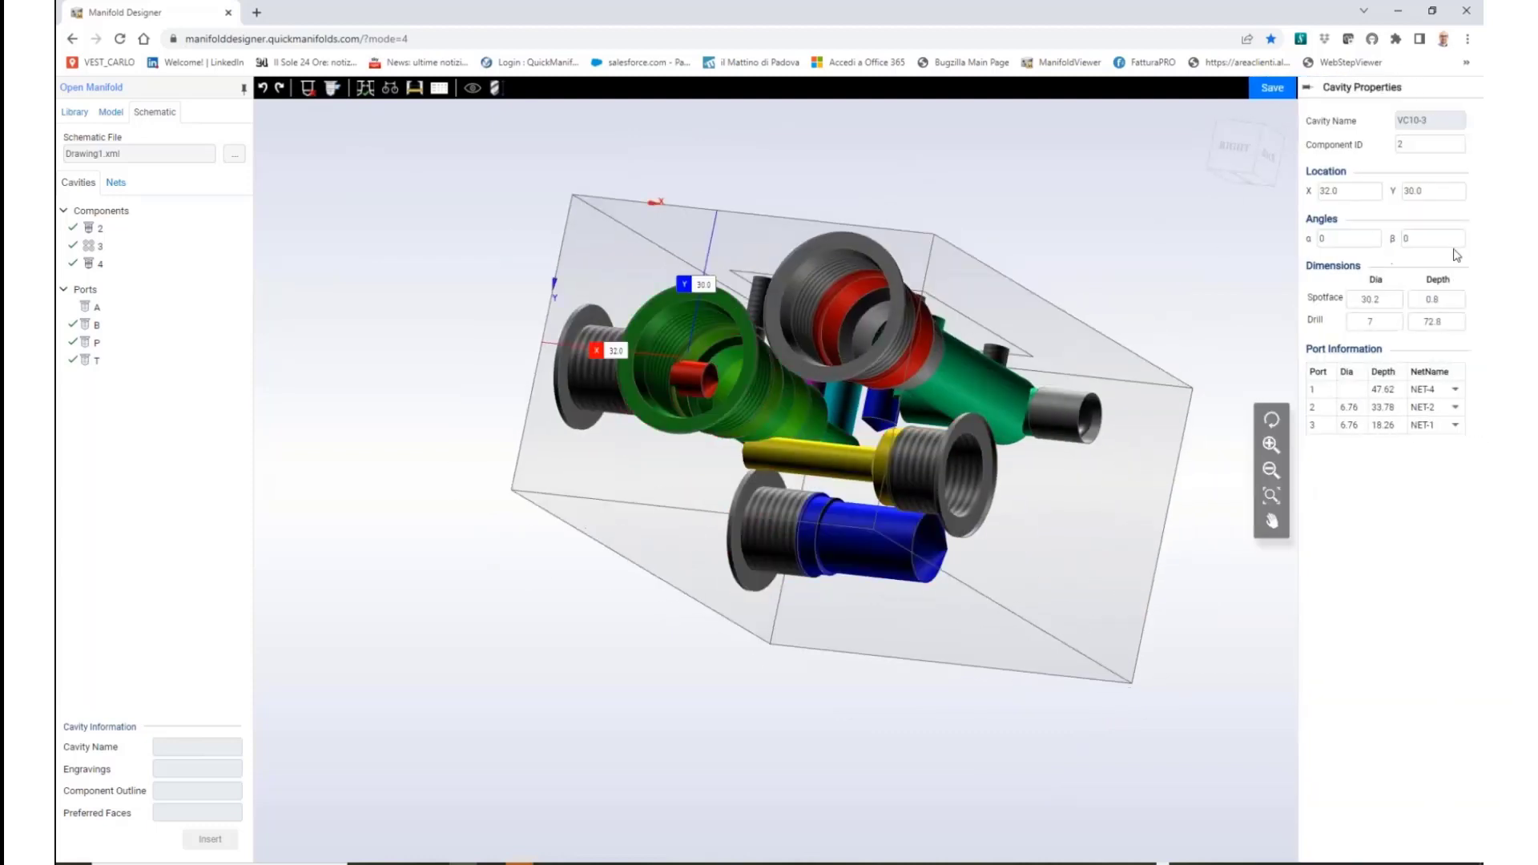
{"action": "left_click", "coordinate": [1423, 199]}
{"action": "type", "text": "34"}
{"action": "key", "text": "Tab"}
{"action": "left_click", "coordinate": [926, 219]}
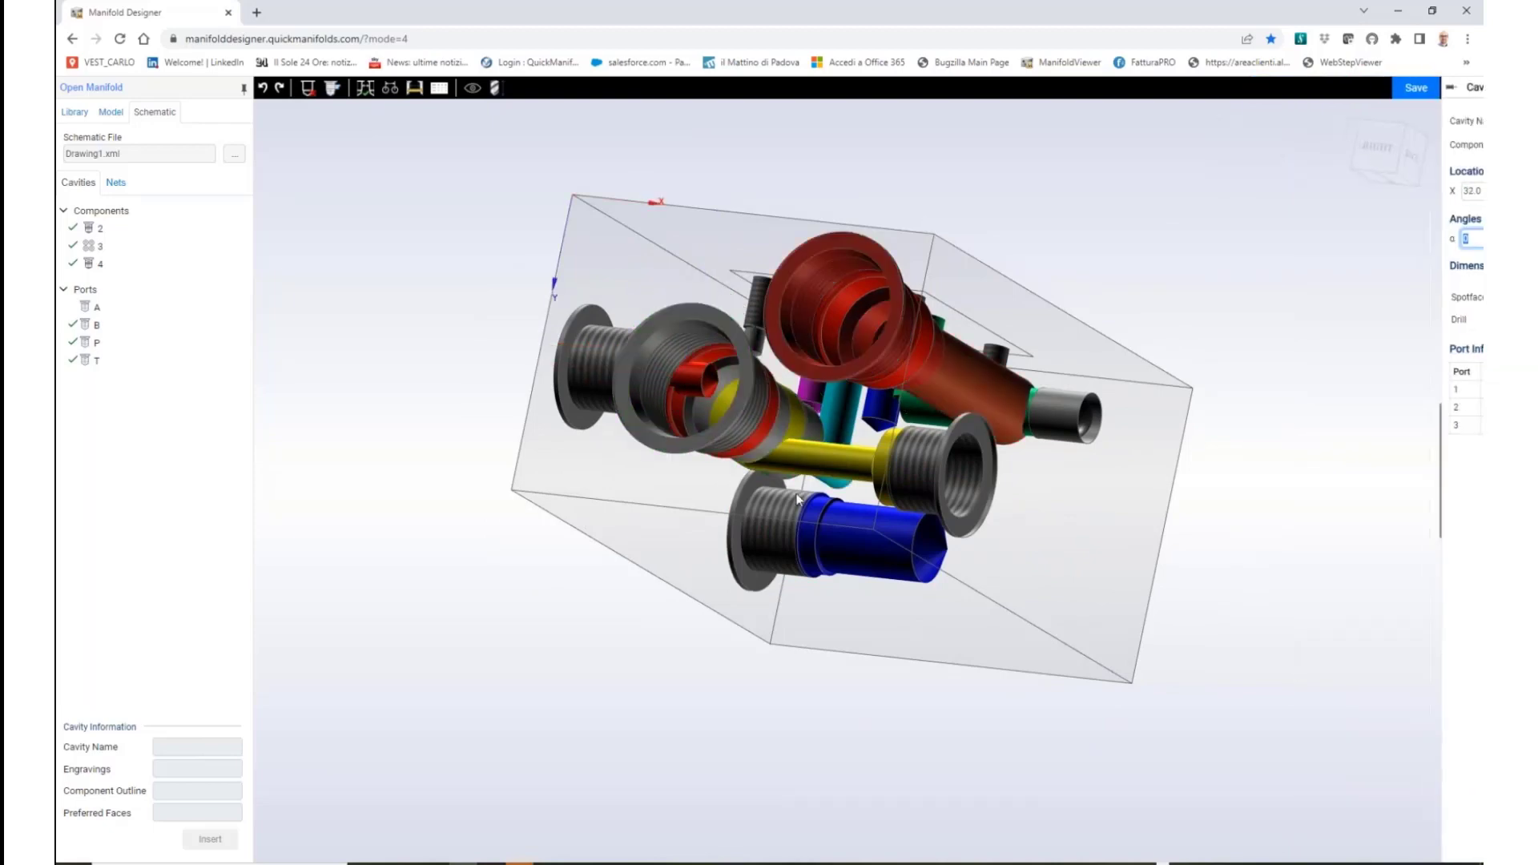
Move port B from the front face to the left face at about X 48.3, Y 40.0
{"action": "left_click_drag", "start_coordinate": [789, 529], "coordinate": [589, 575]}
{"action": "left_click", "coordinate": [790, 622]}
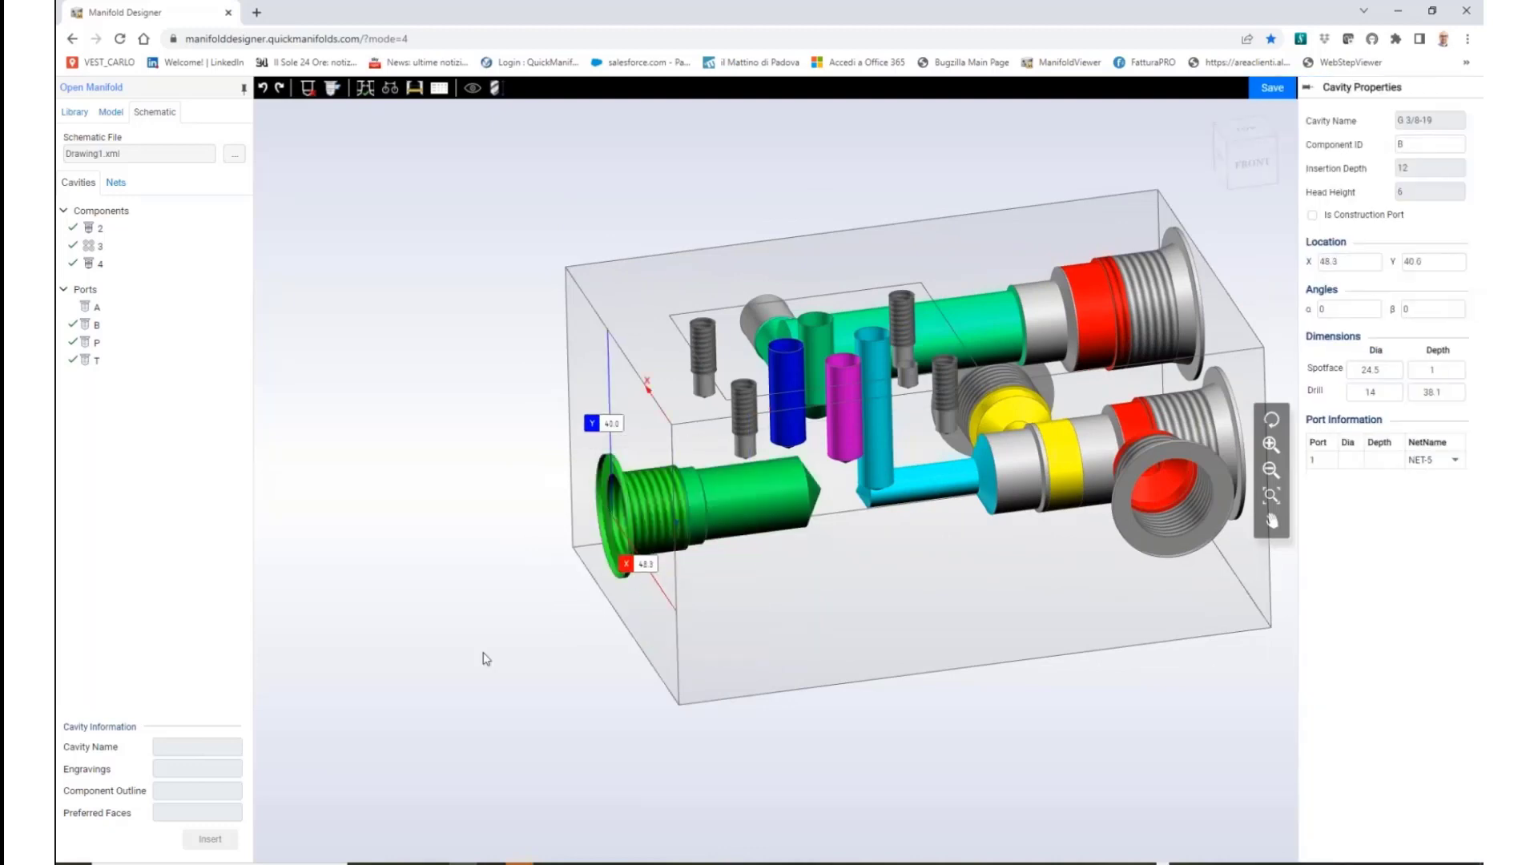
{"action": "left_click_drag", "start_coordinate": [483, 654], "coordinate": [708, 752]}
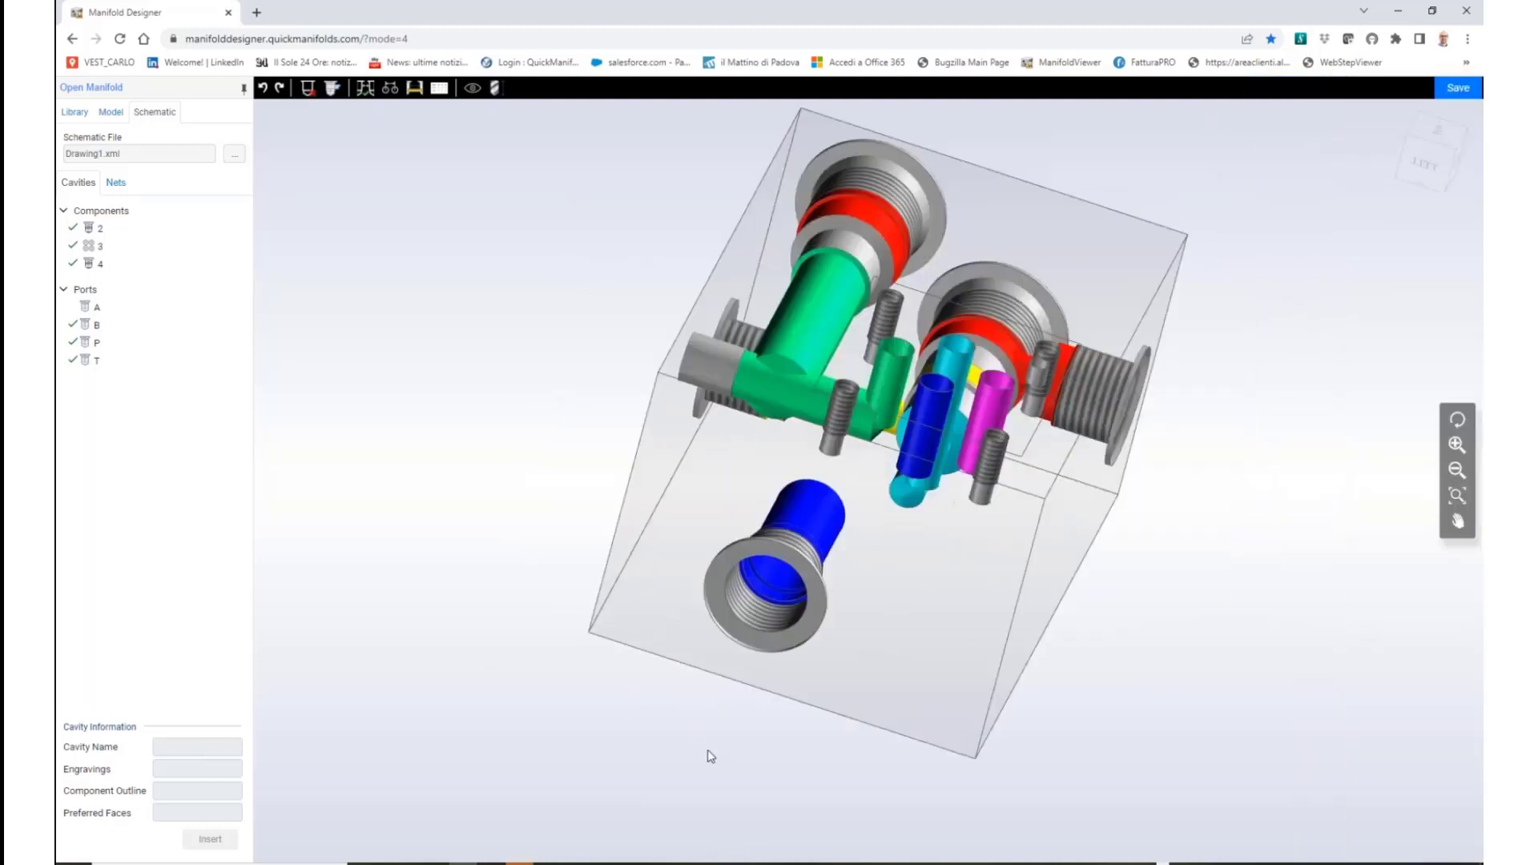
Connect port B to the NET-5 drilling of footprint 3 (D03) with Connect Cavities, at X 30, Y 40
{"action": "left_click", "coordinate": [825, 629]}
{"action": "left_click", "coordinate": [920, 417]}
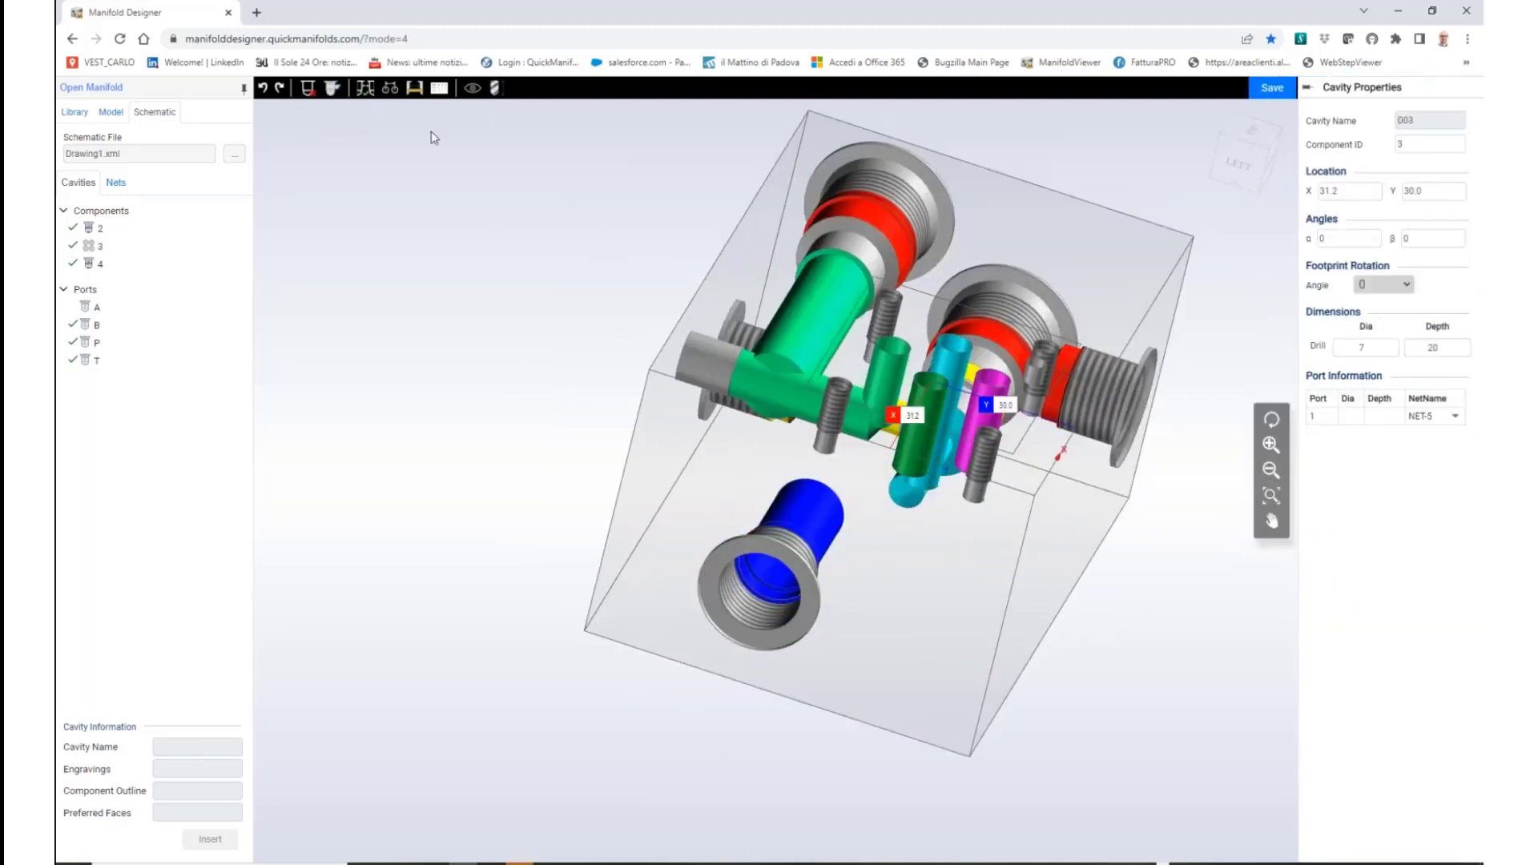
{"action": "left_click", "coordinate": [335, 89]}
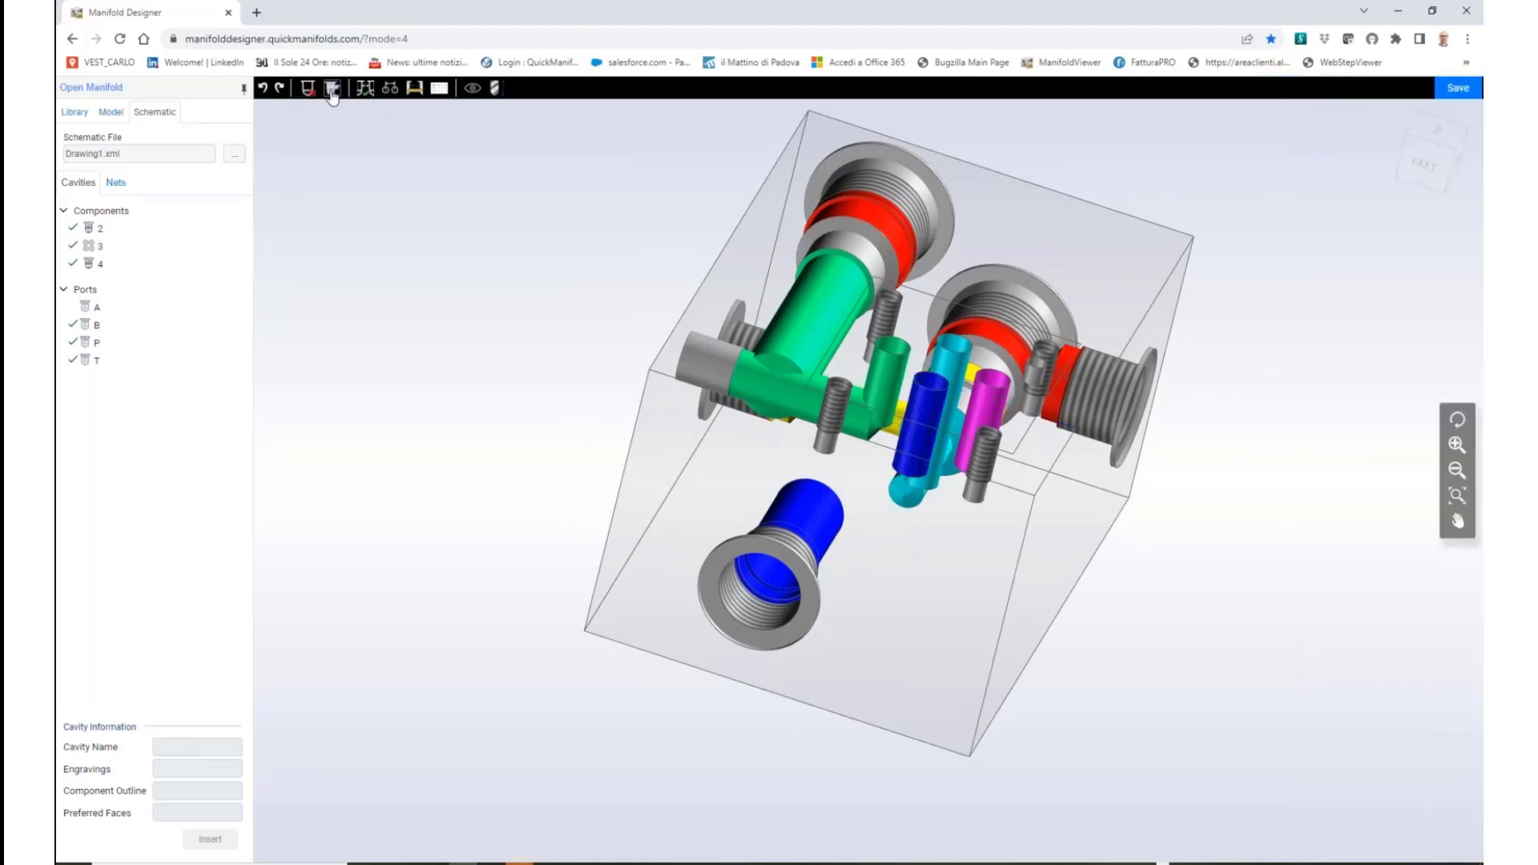
{"action": "left_click", "coordinate": [332, 90]}
{"action": "left_click", "coordinate": [822, 527]}
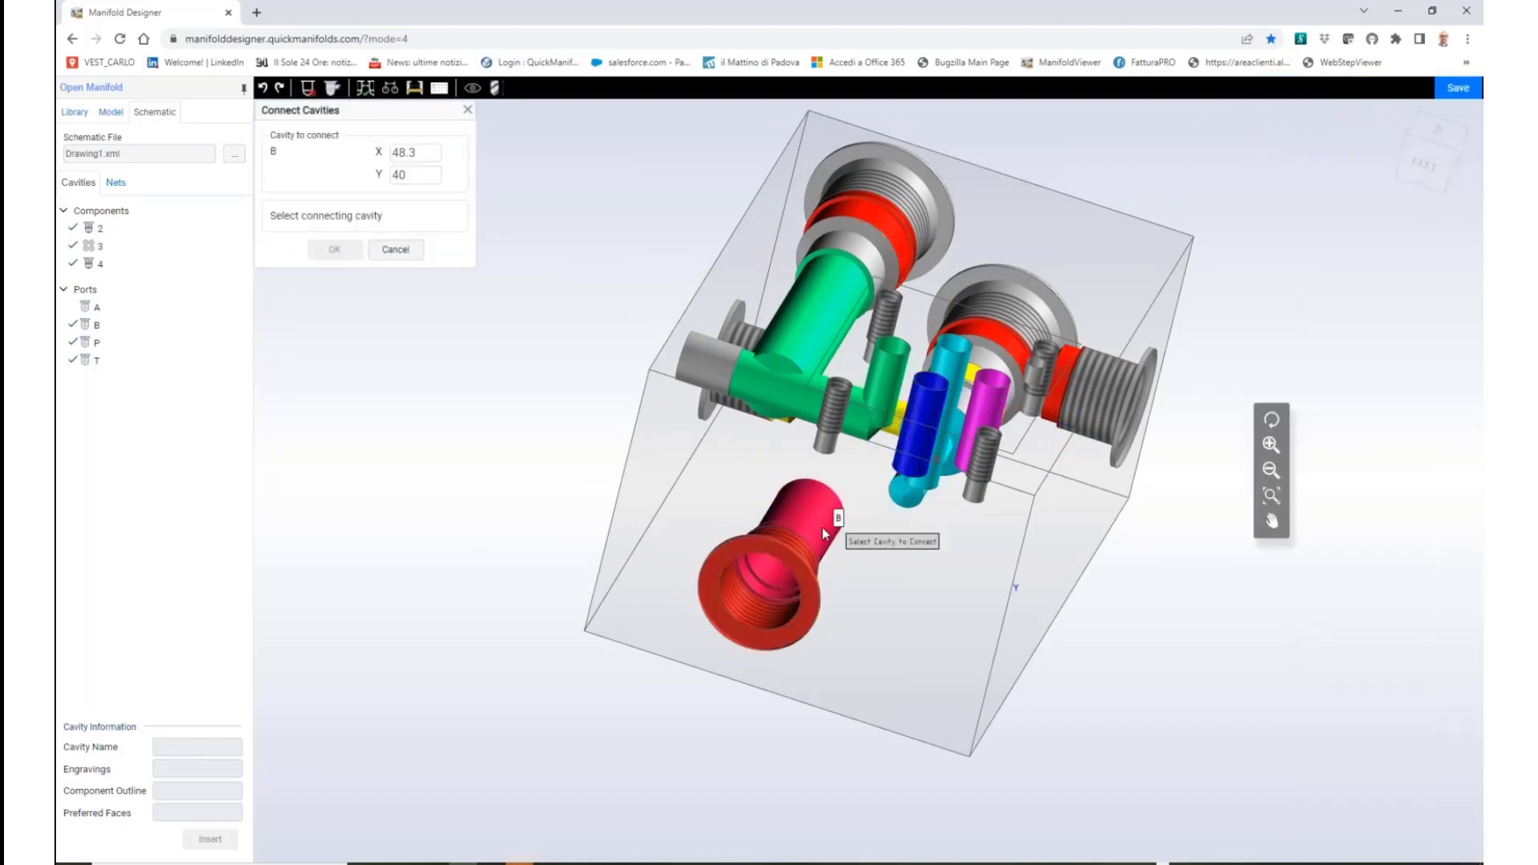
{"action": "left_click", "coordinate": [917, 455]}
{"action": "left_click", "coordinate": [337, 253]}
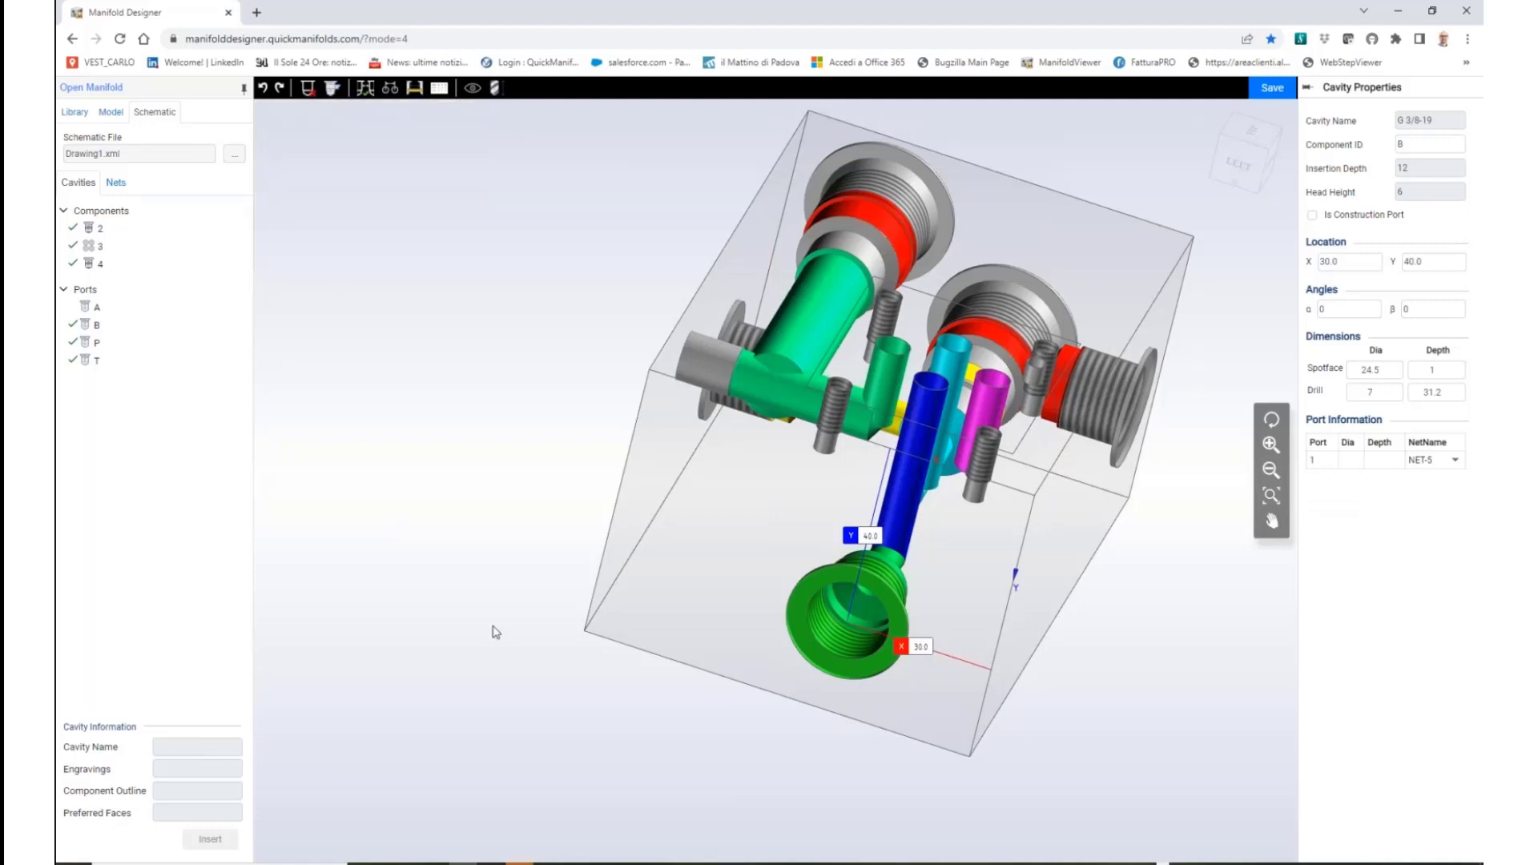
Move port B up on the left face and set its location to X 30, Y 20
{"action": "left_click", "coordinate": [733, 567]}
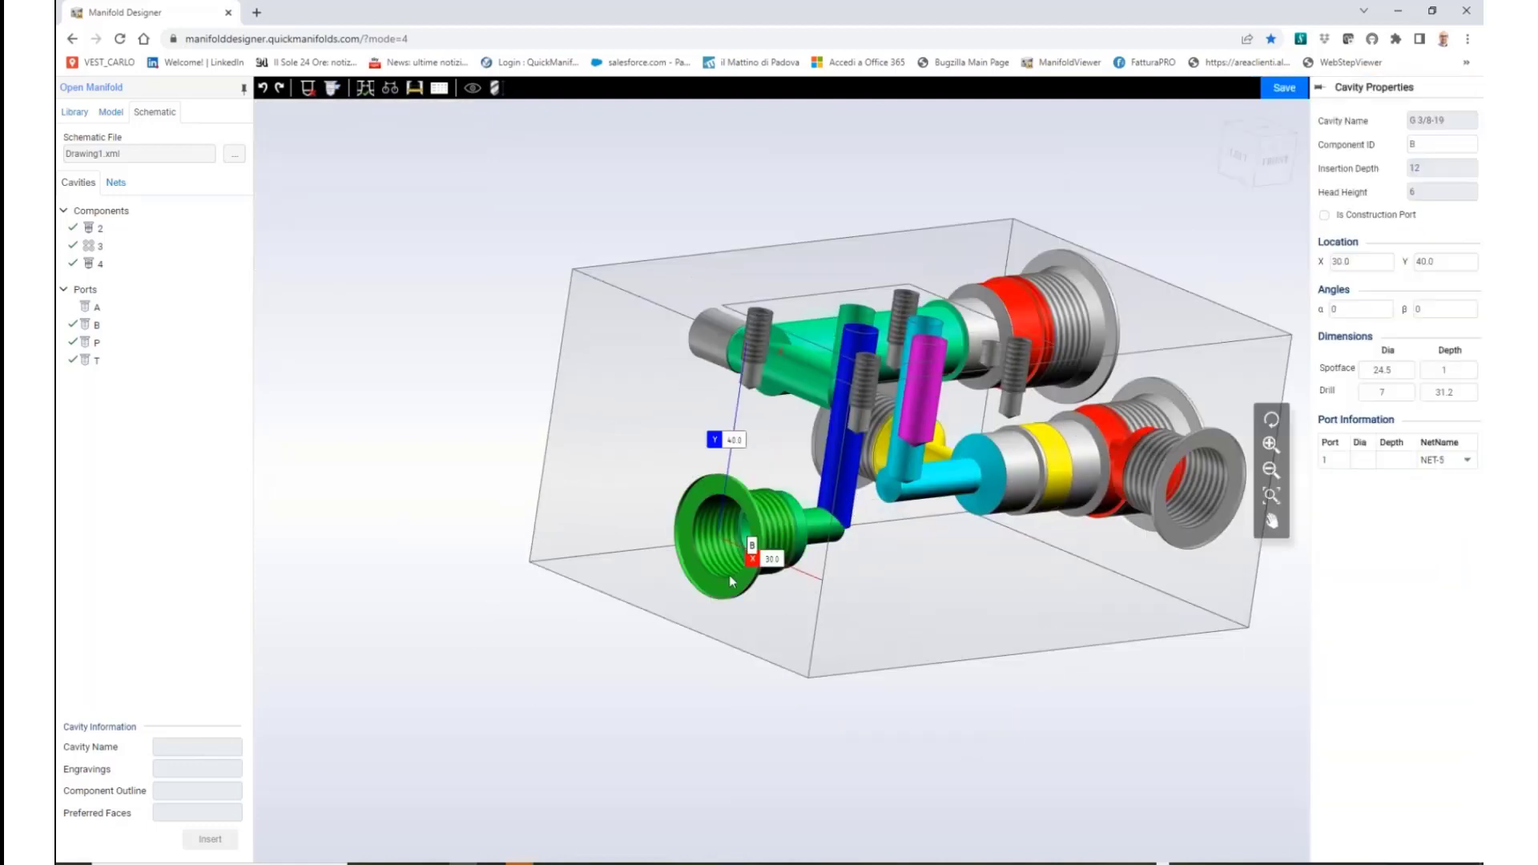
{"action": "left_click_drag", "start_coordinate": [729, 574], "coordinate": [758, 501]}
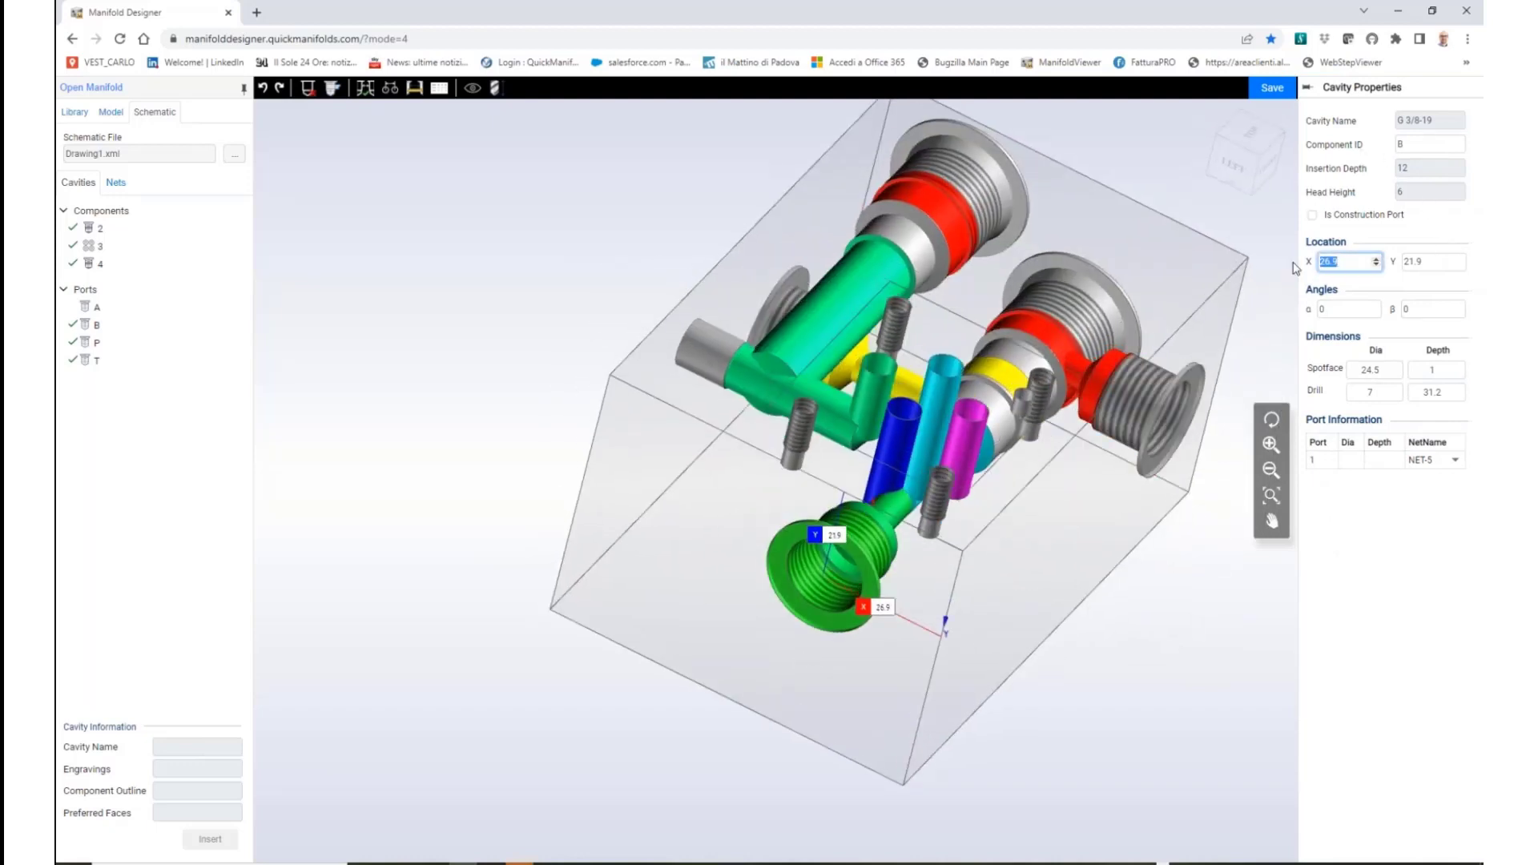
{"action": "key", "text": "Tab"}
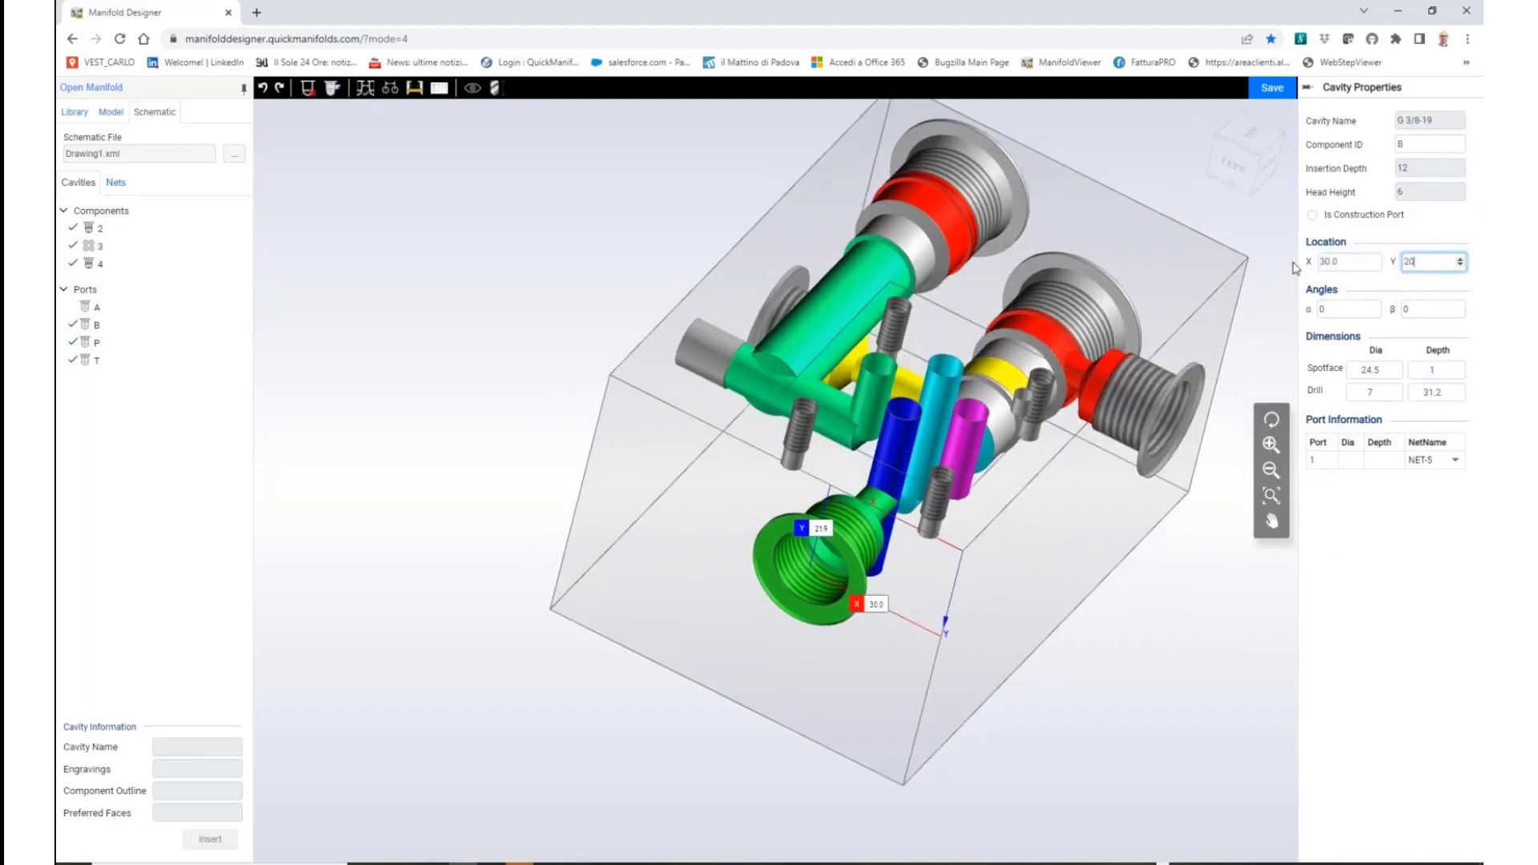
{"action": "key", "text": "Tab"}
{"action": "left_click", "coordinate": [447, 322]}
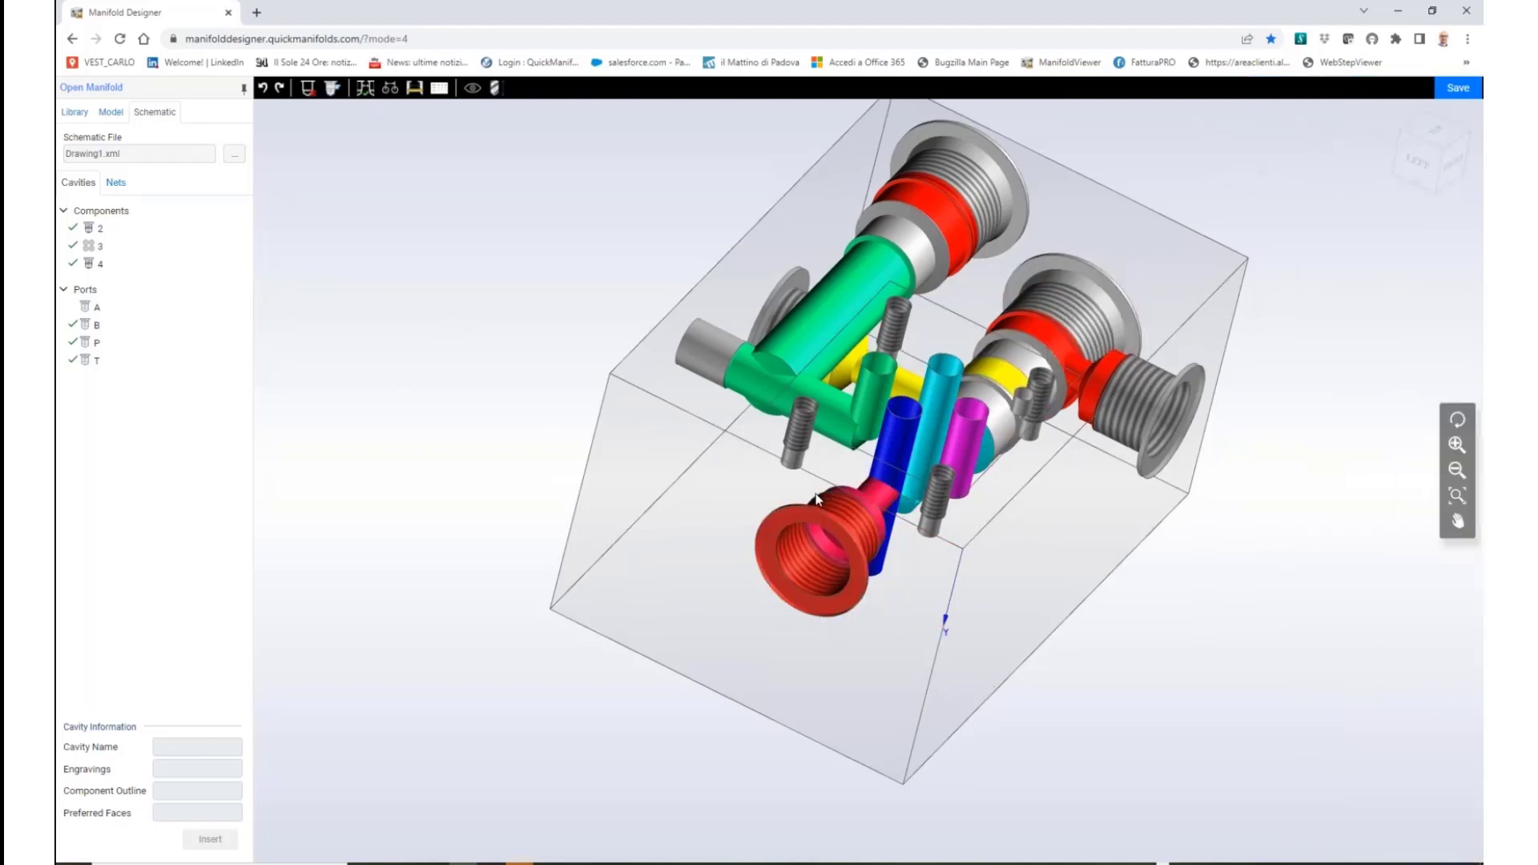
Insert port A on the front face, between port T and the left face
{"action": "middle_click_drag", "start_coordinate": [815, 500], "coordinate": [210, 398]}
{"action": "left_click_drag", "start_coordinate": [99, 306], "coordinate": [913, 626]}
{"action": "left_click", "coordinate": [937, 673]}
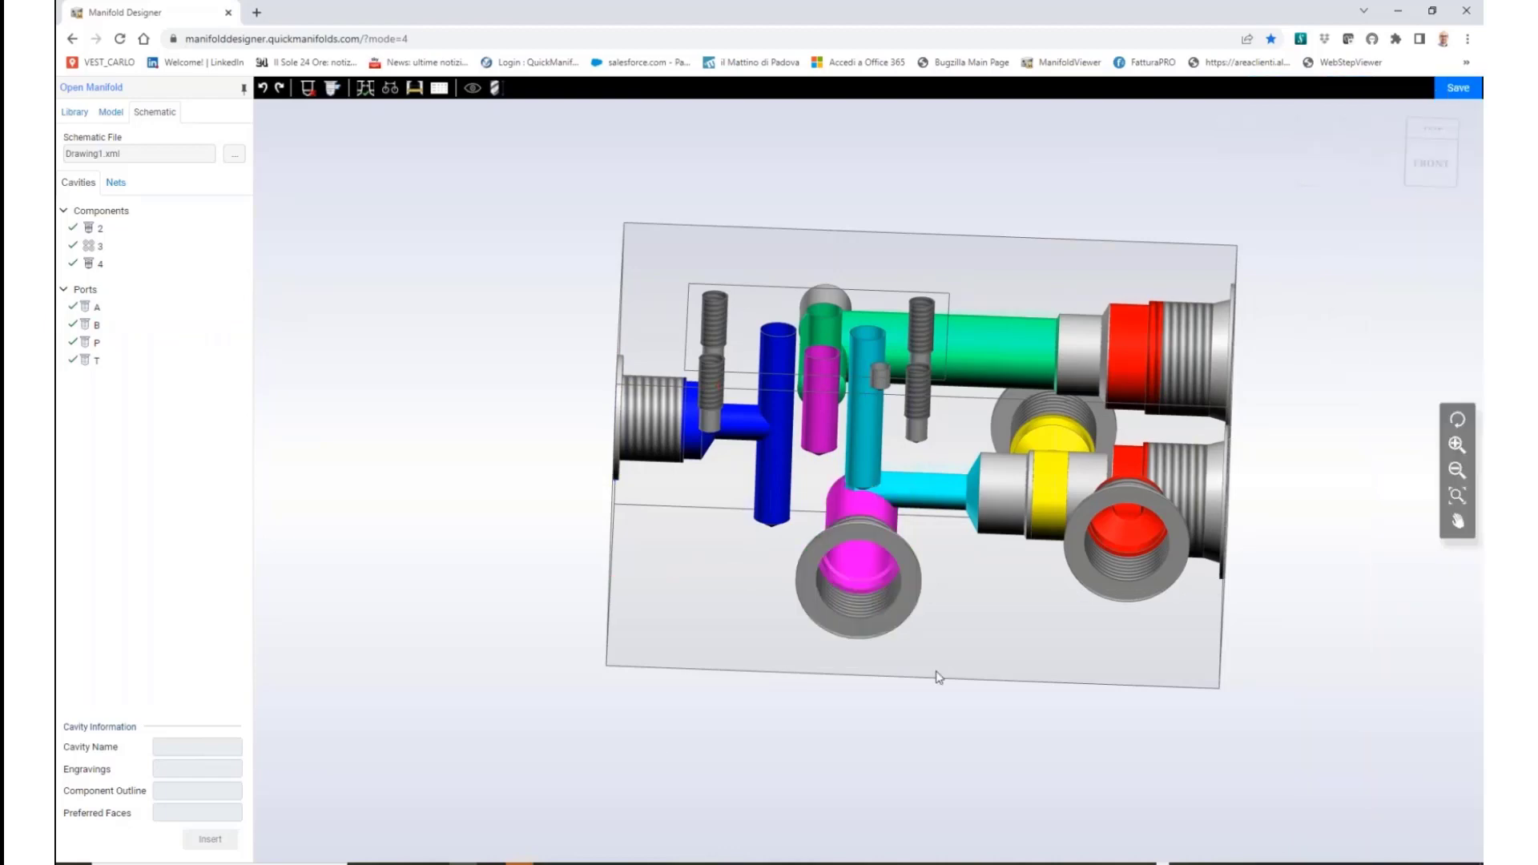
Move port A from the front face to the left face, and on to the back face at about X 40.0, Y 44.4
{"action": "middle_click_drag", "start_coordinate": [937, 672], "coordinate": [1012, 704]}
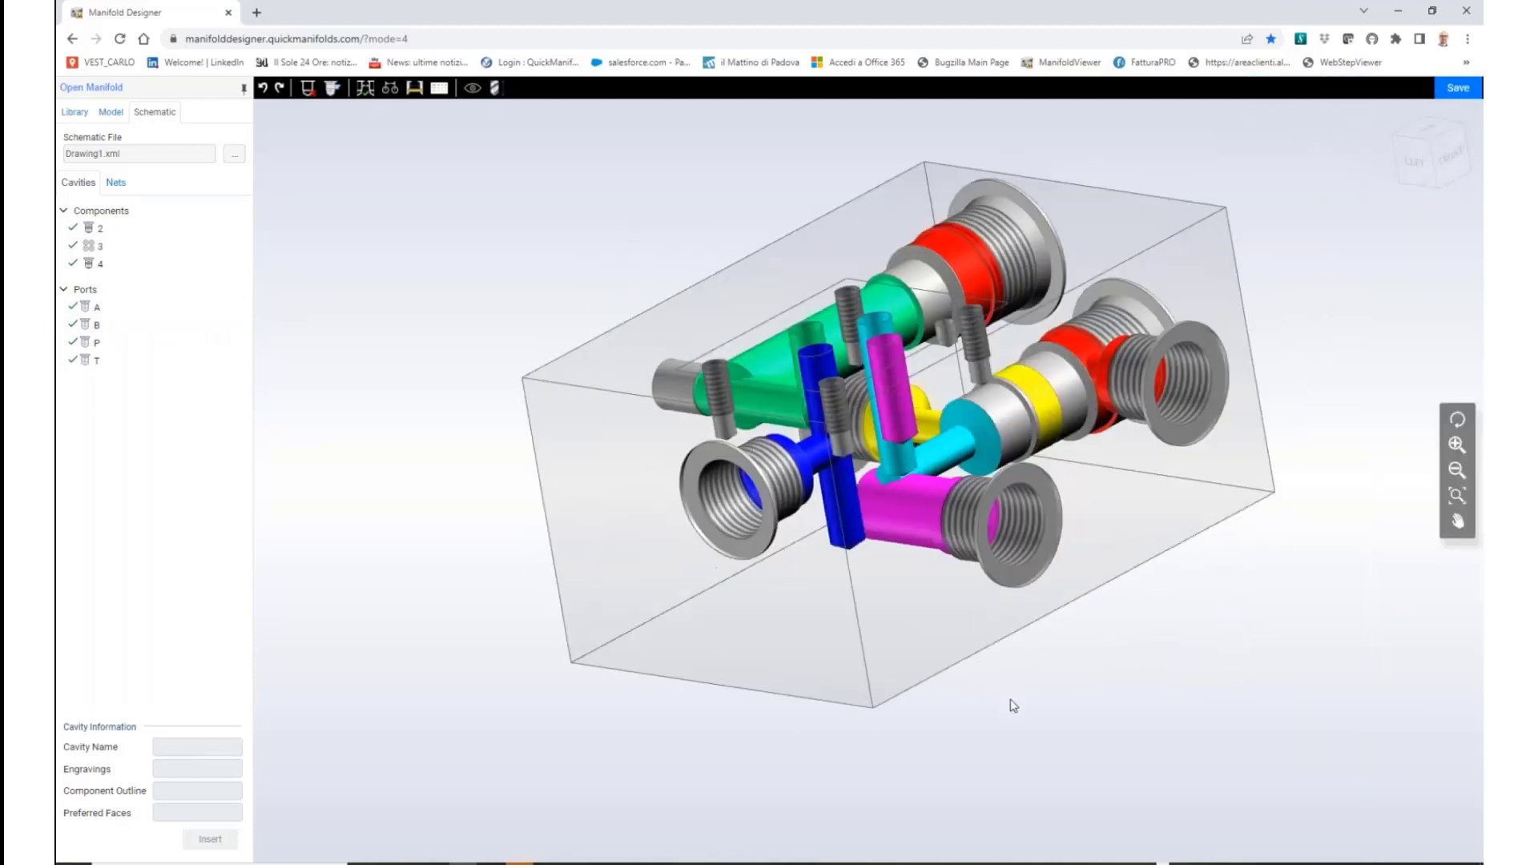
{"action": "left_click", "coordinate": [929, 553]}
{"action": "left_click_drag", "start_coordinate": [719, 635], "coordinate": [616, 616]}
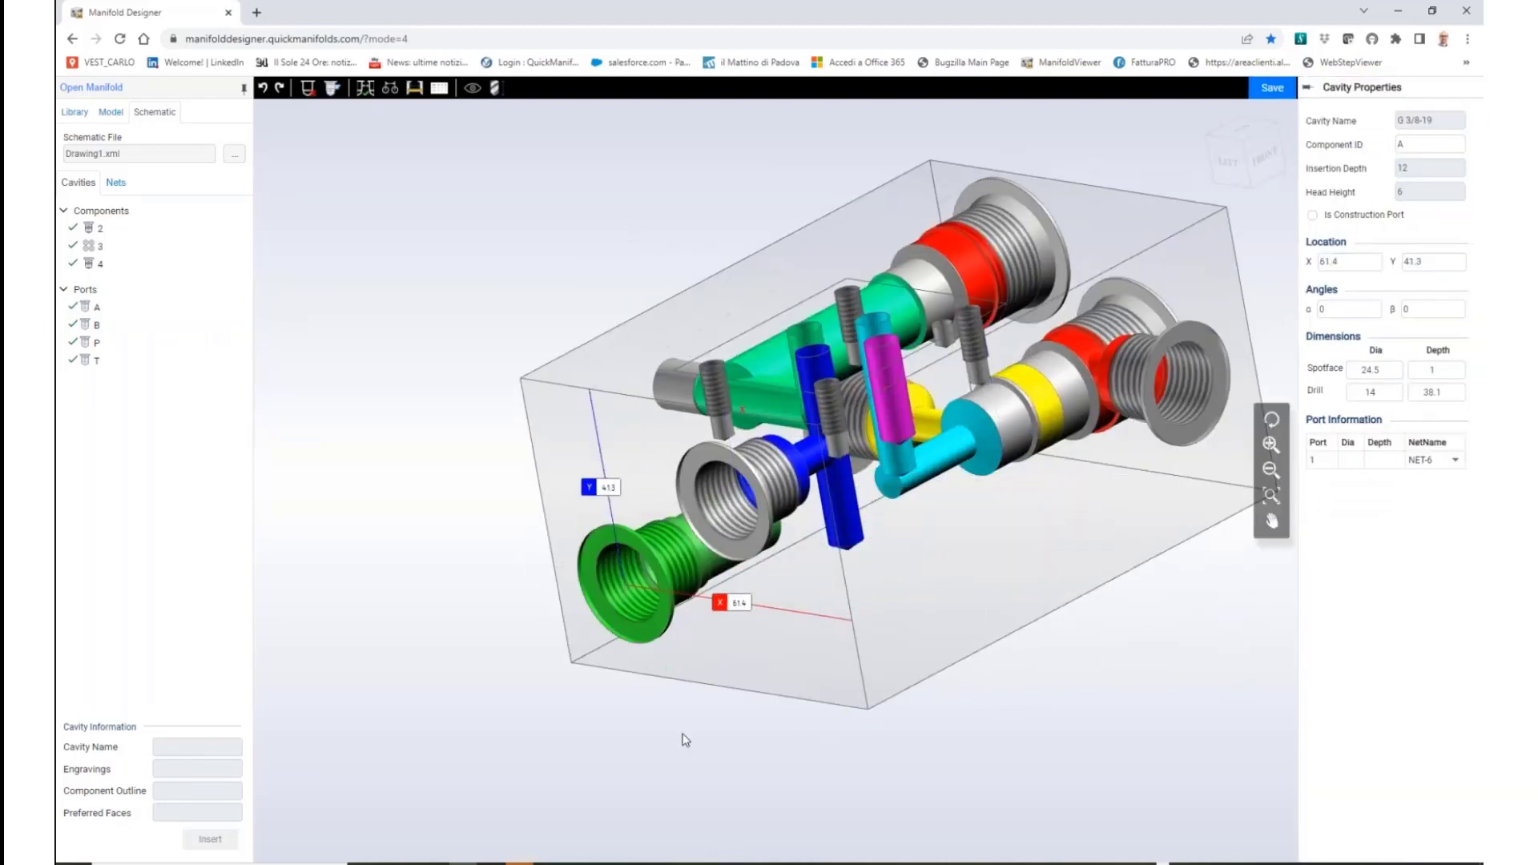
{"action": "middle_click_drag", "start_coordinate": [680, 738], "coordinate": [1021, 639]}
{"action": "left_click_drag", "start_coordinate": [881, 652], "coordinate": [802, 628]}
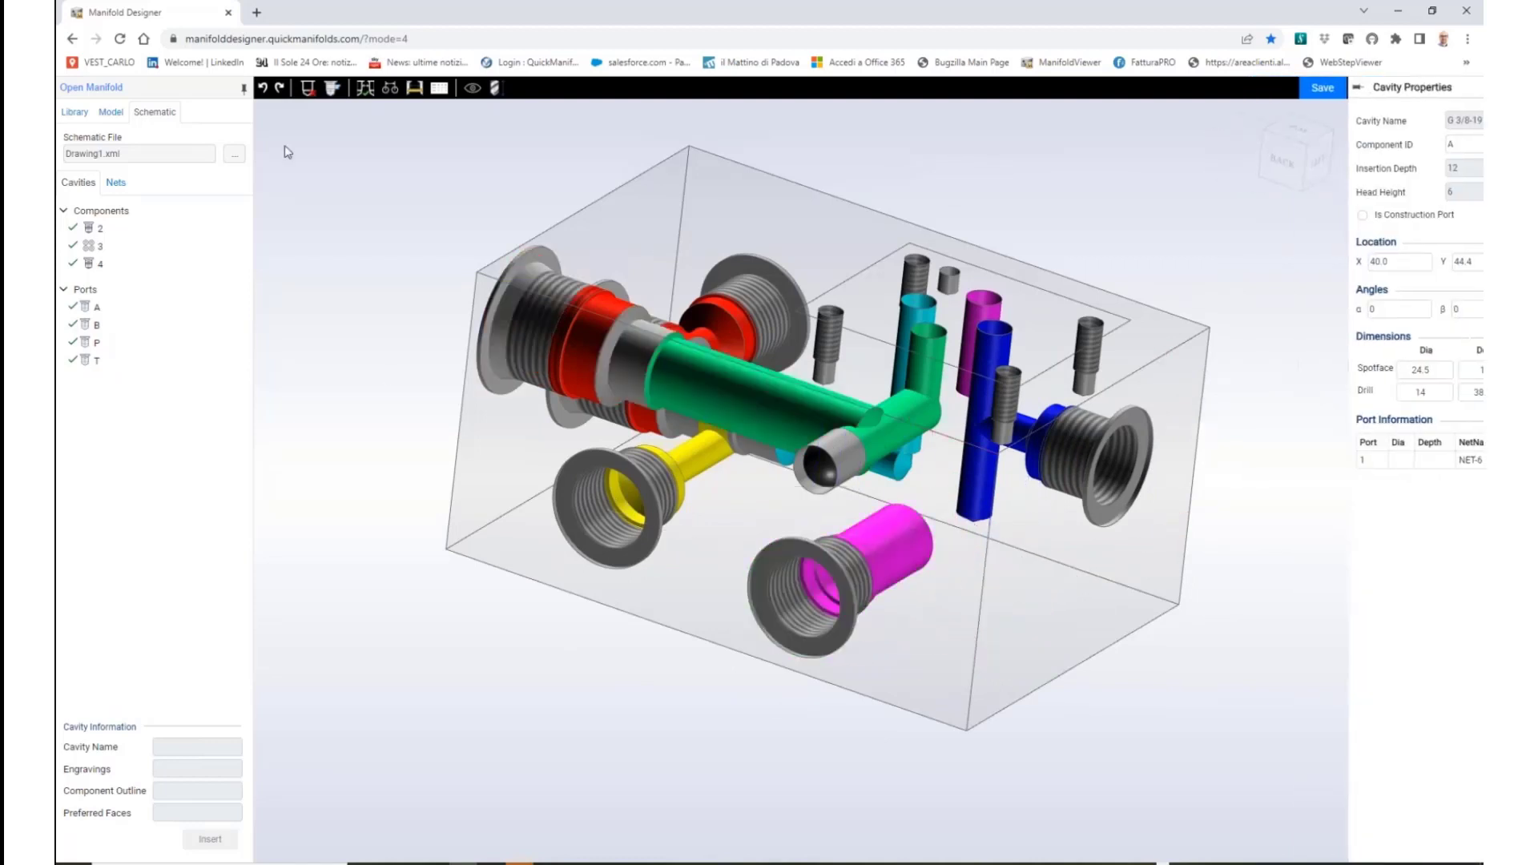
Connect port A to the P drilling of footprint 3 at X 40, Y 45, and set port A's drill diameter to 8
{"action": "left_click", "coordinate": [332, 89]}
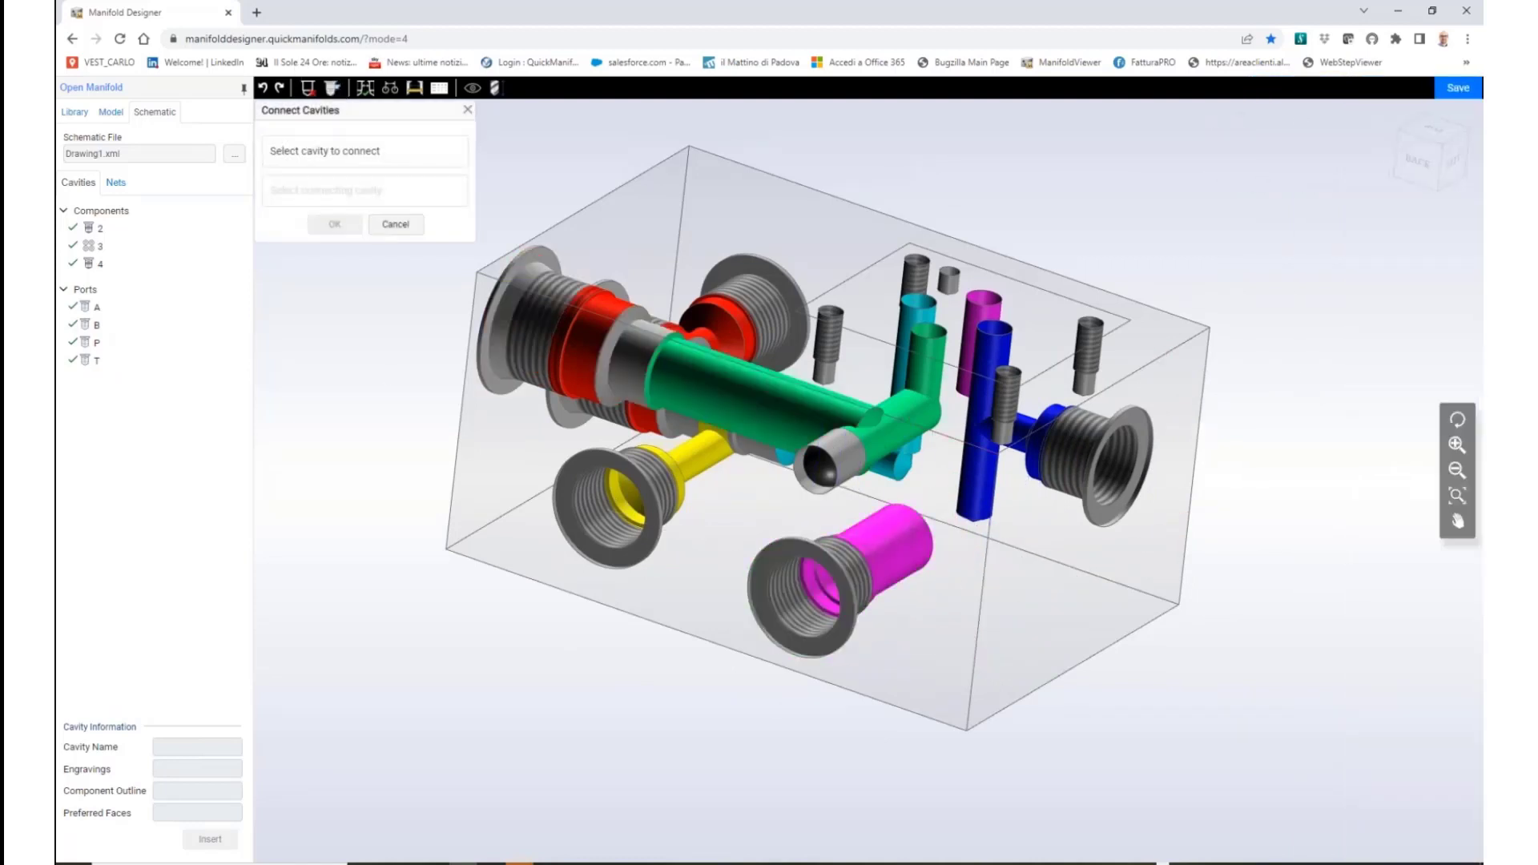
{"action": "left_click", "coordinate": [905, 532]}
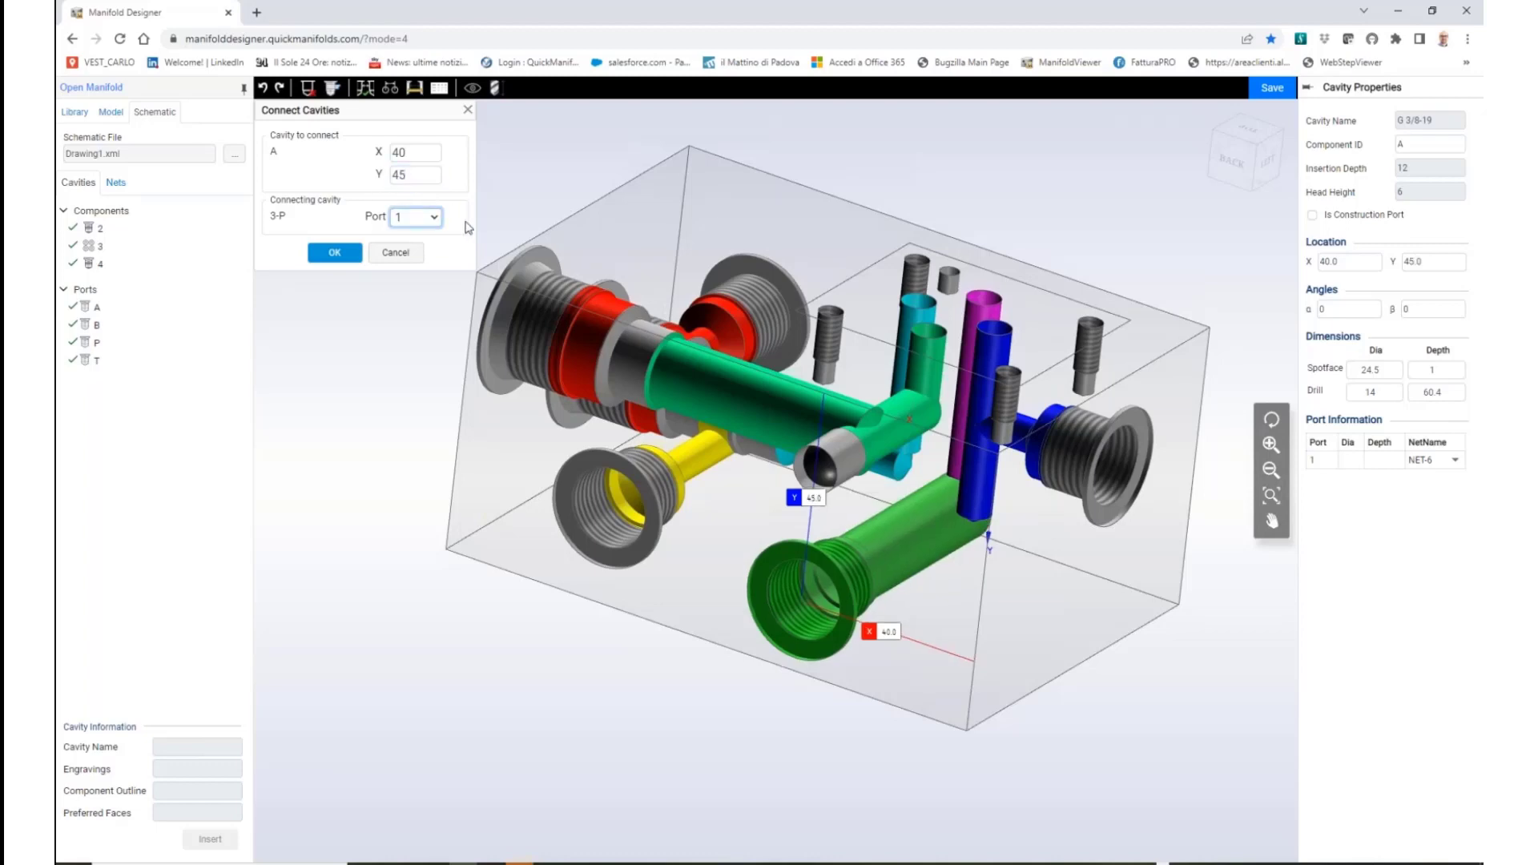
{"action": "left_click", "coordinate": [338, 255]}
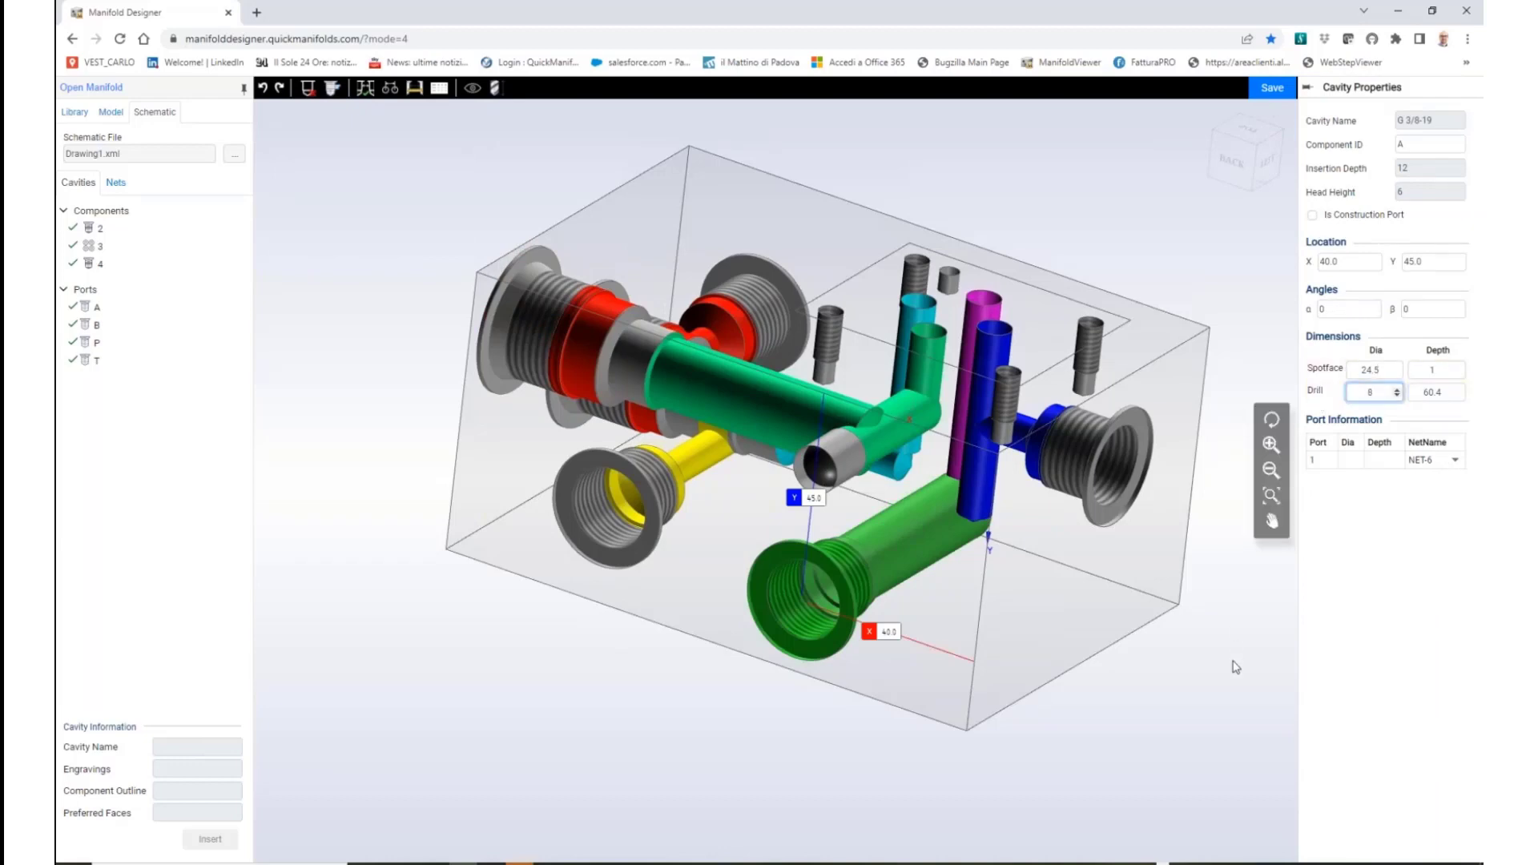
{"action": "left_click", "coordinate": [1219, 680]}
{"action": "left_click_drag", "start_coordinate": [1116, 728], "coordinate": [1209, 669]}
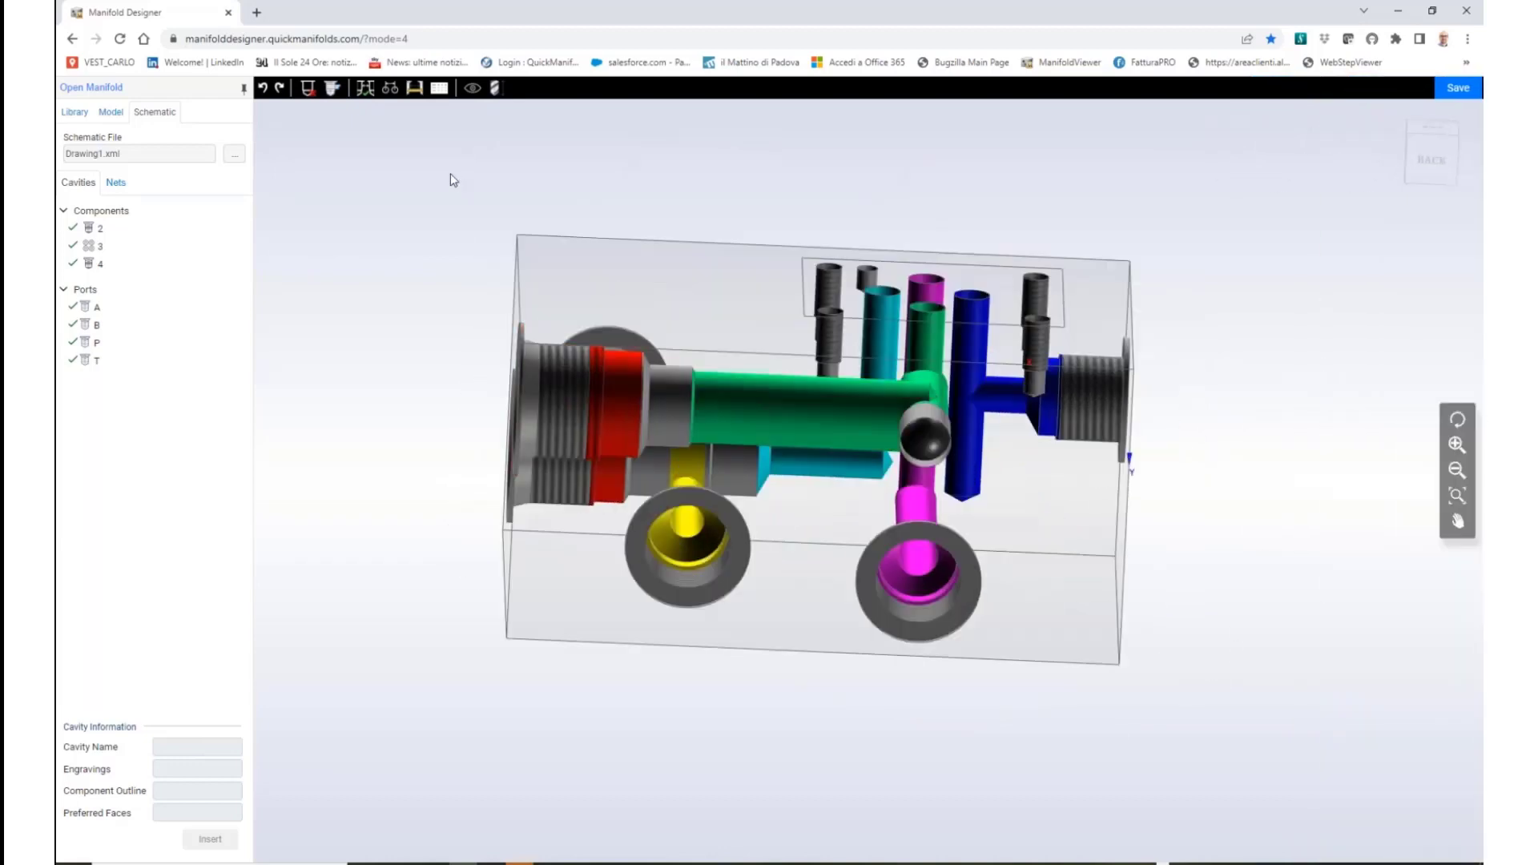
Shorten the NET-5 drilling of footprint 3 (D03) to a depth of about 22.1, ending at port B's drilling
{"action": "left_click_drag", "start_coordinate": [967, 471], "coordinate": [971, 403]}
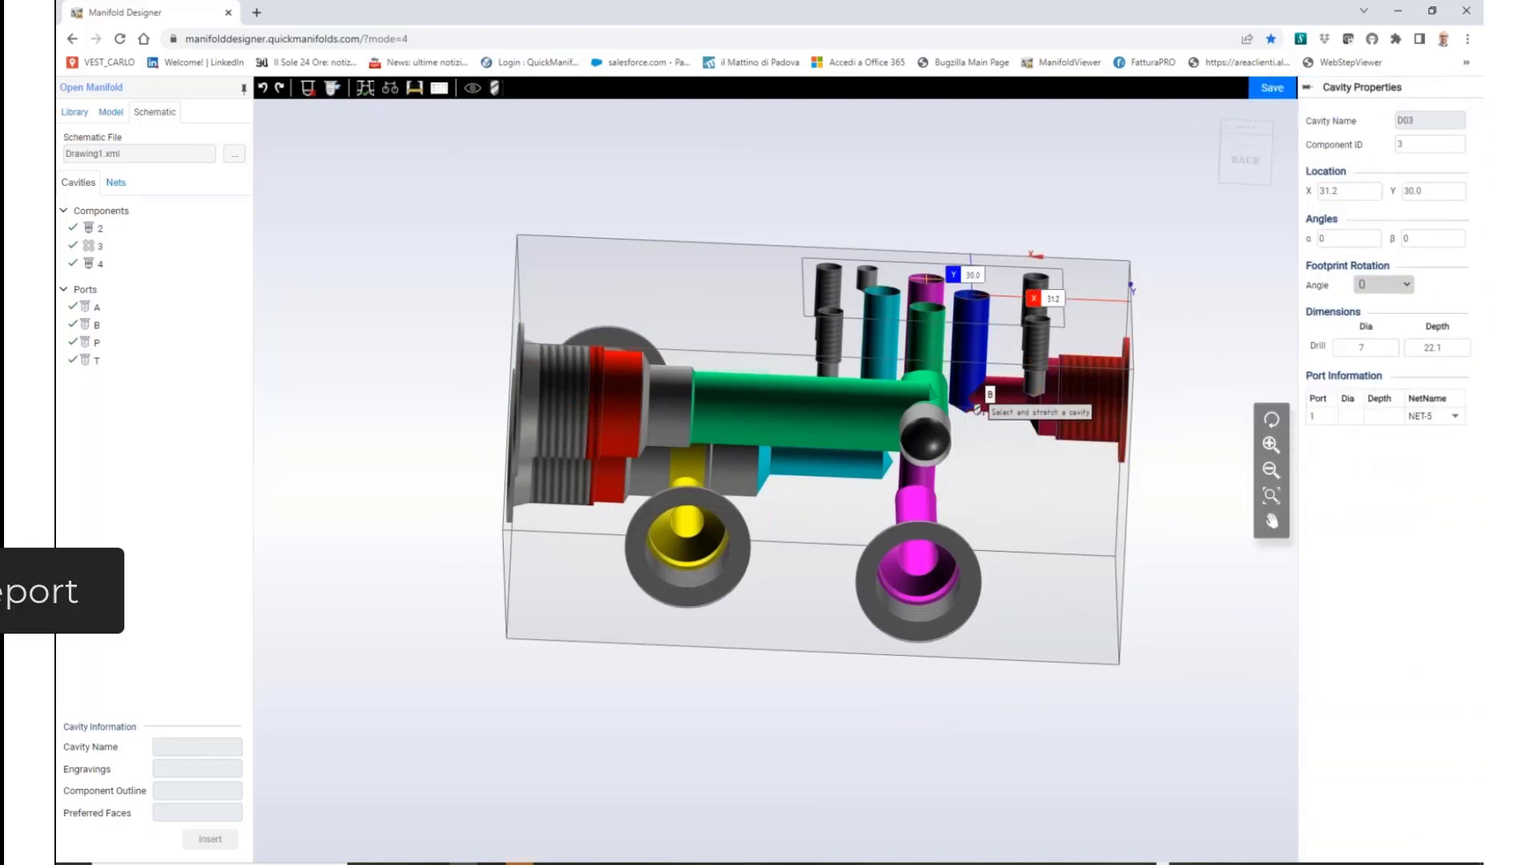
{"action": "left_click", "coordinate": [1198, 295]}
Run the design check on the manifold to get its Design Check Report
{"action": "left_click_drag", "start_coordinate": [1208, 521], "coordinate": [1150, 233]}
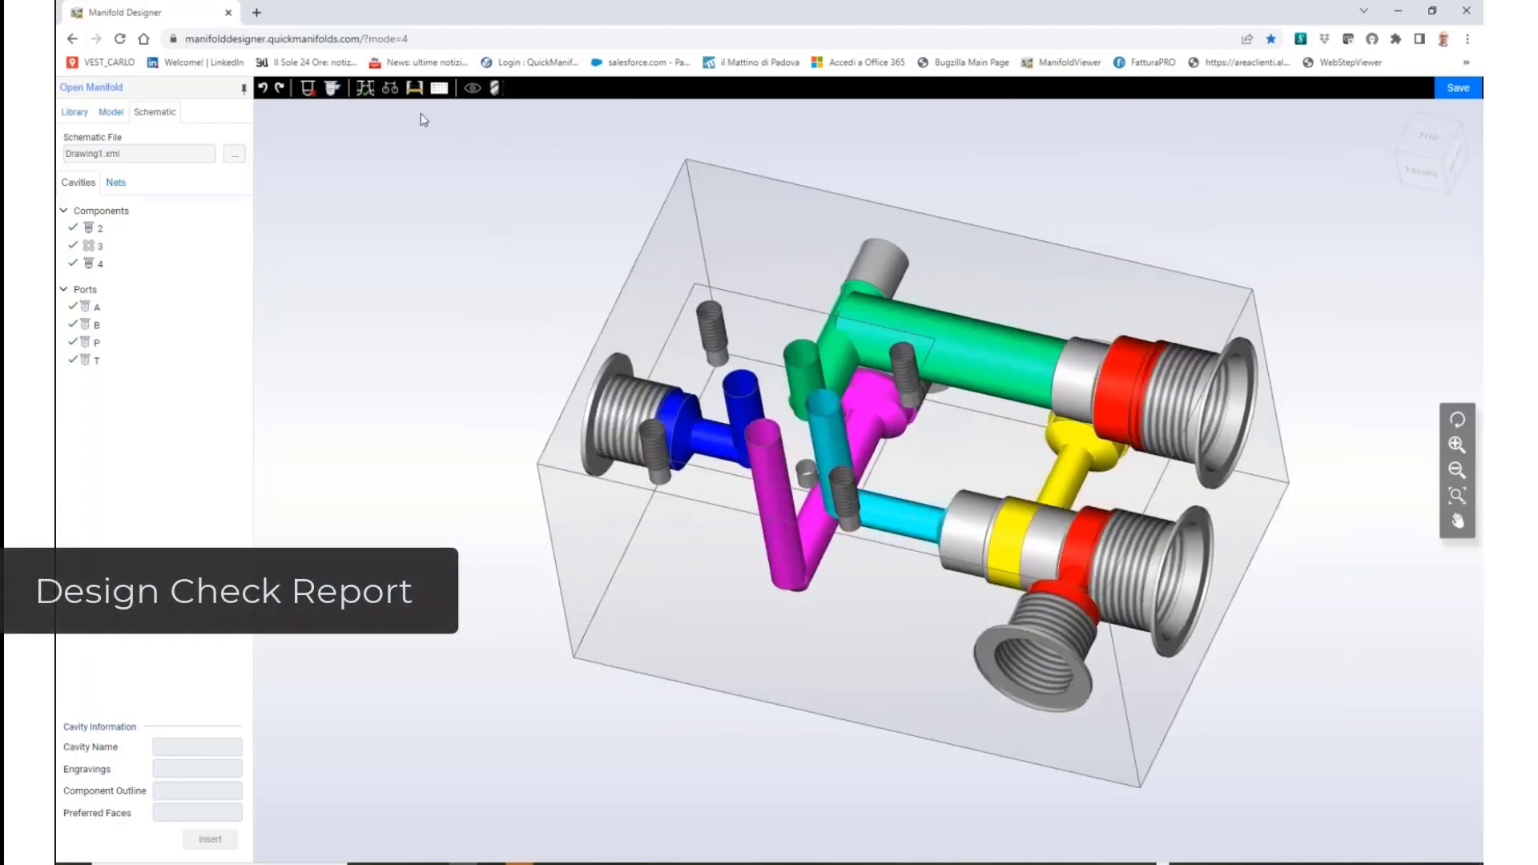
{"action": "left_click", "coordinate": [365, 88]}
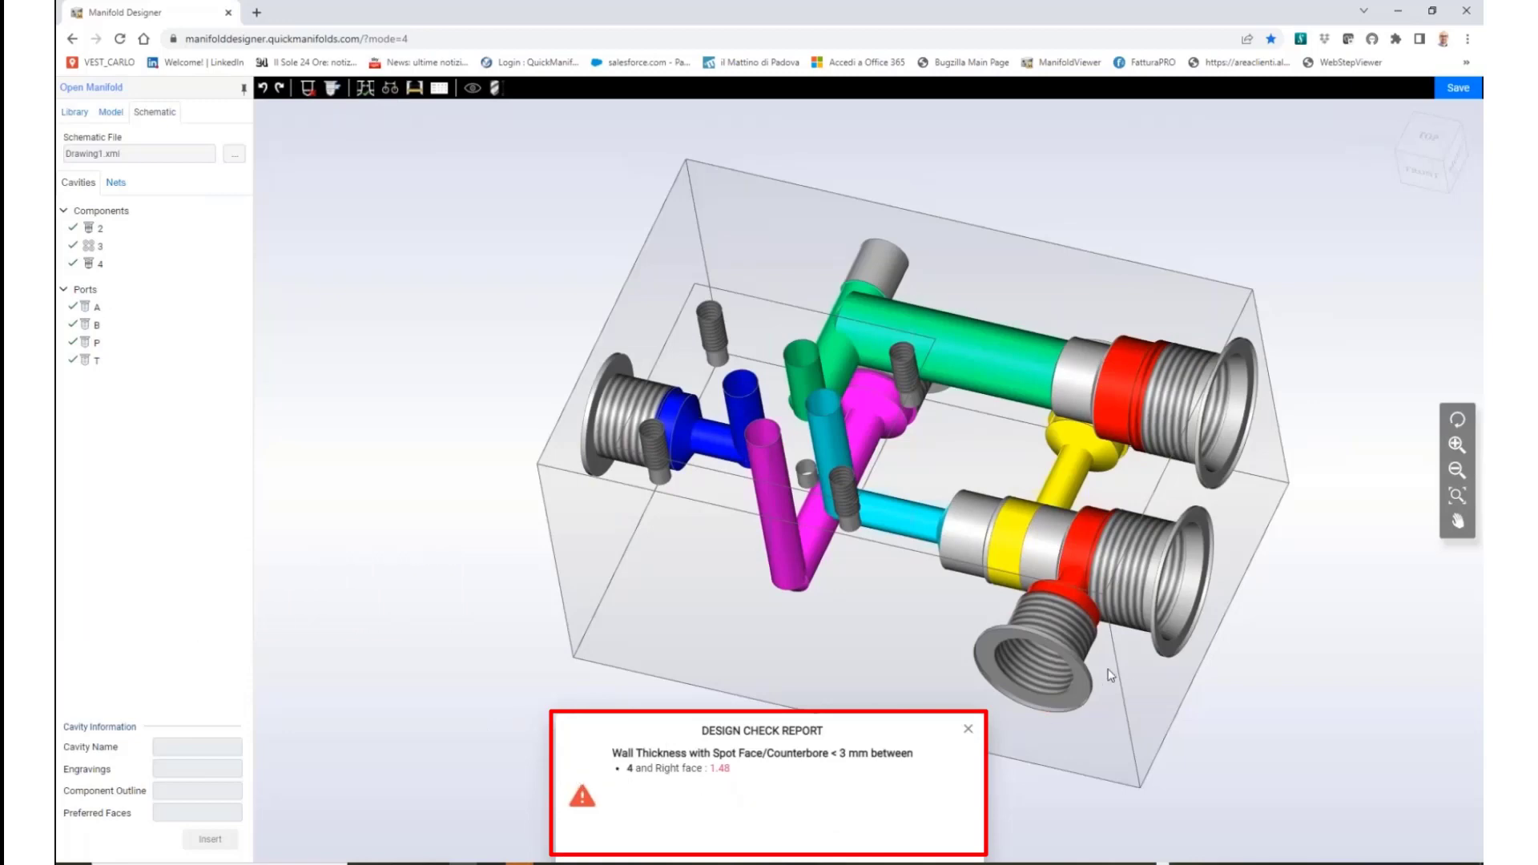
Examine cavity 4 near the right face for the wall-thickness issue reported by the design check, and close the report
{"action": "left_click_drag", "start_coordinate": [1110, 675], "coordinate": [833, 383]}
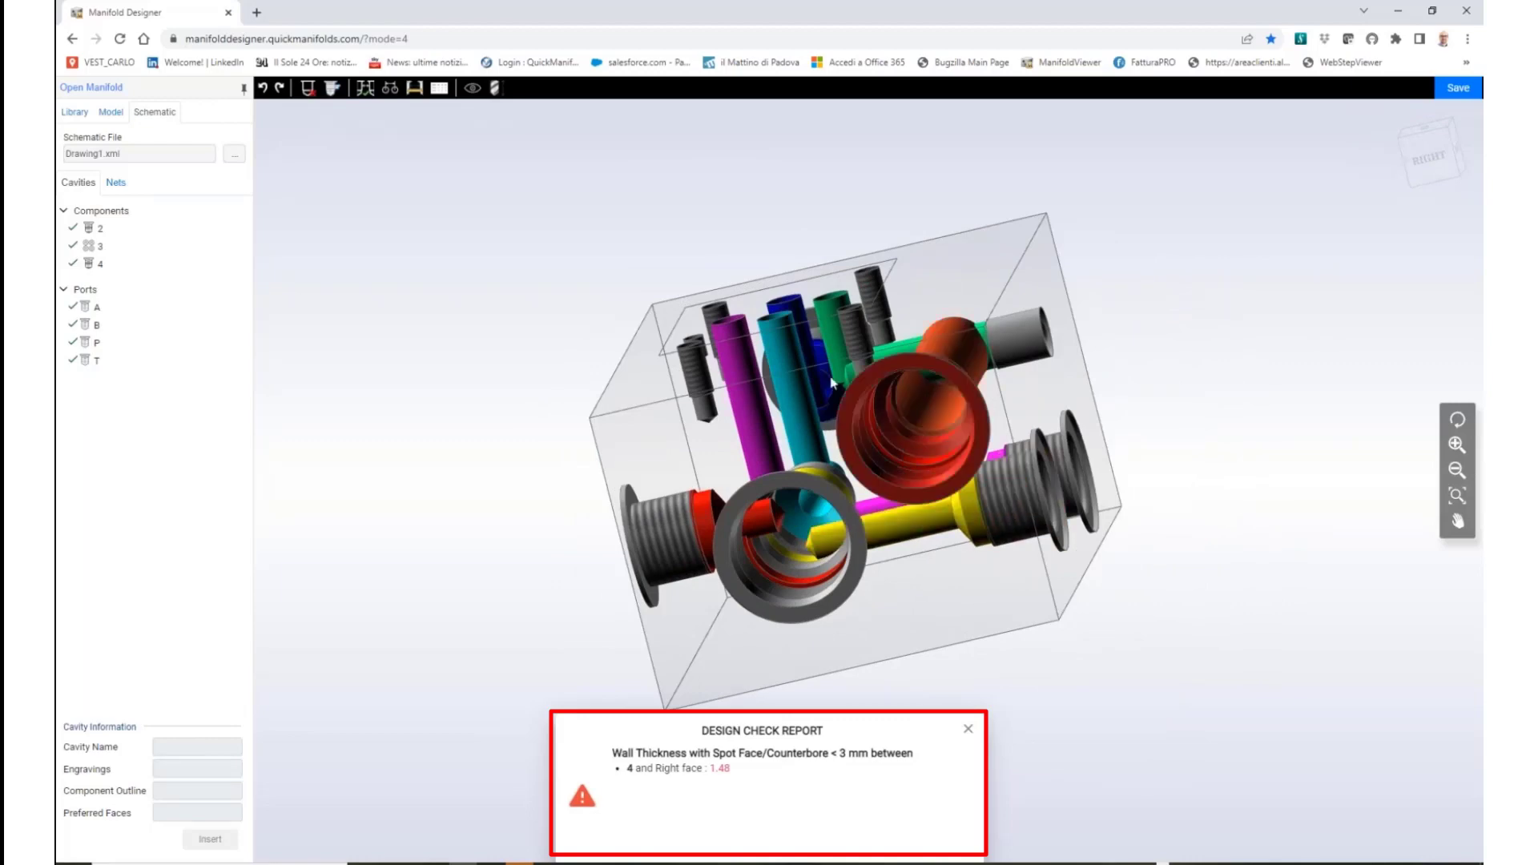
{"action": "left_click", "coordinate": [74, 114]}
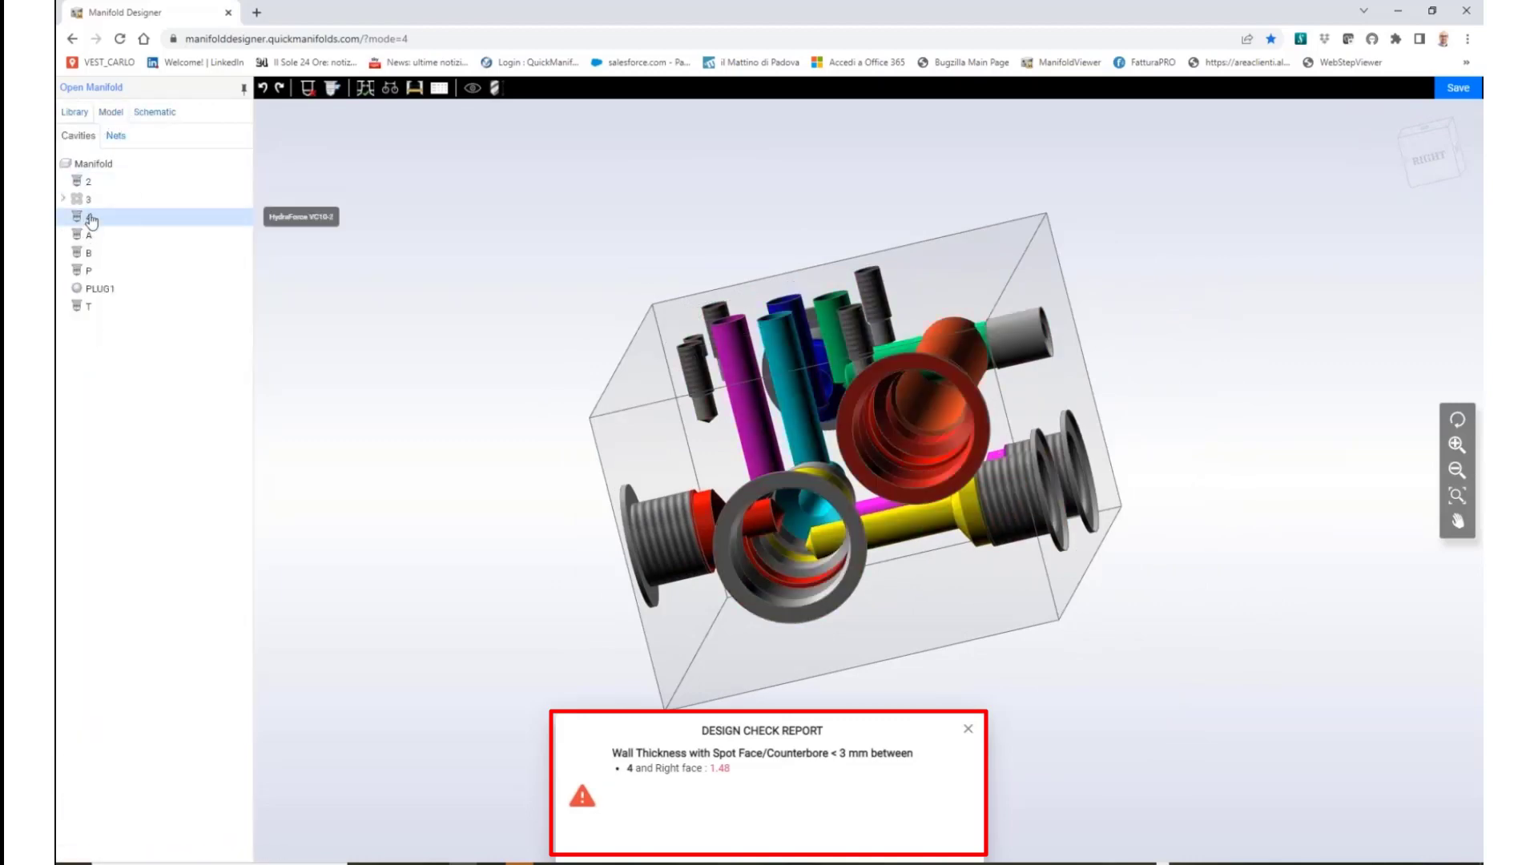
{"action": "left_click", "coordinate": [89, 218]}
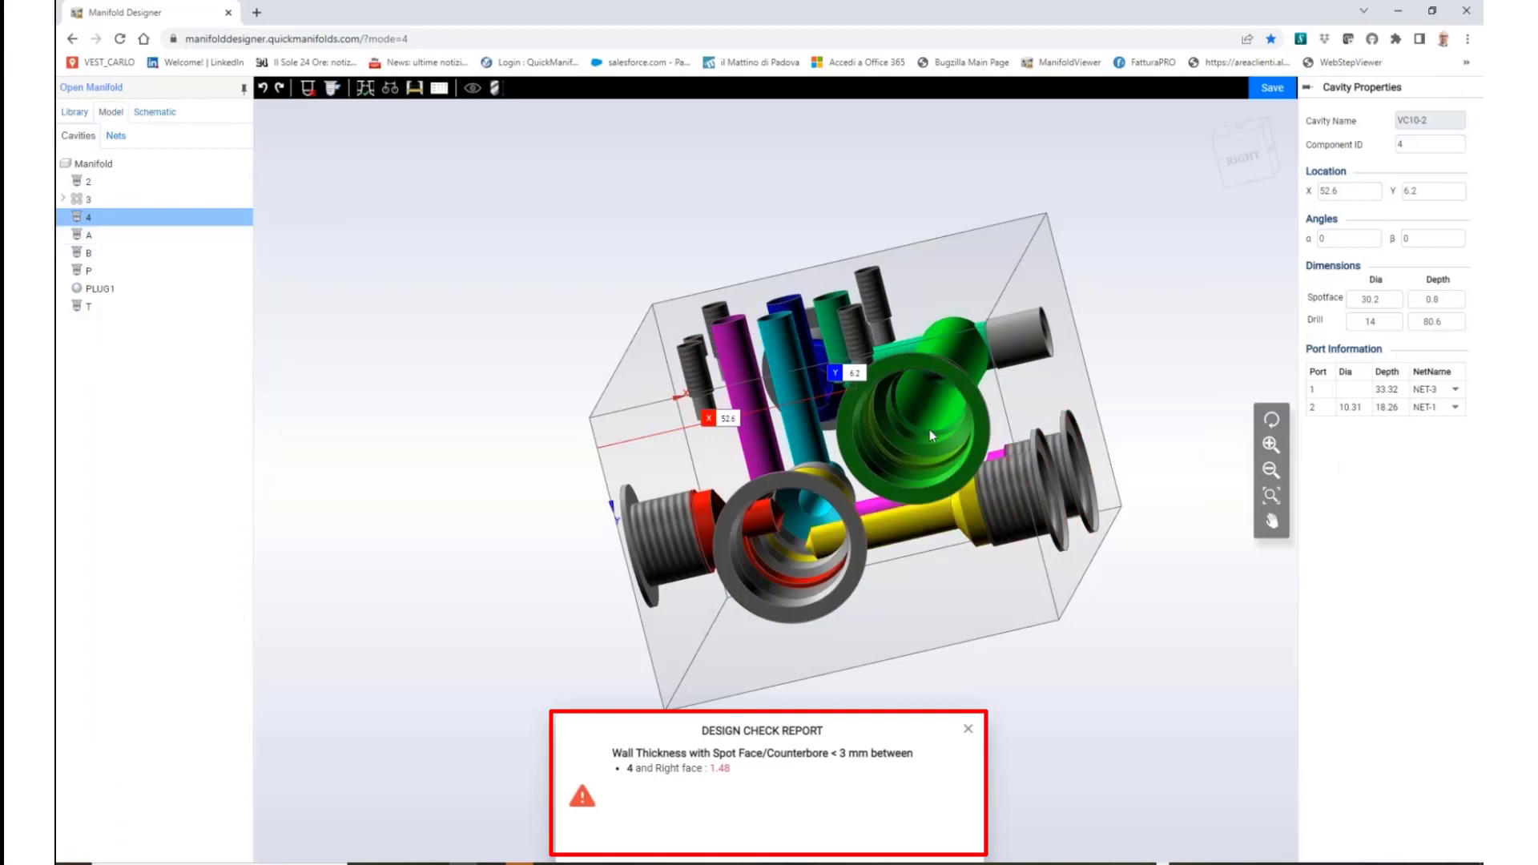
{"action": "scroll", "coordinate": [929, 359], "scroll_direction": "down", "scroll_amount": 2}
{"action": "scroll", "coordinate": [931, 355], "scroll_direction": "up", "scroll_amount": 4}
{"action": "left_click_drag", "start_coordinate": [931, 359], "coordinate": [999, 632]}
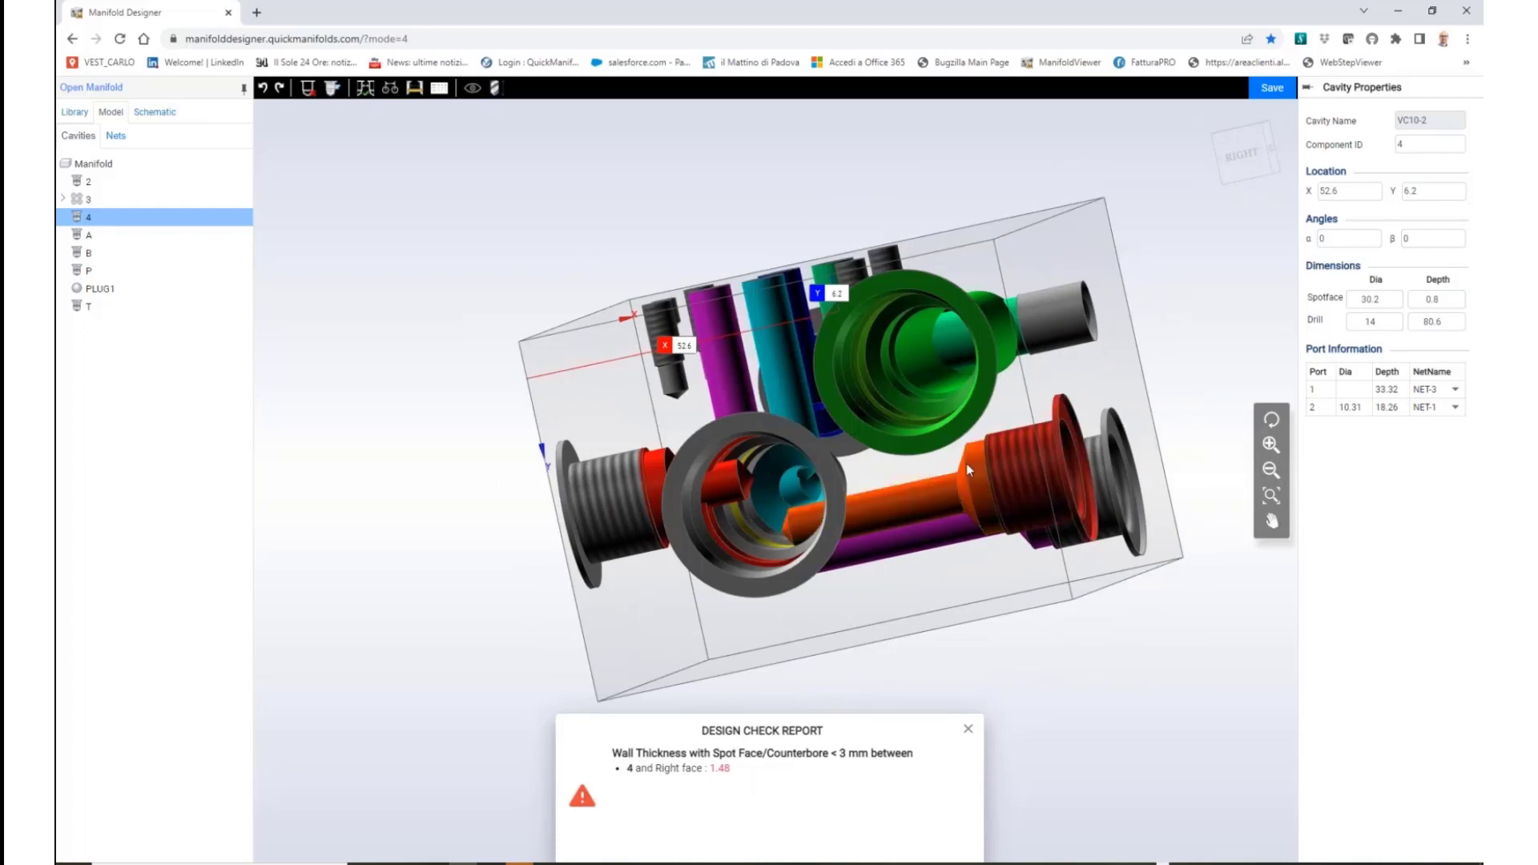
{"action": "left_click_drag", "start_coordinate": [966, 463], "coordinate": [1070, 377]}
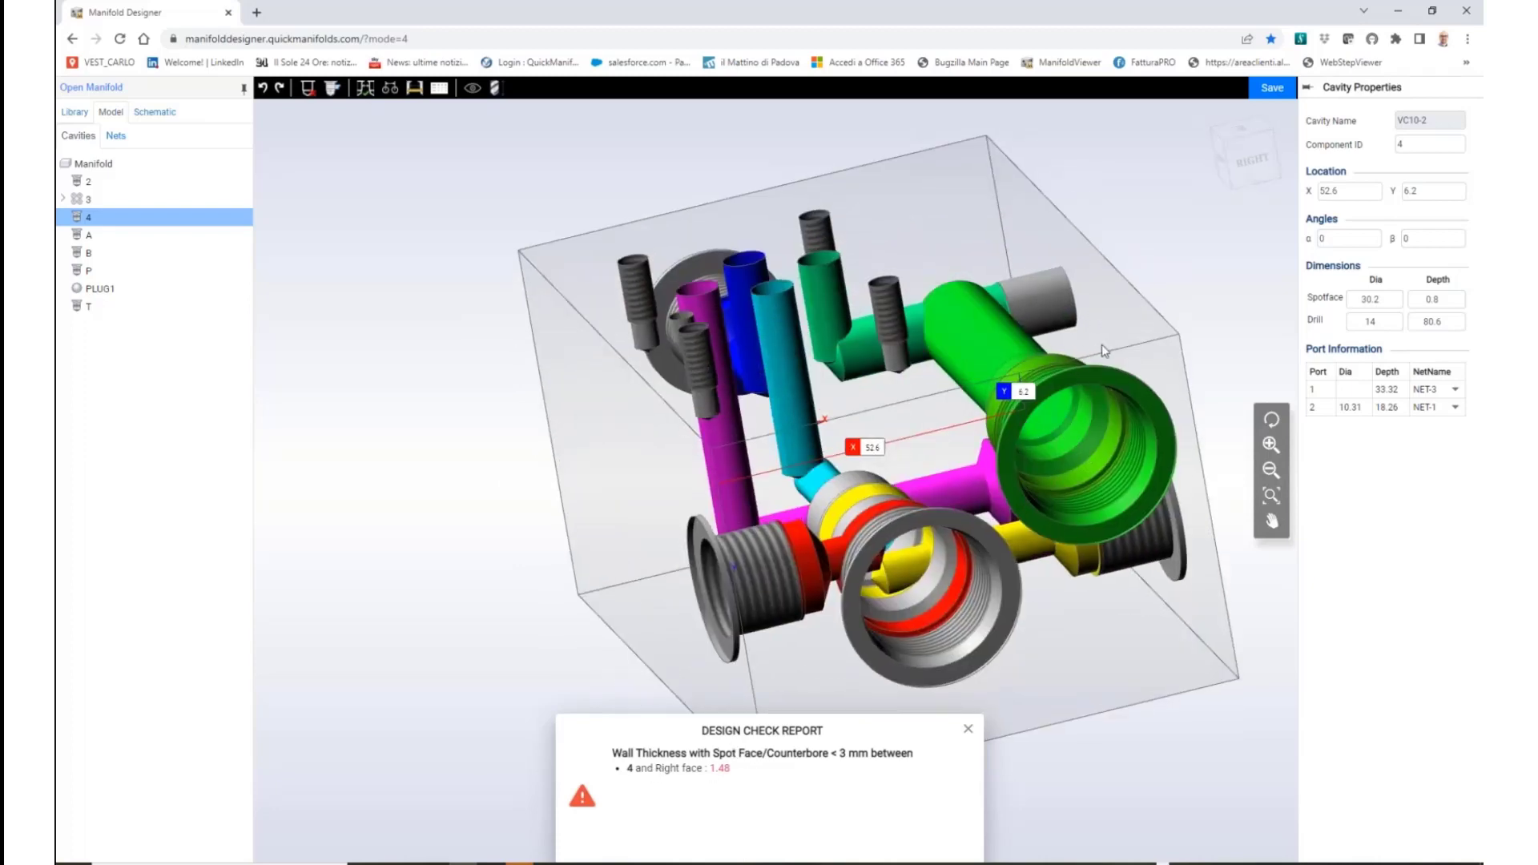
{"action": "left_click", "coordinate": [1189, 290]}
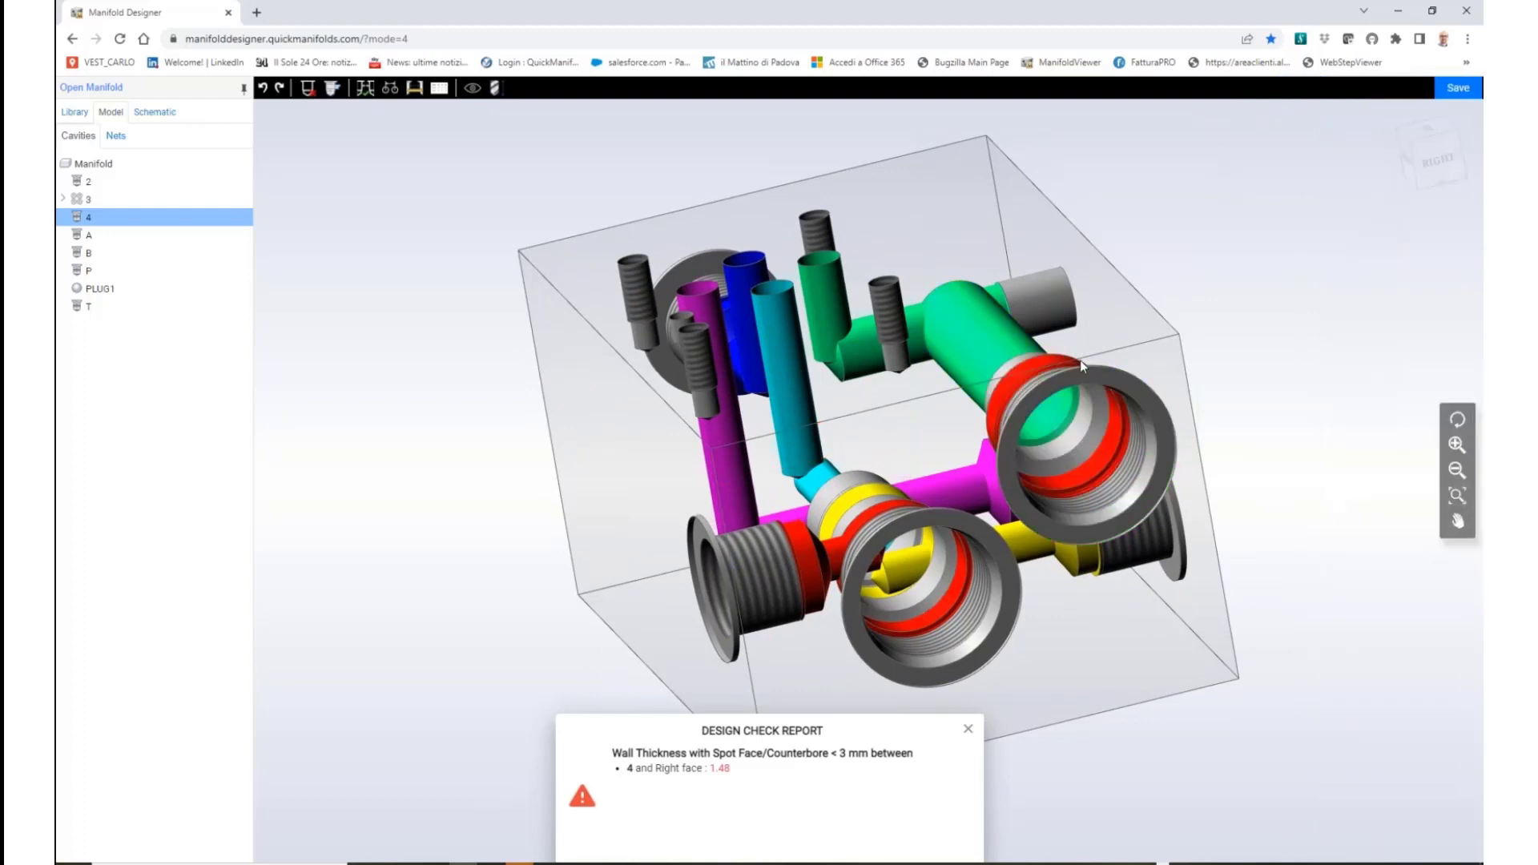
{"action": "left_click_drag", "start_coordinate": [1058, 337], "coordinate": [1154, 493]}
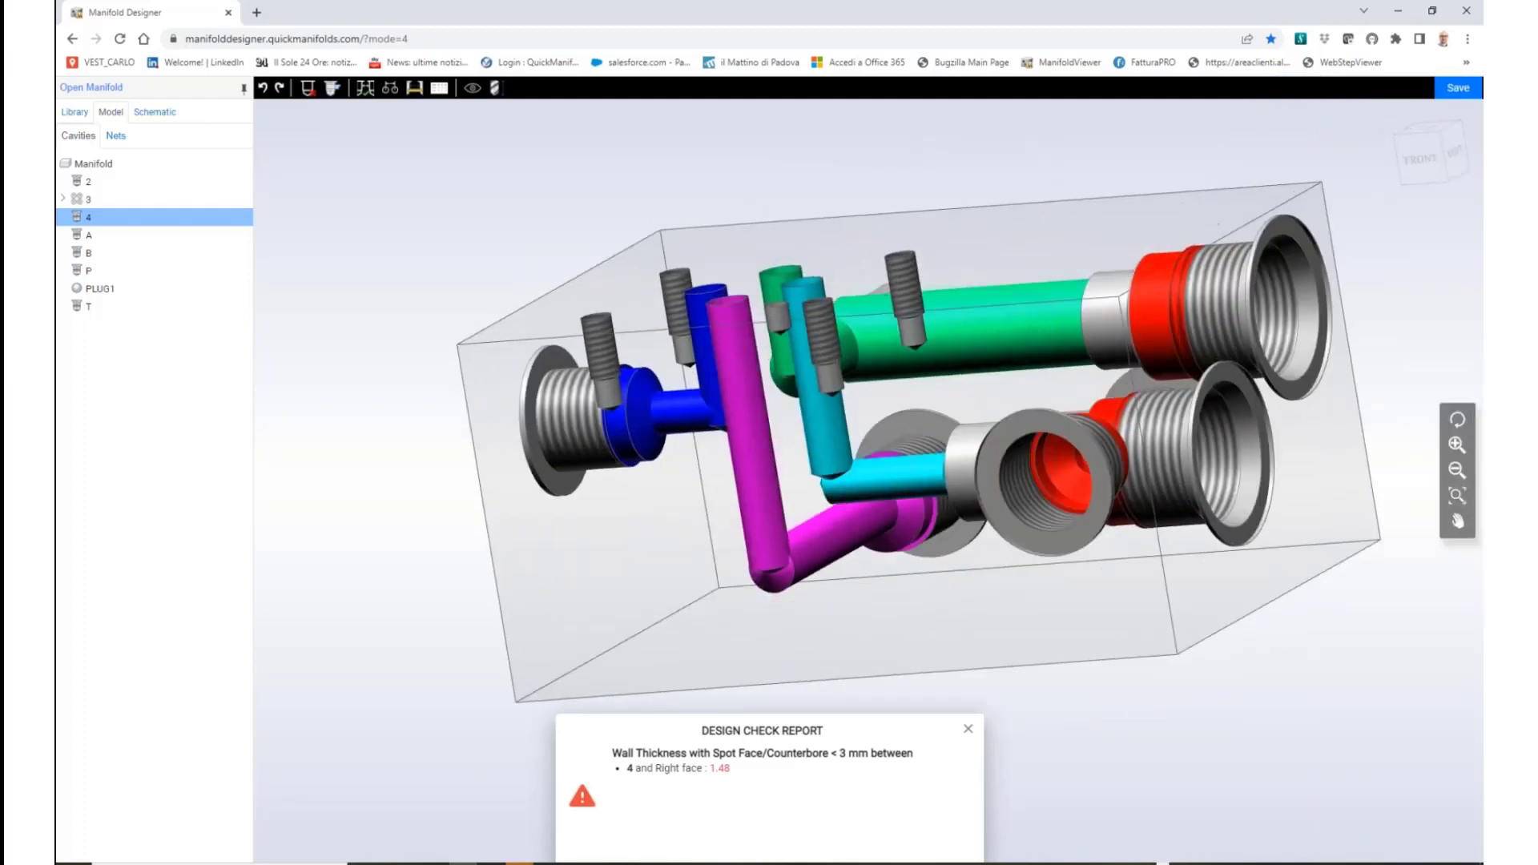
{"action": "left_click", "coordinate": [969, 731]}
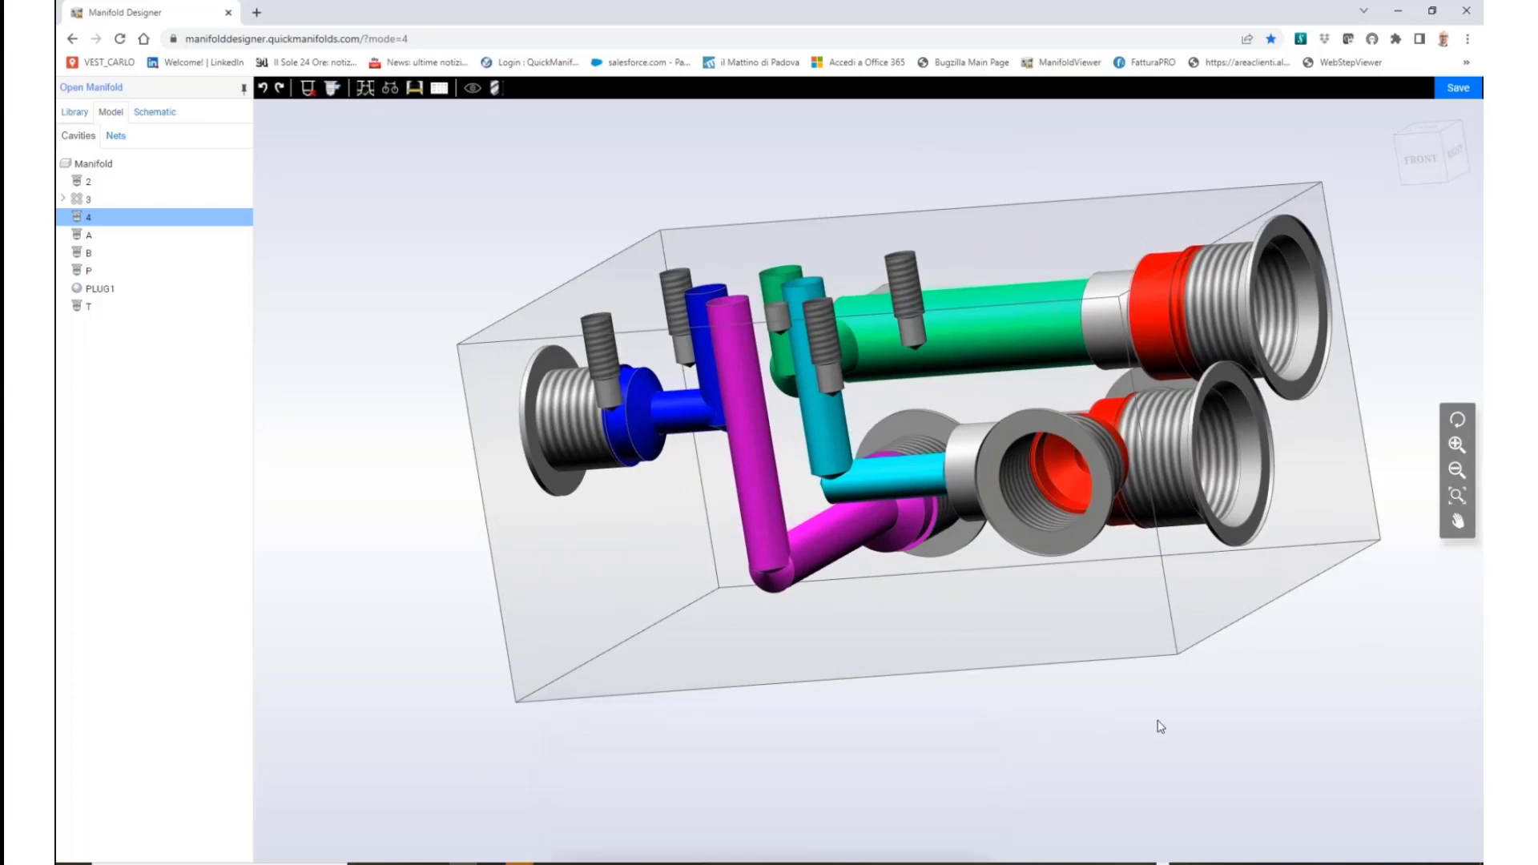
Connect port T to port 2 of cavity 4 at X 101, Y 16.6
{"action": "left_click_drag", "start_coordinate": [1140, 587], "coordinate": [1097, 370]}
{"action": "left_click_drag", "start_coordinate": [901, 783], "coordinate": [809, 785]}
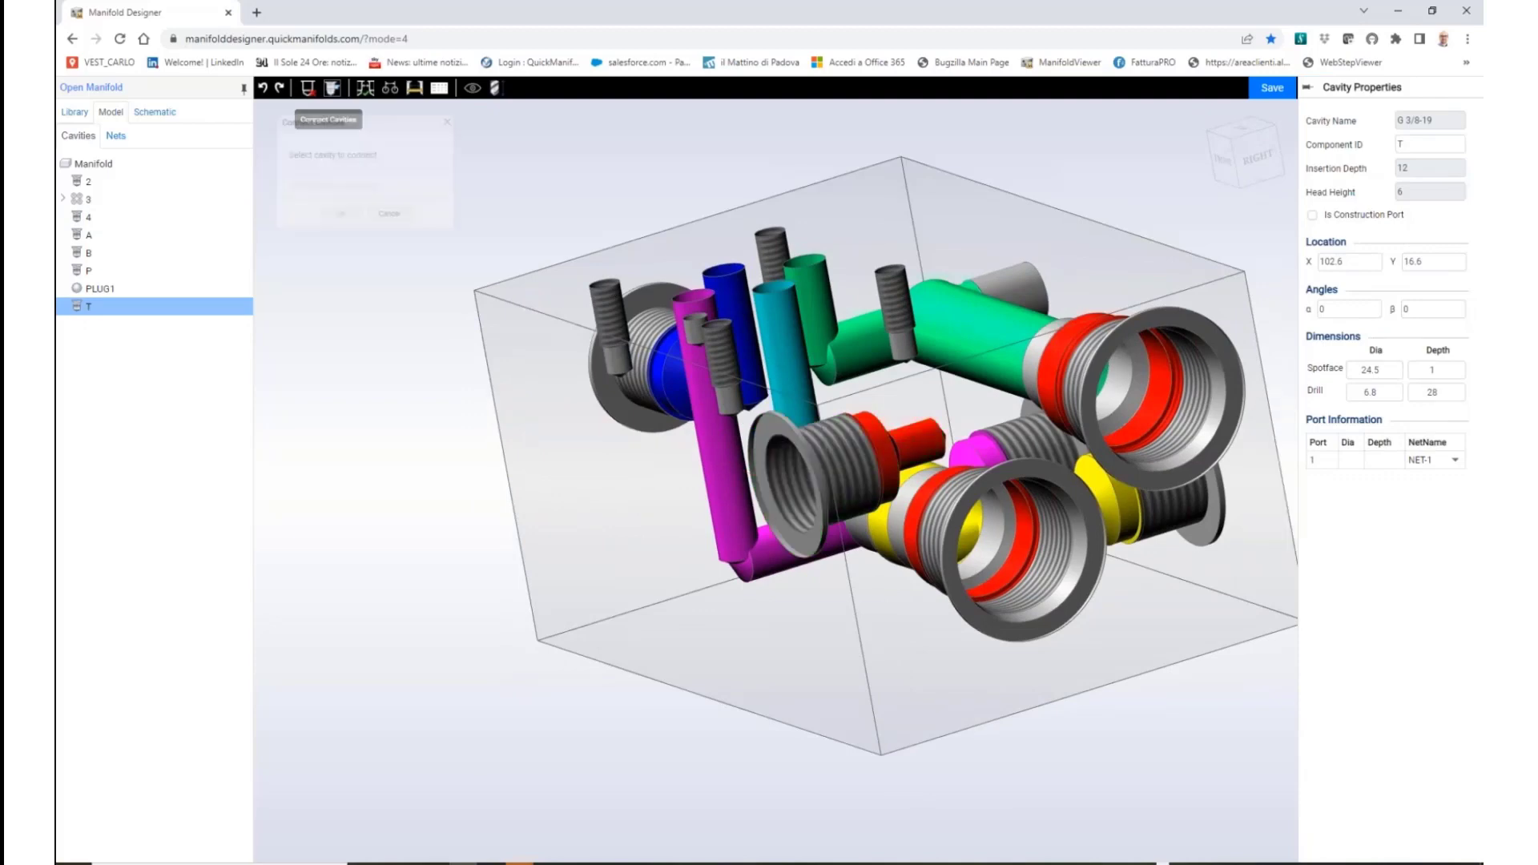
{"action": "left_click", "coordinate": [332, 88]}
{"action": "left_click", "coordinate": [1070, 341]}
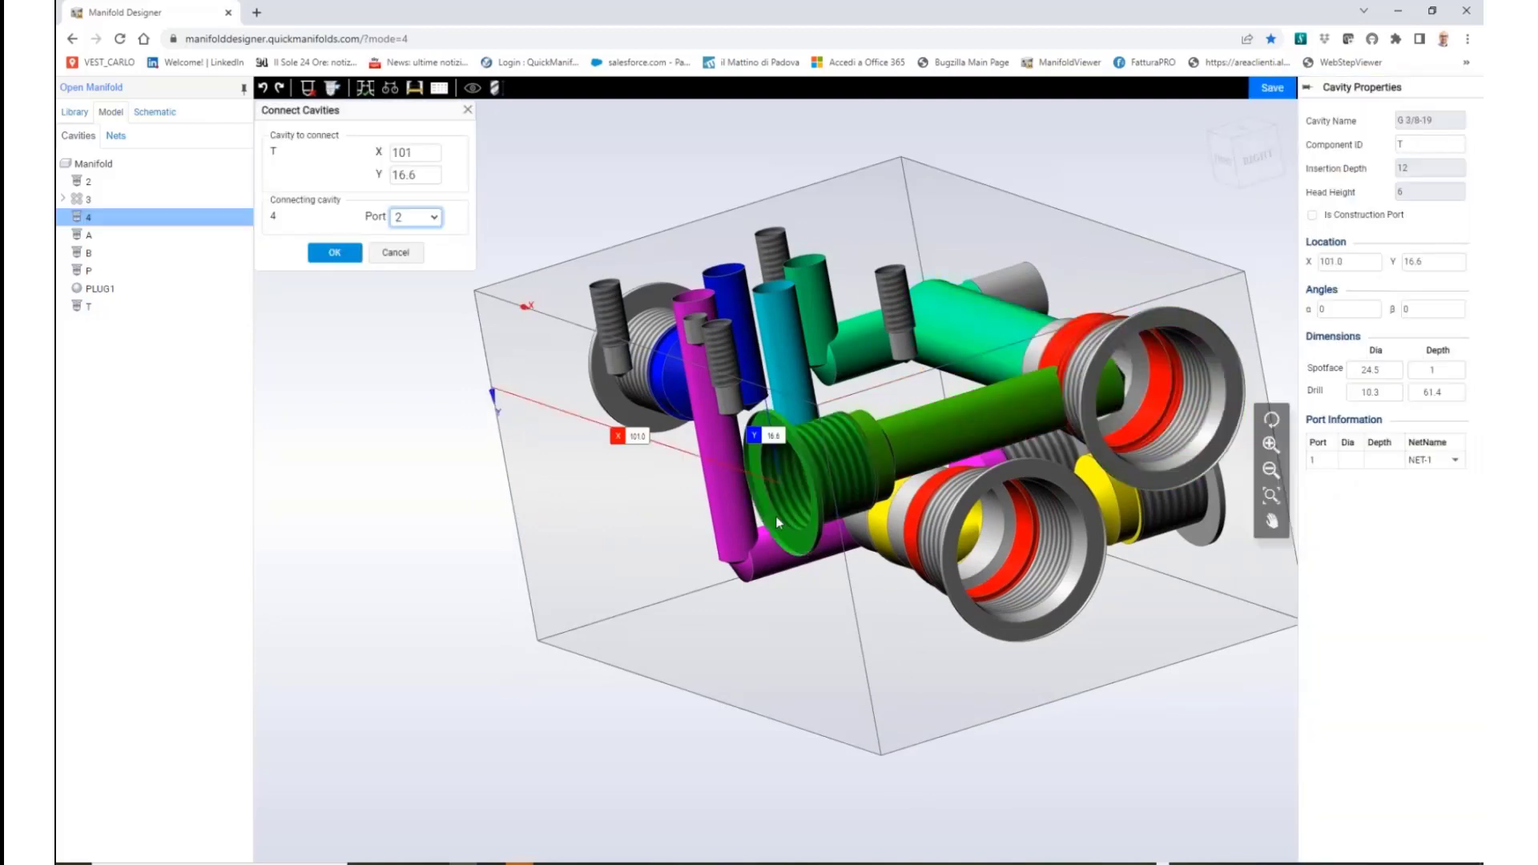
{"action": "left_click", "coordinate": [338, 254]}
{"action": "left_click_drag", "start_coordinate": [738, 702], "coordinate": [802, 705]}
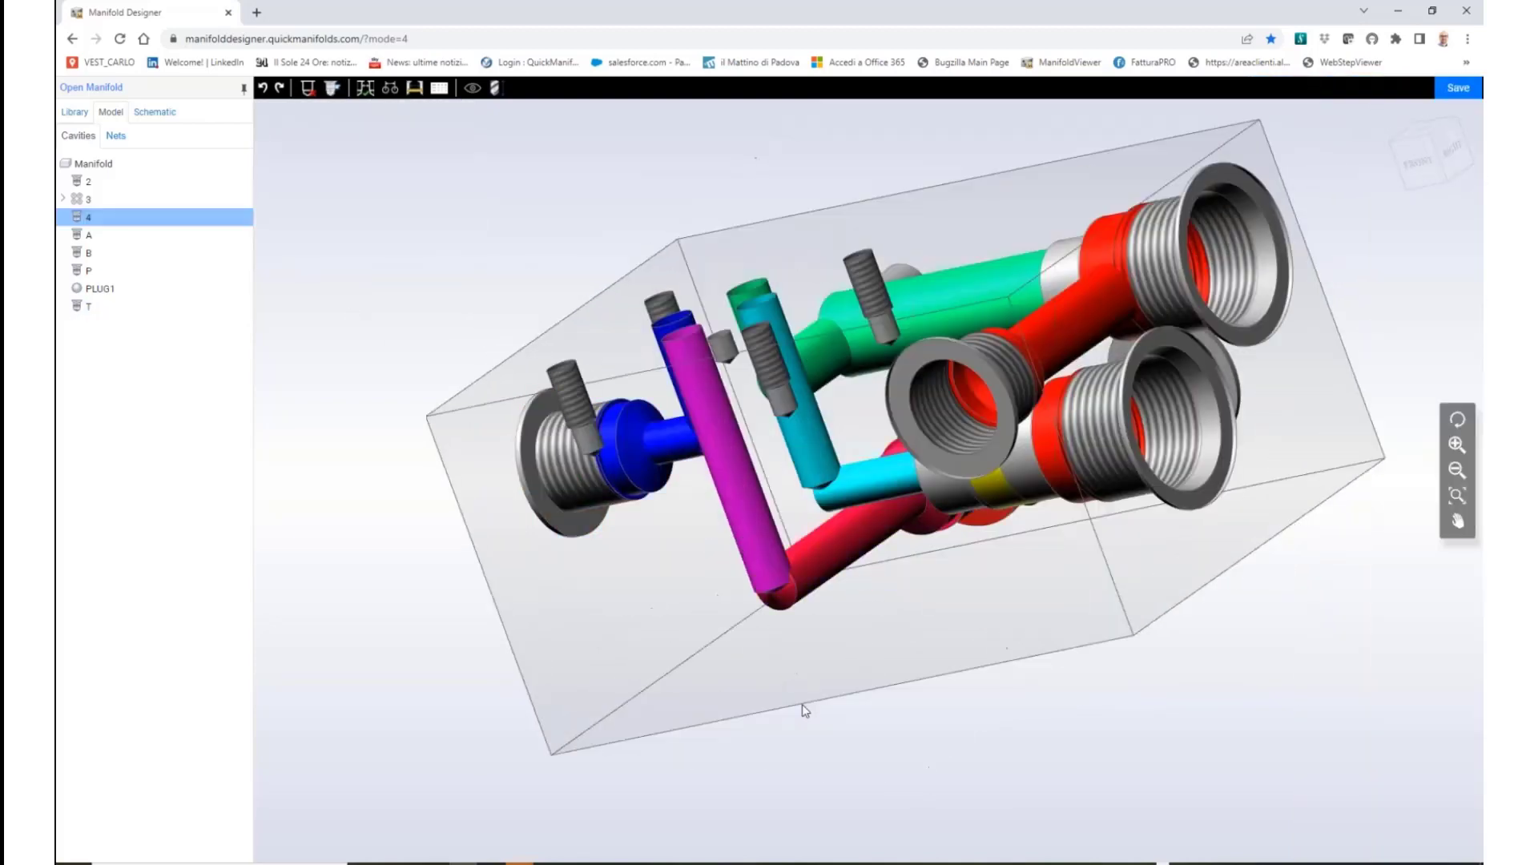
Insert an MB-600-080 expander plug from the Expander Plug Ports library as PLUG2 on the top face, at about X 71.9, Y 61.4
{"action": "left_click", "coordinate": [75, 113]}
{"action": "left_click", "coordinate": [167, 140]}
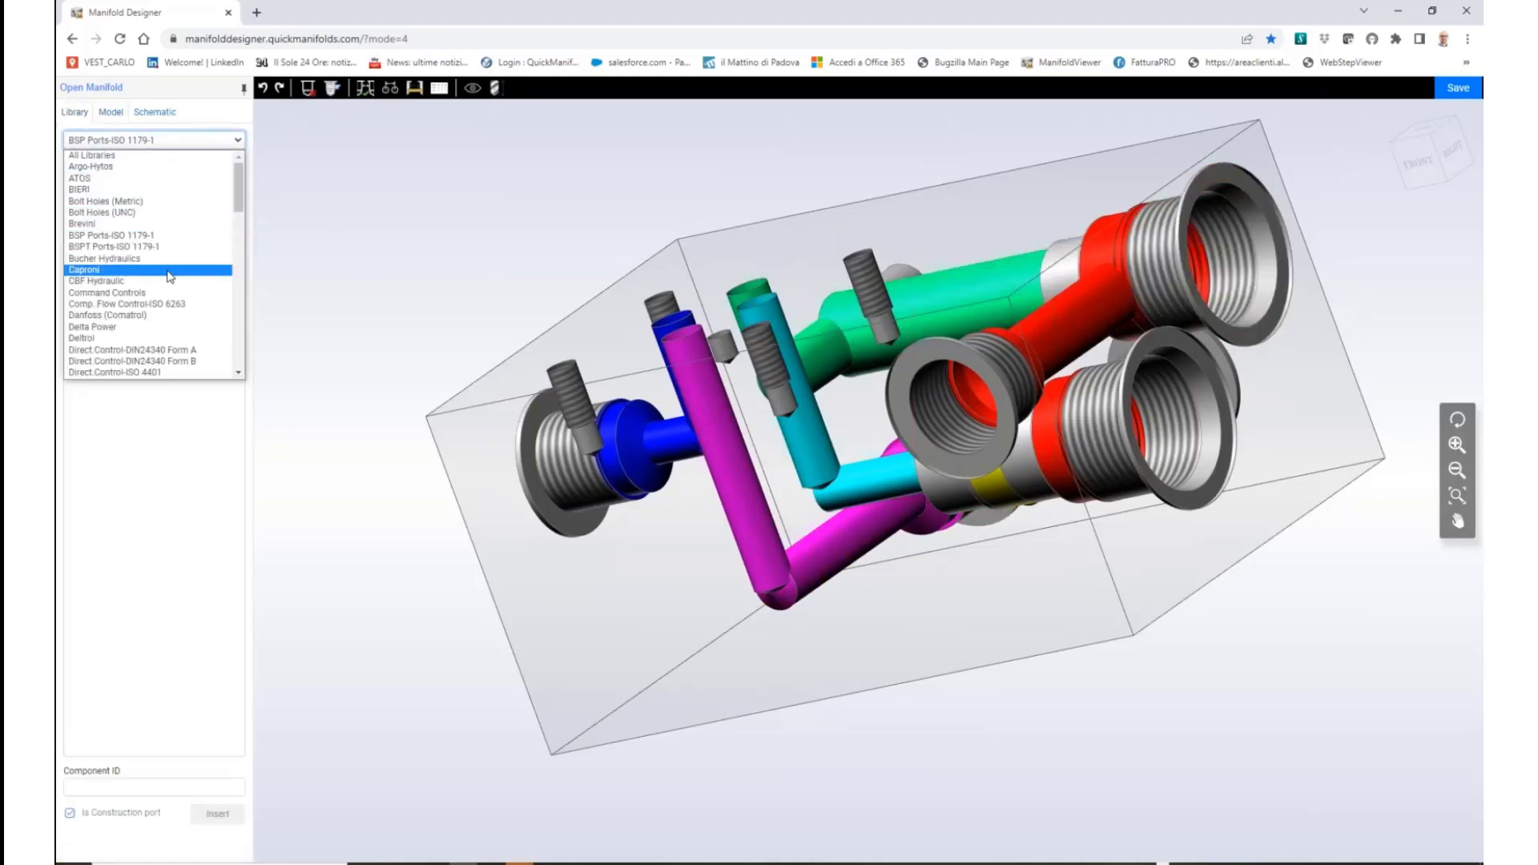
{"action": "scroll", "coordinate": [180, 288], "scroll_direction": "down", "scroll_amount": 10}
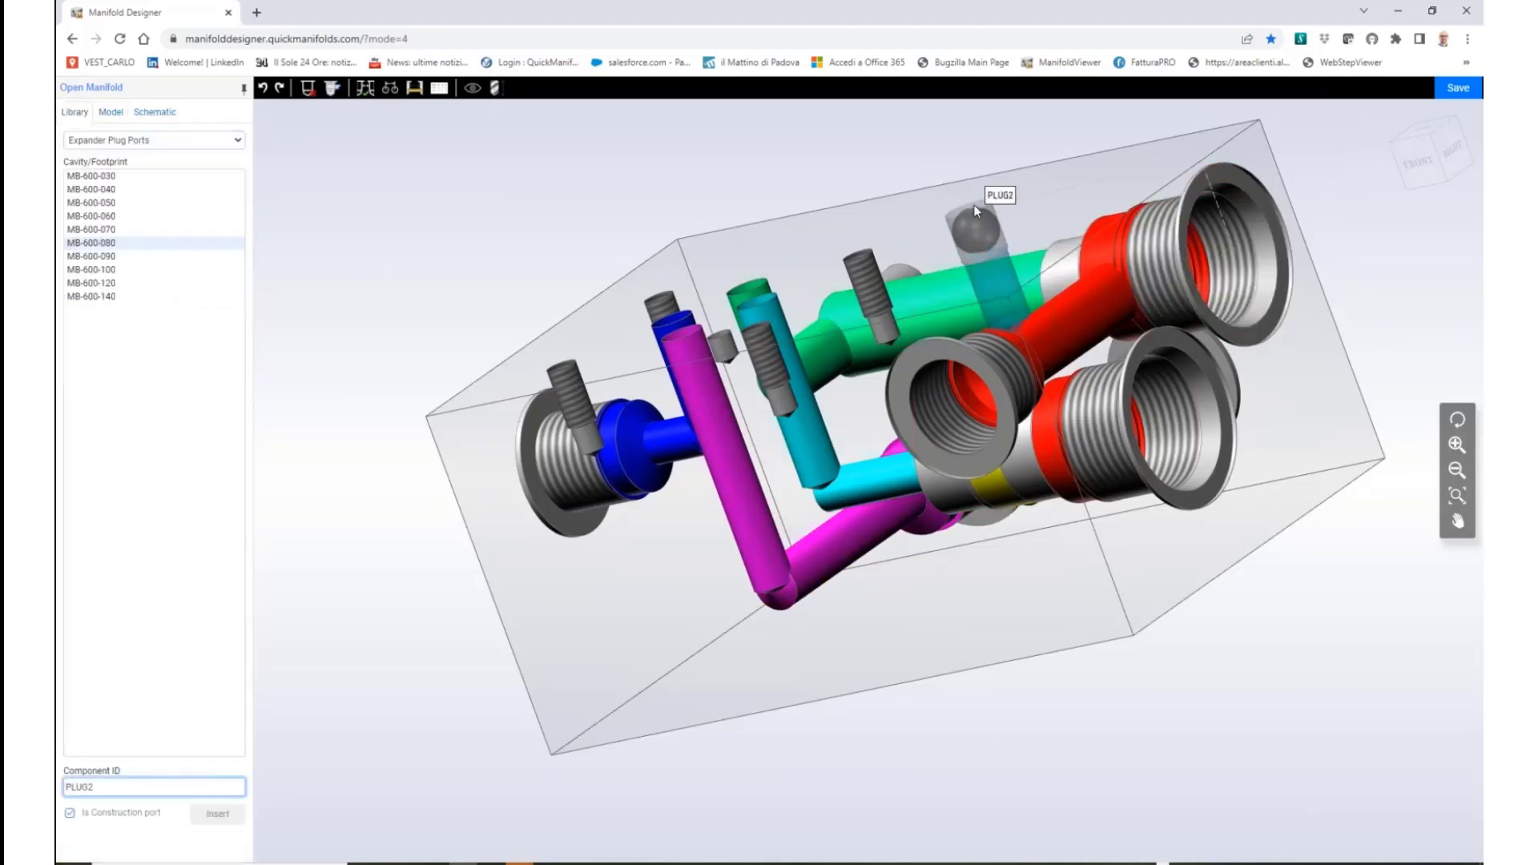
{"action": "left_click", "coordinate": [993, 204]}
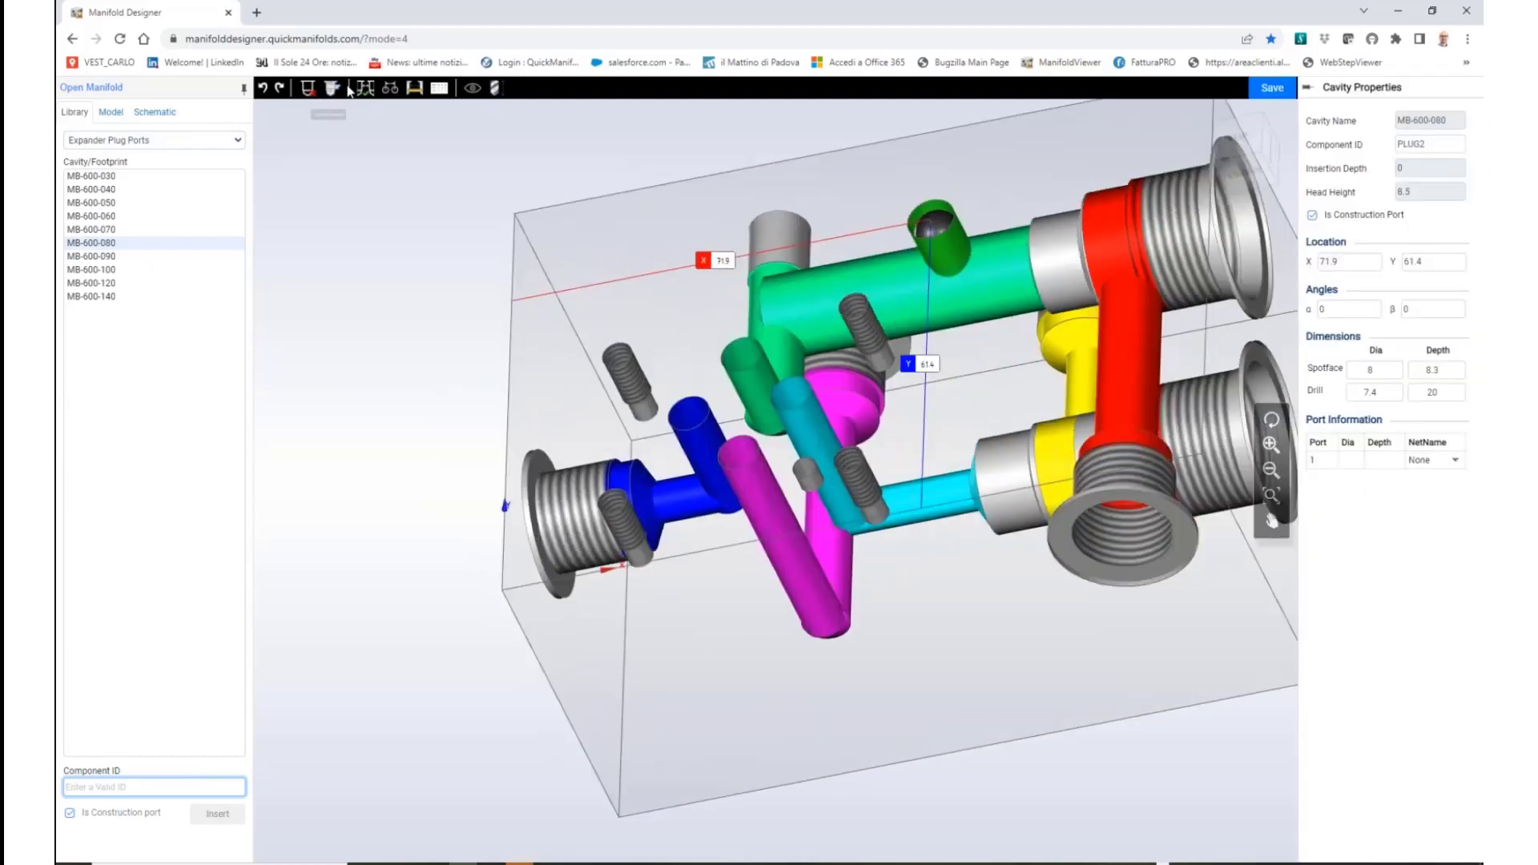
Connect PLUG2 to cavity 2 so its drilling meets the red NET-1 passage of port T
{"action": "left_click", "coordinate": [334, 90]}
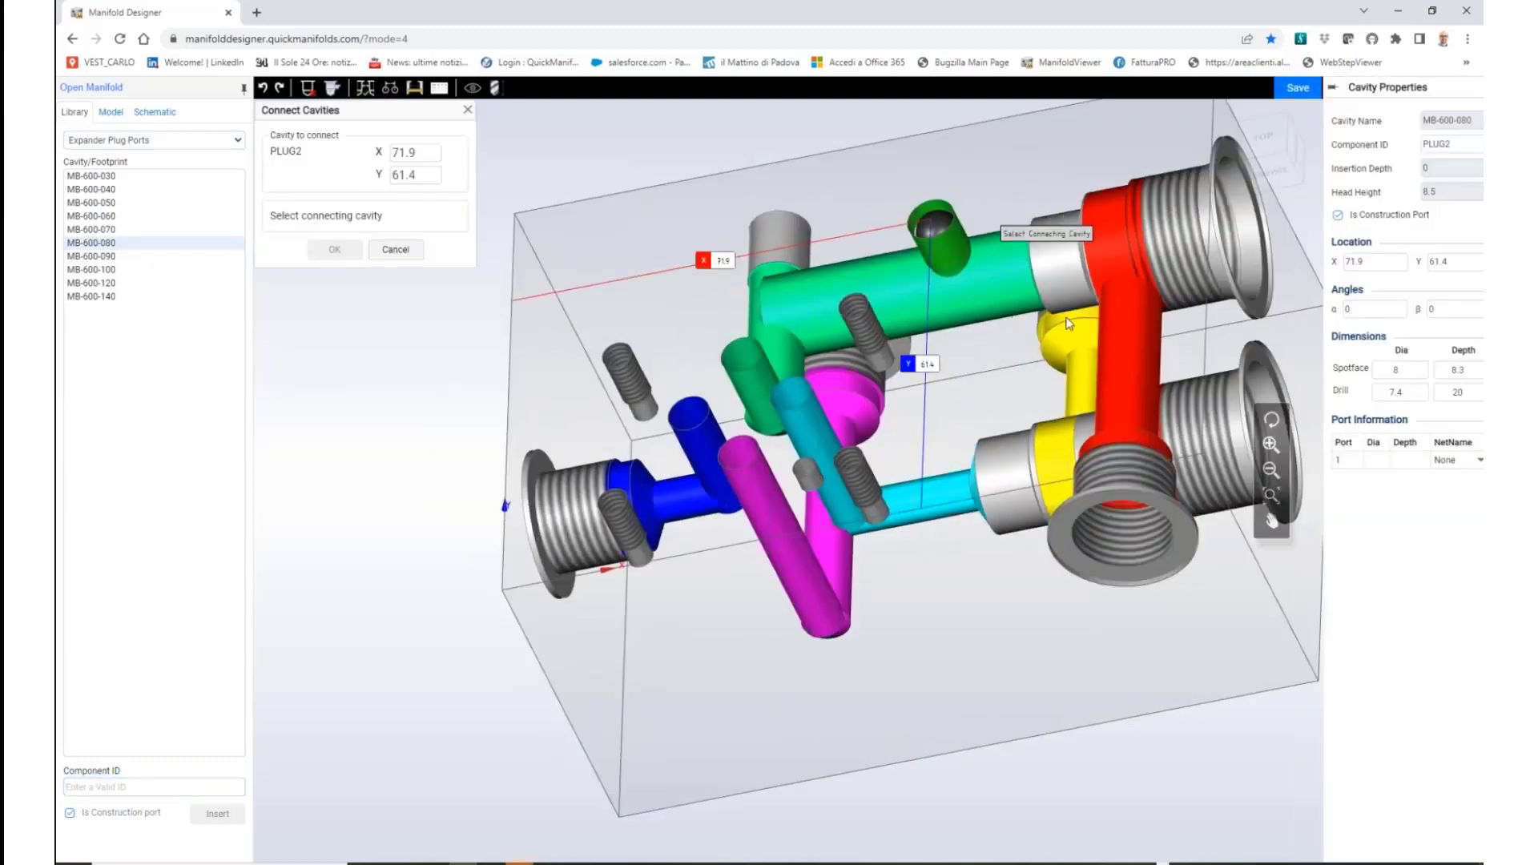
{"action": "left_click", "coordinate": [1183, 423]}
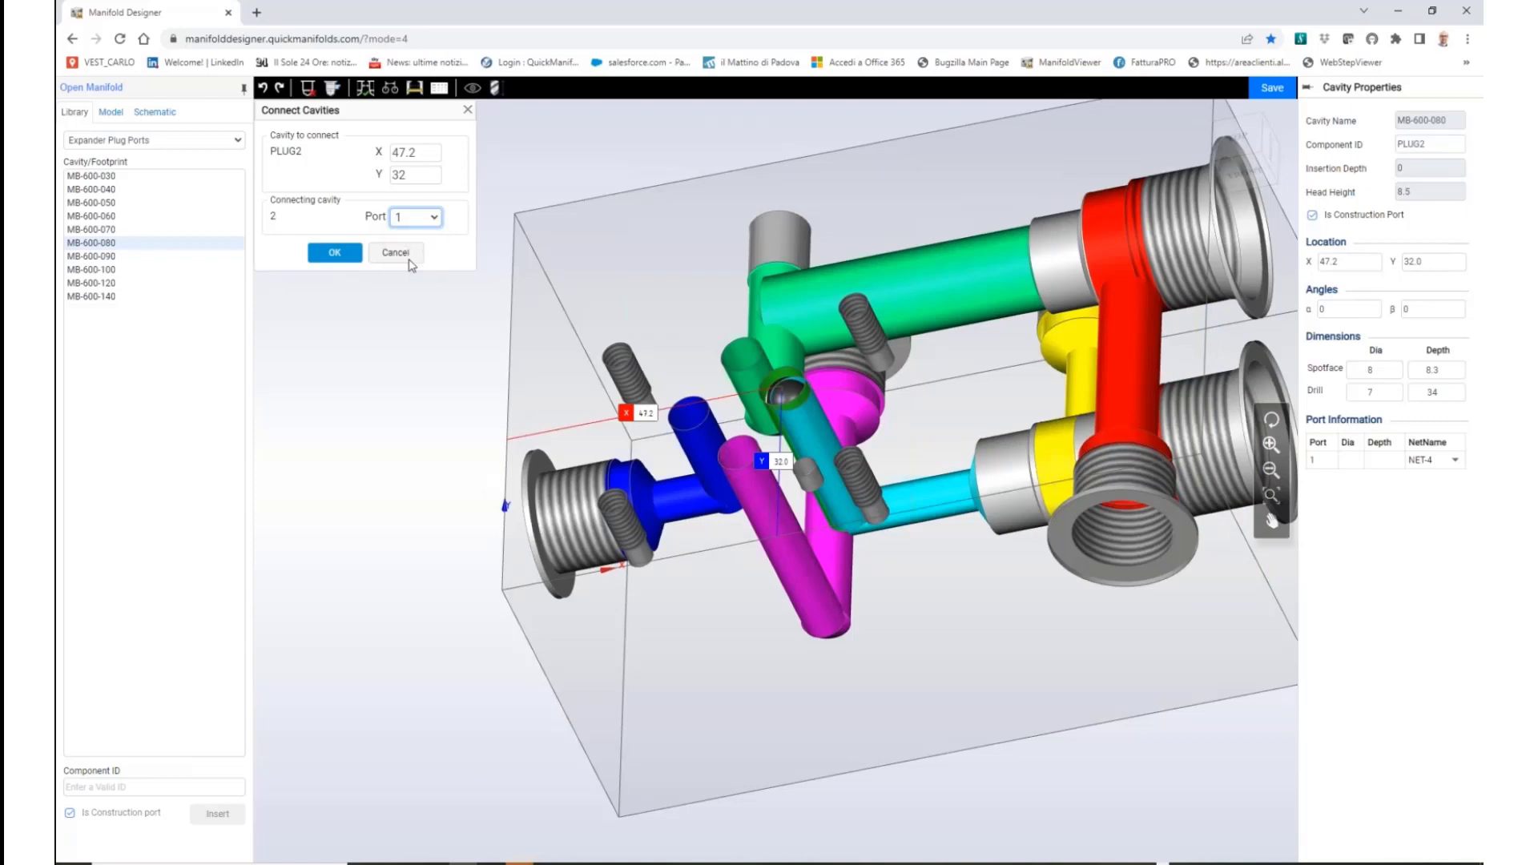
{"action": "left_click", "coordinate": [349, 261]}
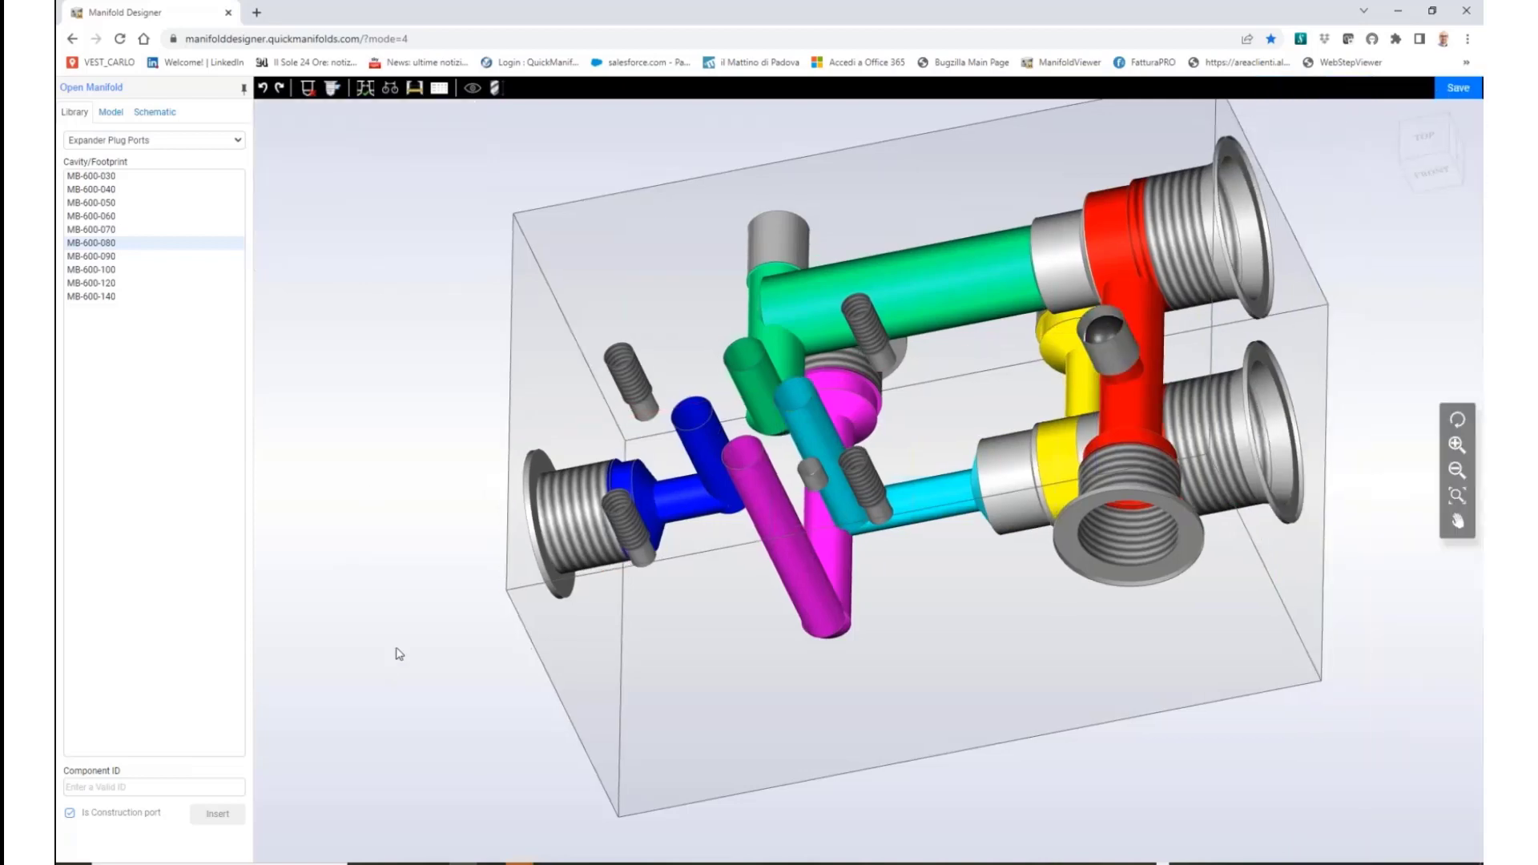
Insert an M6x1.0-6H metric bolt hole named MountingHole1 on the bottom face, near the front left corner
{"action": "left_click_drag", "start_coordinate": [398, 652], "coordinate": [313, 230]}
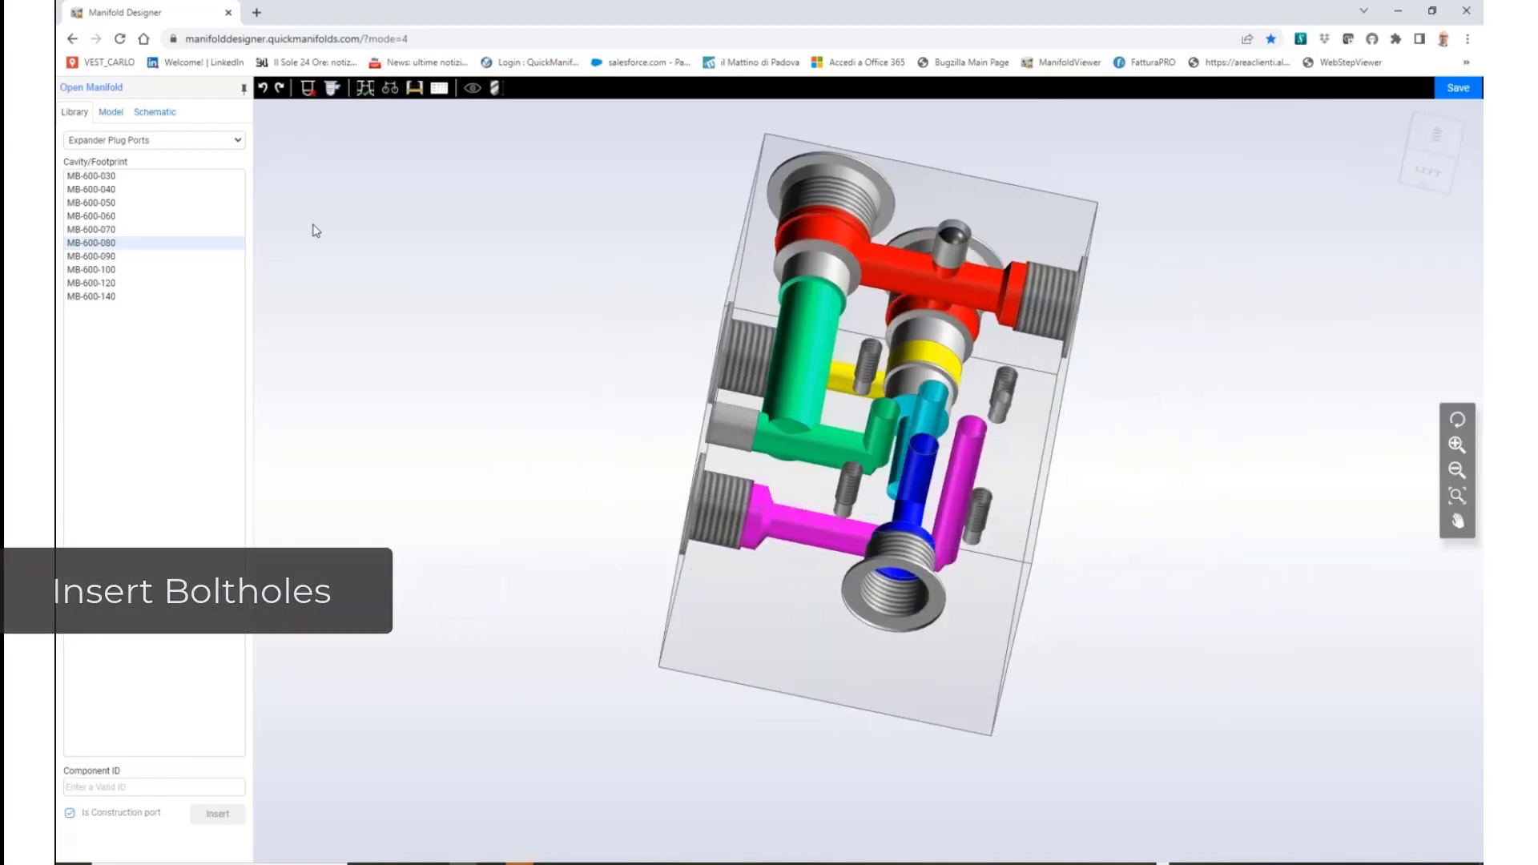
{"action": "left_click", "coordinate": [147, 138]}
{"action": "scroll", "coordinate": [224, 164], "scroll_direction": "up", "scroll_amount": 3}
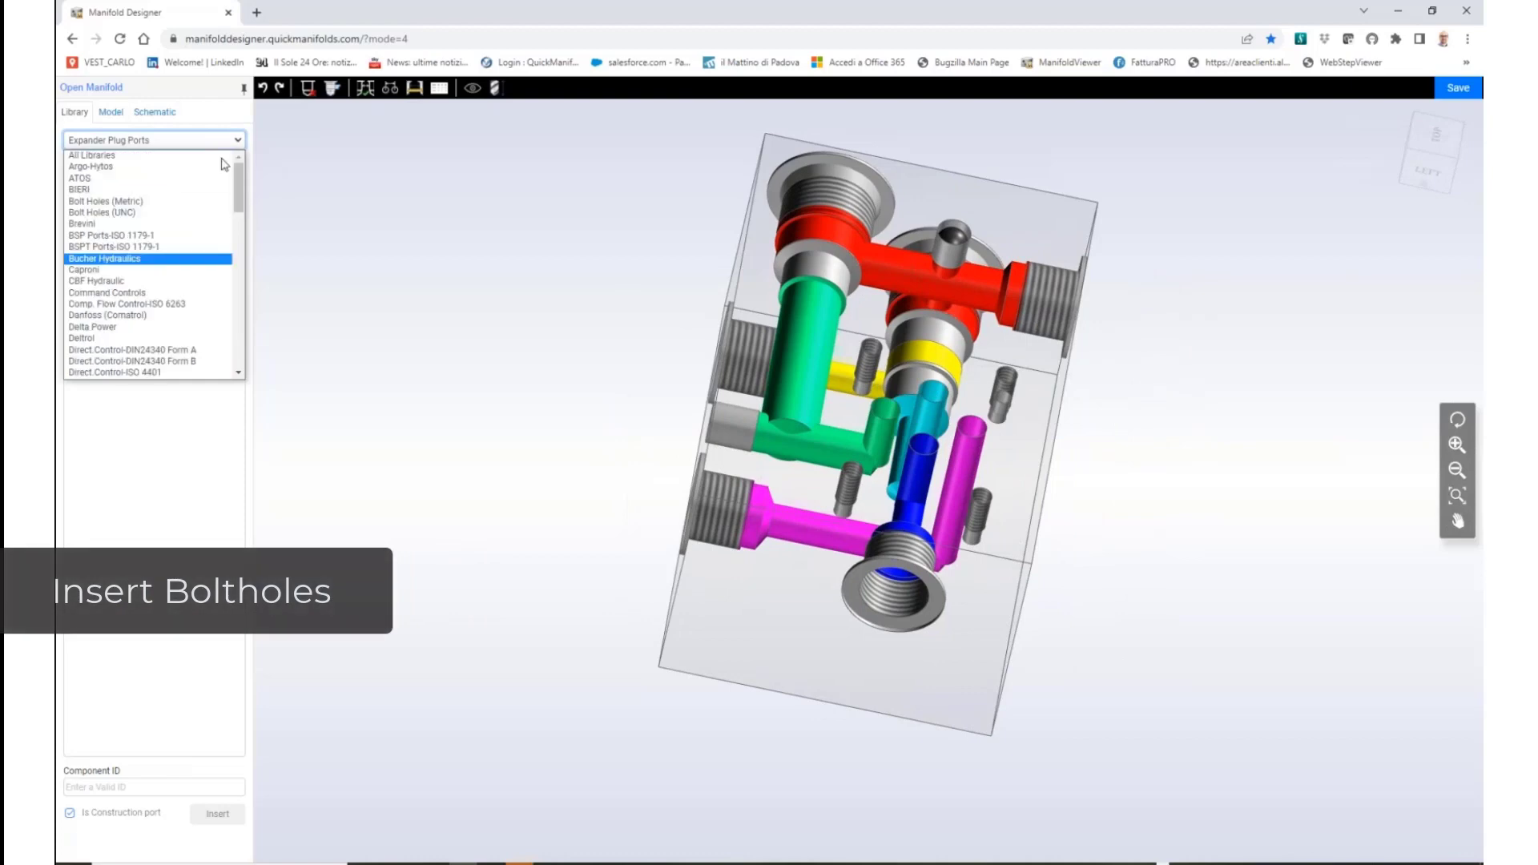
{"action": "left_click", "coordinate": [148, 201]}
{"action": "left_click", "coordinate": [94, 323]}
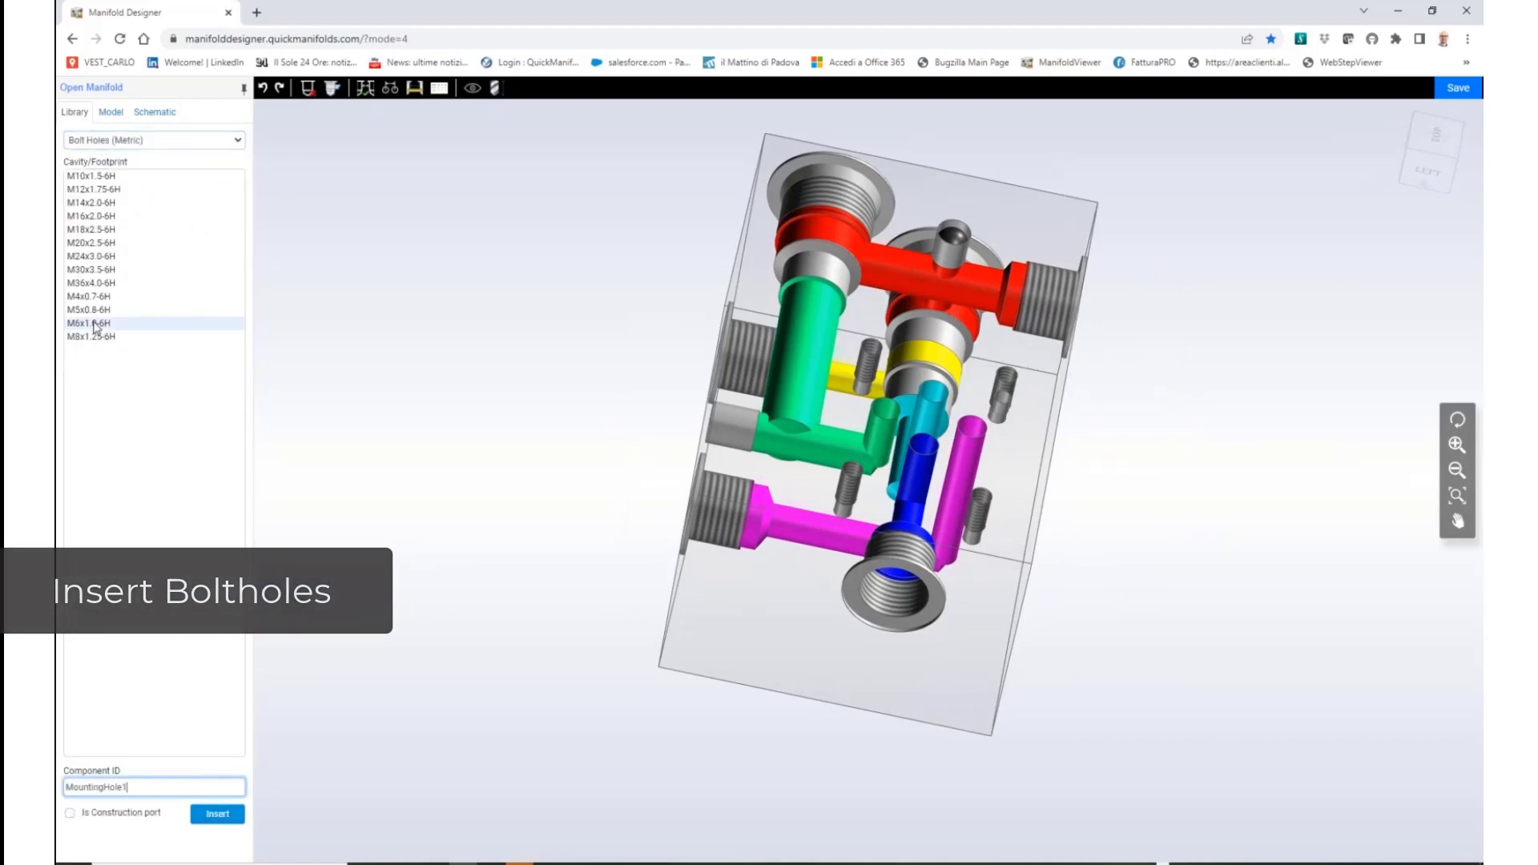
{"action": "middle_click_drag", "start_coordinate": [823, 753], "coordinate": [838, 585]}
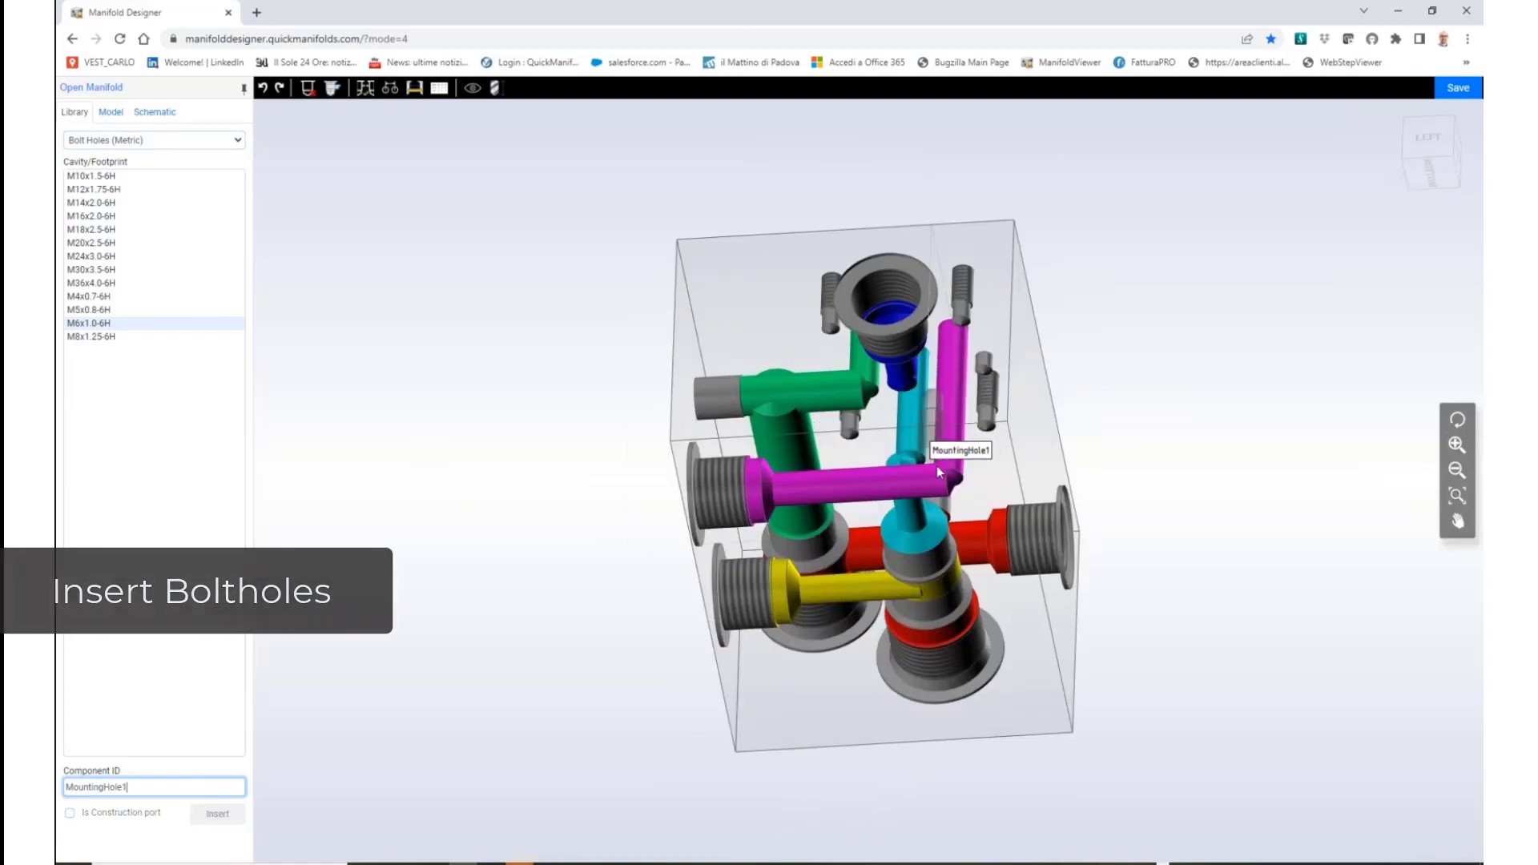
{"action": "left_click", "coordinate": [979, 469]}
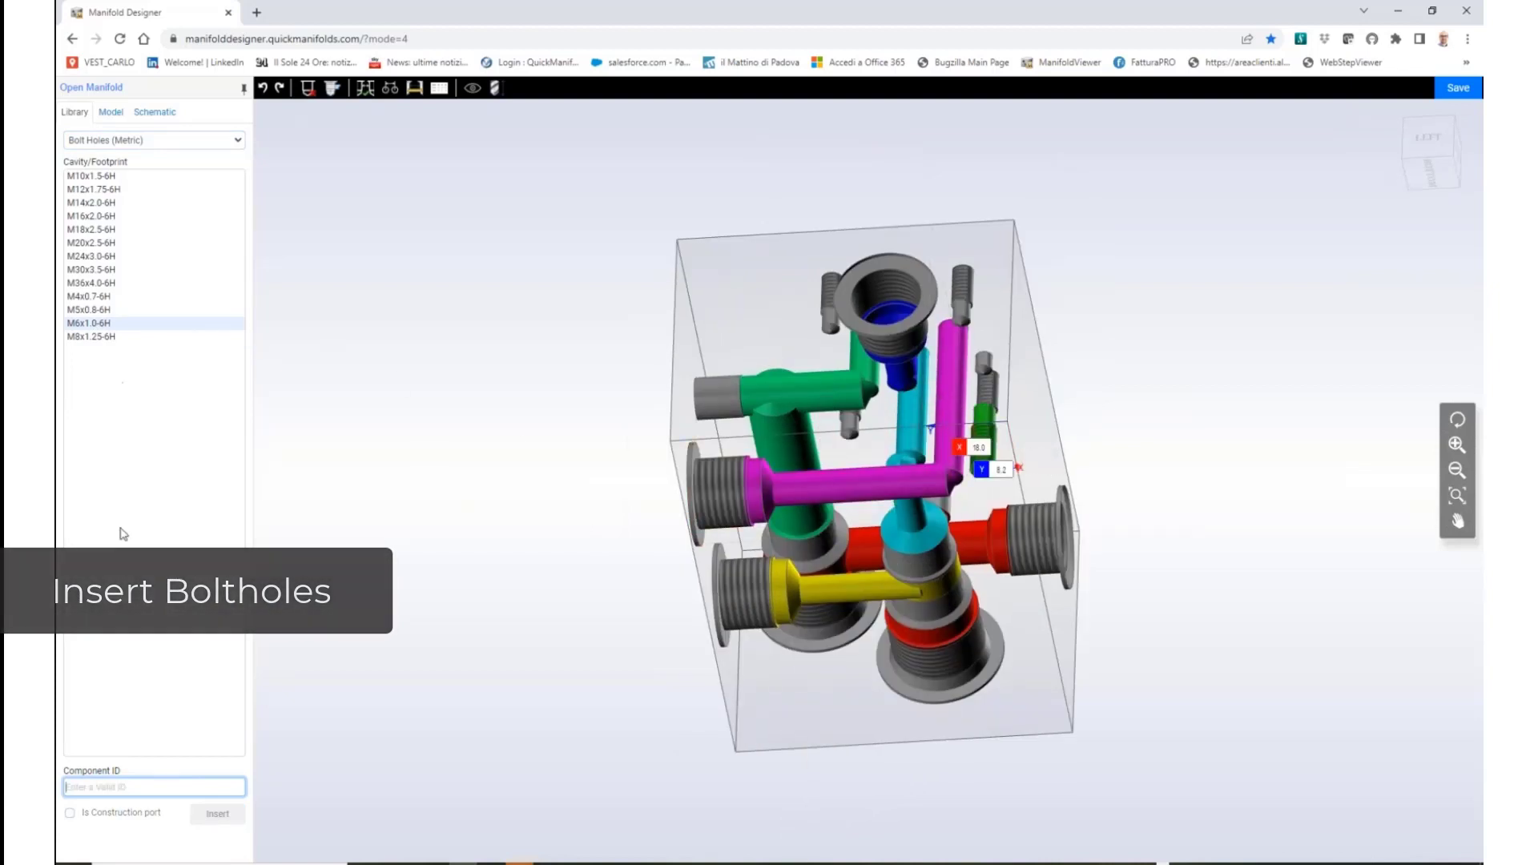
Insert a second M6x1.0-6H bolt hole named MountingHole2 on the bottom face, near the back right corner
{"action": "left_click", "coordinate": [94, 324]}
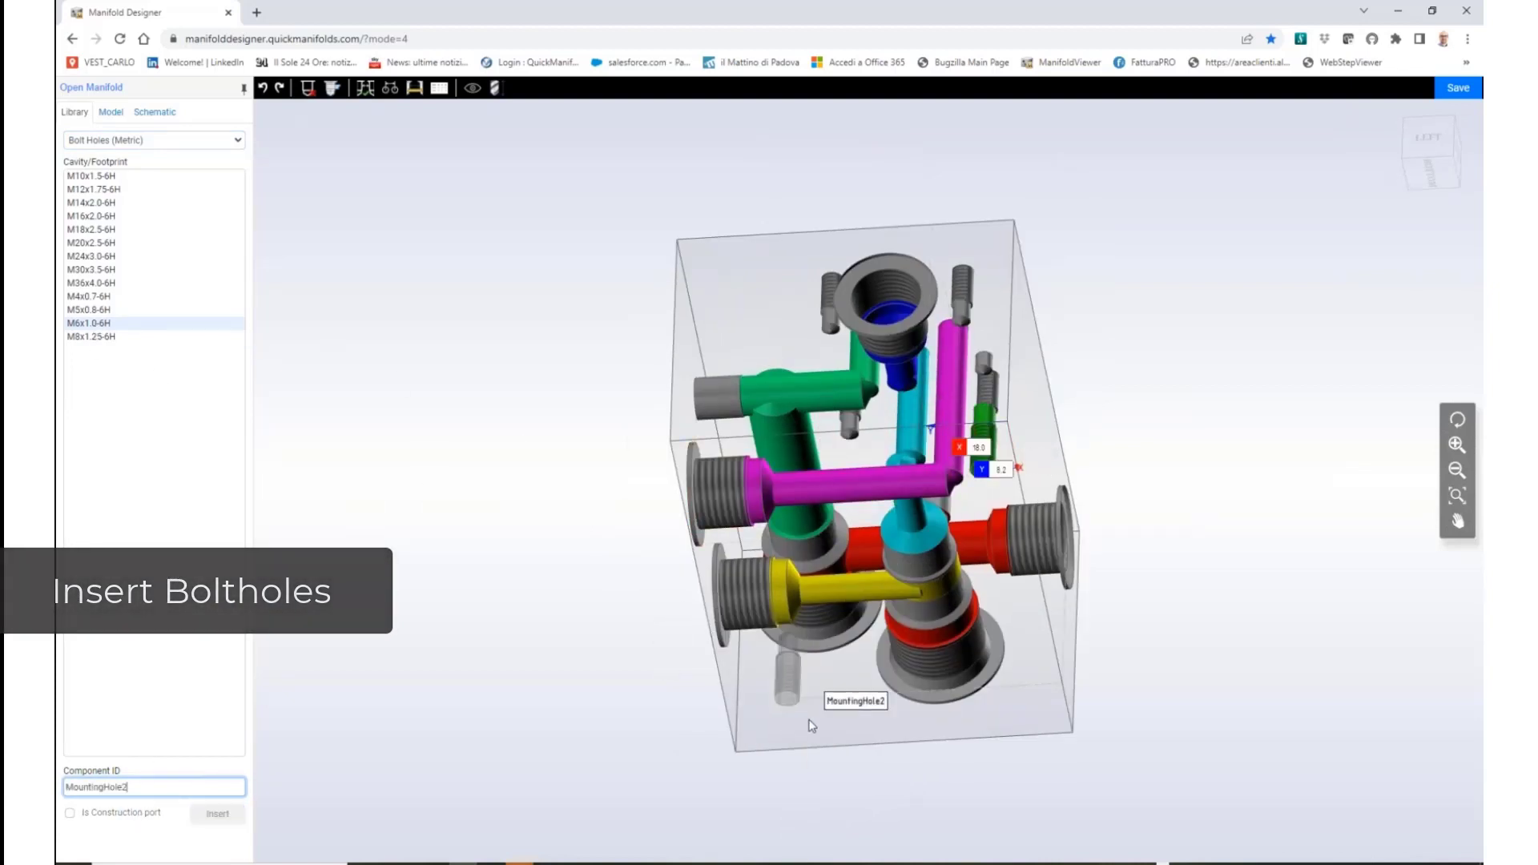
{"action": "left_click", "coordinate": [763, 711]}
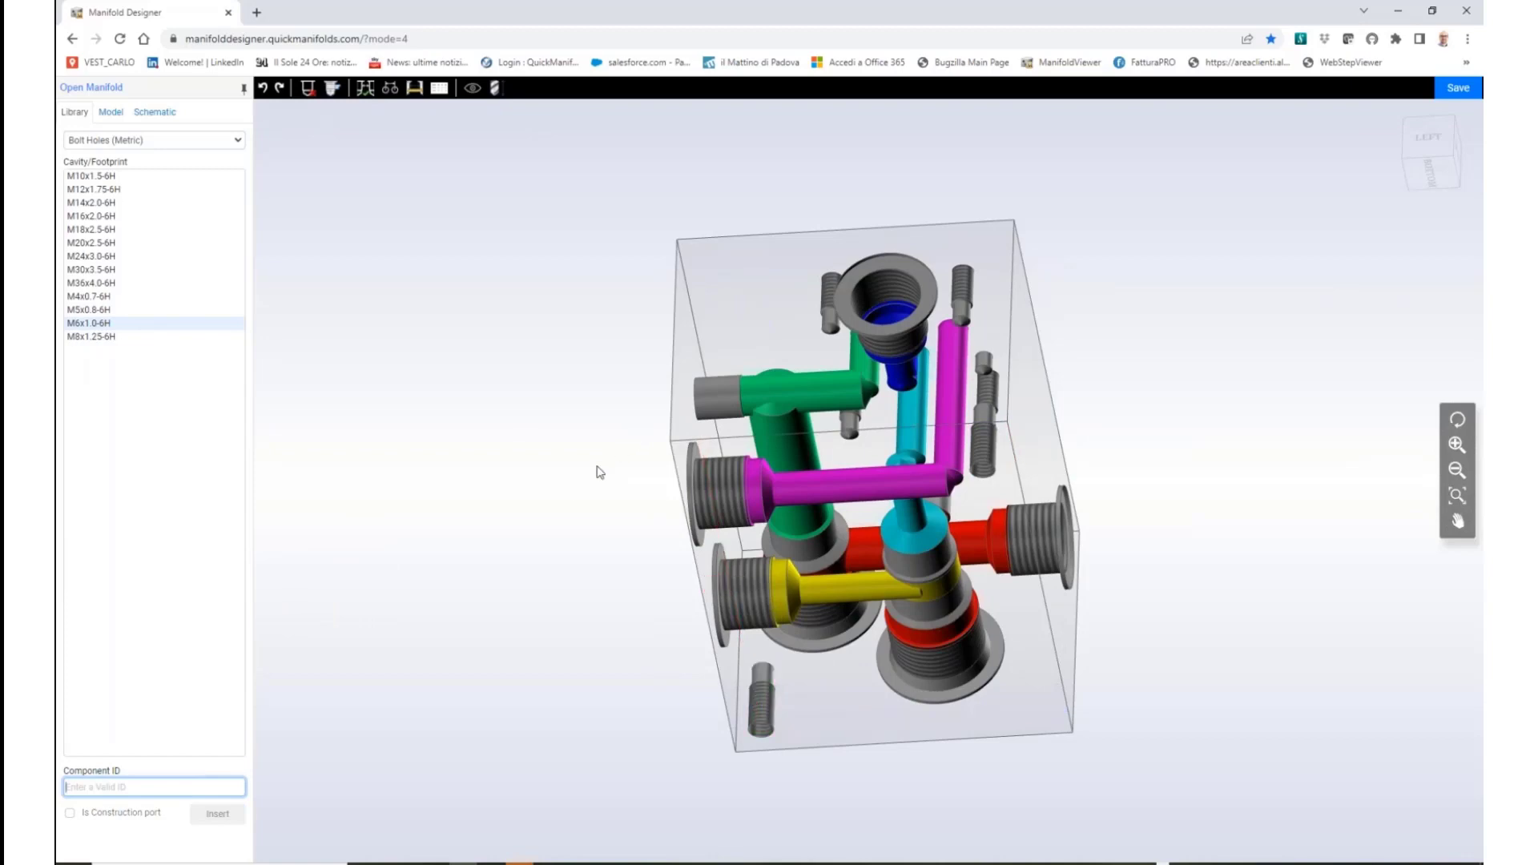
{"action": "middle_click_drag", "start_coordinate": [596, 472], "coordinate": [500, 558]}
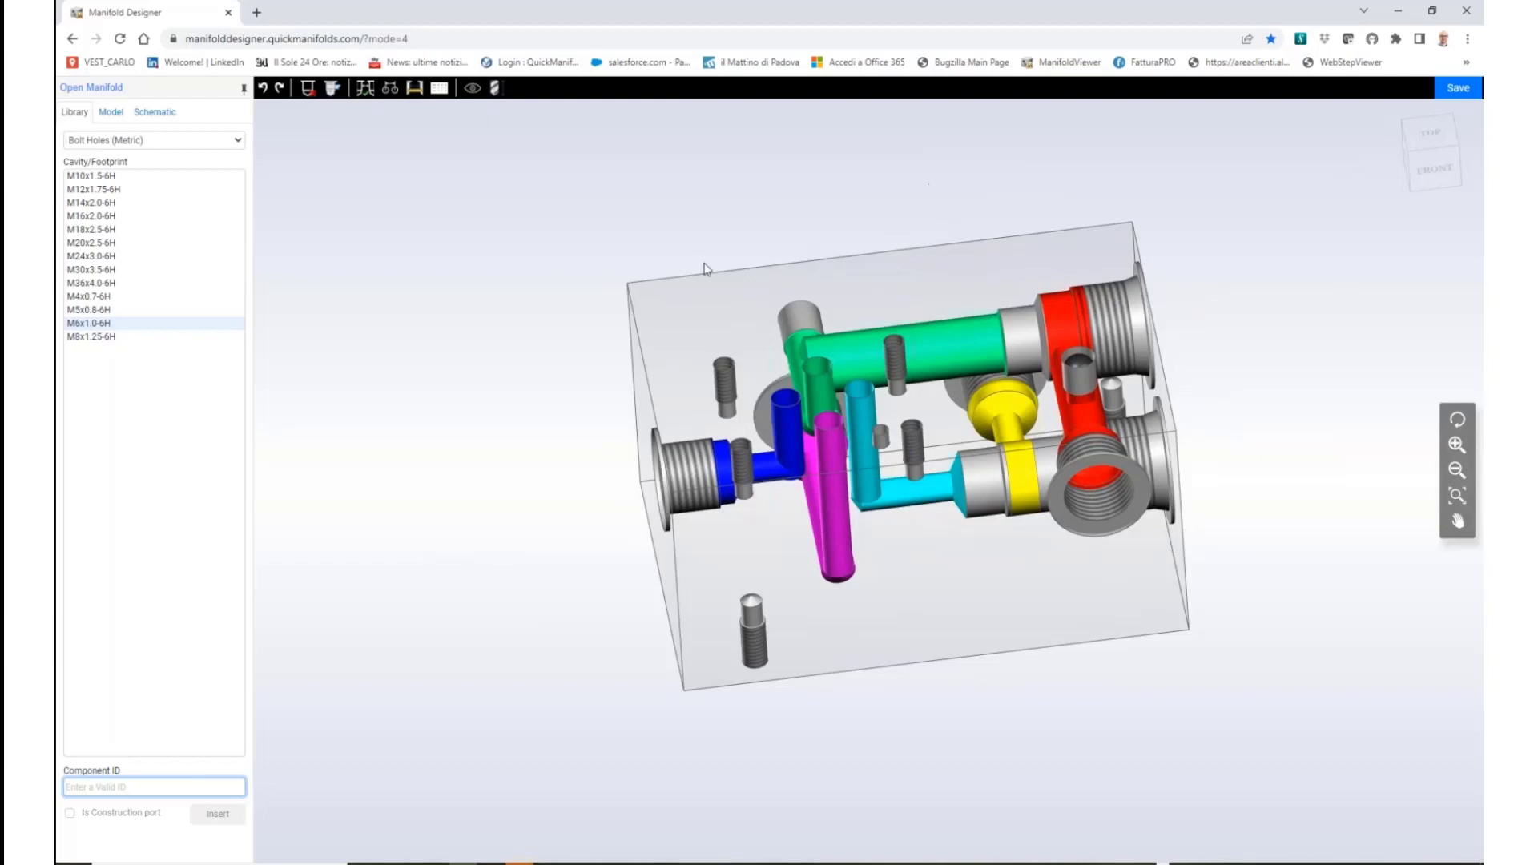
{"action": "middle_click_drag", "start_coordinate": [961, 623], "coordinate": [1122, 336]}
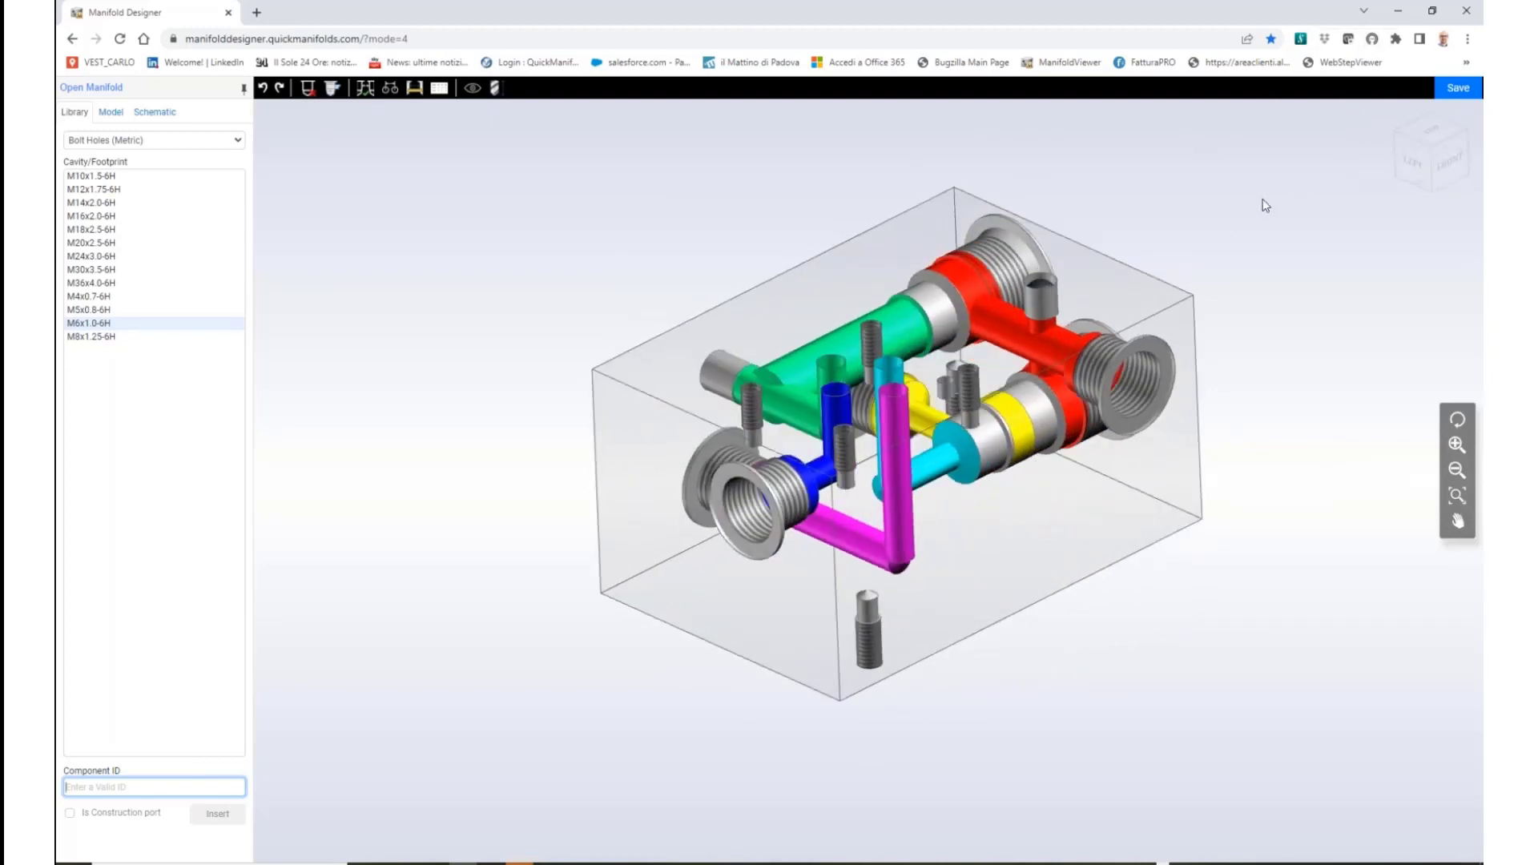
Save the manifold as EXERCISE4.mbxml in the Manifold Designer folder
{"action": "left_click", "coordinate": [1459, 89]}
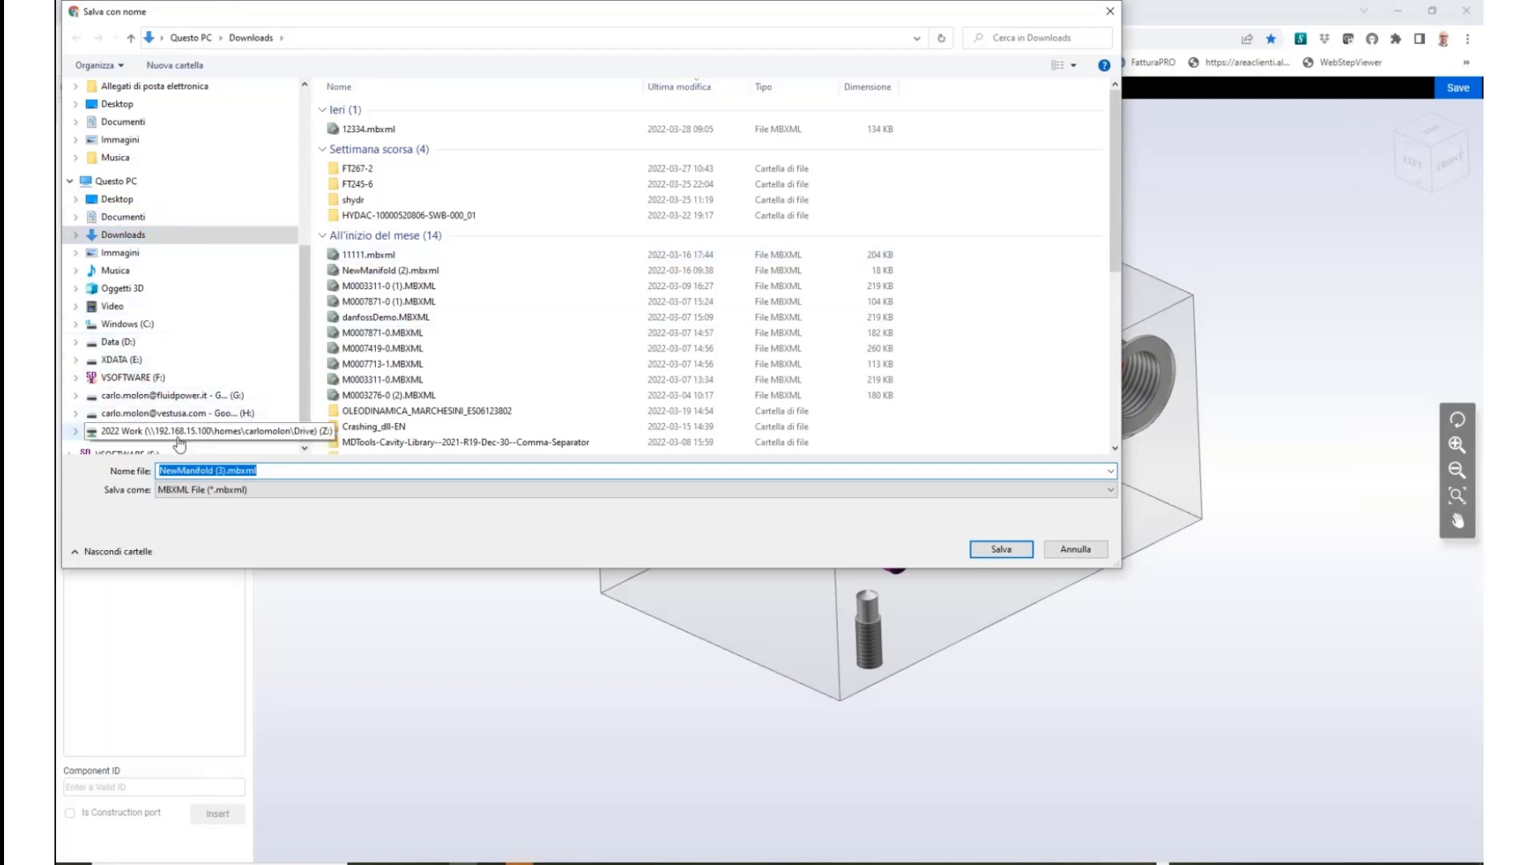
{"action": "scroll", "coordinate": [240, 248], "scroll_direction": "up", "scroll_amount": 5}
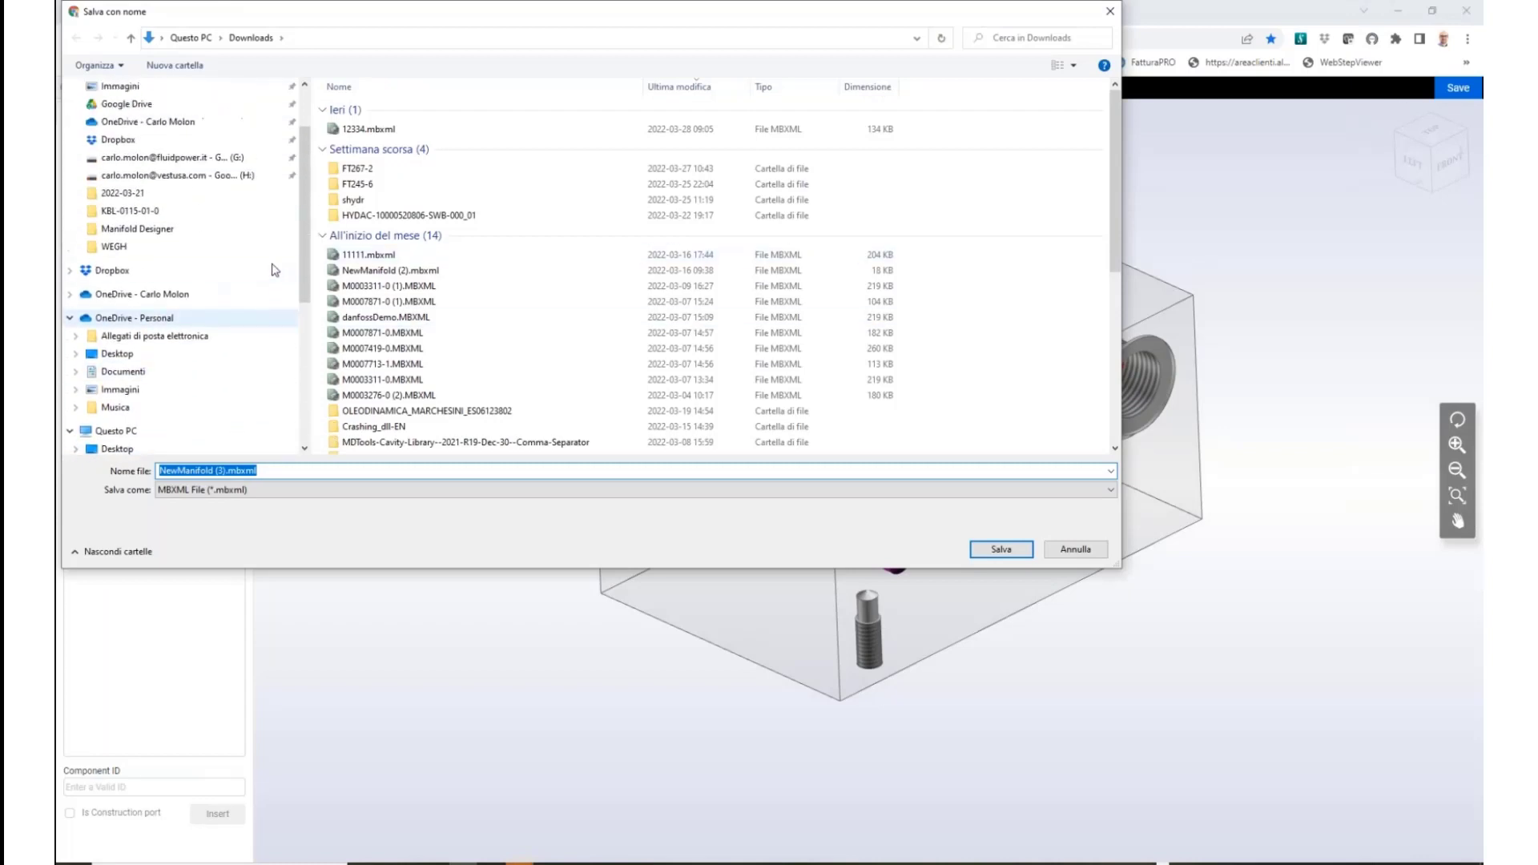
{"action": "left_click", "coordinate": [154, 232]}
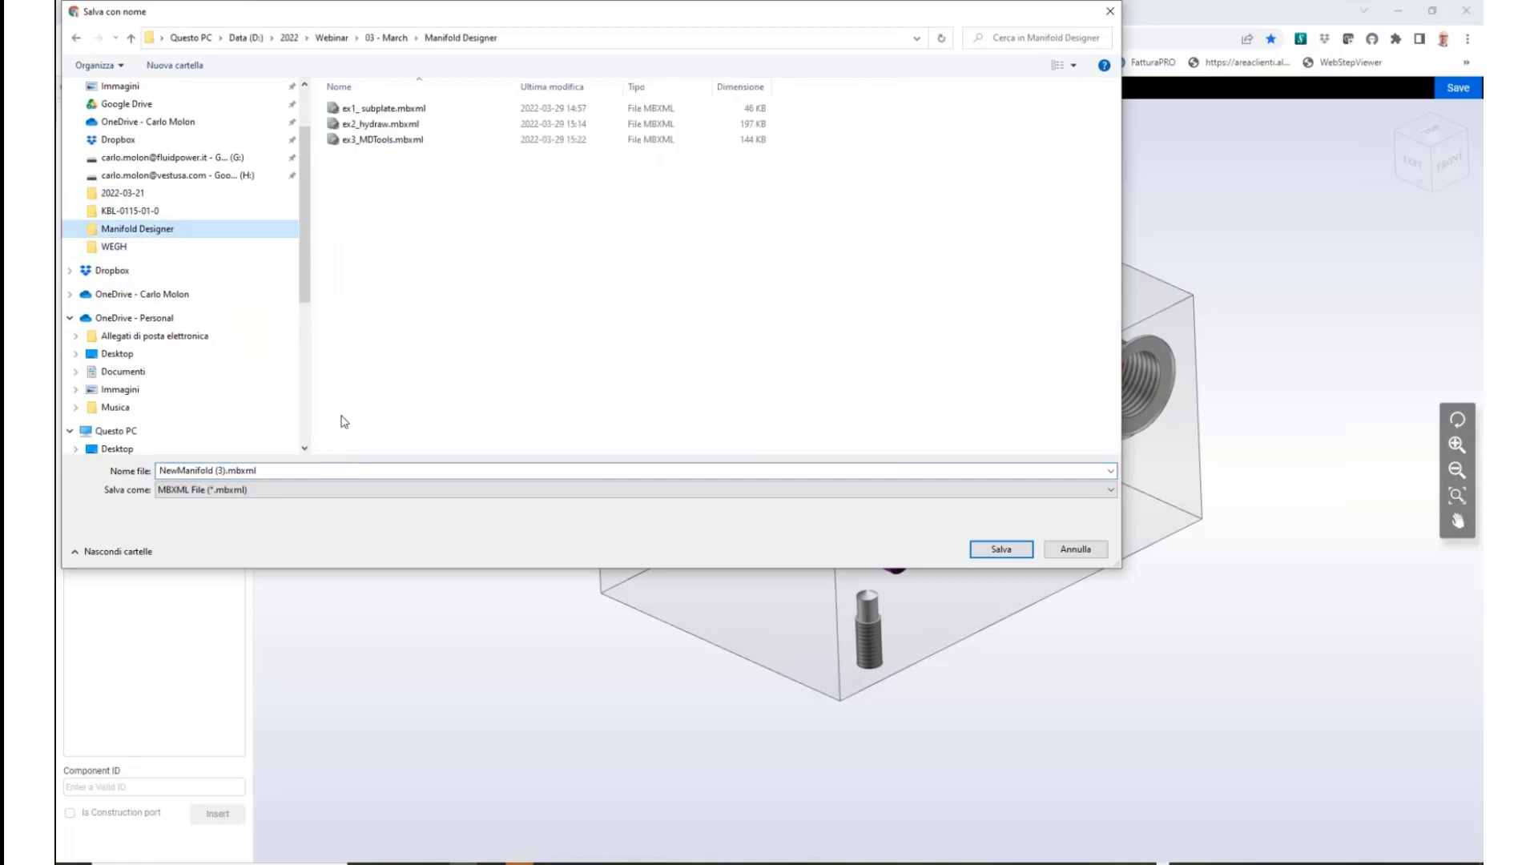
{"action": "type", "text": "EXER"}
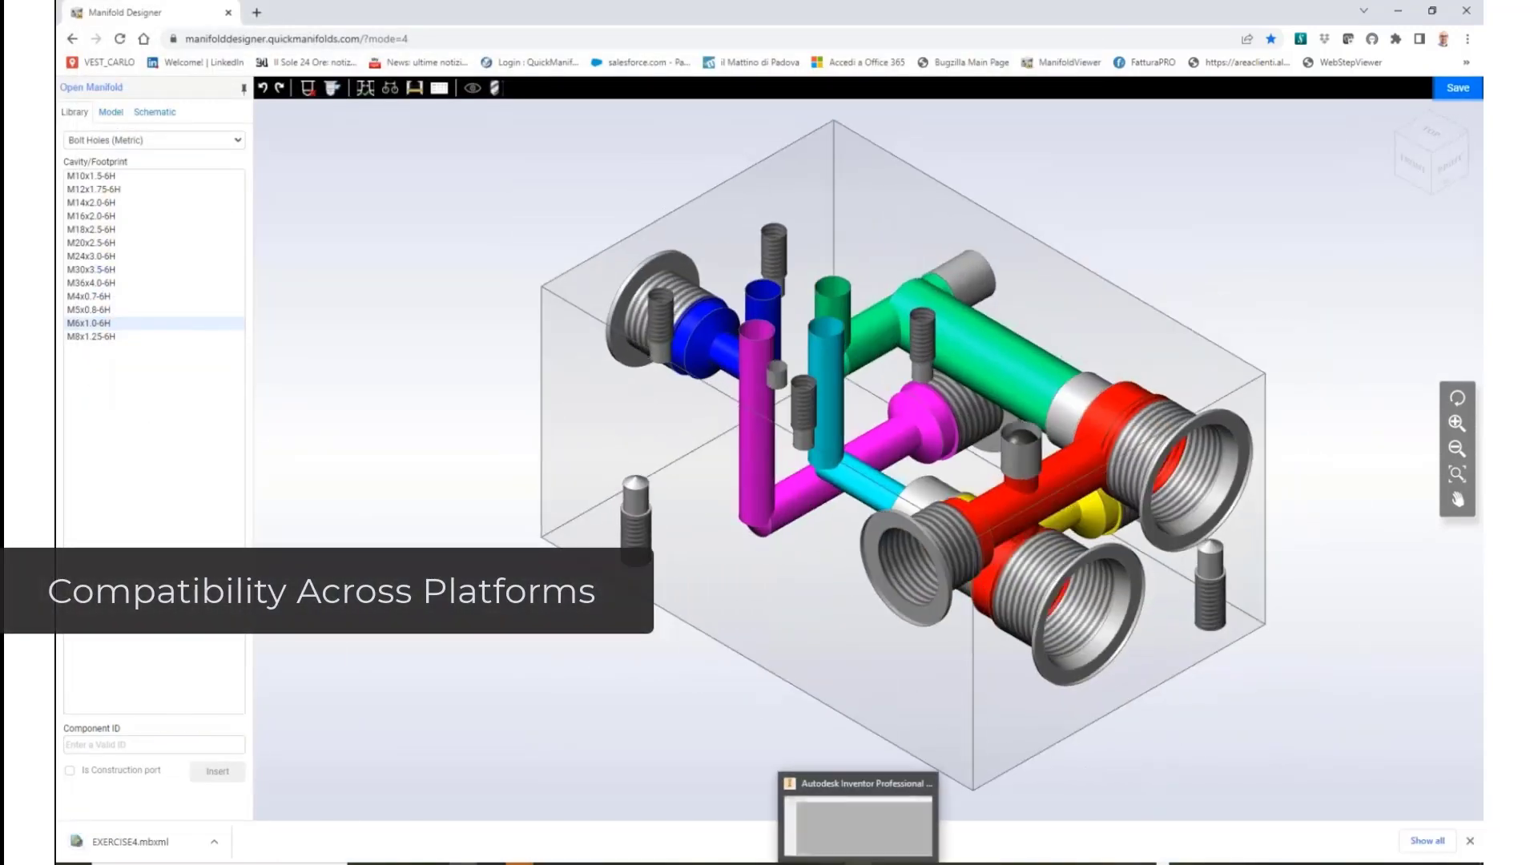
Switch to Autodesk Inventor Professional 2022 and look through its add-in manager for the MDTools entries
{"action": "left_click", "coordinate": [853, 841]}
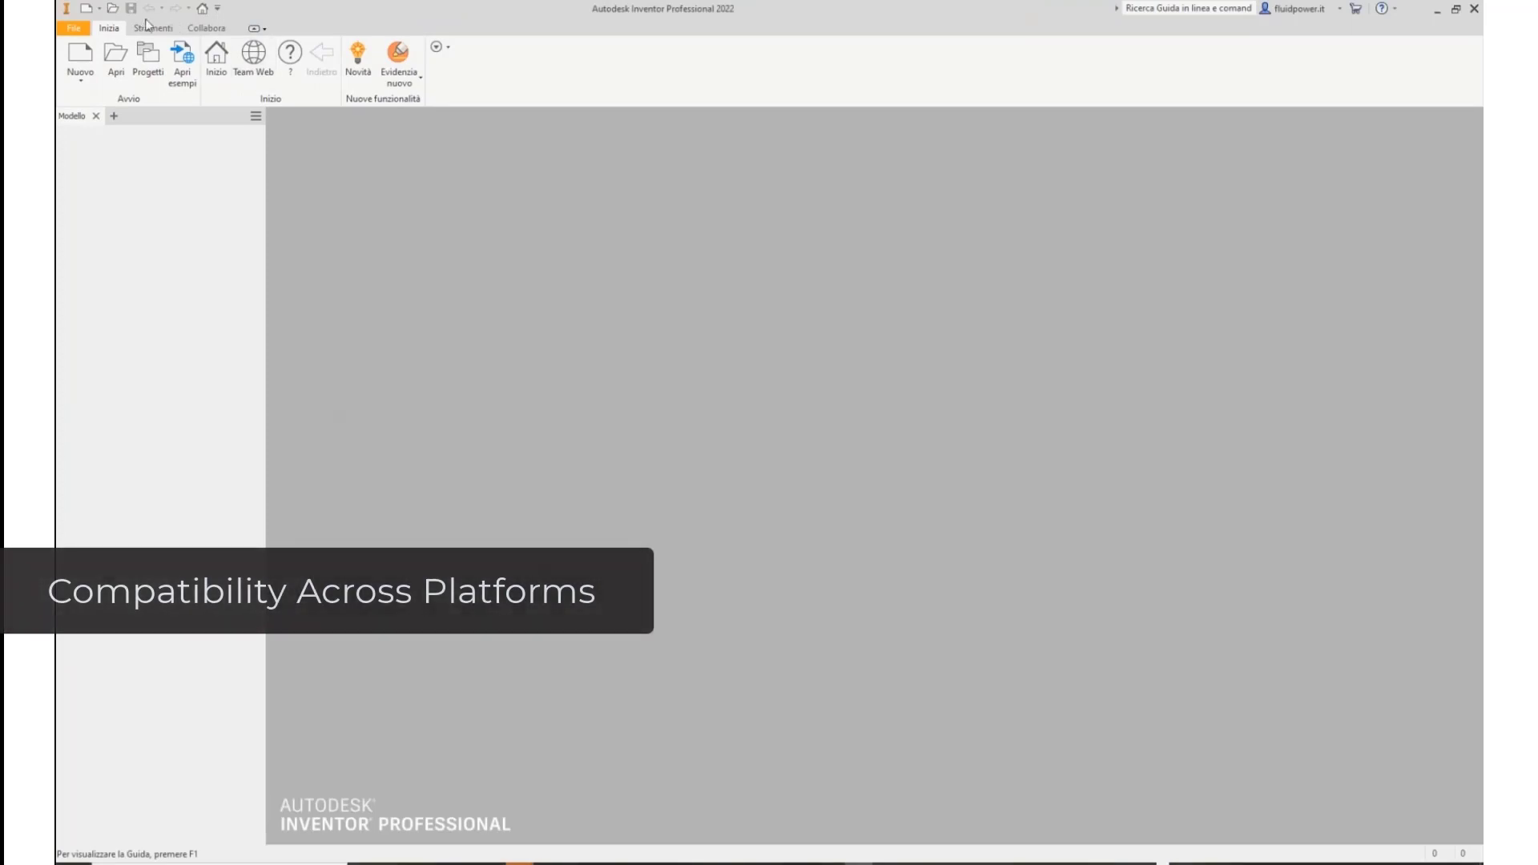
{"action": "left_click", "coordinate": [155, 31]}
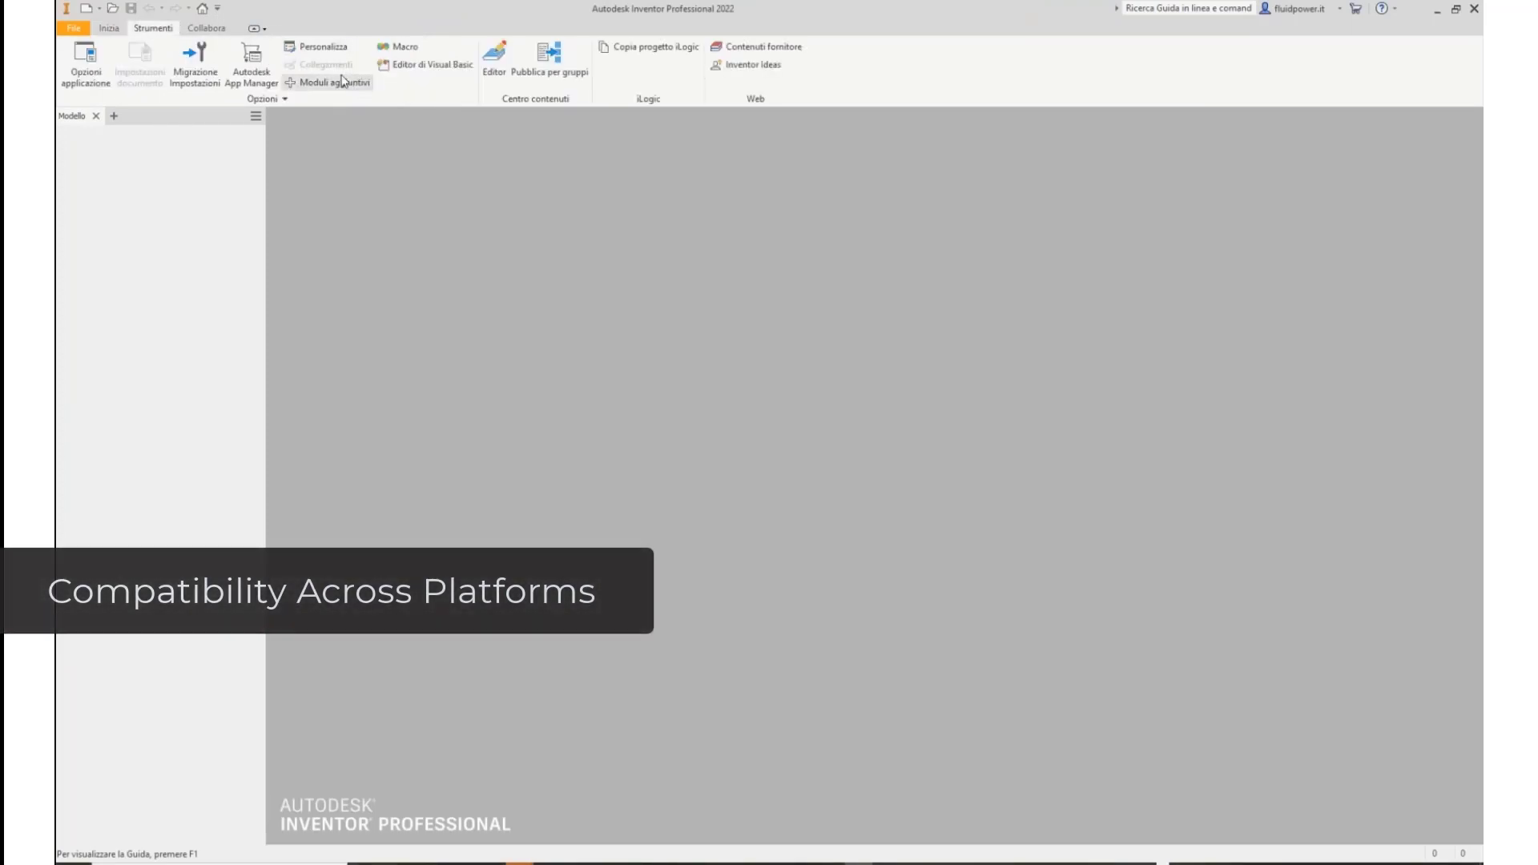
{"action": "scroll", "coordinate": [762, 364], "scroll_direction": "down", "scroll_amount": 2}
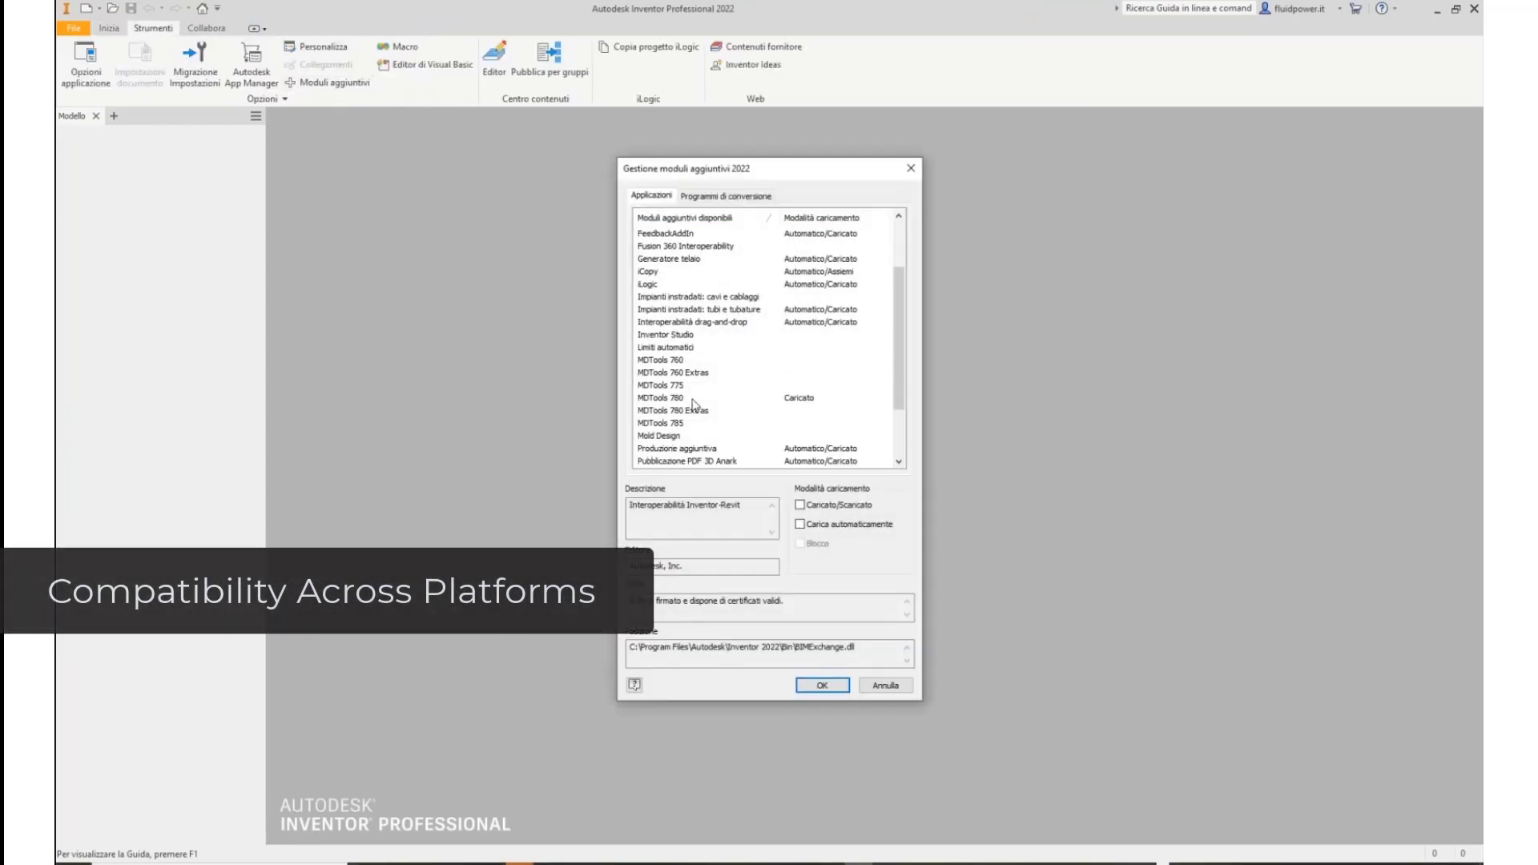
{"action": "left_click", "coordinate": [823, 685]}
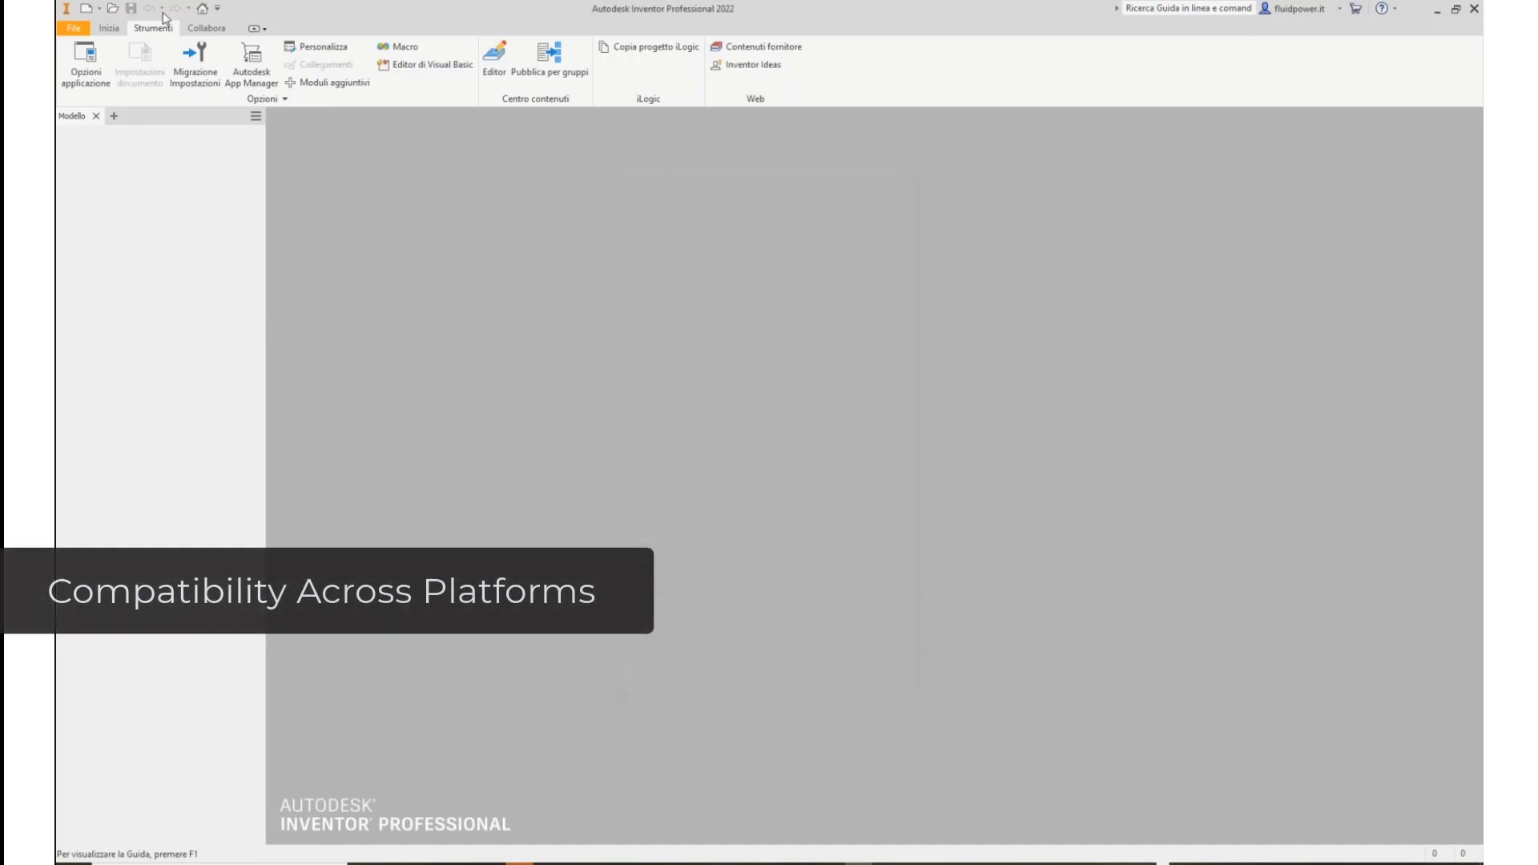
Switch to SOLIDWORKS 2021 and create a new part
{"action": "key", "text": "super"}
{"action": "type", "text": "SOLID"}
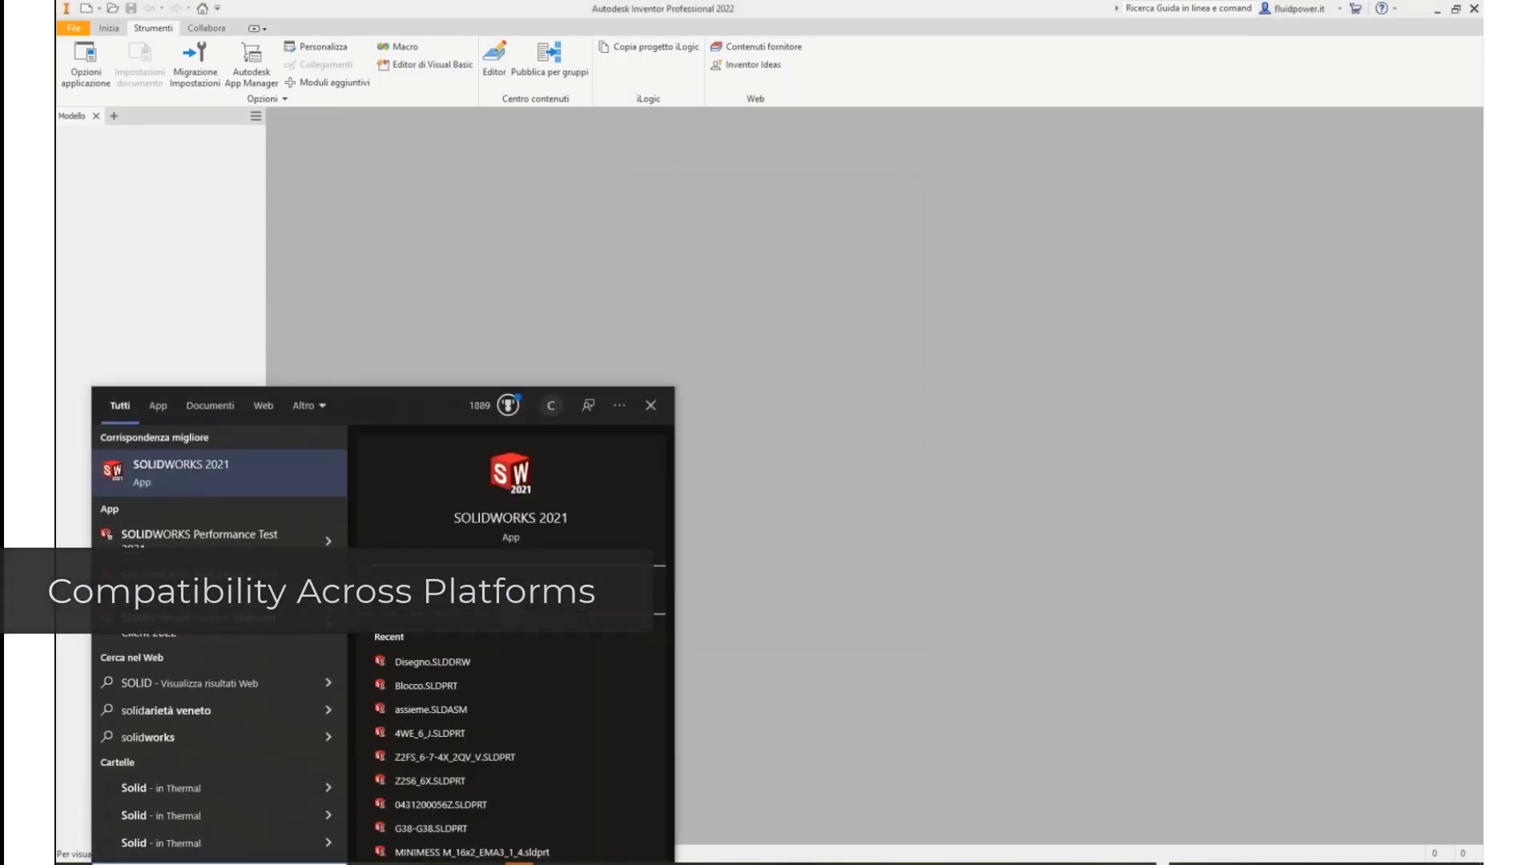
{"action": "key", "text": "Return"}
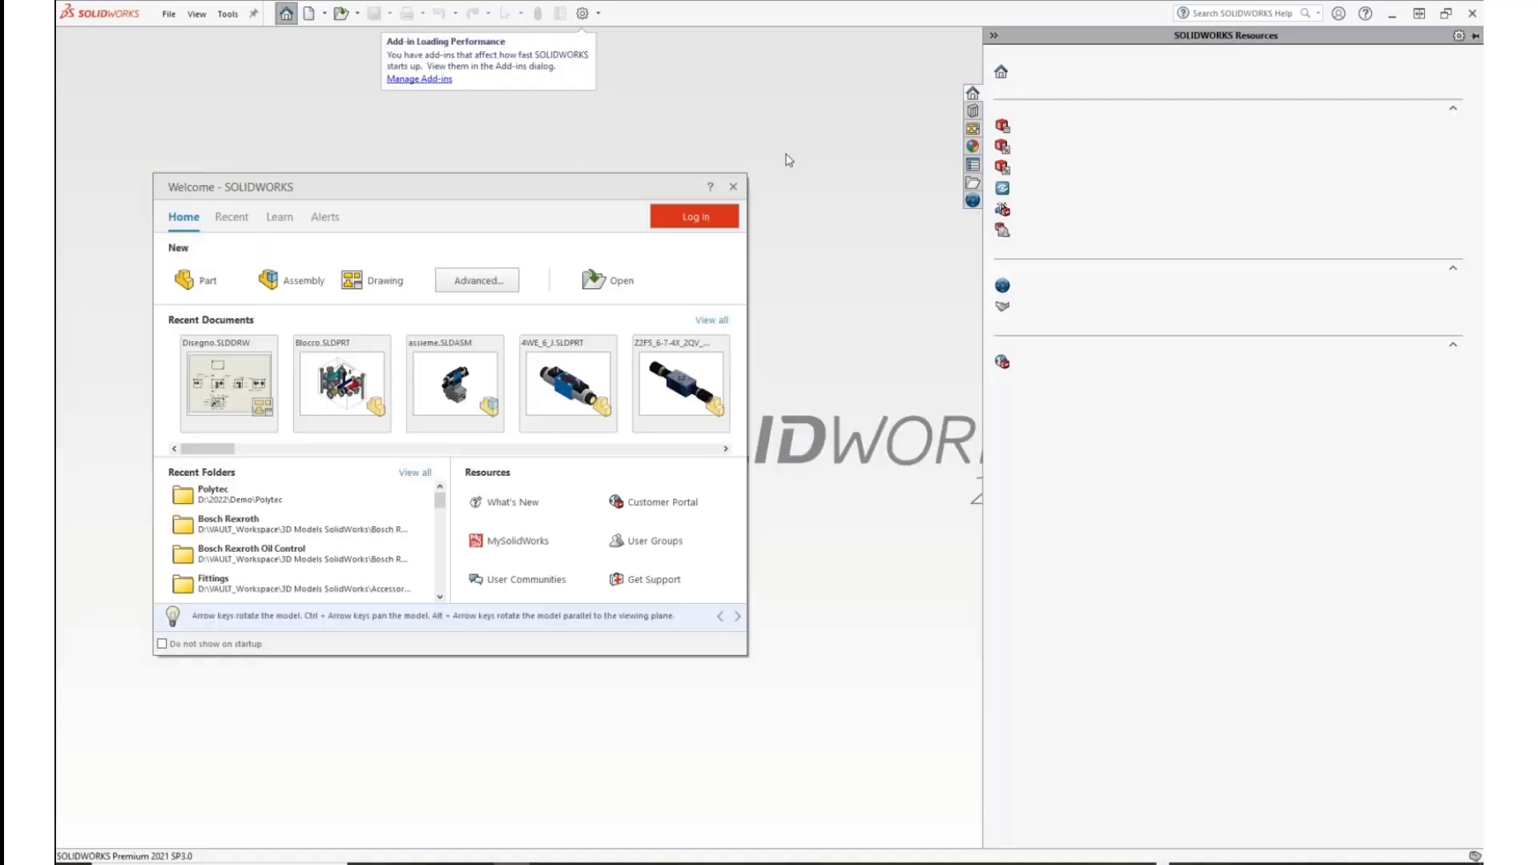
{"action": "left_click", "coordinate": [291, 141]}
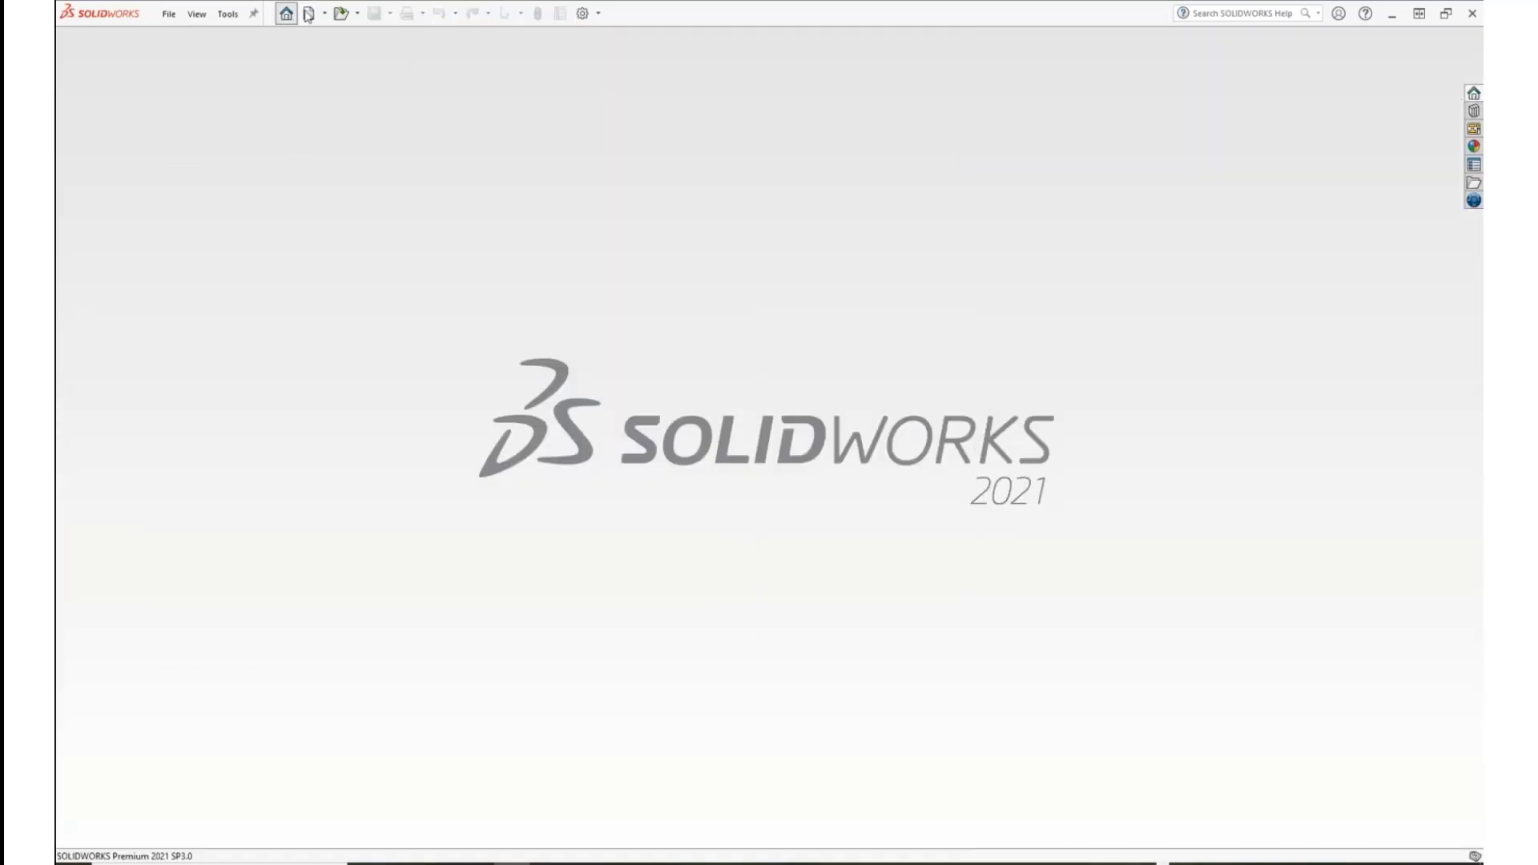
{"action": "left_click", "coordinate": [310, 13]}
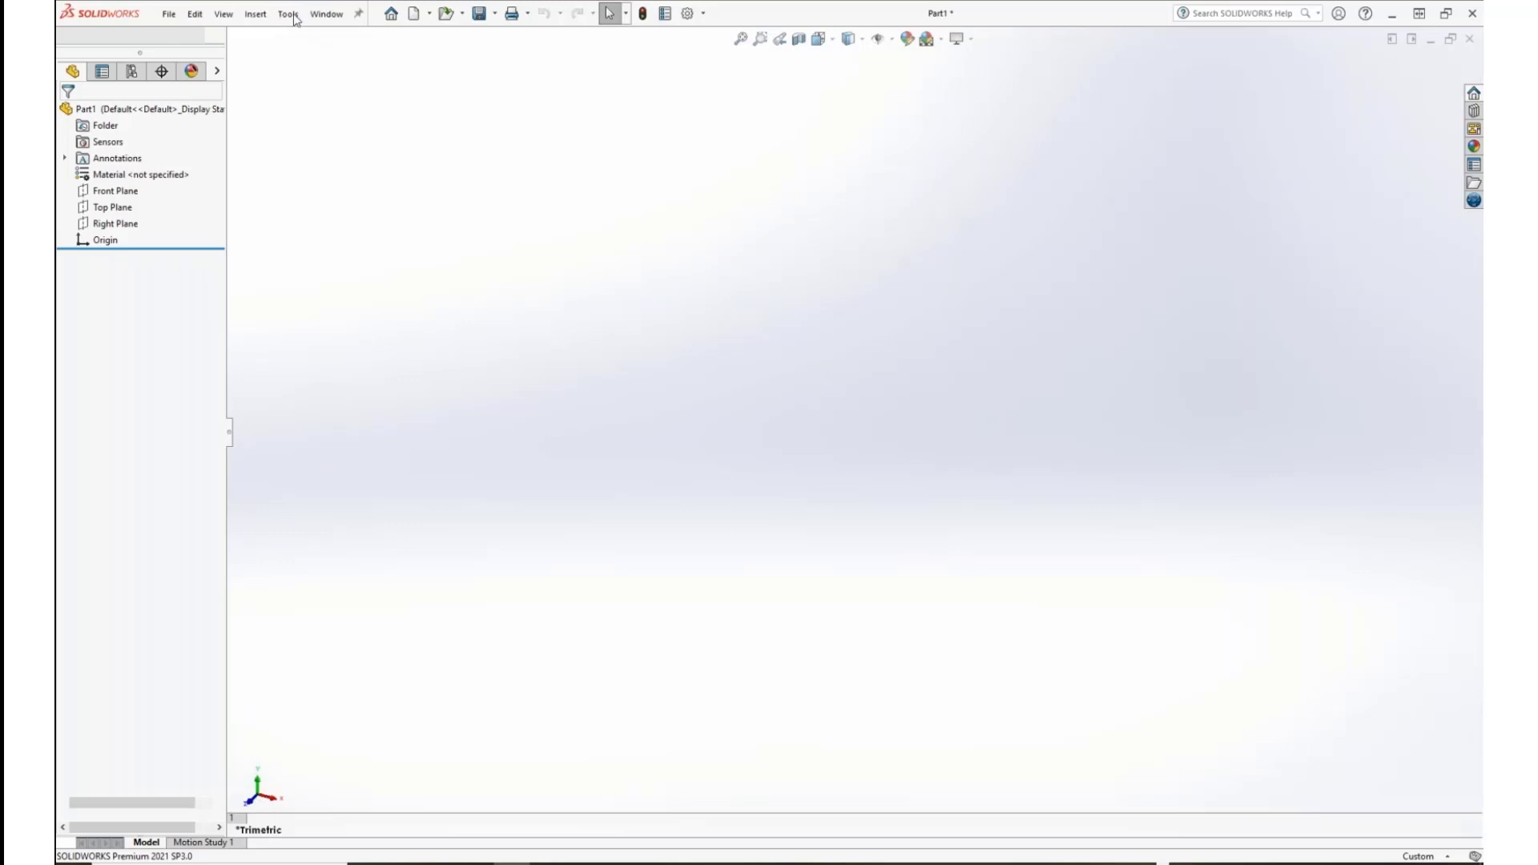
Load the MDTools 975 add-in and bring up its commands
{"action": "left_click", "coordinate": [290, 15]}
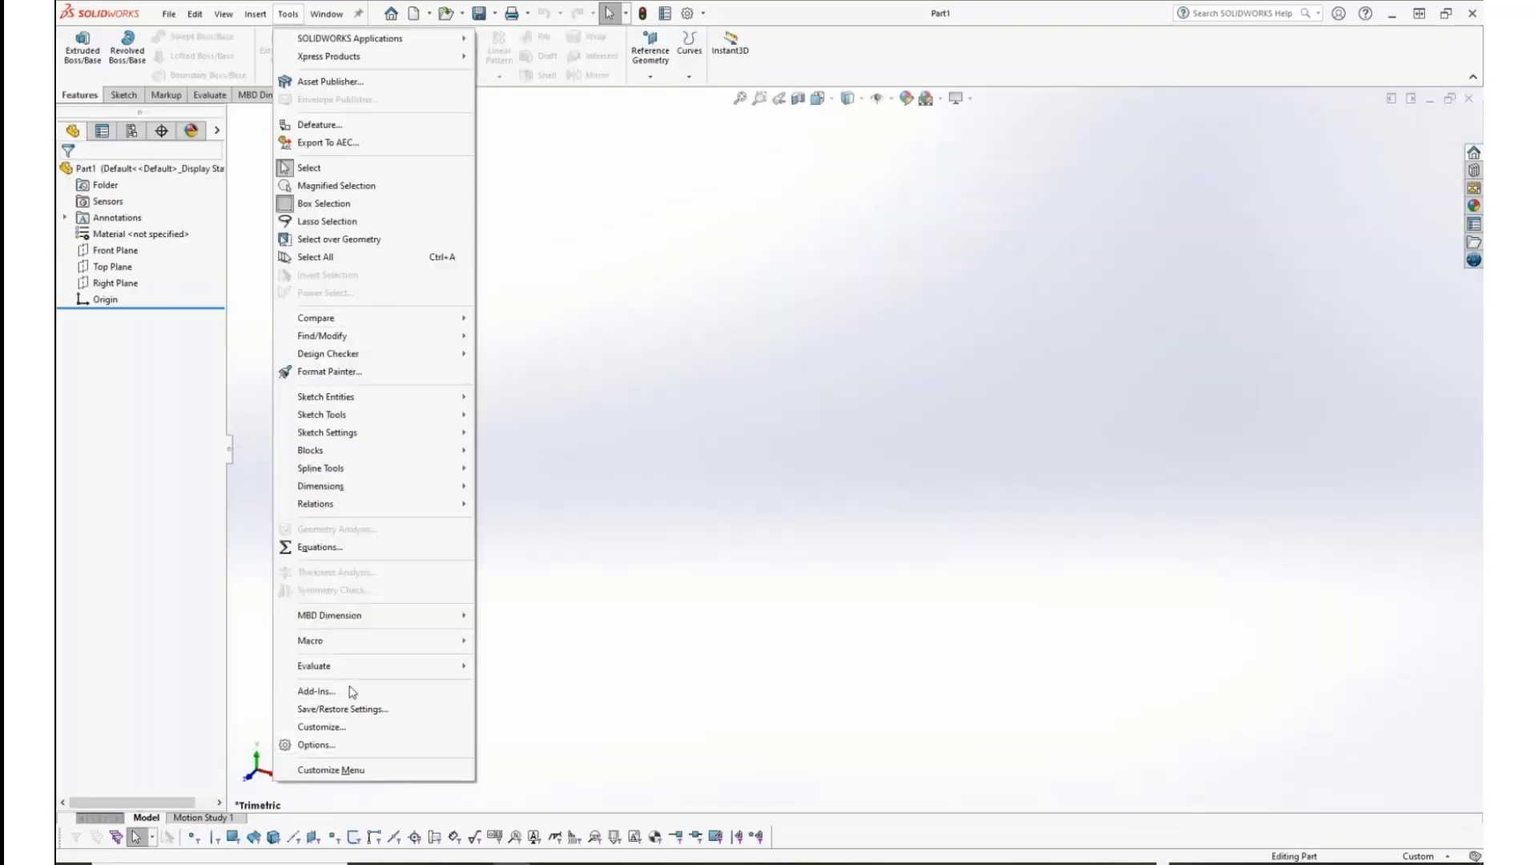
{"action": "left_click", "coordinate": [317, 691]}
{"action": "scroll", "coordinate": [799, 421], "scroll_direction": "down", "scroll_amount": 5}
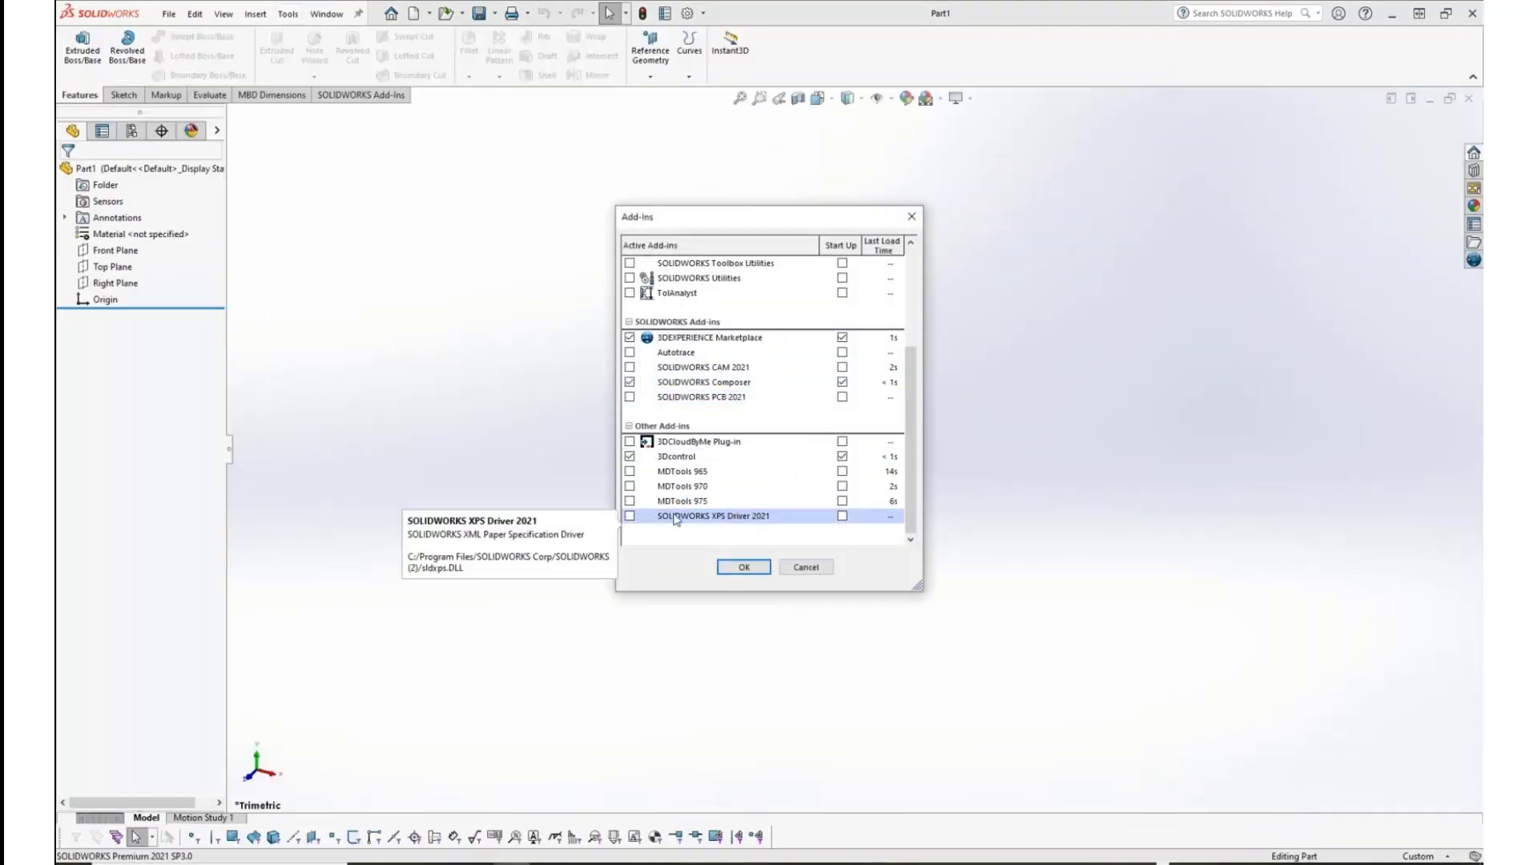
{"action": "left_click", "coordinate": [744, 567]}
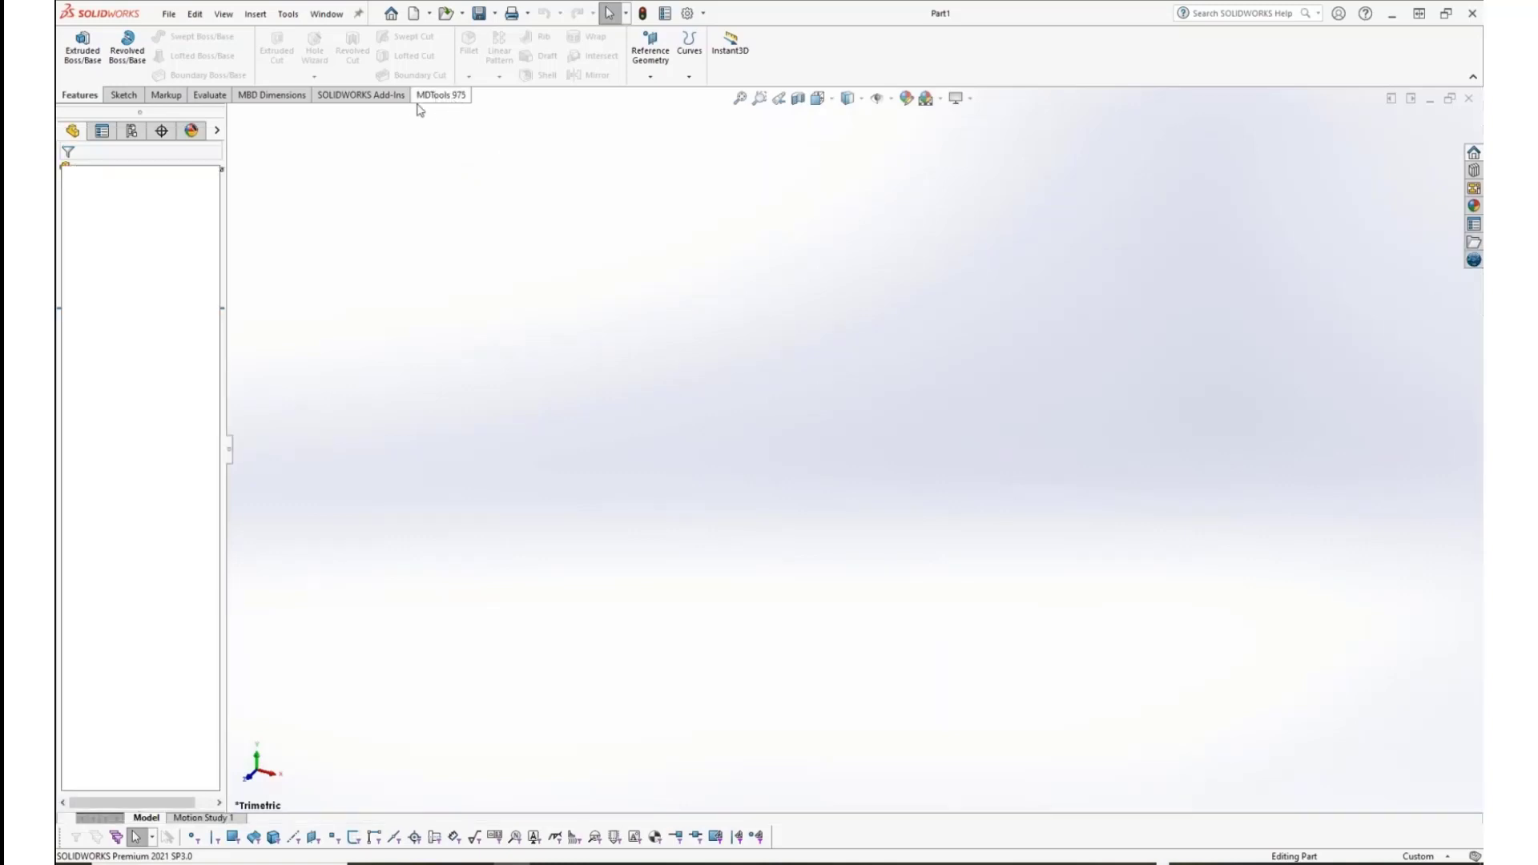
{"action": "left_click", "coordinate": [426, 97]}
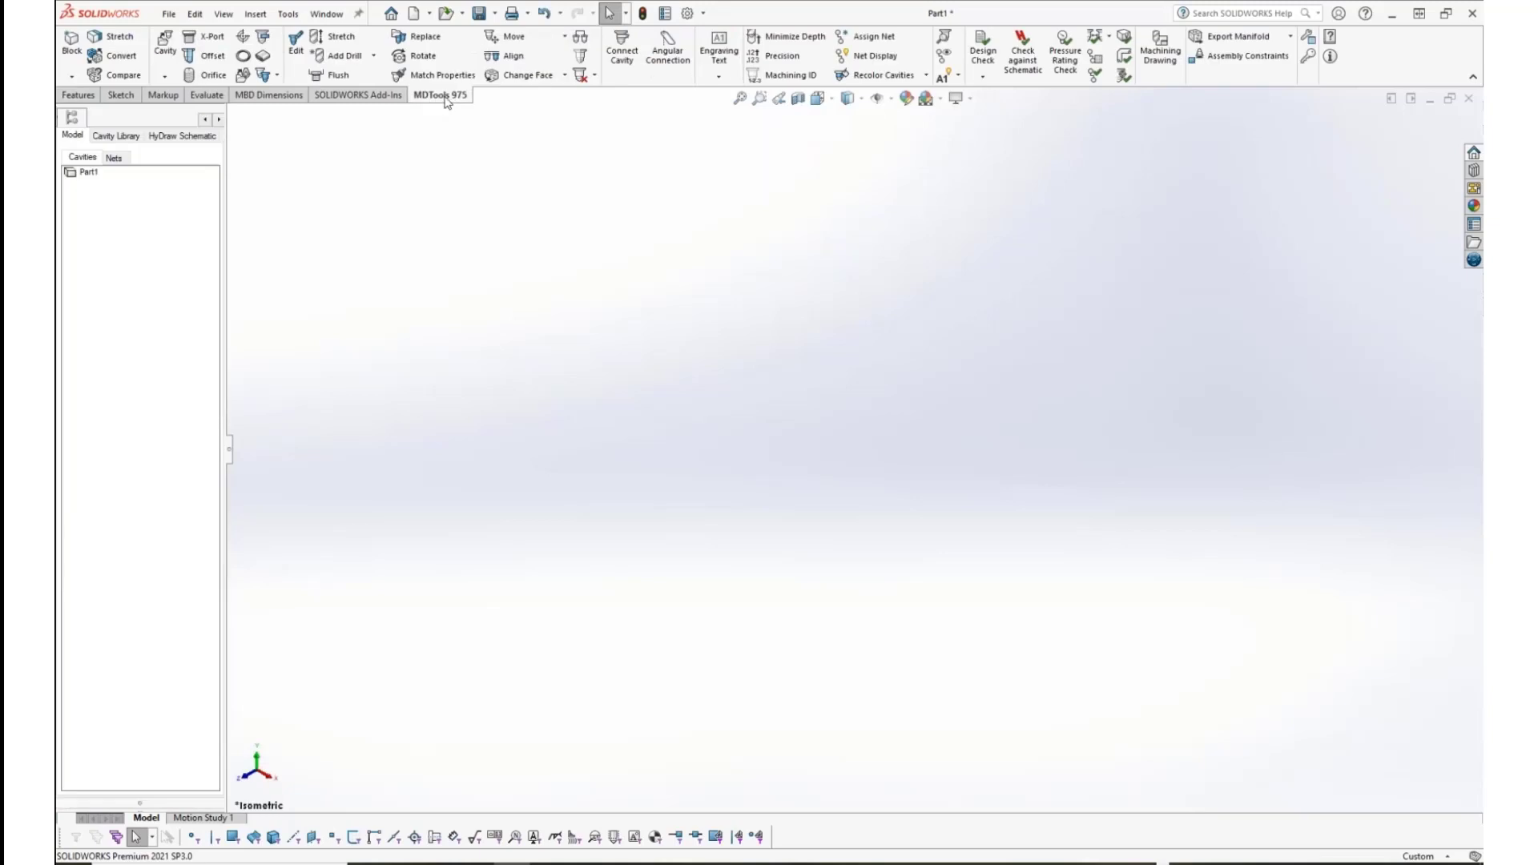
Import EXERCISE4.mbxml from the Manifold Designer folder into the new part with MDTools
{"action": "left_click", "coordinate": [1292, 36]}
{"action": "left_click", "coordinate": [1246, 82]}
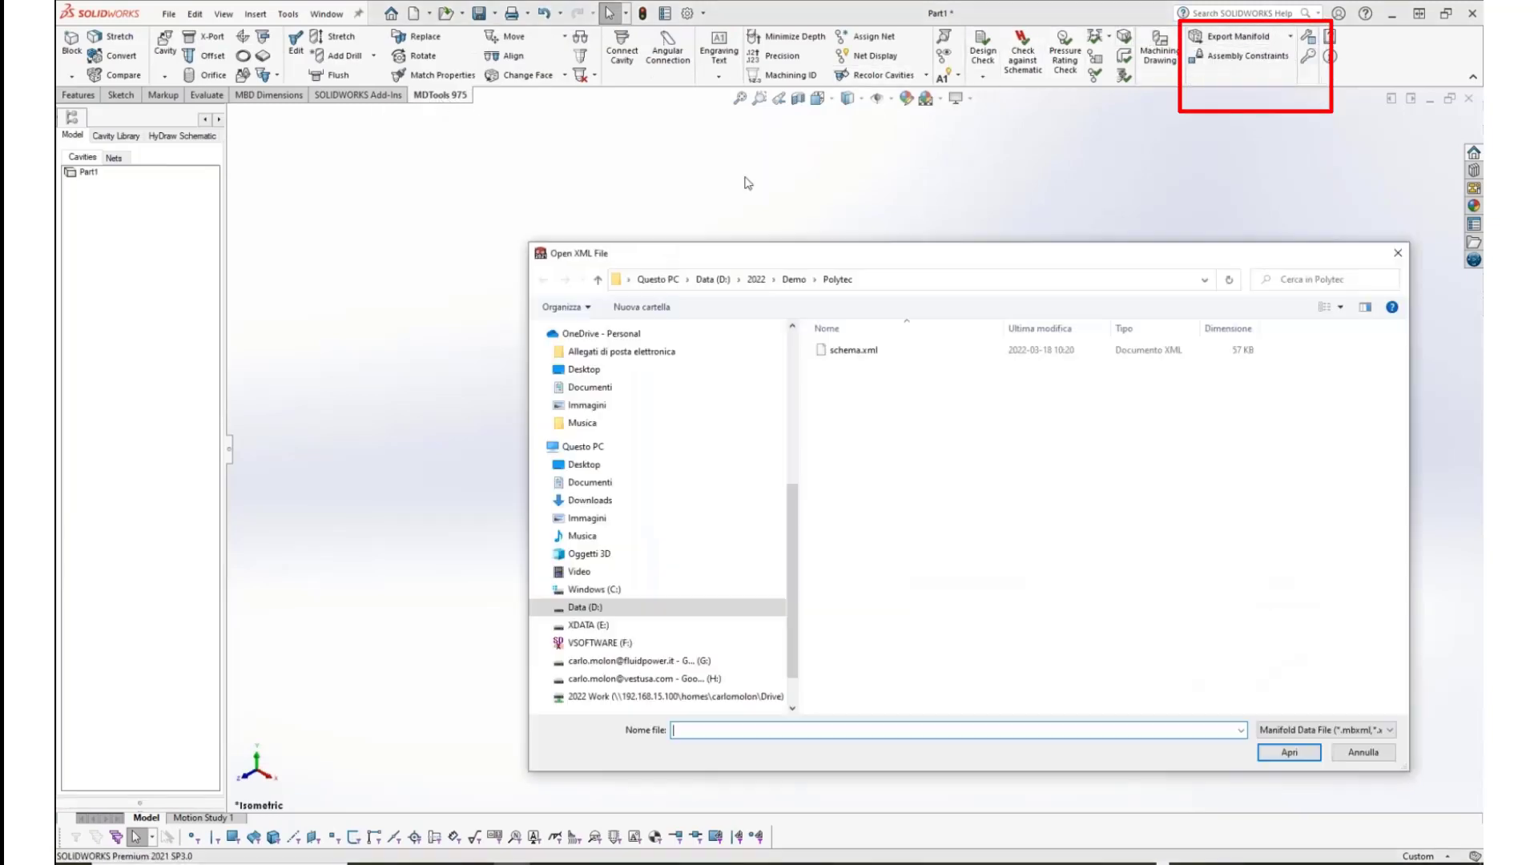
{"action": "scroll", "coordinate": [676, 401], "scroll_direction": "up", "scroll_amount": 2}
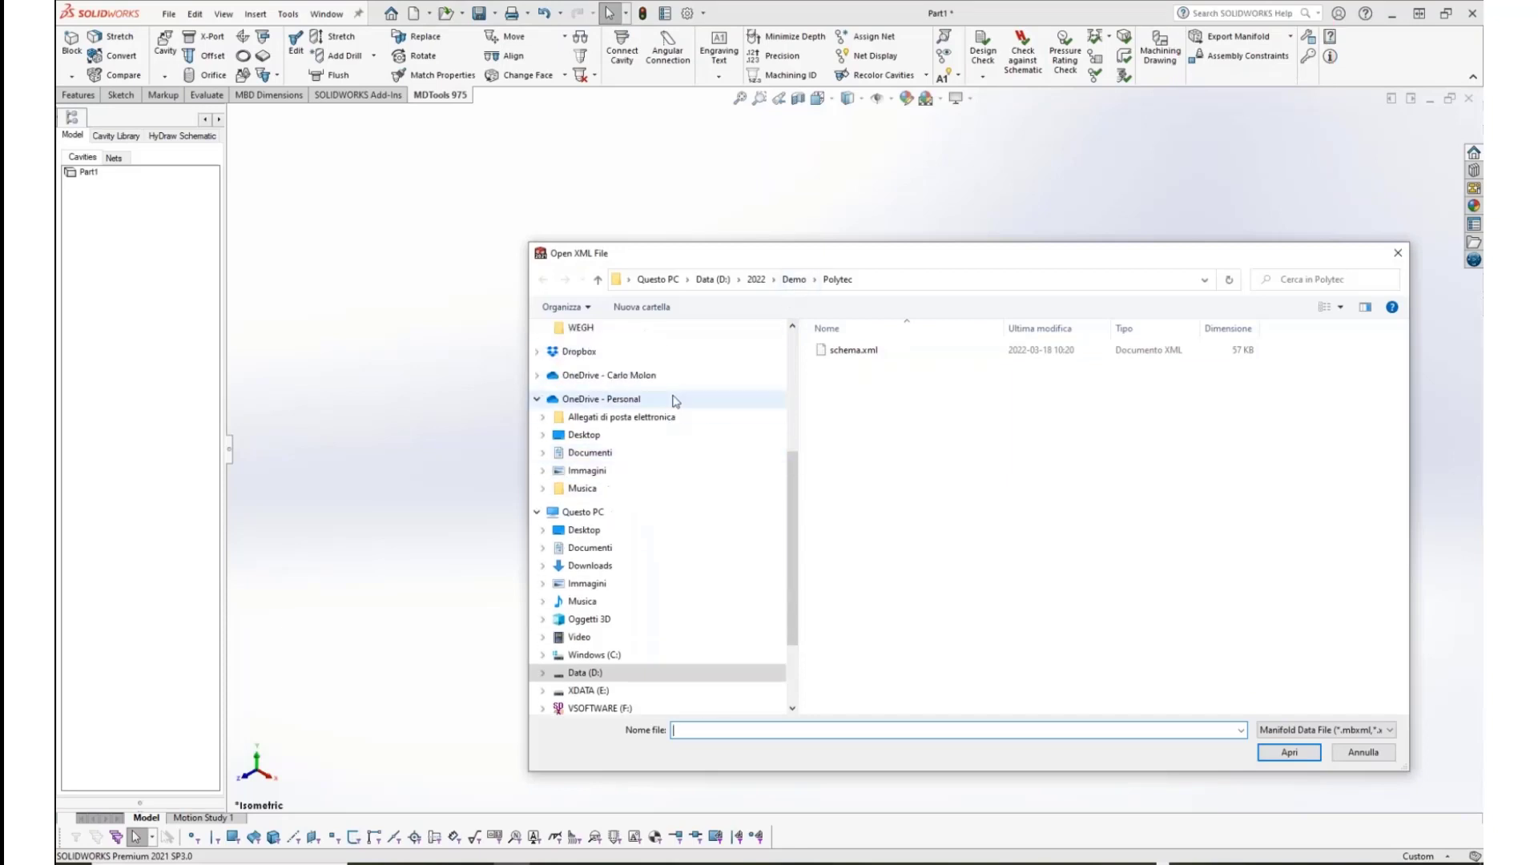
{"action": "scroll", "coordinate": [675, 401], "scroll_direction": "up", "scroll_amount": 3}
{"action": "left_click", "coordinate": [609, 399]}
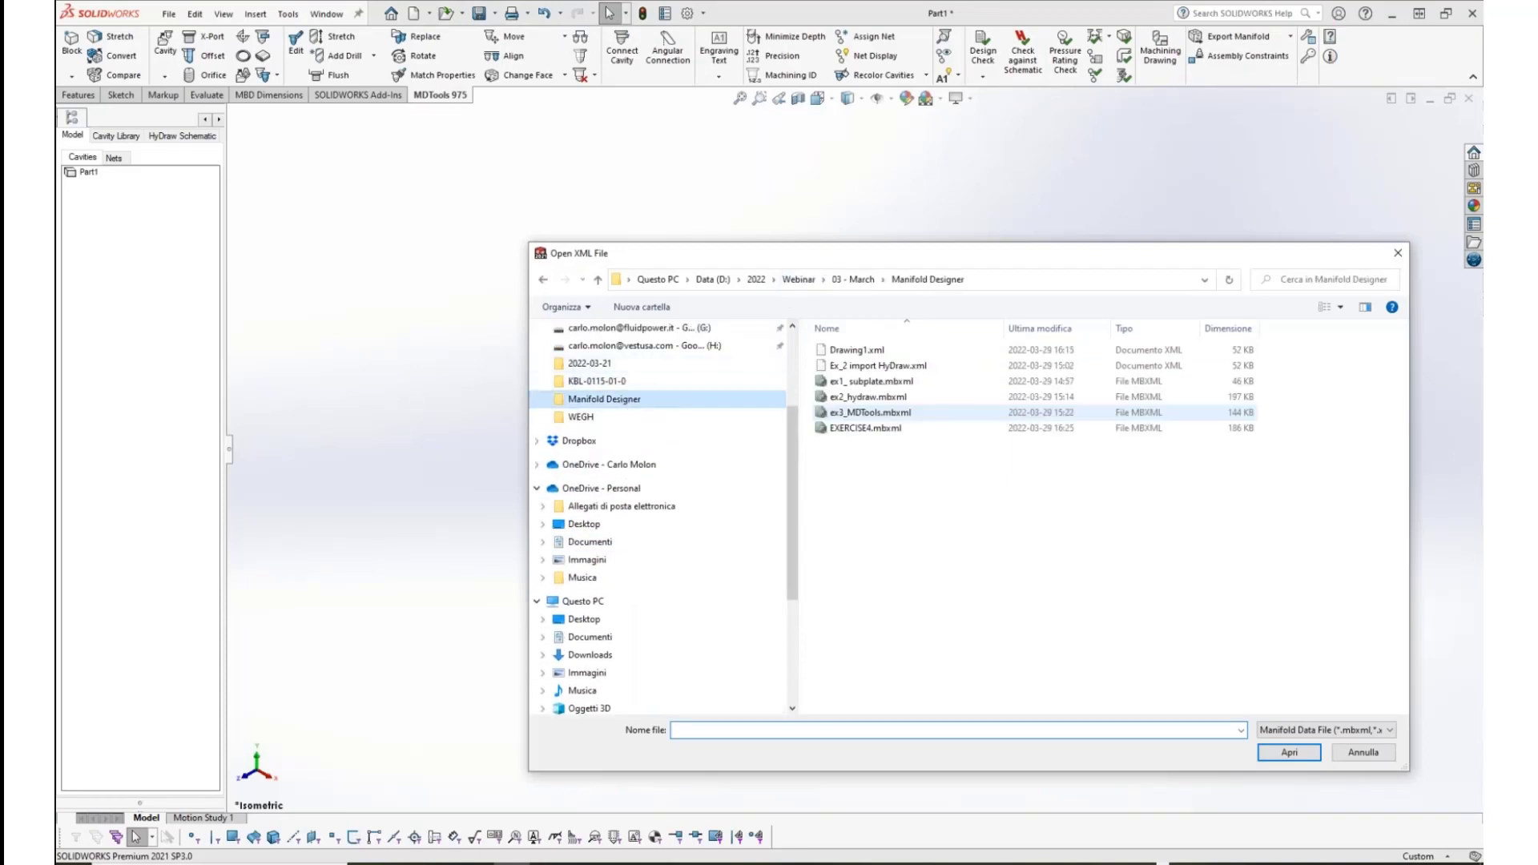
{"action": "left_click", "coordinate": [873, 428]}
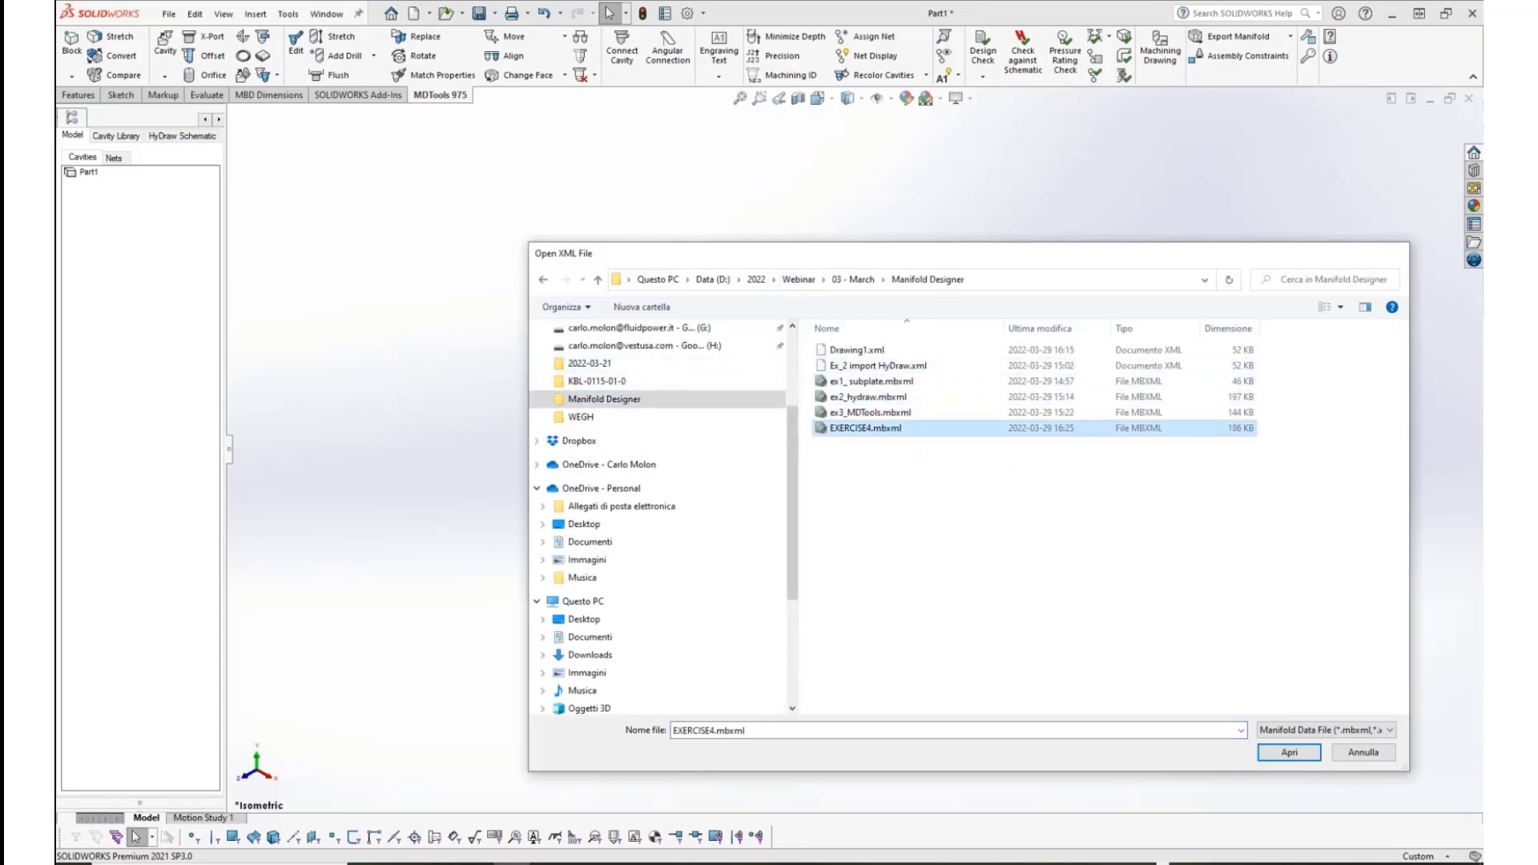
{"action": "double_click", "coordinate": [873, 428]}
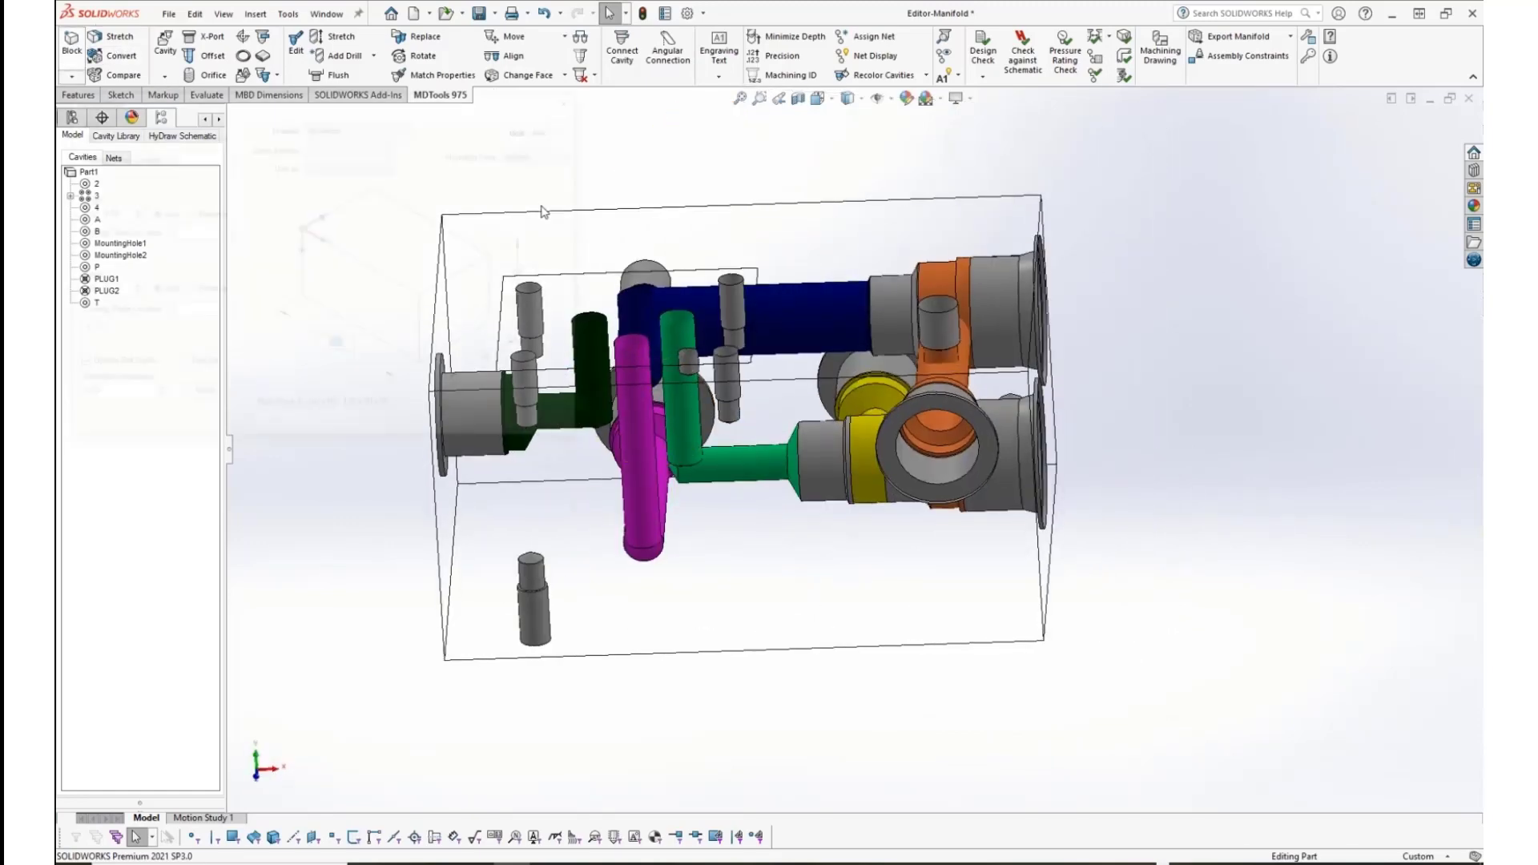
Resize the manifold block by removing 10 mm of length, with the length cutting plane at 68 and the width cutting plane at 26
{"action": "left_click_drag", "start_coordinate": [94, 255], "coordinate": [131, 255]}
{"action": "left_click_drag", "start_coordinate": [93, 176], "coordinate": [158, 176]}
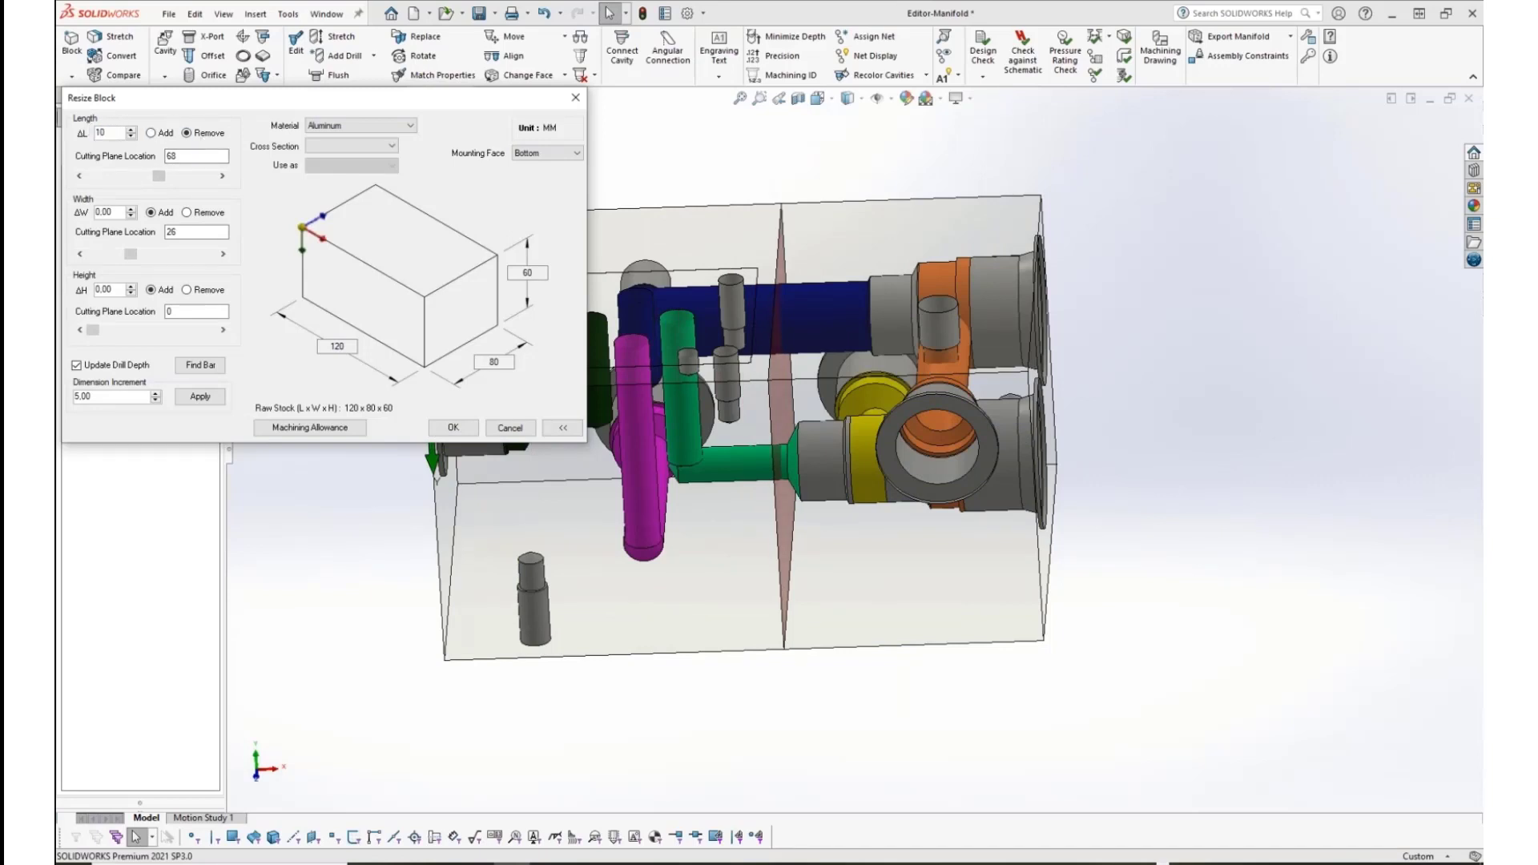
{"action": "key", "text": "Return"}
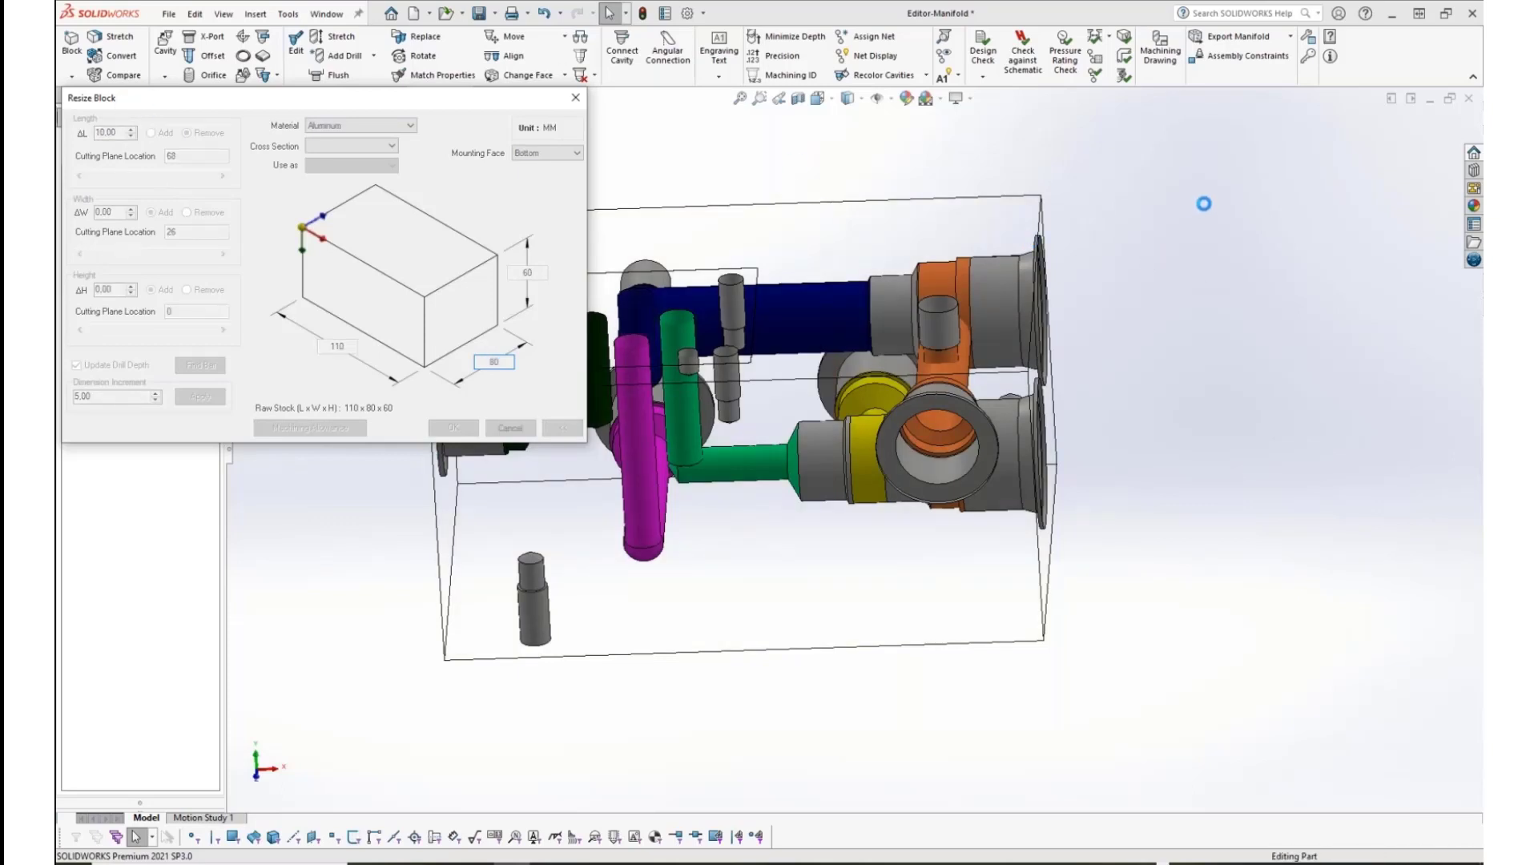
{"action": "middle_click_drag", "start_coordinate": [1143, 333], "coordinate": [1186, 272]}
{"action": "scroll", "coordinate": [999, 368], "scroll_direction": "down", "scroll_amount": 2}
{"action": "middle_click_drag", "start_coordinate": [493, 362], "coordinate": [1083, 260]}
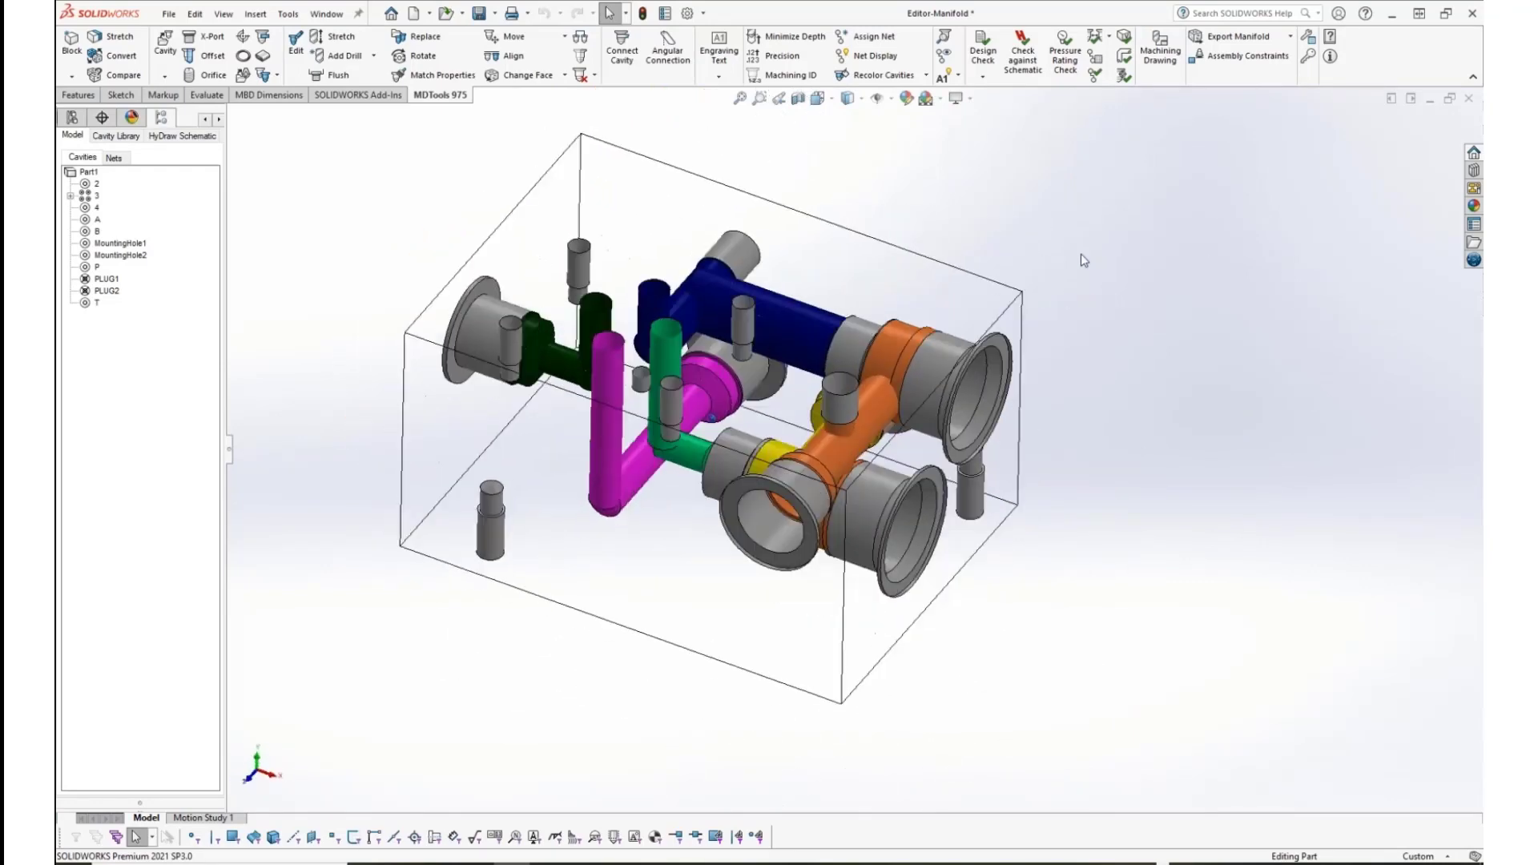
{"action": "middle_click_drag", "start_coordinate": [1083, 260], "coordinate": [1225, 234]}
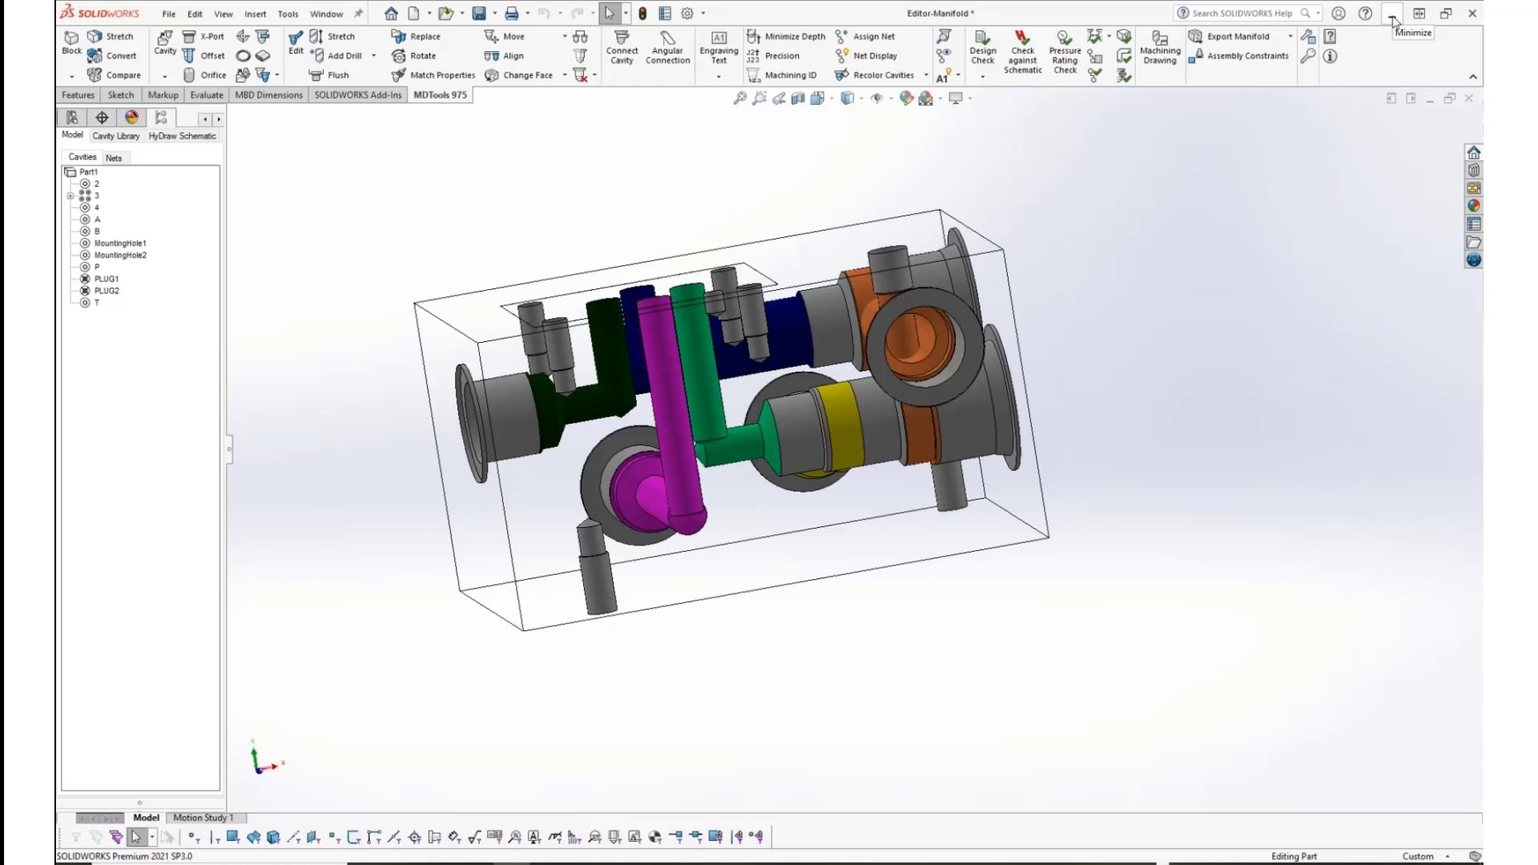
Switch back to Manifold Designer in the browser and open the ex3_MDTools.mbxml design
{"action": "left_click", "coordinate": [1394, 20]}
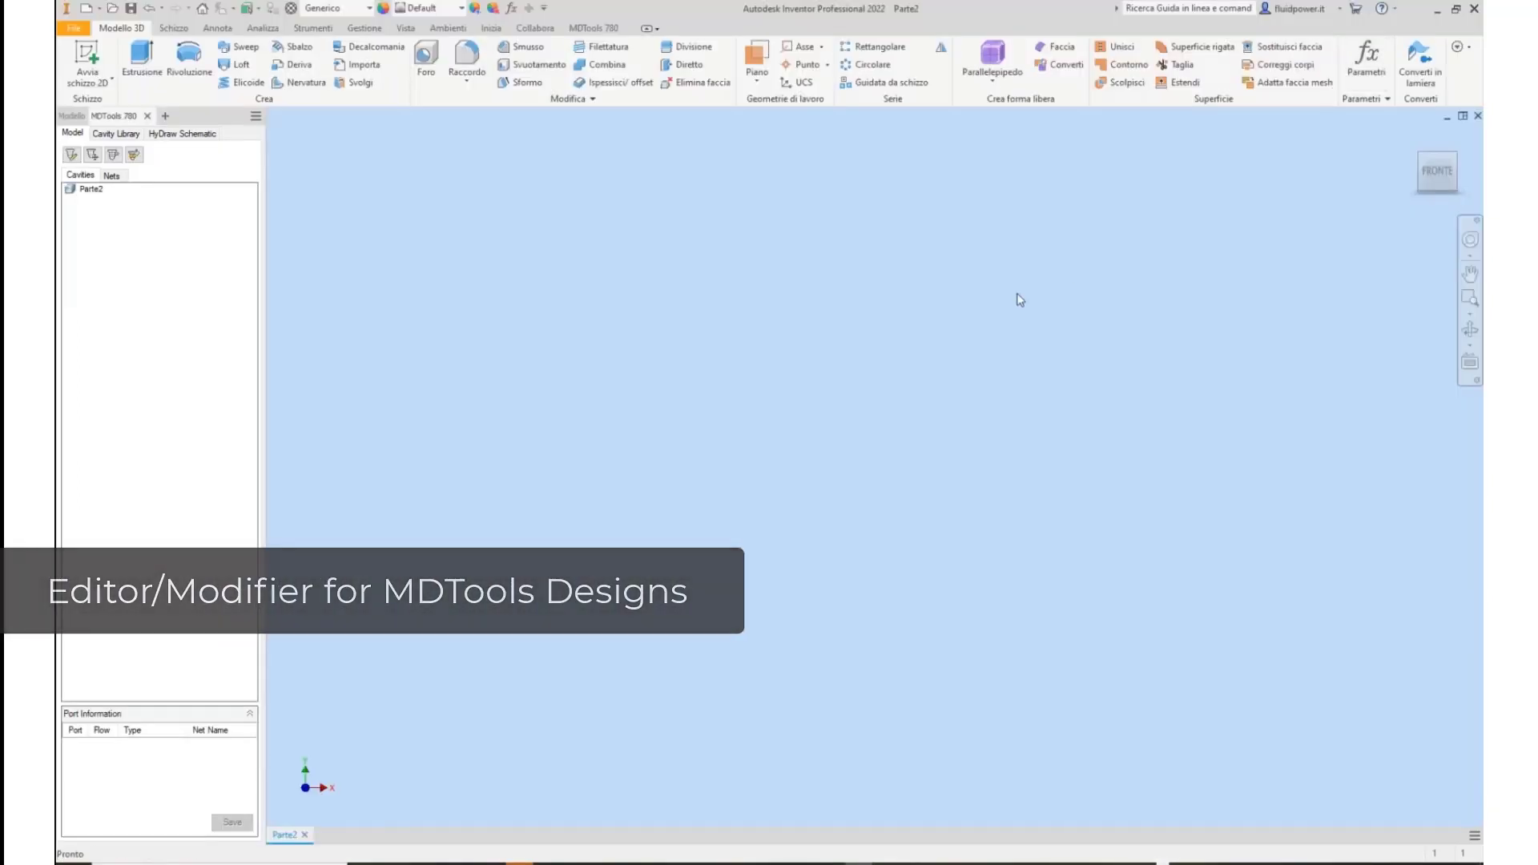
{"action": "left_click", "coordinate": [1438, 9]}
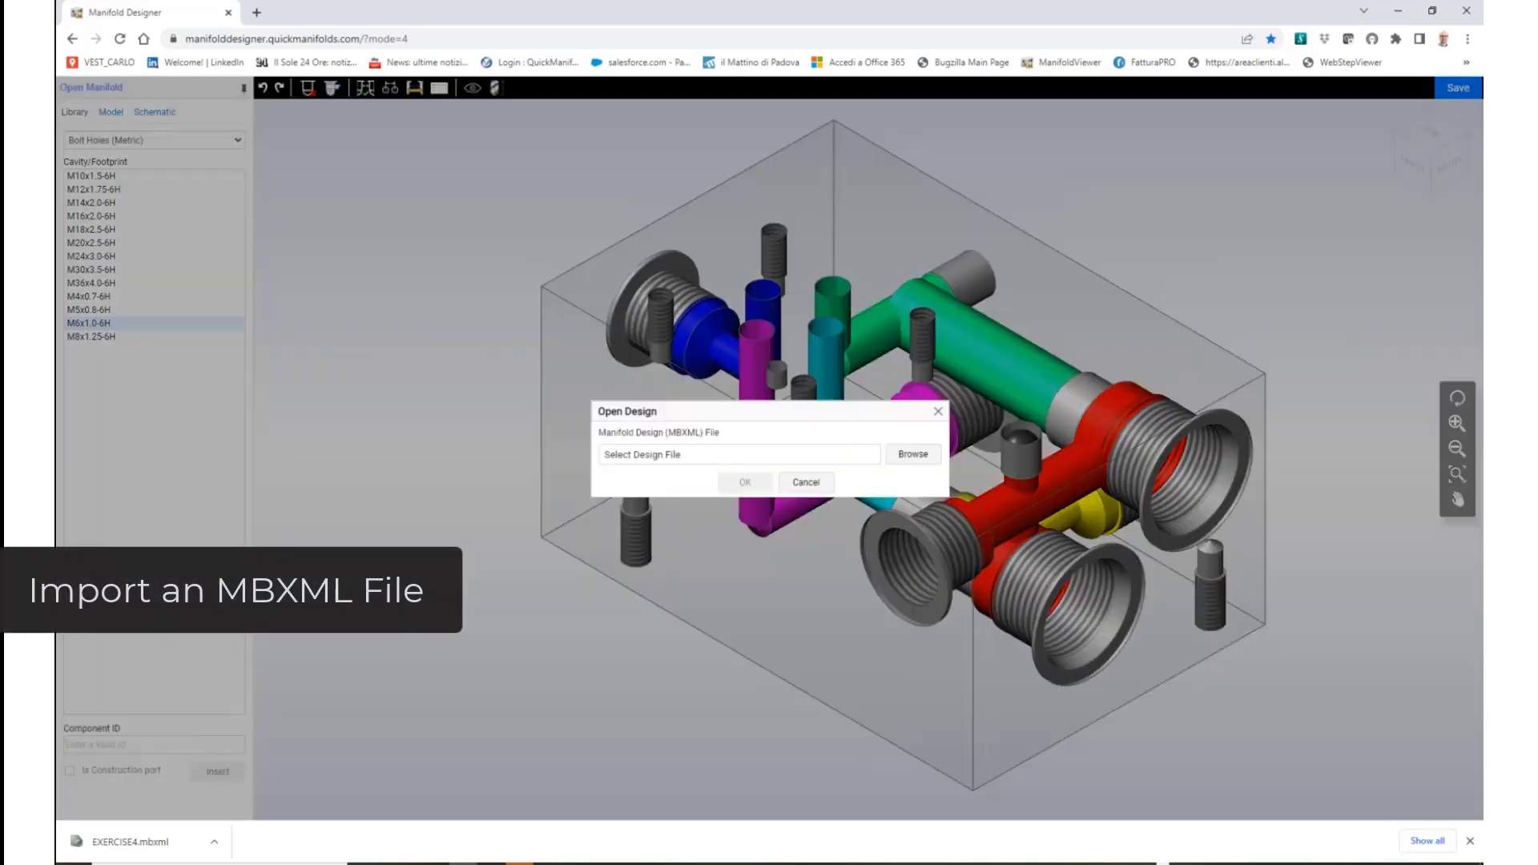
{"action": "left_click", "coordinate": [911, 453]}
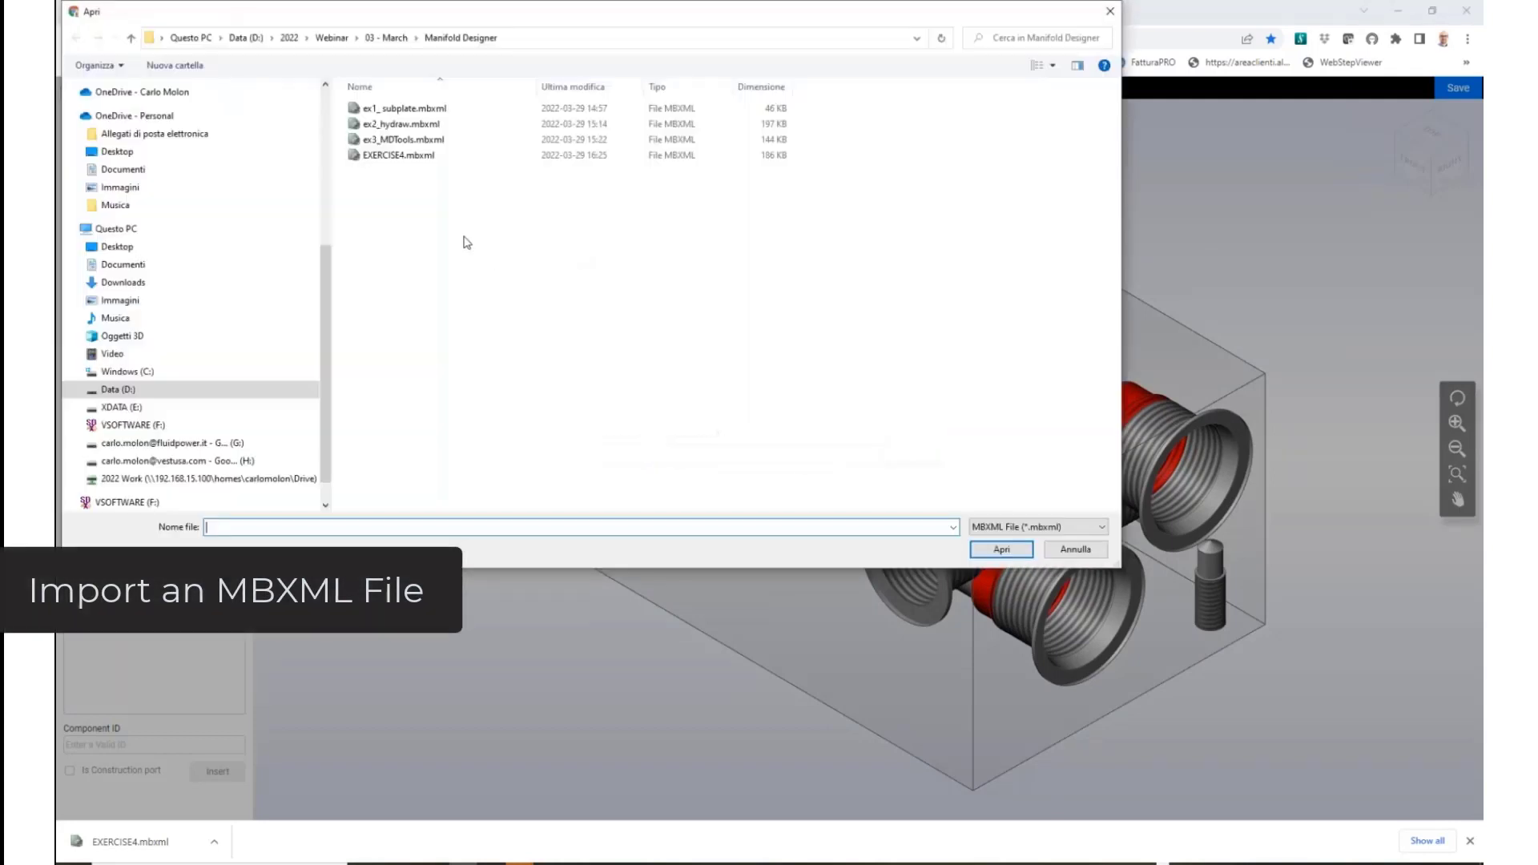
{"action": "left_click", "coordinate": [409, 139]}
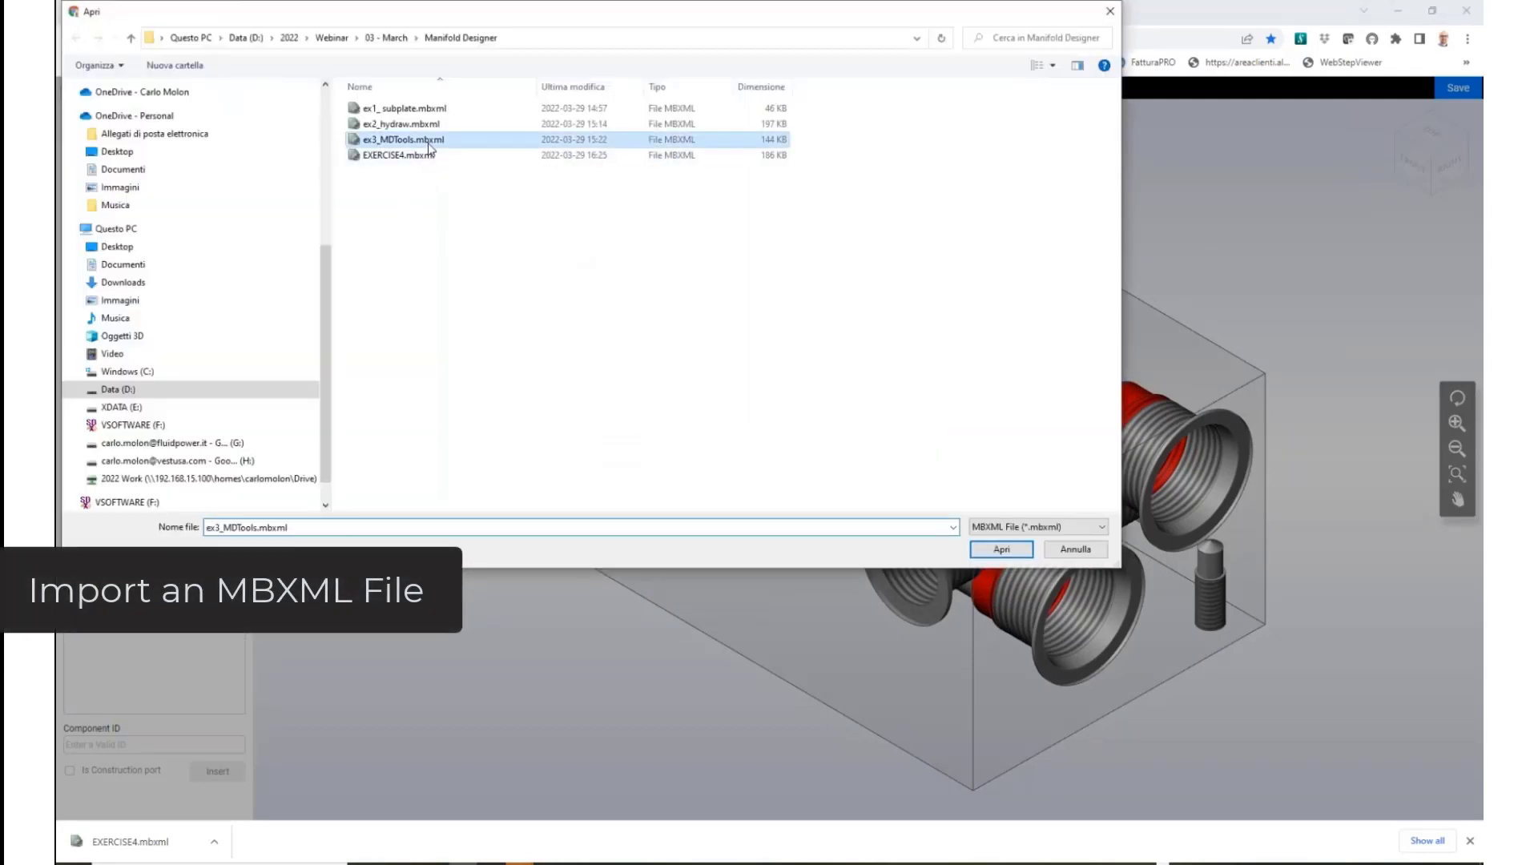
{"action": "key", "text": "Return"}
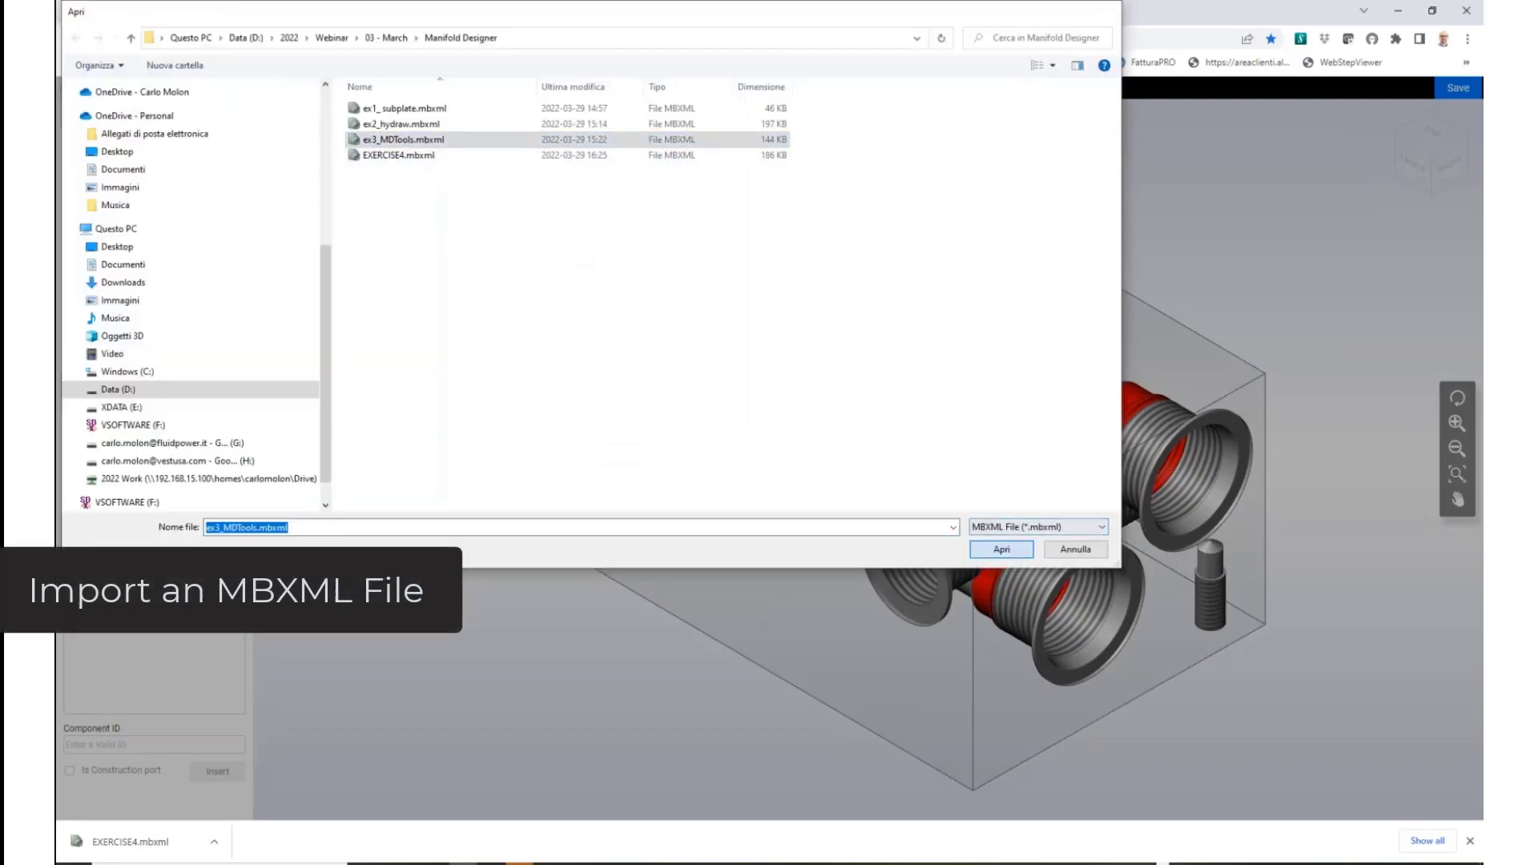
{"action": "left_click", "coordinate": [745, 483]}
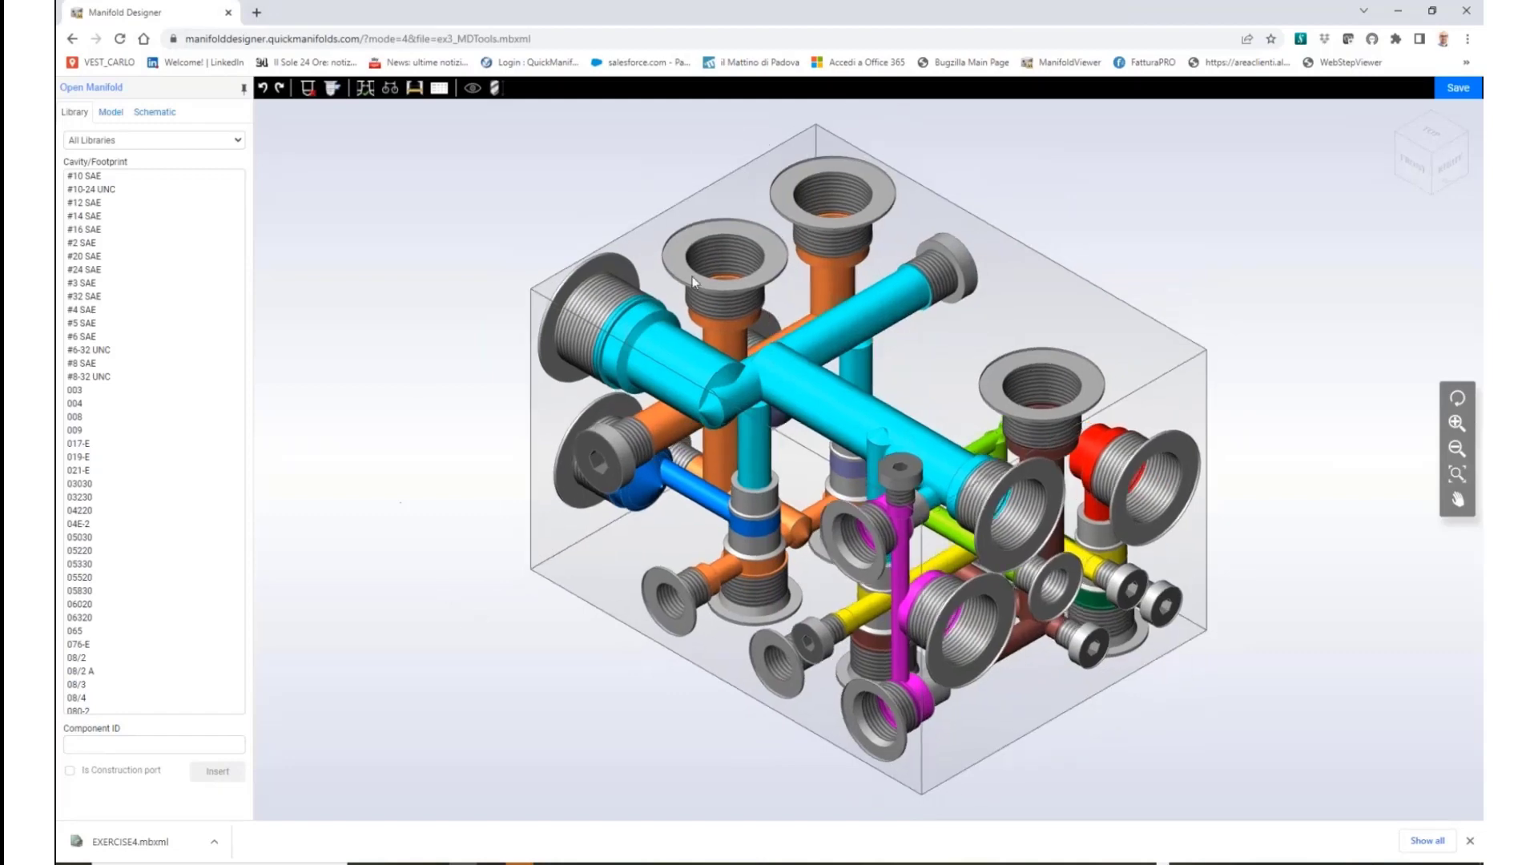
{"action": "left_click_drag", "start_coordinate": [718, 671], "coordinate": [849, 561]}
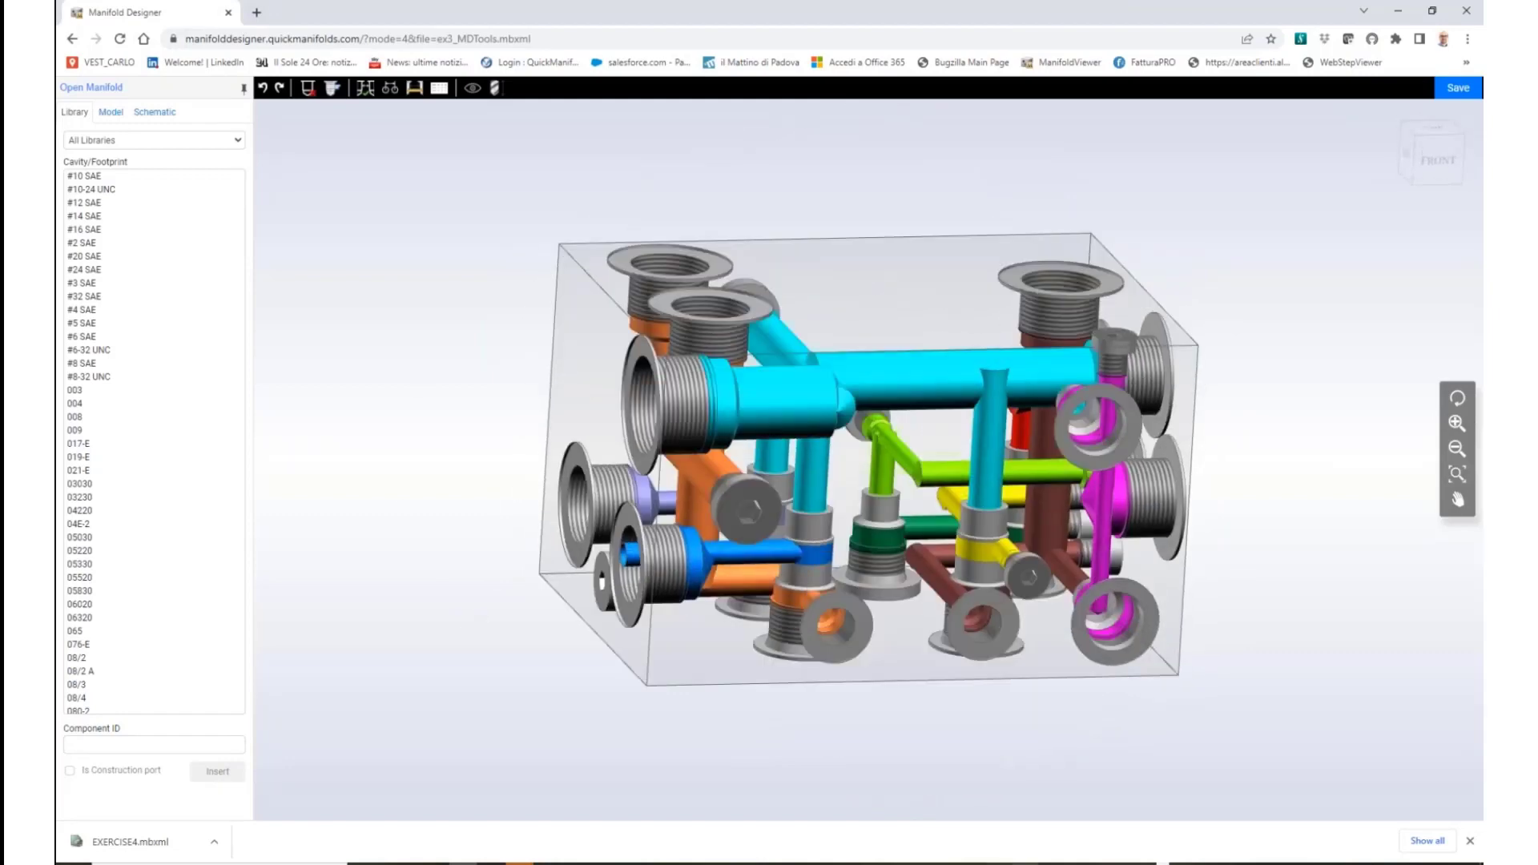
Switch to Autodesk Inventor and open BLS-0517-01-0.ipt to compare the original MDTools manifold with the imported one
{"action": "left_click", "coordinate": [858, 863]}
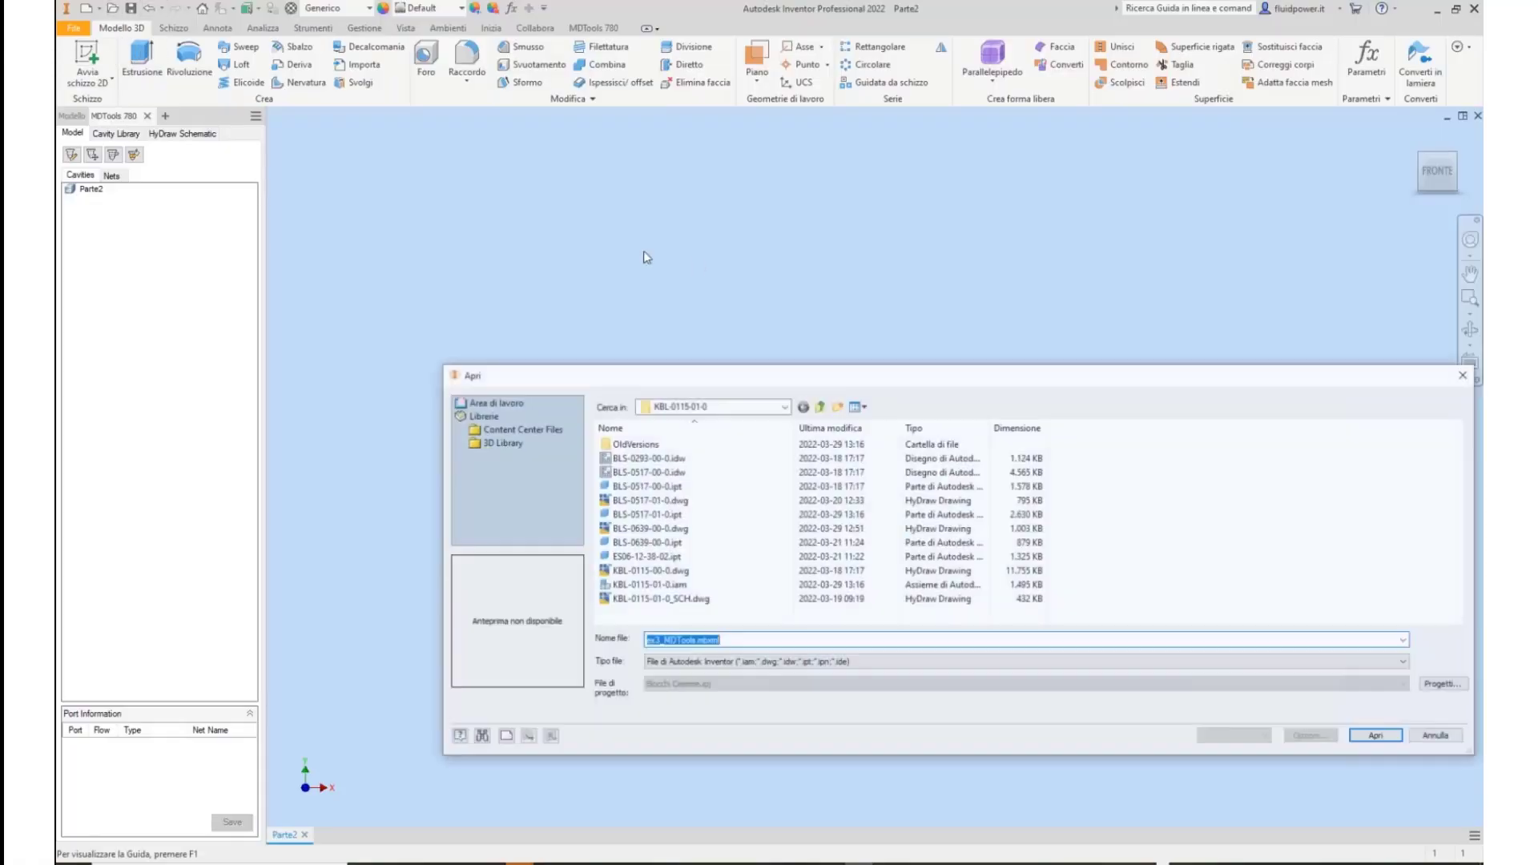
{"action": "double_click", "coordinate": [667, 515]}
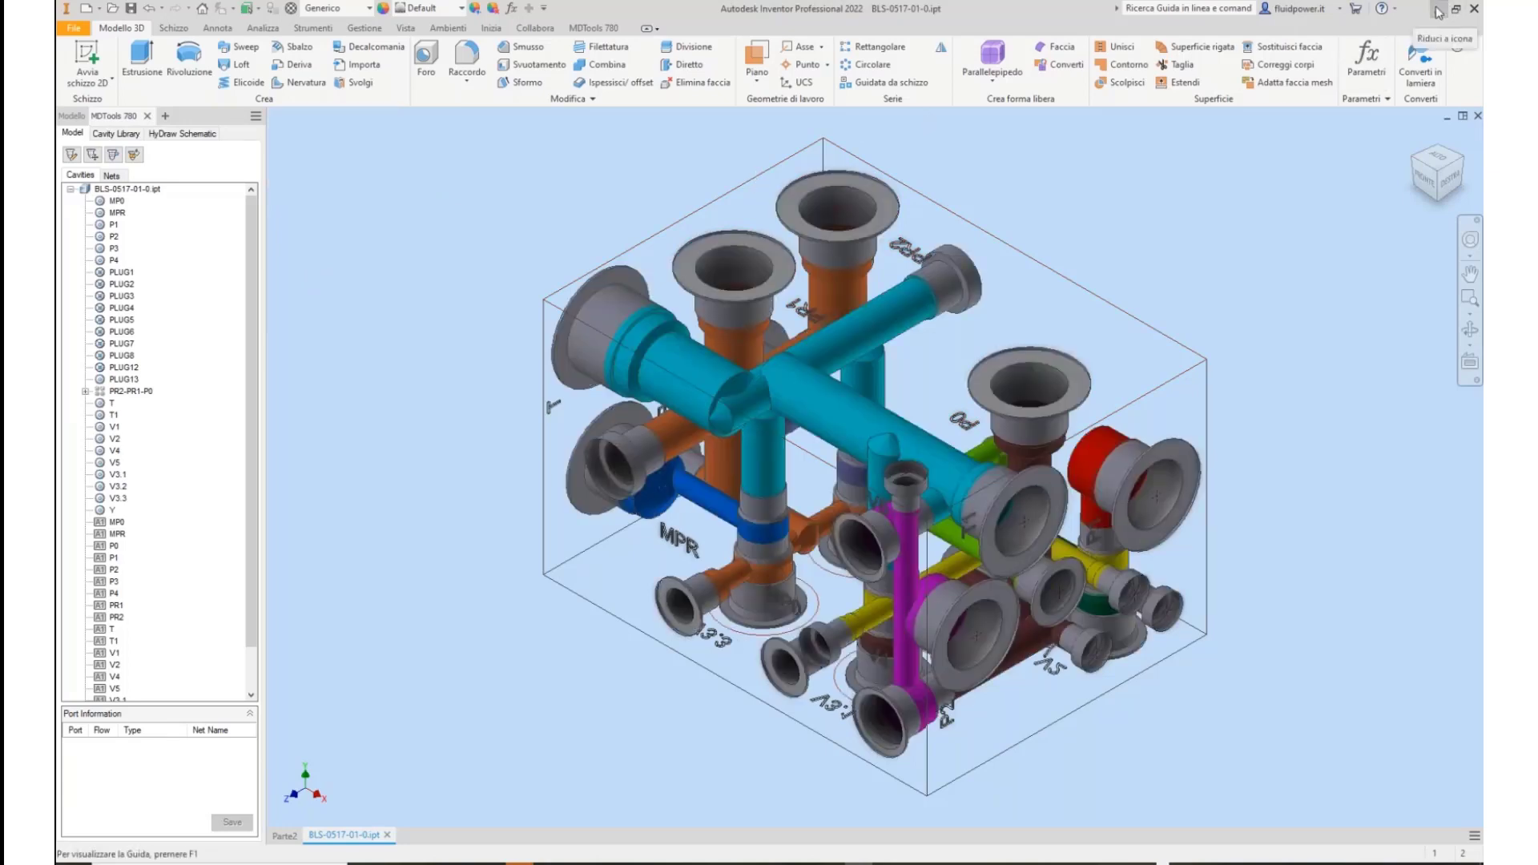
{"action": "middle_click_drag", "start_coordinate": [1007, 472], "coordinate": [1037, 476], "text": "shift"}
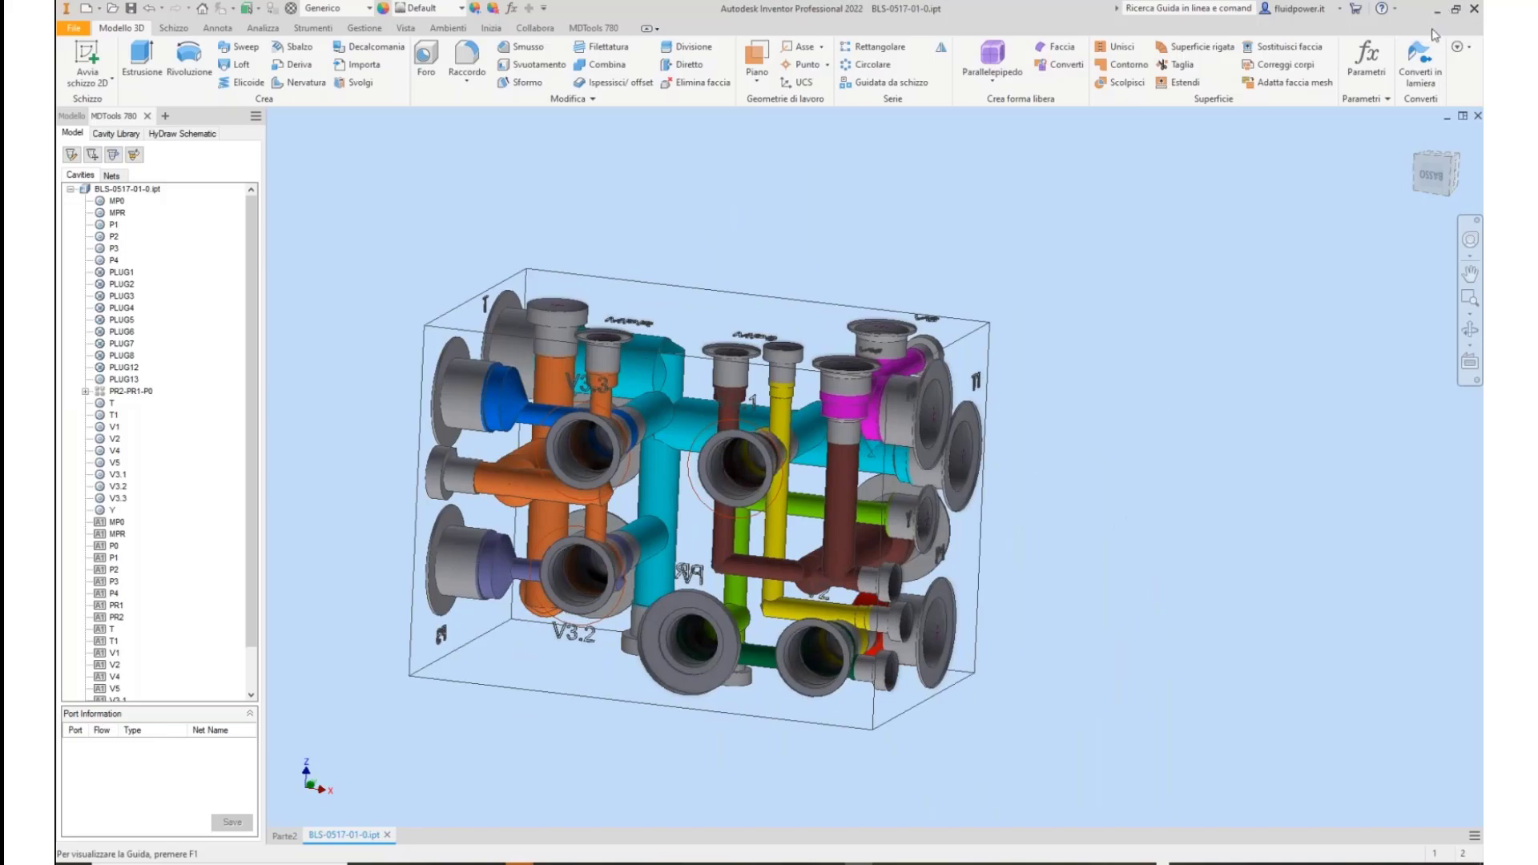
Switch back to Manifold Designer and move the G 3/4-14 port P1 on the back face to X 160, Y 50
{"action": "left_click", "coordinate": [1440, 10]}
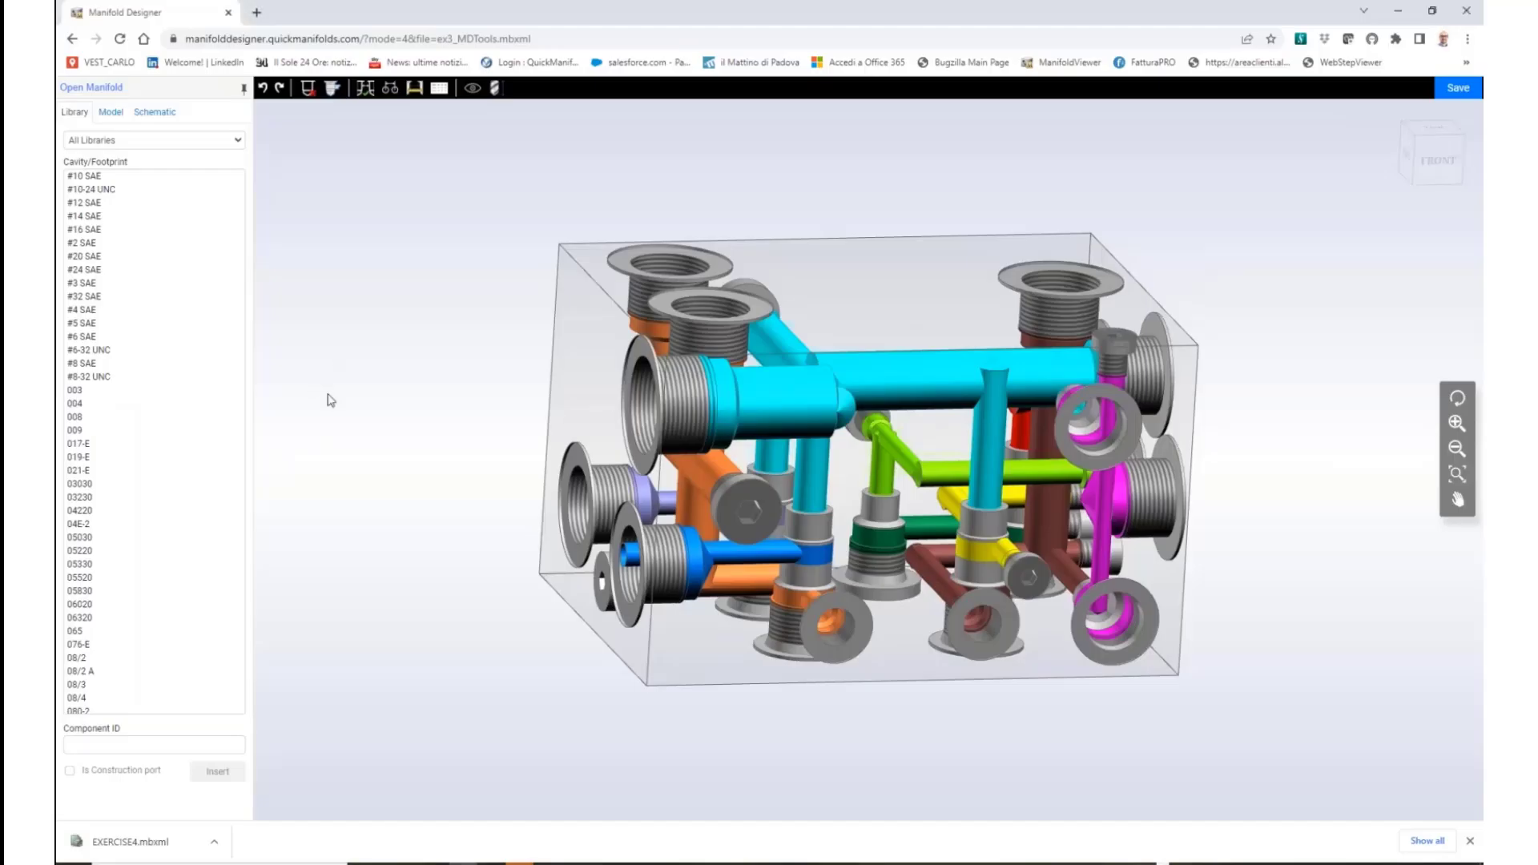
{"action": "scroll", "coordinate": [721, 322], "scroll_direction": "down", "scroll_amount": 1}
{"action": "middle_click_drag", "start_coordinate": [858, 603], "coordinate": [843, 649]}
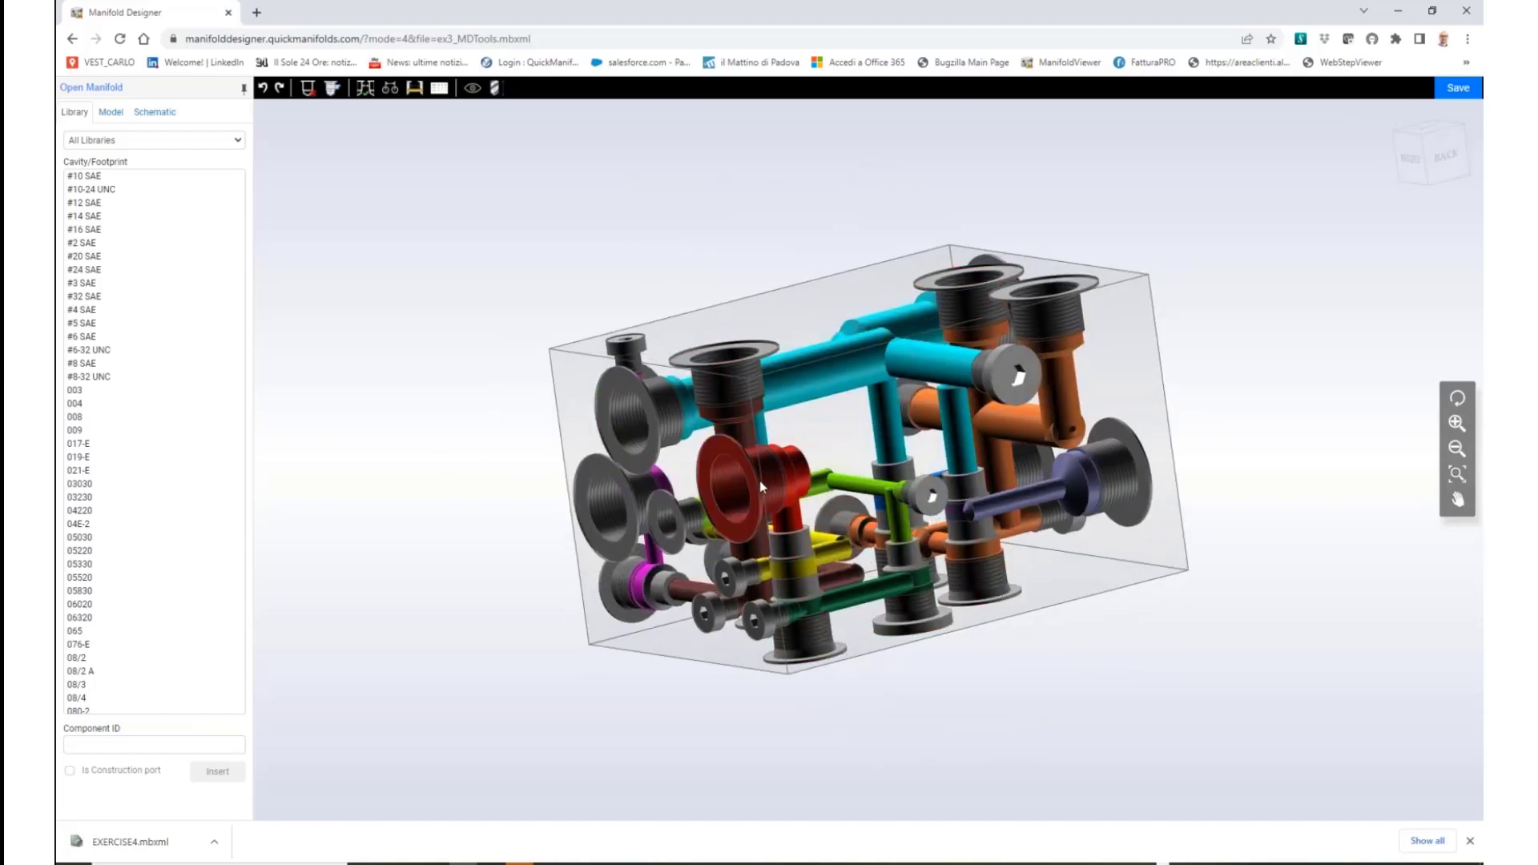
{"action": "left_click_drag", "start_coordinate": [753, 473], "coordinate": [851, 486]}
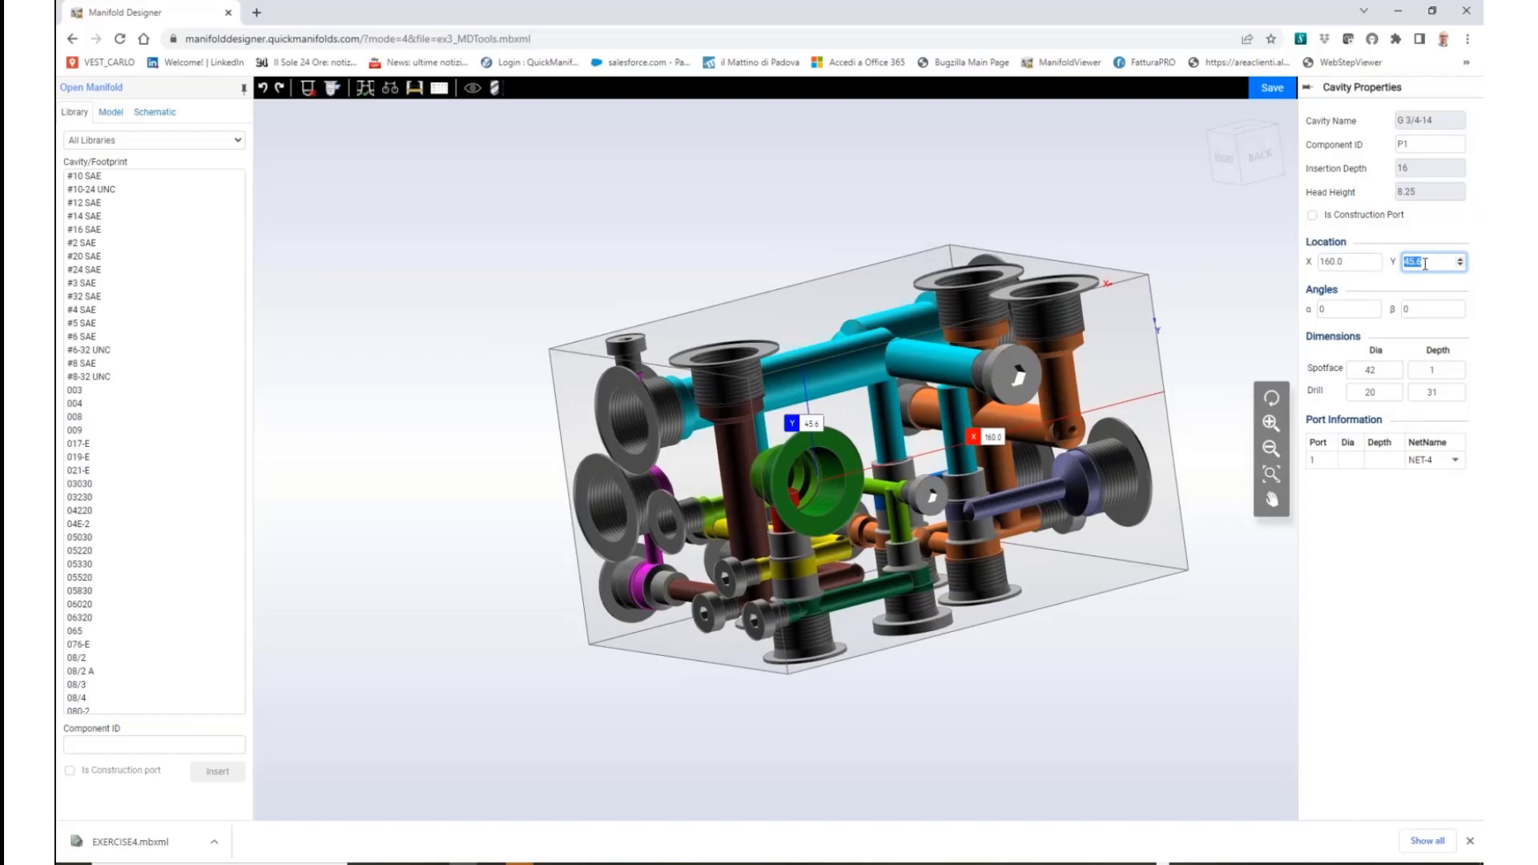
{"action": "middle_click_drag", "start_coordinate": [765, 769], "coordinate": [751, 753]}
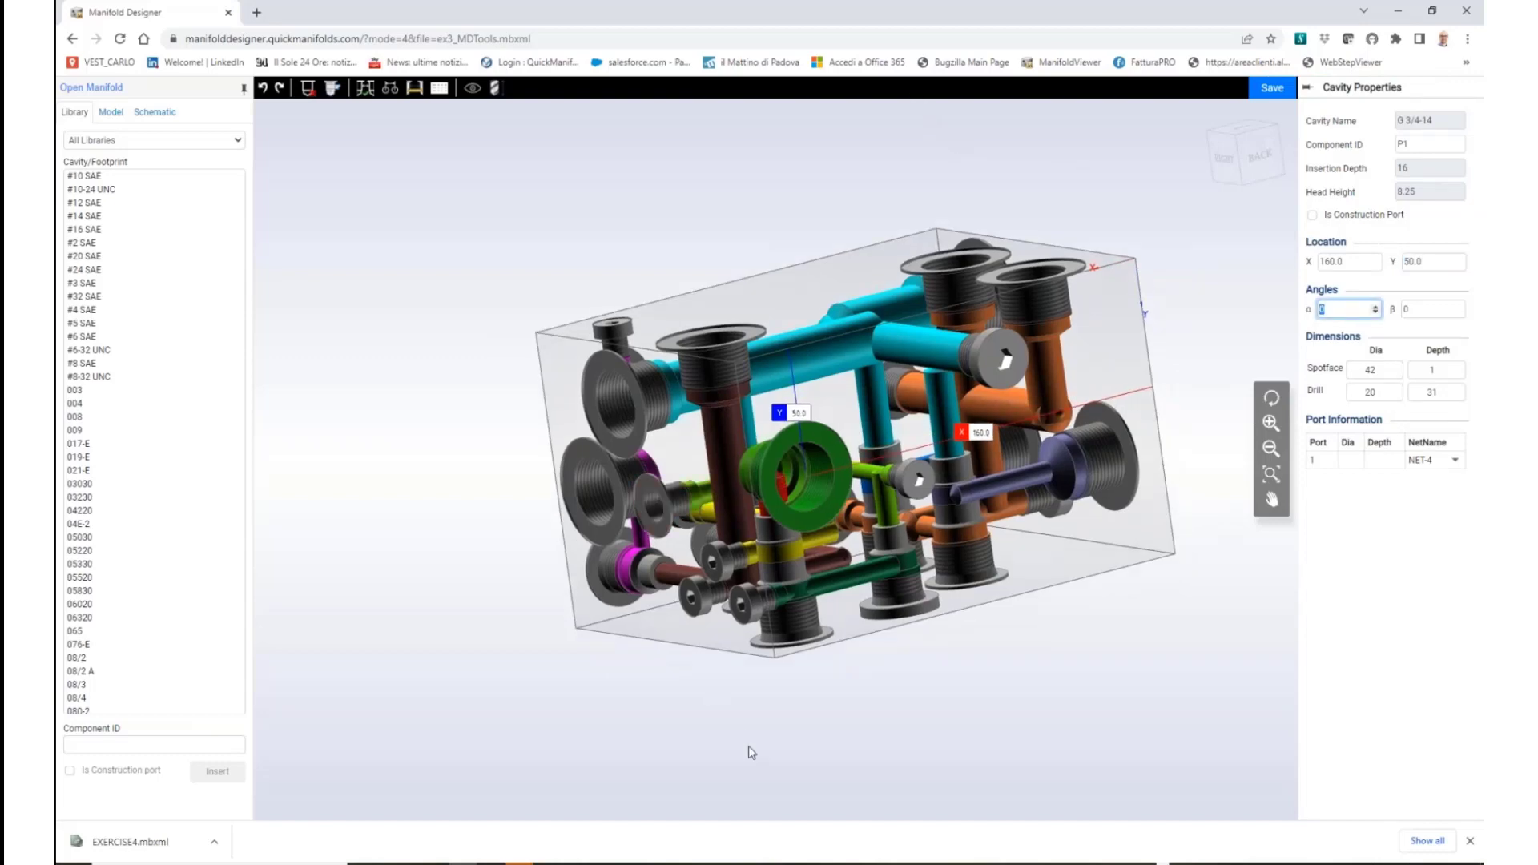
{"action": "left_click", "coordinate": [680, 740]}
Examine port P1 and its connection to the cavity below from the side, and display its cavity properties
{"action": "left_click_drag", "start_coordinate": [714, 681], "coordinate": [836, 665]}
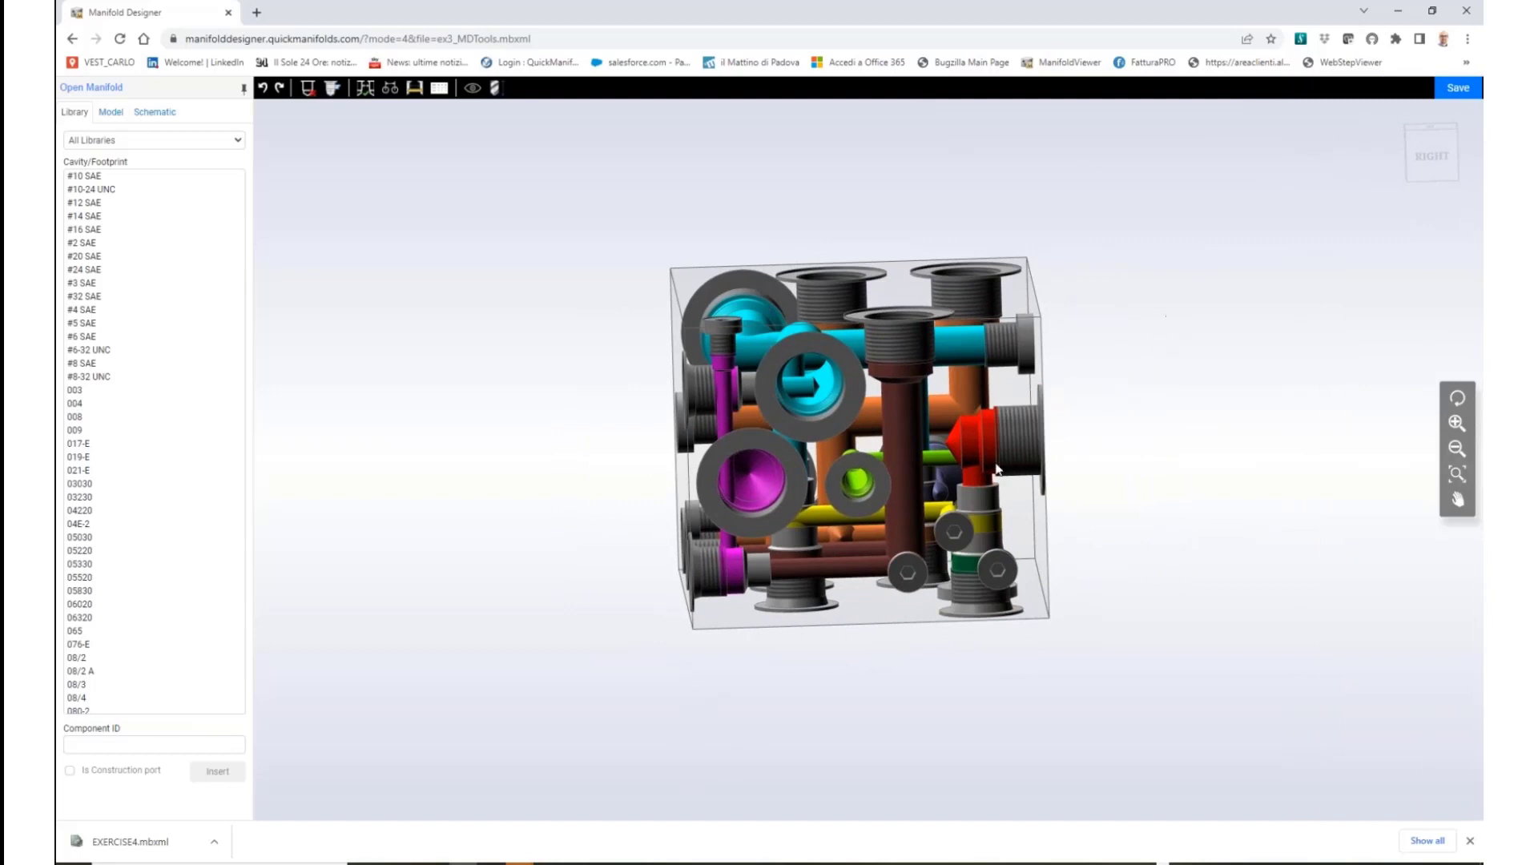
{"action": "left_click", "coordinate": [1033, 427]}
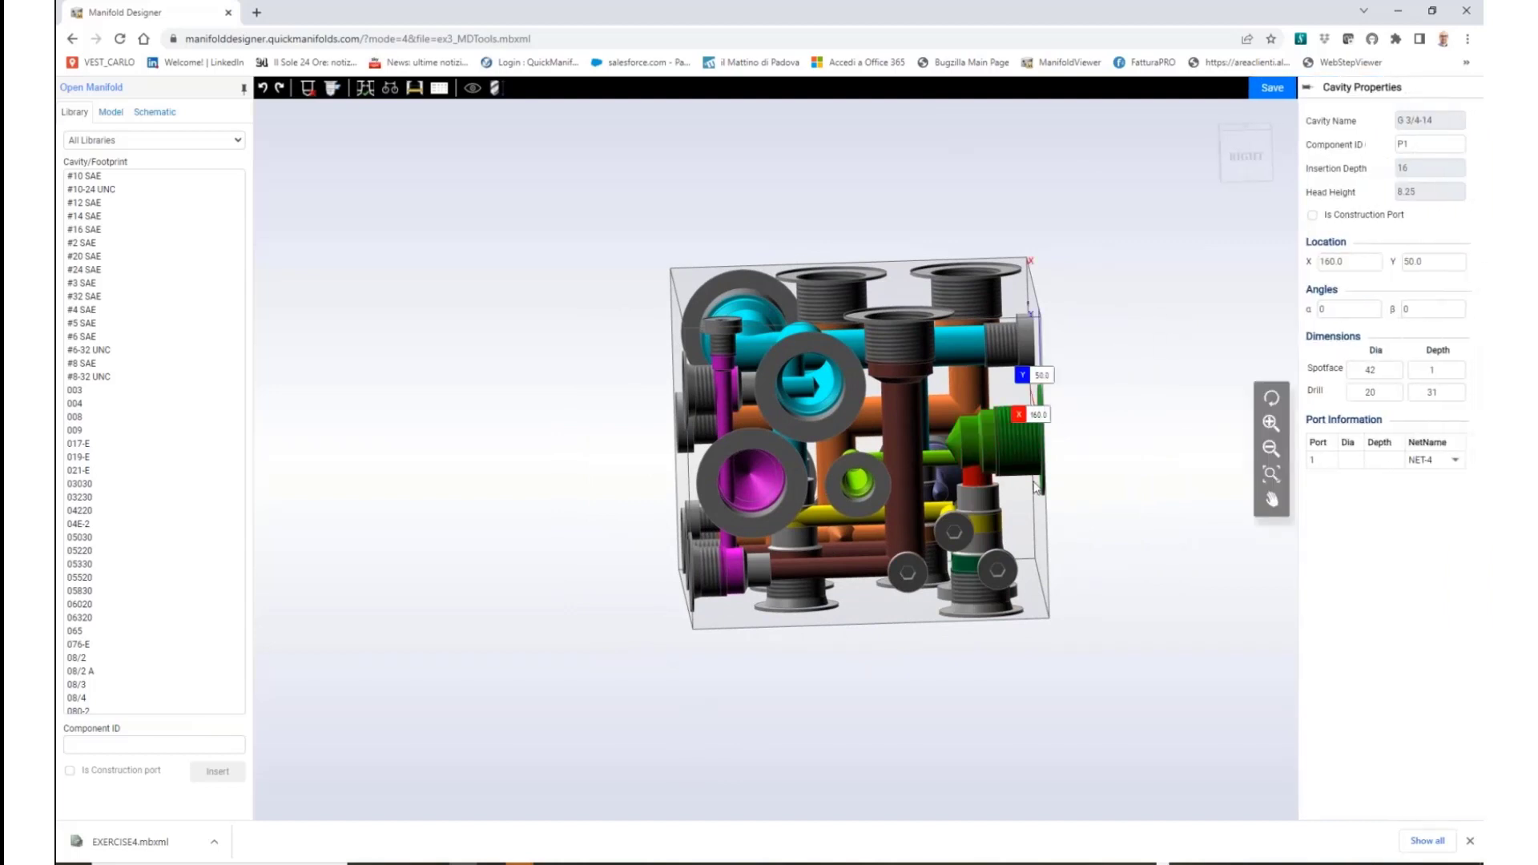
{"action": "left_click", "coordinate": [1184, 394]}
{"action": "left_click_drag", "start_coordinate": [1031, 518], "coordinate": [937, 478]}
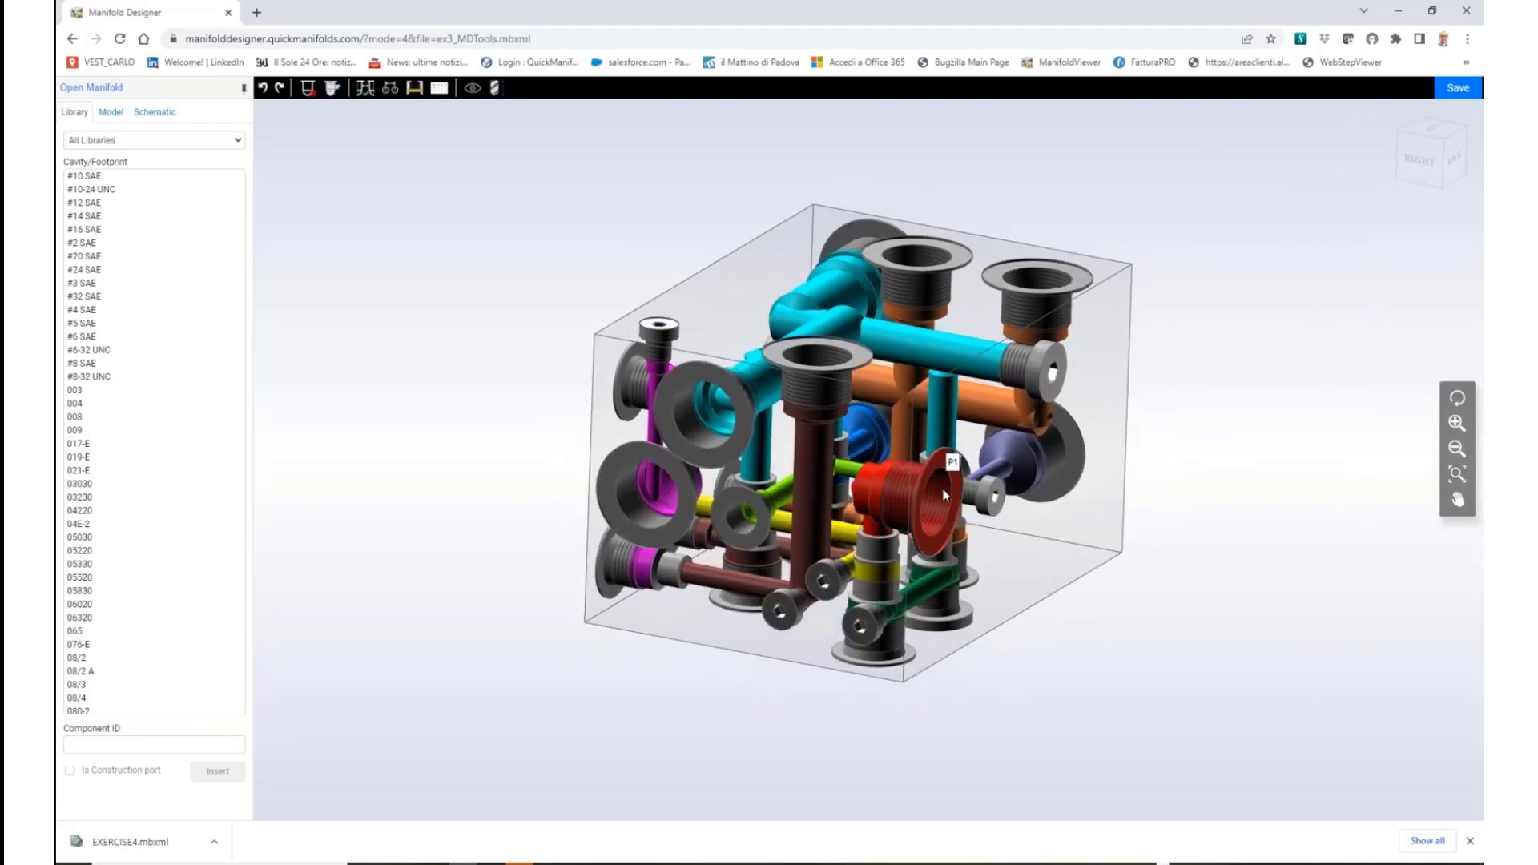
{"action": "left_click", "coordinate": [941, 510]}
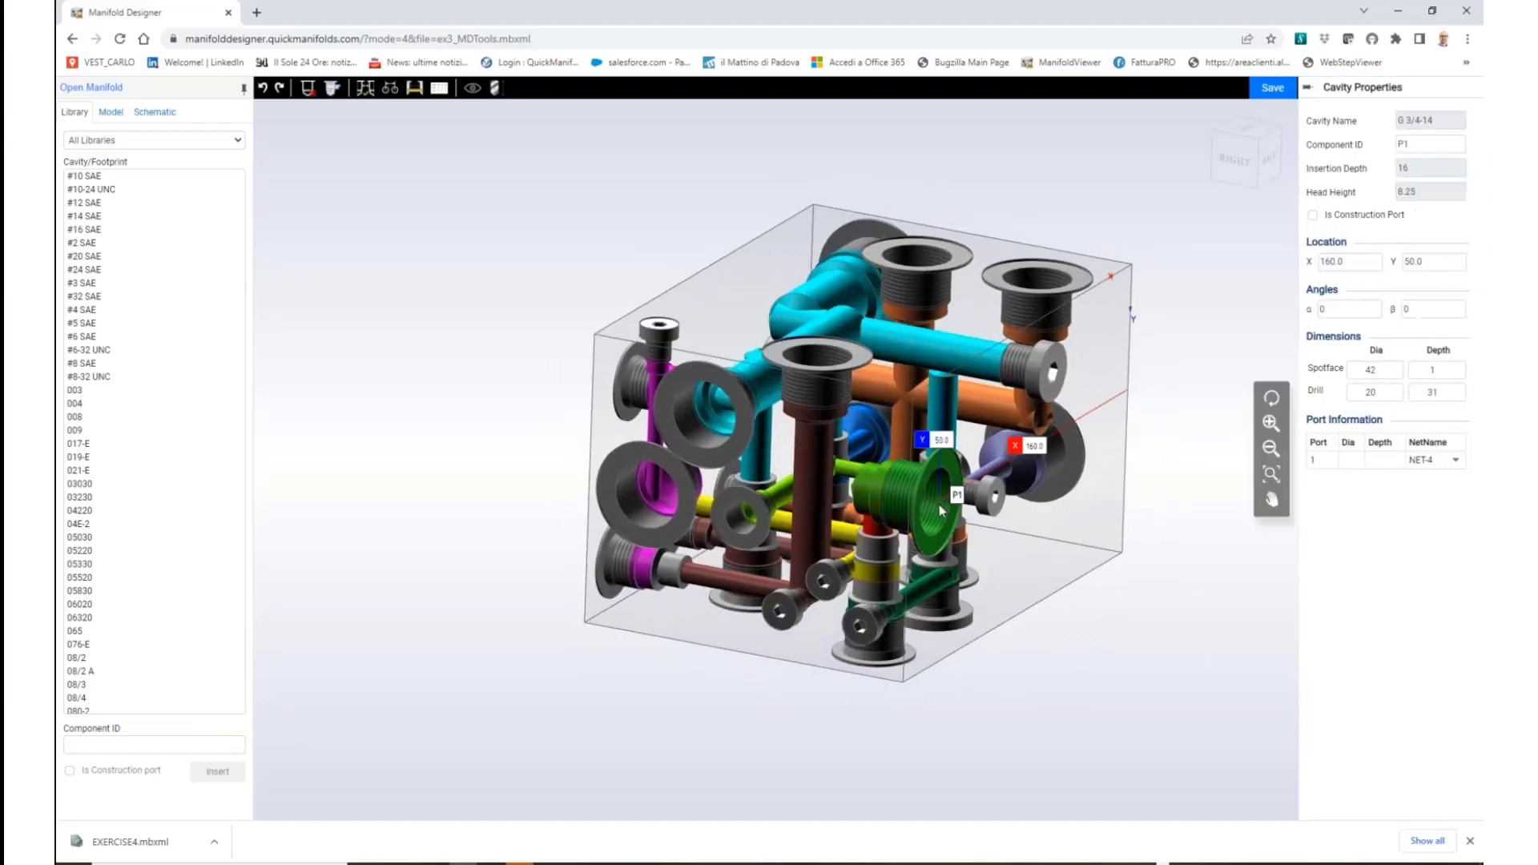
Move port P1 on the back face to about Y 45.3, keeping X at 160
{"action": "left_click", "coordinate": [946, 337]}
{"action": "left_click_drag", "start_coordinate": [945, 332], "coordinate": [896, 461]}
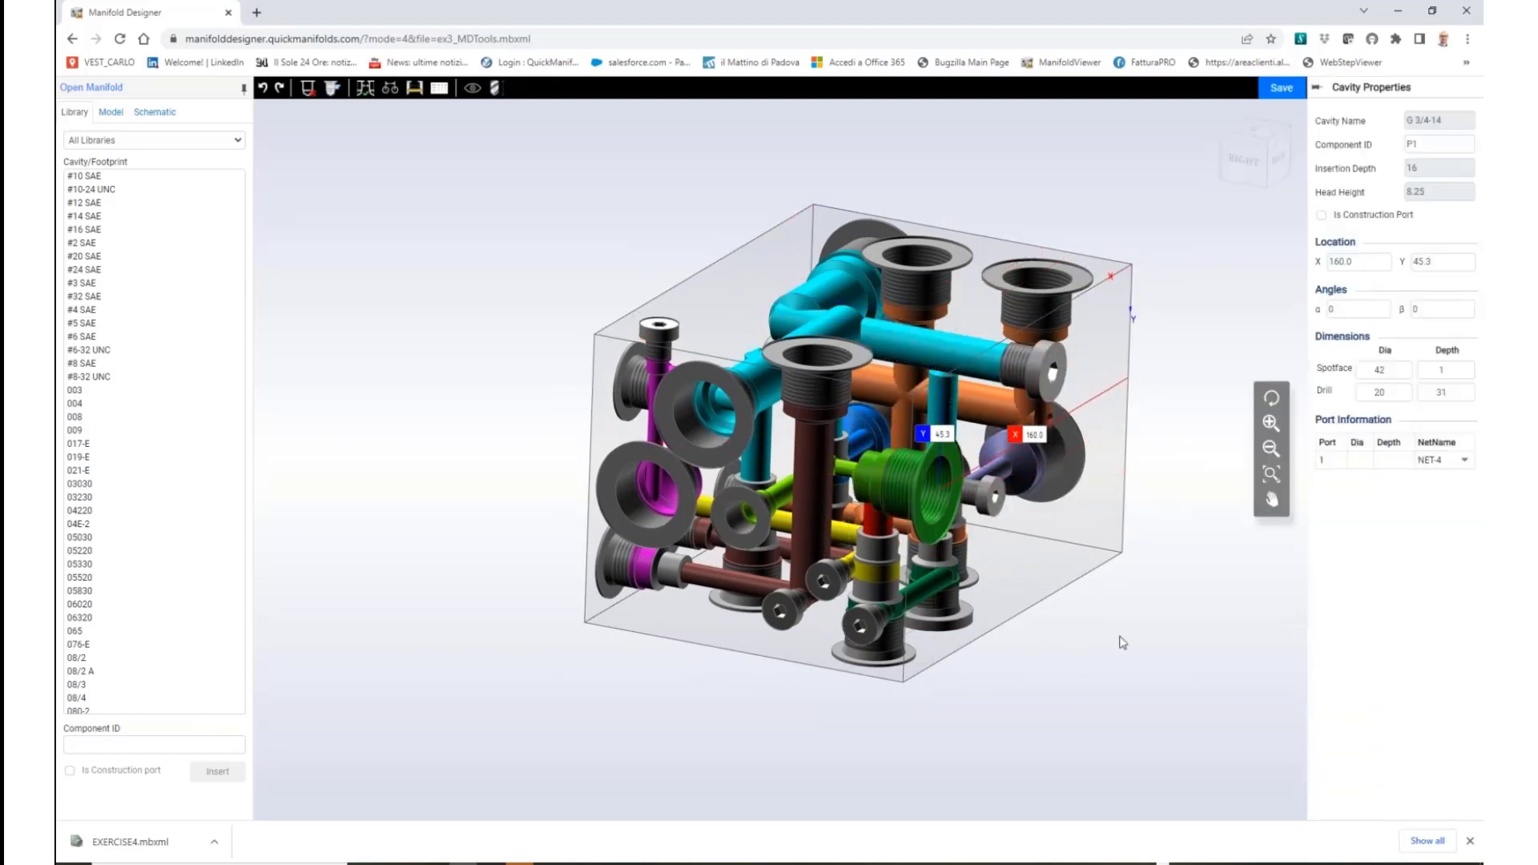
{"action": "left_click_drag", "start_coordinate": [1119, 642], "coordinate": [845, 470]}
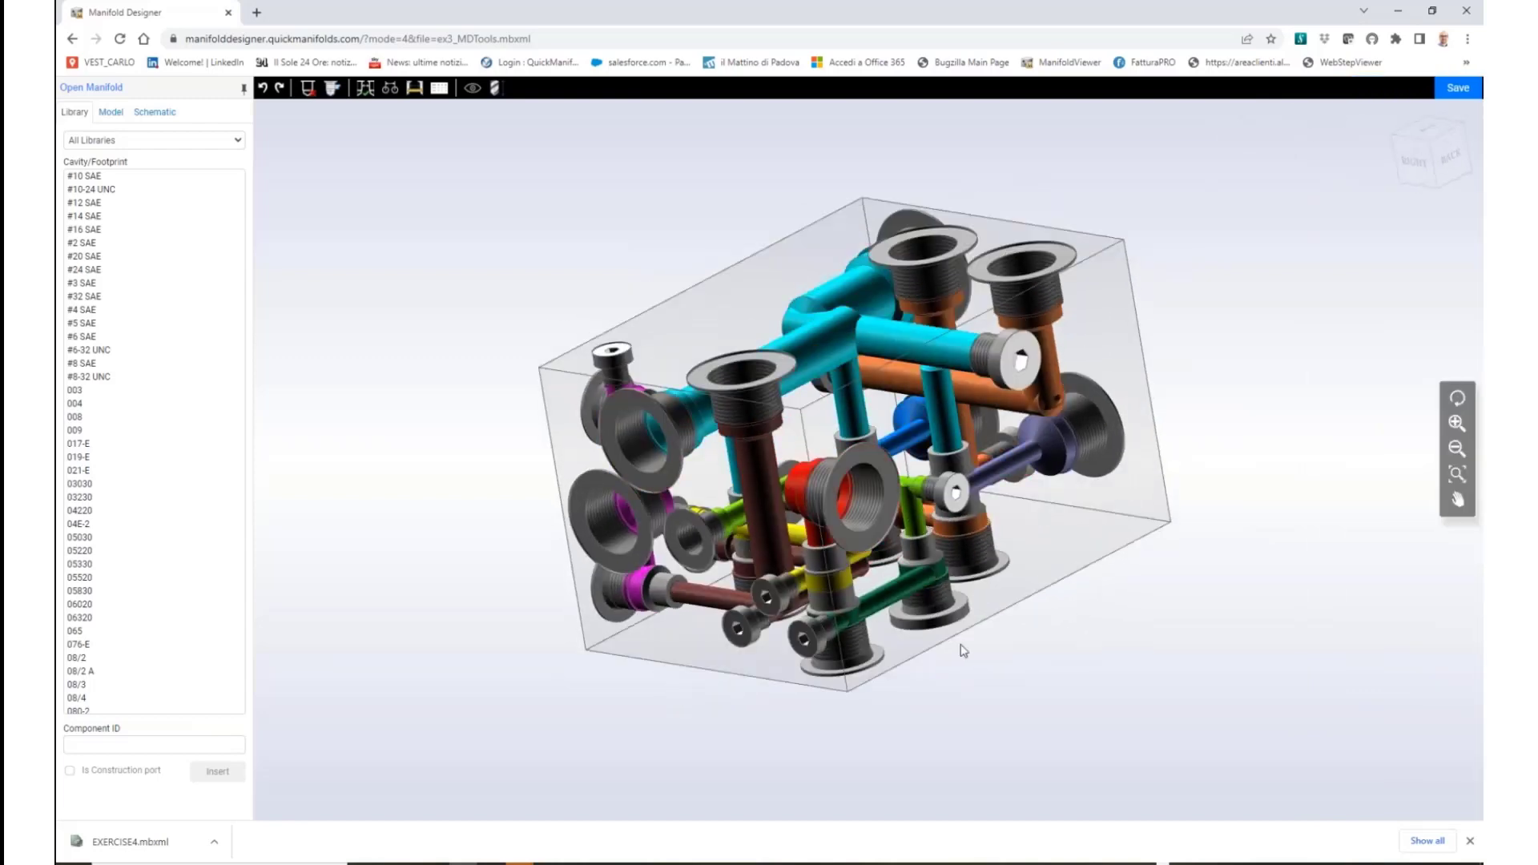
Move port P0 from the top face to the right face at about X 74.1, Y 90.8, and delete the construction plug below its old position
{"action": "left_click_drag", "start_coordinate": [964, 651], "coordinate": [1123, 588]}
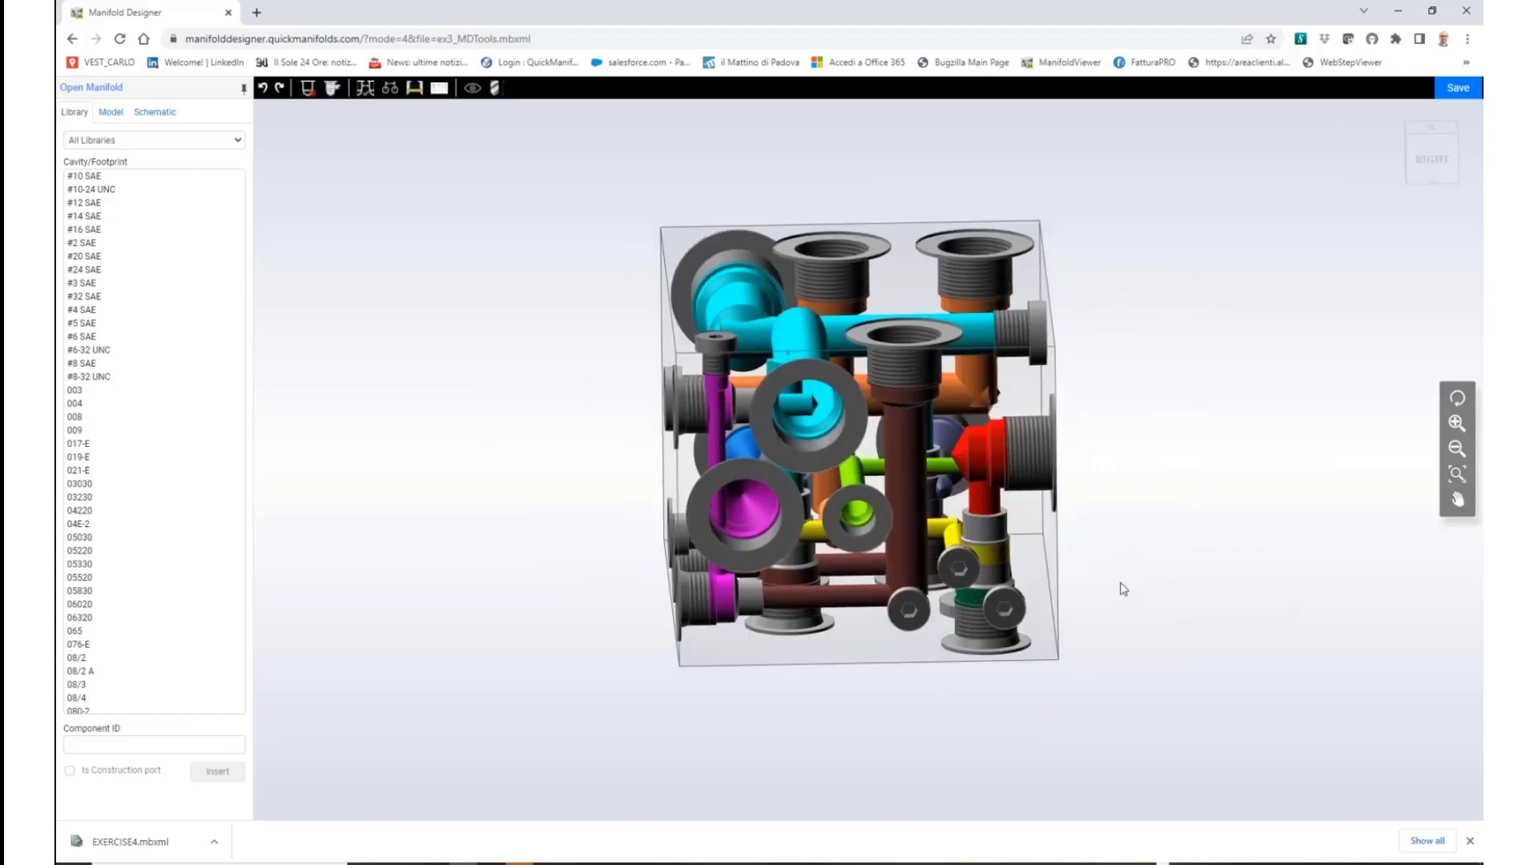
{"action": "left_click_drag", "start_coordinate": [932, 354], "coordinate": [873, 612]}
{"action": "key", "text": "Delete"}
{"action": "middle_click_drag", "start_coordinate": [929, 619], "coordinate": [964, 597]}
{"action": "left_click_drag", "start_coordinate": [963, 597], "coordinate": [988, 577]}
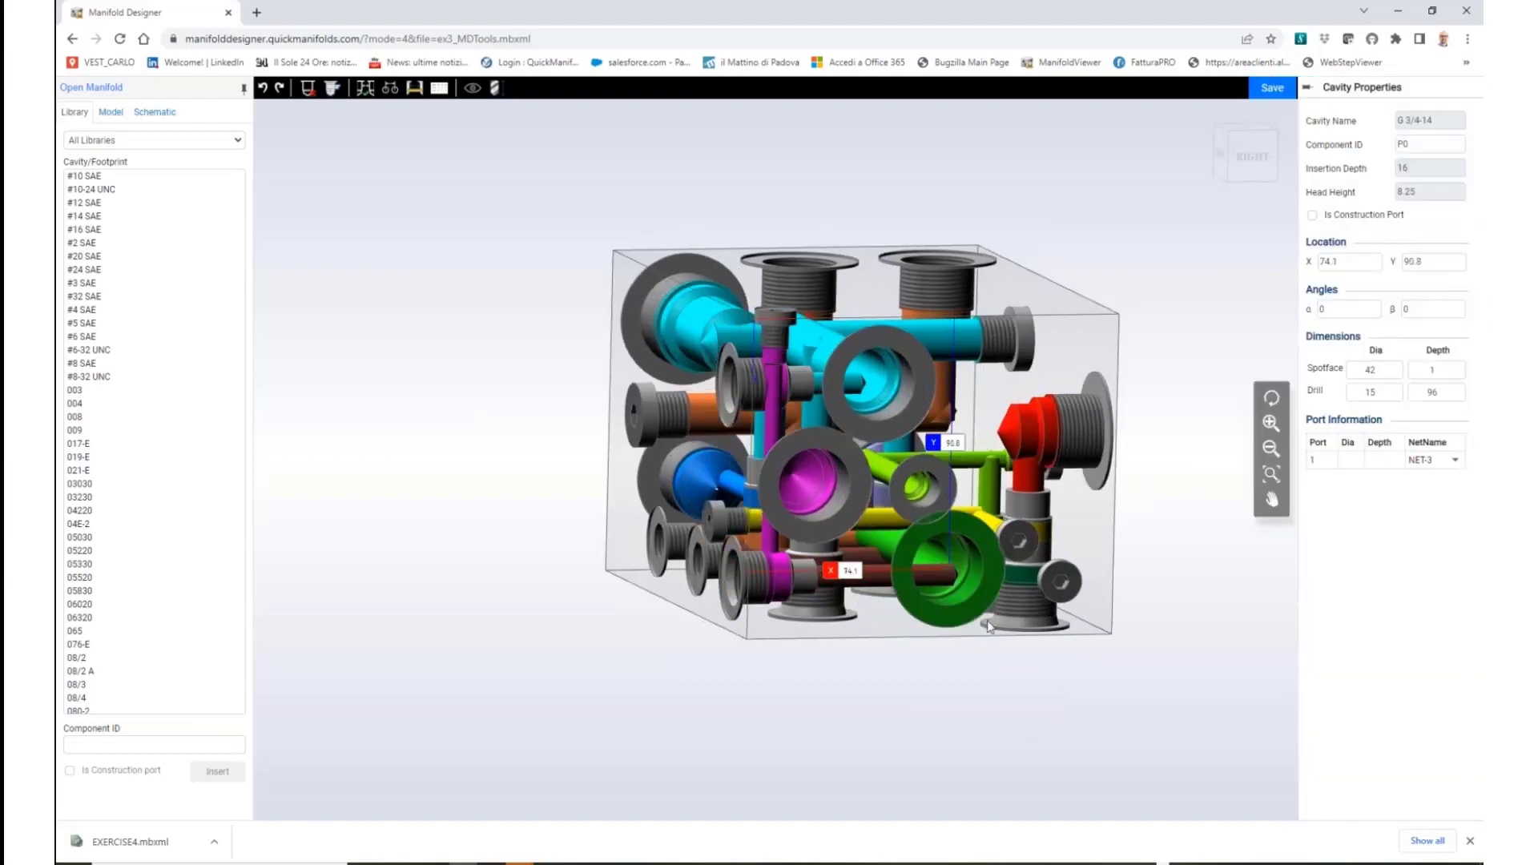
Stretch port P0's drill to end at cavity V3.1, with a drill depth of 72
{"action": "middle_click_drag", "start_coordinate": [1027, 621], "coordinate": [689, 304]}
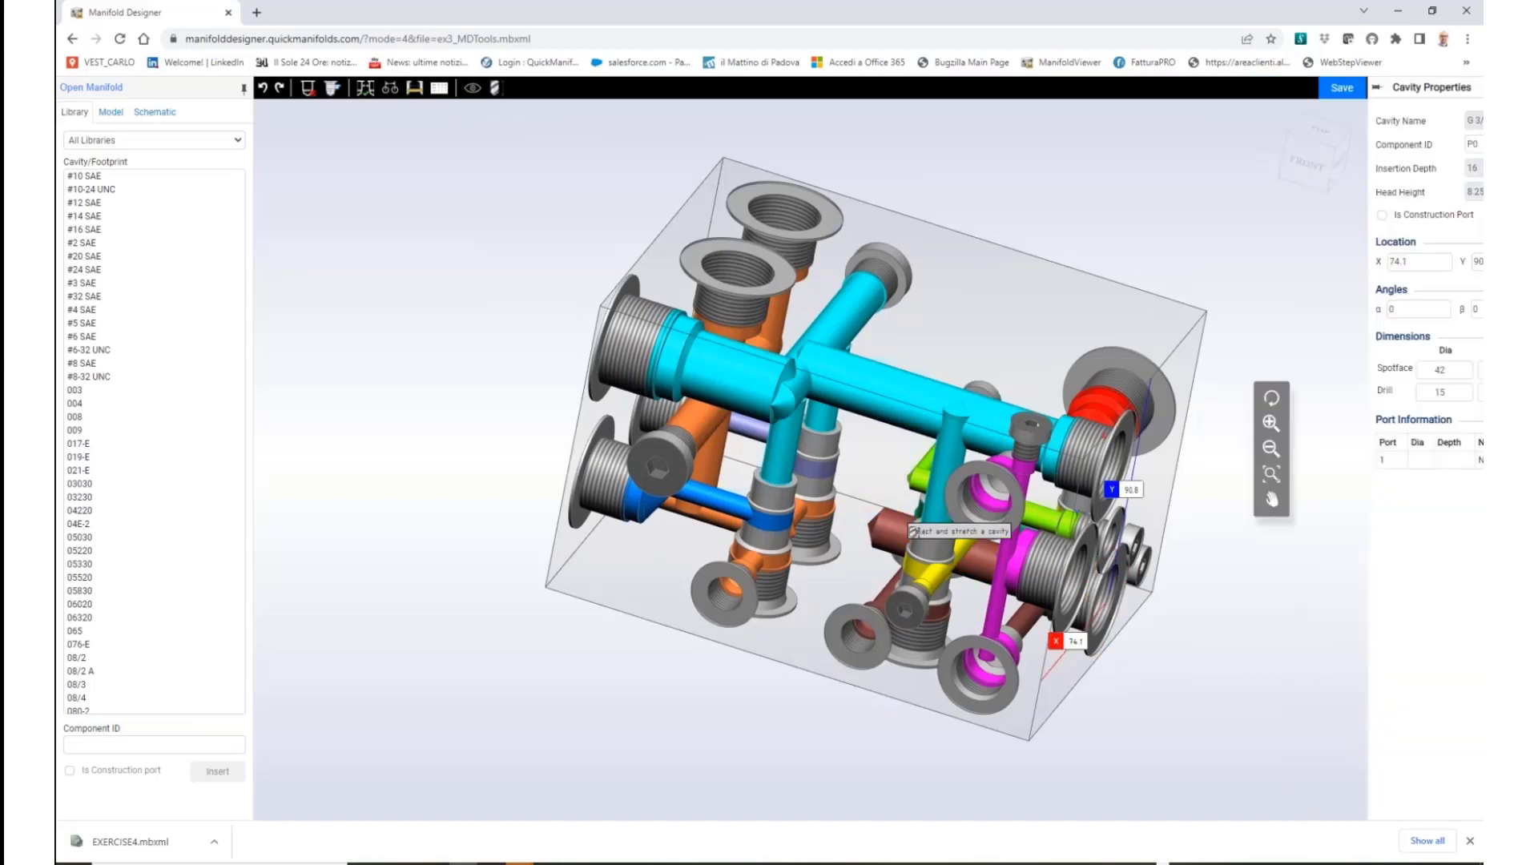
{"action": "left_click_drag", "start_coordinate": [890, 523], "coordinate": [934, 547]}
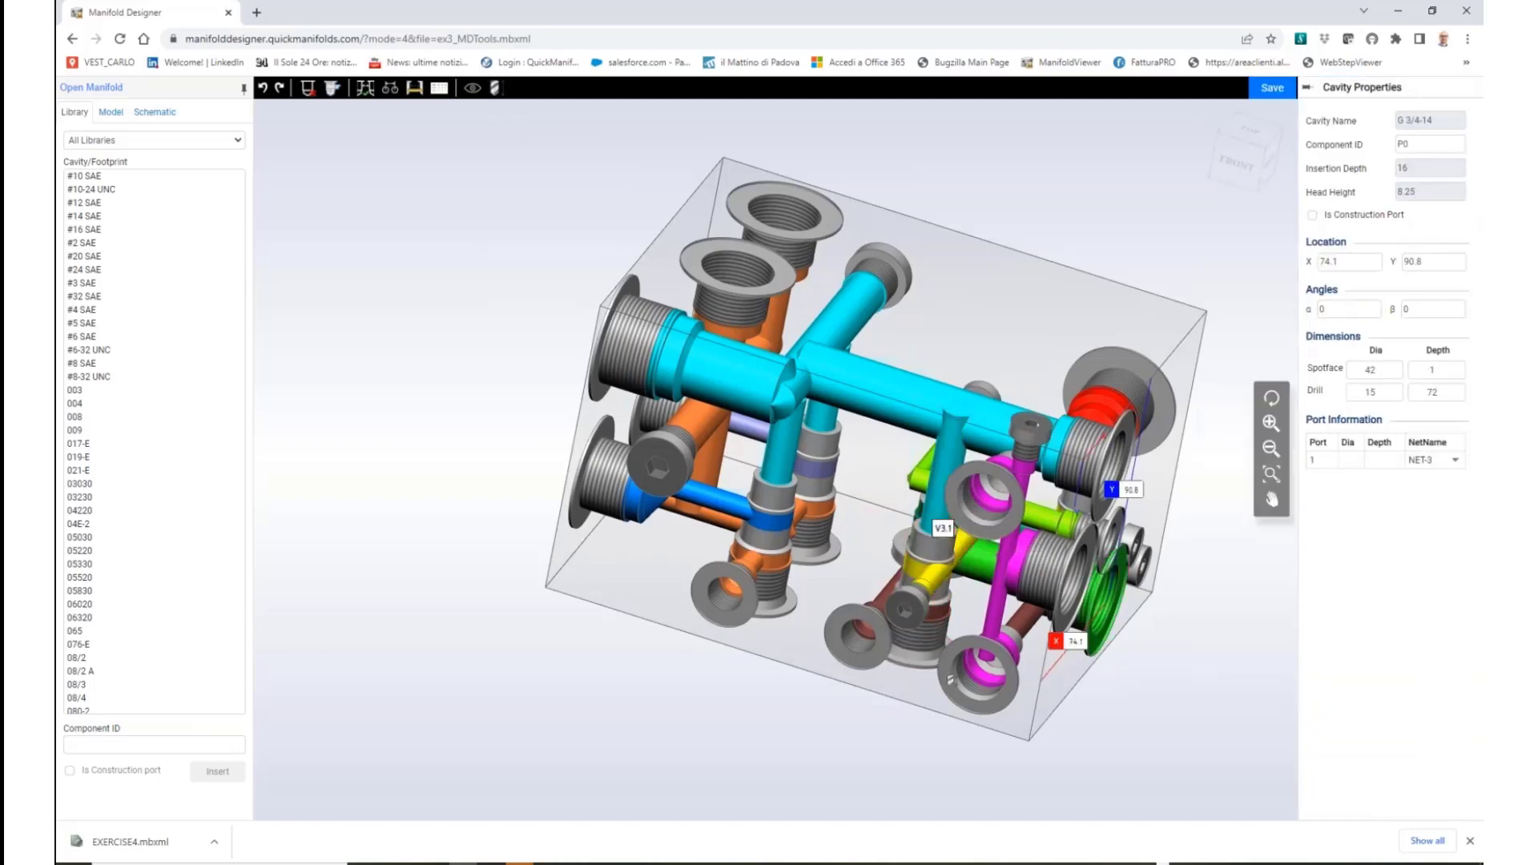
{"action": "middle_click_drag", "start_coordinate": [993, 724], "coordinate": [714, 729]}
{"action": "left_click", "coordinate": [713, 728]}
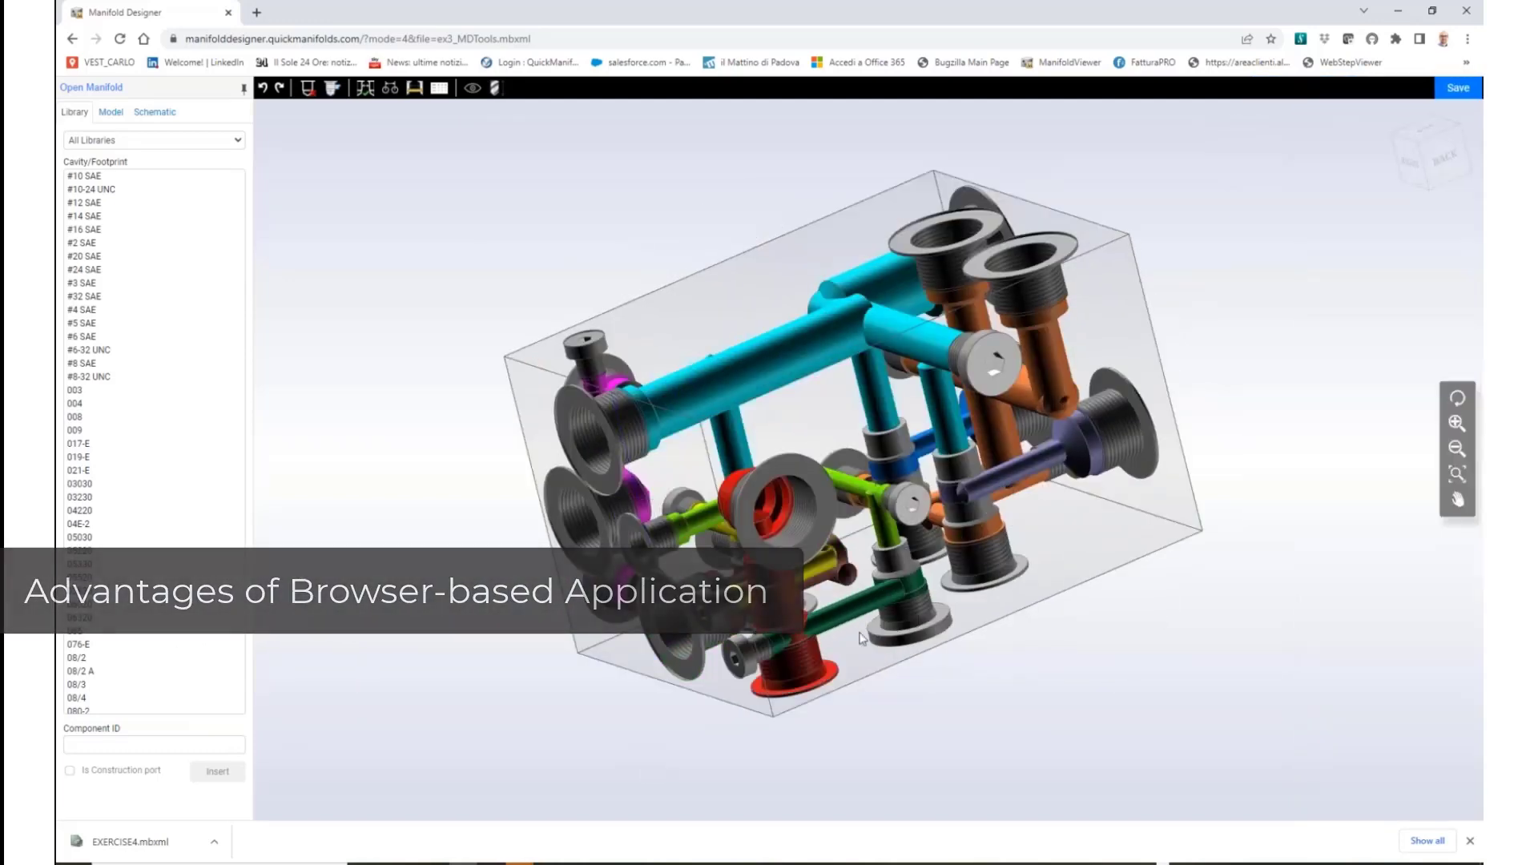
Move port Y to X 85.9, Y 25 on the right face and construction port PLUG1 to X 110, Y 25 on the back face
{"action": "mouse_move", "coordinate": [862, 638]}
{"action": "middle_mouse_down"}
{"action": "mouse_move", "coordinate": [835, 609]}
{"action": "mouse_move", "coordinate": [761, 589]}
{"action": "mouse_move", "coordinate": [841, 621]}
{"action": "mouse_move", "coordinate": [952, 620]}
{"action": "mouse_move", "coordinate": [923, 659]}
{"action": "mouse_move", "coordinate": [1021, 635]}
{"action": "mouse_move", "coordinate": [878, 627]}
{"action": "middle_mouse_up"}
{"action": "left_click", "coordinate": [753, 516]}
{"action": "left_click_drag", "start_coordinate": [753, 517], "coordinate": [828, 442]}
{"action": "middle_click_drag", "start_coordinate": [1105, 641], "coordinate": [945, 617]}
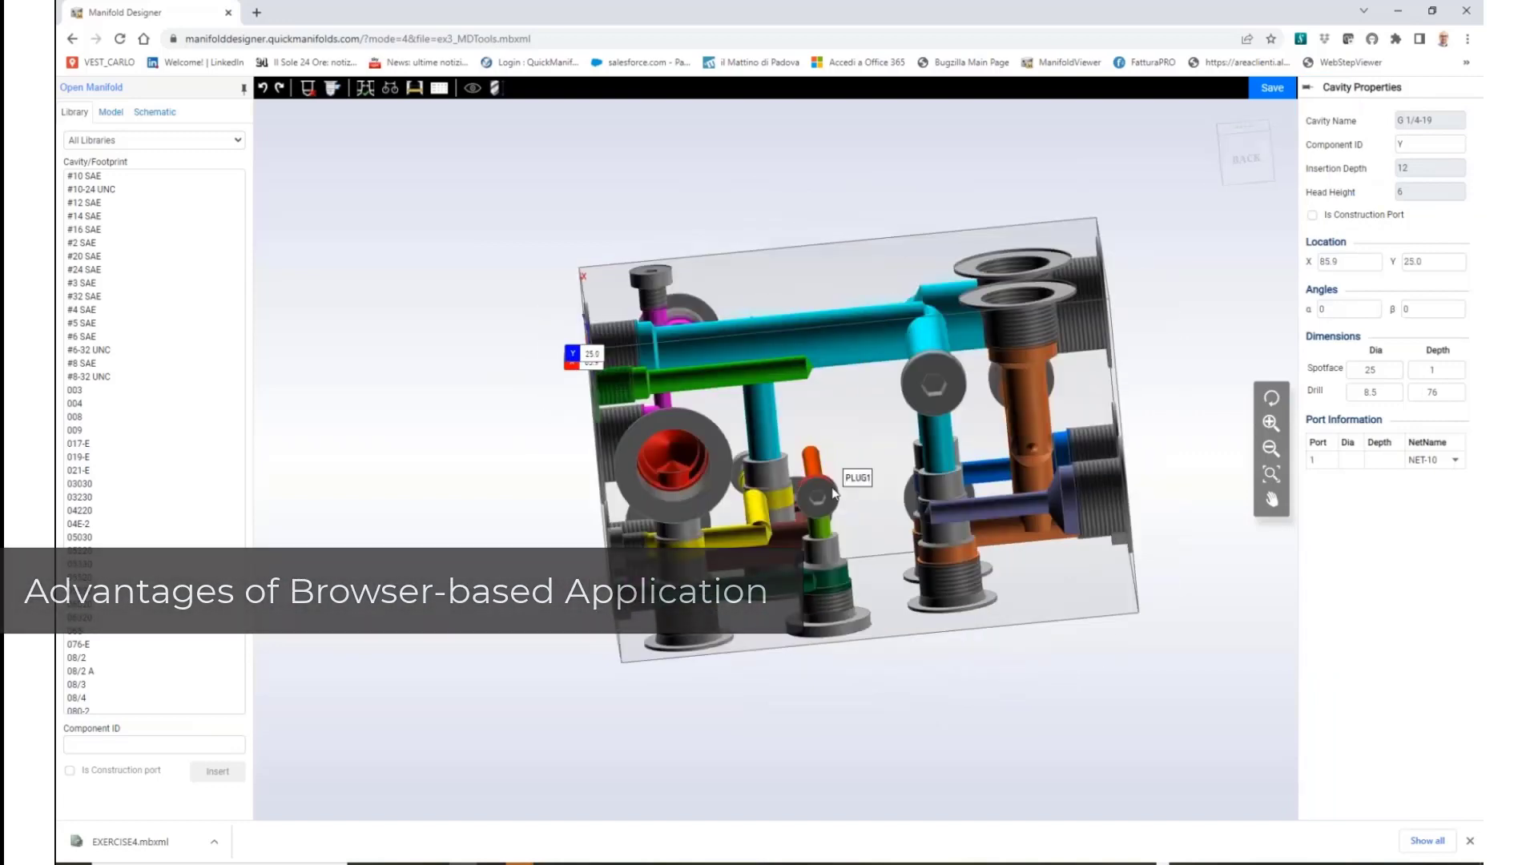
{"action": "left_click_drag", "start_coordinate": [832, 491], "coordinate": [825, 388]}
{"action": "middle_click_drag", "start_coordinate": [860, 498], "coordinate": [978, 573]}
Stretch port Y's drill to a depth of 76.4 and PLUG1's drill to 54.2 so that the two drillings meet
{"action": "left_click", "coordinate": [495, 88]}
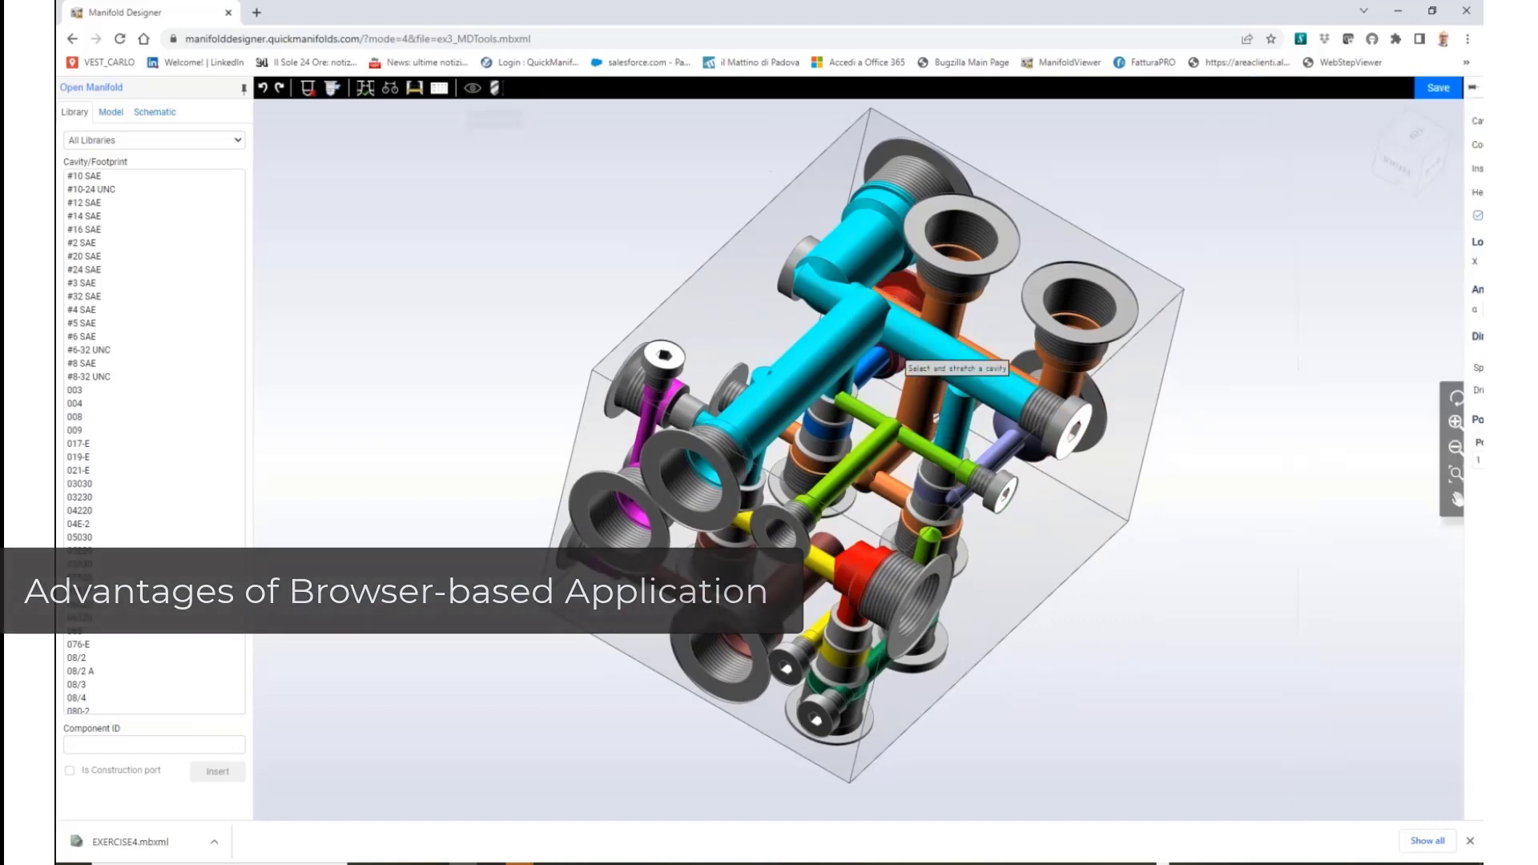
{"action": "left_click", "coordinate": [936, 417]}
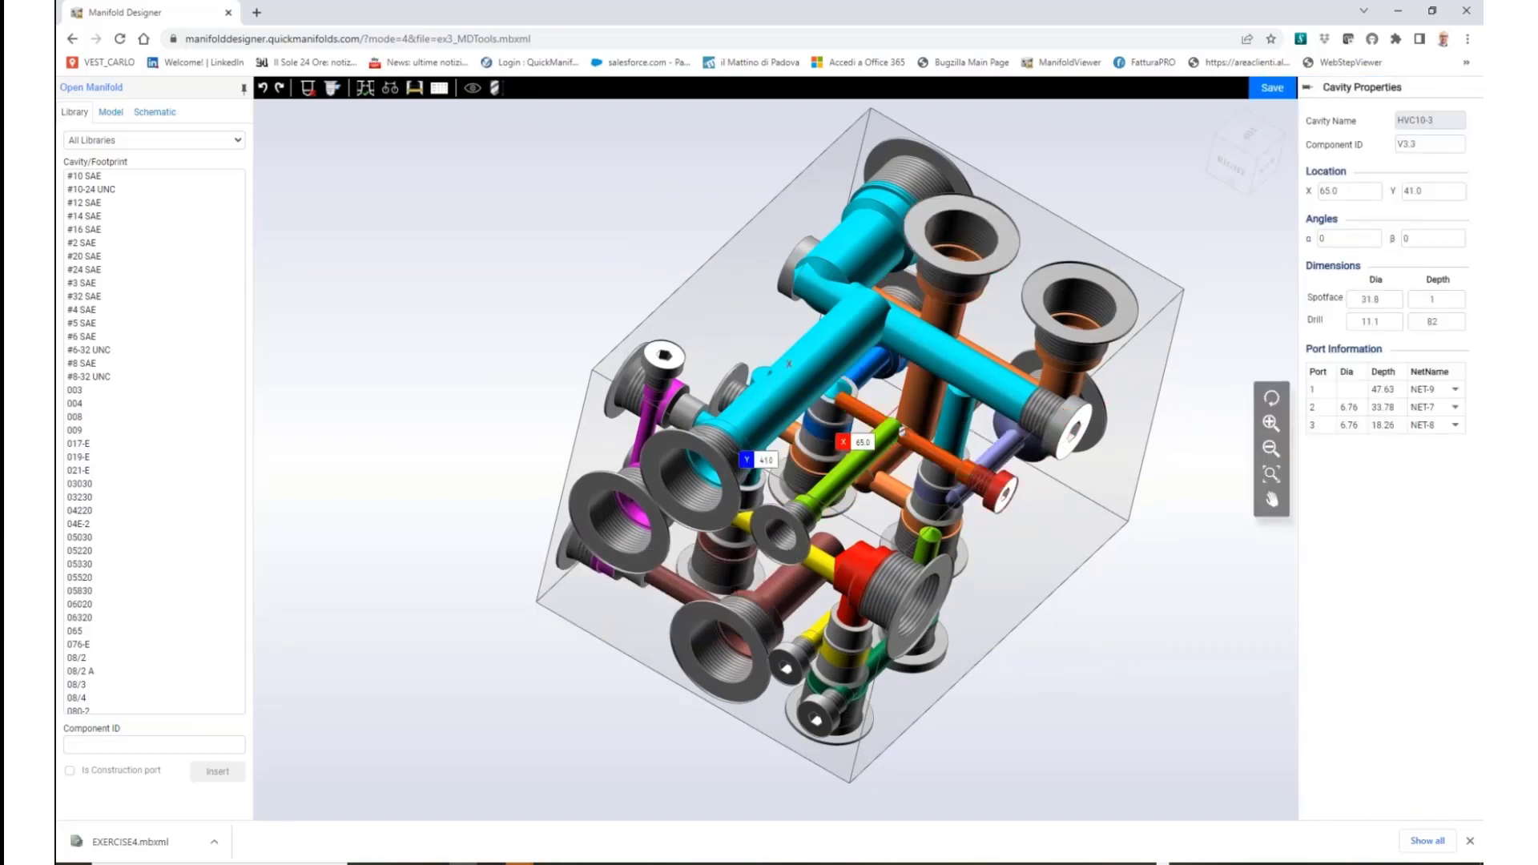
{"action": "left_click", "coordinate": [785, 484]}
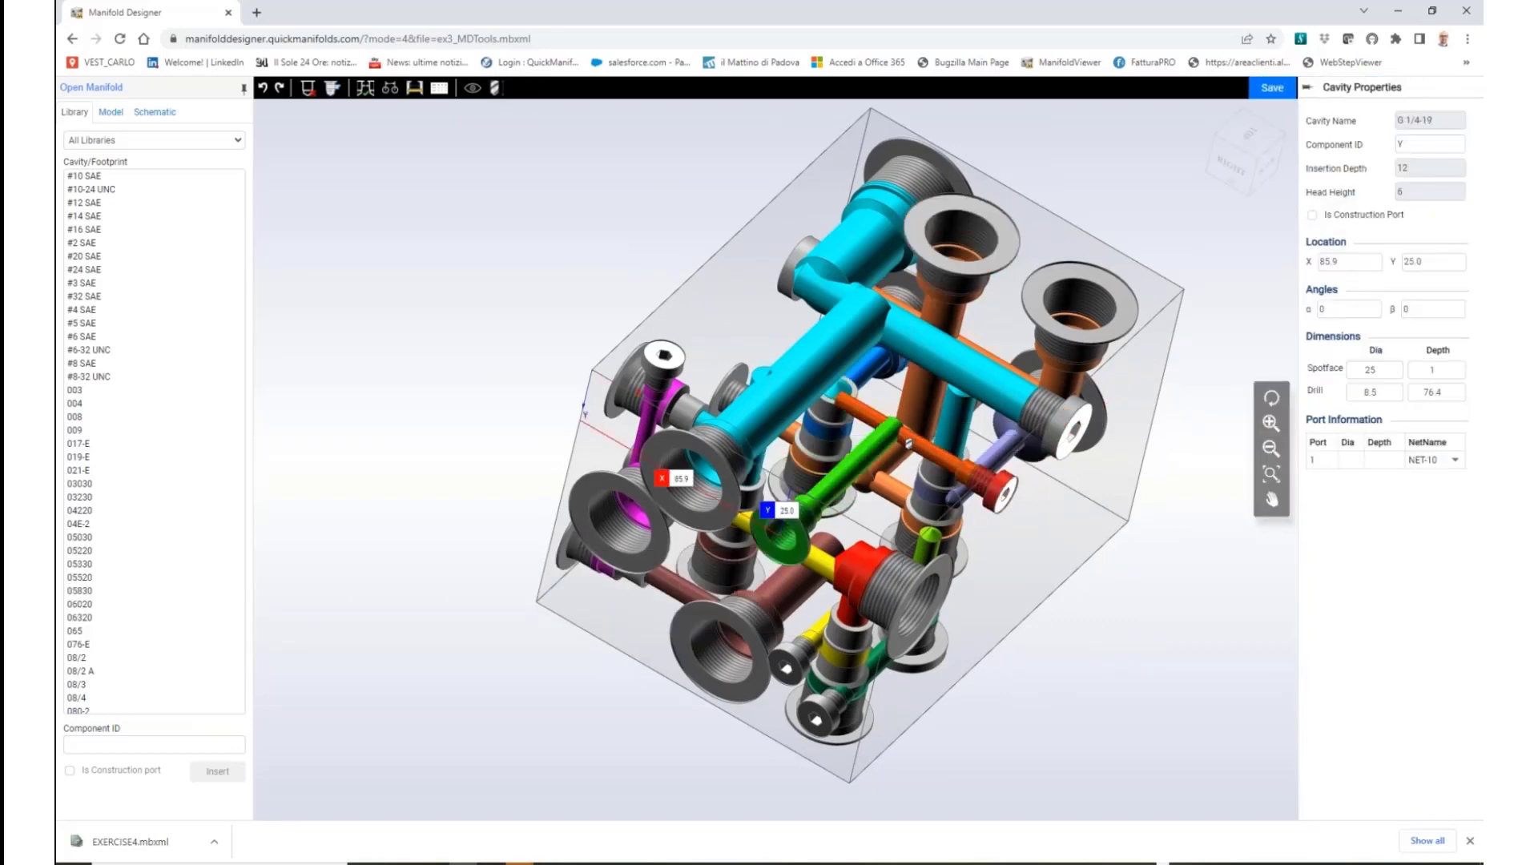
{"action": "left_click", "coordinate": [939, 458]}
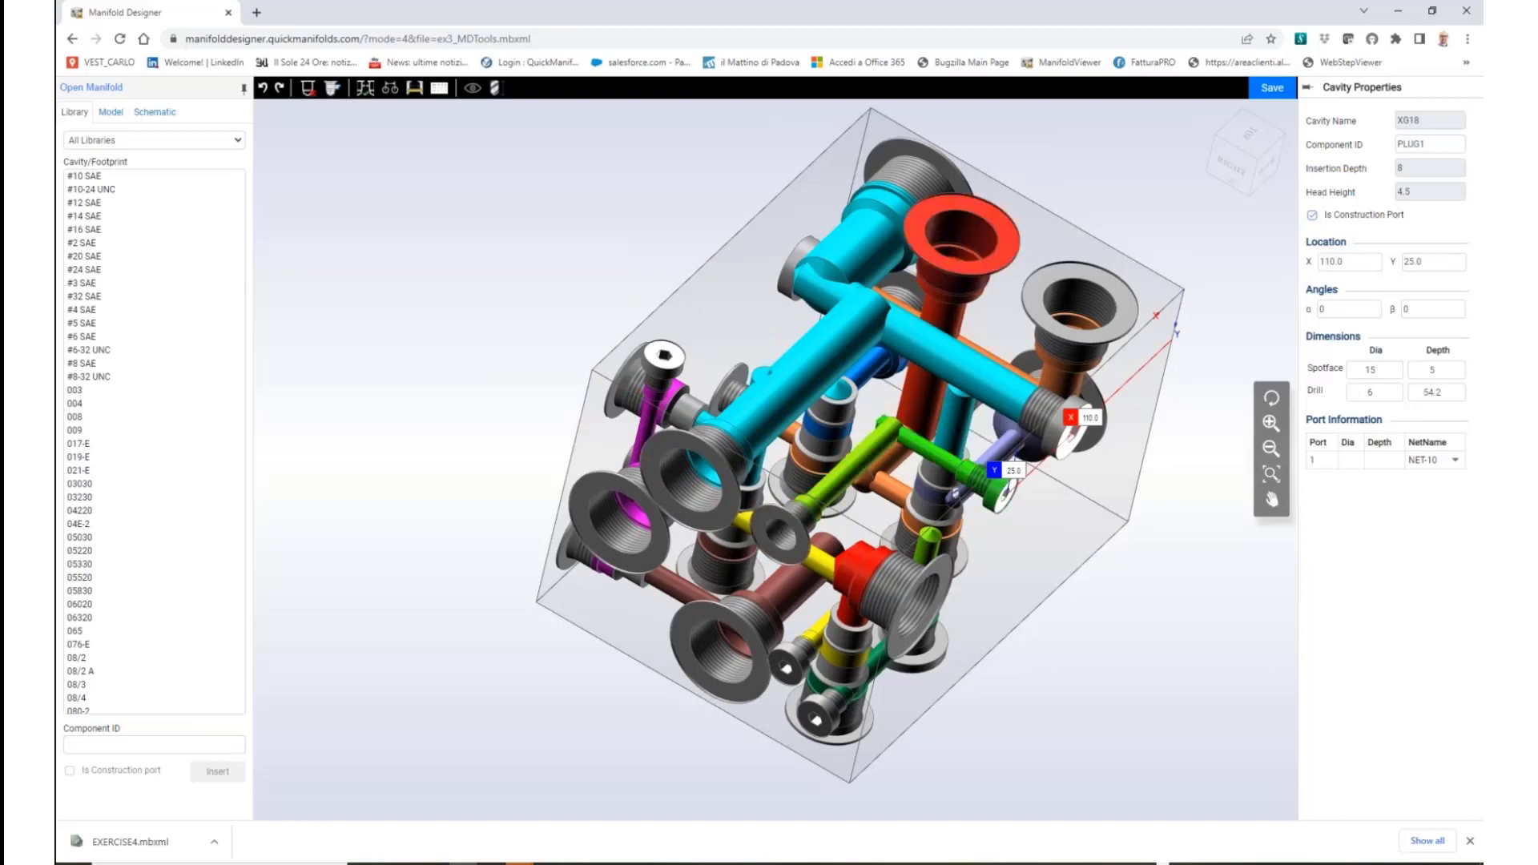
Stretch the drill of cavity V1 up to the PLUG1 drilling
{"action": "left_click", "coordinate": [1069, 632]}
{"action": "left_click_drag", "start_coordinate": [1044, 614], "coordinate": [789, 583]}
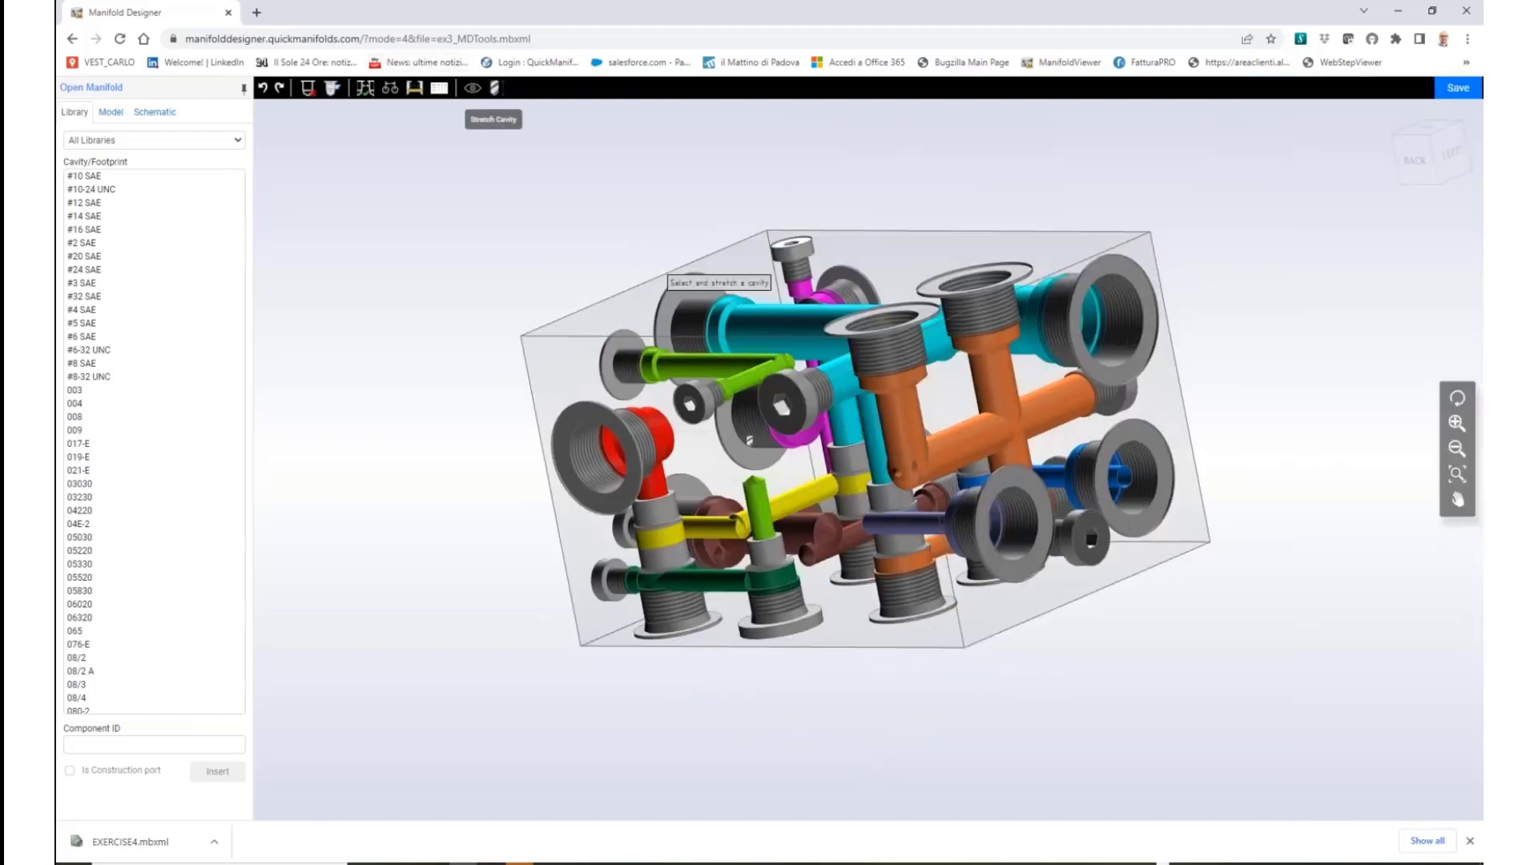
{"action": "left_click", "coordinate": [755, 489]}
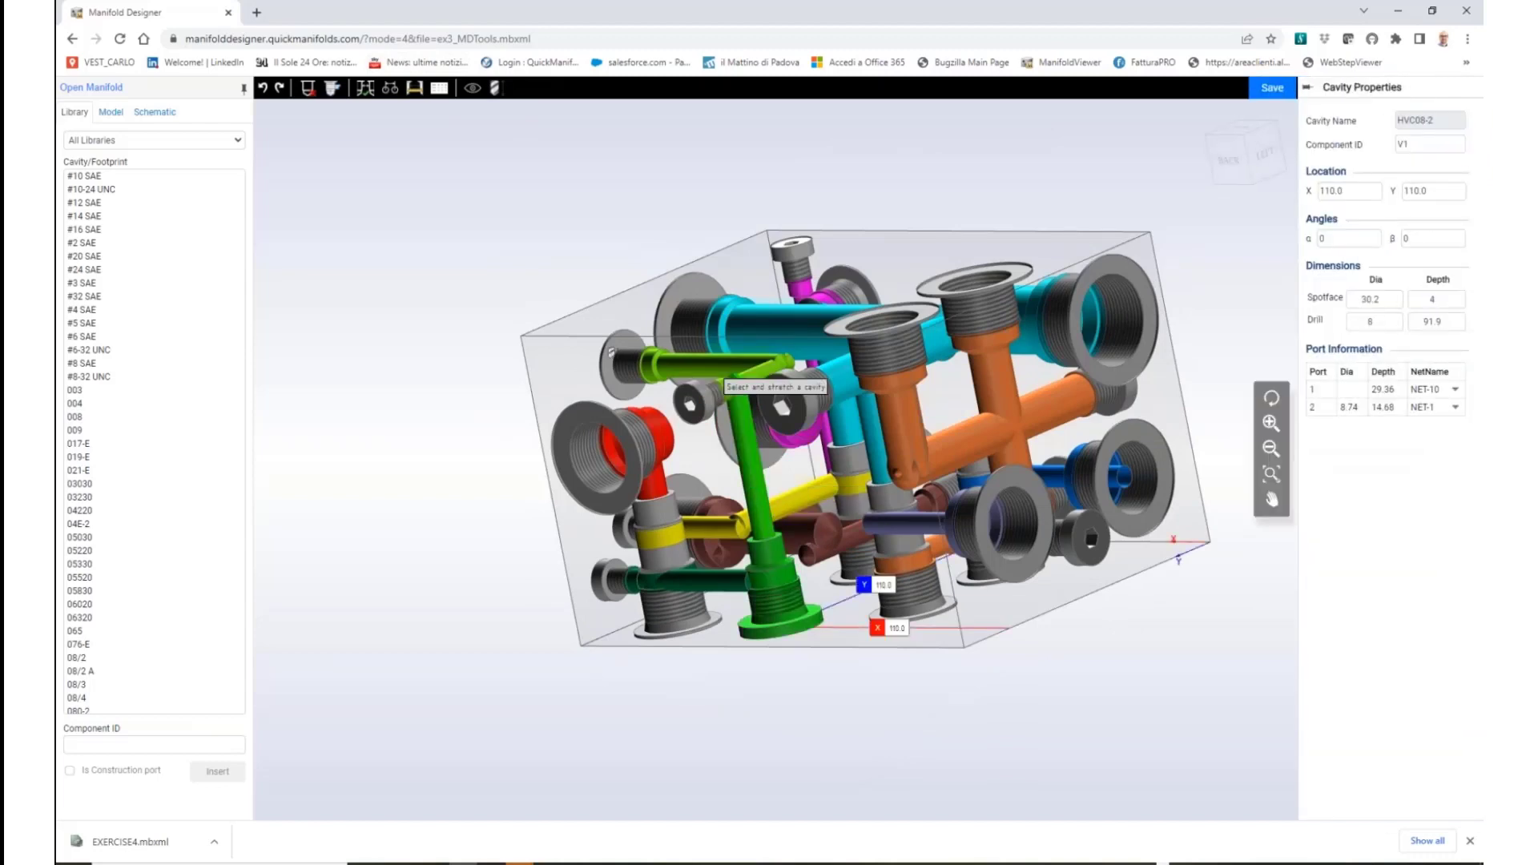
Delete construction port PLUG1 and move port Y on the right face into line with cavity V1's vertical drilling
{"action": "left_click", "coordinate": [690, 405]}
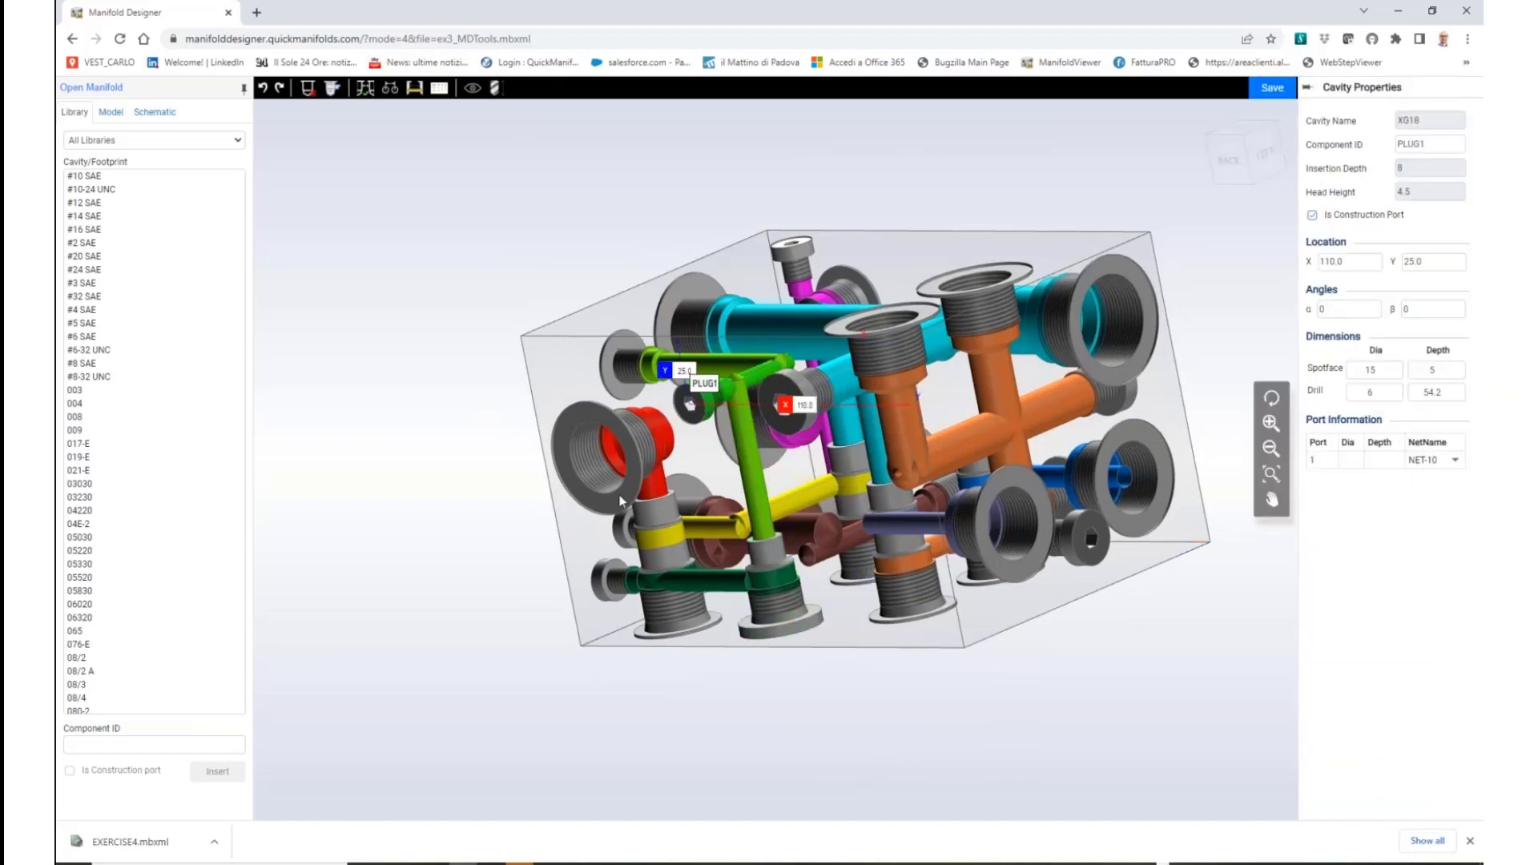
{"action": "left_click", "coordinate": [579, 568]}
{"action": "left_click_drag", "start_coordinate": [578, 569], "coordinate": [893, 553]}
{"action": "left_click", "coordinate": [931, 396]}
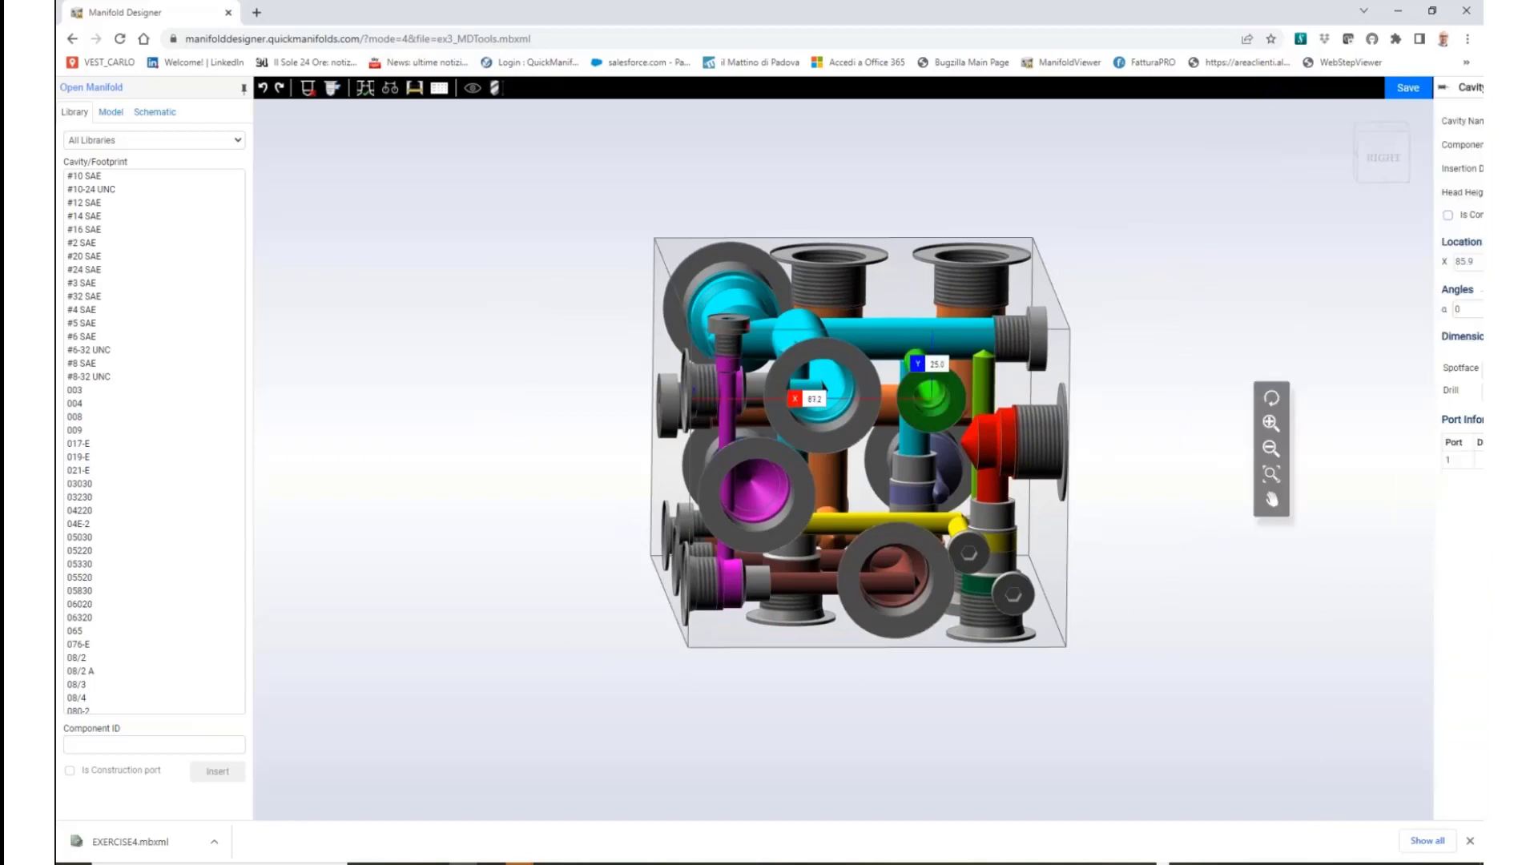
{"action": "left_click", "coordinate": [1146, 406]}
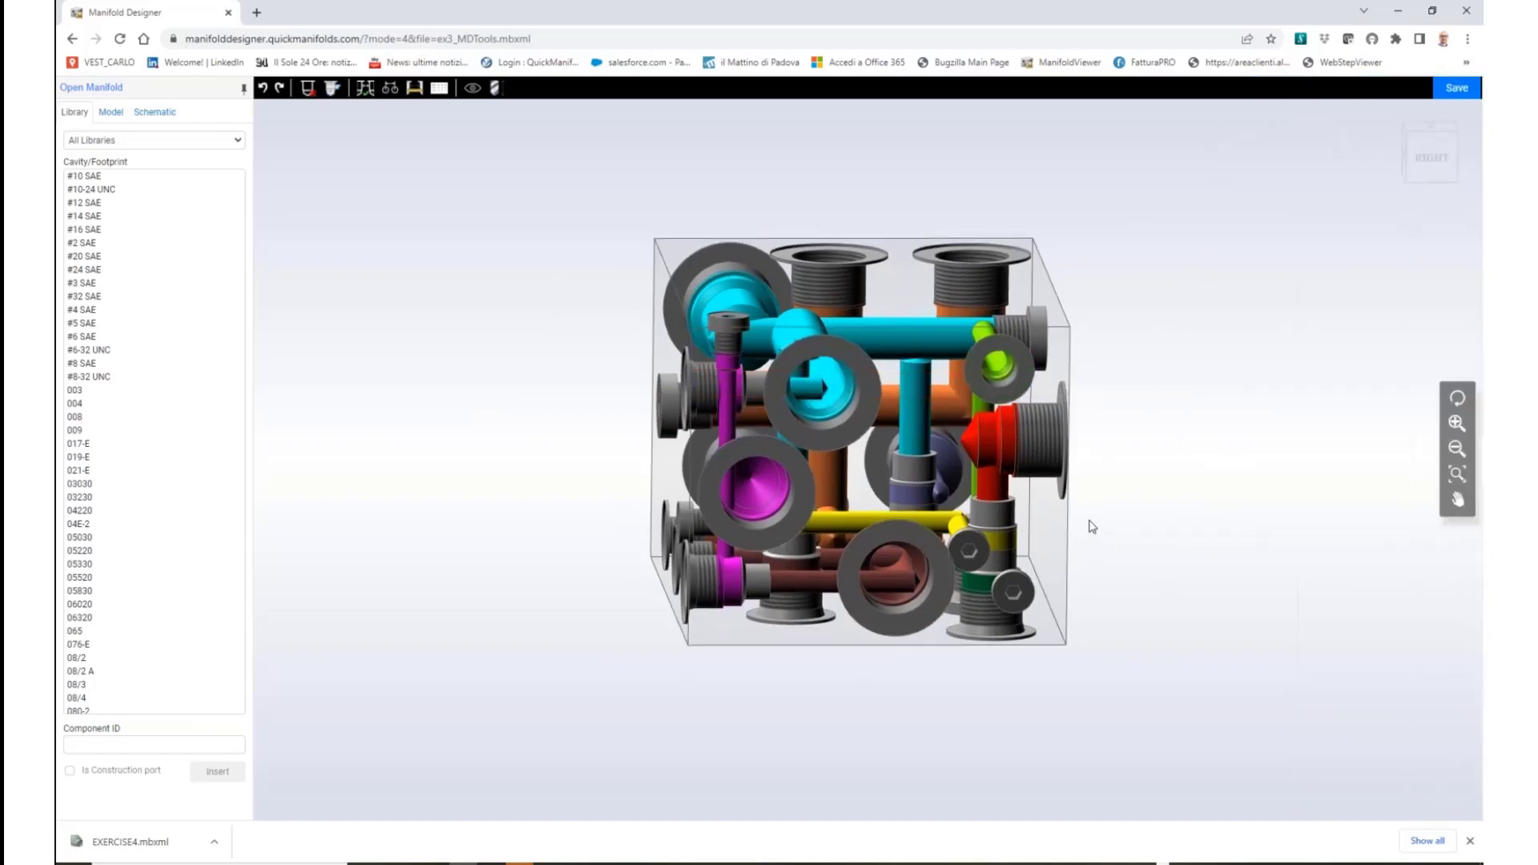
Stretch cavity V1's drill up to port Y's drilling to join the light green net directly
{"action": "left_click_drag", "start_coordinate": [1091, 525], "coordinate": [907, 566]}
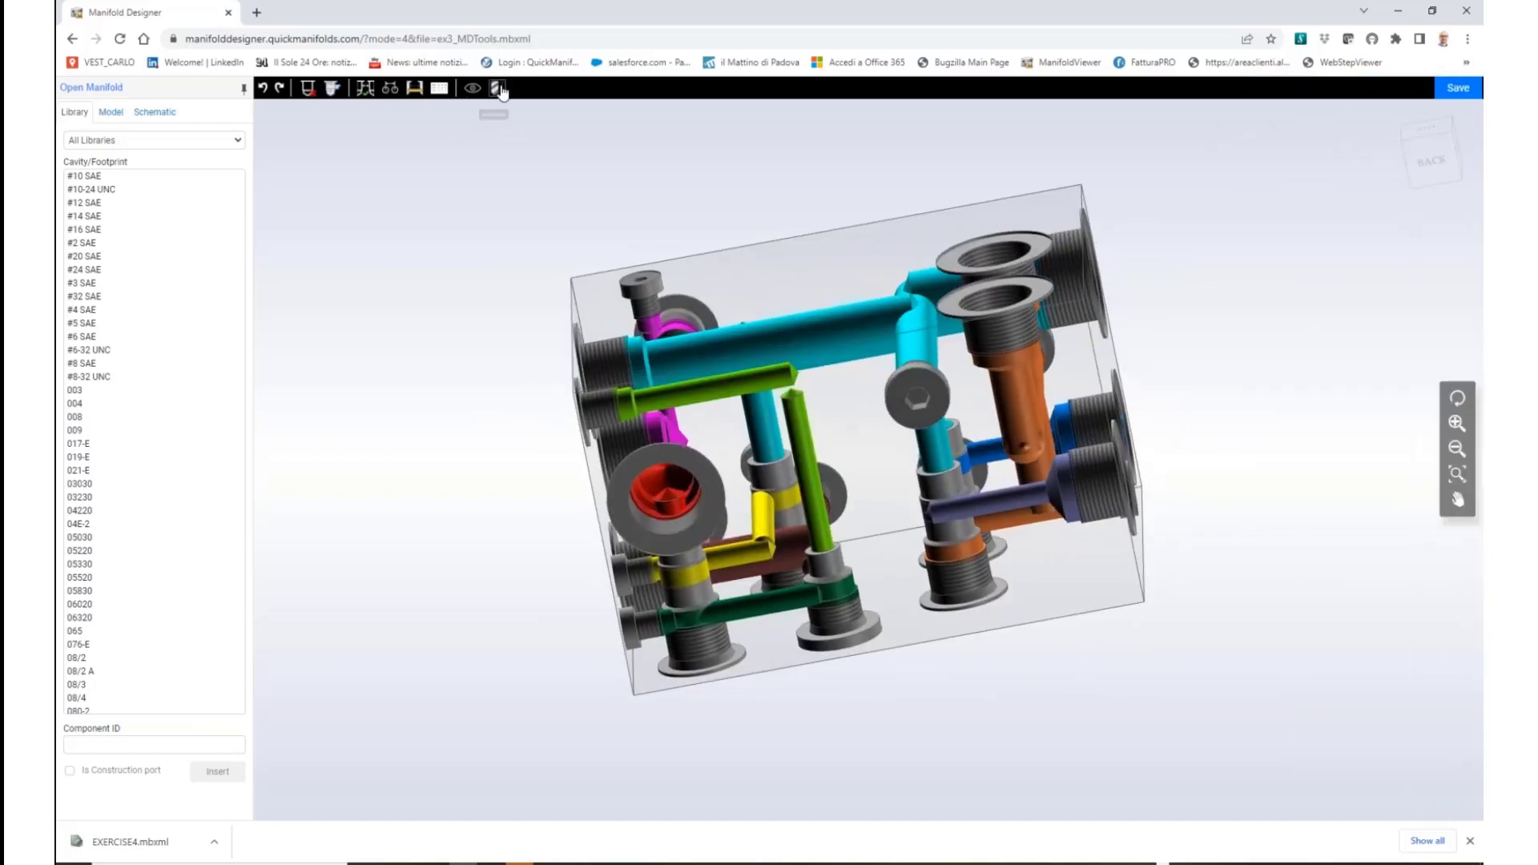
{"action": "left_click", "coordinate": [797, 408]}
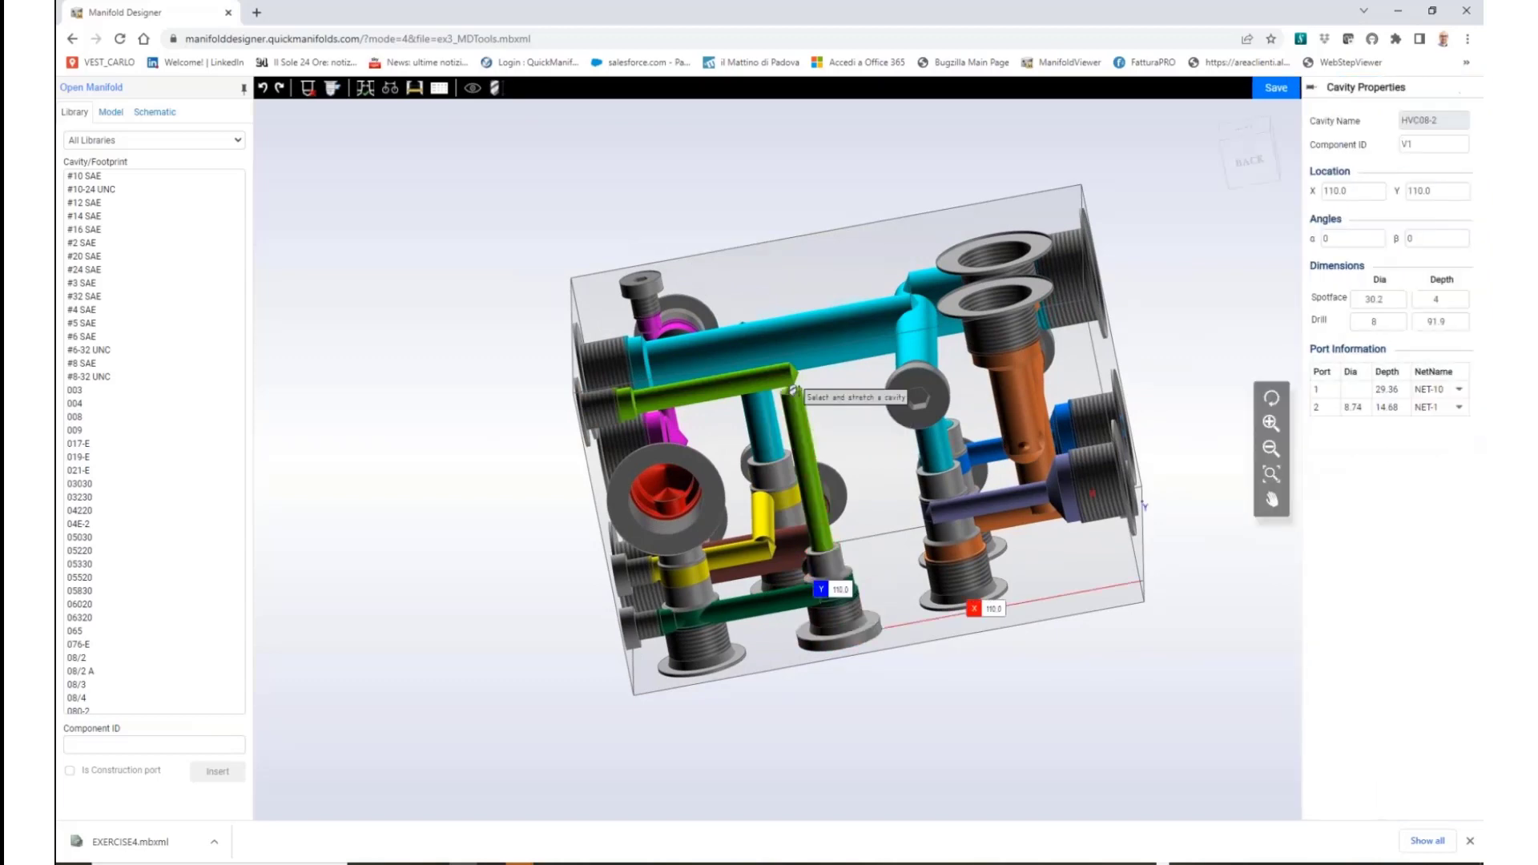
{"action": "left_click", "coordinate": [476, 430]}
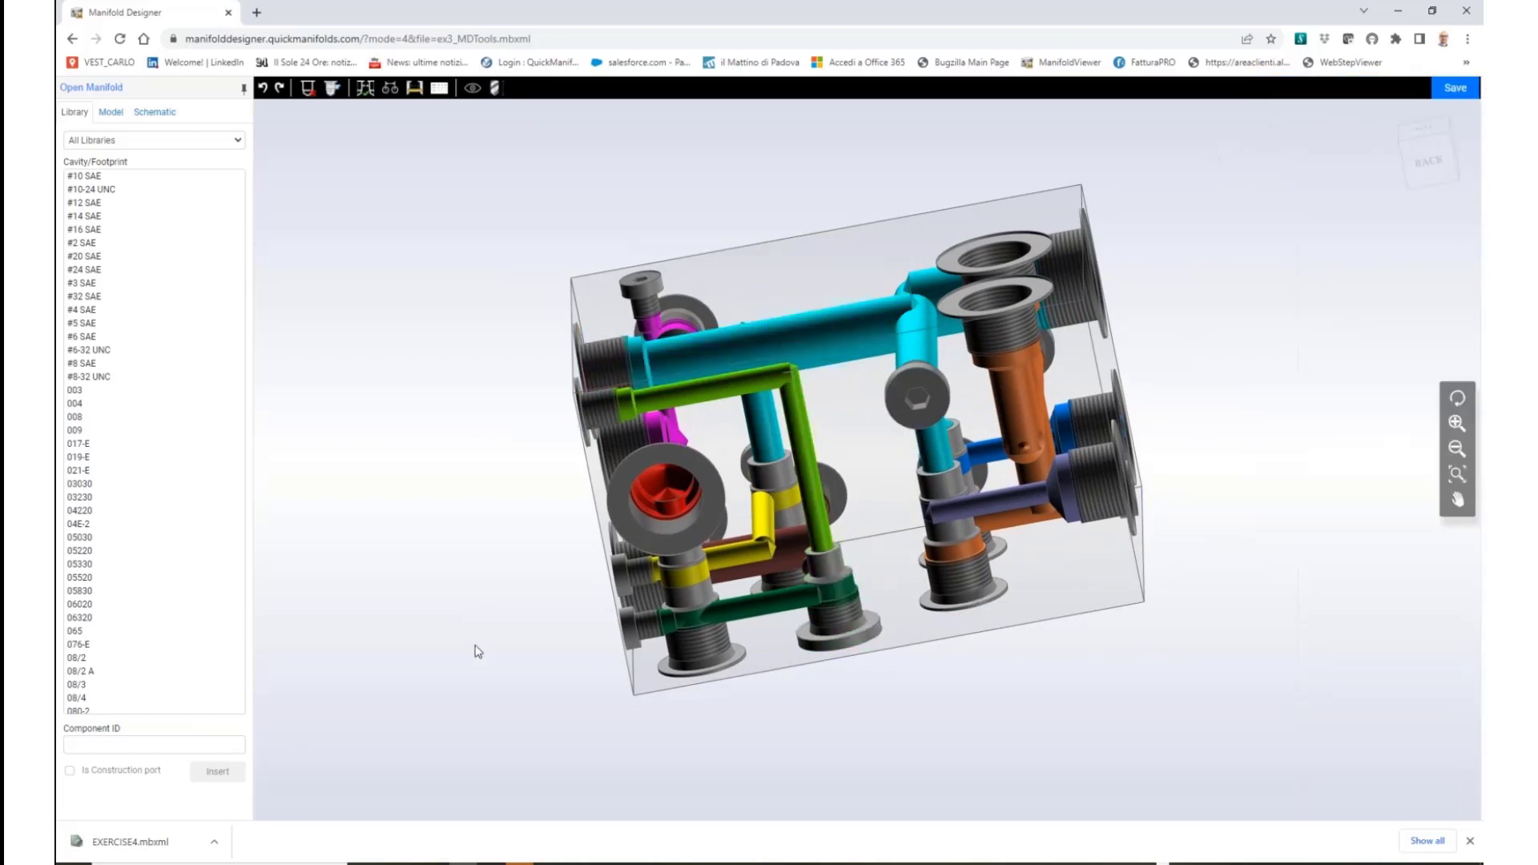
Stretch the drill of cavity V3.3 up to the large horizontal cyan drilling
{"action": "left_click_drag", "start_coordinate": [473, 646], "coordinate": [818, 425]}
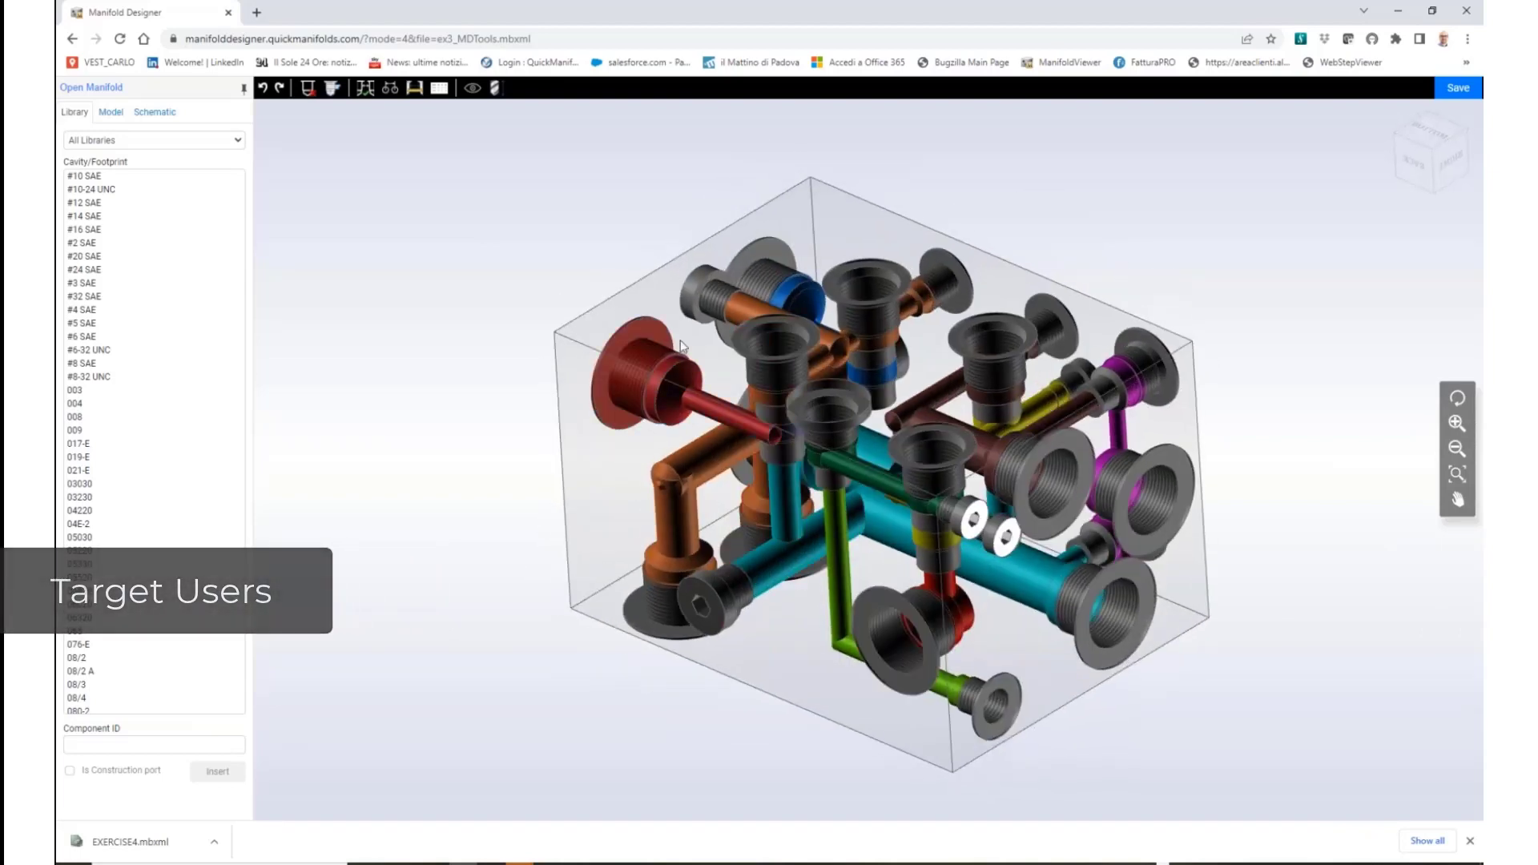
{"action": "left_click_drag", "start_coordinate": [800, 583], "coordinate": [834, 529]}
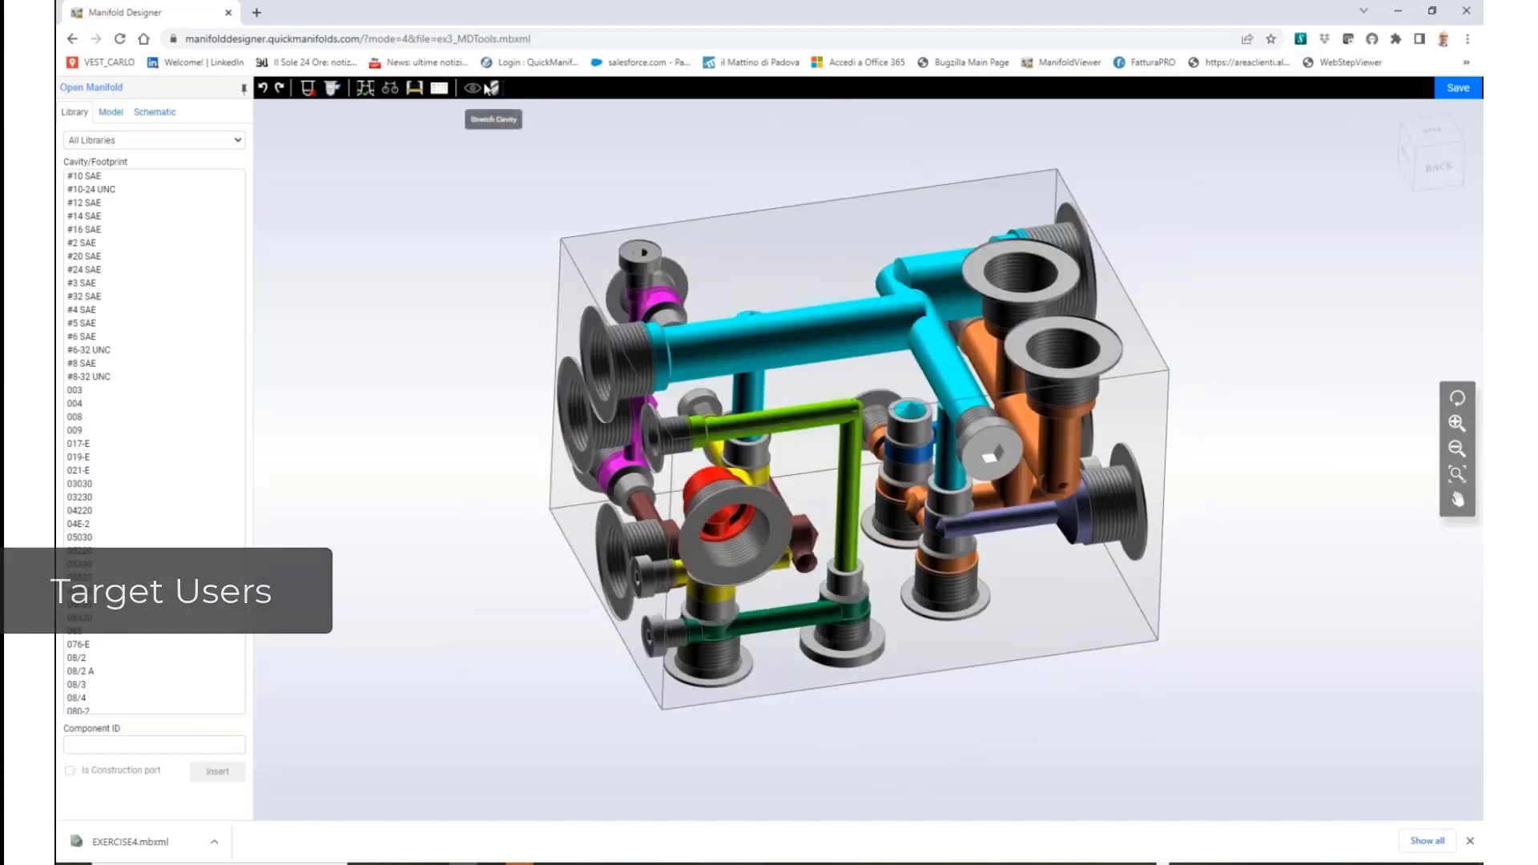
{"action": "left_click", "coordinate": [496, 90]}
{"action": "left_click", "coordinate": [930, 400]}
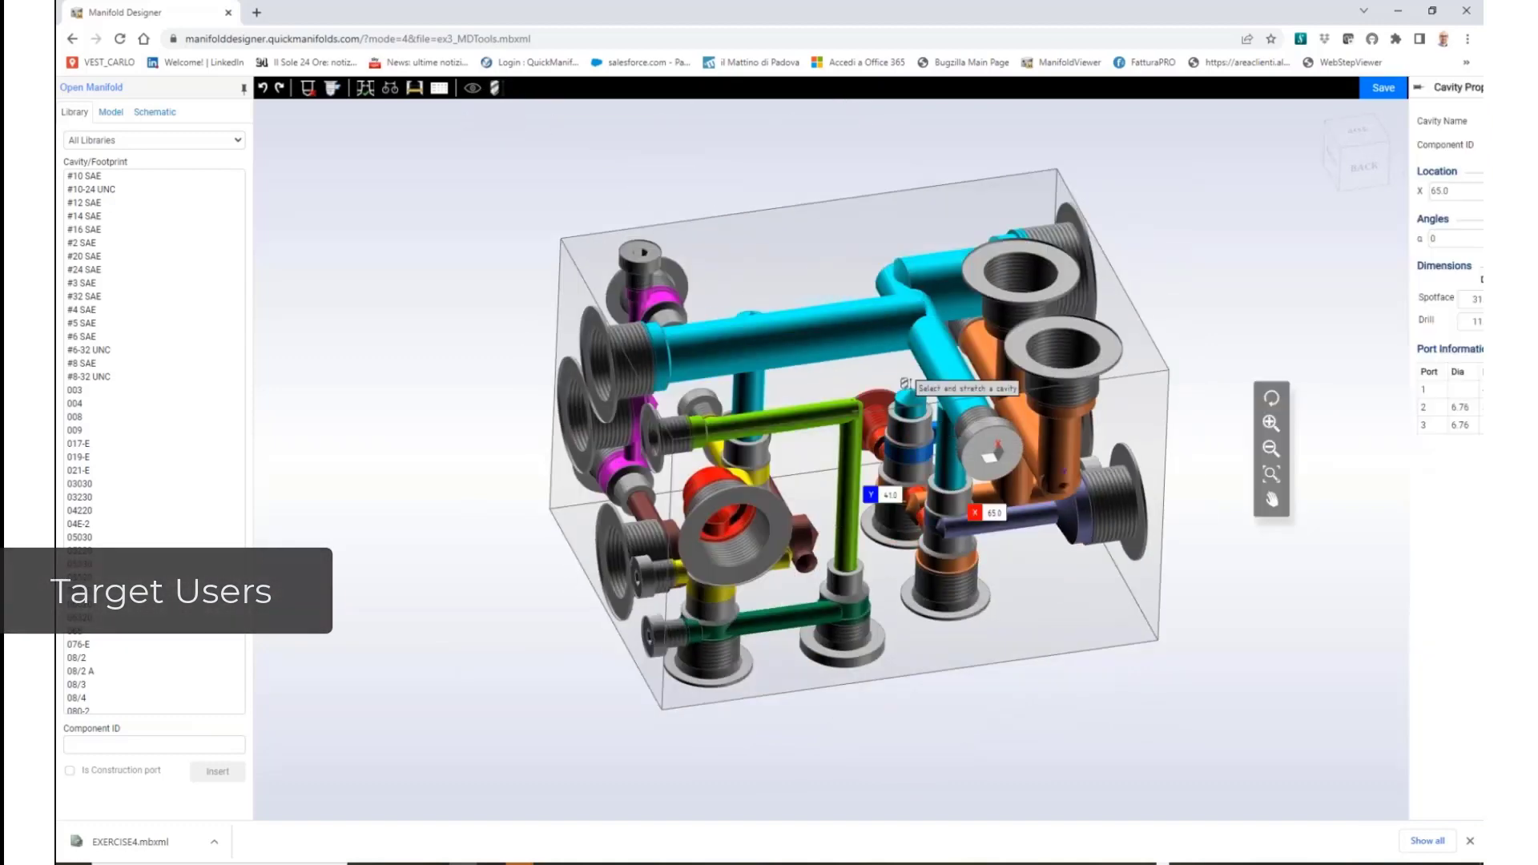
{"action": "left_click", "coordinate": [857, 191]}
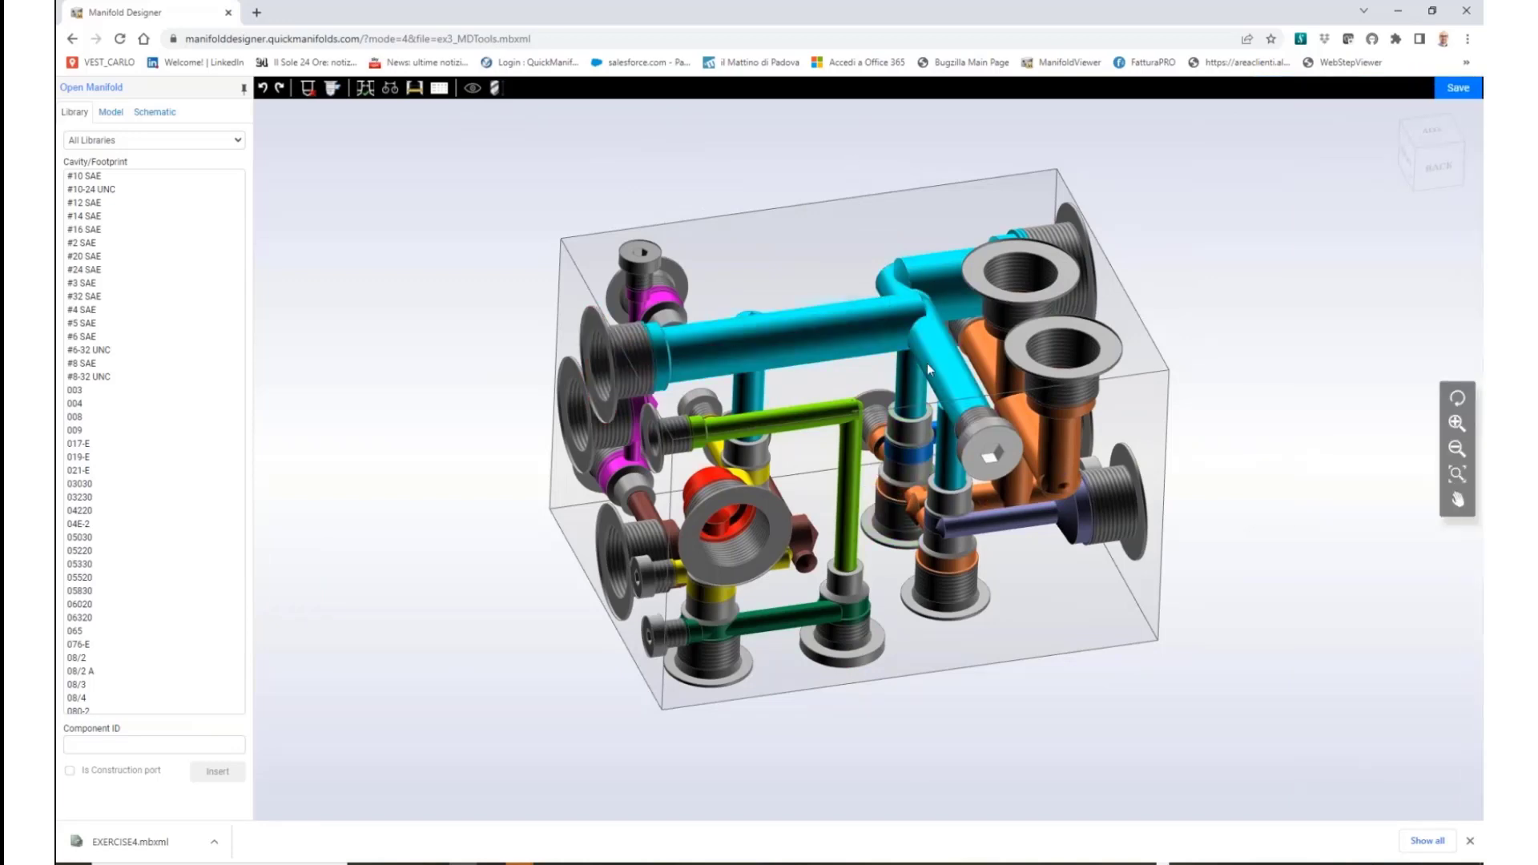
Stretch the drill of cavity V3.2 up to the cyan drilling above it
{"action": "left_click_drag", "start_coordinate": [976, 565], "coordinate": [833, 432]}
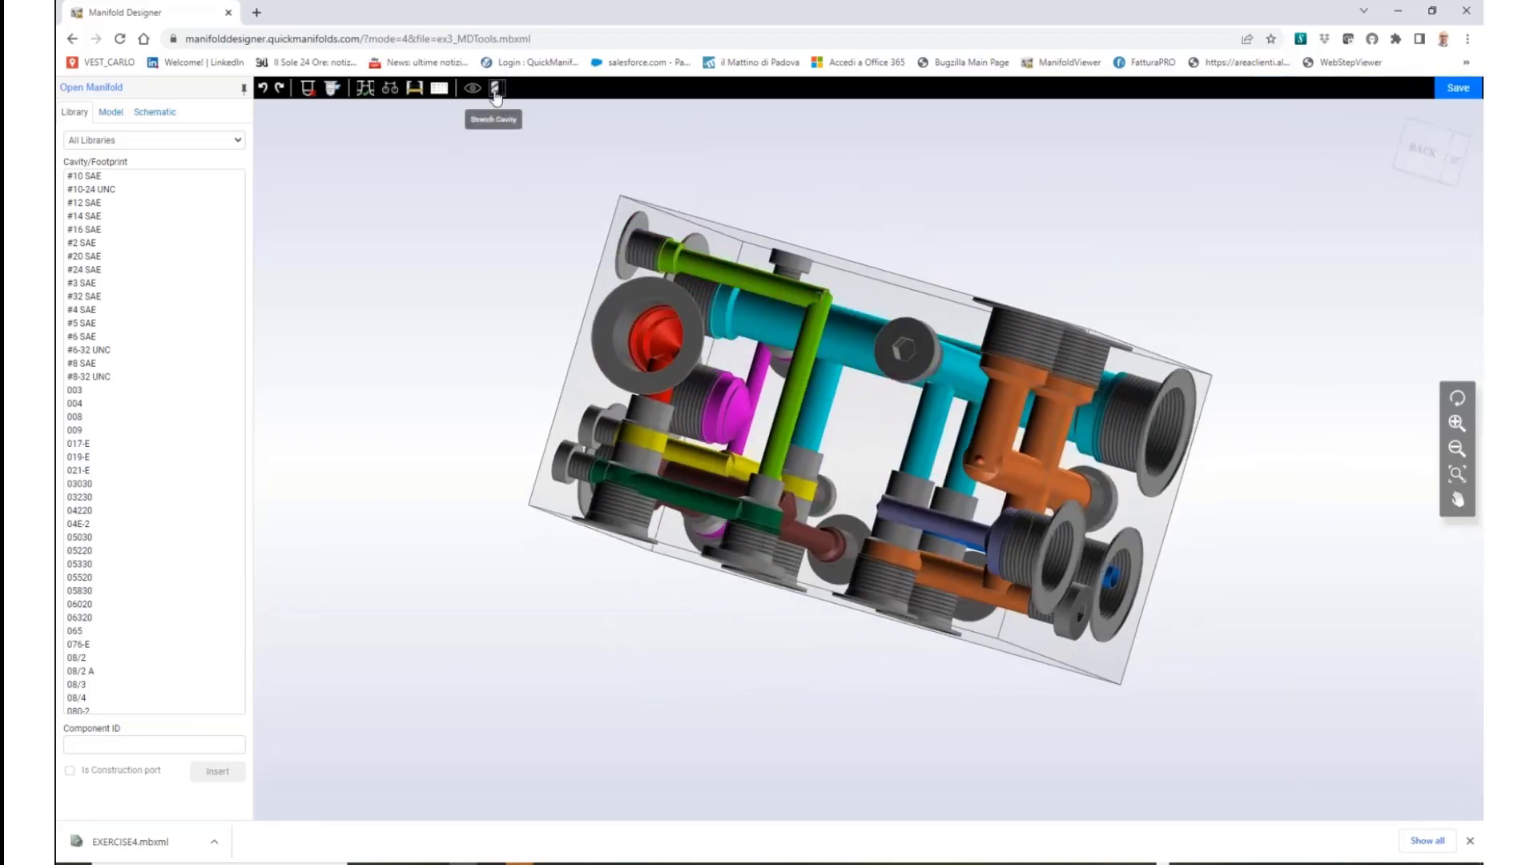
{"action": "left_click", "coordinate": [930, 436]}
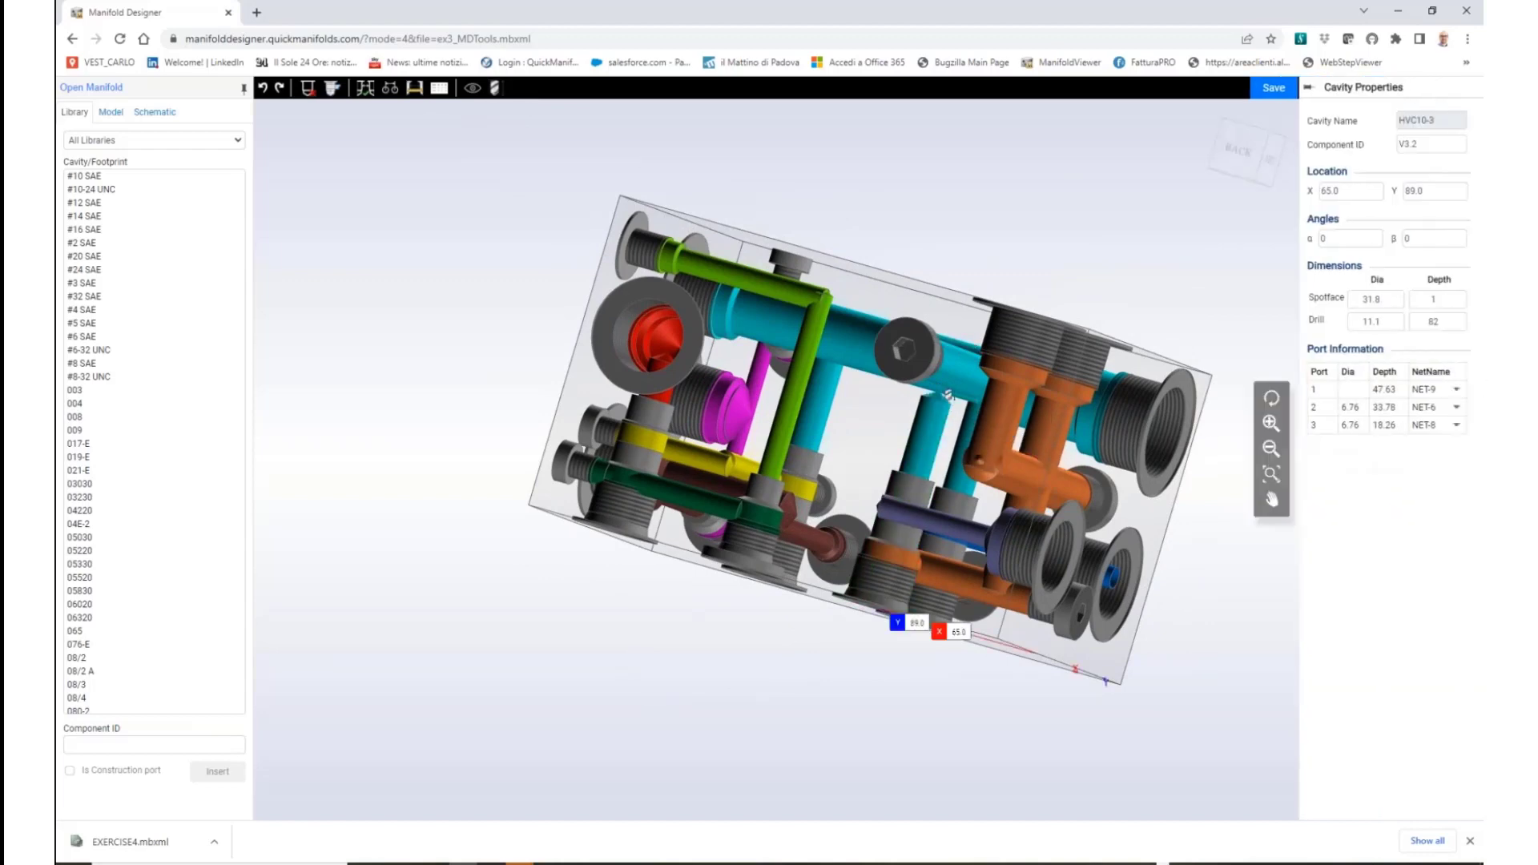
{"action": "left_click", "coordinate": [975, 266]}
{"action": "left_click_drag", "start_coordinate": [1099, 484], "coordinate": [1202, 285]}
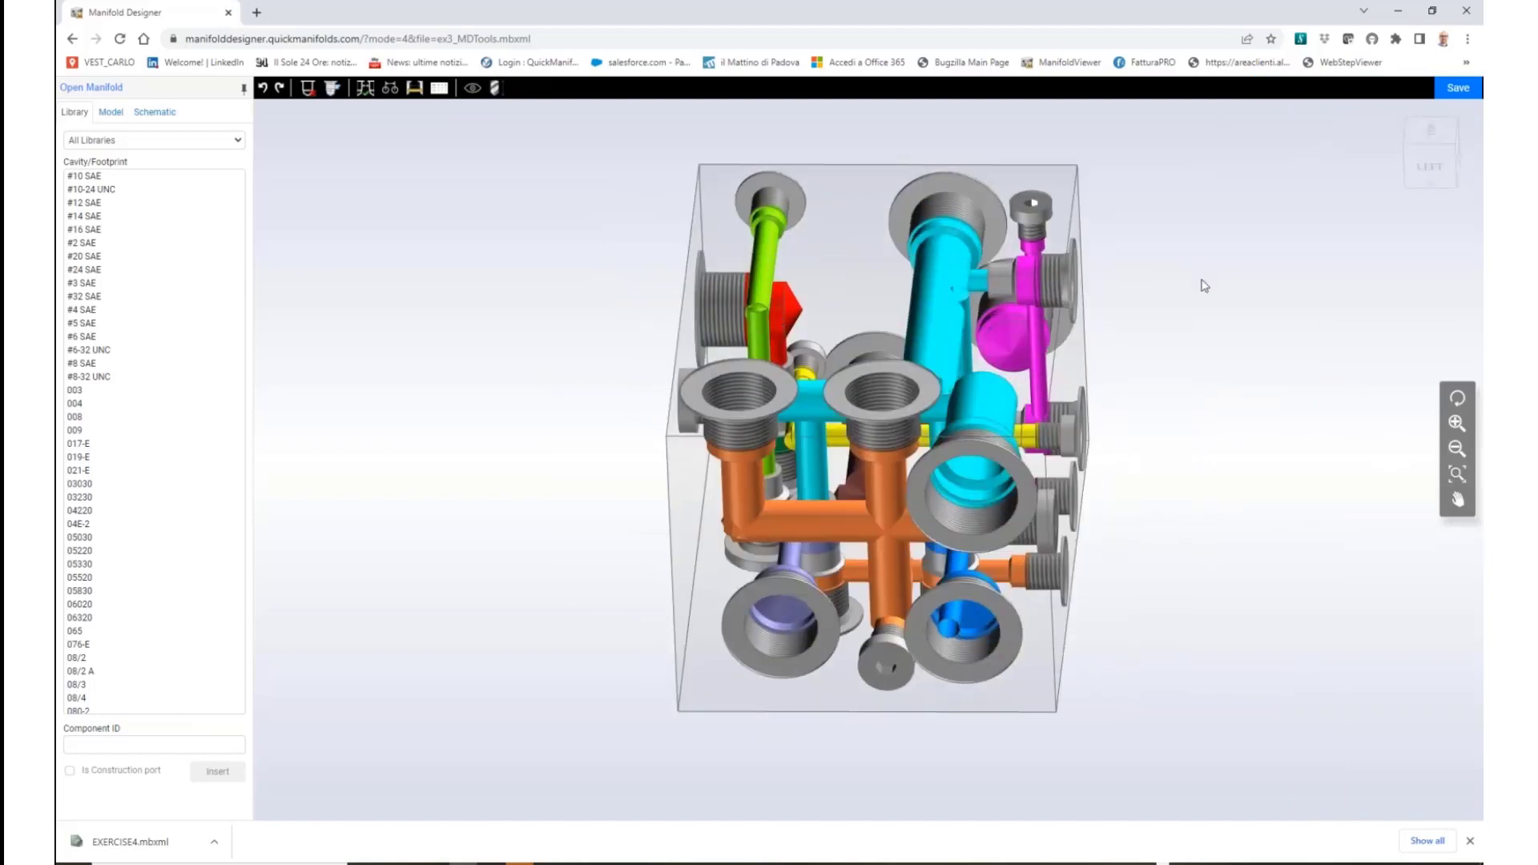
{"action": "mouse_move", "coordinate": [1170, 642]}
{"action": "left_mouse_down"}
{"action": "mouse_move", "coordinate": [1208, 635]}
{"action": "mouse_move", "coordinate": [1195, 782]}
{"action": "mouse_move", "coordinate": [1205, 724]}
{"action": "mouse_move", "coordinate": [1171, 608]}
{"action": "mouse_move", "coordinate": [1208, 611]}
{"action": "mouse_move", "coordinate": [1174, 590]}
{"action": "mouse_move", "coordinate": [1149, 599]}
{"action": "mouse_move", "coordinate": [1185, 623]}
{"action": "left_mouse_up"}
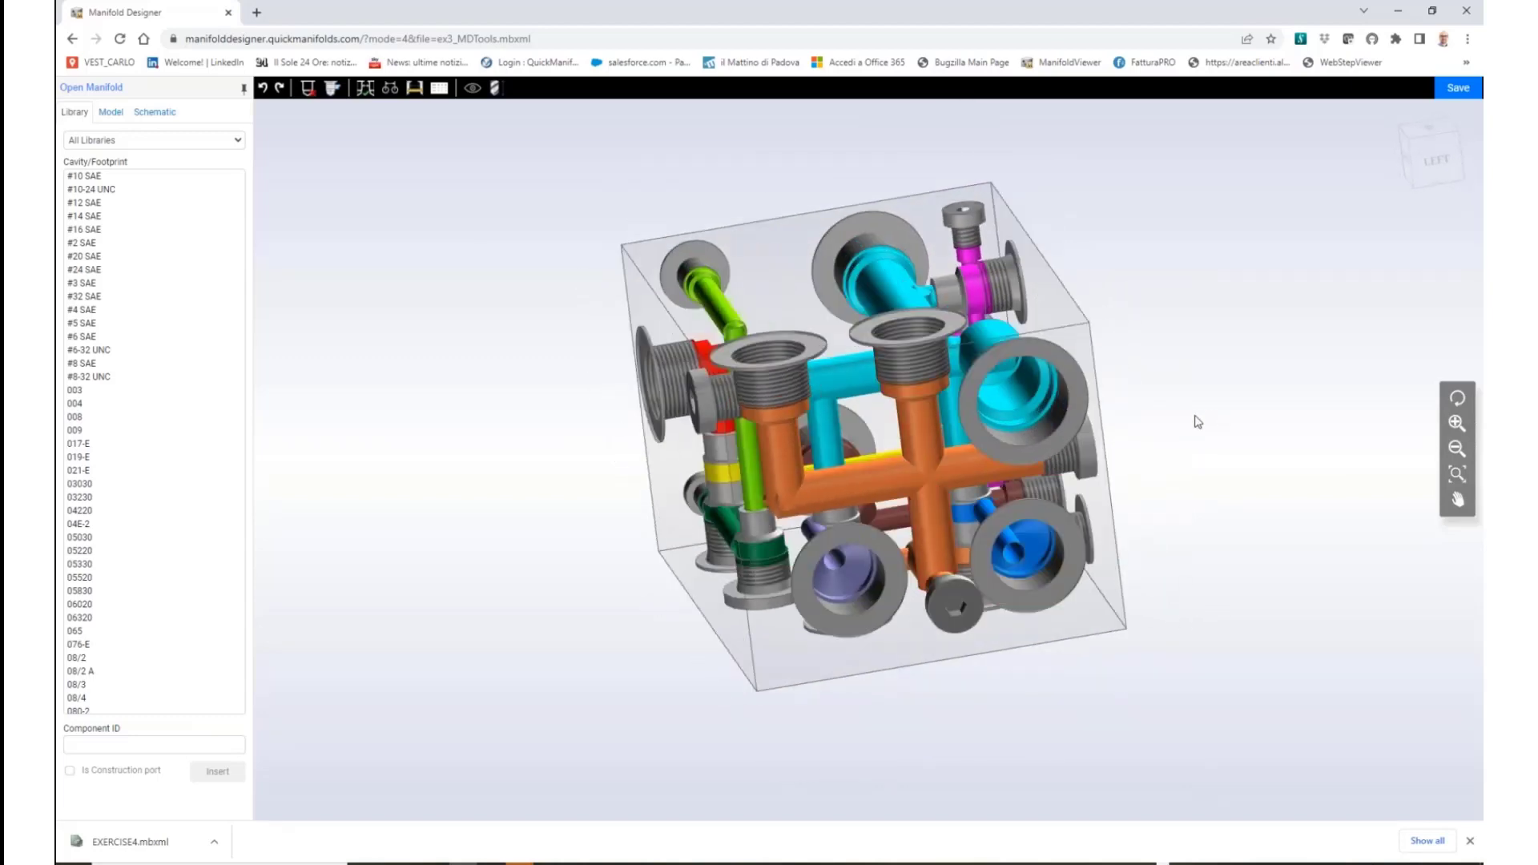
{"action": "mouse_move", "coordinate": [1252, 456]}
{"action": "left_mouse_down"}
{"action": "mouse_move", "coordinate": [1215, 440]}
{"action": "mouse_move", "coordinate": [1181, 450]}
{"action": "mouse_move", "coordinate": [1209, 543]}
{"action": "mouse_move", "coordinate": [1237, 484]}
{"action": "mouse_move", "coordinate": [1257, 512]}
{"action": "mouse_move", "coordinate": [1263, 433]}
{"action": "mouse_move", "coordinate": [1362, 455]}
{"action": "mouse_move", "coordinate": [1247, 453]}
{"action": "left_mouse_up"}
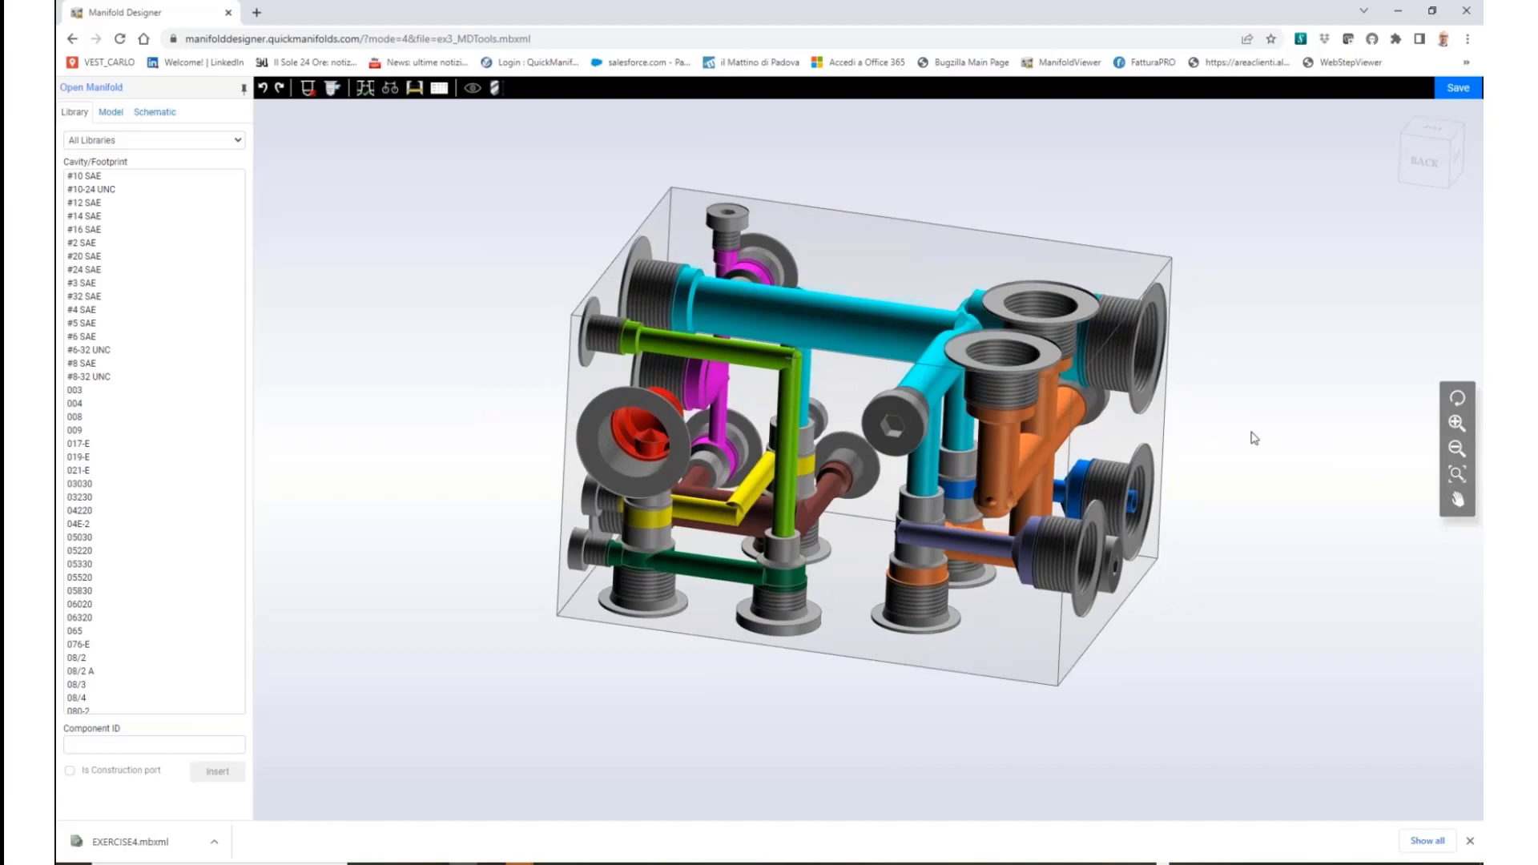
{"action": "left_click_drag", "start_coordinate": [1215, 555], "coordinate": [1224, 398]}
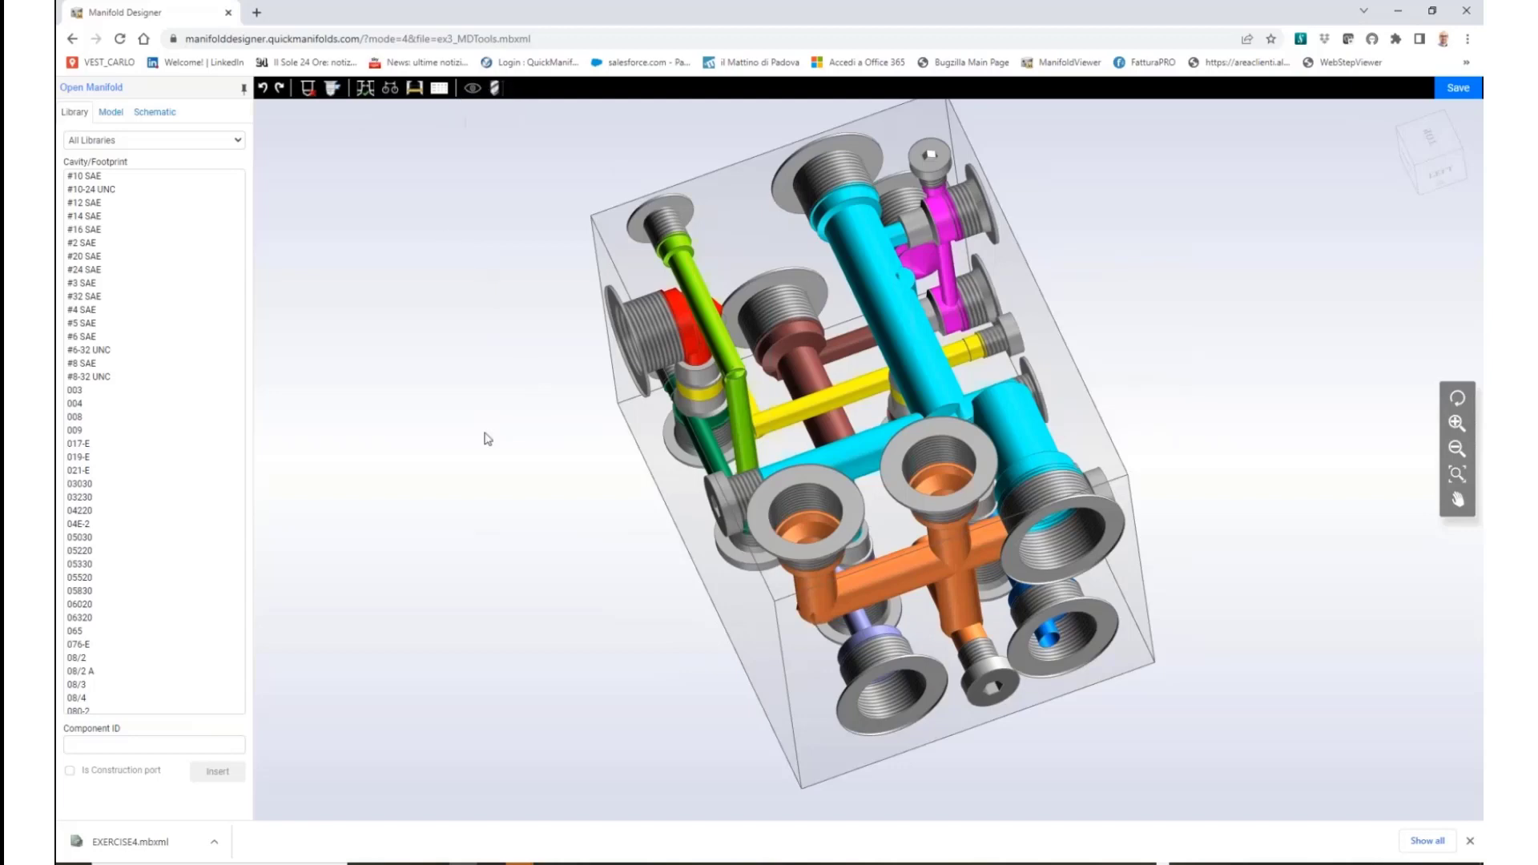
{"action": "left_click_drag", "start_coordinate": [680, 626], "coordinate": [868, 527]}
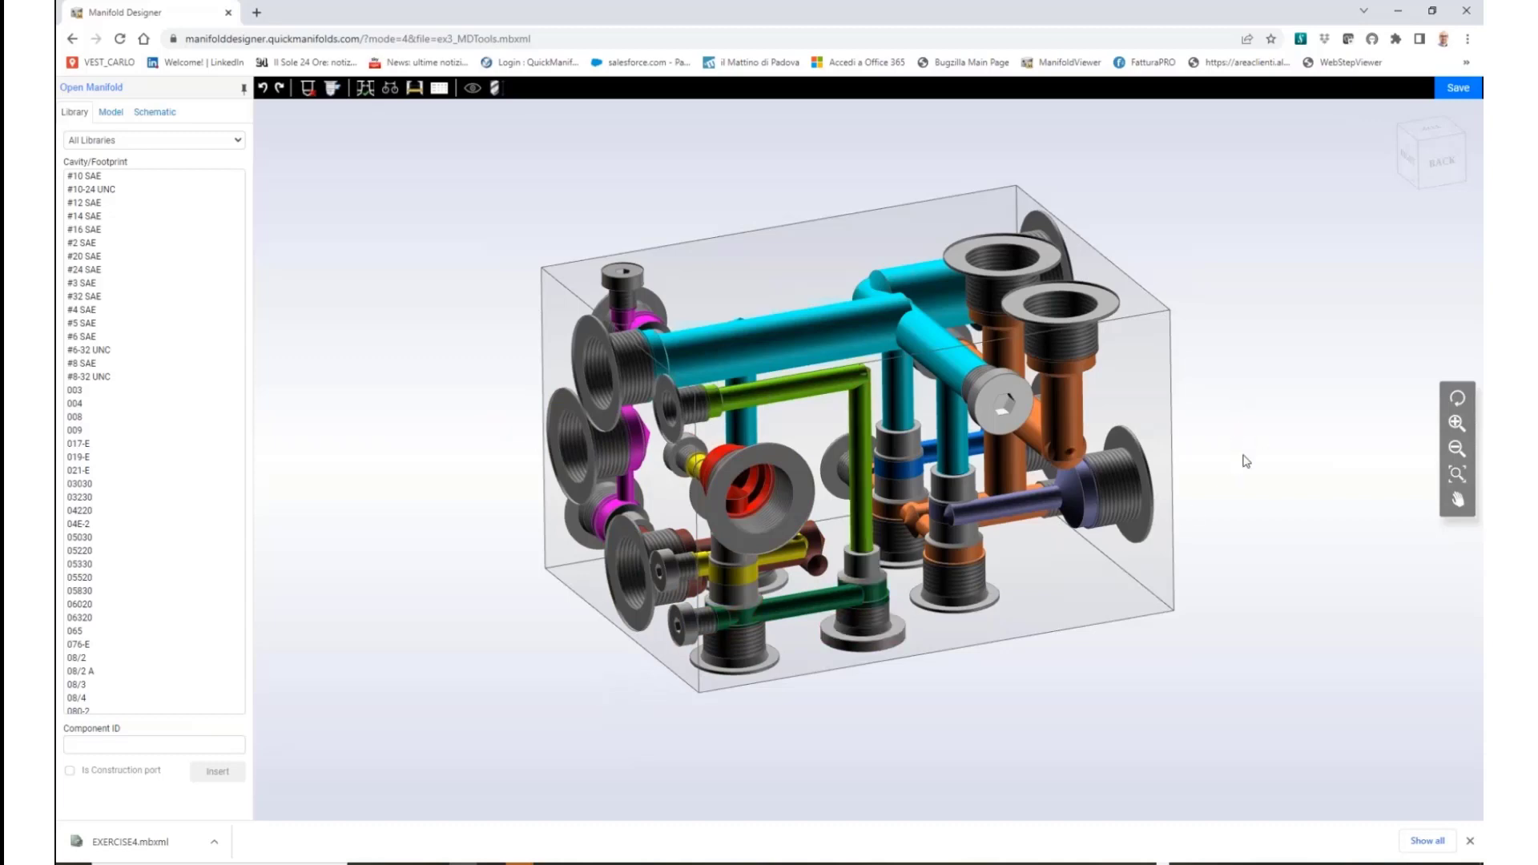
Move port PR2 from the top face to the back face at about X 32, Y 53.2, and delete construction port PLUG4
{"action": "left_click_drag", "start_coordinate": [1089, 544], "coordinate": [998, 482]}
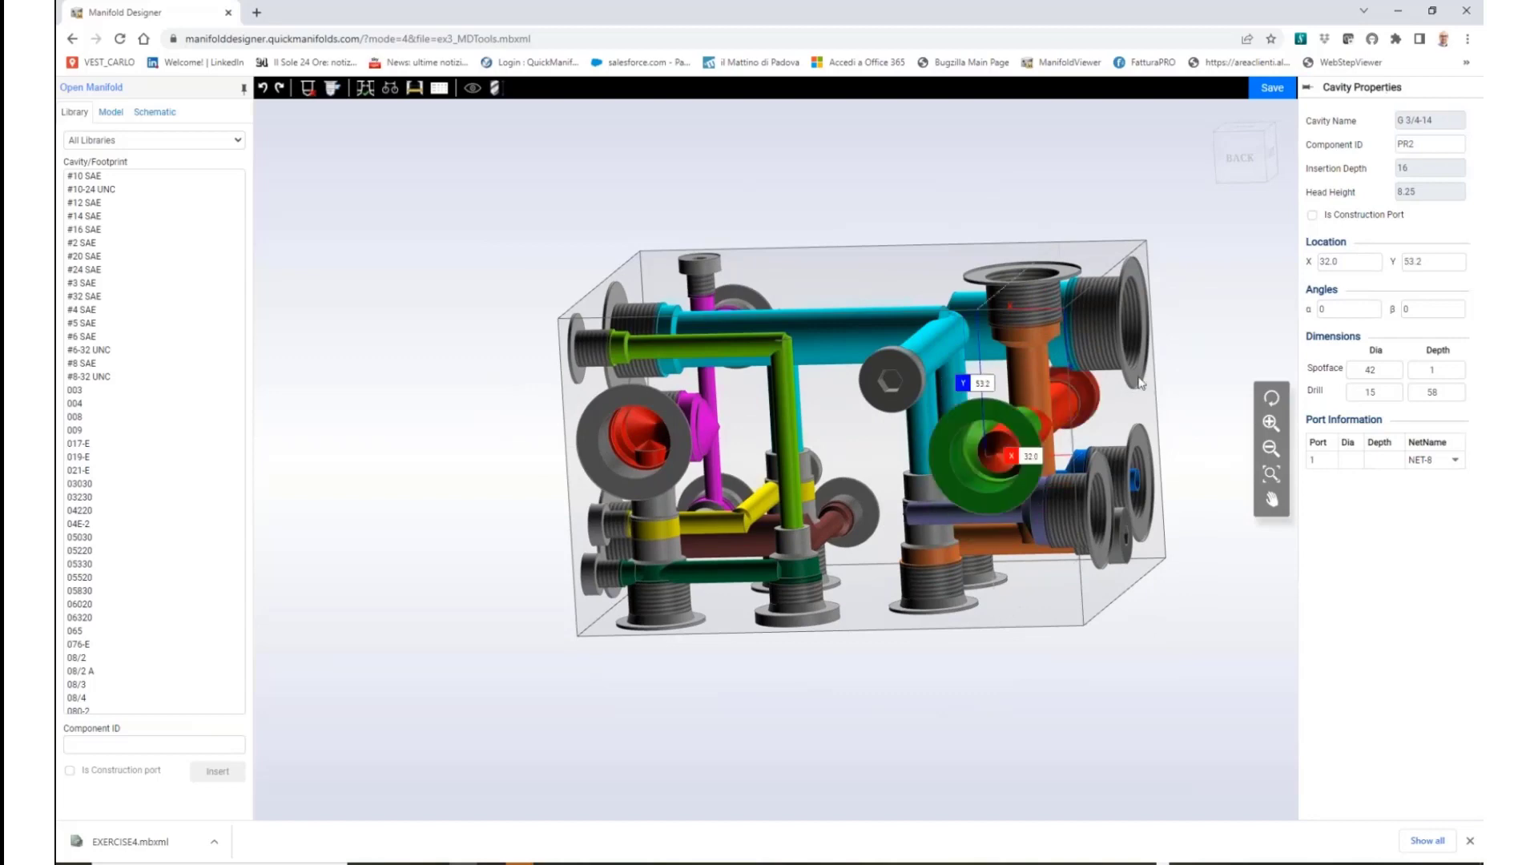
{"action": "left_click_drag", "start_coordinate": [1194, 356], "coordinate": [1059, 444]}
{"action": "left_click", "coordinate": [1059, 444]}
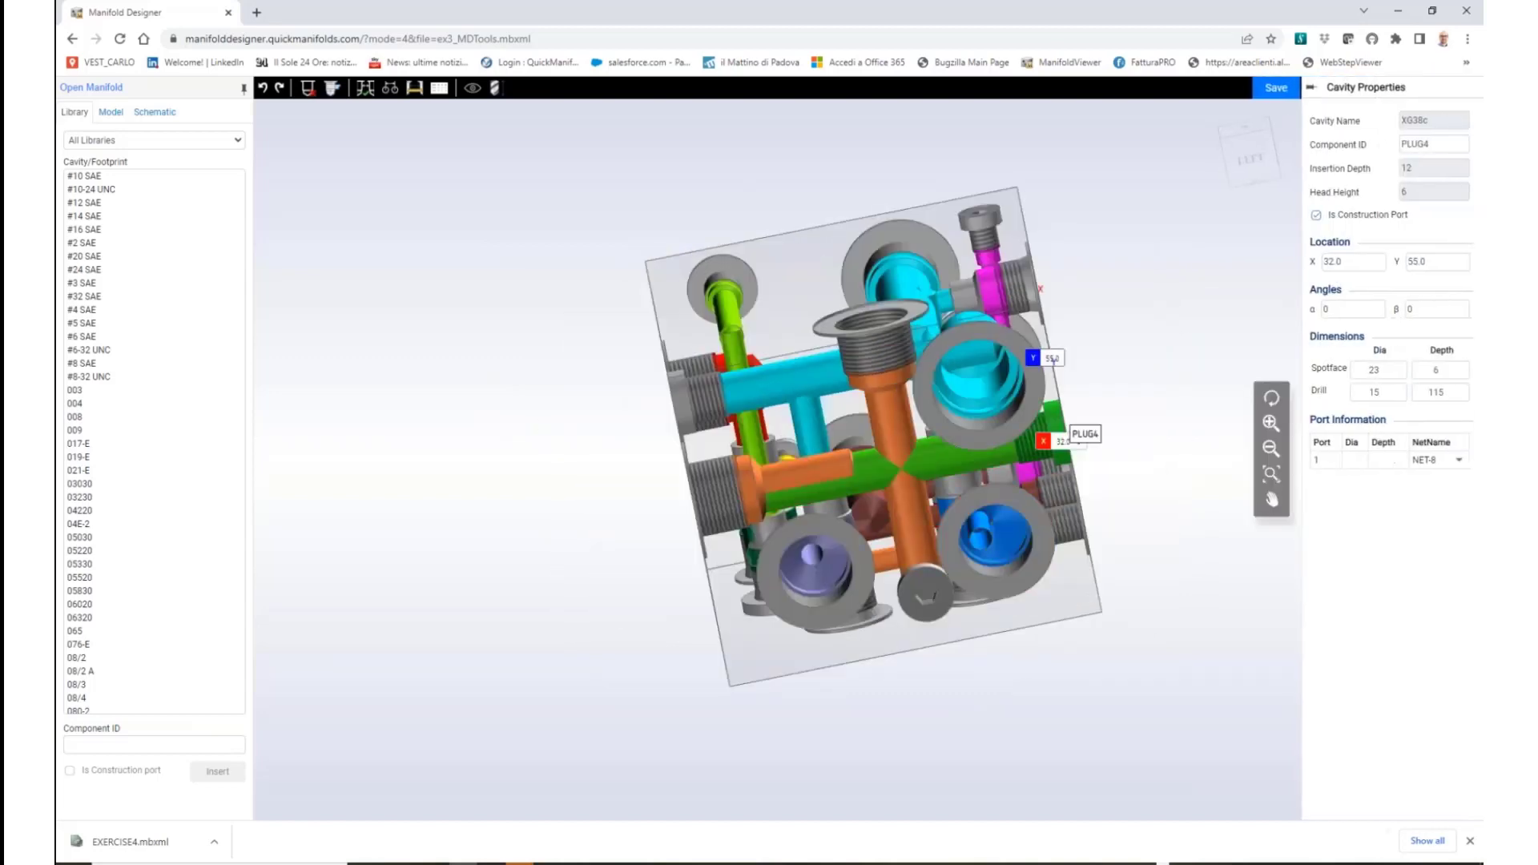
Stretch port PR2's drill to meet the vertical drilling of port PR1
{"action": "left_click", "coordinate": [793, 478]}
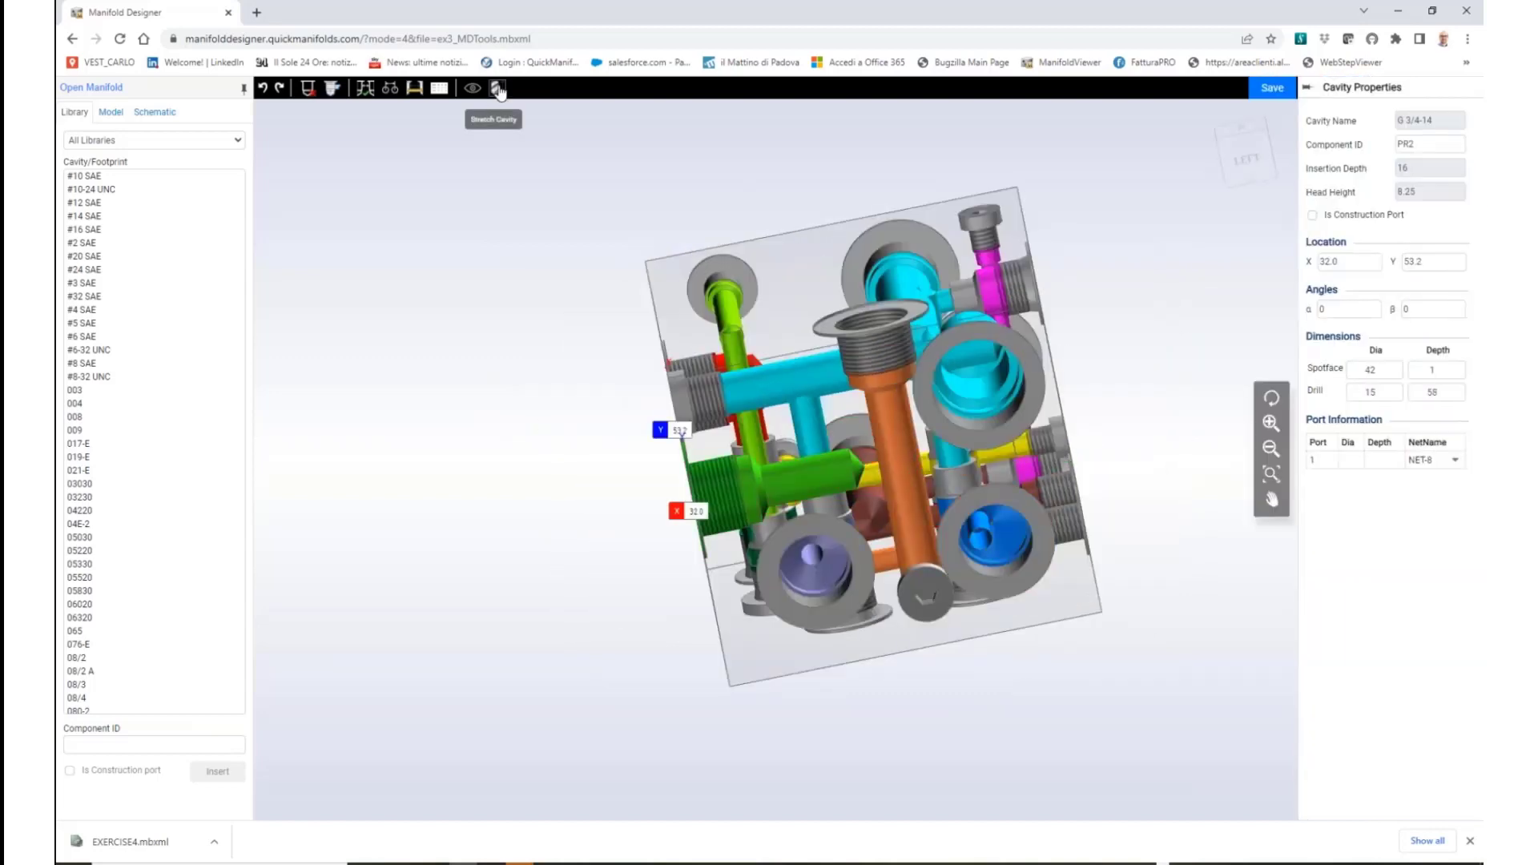
{"action": "left_click", "coordinate": [910, 441]}
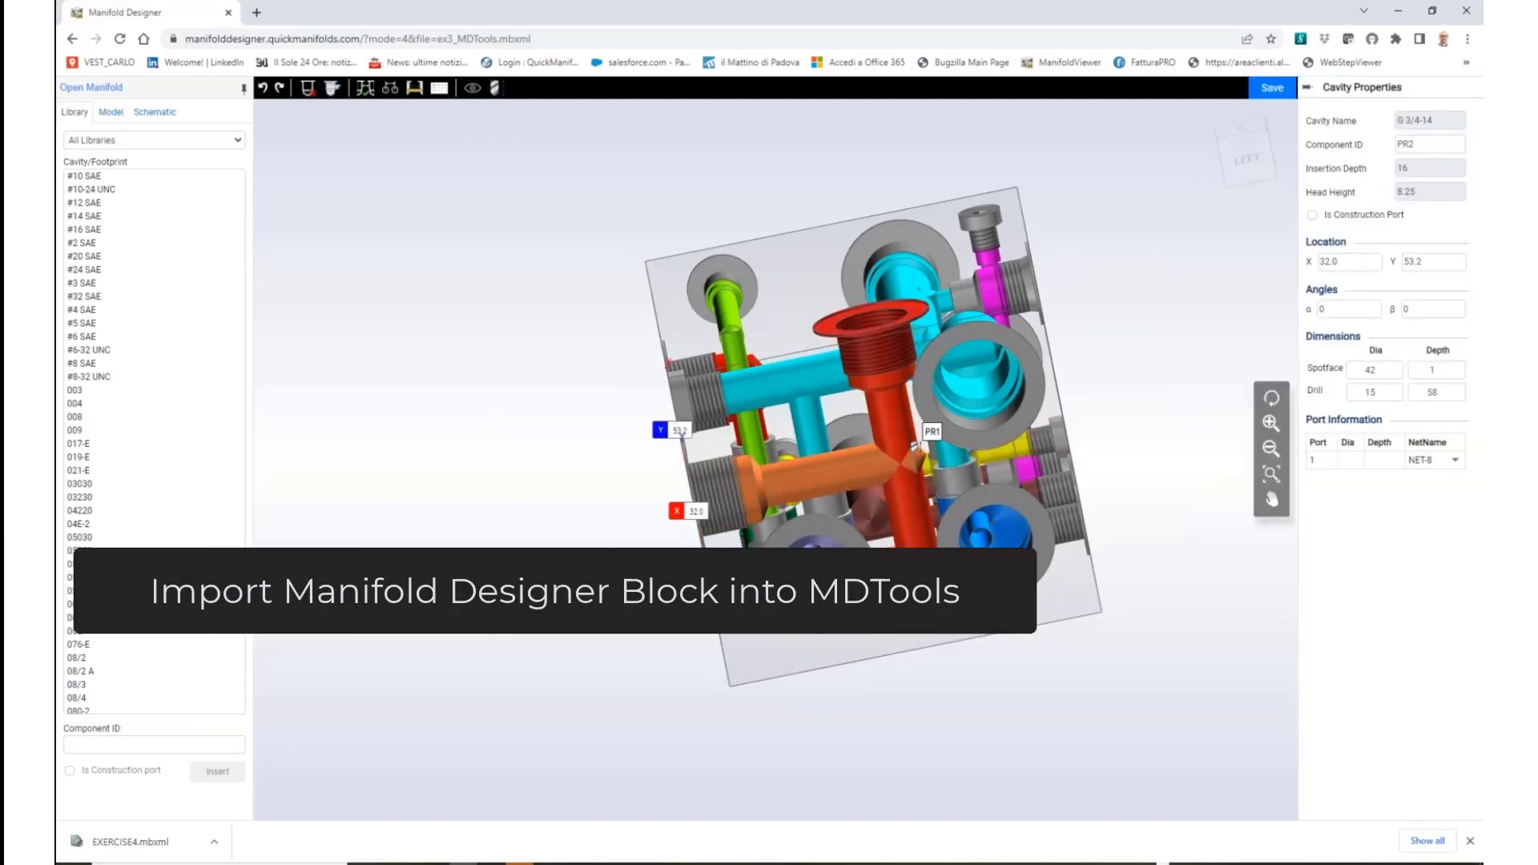
Save the optimized manifold design as an MBXML file named EX5 in the Manifold Designer folder
{"action": "left_click", "coordinate": [1095, 271]}
{"action": "left_click_drag", "start_coordinate": [1061, 473], "coordinate": [1202, 446]}
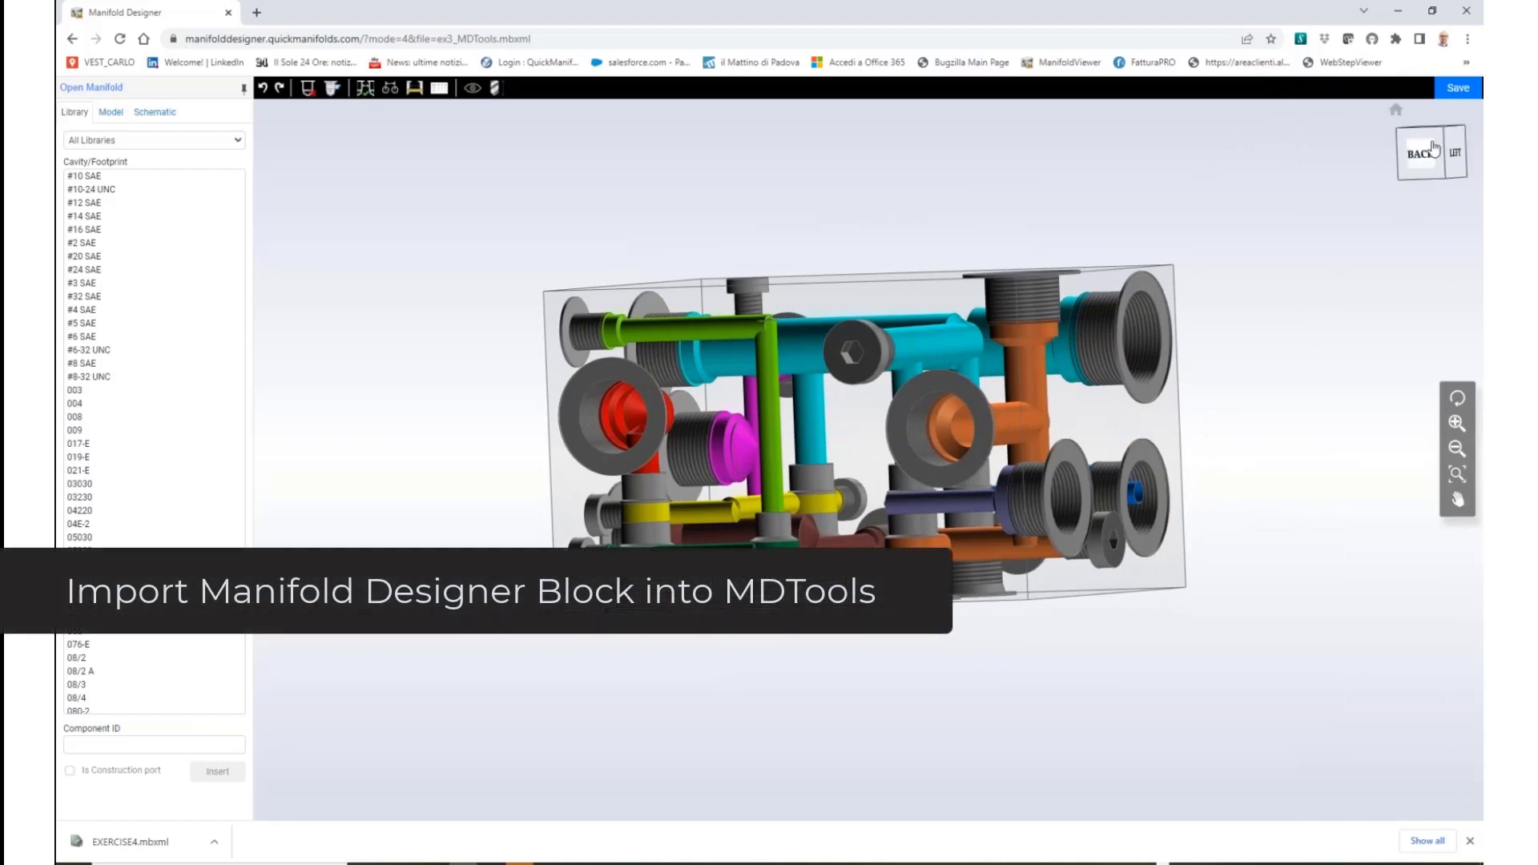
{"action": "left_click", "coordinate": [1452, 89]}
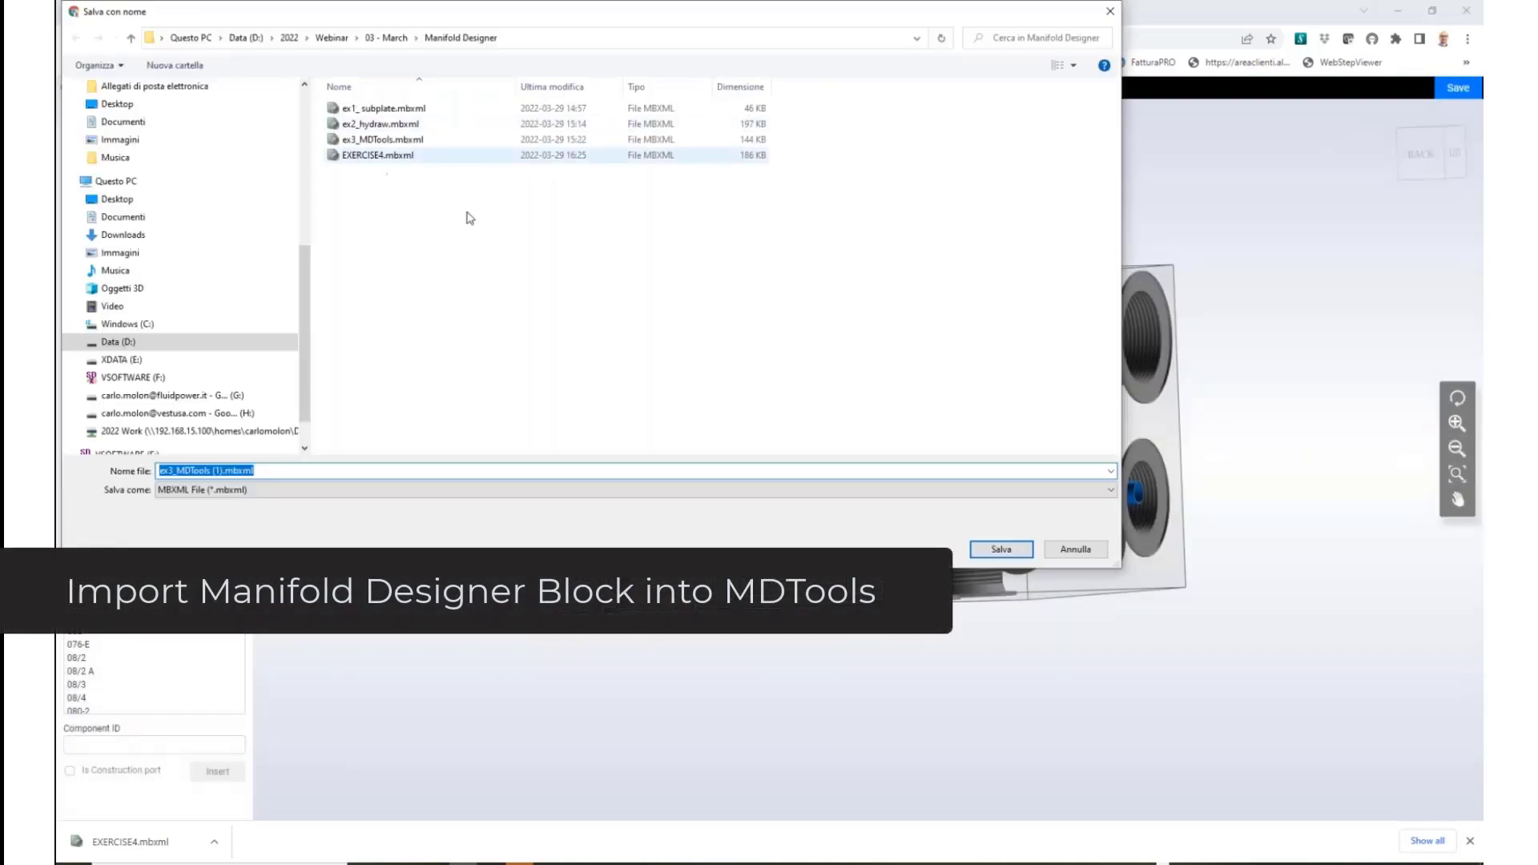
{"action": "type", "text": "EX5"}
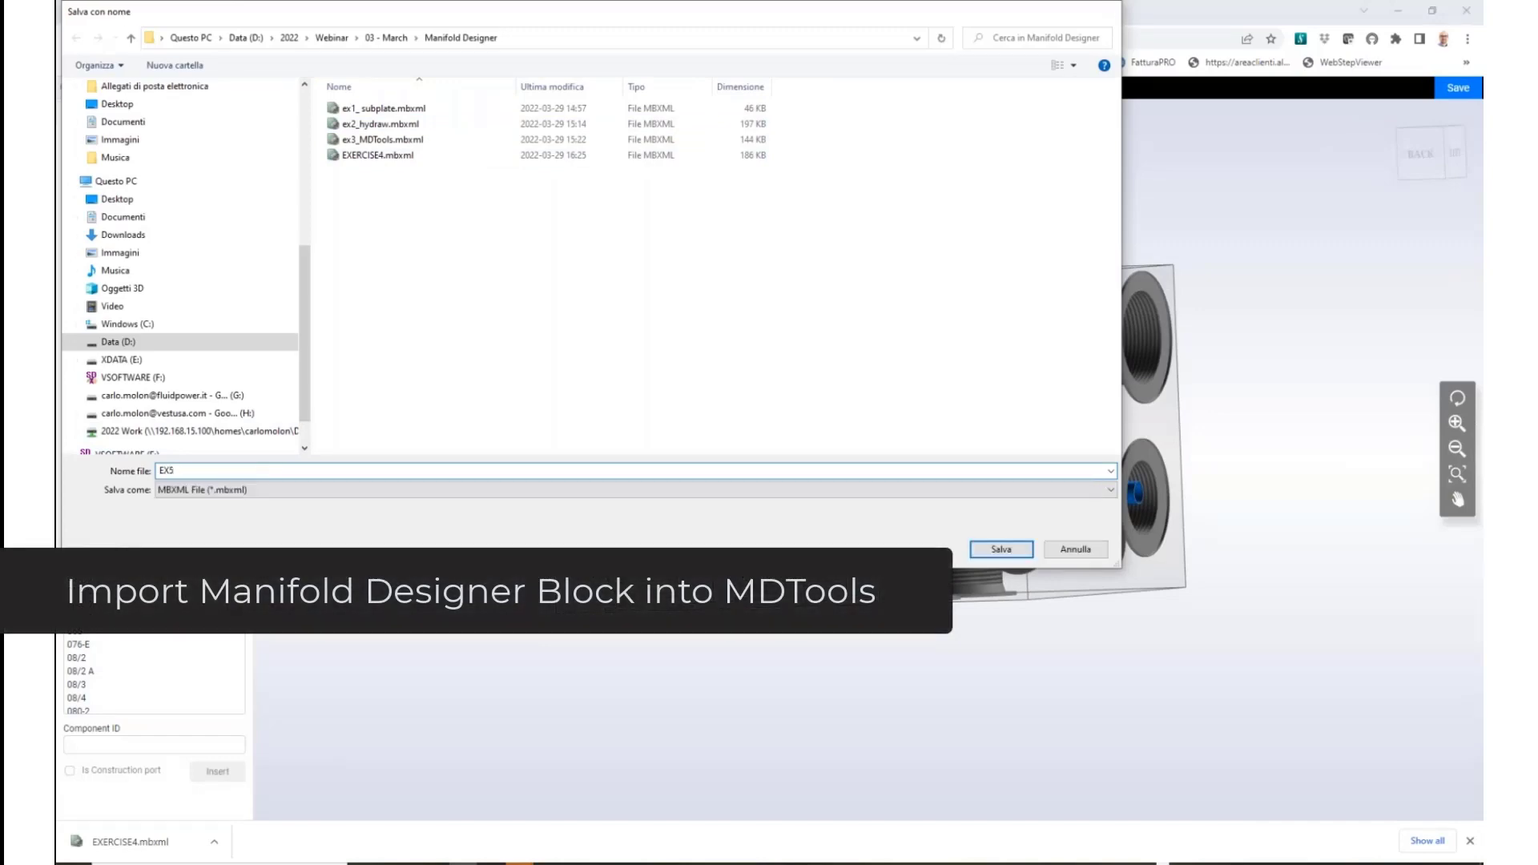
{"action": "key", "text": "Return"}
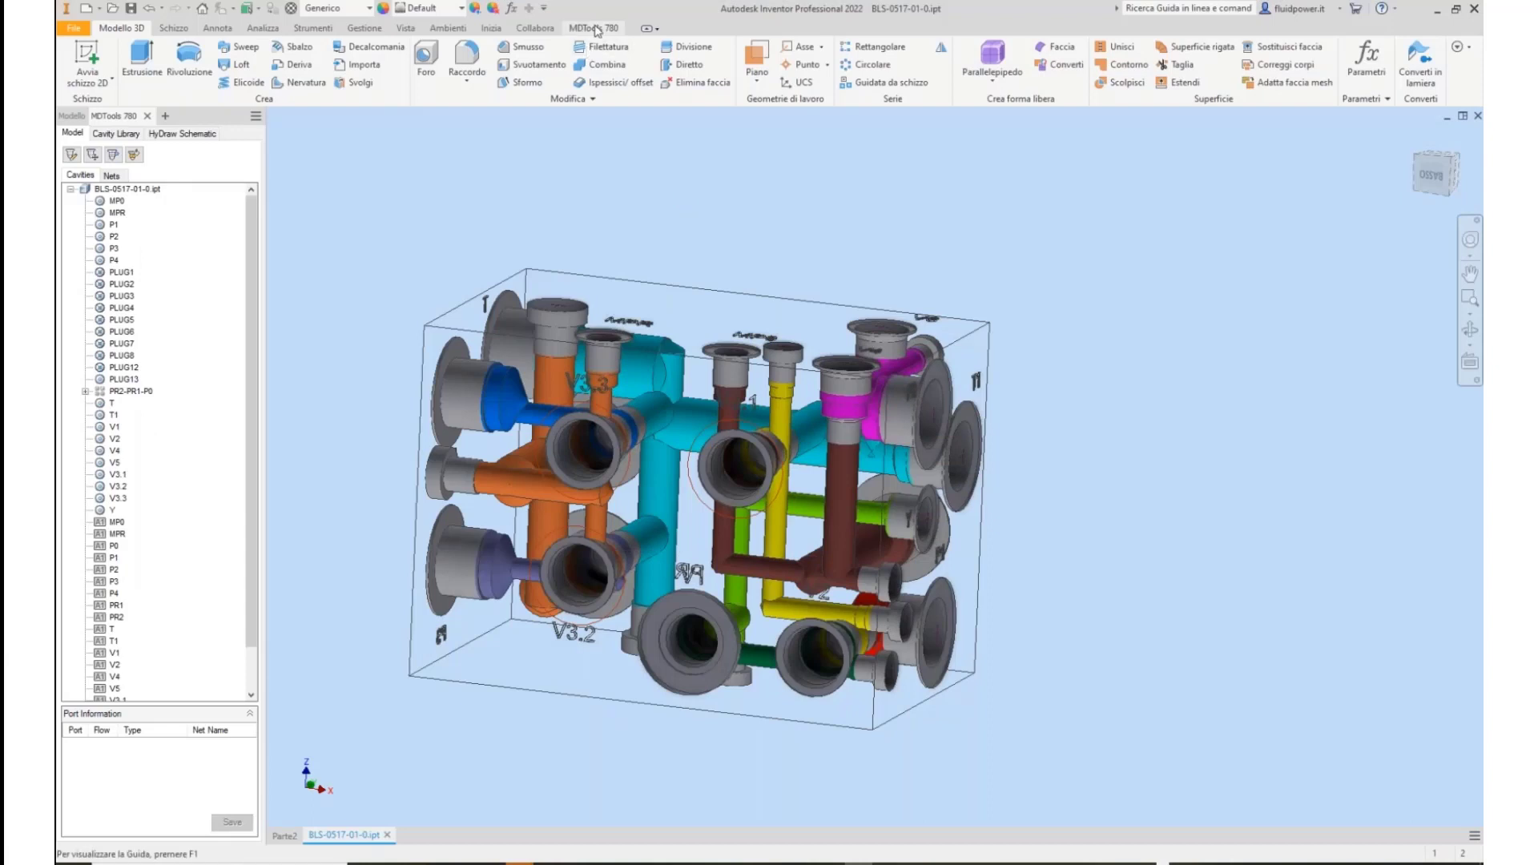
Switch to Autodesk Inventor and import EX5.mbxml from the 03 - March Manifold Designer folder into a new part with MDTools
{"action": "left_click", "coordinate": [595, 28]}
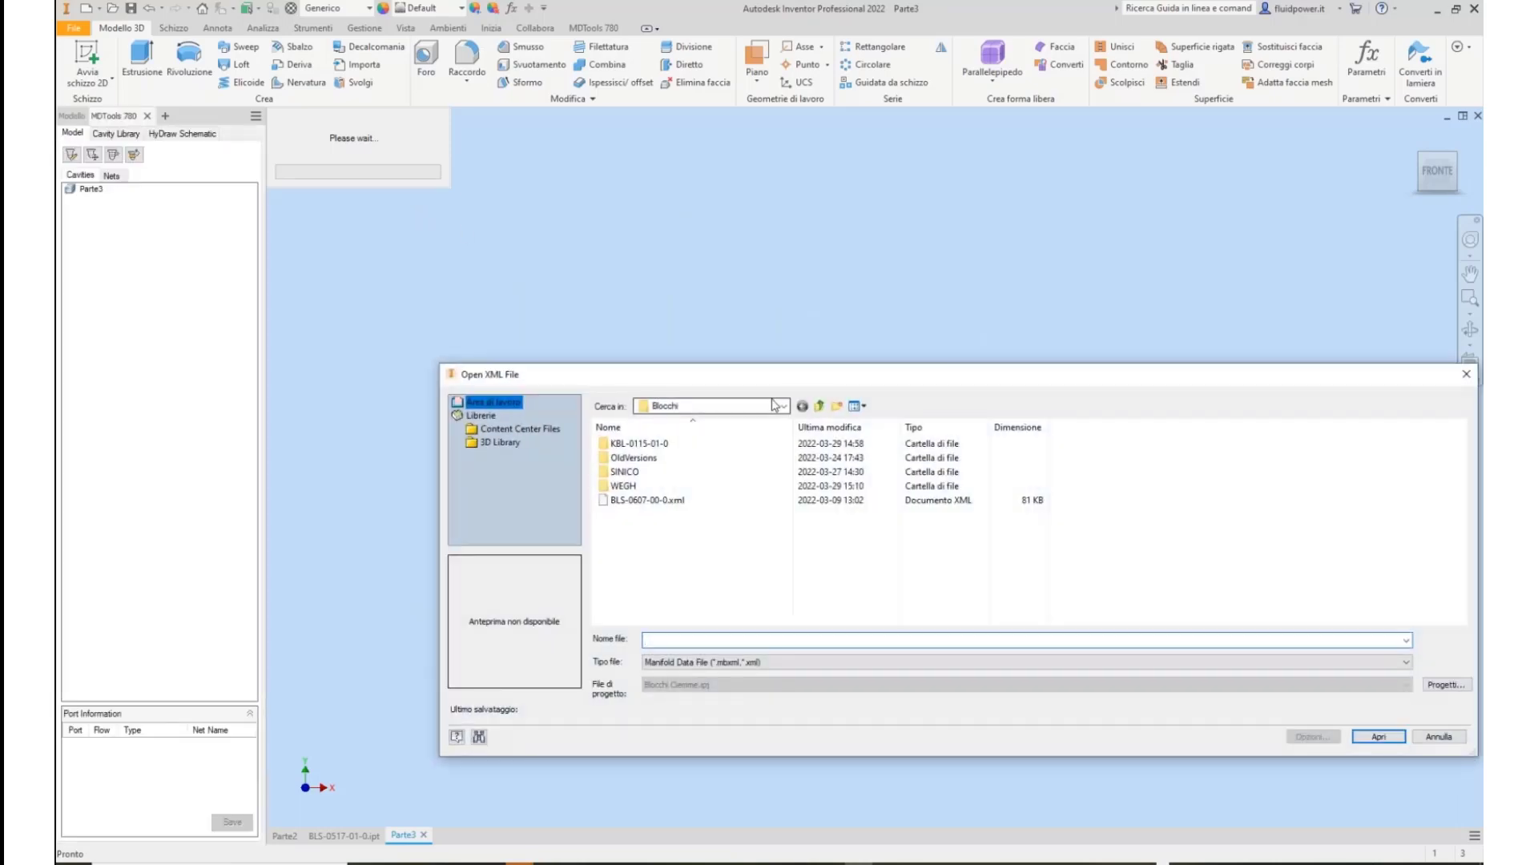
{"action": "left_click", "coordinate": [775, 410]}
{"action": "scroll", "coordinate": [738, 590], "scroll_direction": "up", "scroll_amount": 6}
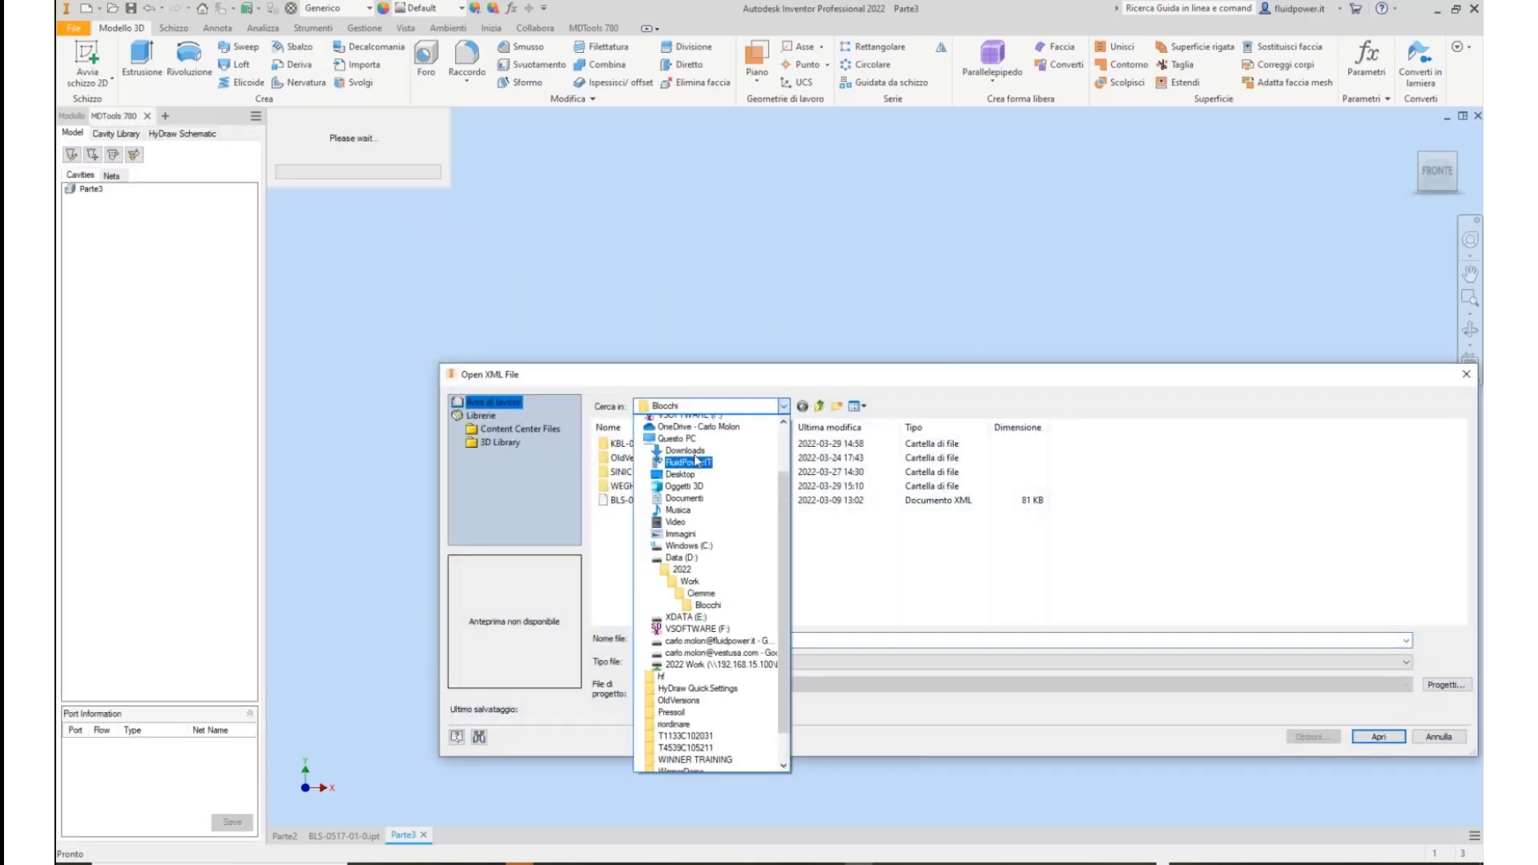
{"action": "left_click", "coordinate": [709, 611]}
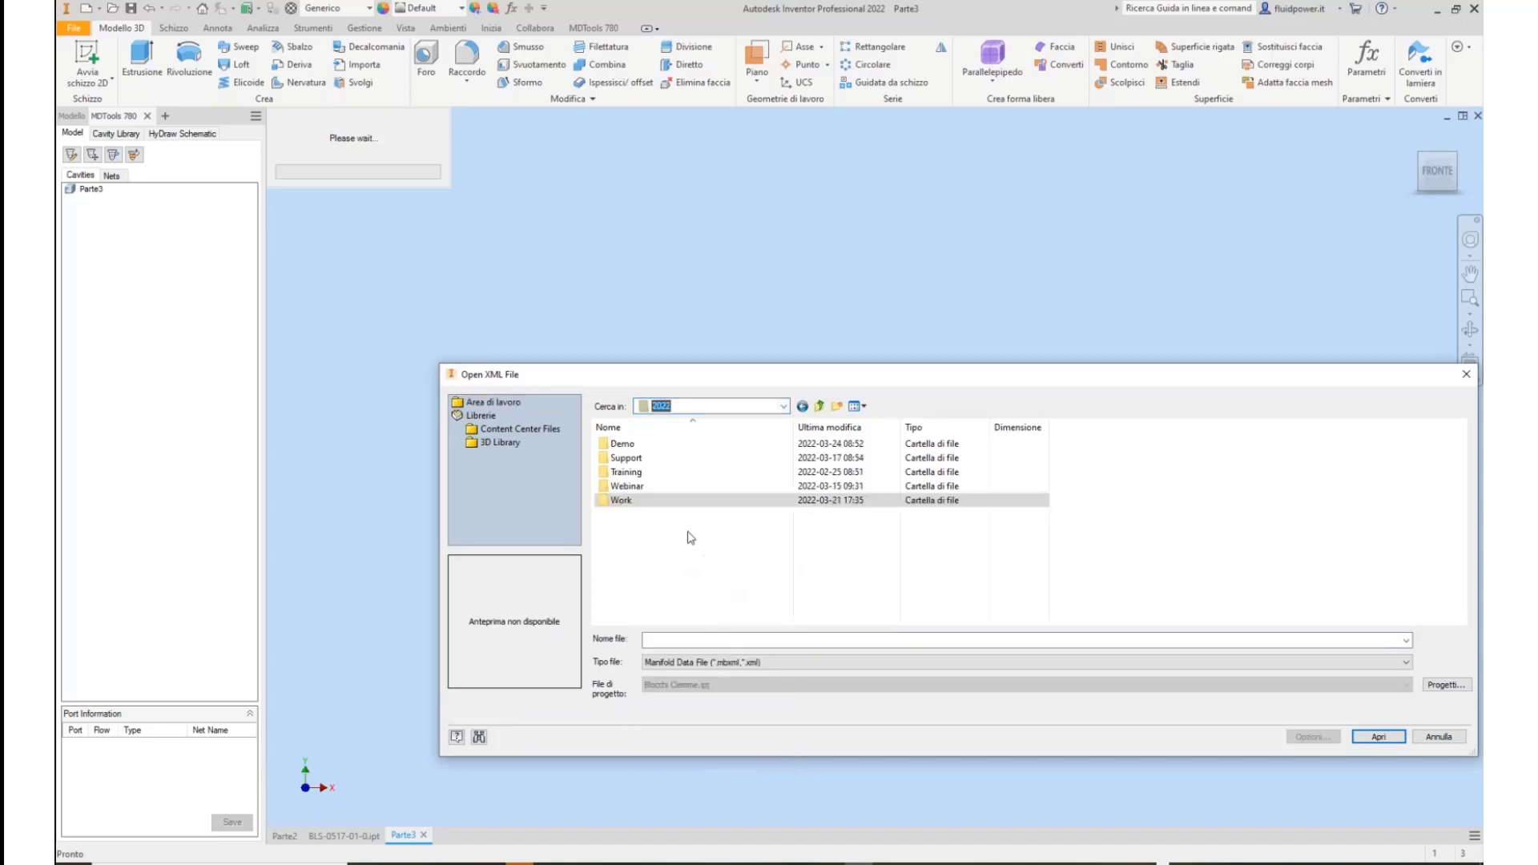
{"action": "double_click", "coordinate": [653, 499]}
{"action": "double_click", "coordinate": [641, 473]}
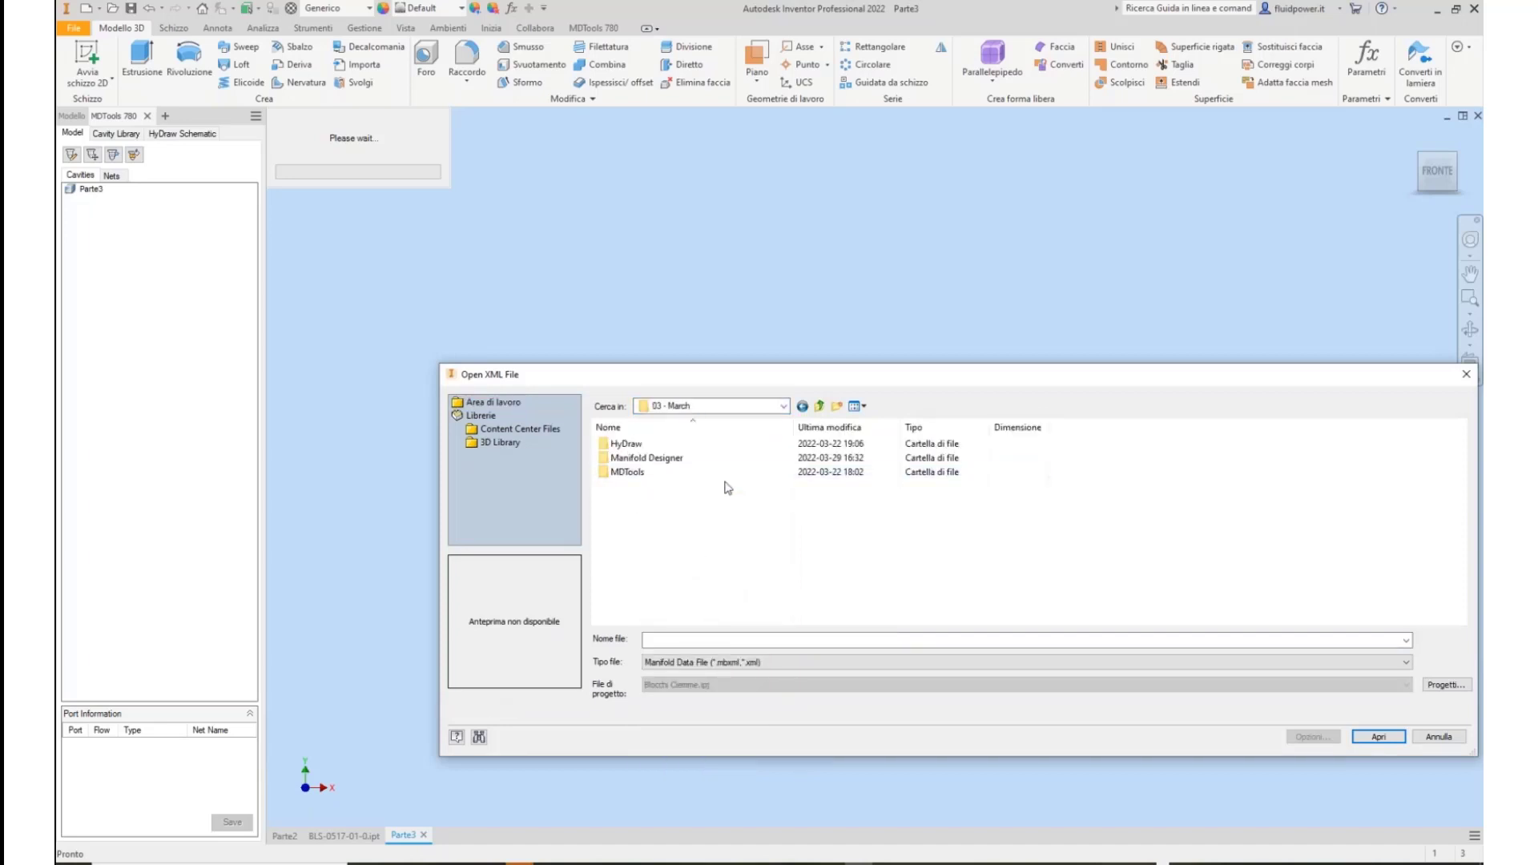
{"action": "double_click", "coordinate": [649, 459]}
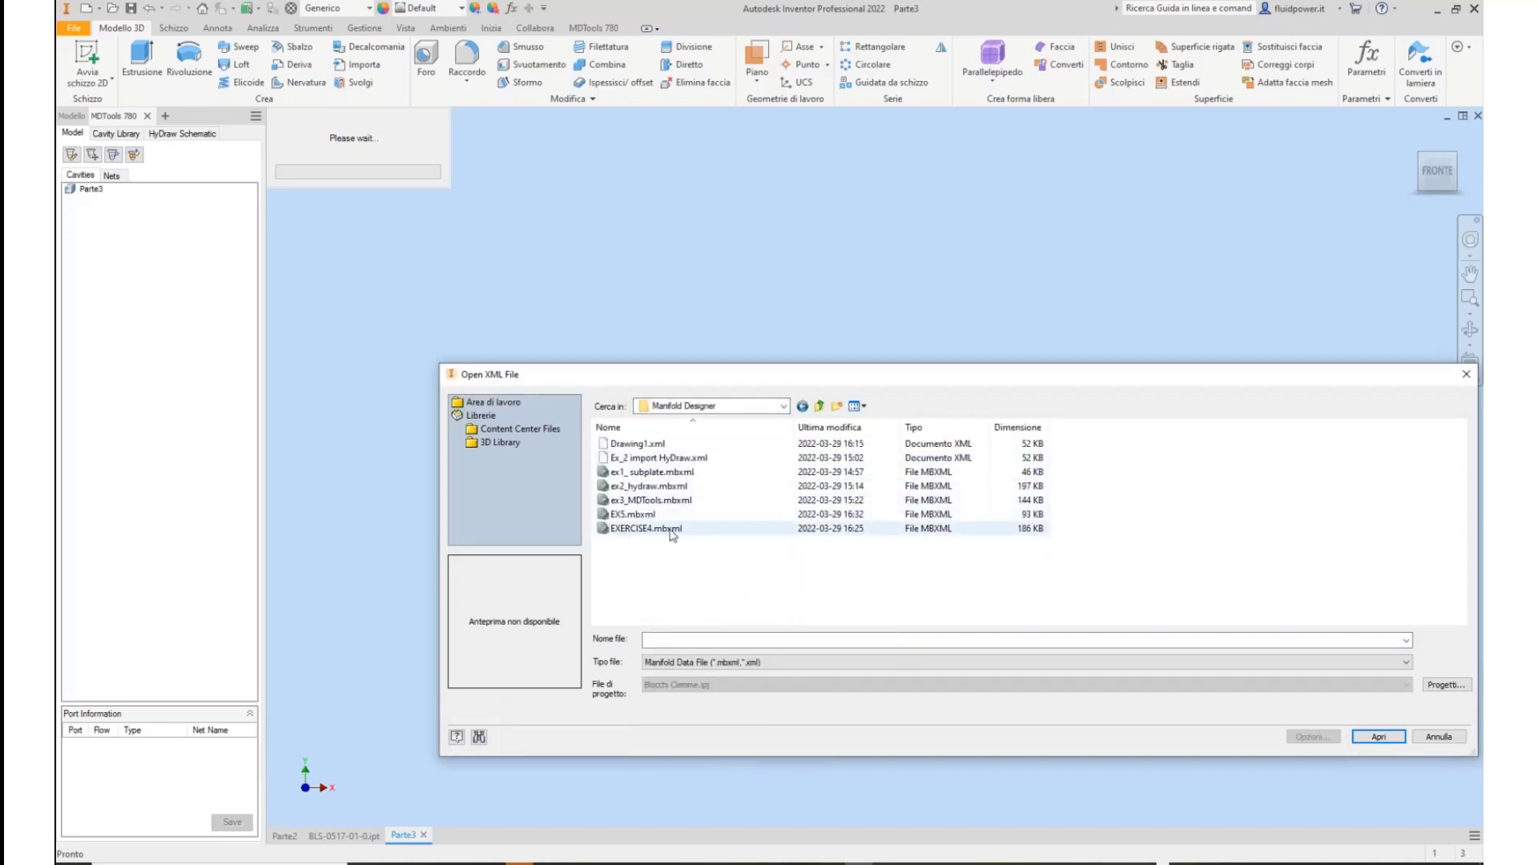
{"action": "double_click", "coordinate": [671, 529]}
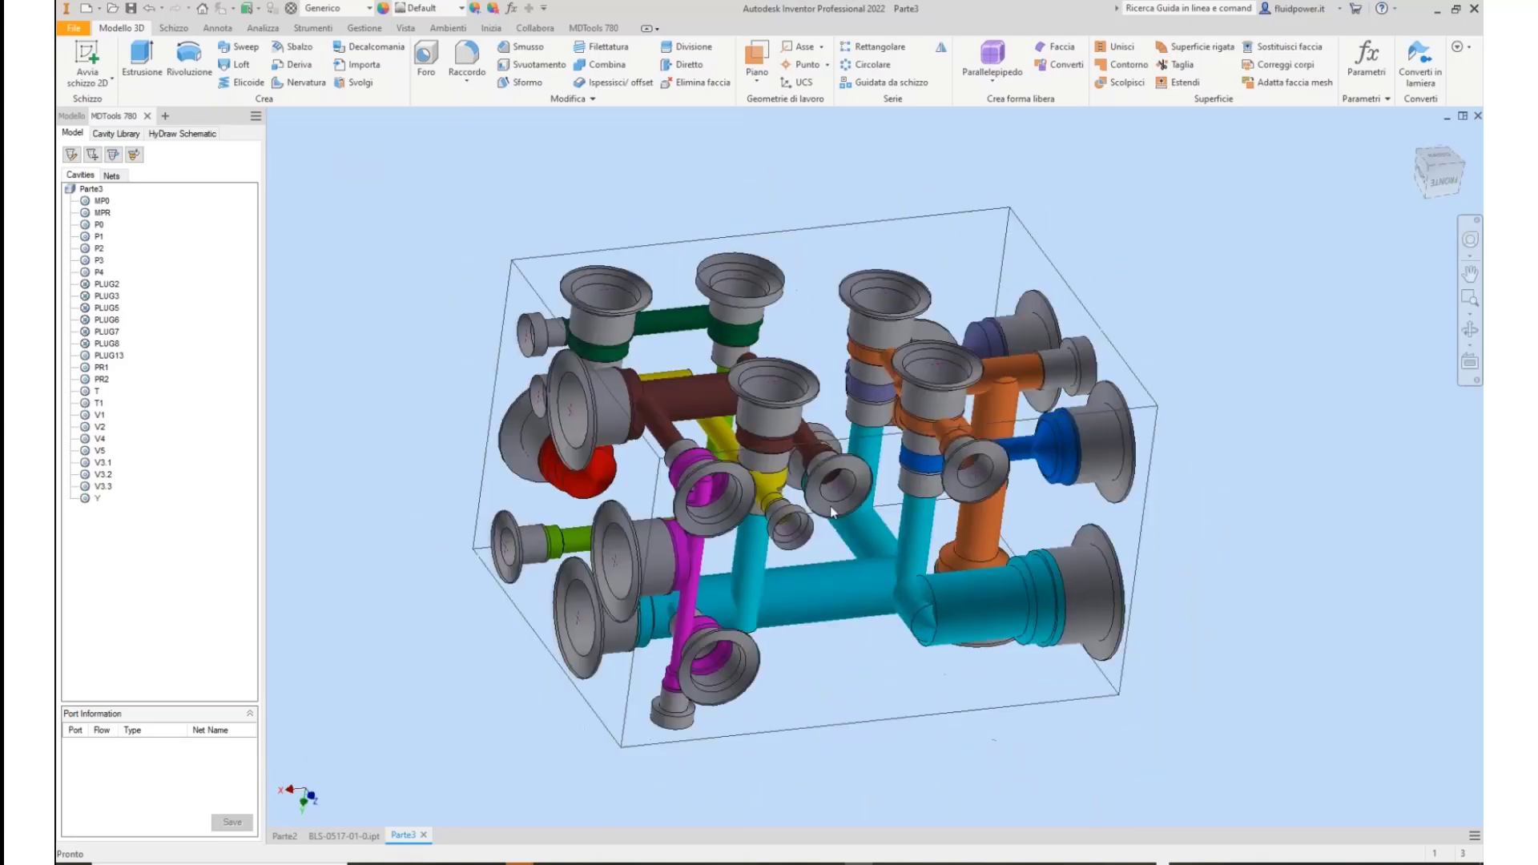
Remove 10 from the block's length with Modify Block, using cutting plane location 80
{"action": "left_click", "coordinate": [591, 29]}
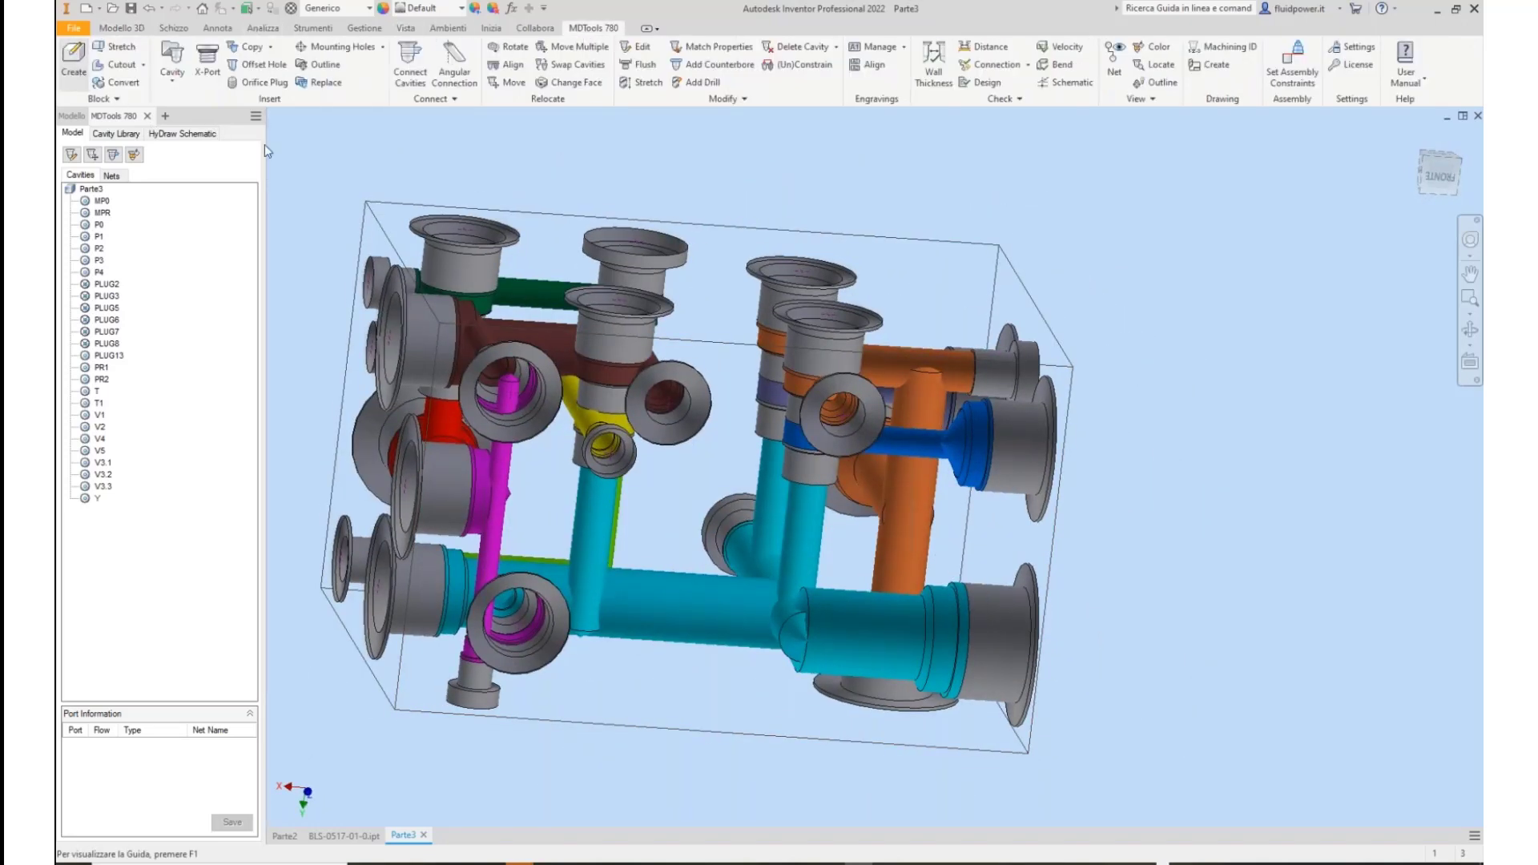
{"action": "left_click_drag", "start_coordinate": [350, 201], "coordinate": [358, 202]}
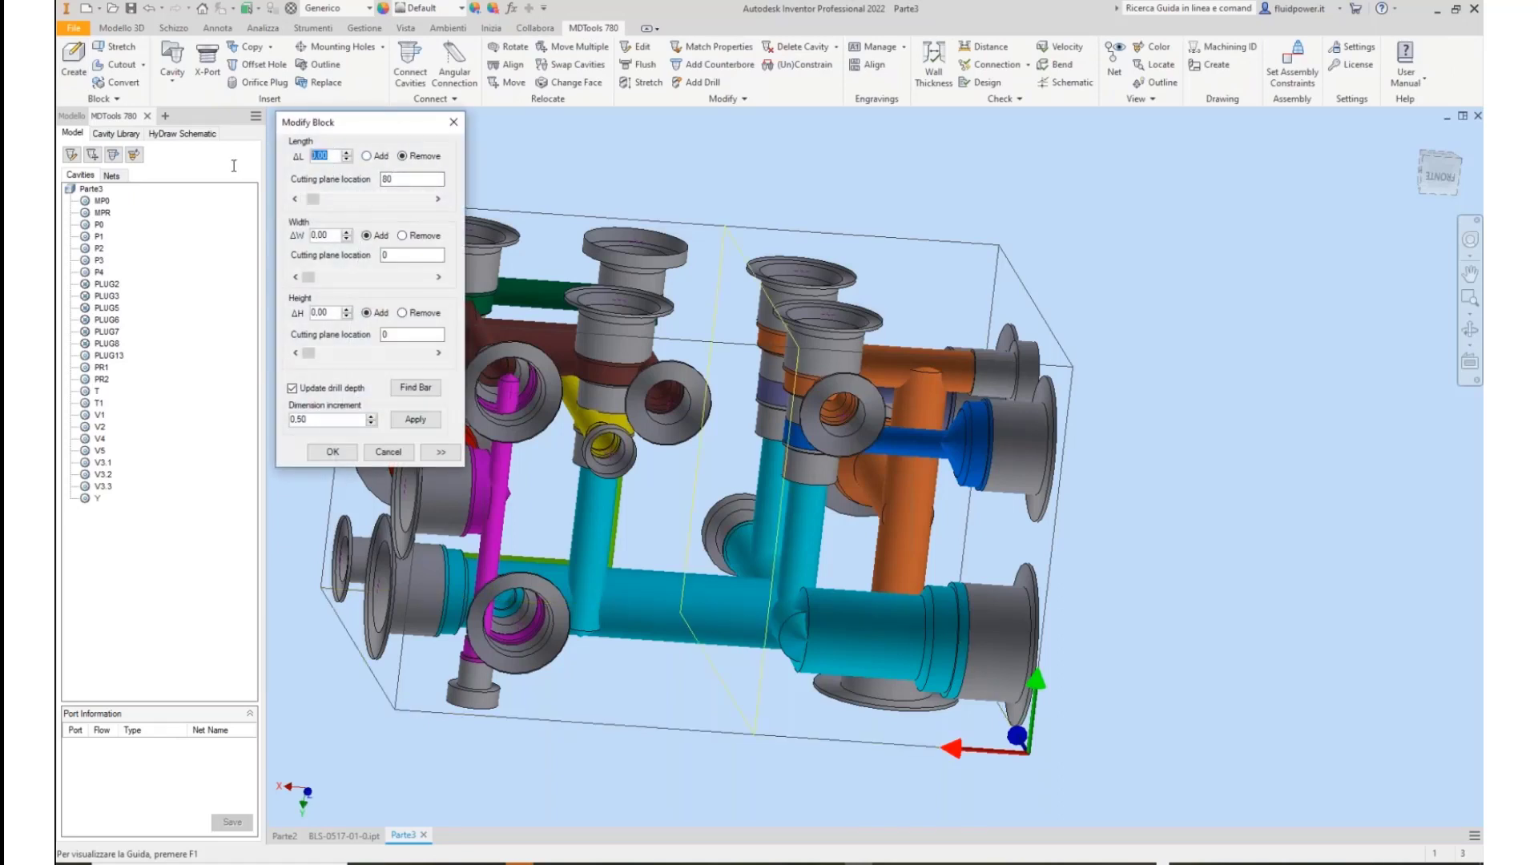
{"action": "type", "text": "10"}
{"action": "key", "text": "Return"}
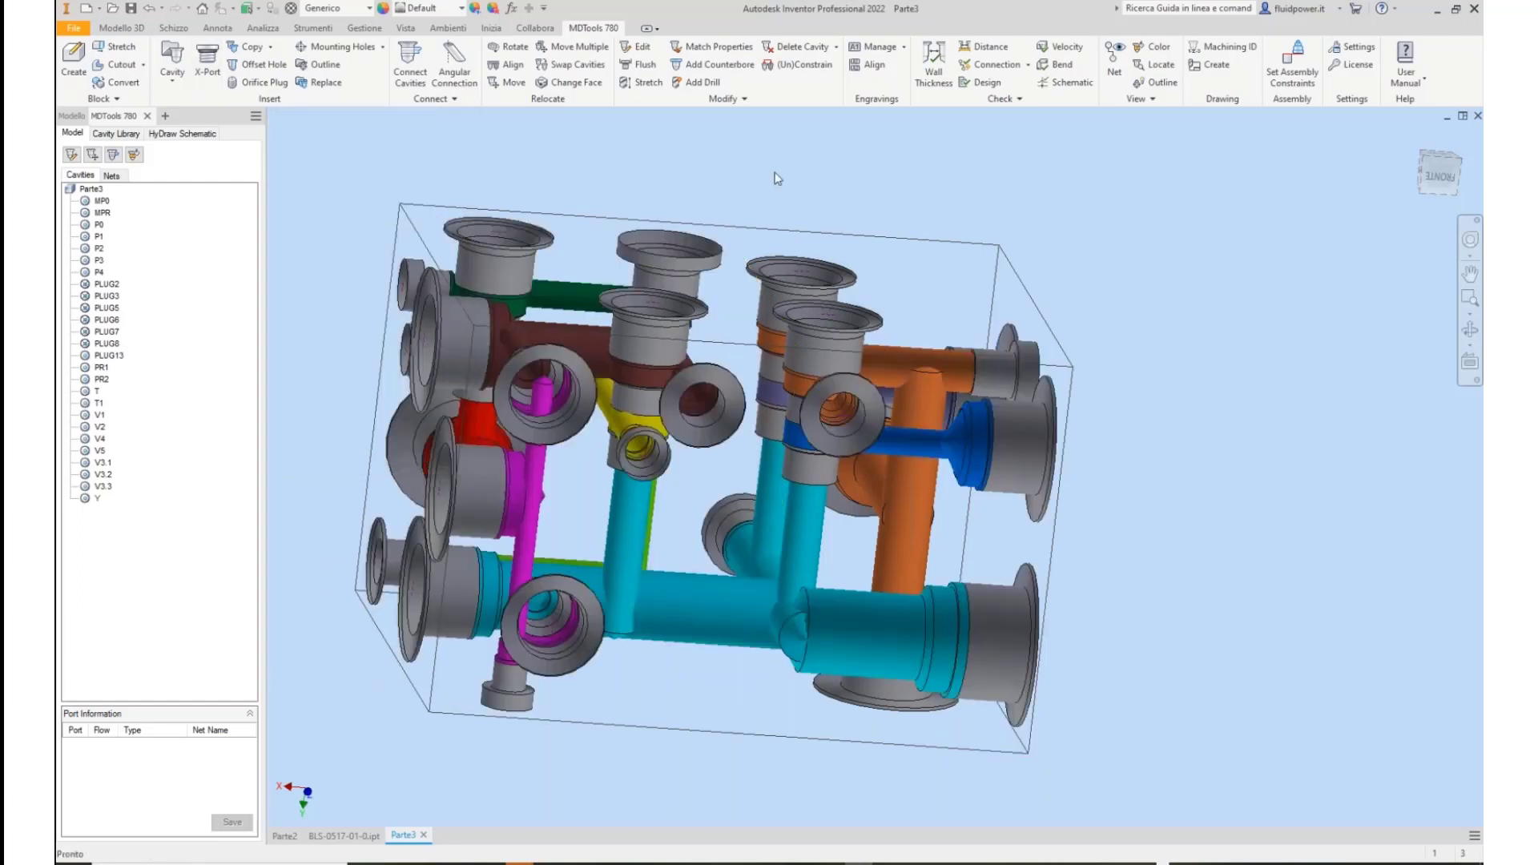
Remove another slice from the block's length, with the cutting plane located at 78
{"action": "middle_click_drag", "start_coordinate": [859, 214], "coordinate": [765, 282], "text": "shift"}
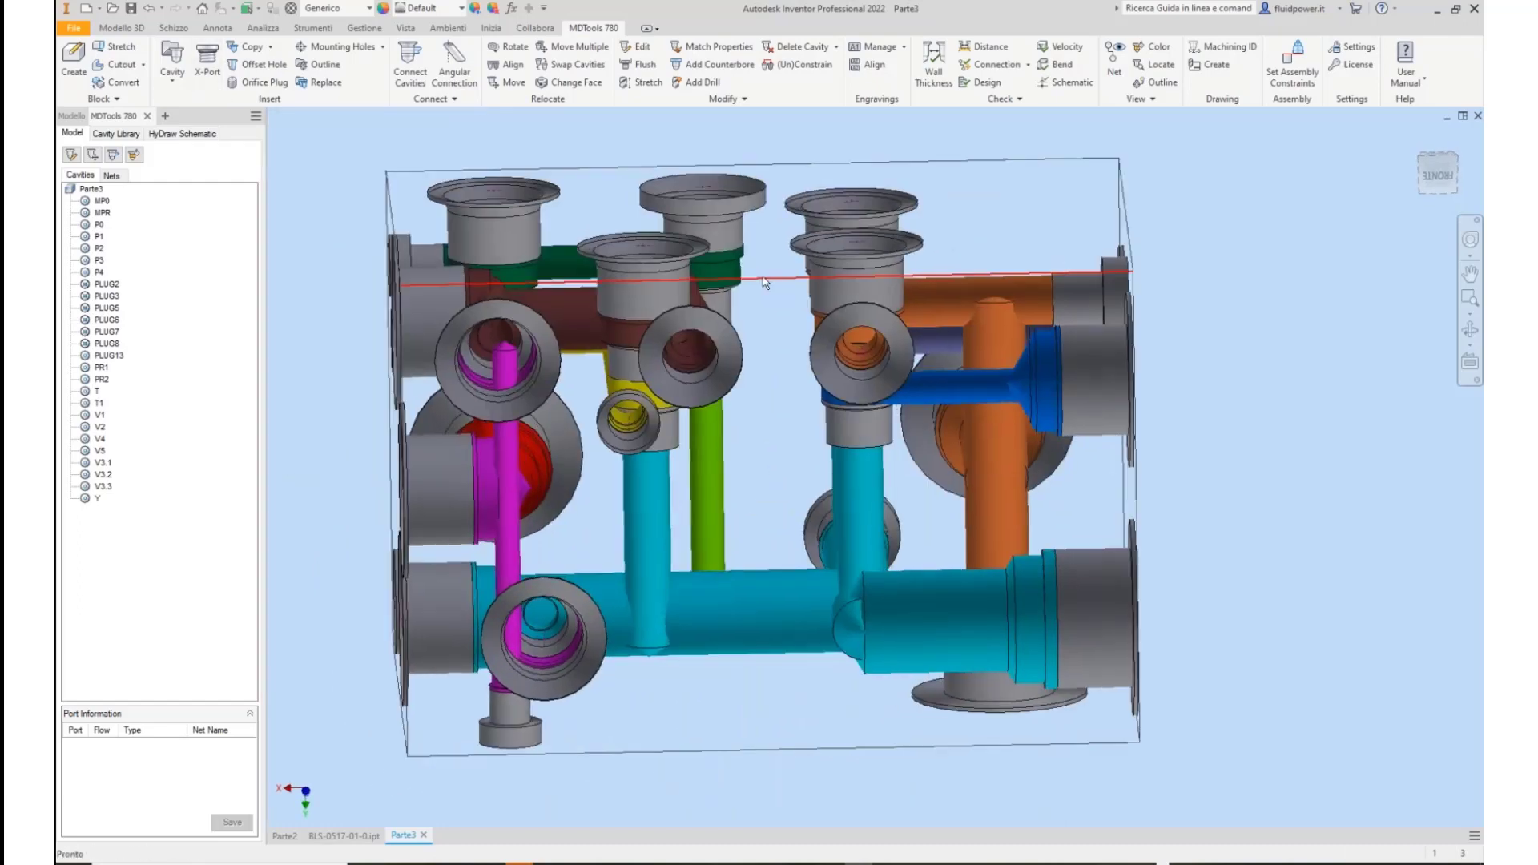
{"action": "left_click", "coordinate": [73, 58]}
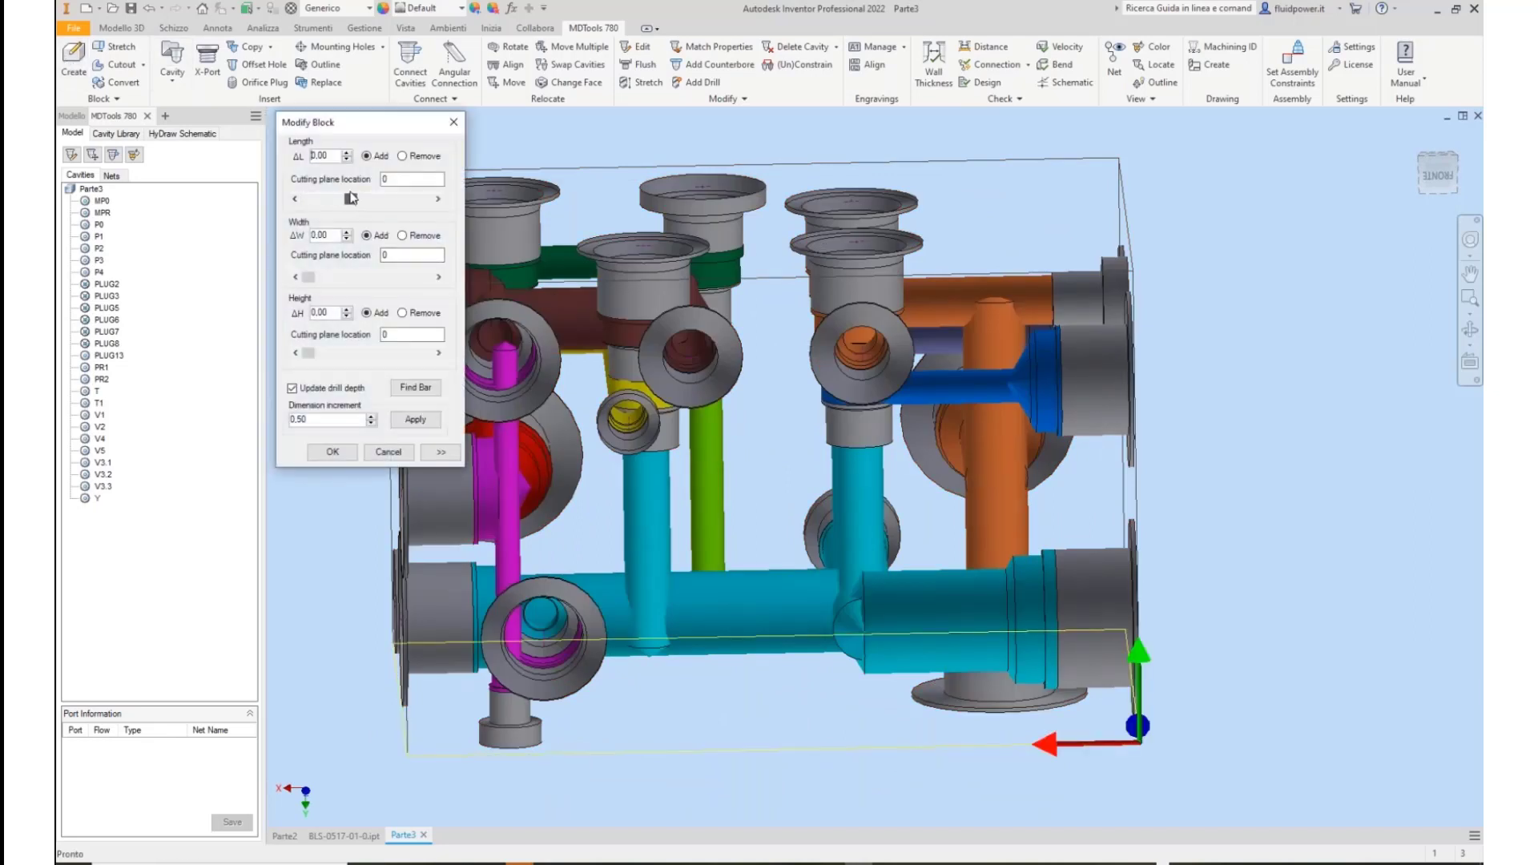
{"action": "left_click_drag", "start_coordinate": [351, 198], "coordinate": [356, 204]}
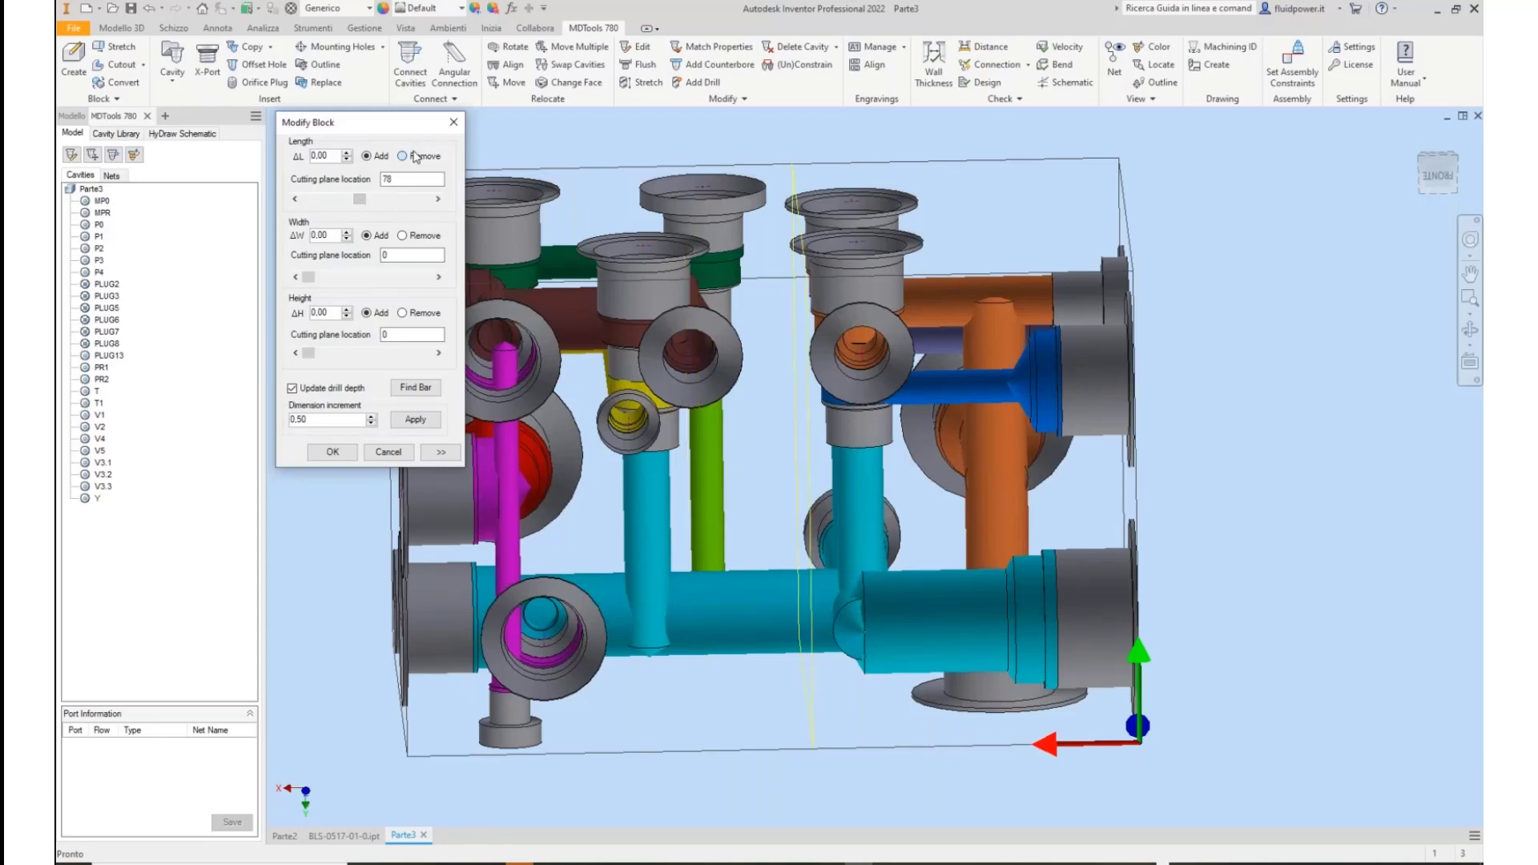
{"action": "left_click", "coordinate": [346, 153]}
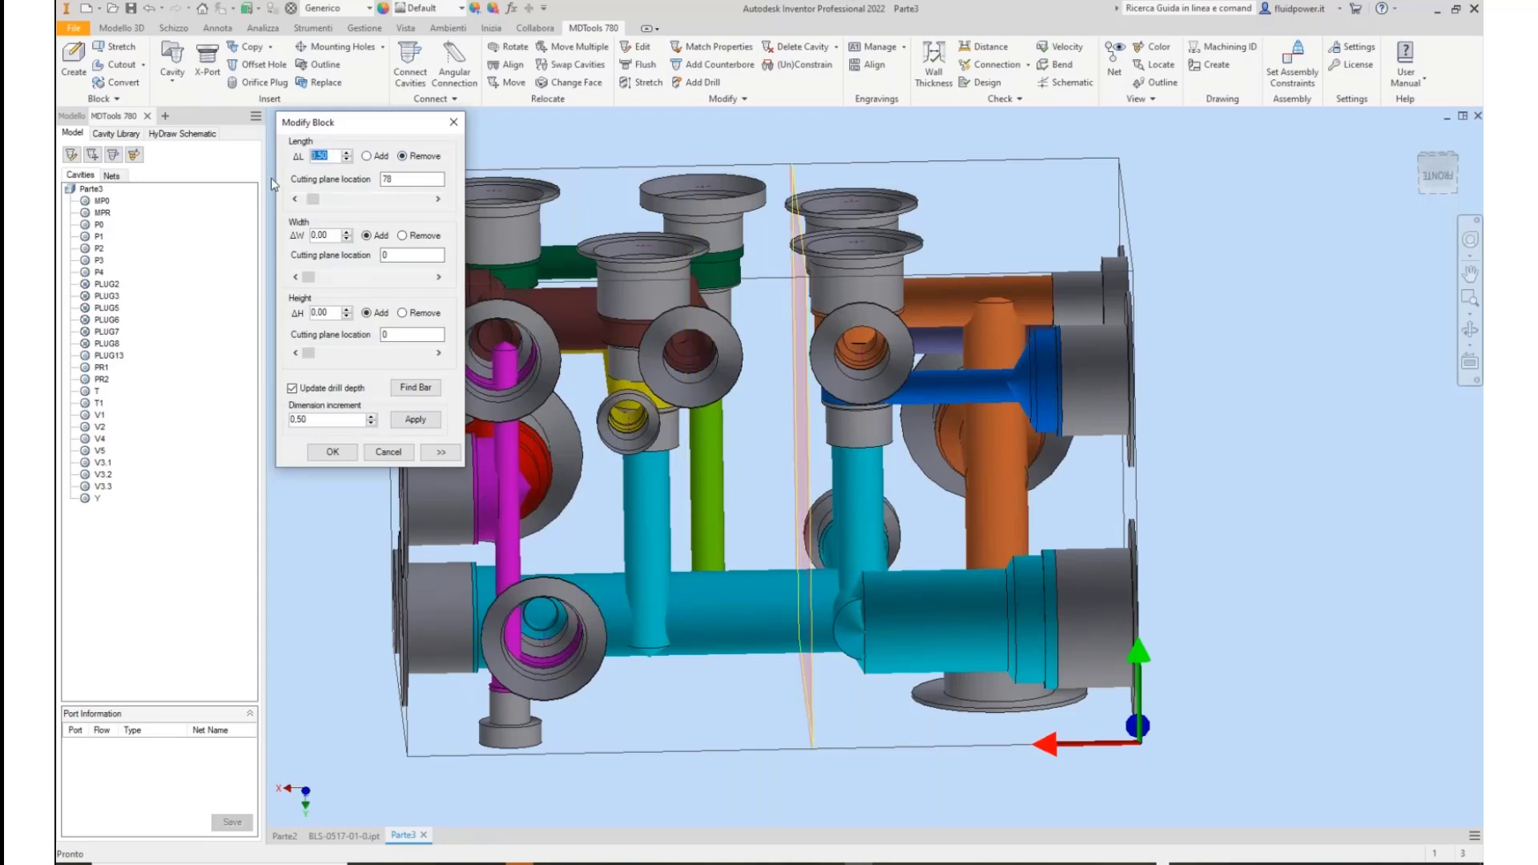
{"action": "key", "text": "Return"}
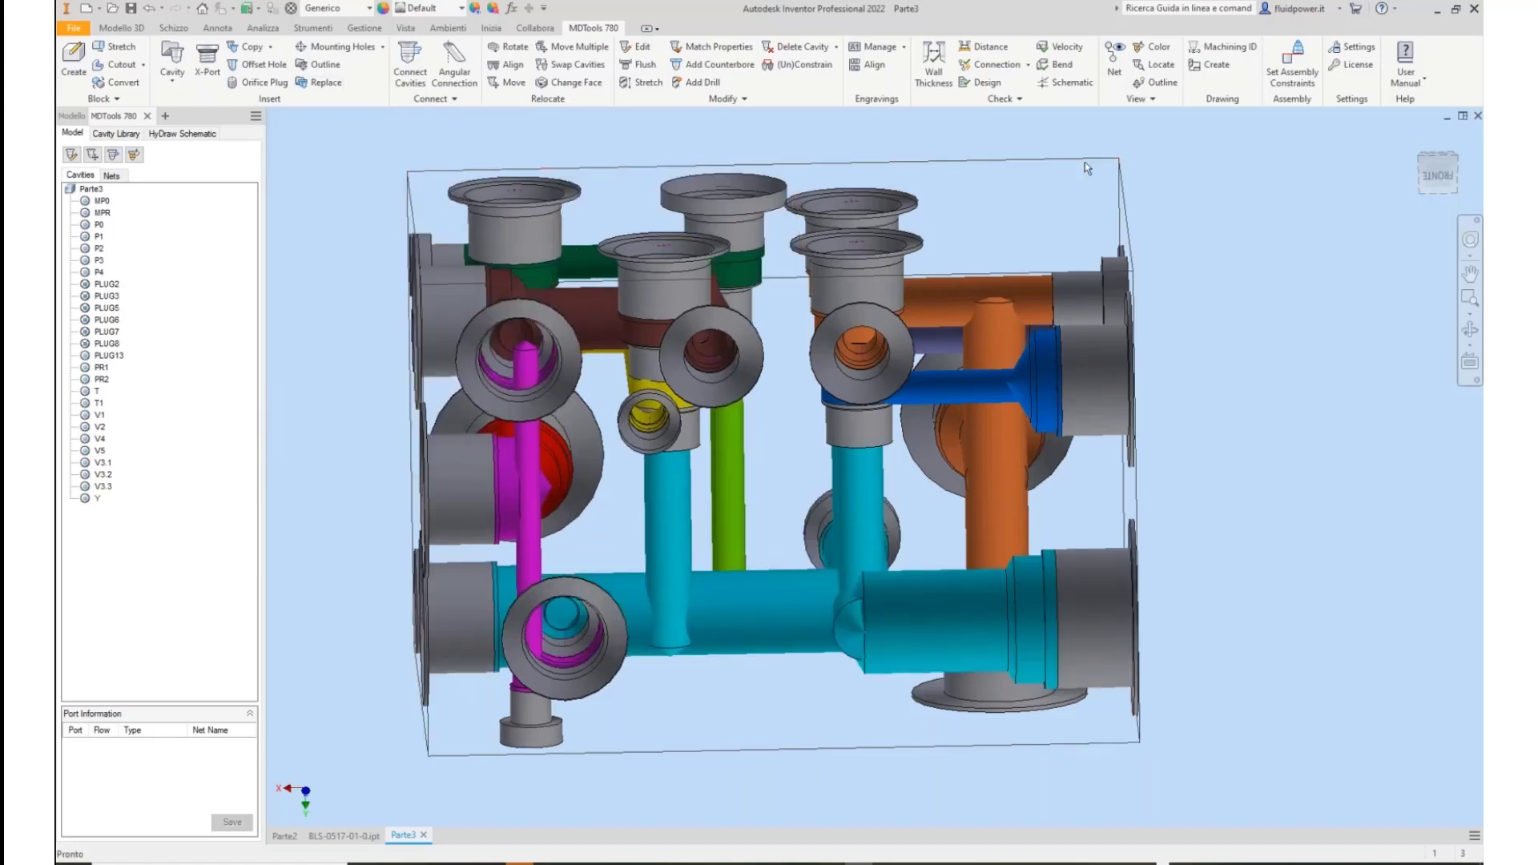
Switch back to Manifold Designer in the browser and try to measure the wall thickness between port P0 and PLUG8
{"action": "left_click", "coordinate": [1438, 10]}
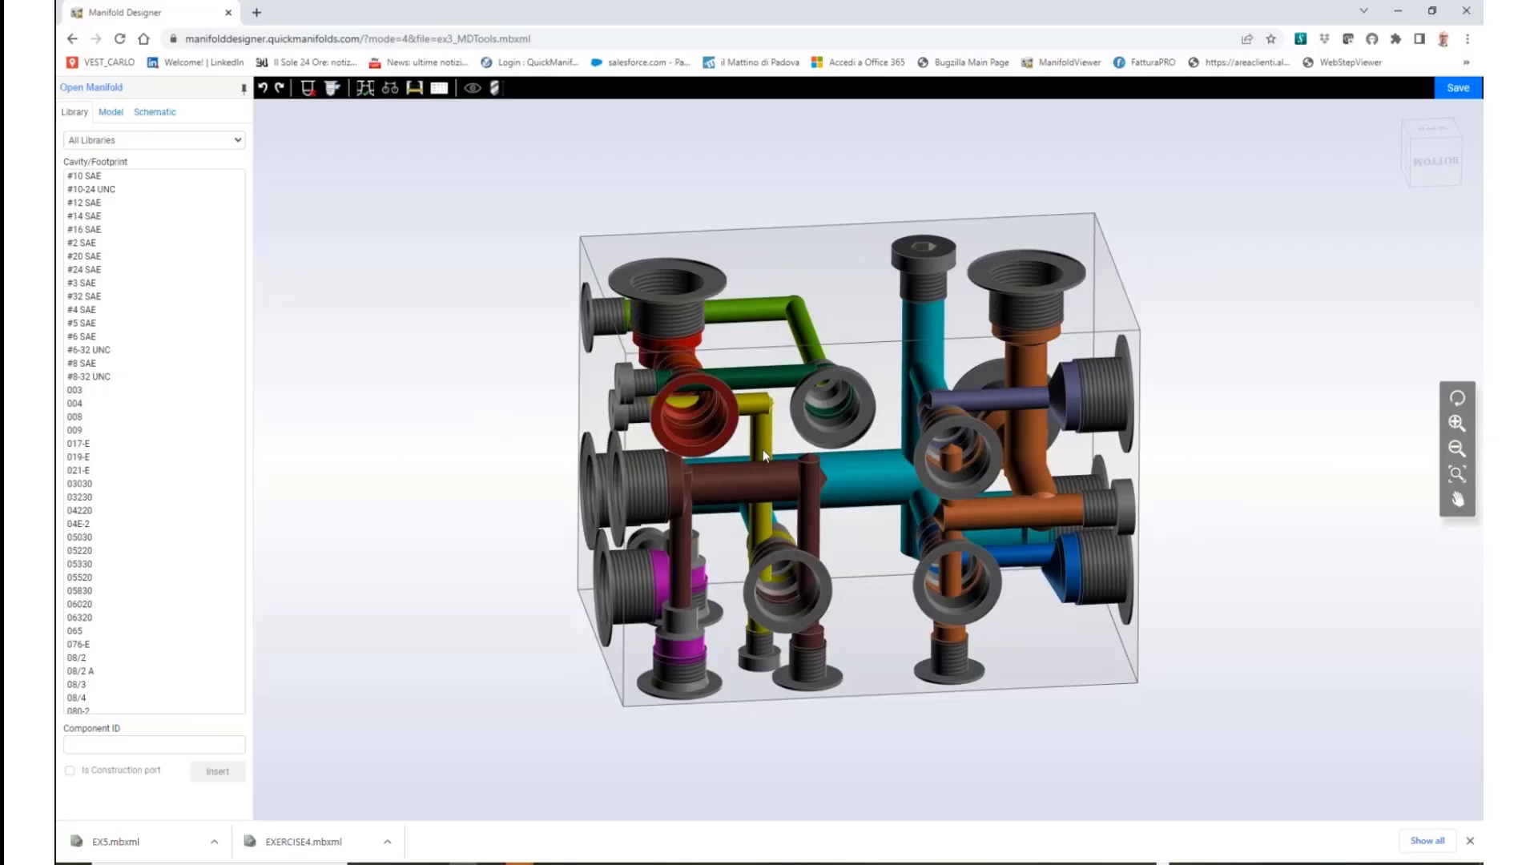
{"action": "mouse_move", "coordinate": [763, 456]}
{"action": "left_mouse_down"}
{"action": "mouse_move", "coordinate": [820, 479]}
{"action": "mouse_move", "coordinate": [801, 444]}
{"action": "left_mouse_up"}
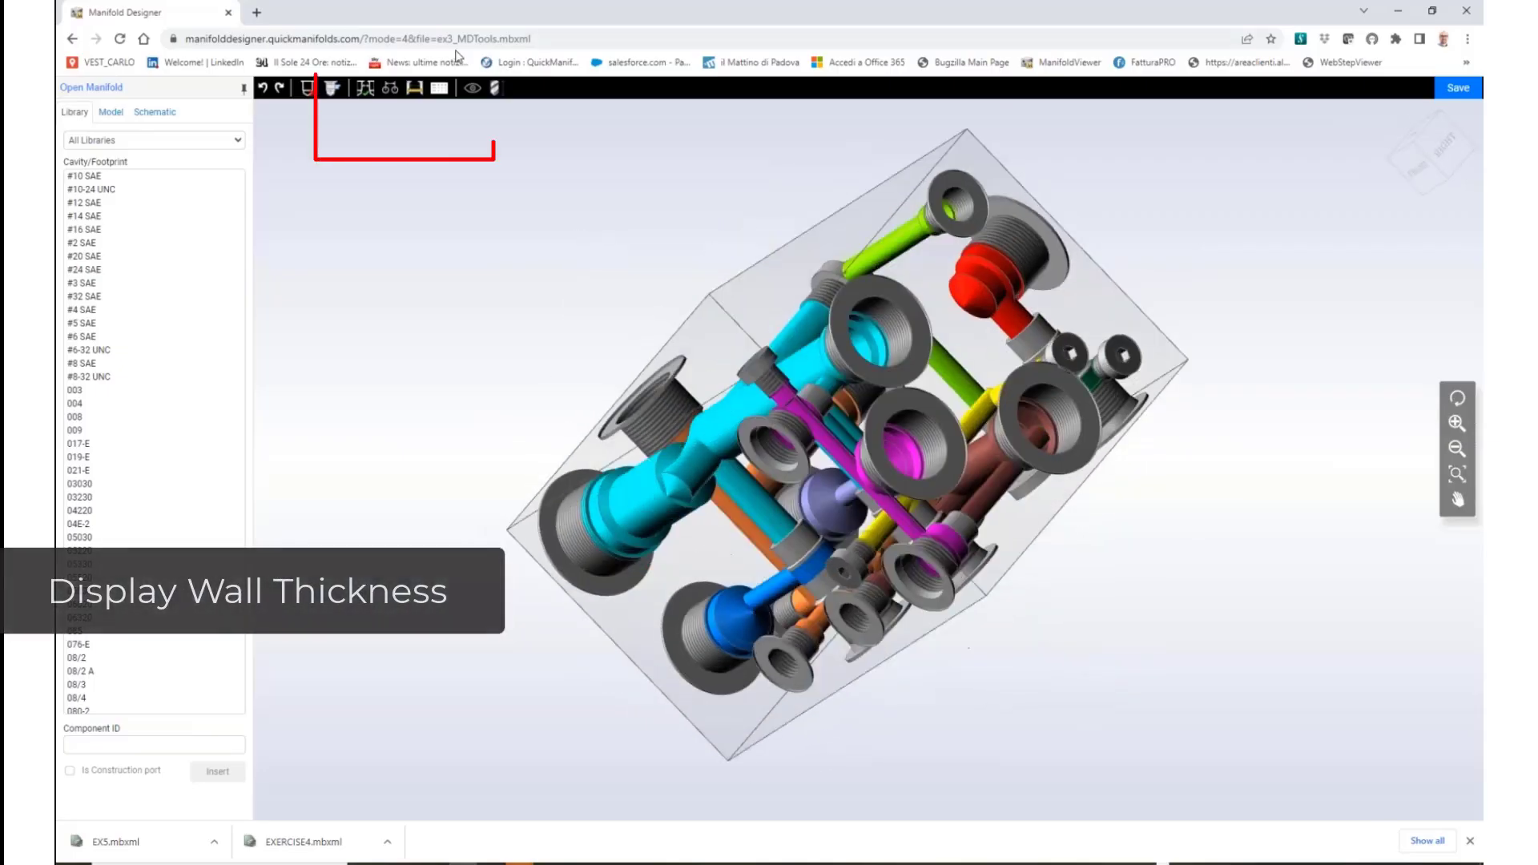
{"action": "left_click", "coordinate": [332, 87]}
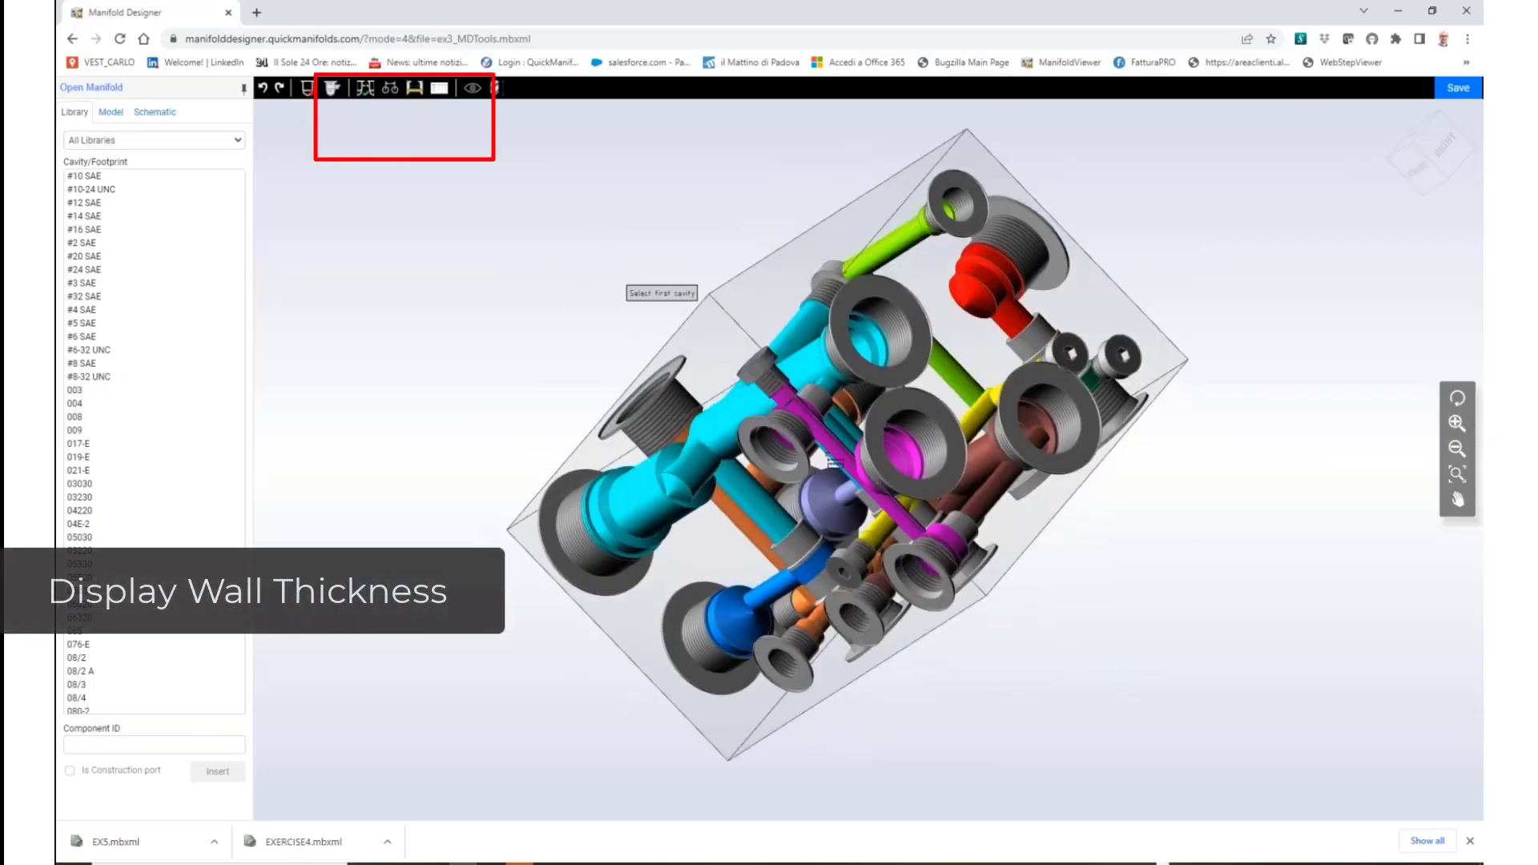
{"action": "mouse_move", "coordinate": [910, 517]}
{"action": "left_mouse_down"}
{"action": "mouse_move", "coordinate": [1016, 426]}
{"action": "mouse_move", "coordinate": [984, 471]}
{"action": "left_mouse_up"}
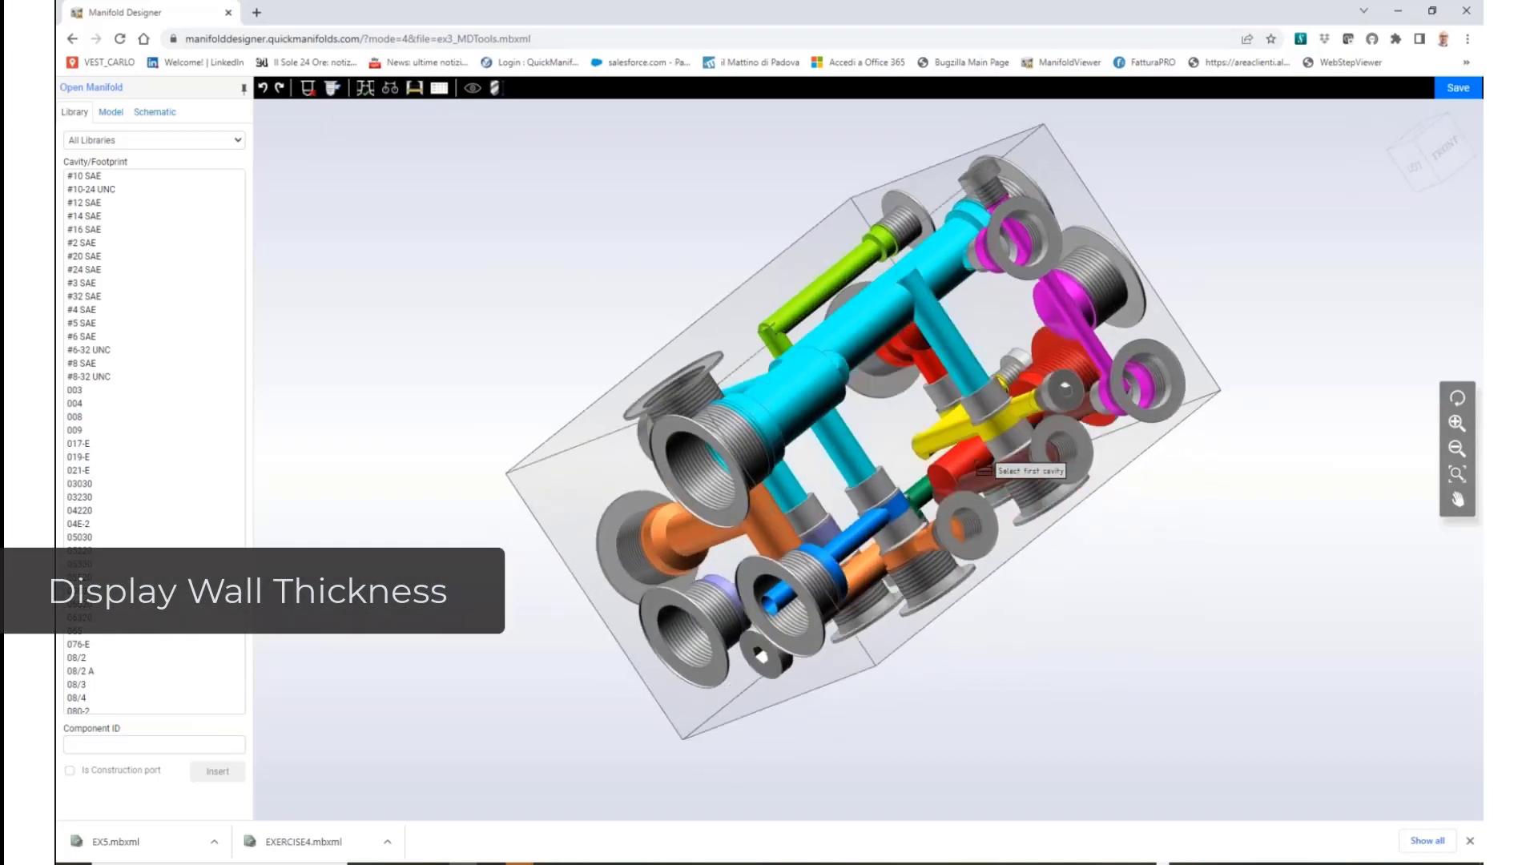
{"action": "left_click", "coordinate": [984, 471]}
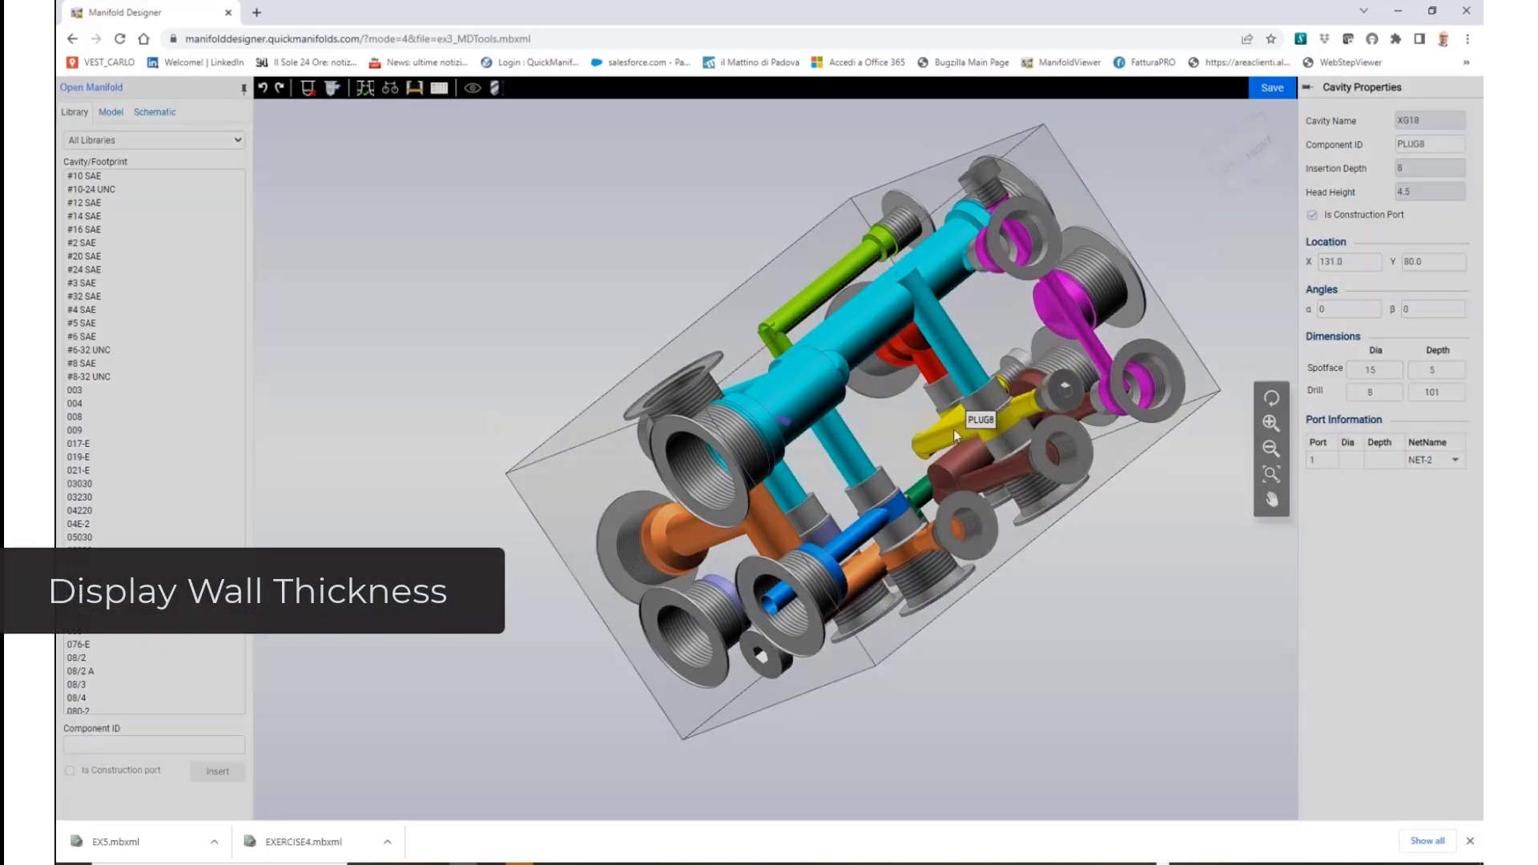
{"action": "left_click", "coordinate": [953, 429]}
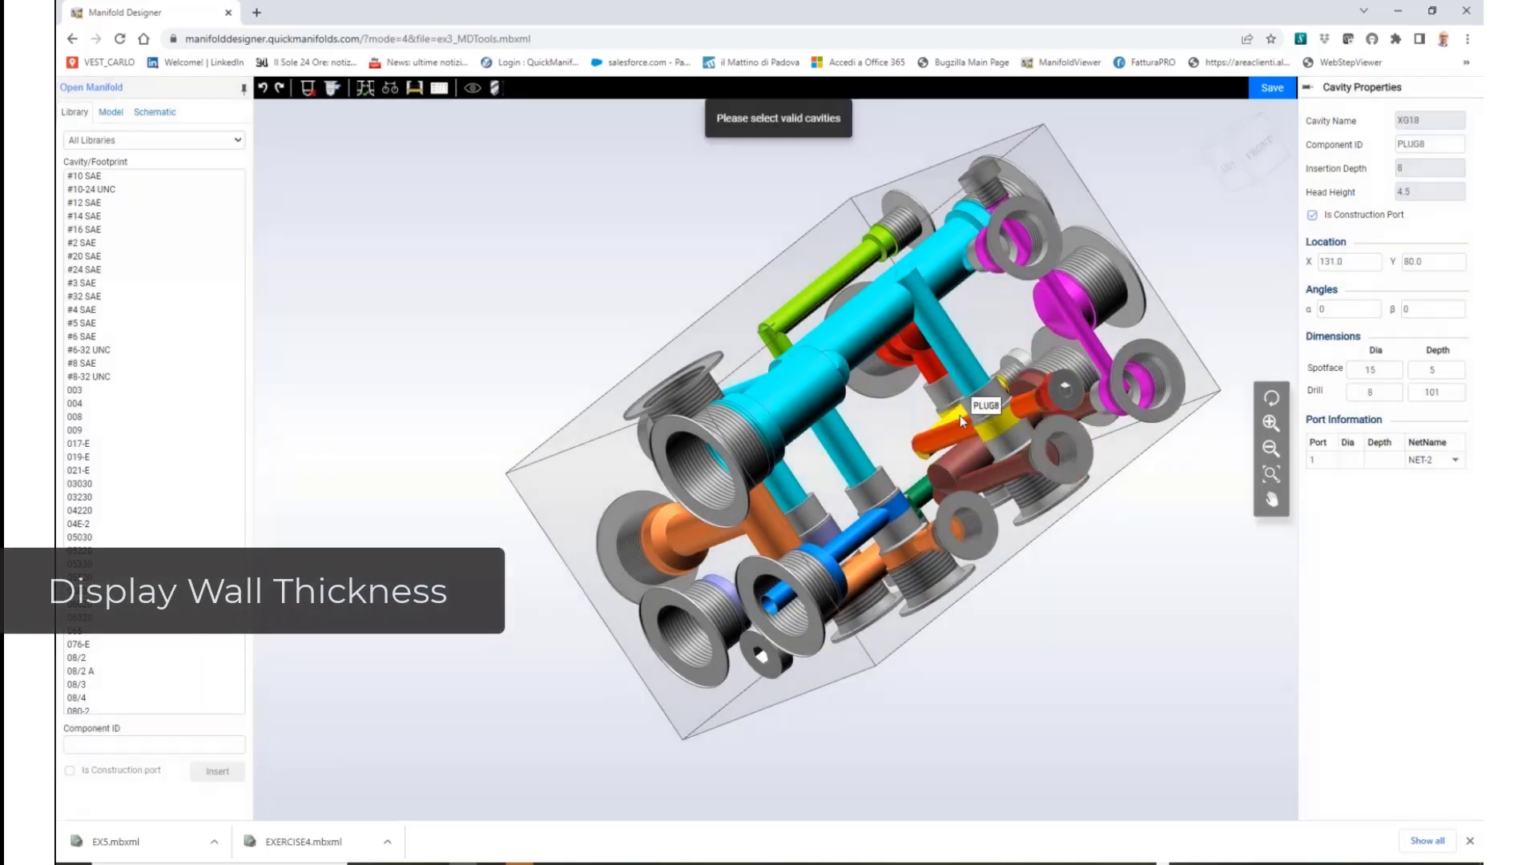
{"action": "left_click", "coordinate": [1097, 459]}
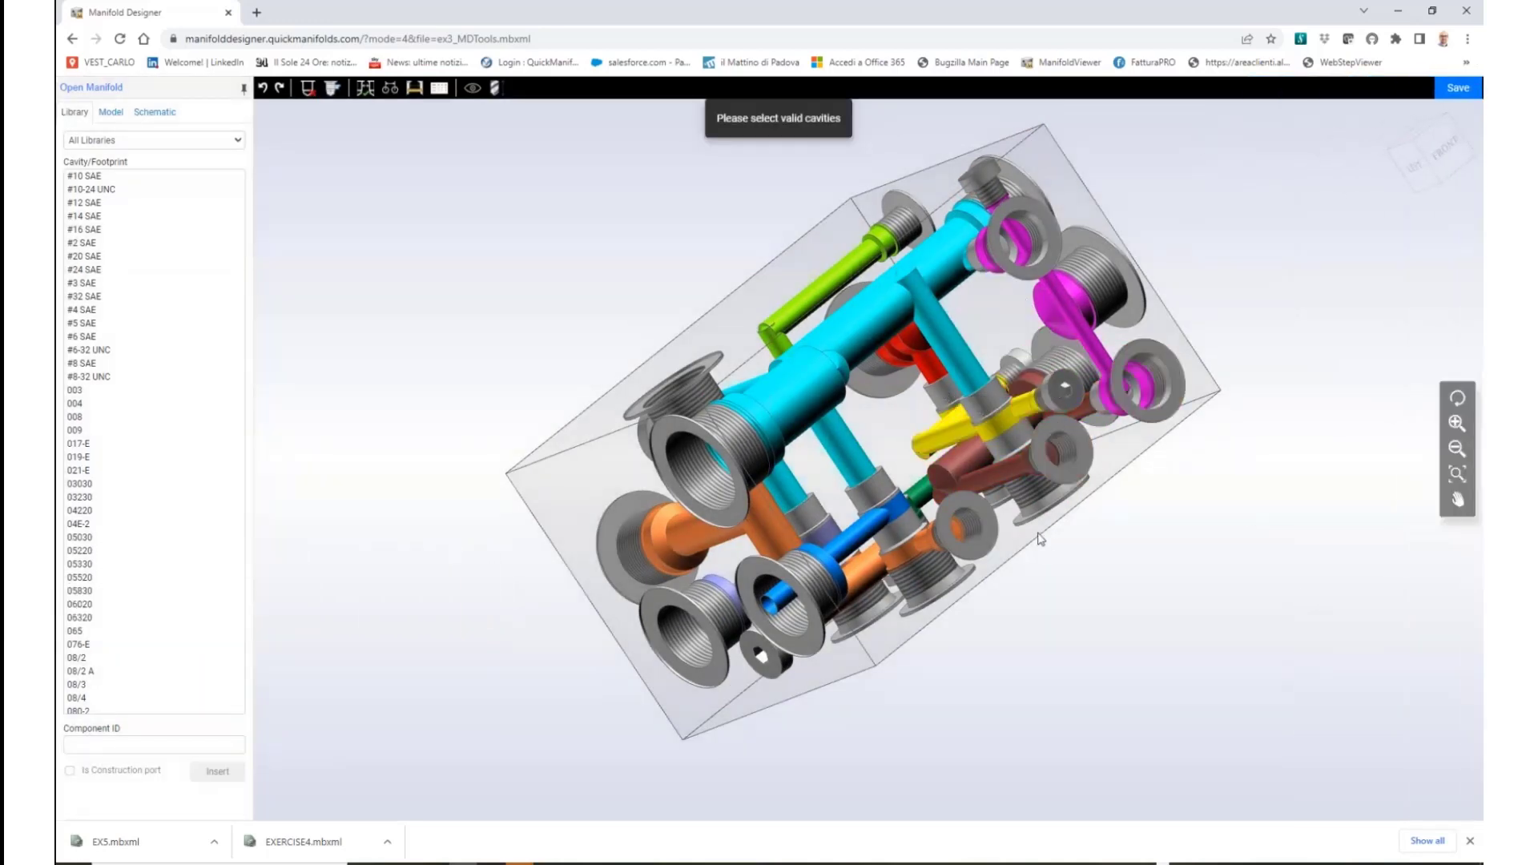
Measure the wall thickness between PLUG8's yellow drilling and cavity V2, and return to the full model
{"action": "left_click_drag", "start_coordinate": [1039, 538], "coordinate": [828, 567]}
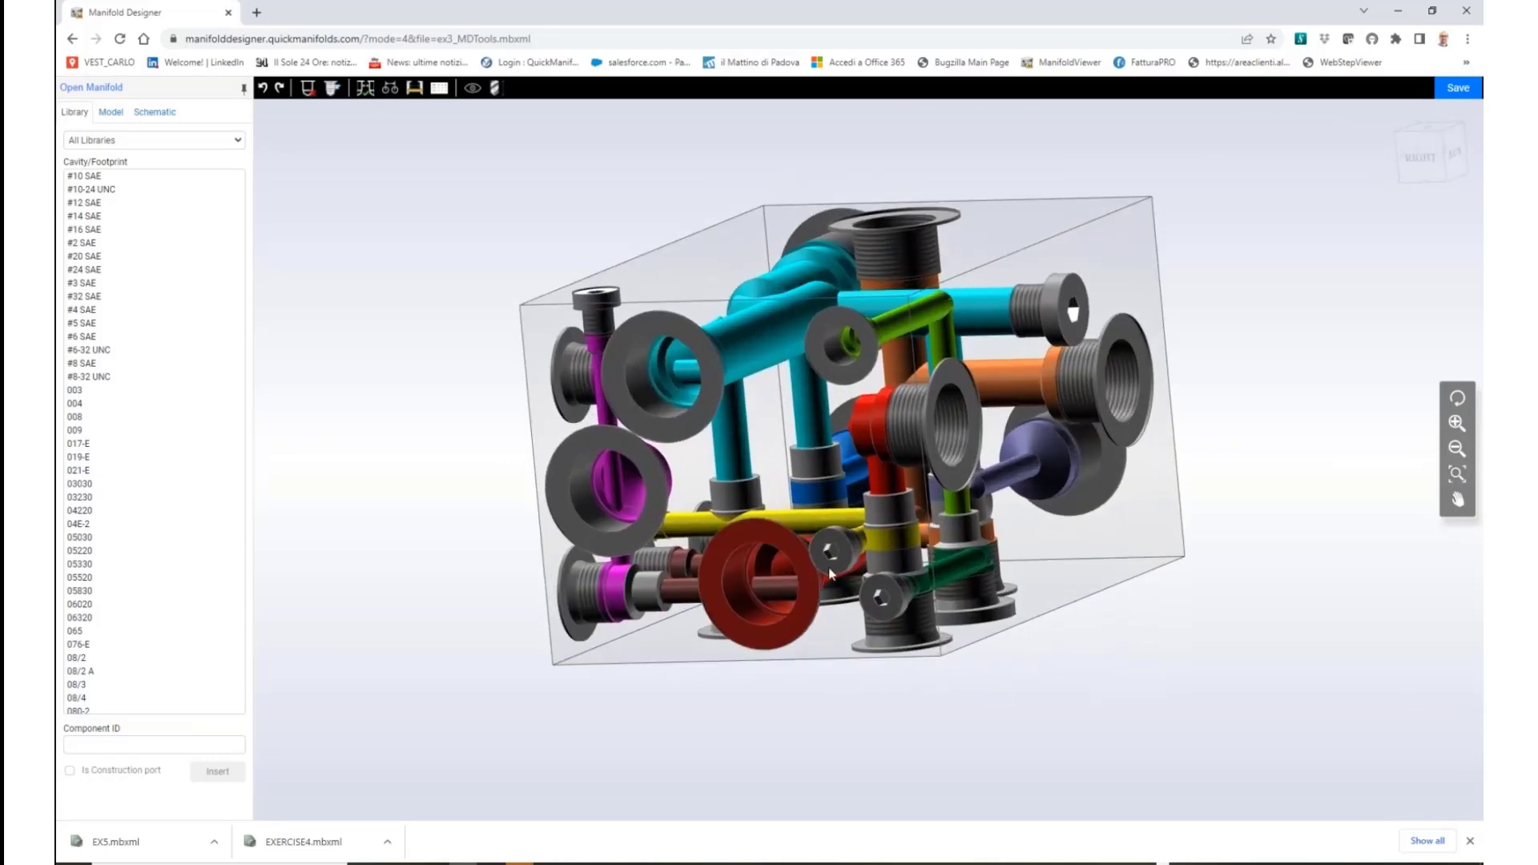
{"action": "scroll", "coordinate": [829, 567], "scroll_direction": "up", "scroll_amount": 3}
{"action": "left_click", "coordinate": [792, 638]}
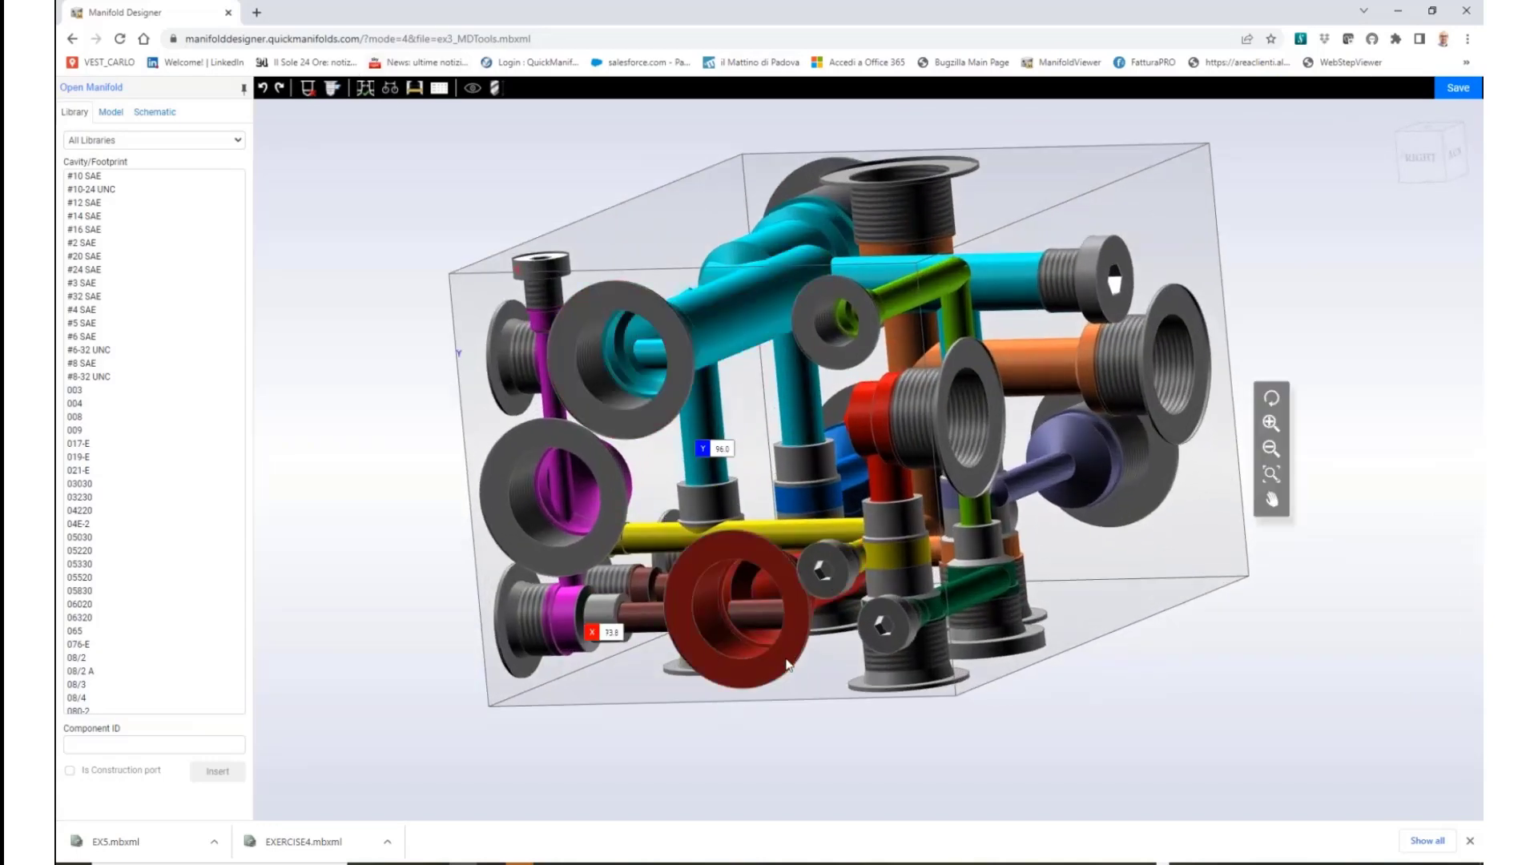
{"action": "left_click", "coordinate": [841, 711]}
{"action": "left_click_drag", "start_coordinate": [841, 710], "coordinate": [998, 538]}
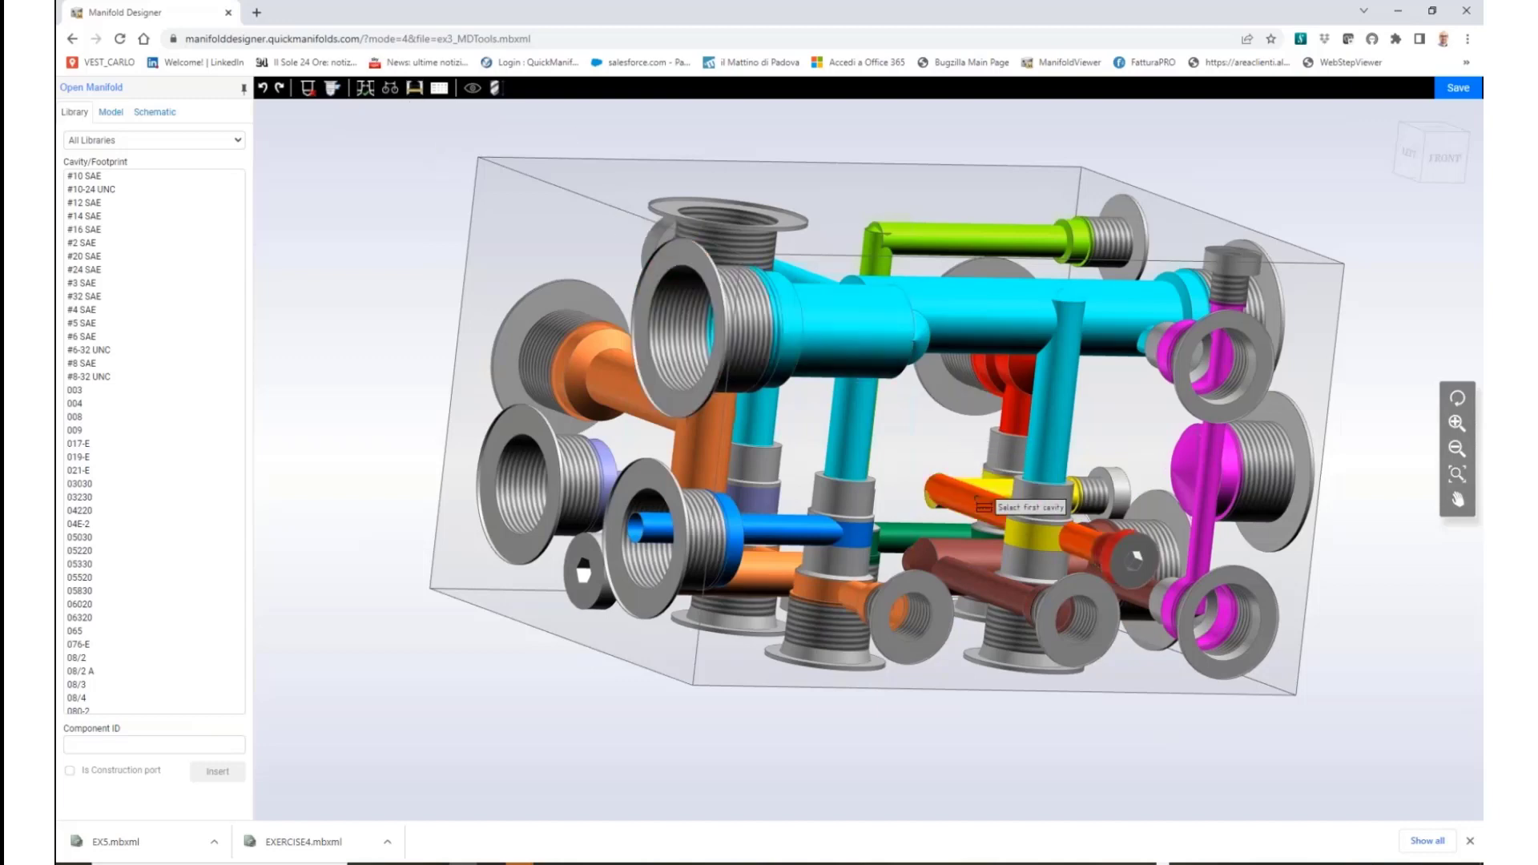
{"action": "left_click", "coordinate": [993, 512]}
{"action": "left_click", "coordinate": [978, 535]}
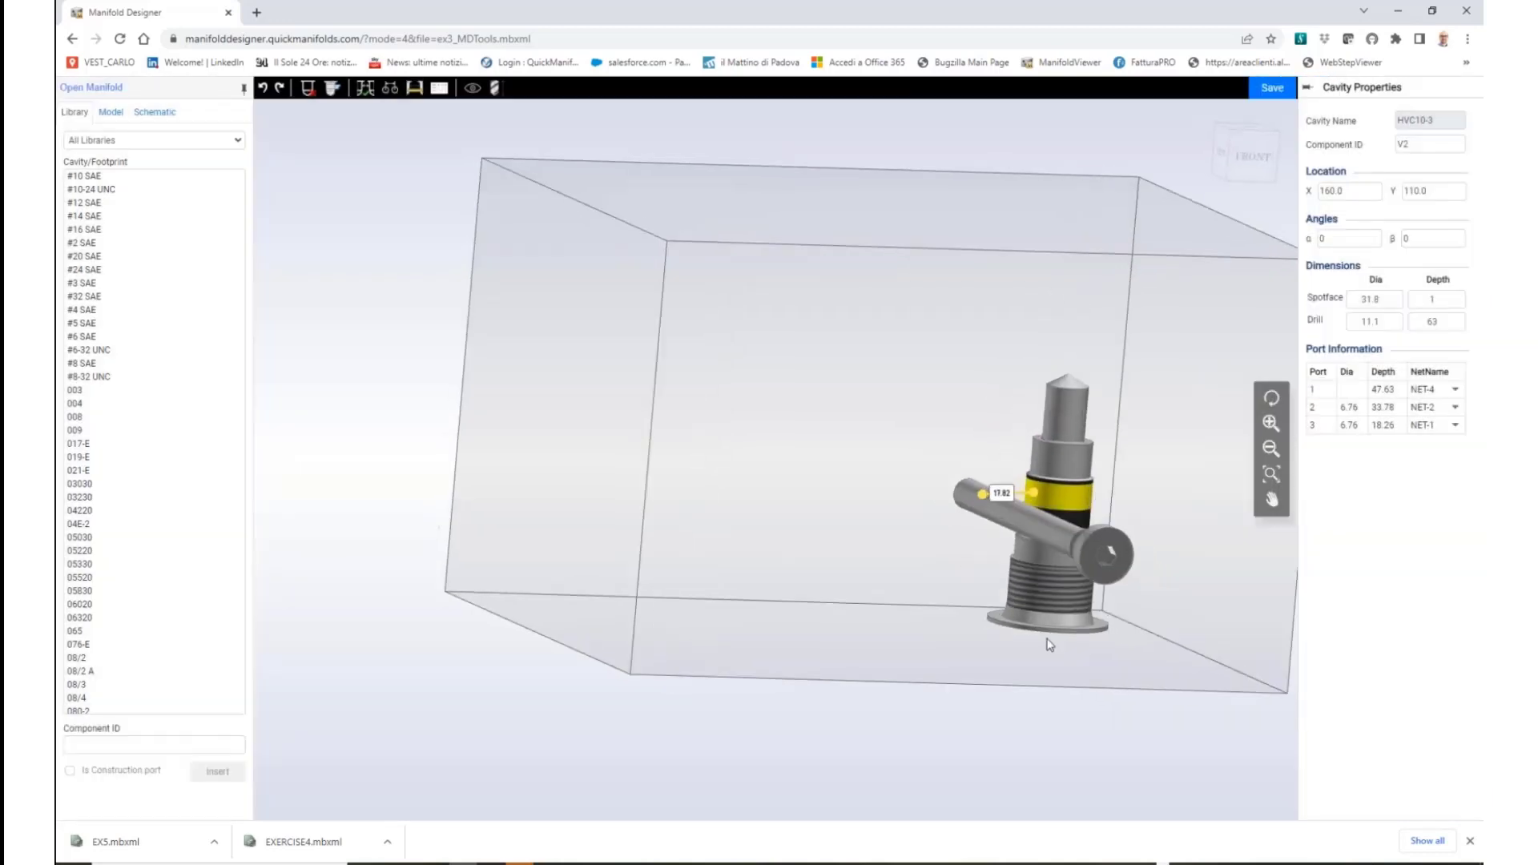
{"action": "left_click_drag", "start_coordinate": [1047, 638], "coordinate": [952, 537]}
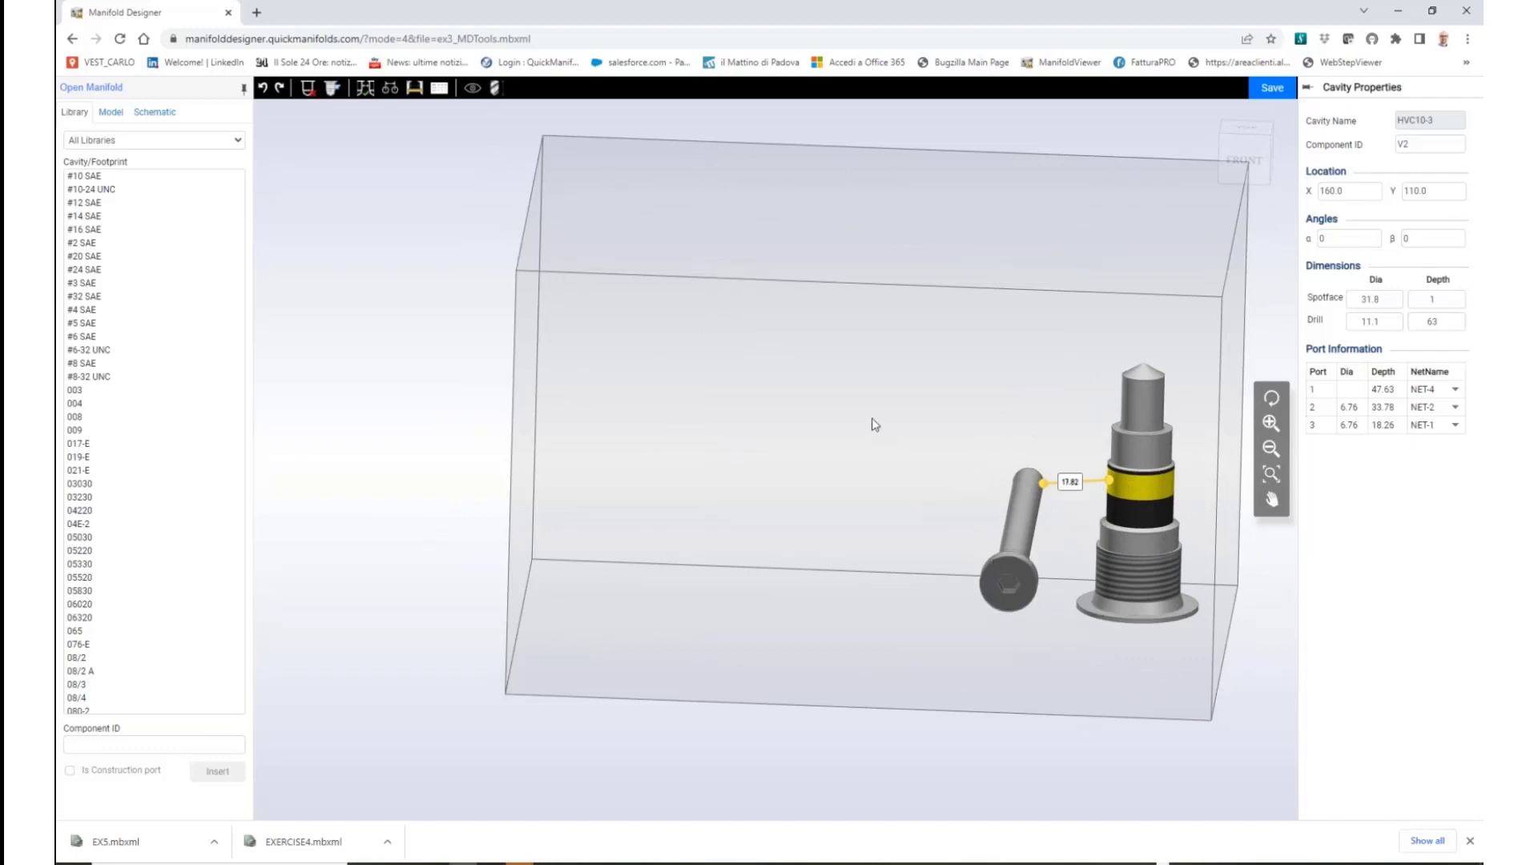
{"action": "left_click", "coordinate": [811, 513]}
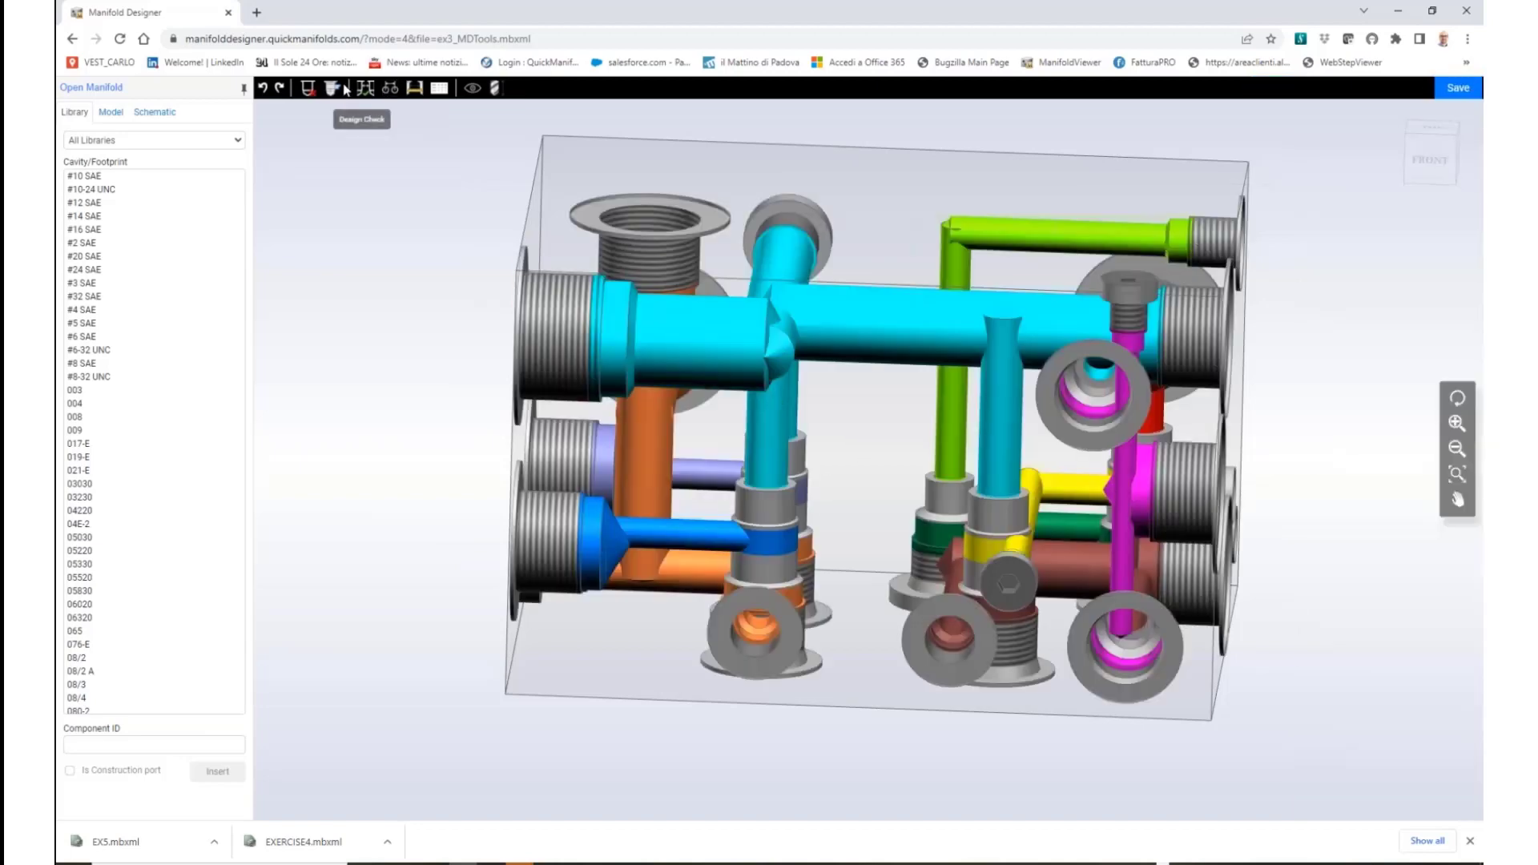
Measure the wall thickness between PLUG8's yellow drilling and port P0's brown drilling, and return to the full model
{"action": "left_click", "coordinate": [414, 87]}
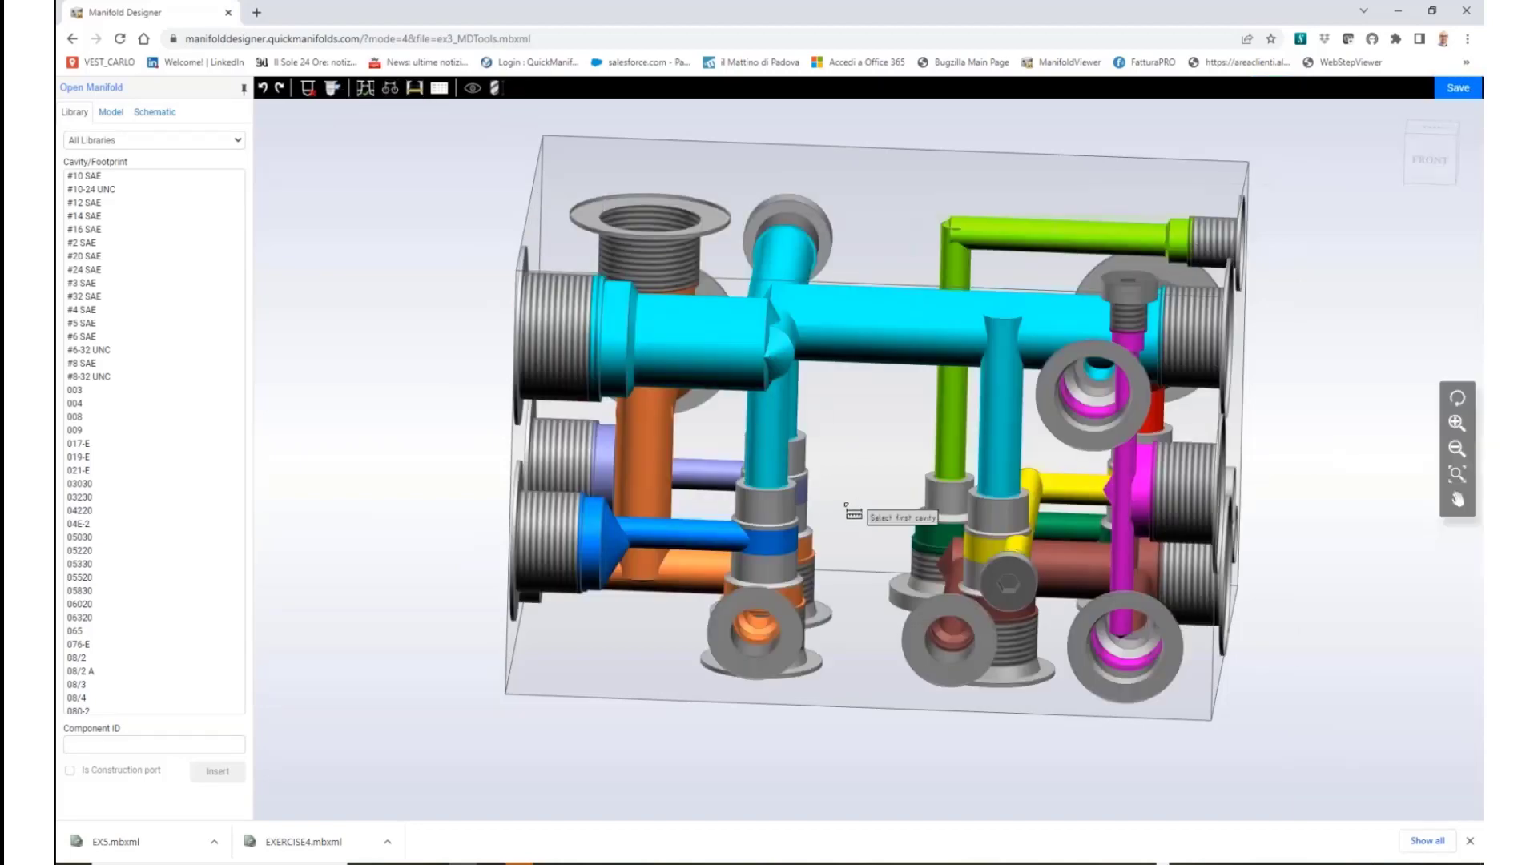
{"action": "left_click_drag", "start_coordinate": [833, 513], "coordinate": [1011, 544]}
{"action": "left_click", "coordinate": [1010, 542]}
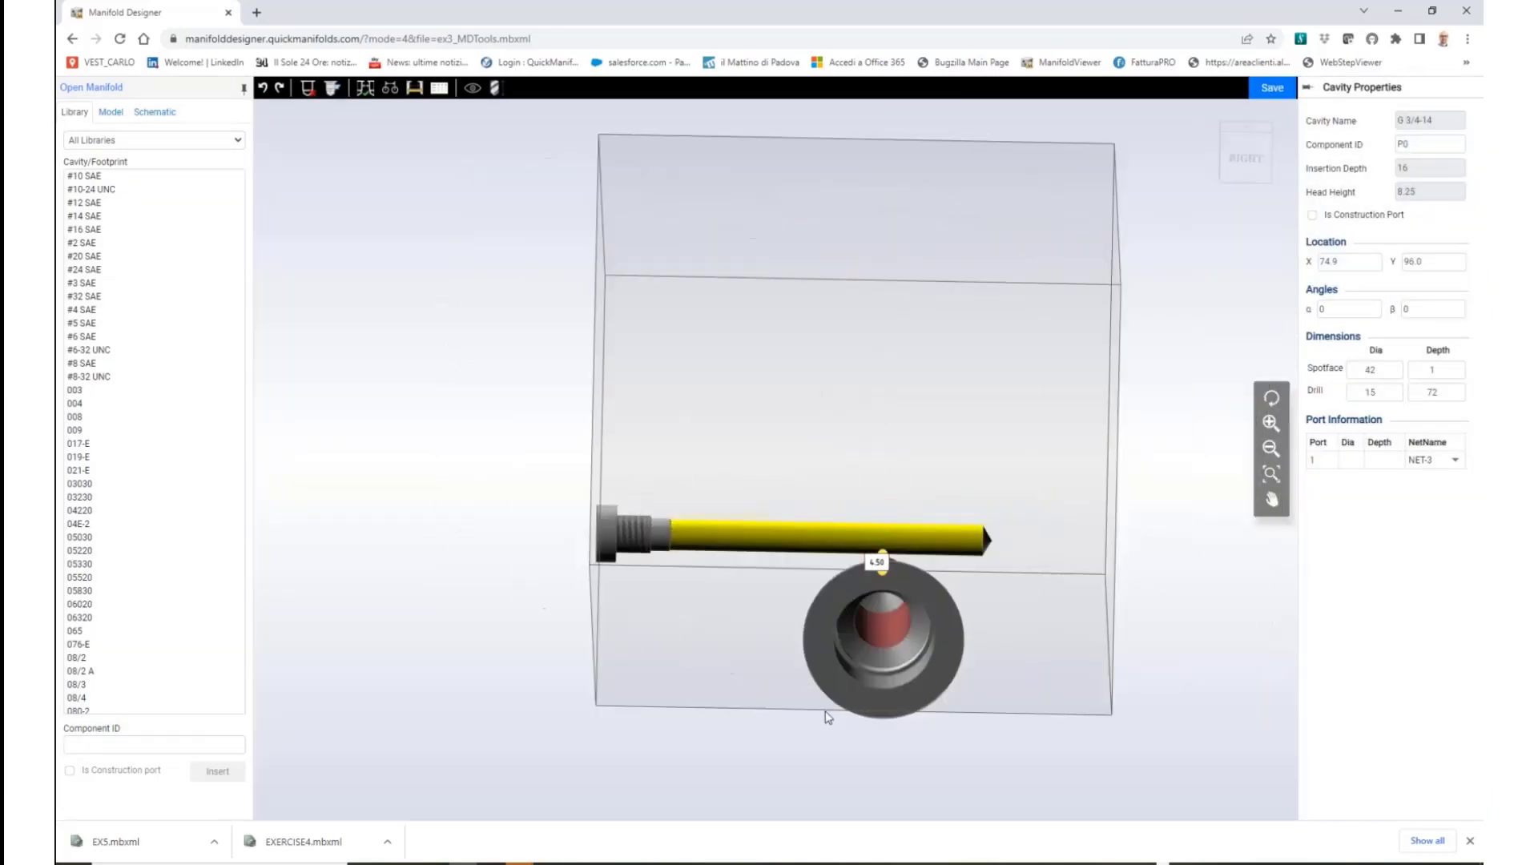
{"action": "left_click_drag", "start_coordinate": [828, 717], "coordinate": [1022, 419]}
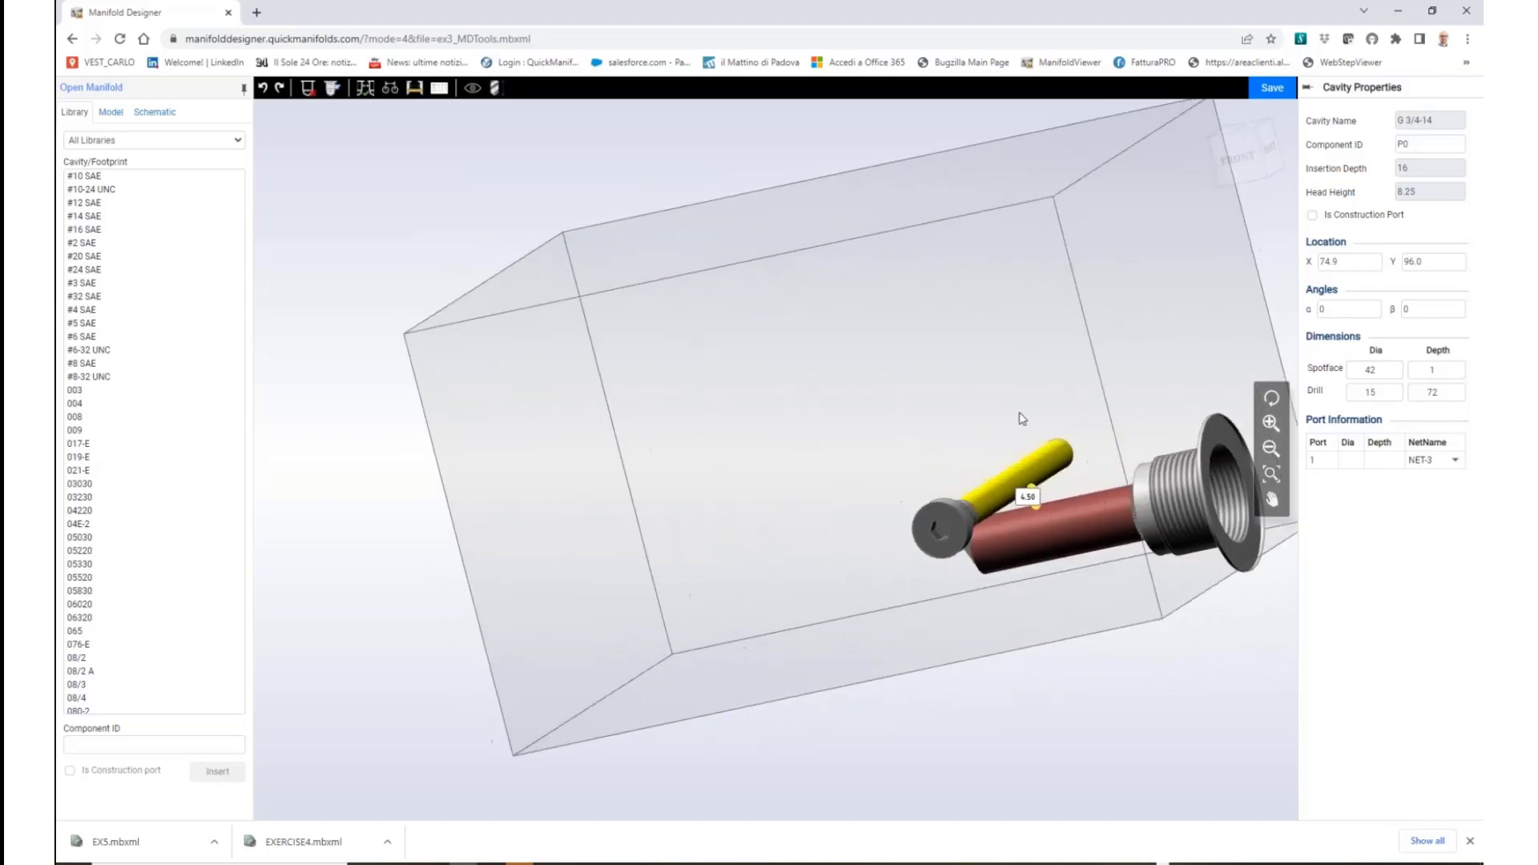
{"action": "left_click", "coordinate": [996, 641]}
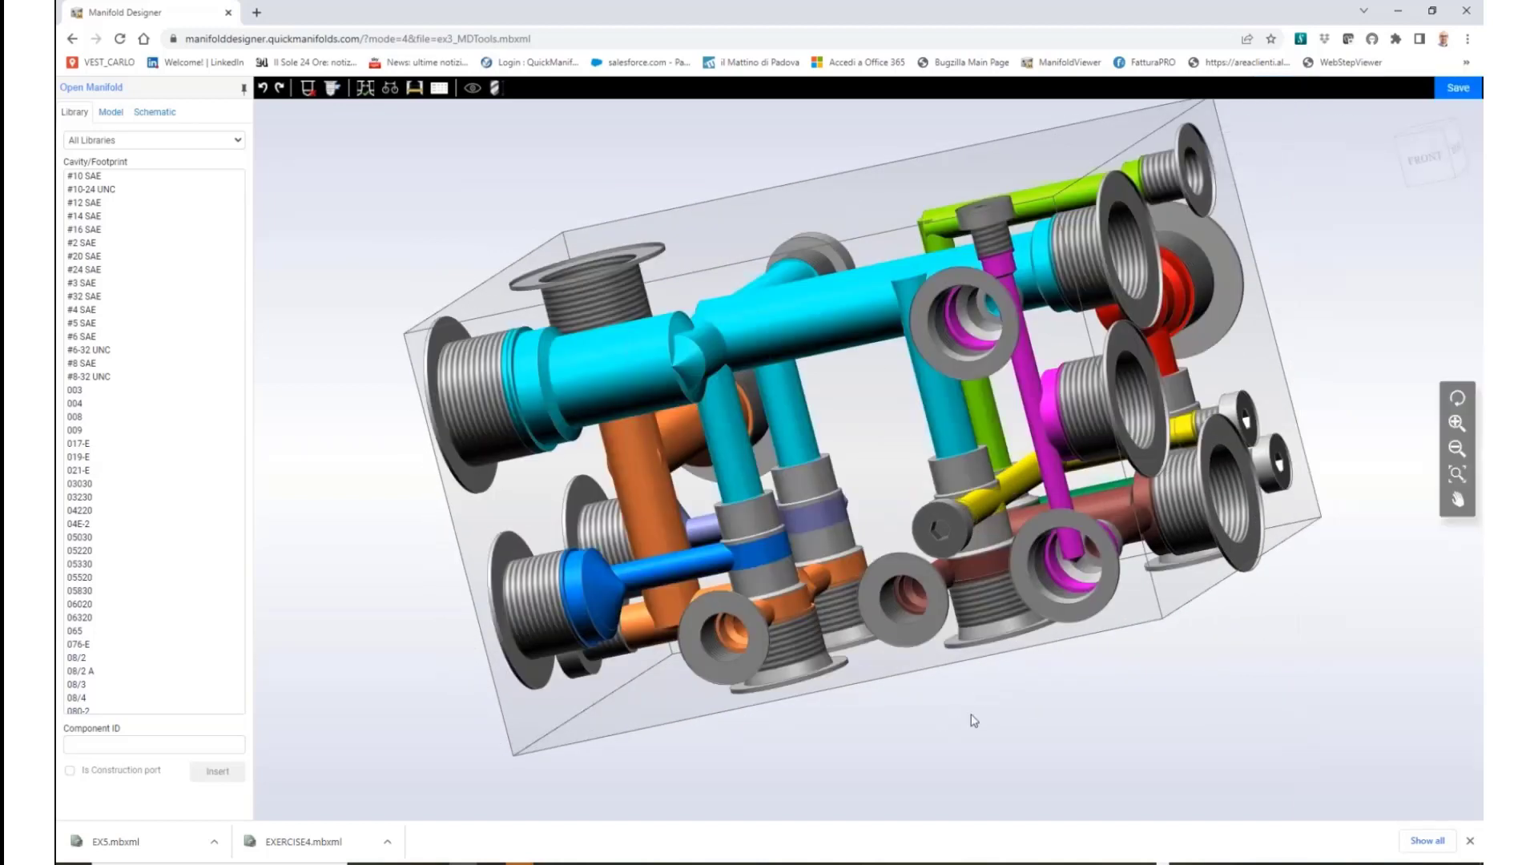
Run the design check on the manifold block and examine the listed conflicts with the report window moved aside
{"action": "left_click_drag", "start_coordinate": [971, 715], "coordinate": [1042, 694]}
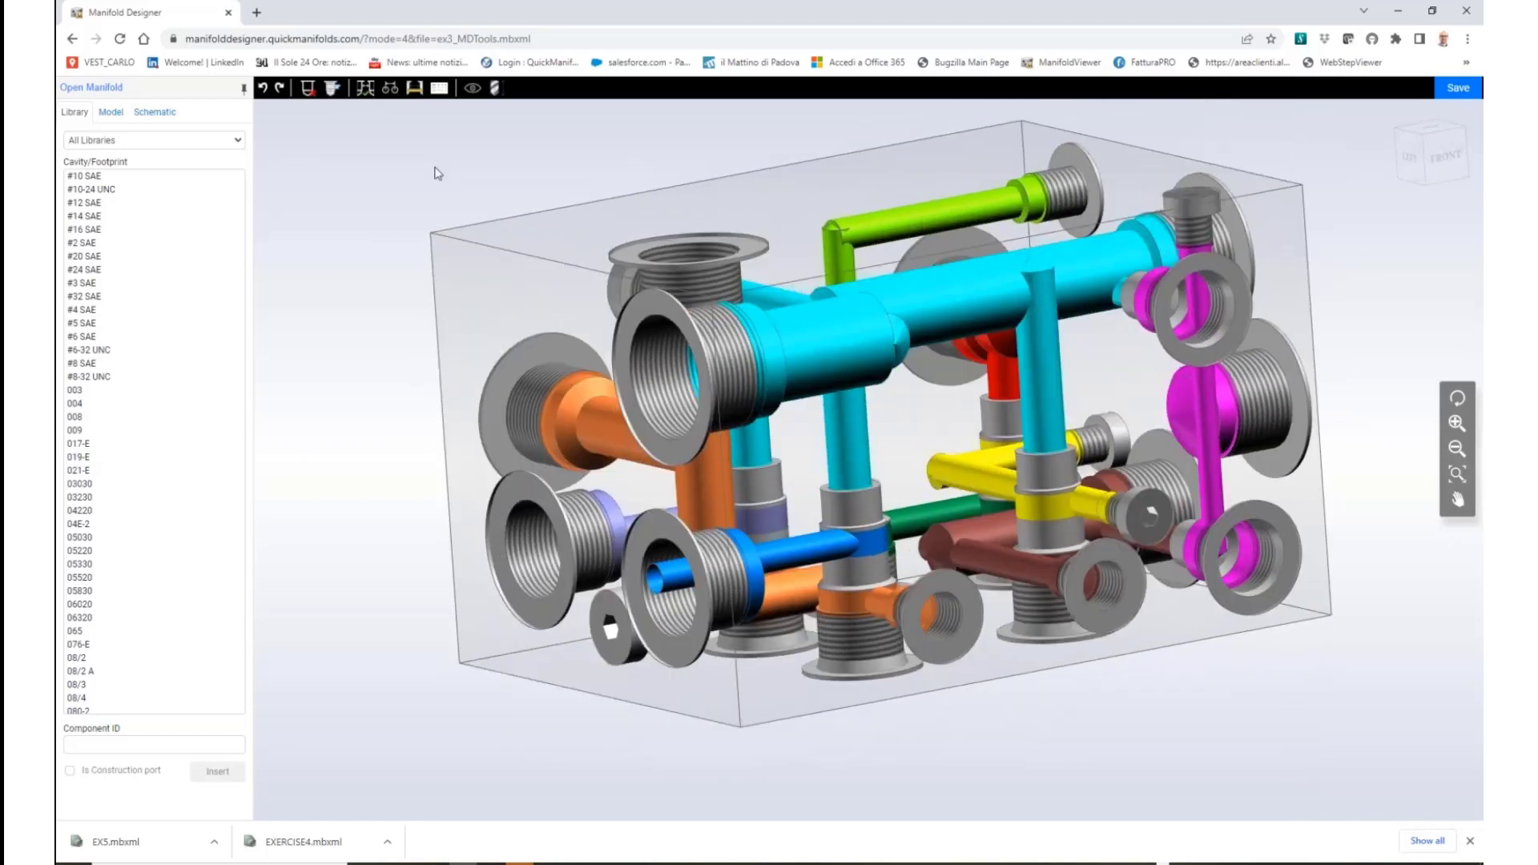
{"action": "left_click_drag", "start_coordinate": [846, 599], "coordinate": [898, 643]}
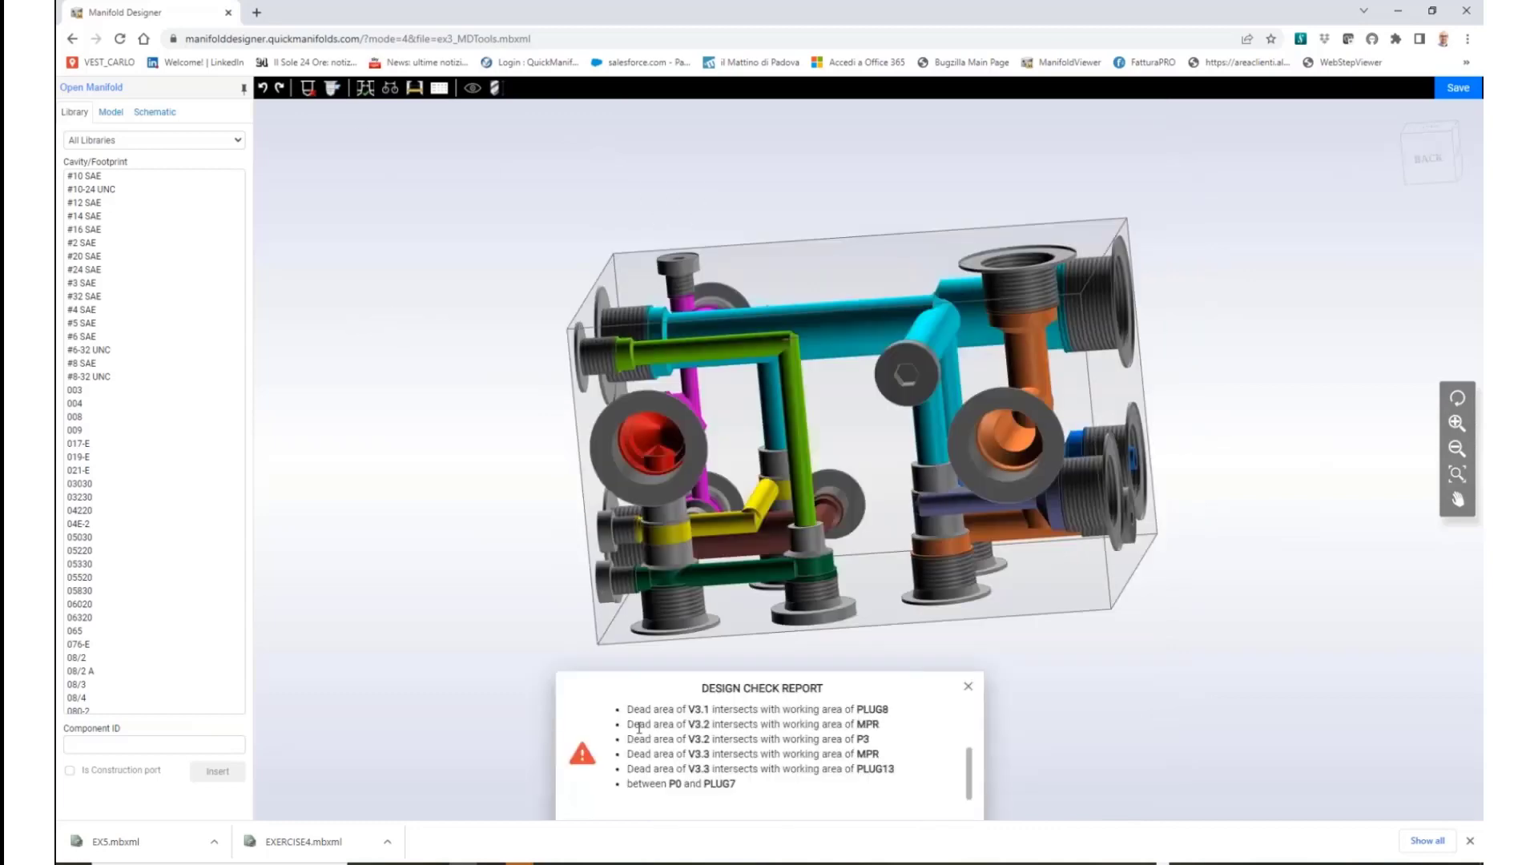
{"action": "left_click_drag", "start_coordinate": [629, 729], "coordinate": [741, 703]}
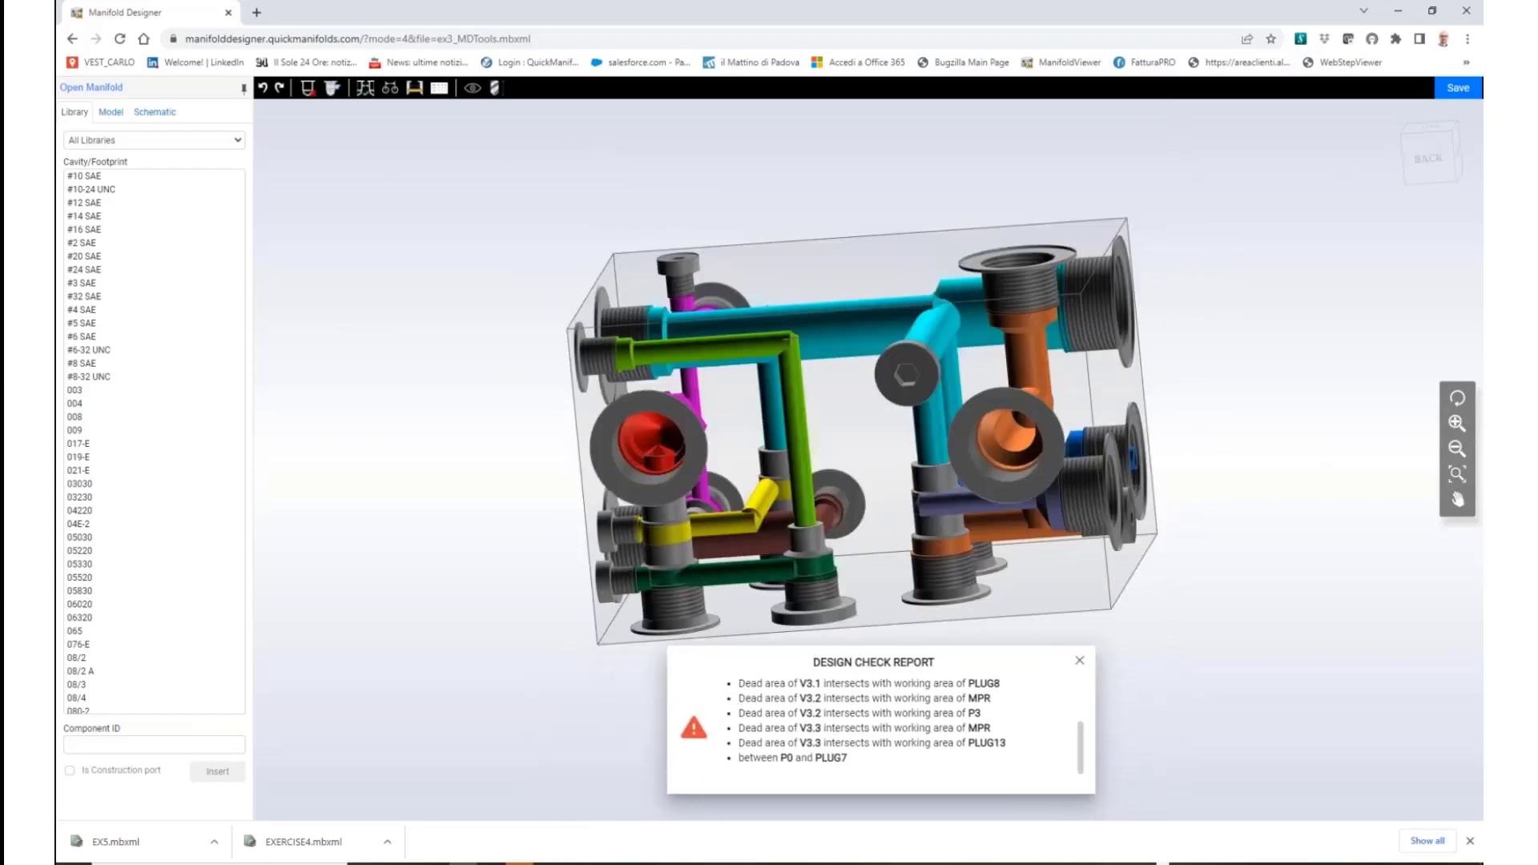
{"action": "left_click_drag", "start_coordinate": [835, 538], "coordinate": [923, 570]}
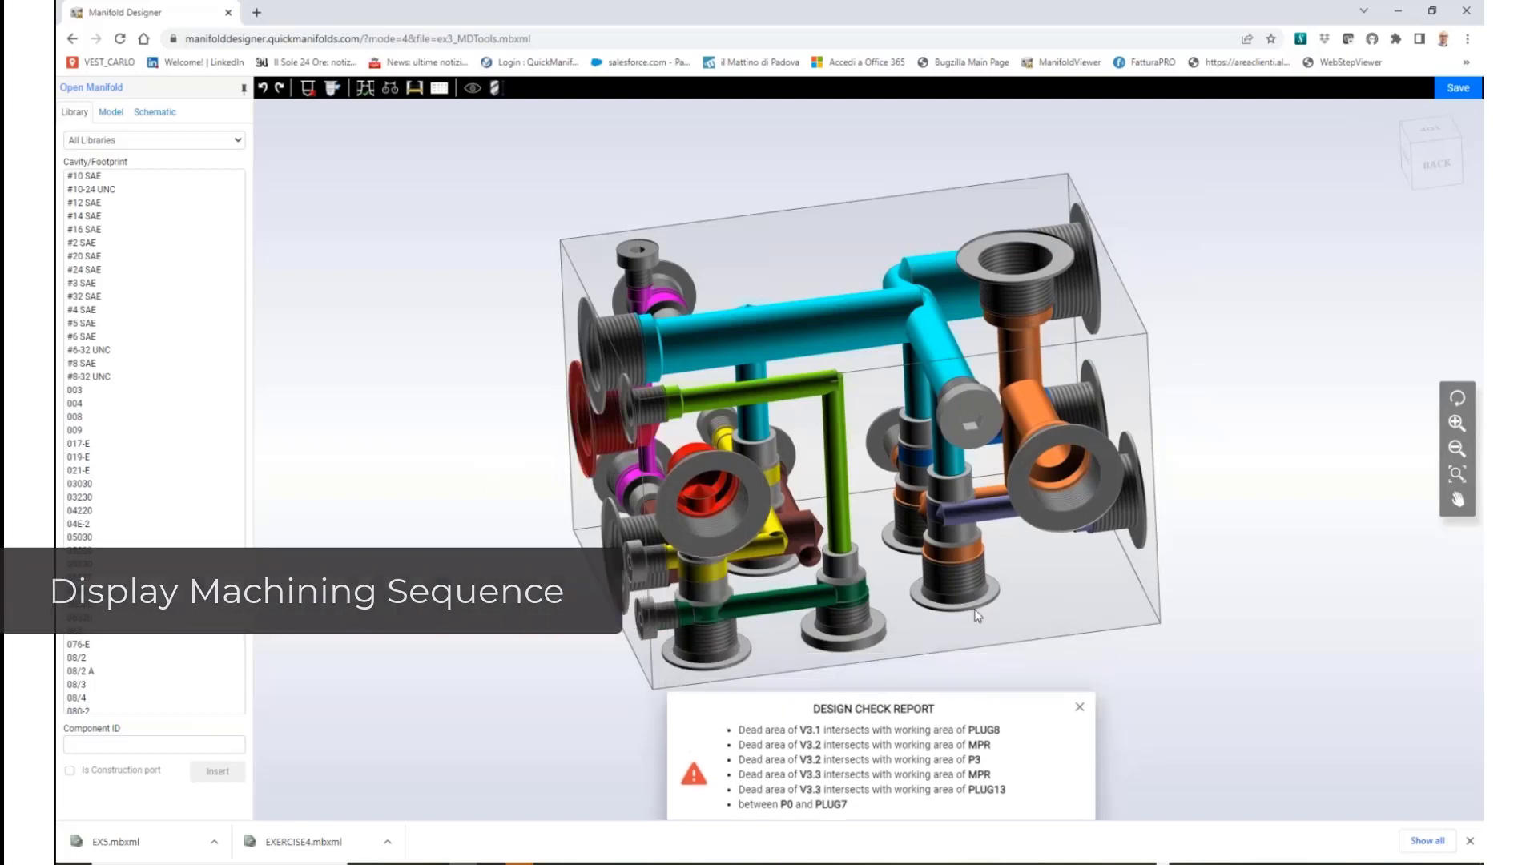
Display the machining sequences of cavities V3.2 and V1 one after the other, returning to the full model after each
{"action": "left_click", "coordinate": [440, 89]}
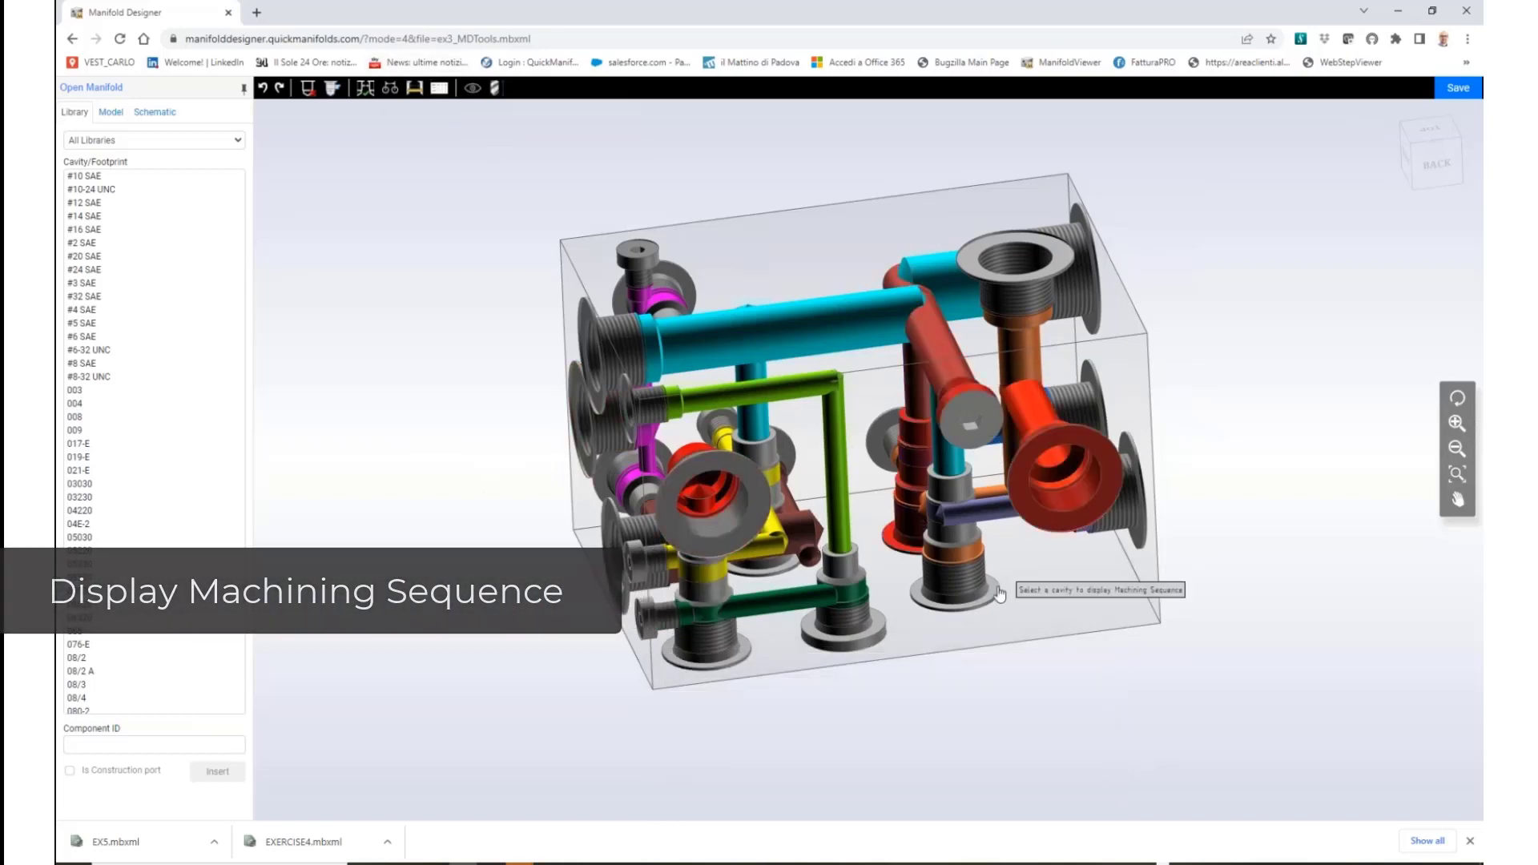
{"action": "left_click", "coordinate": [951, 603]}
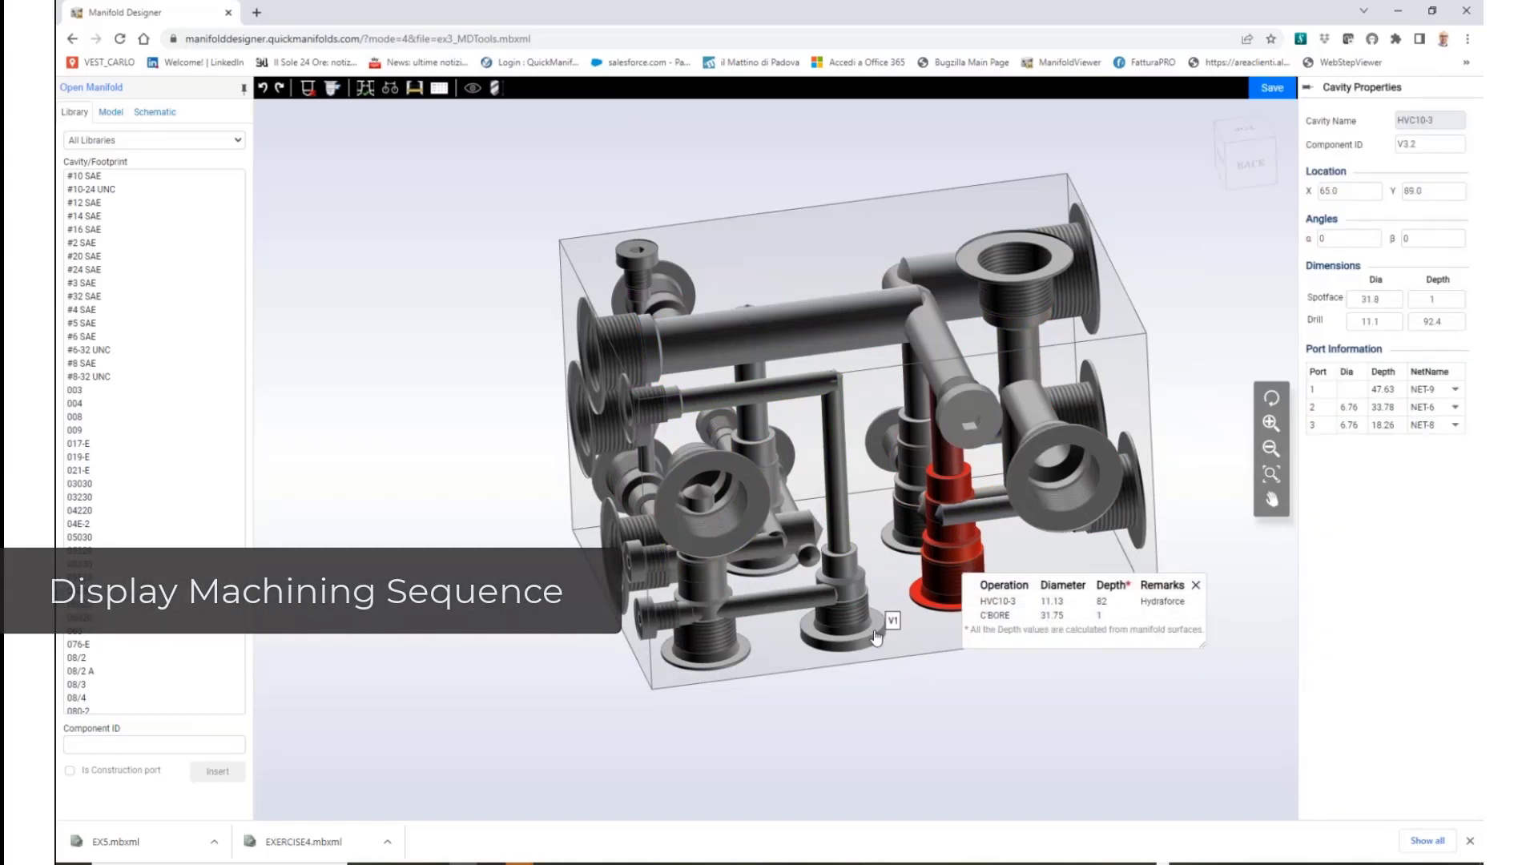
{"action": "left_click", "coordinate": [900, 662]}
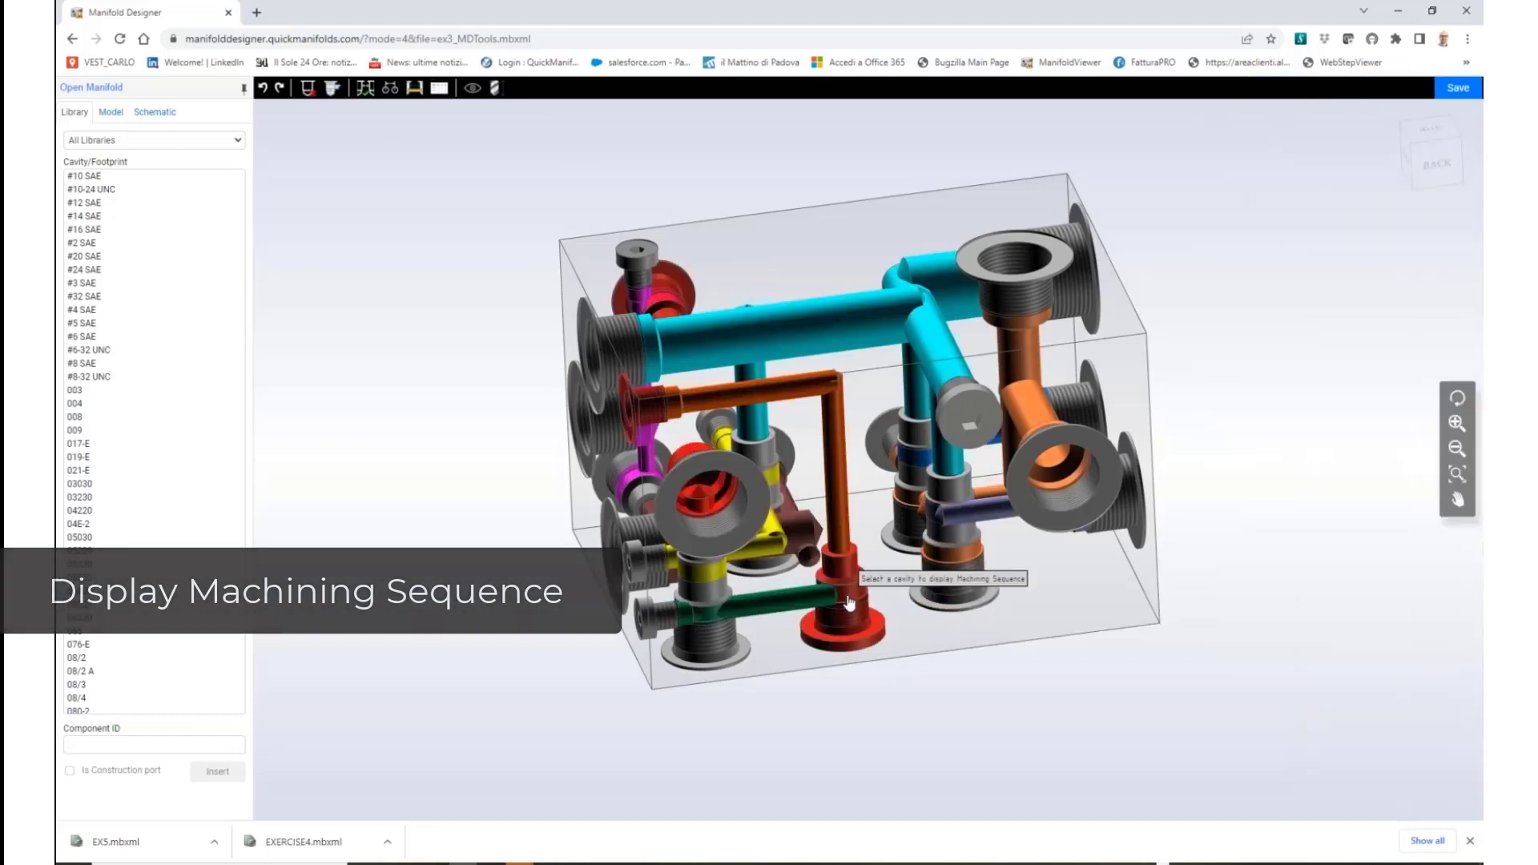
{"action": "left_click", "coordinate": [829, 417]}
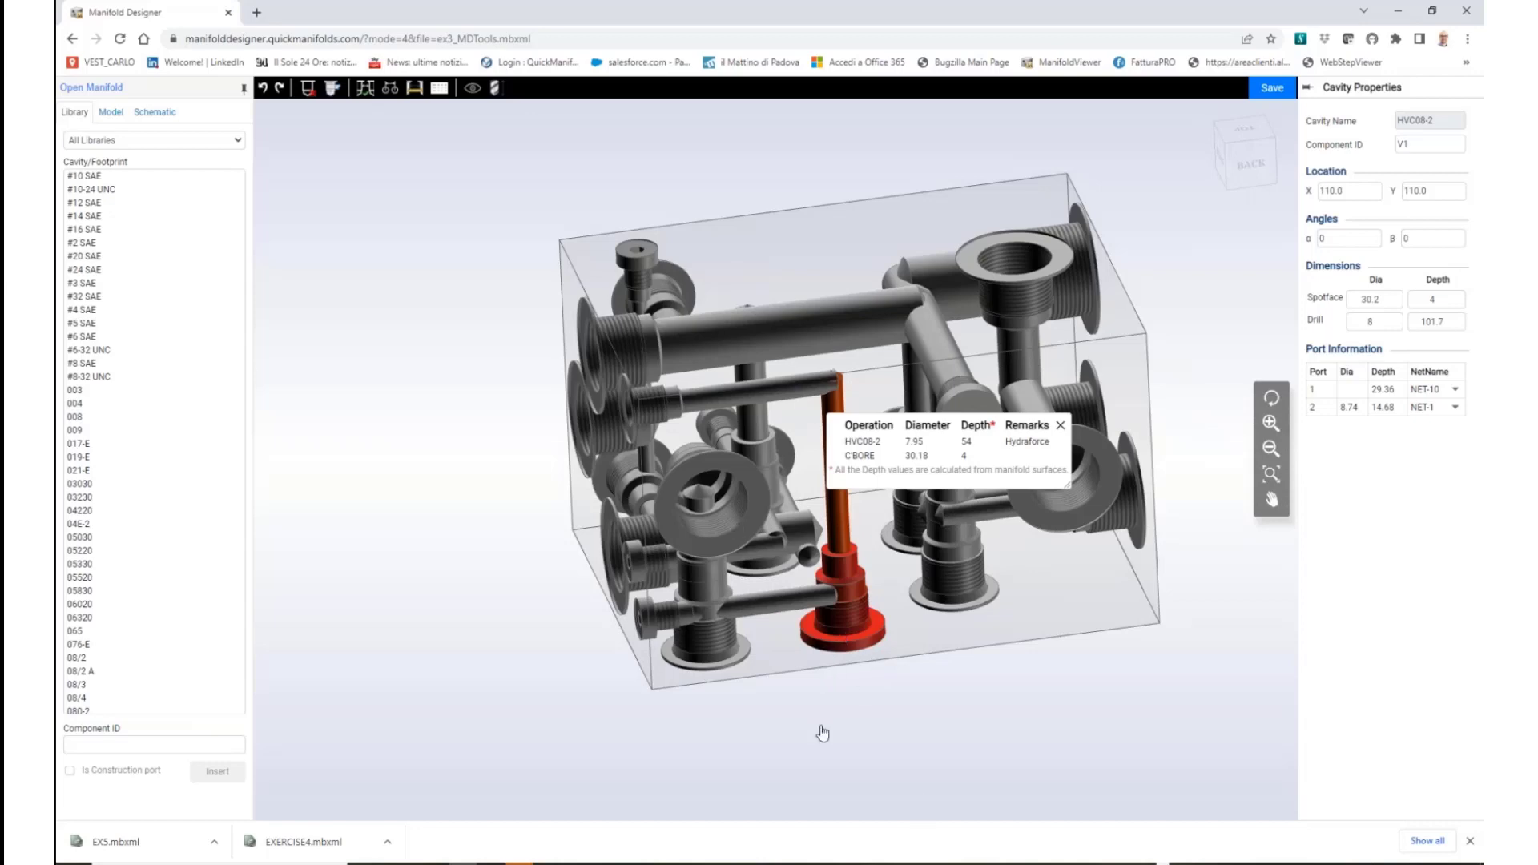
{"action": "left_click", "coordinate": [848, 704]}
{"action": "left_click_drag", "start_coordinate": [868, 683], "coordinate": [784, 412]}
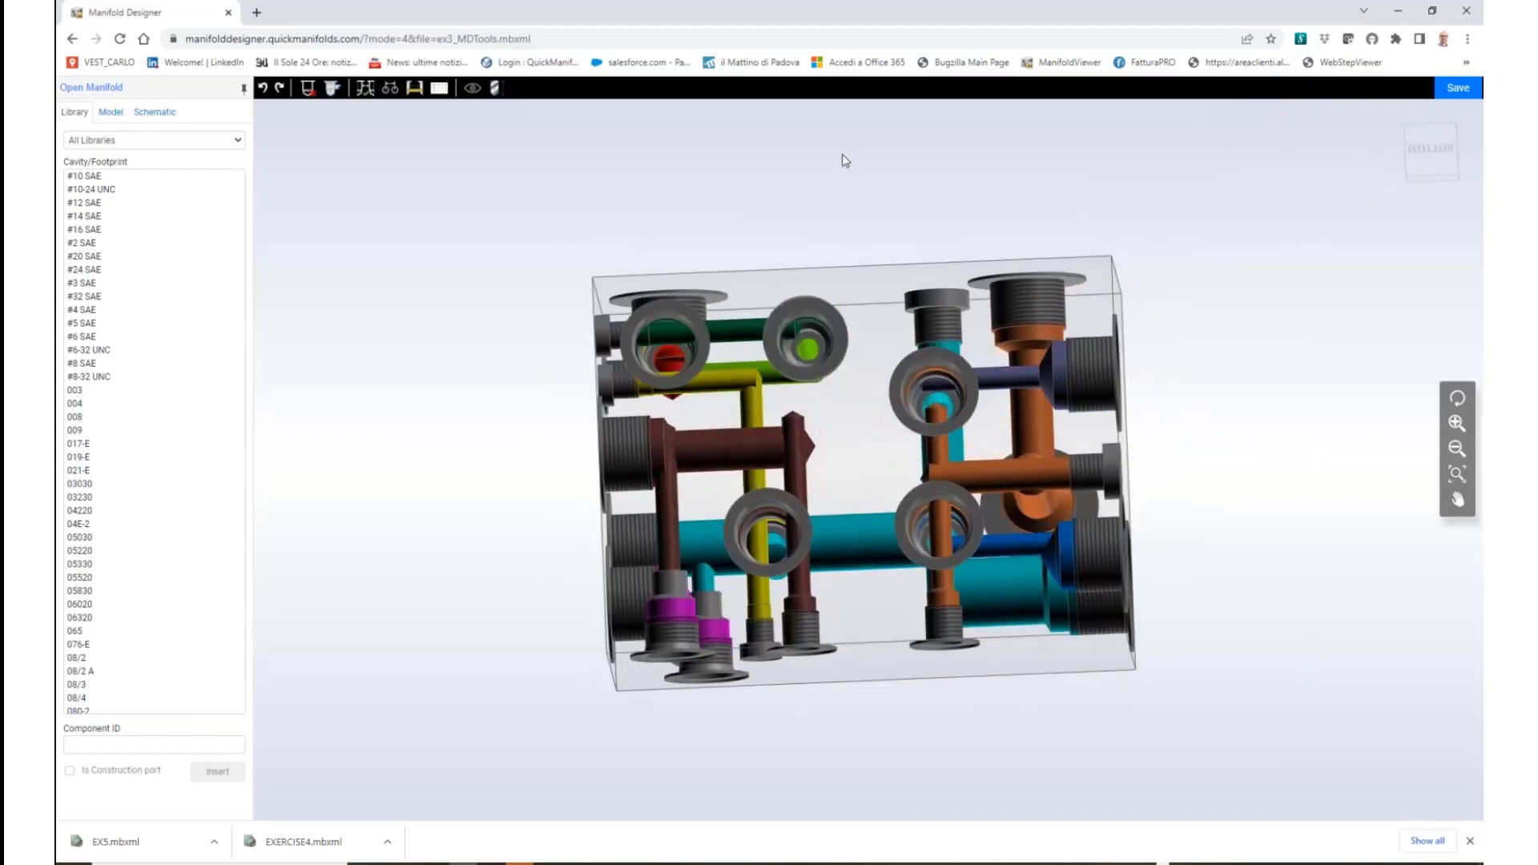
{"action": "left_click_drag", "start_coordinate": [842, 157], "coordinate": [528, 210]}
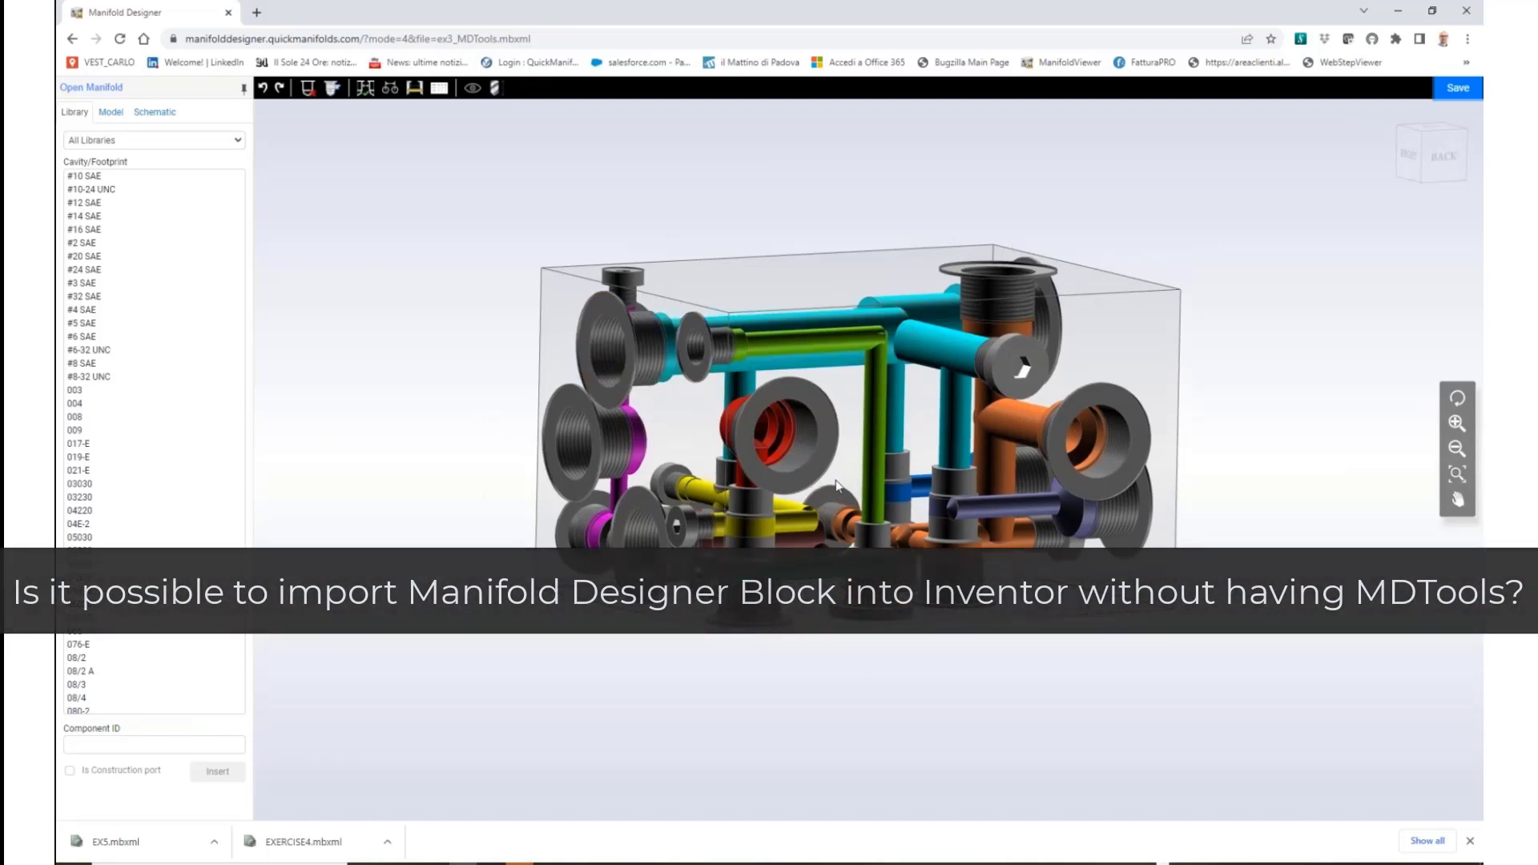
{"action": "left_click_drag", "start_coordinate": [851, 473], "coordinate": [823, 493]}
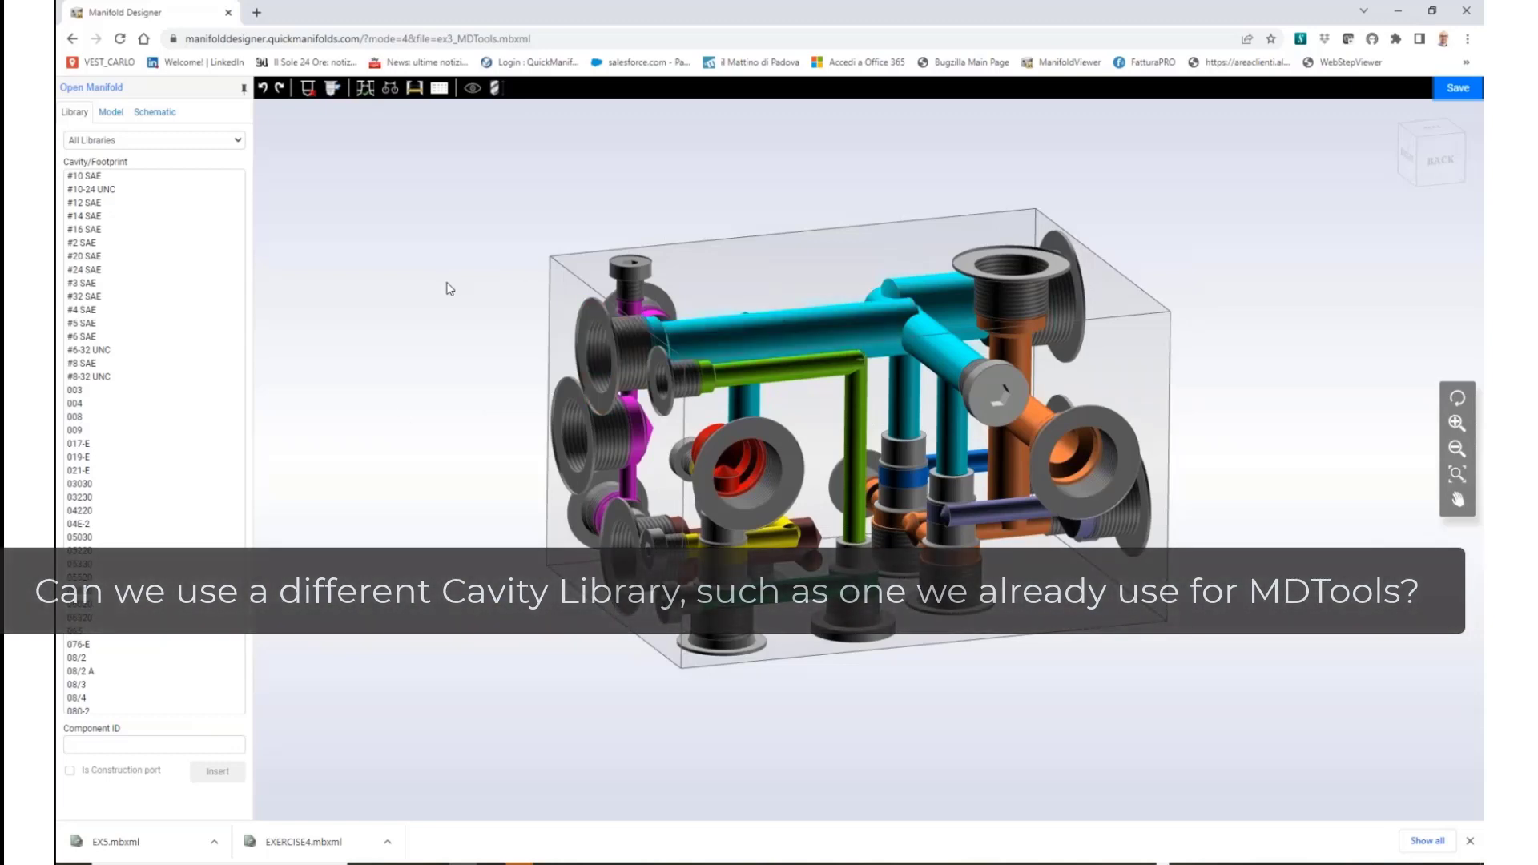
Browse the available cavity libraries and leave All Libraries selected
{"action": "left_click", "coordinate": [206, 139]}
{"action": "scroll", "coordinate": [242, 181], "scroll_direction": "down", "scroll_amount": 10}
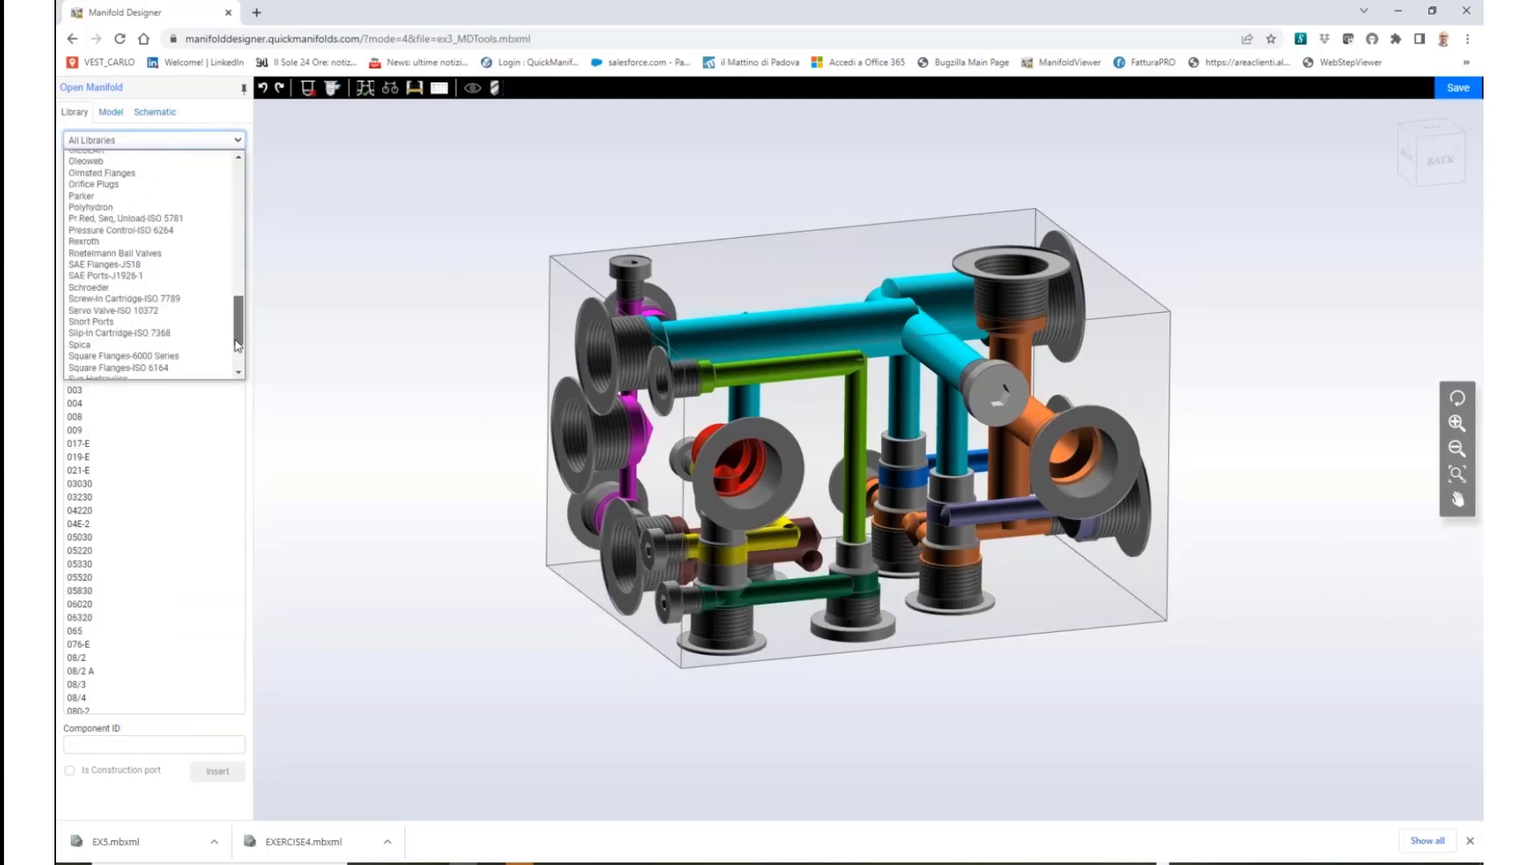
{"action": "left_click", "coordinate": [367, 251]}
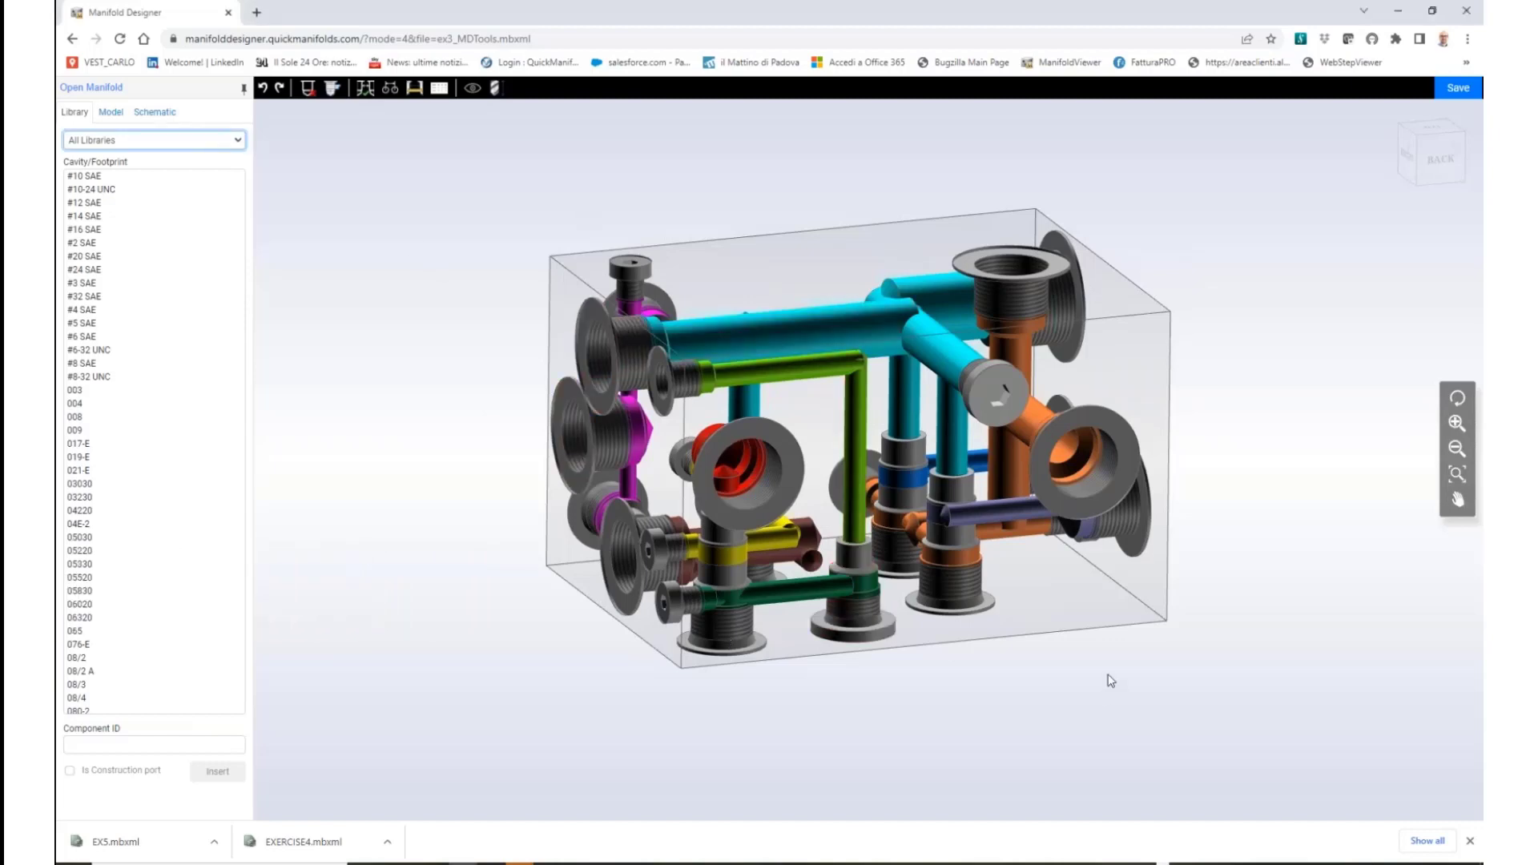
{"action": "left_click_drag", "start_coordinate": [1106, 677], "coordinate": [1232, 592]}
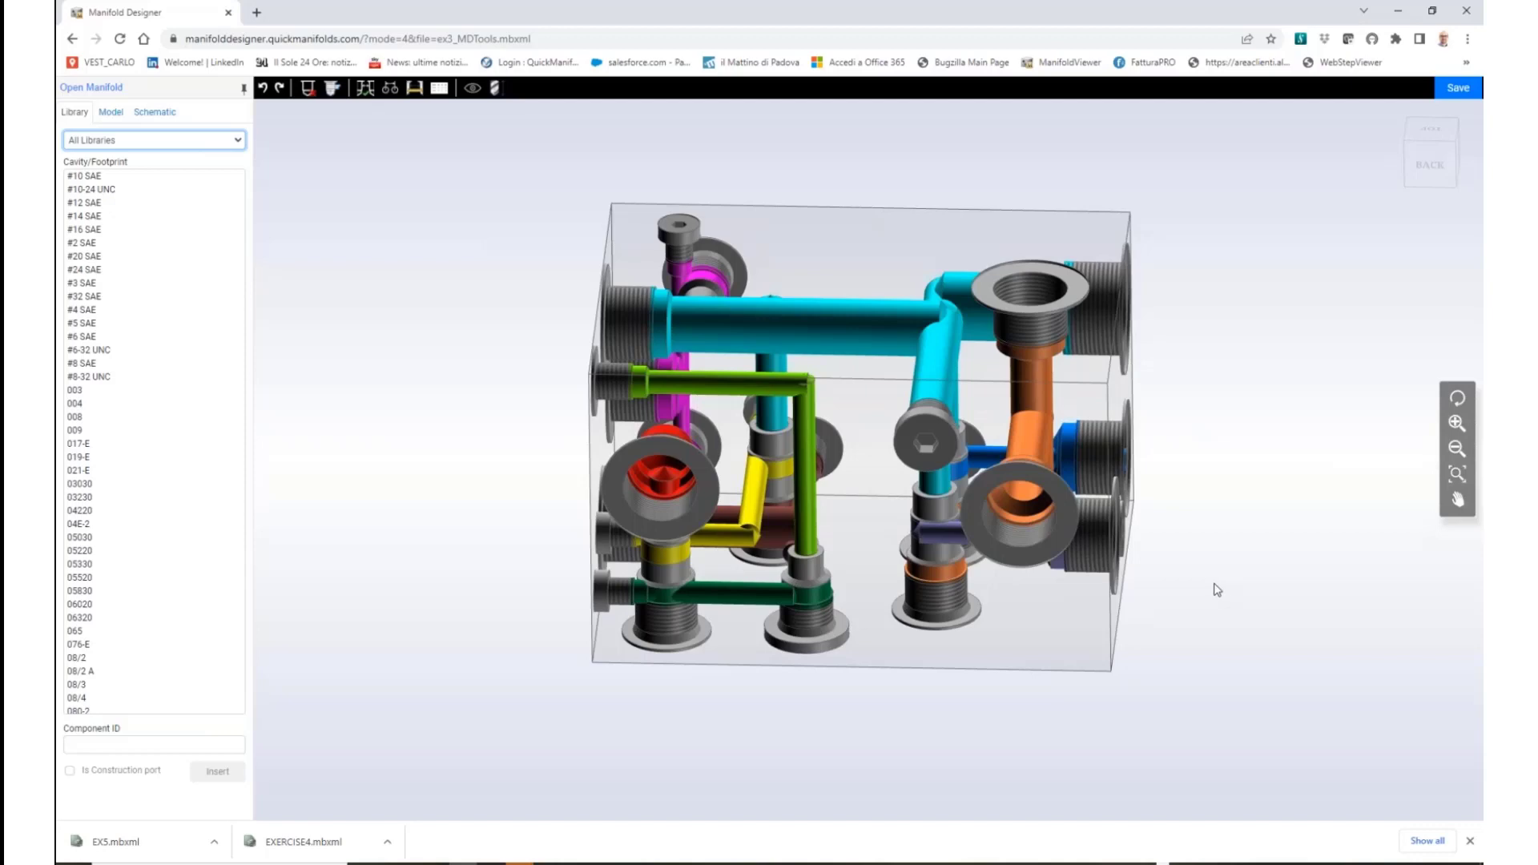
{"action": "left_click_drag", "start_coordinate": [900, 532], "coordinate": [1054, 526]}
{"action": "left_click_drag", "start_coordinate": [1063, 533], "coordinate": [400, 320]}
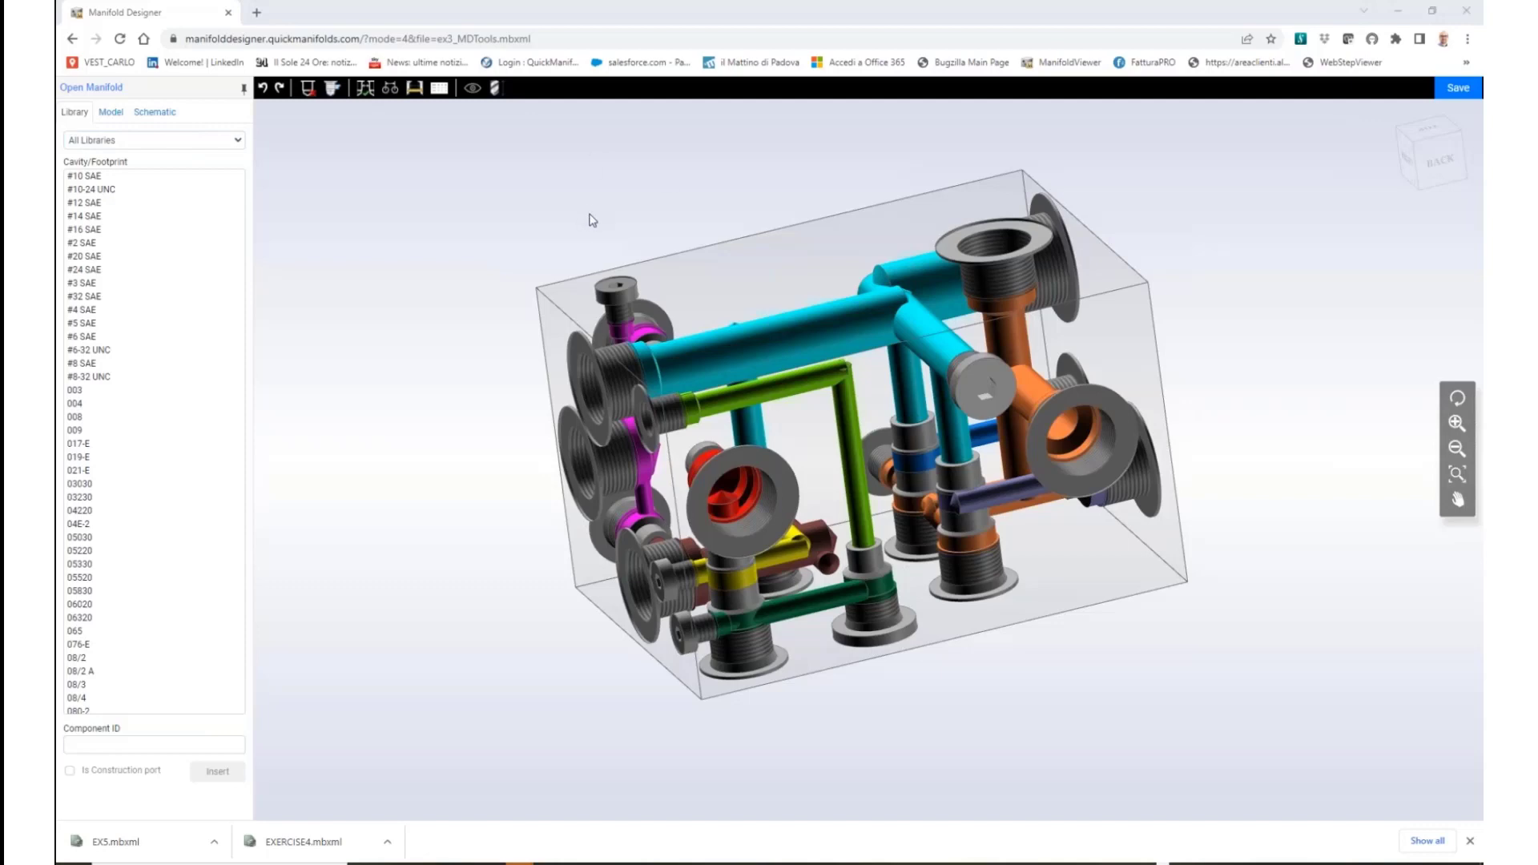
{"action": "mouse_move", "coordinate": [542, 577]}
{"action": "left_mouse_down"}
{"action": "mouse_move", "coordinate": [467, 576]}
{"action": "mouse_move", "coordinate": [491, 576]}
{"action": "mouse_move", "coordinate": [491, 560]}
{"action": "mouse_move", "coordinate": [528, 565]}
{"action": "mouse_move", "coordinate": [518, 591]}
{"action": "mouse_move", "coordinate": [526, 565]}
{"action": "mouse_move", "coordinate": [553, 577]}
{"action": "mouse_move", "coordinate": [515, 575]}
{"action": "left_mouse_up"}
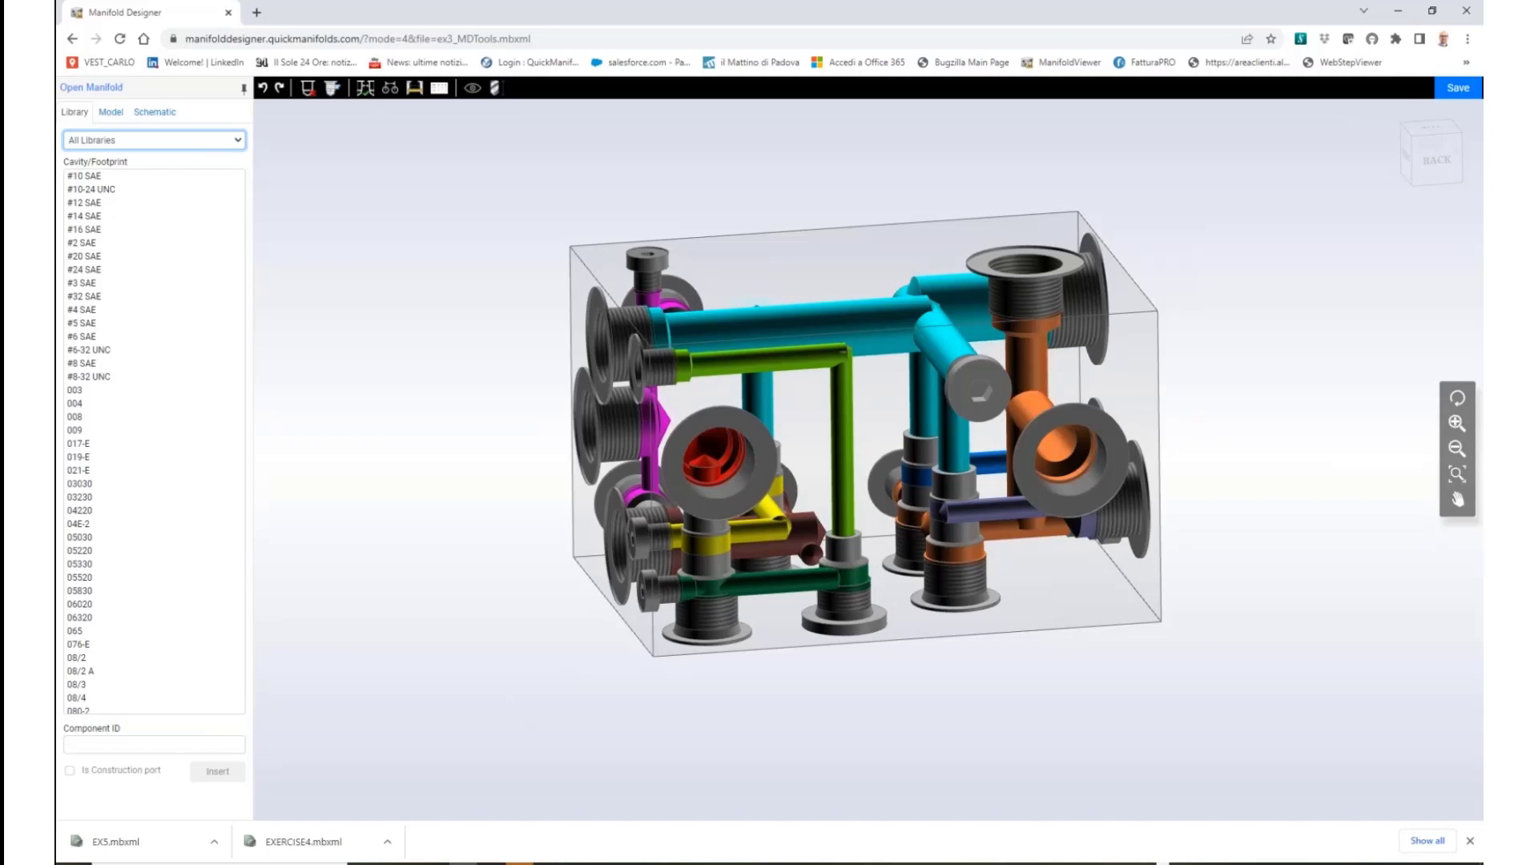
{"action": "left_click_drag", "start_coordinate": [674, 497], "coordinate": [729, 563]}
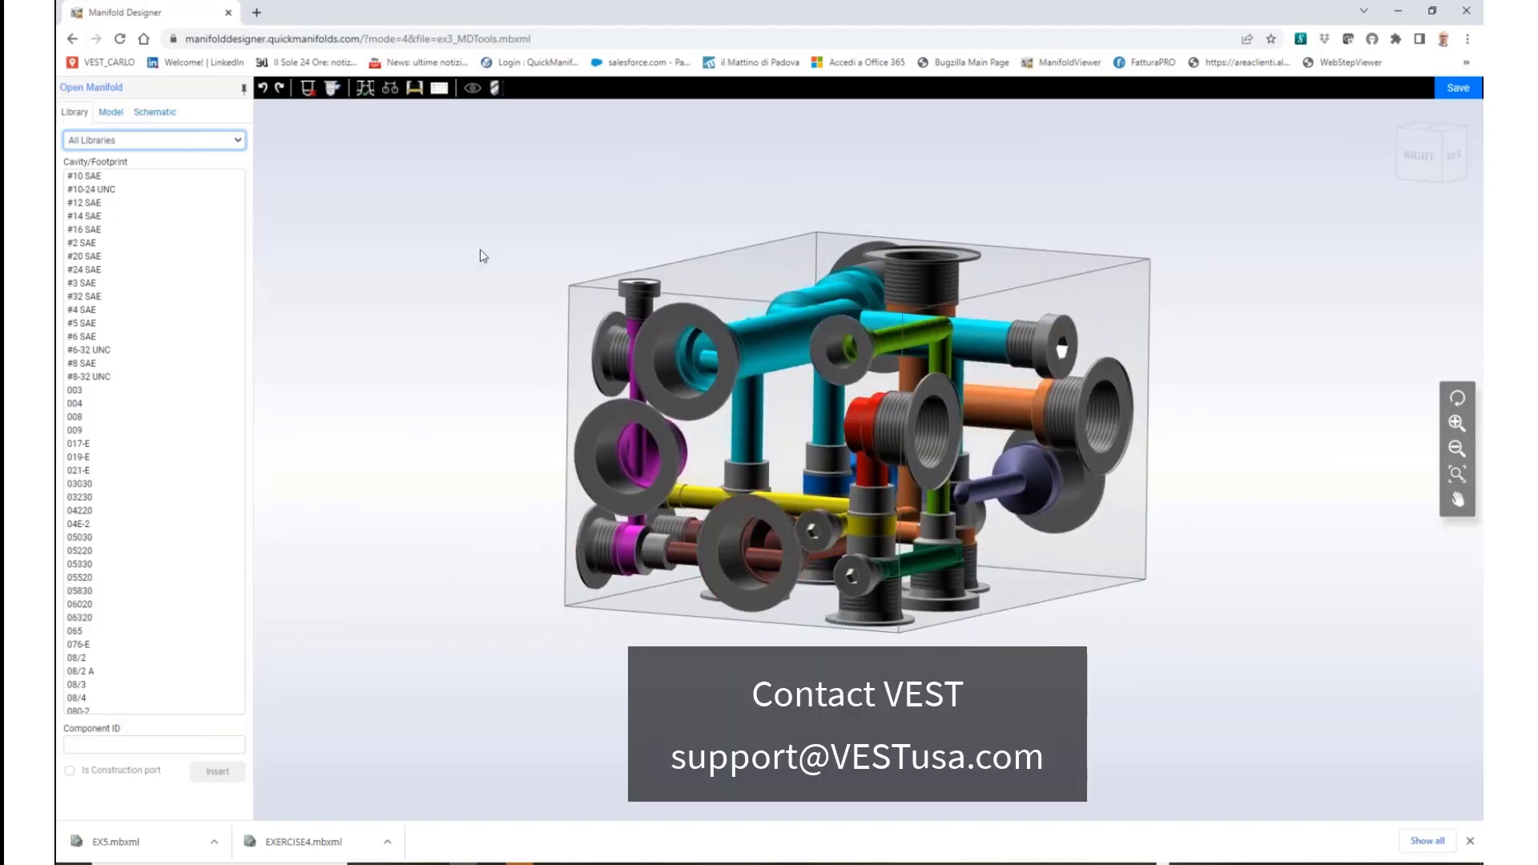
{"action": "left_click", "coordinate": [363, 90]}
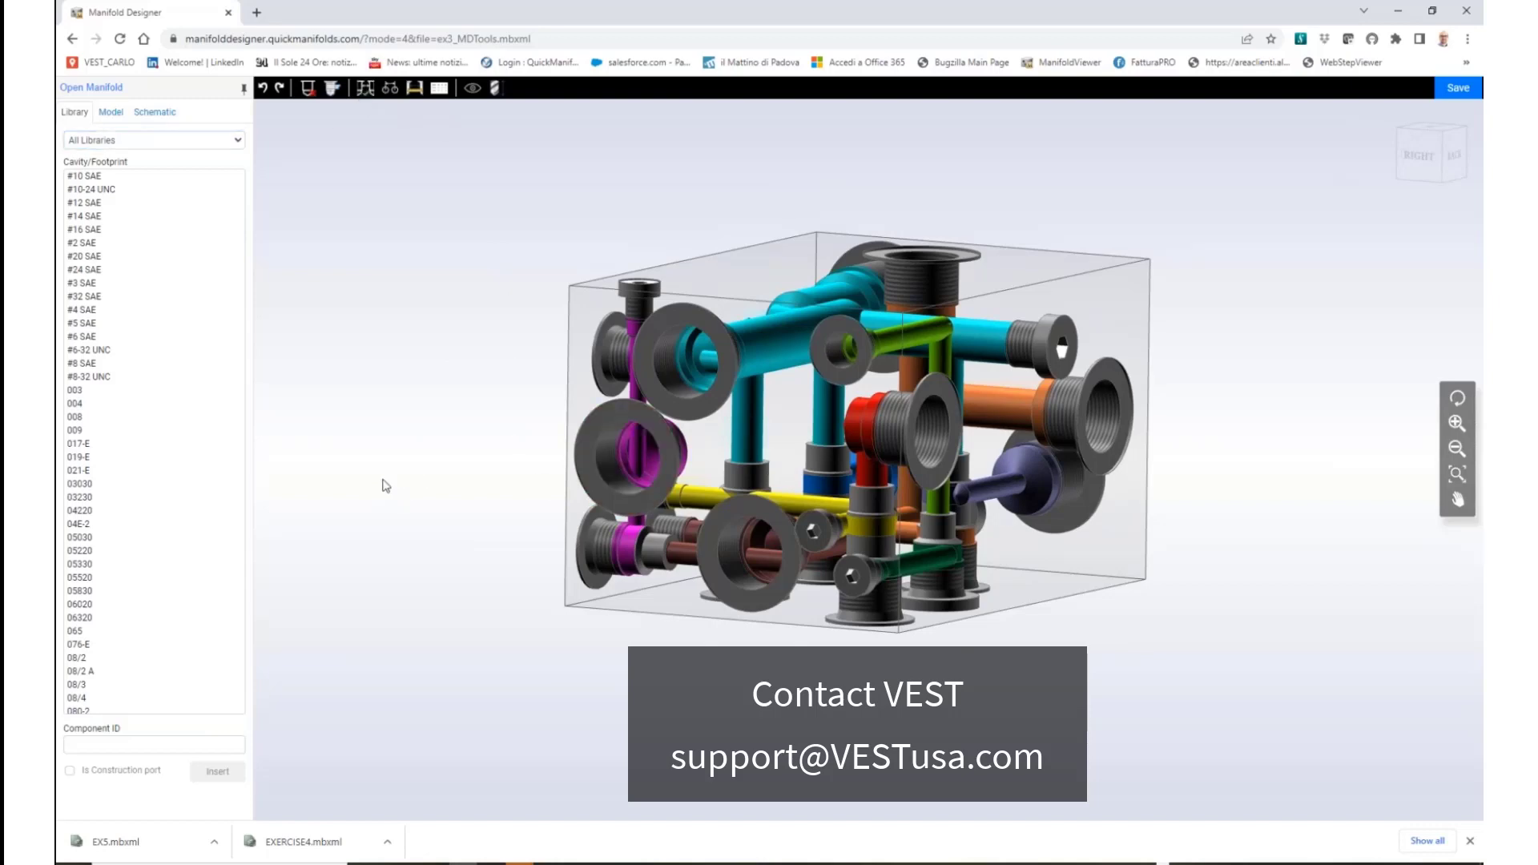